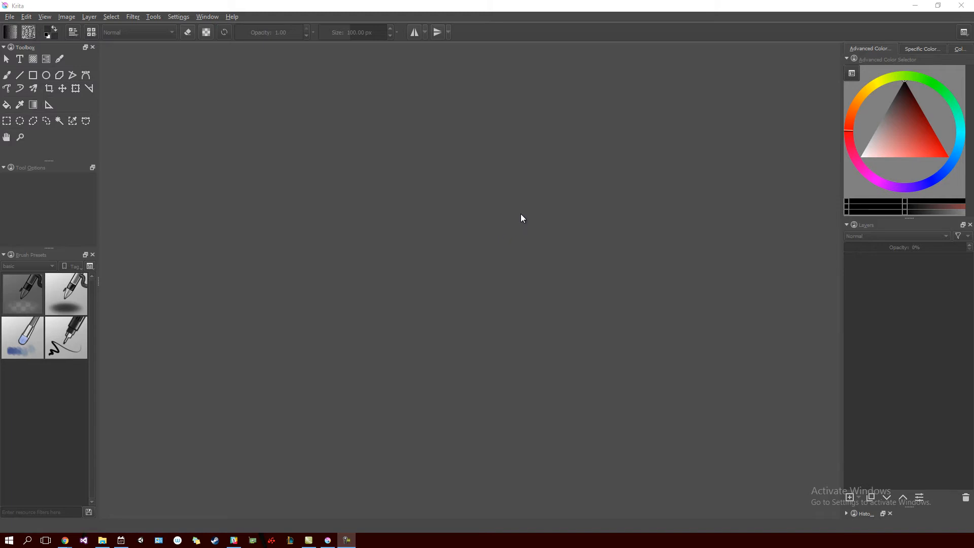
# Open the desktop file "Chiyo - Surprised" in Krita and fill the screen with the program window.
pyautogui.moveTo(463, 6); pyautogui.dragTo(972, 222)
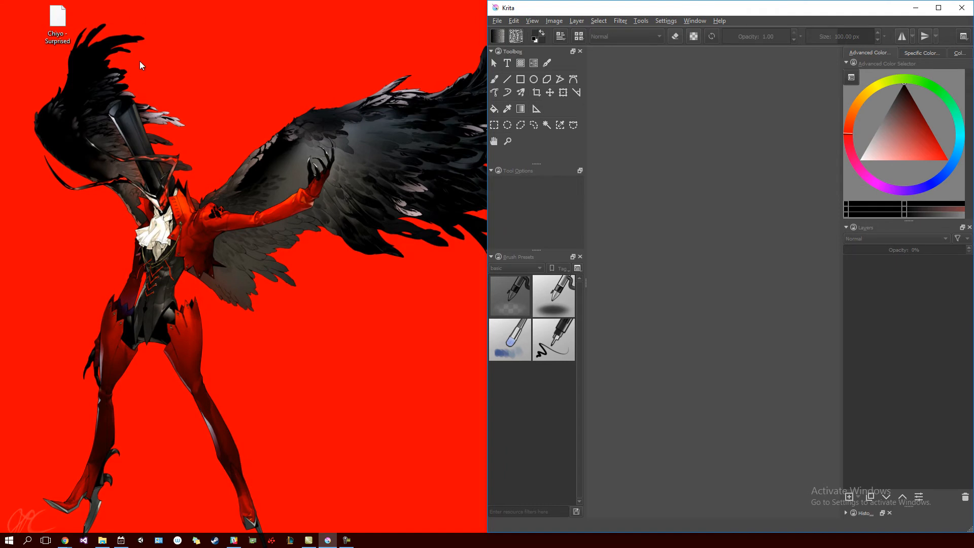
pyautogui.moveTo(58, 23); pyautogui.dragTo(734, 237)
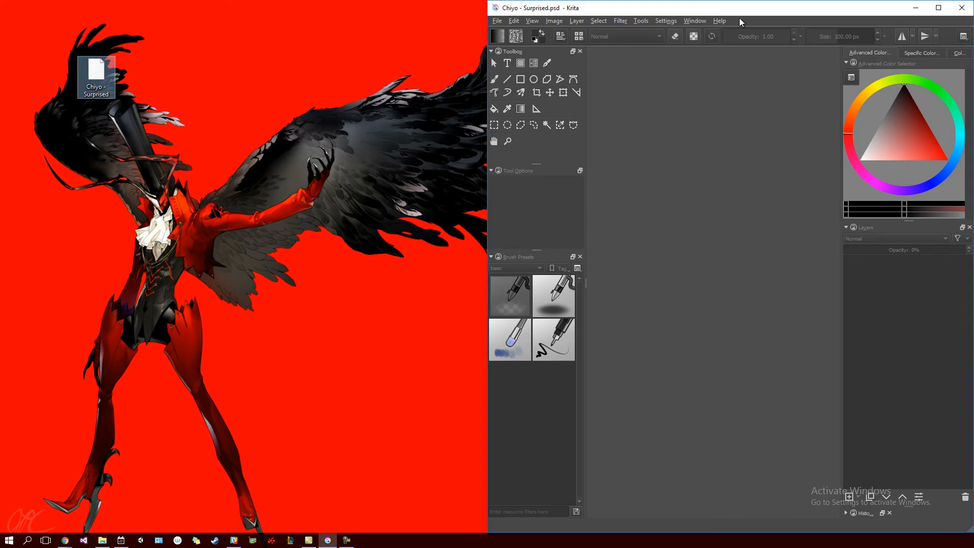
pyautogui.doubleClick(752, 11)
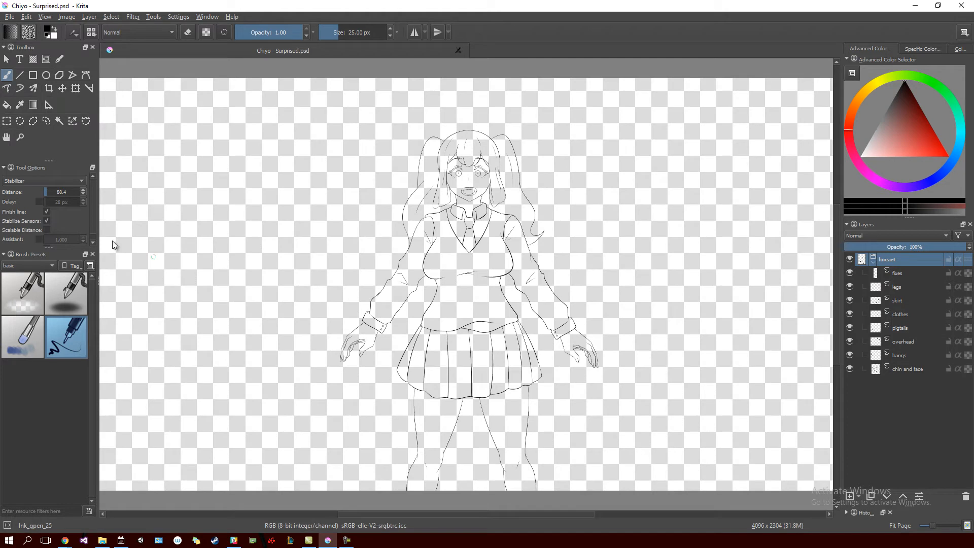
pyautogui.click(26, 17)
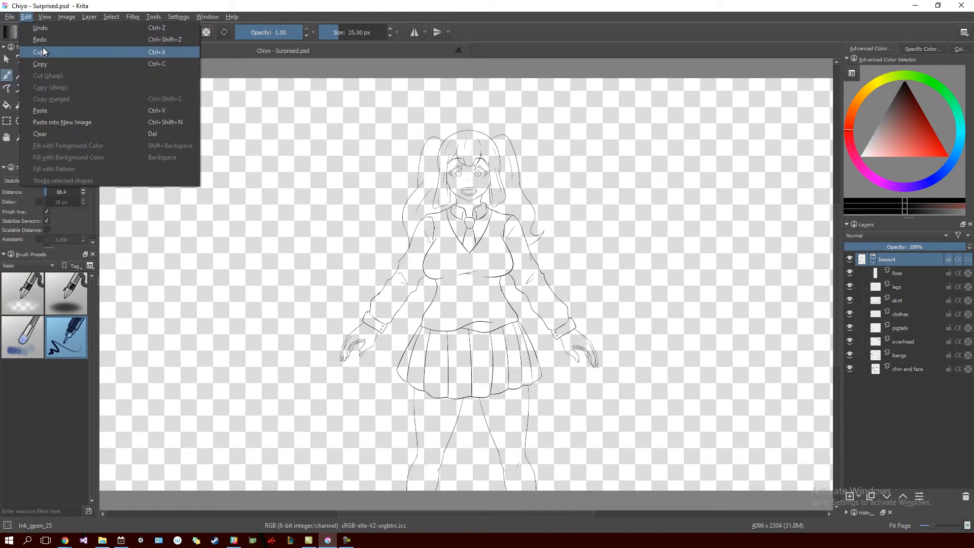
pyautogui.click(9, 17)
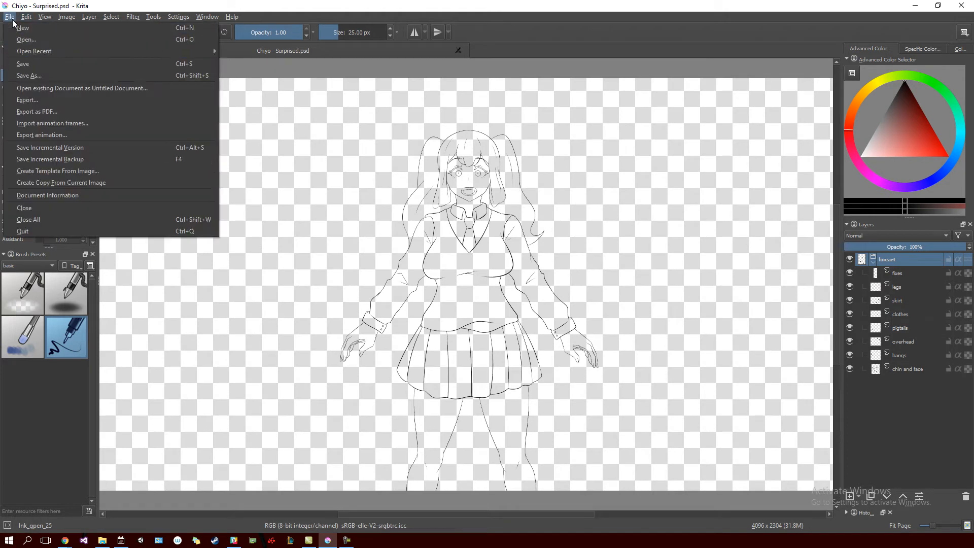
pyautogui.click(47, 39)
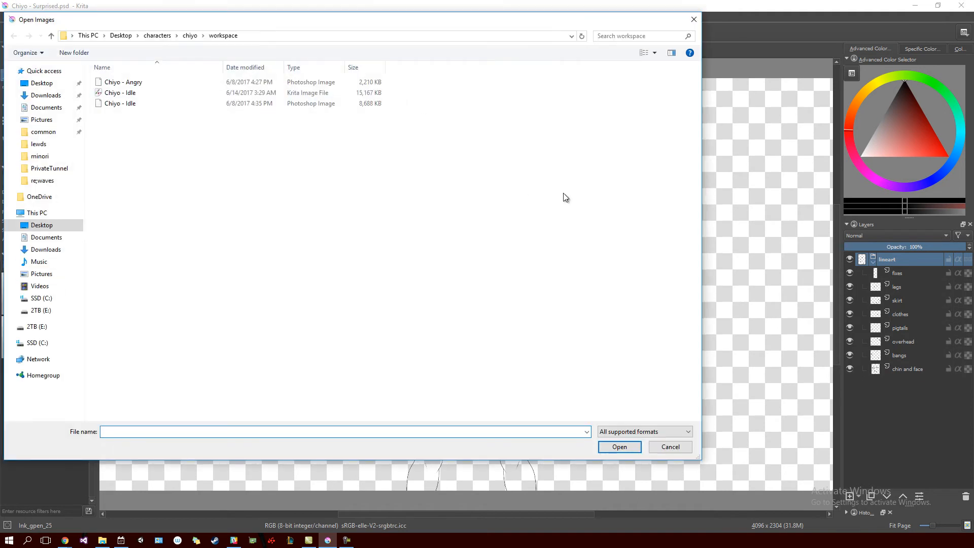
pyautogui.click(694, 19)
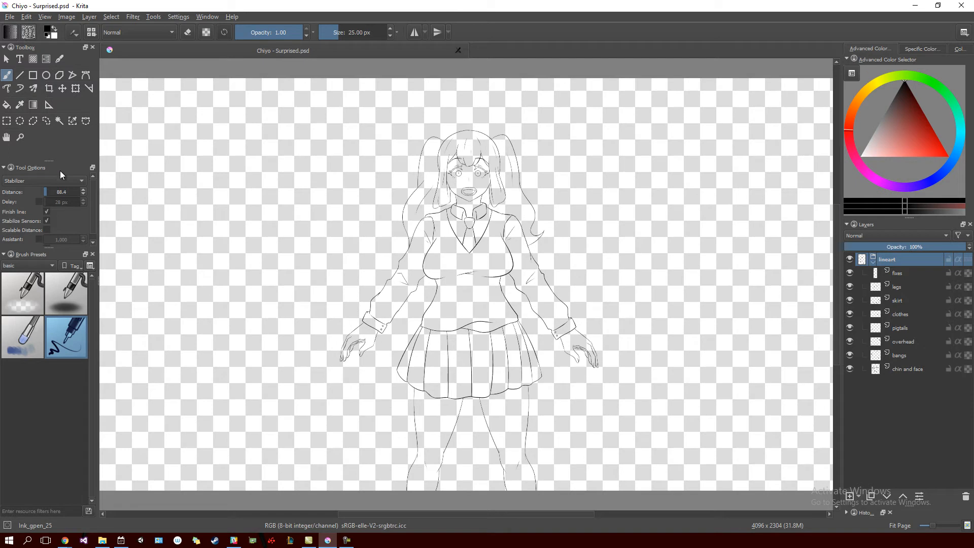
# Browse the full set of brush presets and return to the basic set.
pyautogui.click(42, 265)
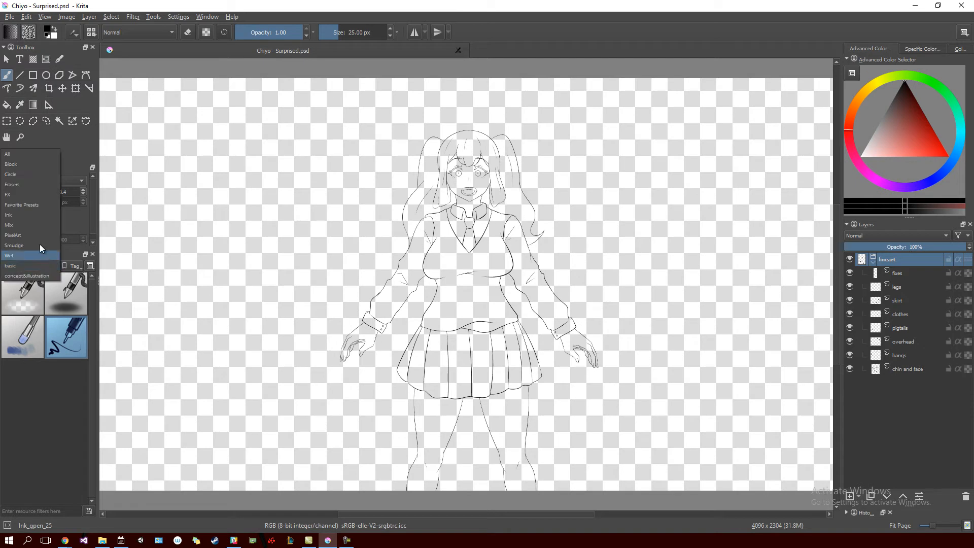
pyautogui.click(15, 156)
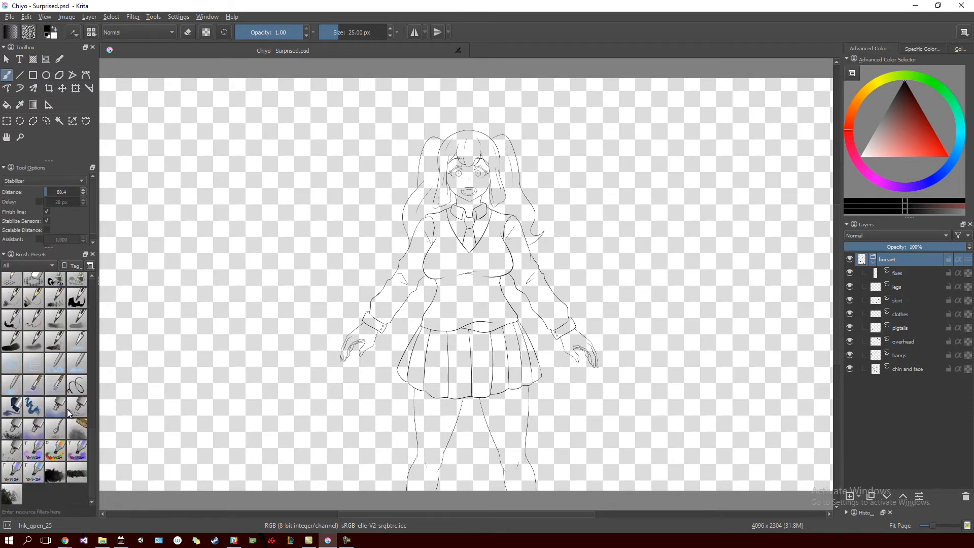
pyautogui.scroll(-5, 53, 312)
pyautogui.click(42, 265)
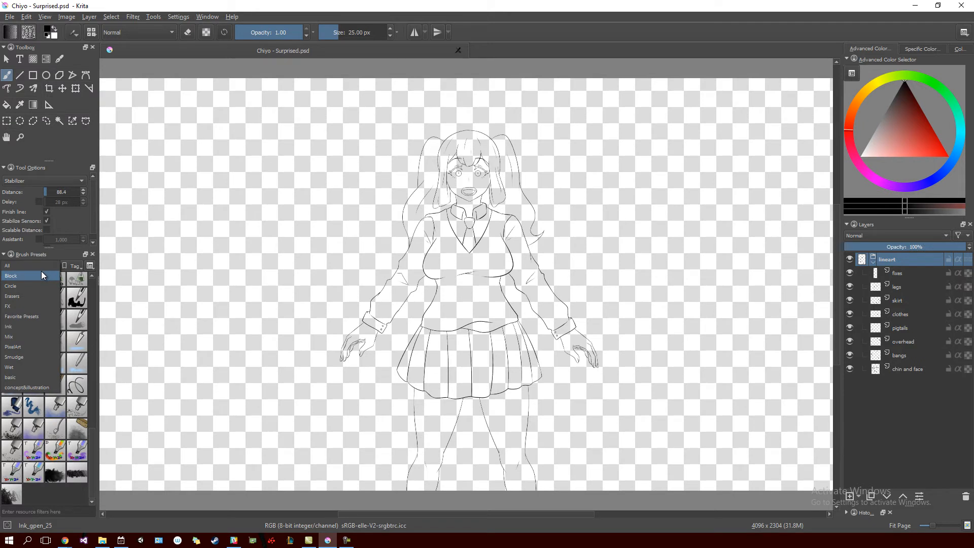
pyautogui.click(32, 377)
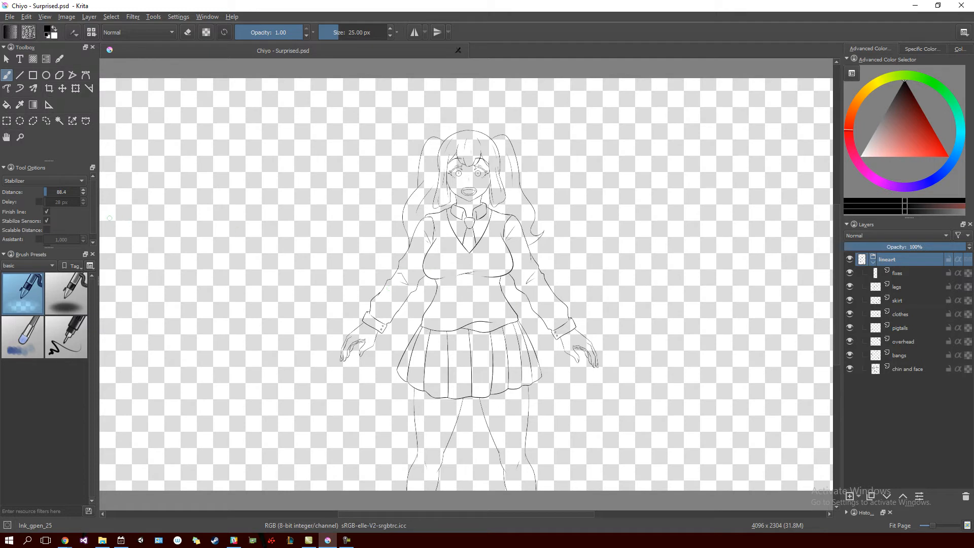
# Examine the brush smoothing options and keep Stabilizer selected.
pyautogui.click(28, 180)
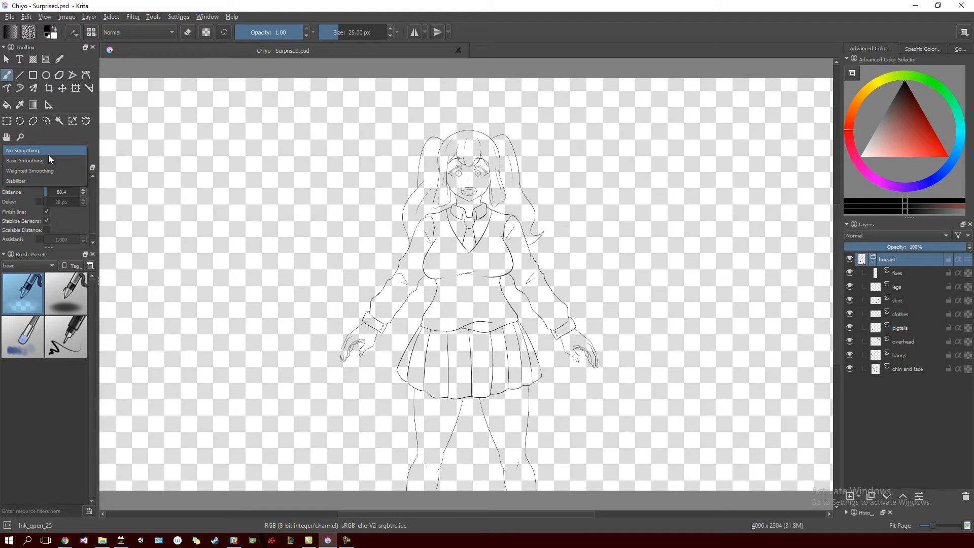
pyautogui.click(44, 180)
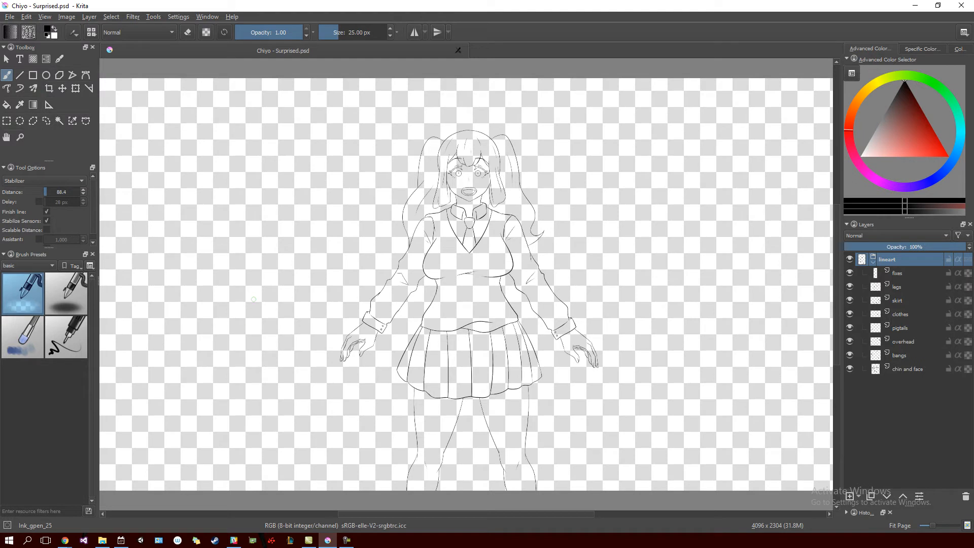
pyautogui.click(49, 180)
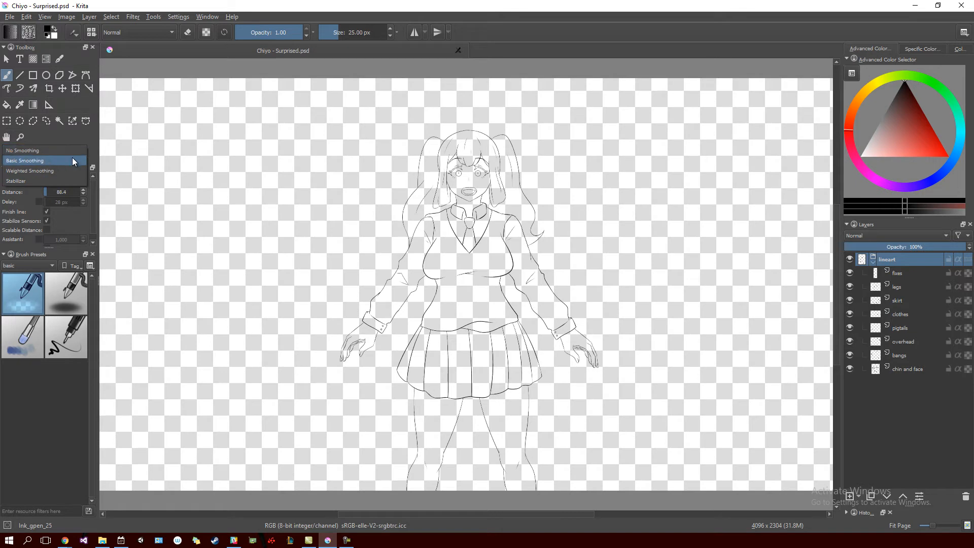
pyautogui.click(54, 181)
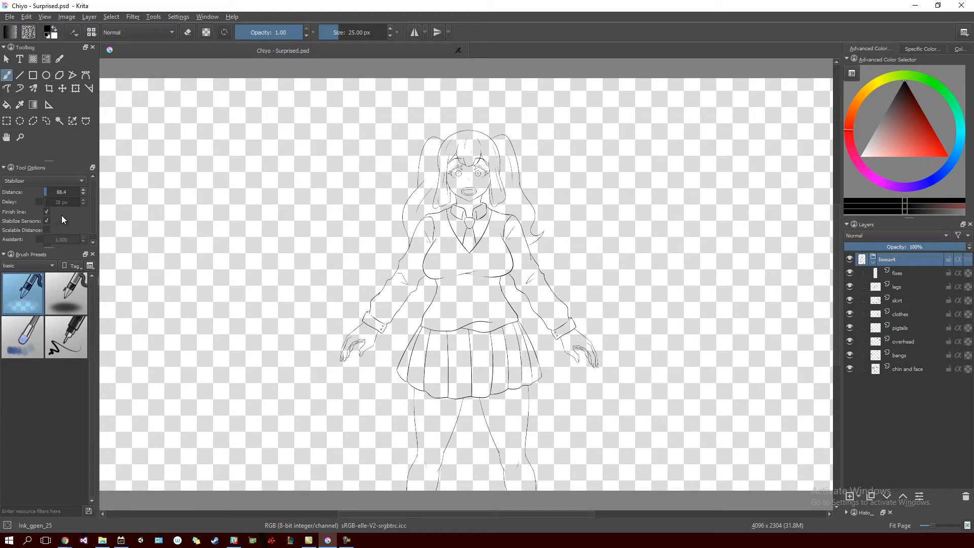
# Try the different brush smoothing modes, including Weighted Smoothing, and settle on Basic Smoothing.
pyautogui.click(45, 181)
pyautogui.click(45, 160)
pyautogui.click(43, 180)
pyautogui.click(41, 191)
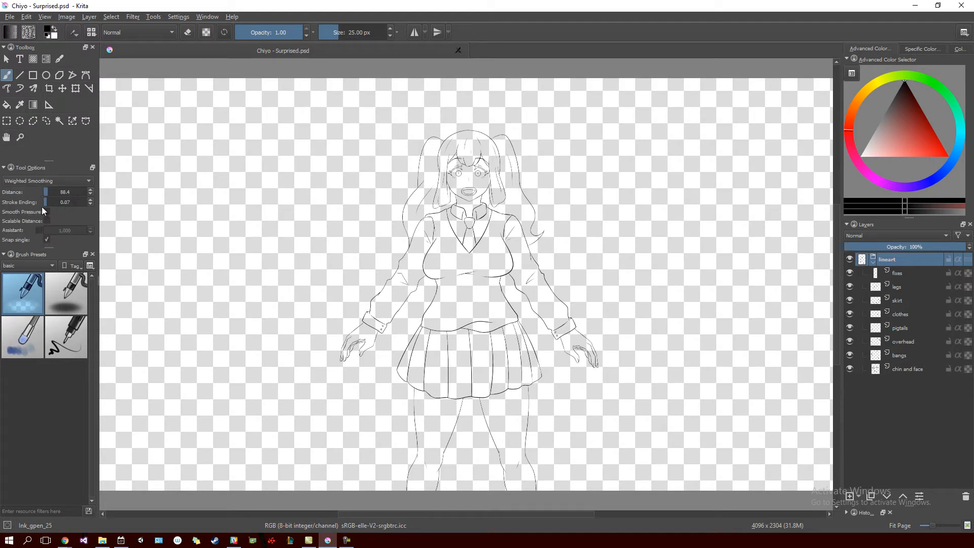
pyautogui.click(41, 181)
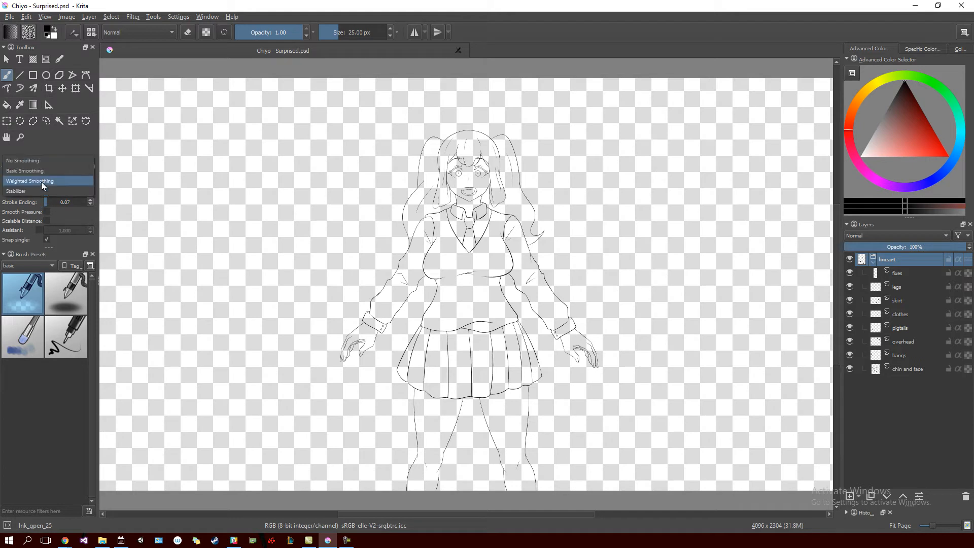
pyautogui.click(34, 171)
pyautogui.click(45, 179)
pyautogui.click(40, 172)
pyautogui.click(43, 181)
pyautogui.click(40, 191)
pyautogui.click(41, 179)
pyautogui.click(53, 175)
pyautogui.click(51, 173)
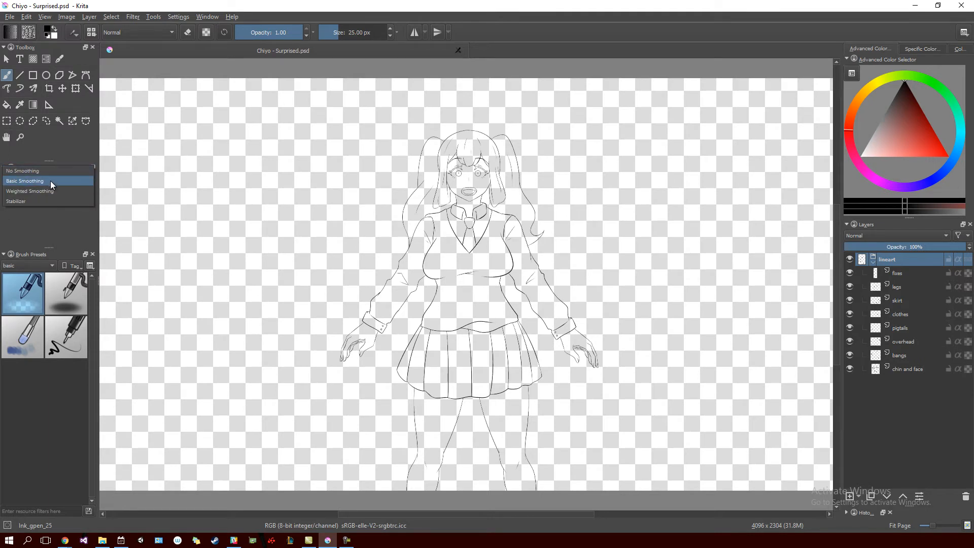
pyautogui.click(53, 182)
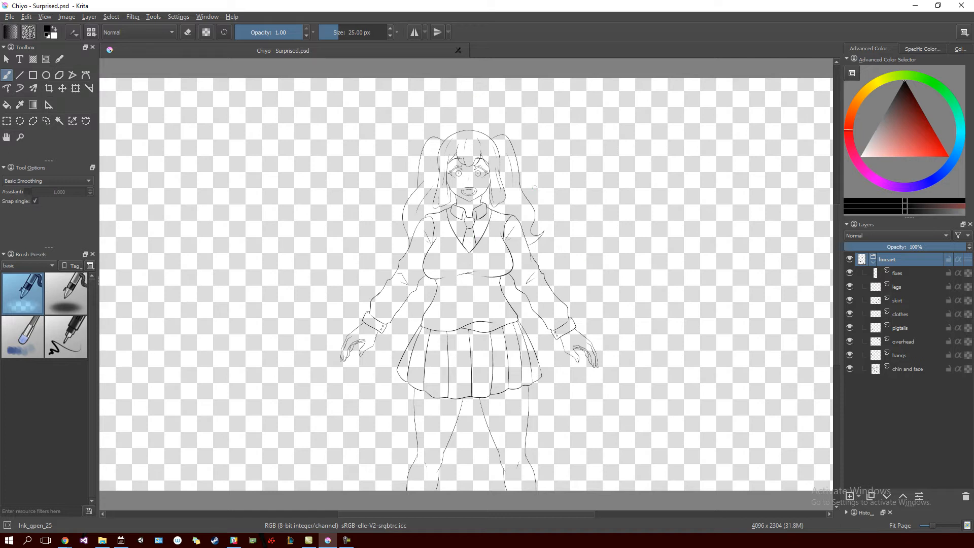
# Start saving the image under a new location and choose the Desktop folder characters > chiyo > workspace.
pyautogui.click(9, 17)
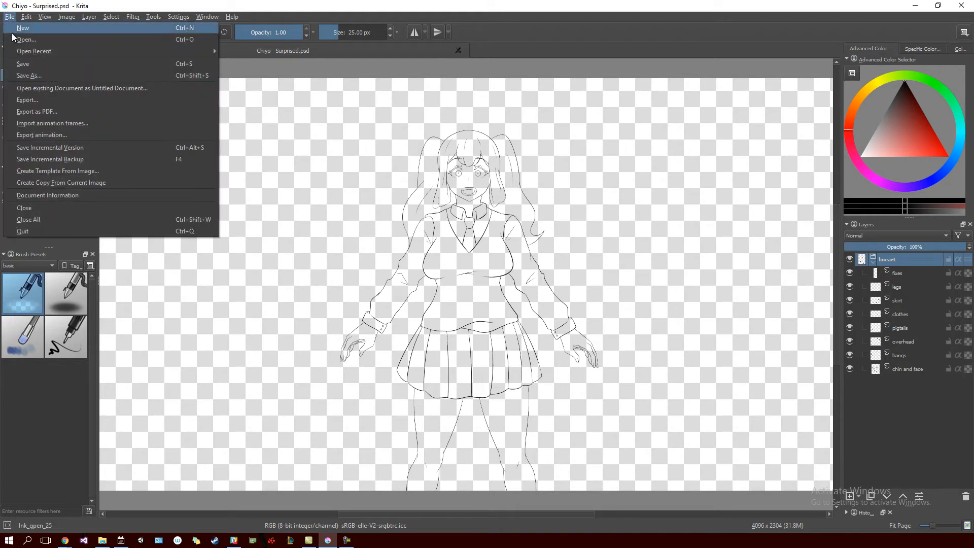
pyautogui.click(59, 73)
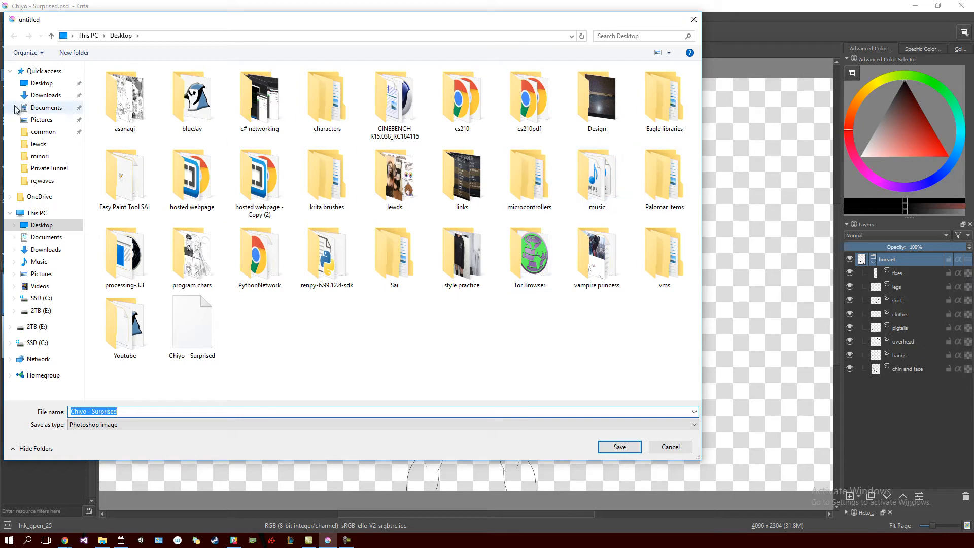
pyautogui.click(46, 228)
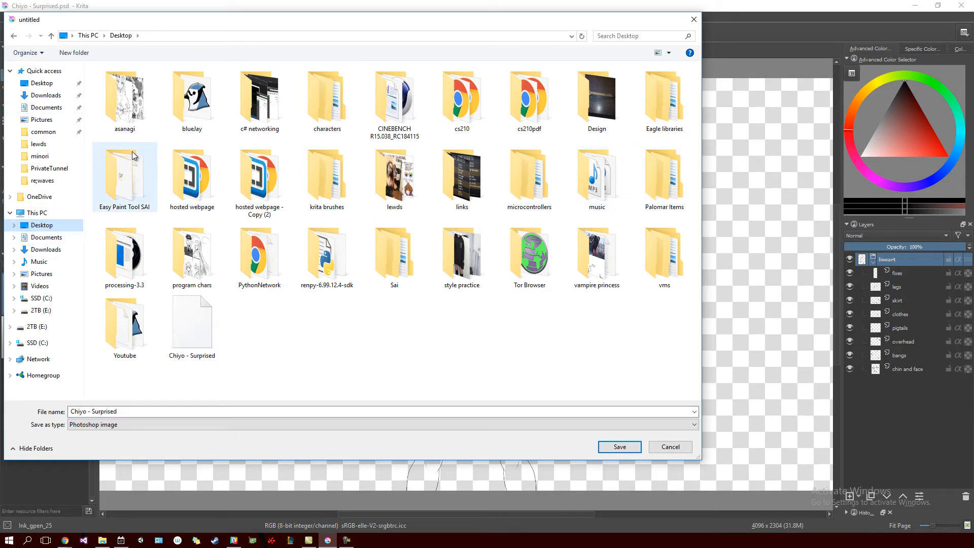
pyautogui.doubleClick(324, 96)
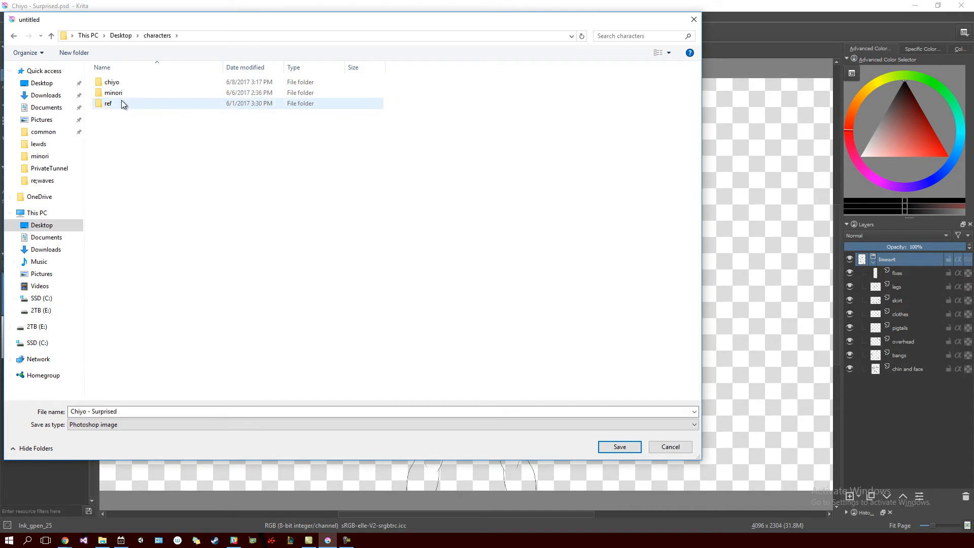
pyautogui.doubleClick(126, 81)
pyautogui.doubleClick(152, 81)
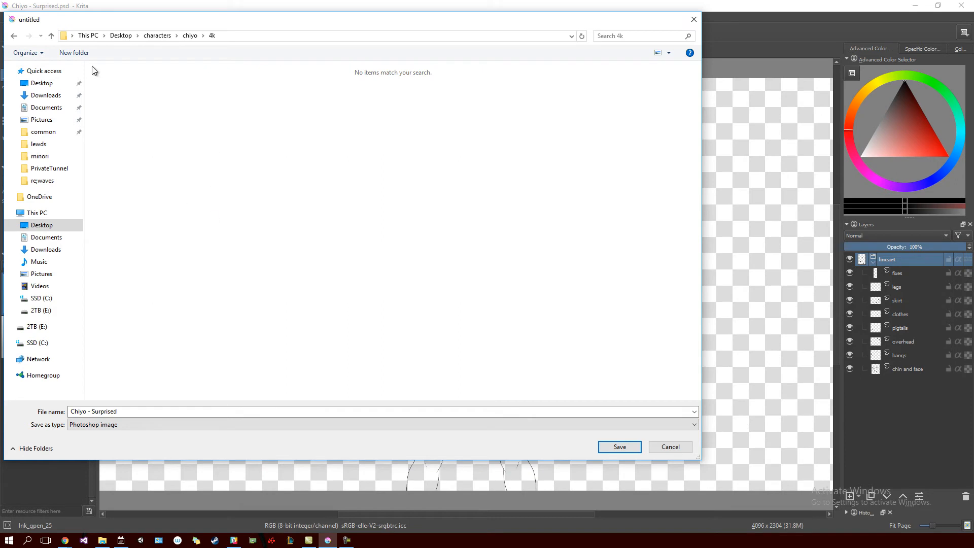
pyautogui.click(157, 35)
pyautogui.doubleClick(113, 82)
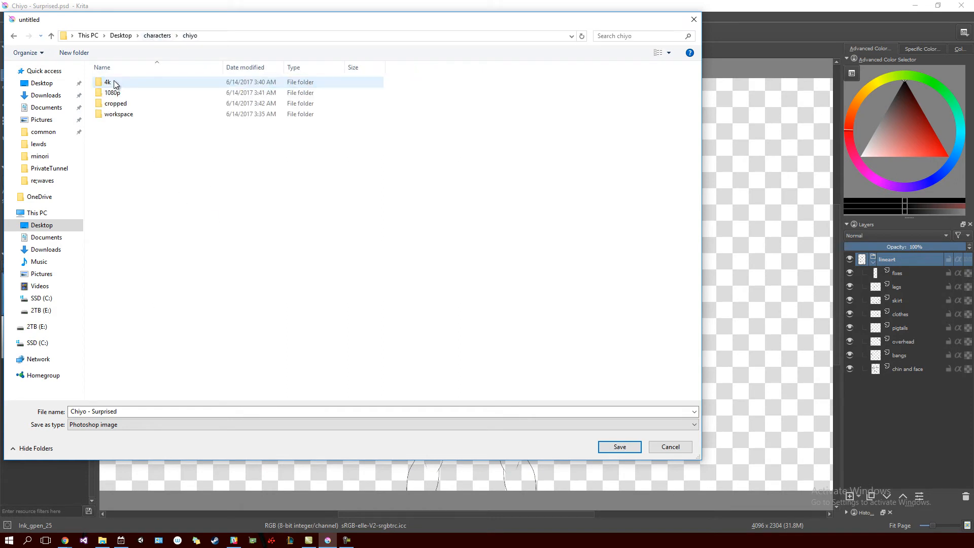
pyautogui.doubleClick(145, 115)
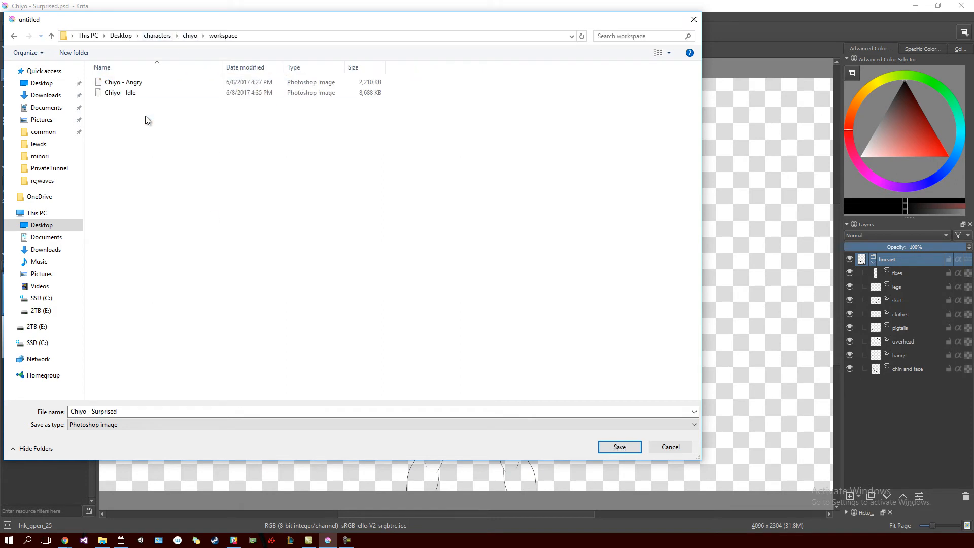
# Save the image as a Krita document named "Chiyo - Surprised".
pyautogui.click(130, 426)
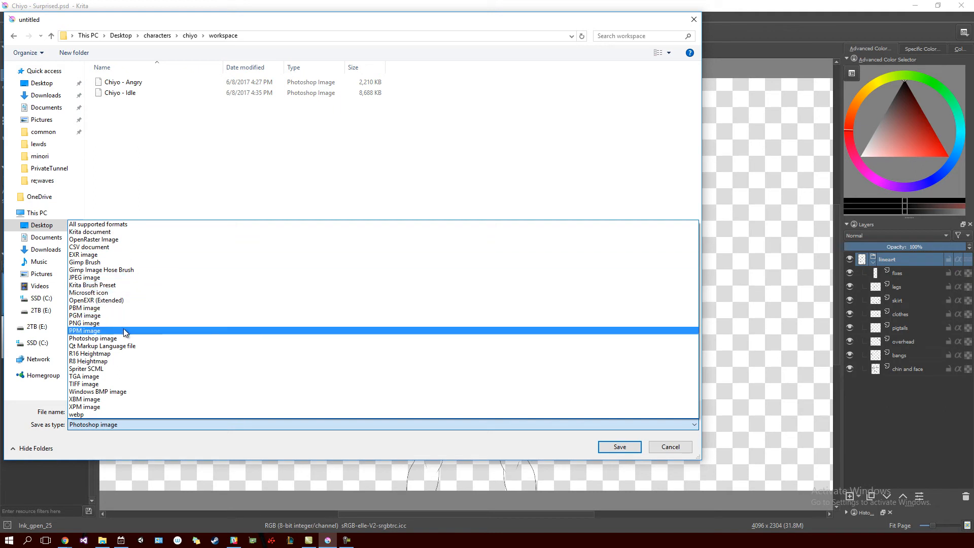
pyautogui.click(126, 234)
pyautogui.click(628, 447)
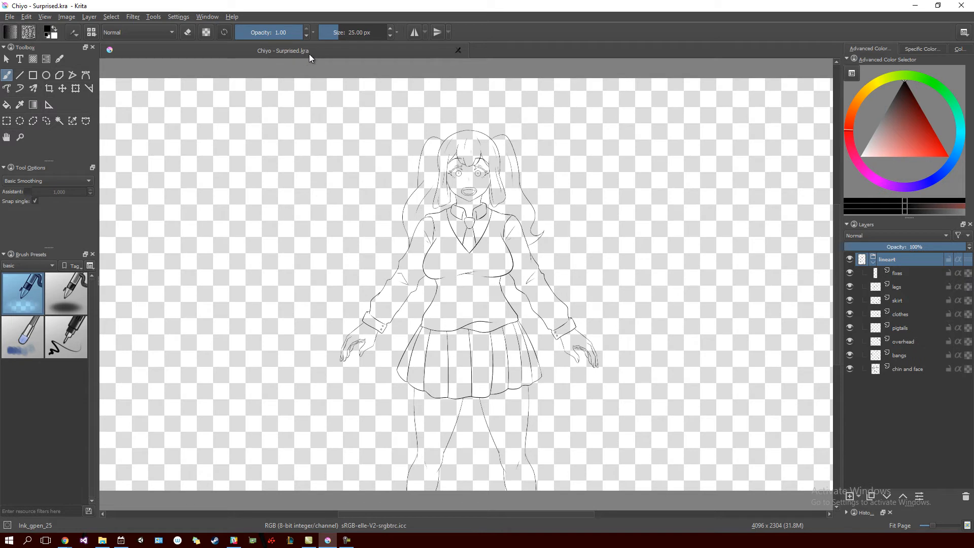
pyautogui.scroll(-3, 359, 254)
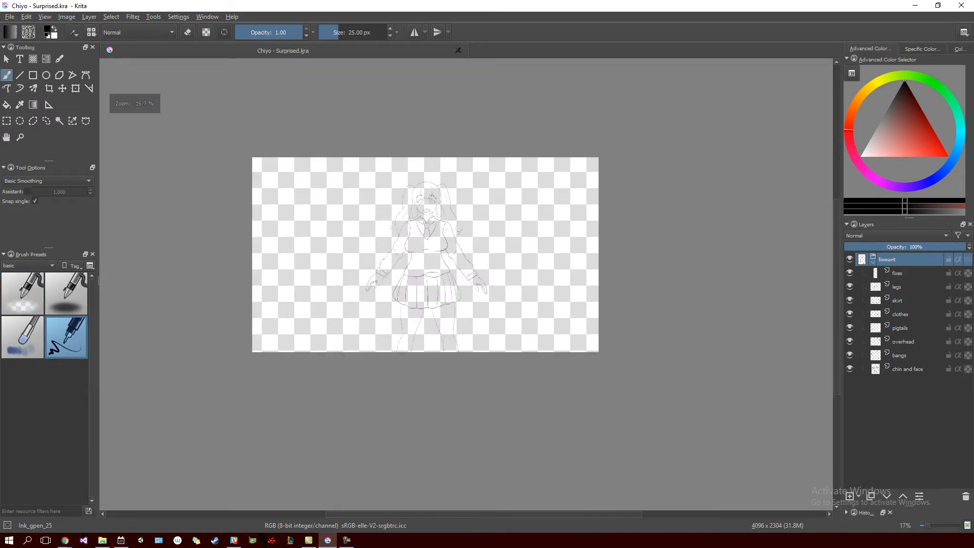
pyautogui.scroll(2, 355, 248)
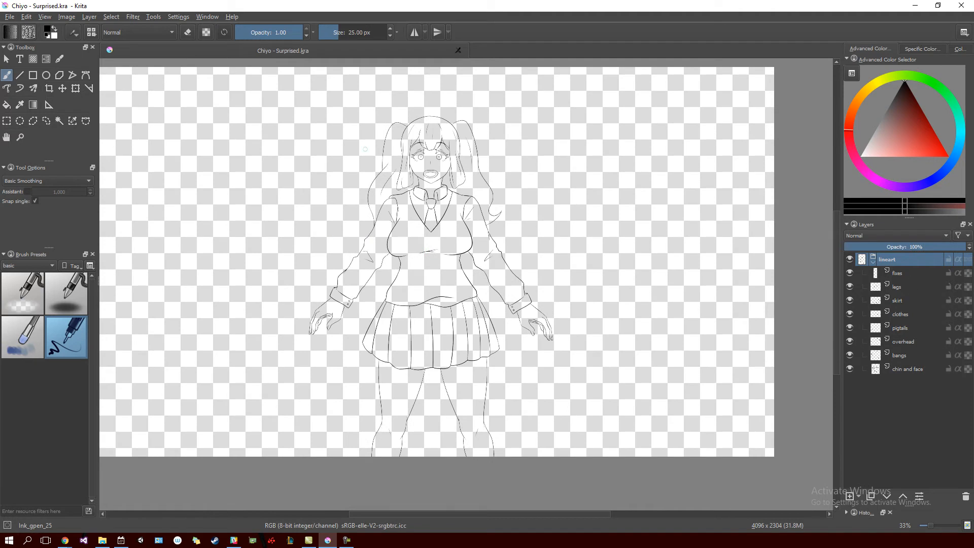
pyautogui.moveTo(445, 218); pyautogui.dragTo(471, 229)
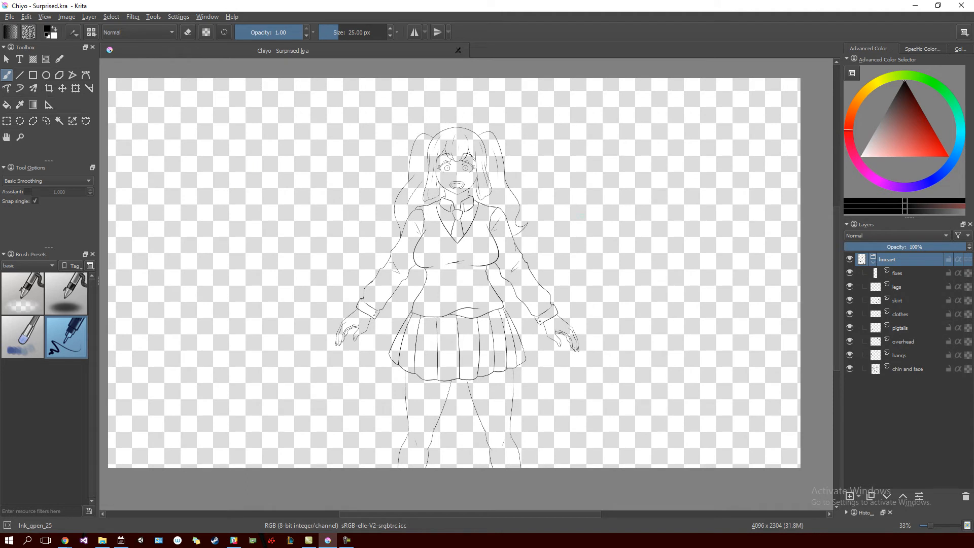
# Open the Chiyo angry image from the Desktop folder characters > chiyo > 4k.
pyautogui.click(11, 21)
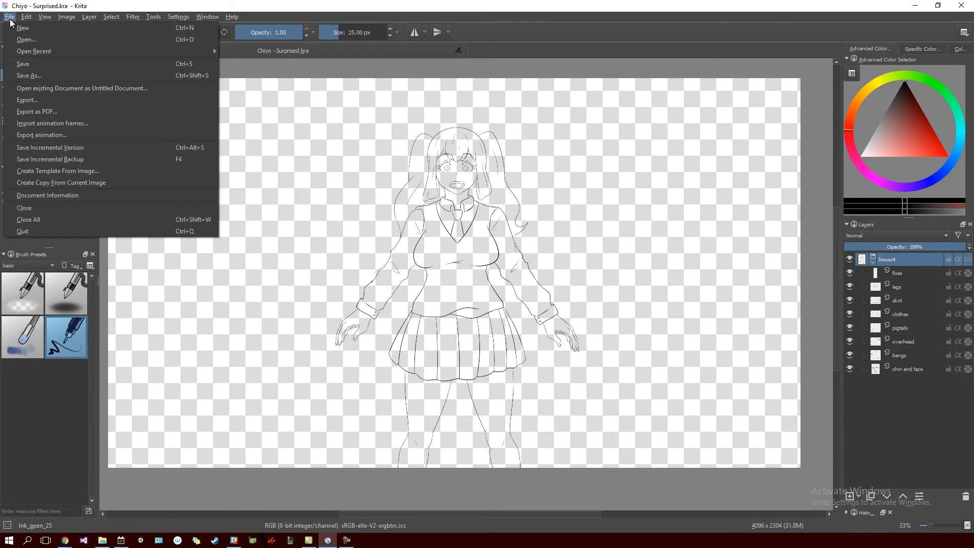
pyautogui.click(10, 20)
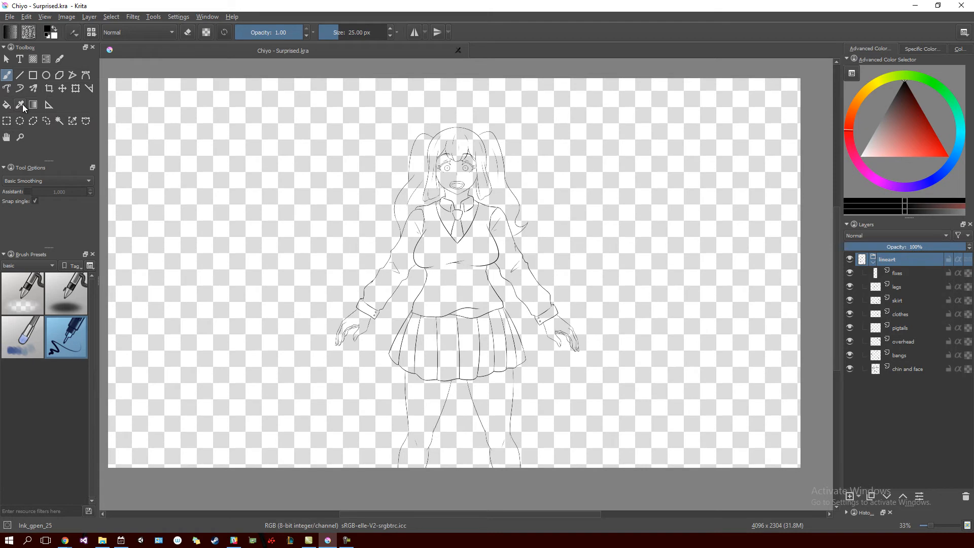
pyautogui.click(10, 18)
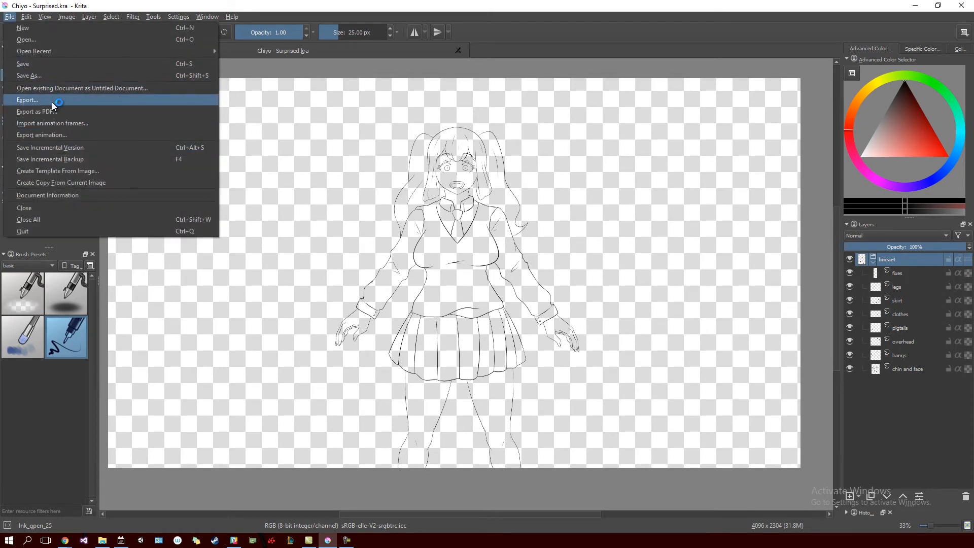
pyautogui.click(55, 41)
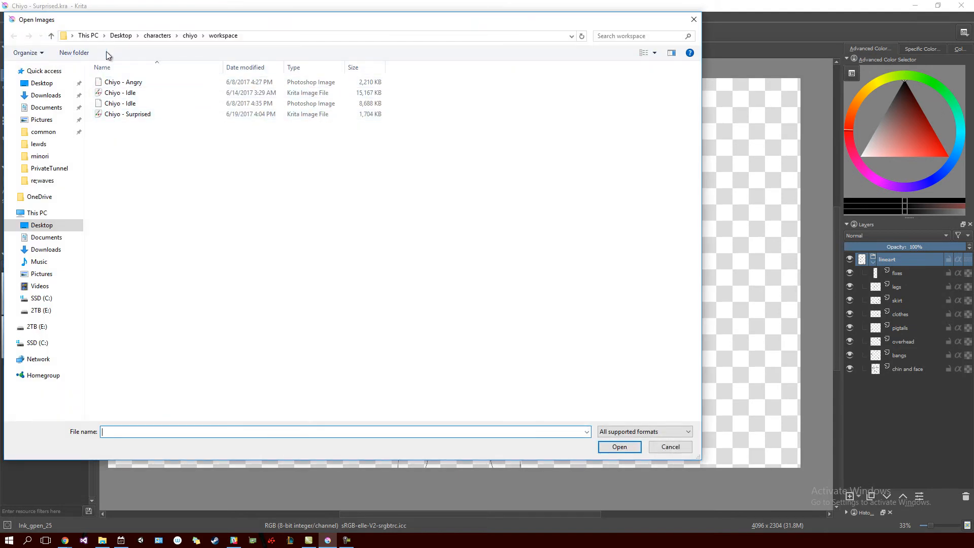
pyautogui.click(190, 35)
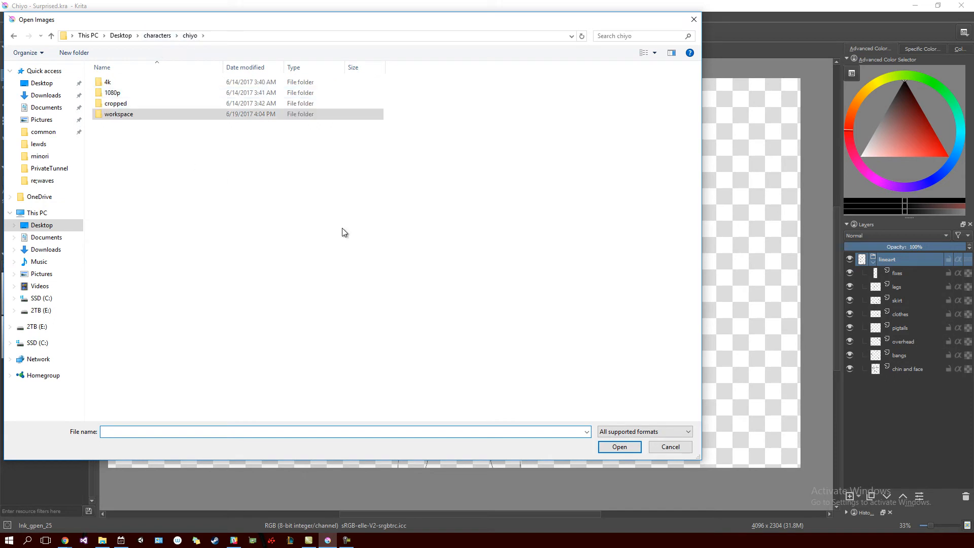
pyautogui.doubleClick(136, 84)
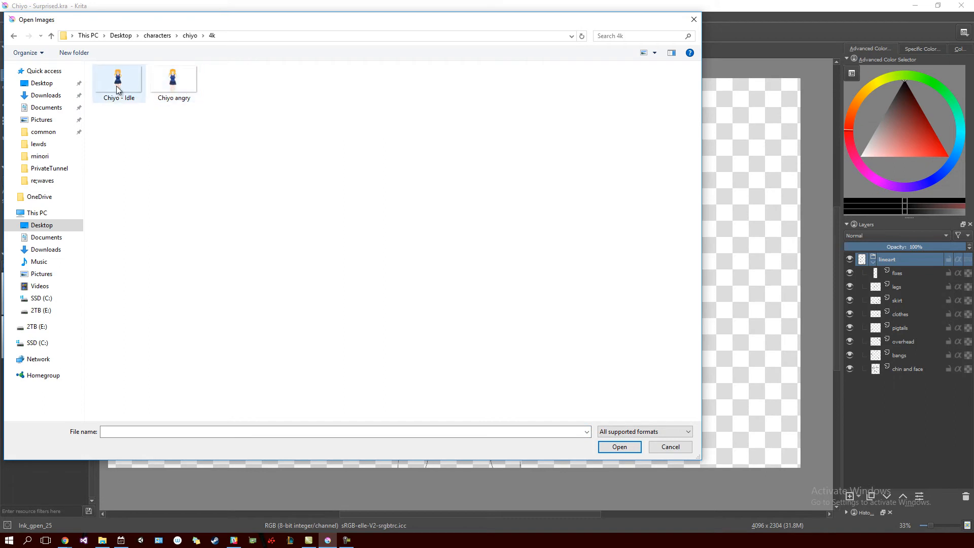
pyautogui.doubleClick(177, 82)
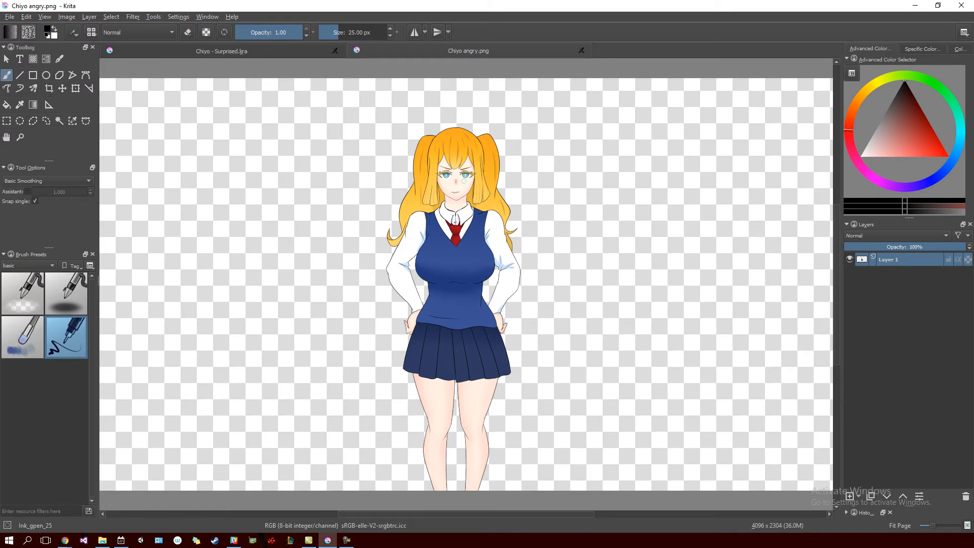
# Sample the light skin colour from the cheek beside the nose in the Chiyo angry image.
pyautogui.scroll(6, 463, 176)
pyautogui.scroll(-6, 462, 176)
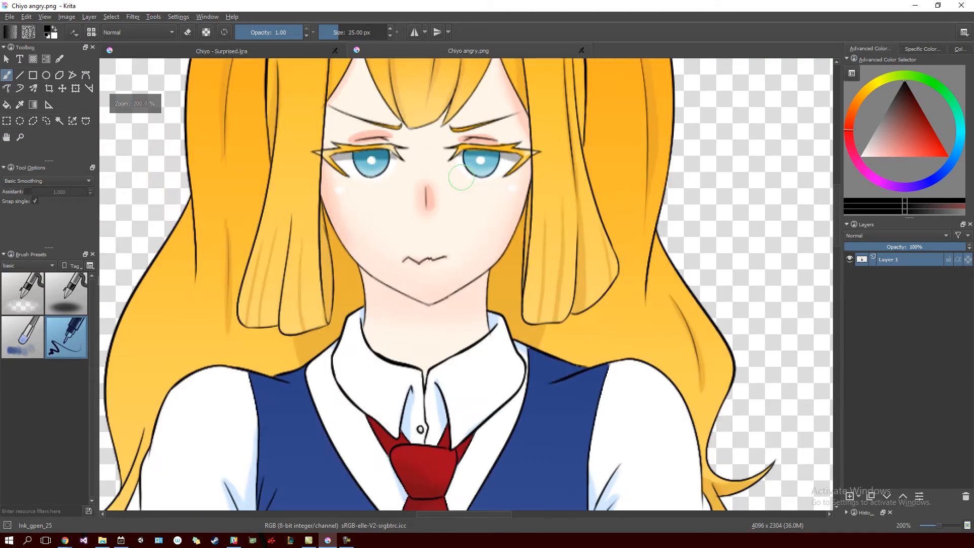
pyautogui.scroll(6, 456, 203)
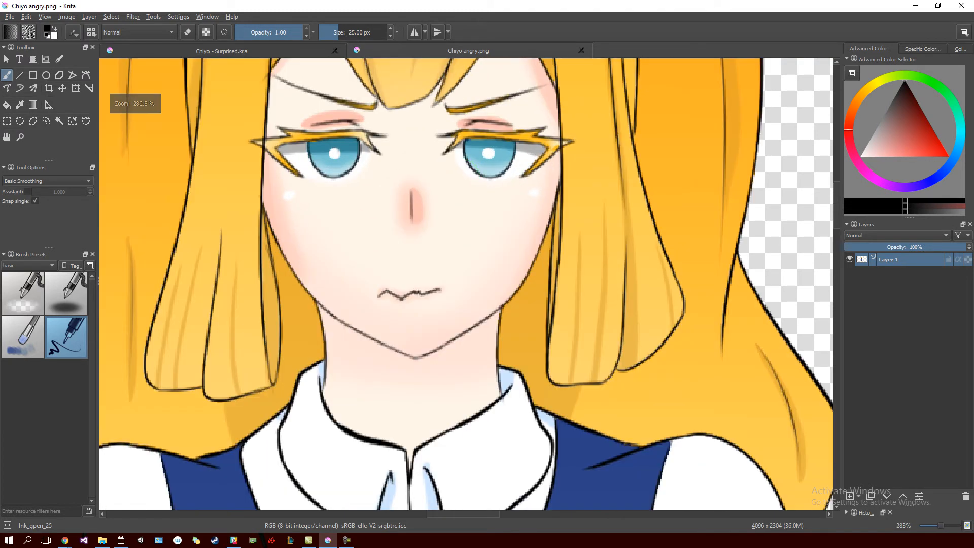
pyautogui.keyDown('ctrl'); pyautogui.click(457, 223); pyautogui.keyUp('ctrl')
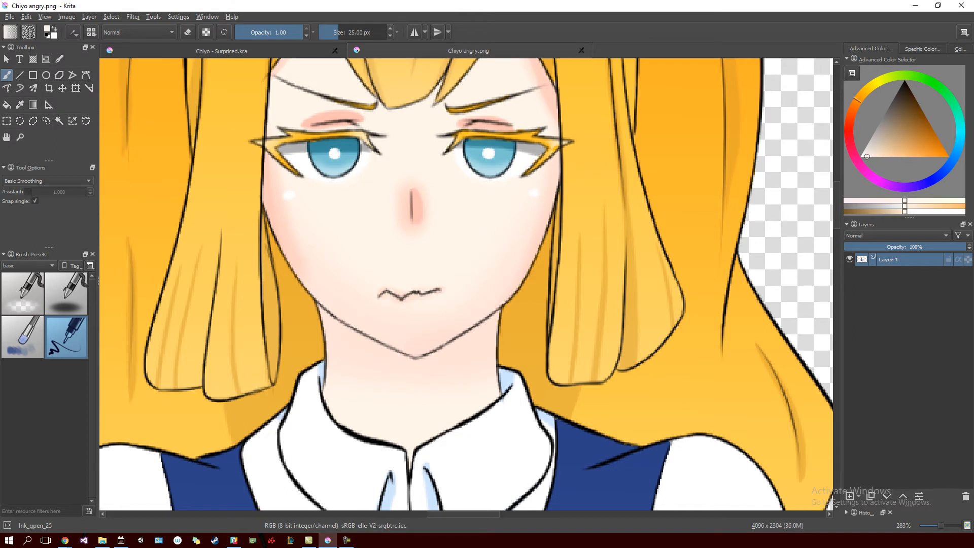
# Switch to Chrome, preview the white-haired anime wallpaper, and arrange the browser on half the screen beside the uncovered desktop.
pyautogui.click(65, 540)
pyautogui.moveTo(436, 214); pyautogui.dragTo(563, 1)
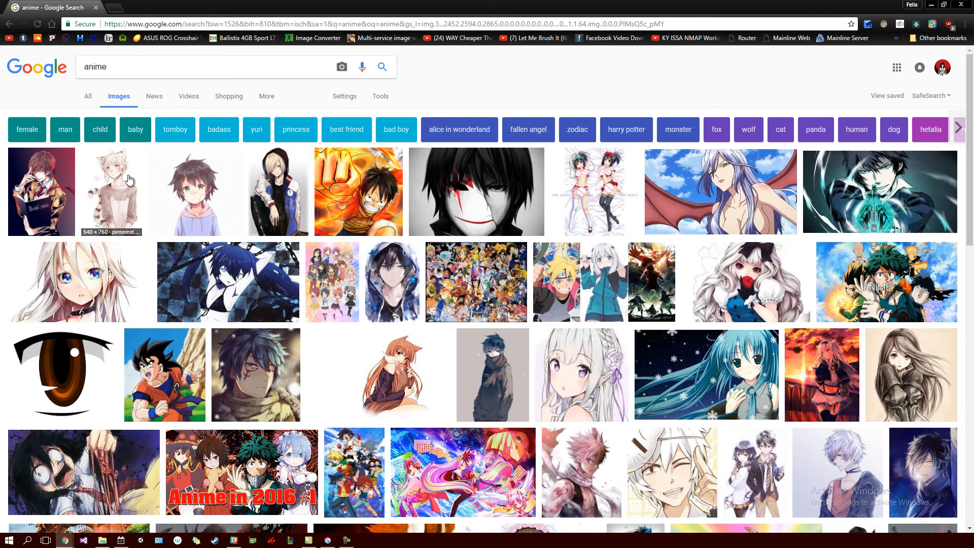
pyautogui.click(90, 280)
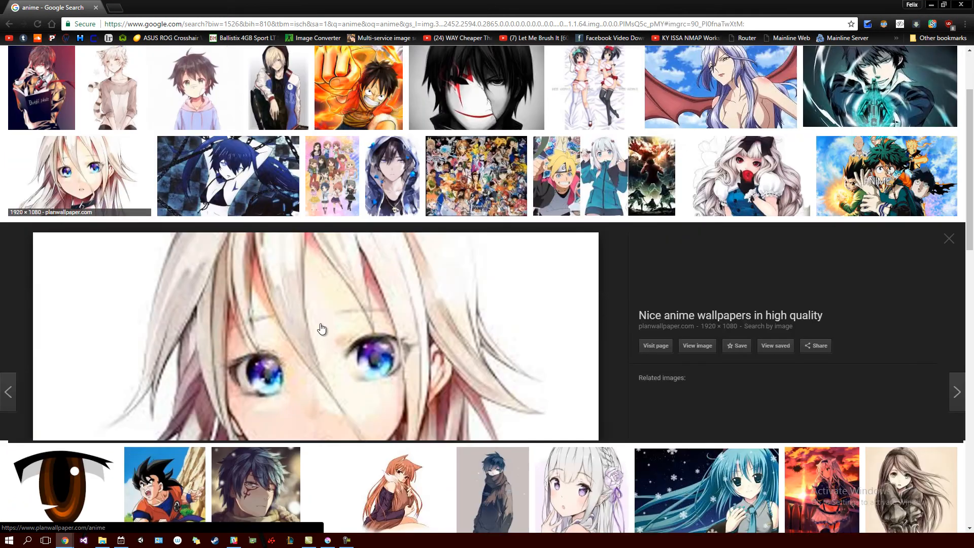
pyautogui.moveTo(513, 6); pyautogui.dragTo(1, 147)
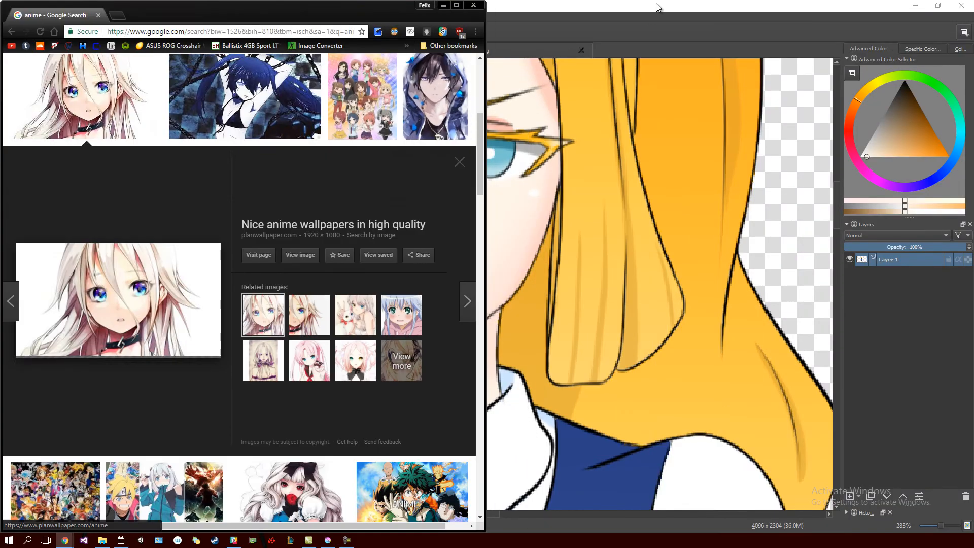
pyautogui.click(959, 16)
pyautogui.click(906, 6)
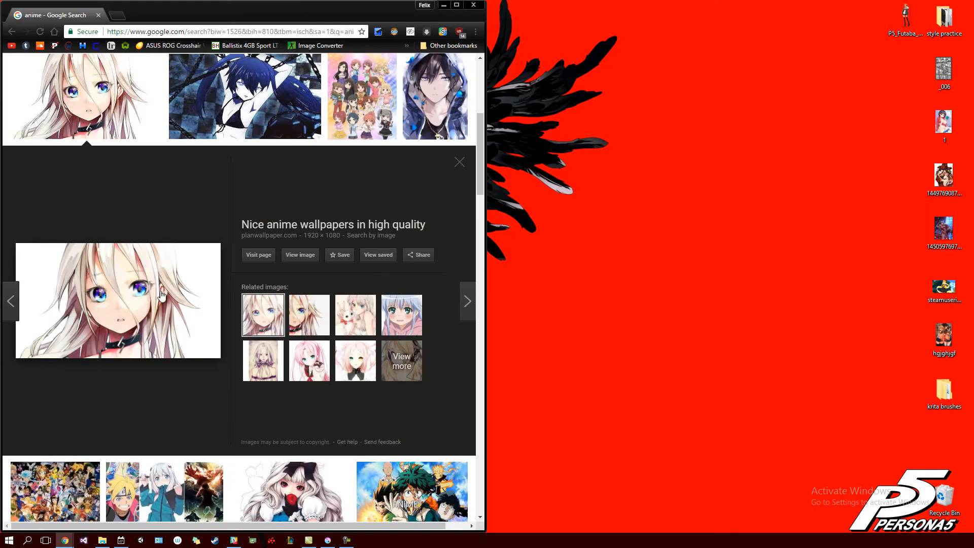
# Save the image of the blond boy in the hood from the search results to the desktop, placing it below the Chiyo - Surprised file.
pyautogui.scroll(5, 284, 173)
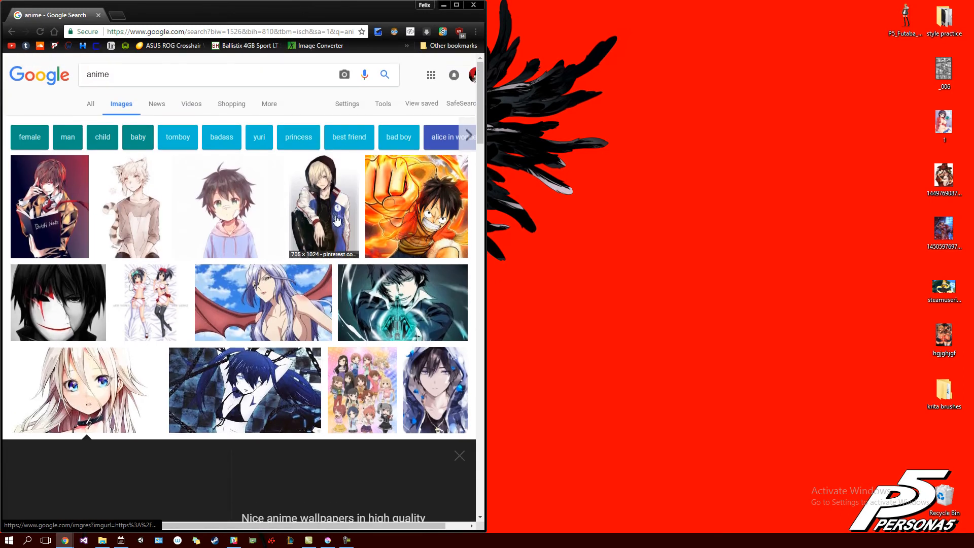
pyautogui.click(341, 216)
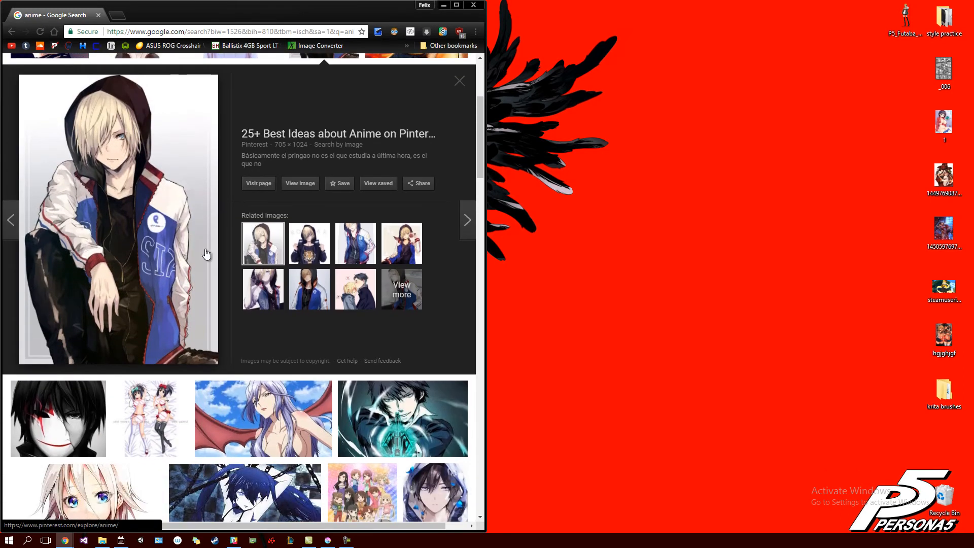
pyautogui.moveTo(142, 241); pyautogui.dragTo(558, 238)
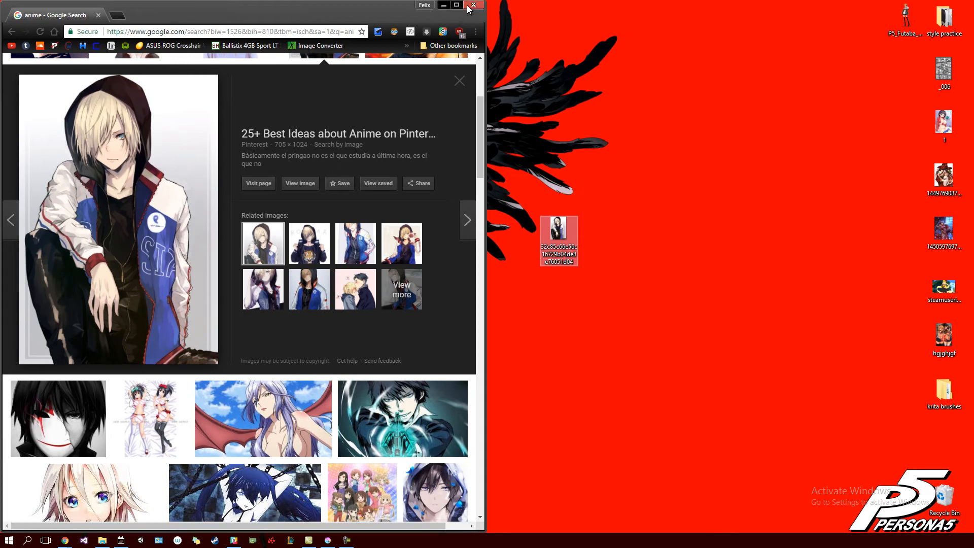
pyautogui.click(446, 6)
pyautogui.moveTo(547, 244); pyautogui.dragTo(82, 160)
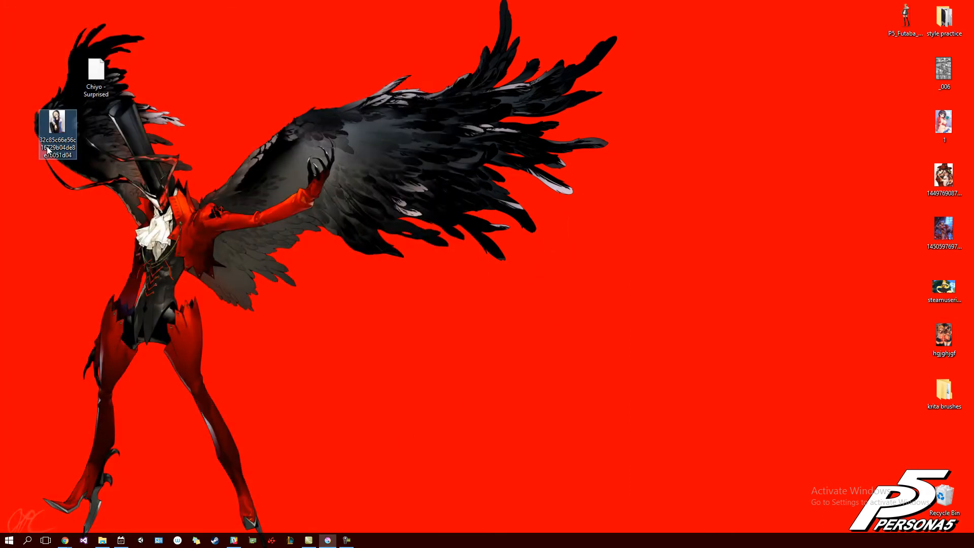
# Switch to Krita, open the saved hooded-boy image from the desktop as a new document, and maximize the window again.
pyautogui.click(307, 542)
pyautogui.moveTo(507, 6); pyautogui.dragTo(973, 106)
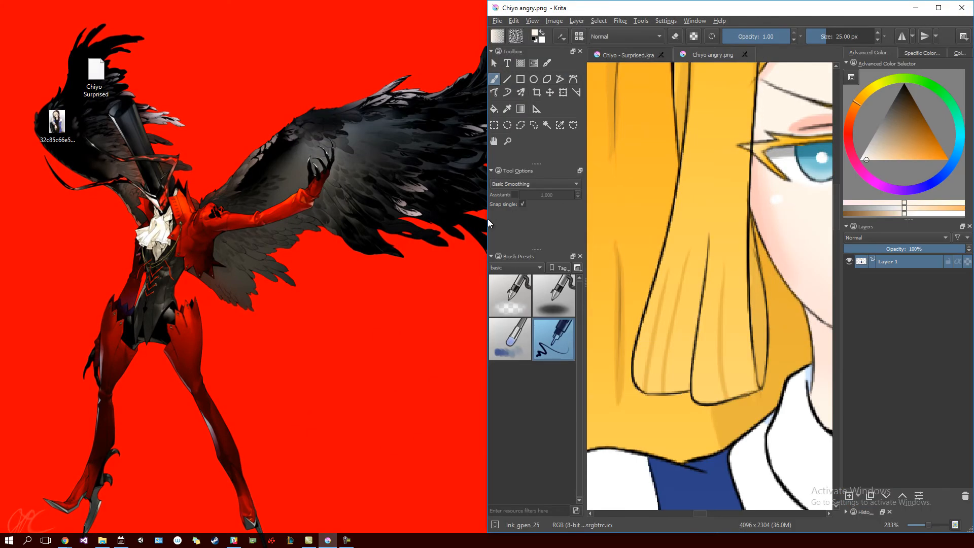
pyautogui.moveTo(489, 223); pyautogui.dragTo(224, 223)
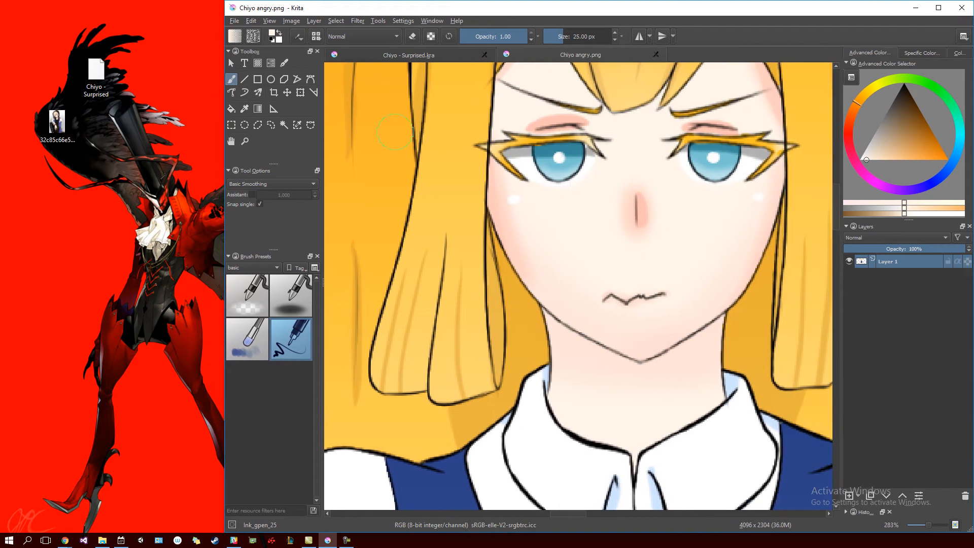
pyautogui.click(433, 56)
pyautogui.moveTo(57, 123); pyautogui.dragTo(873, 363)
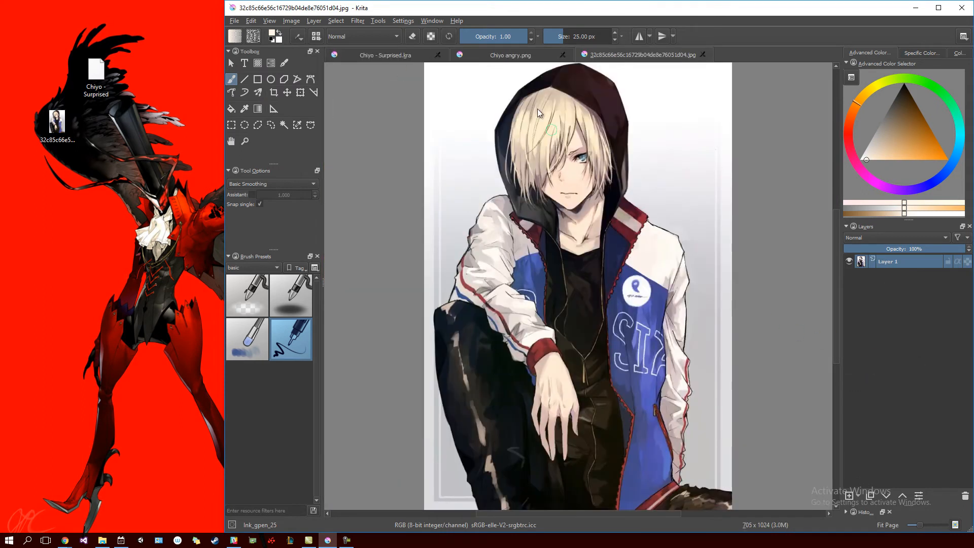
pyautogui.moveTo(688, 9); pyautogui.dragTo(587, 2)
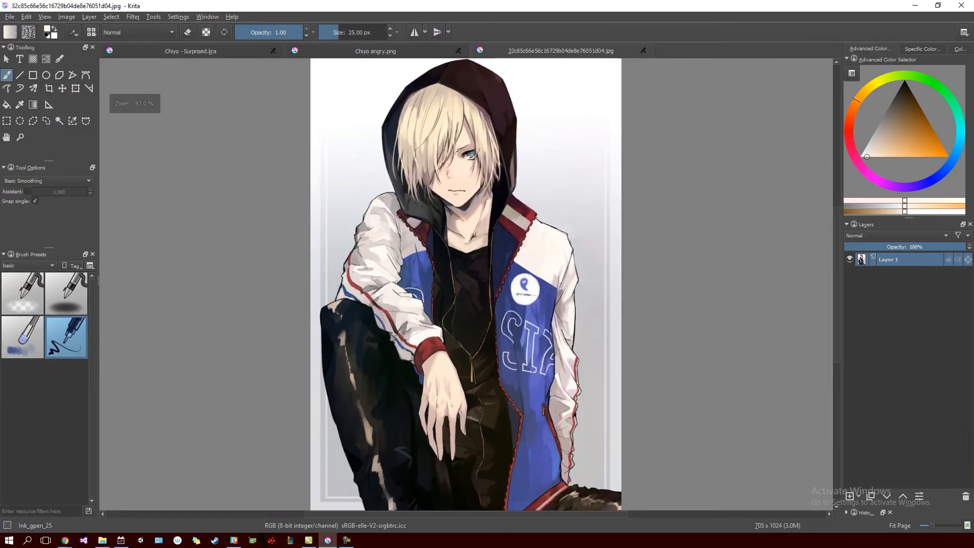
# Undo the stray brush mark and sample skin tones from the hooded boy's cheek and forehead.
pyautogui.scroll(8, 458, 188)
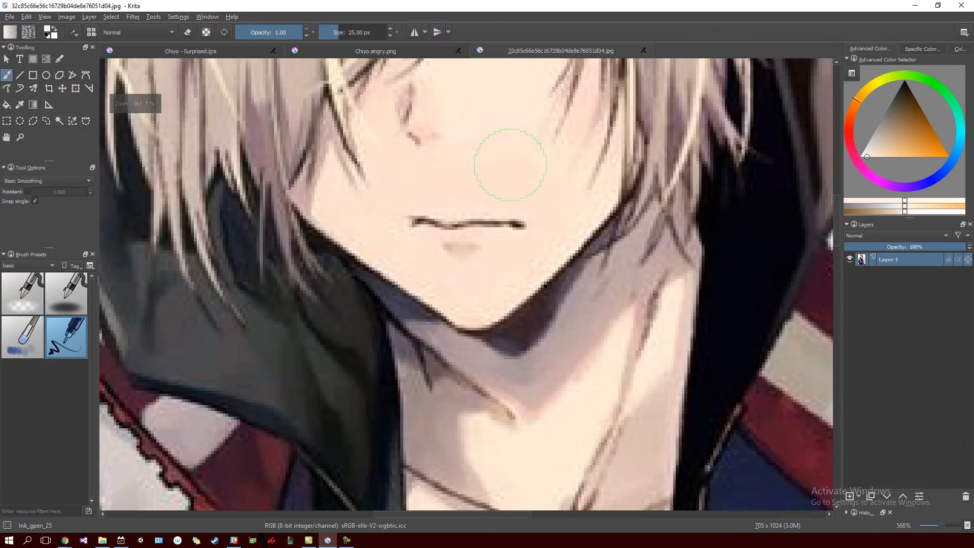
pyautogui.click(525, 150)
pyautogui.hotkey('ctrl', 'z')
pyautogui.moveTo(517, 157)
pyautogui.mouseDown()
pyautogui.moveTo(502, 191)
pyautogui.moveTo(508, 253)
pyautogui.mouseUp()
pyautogui.scroll(-2, 508, 254)
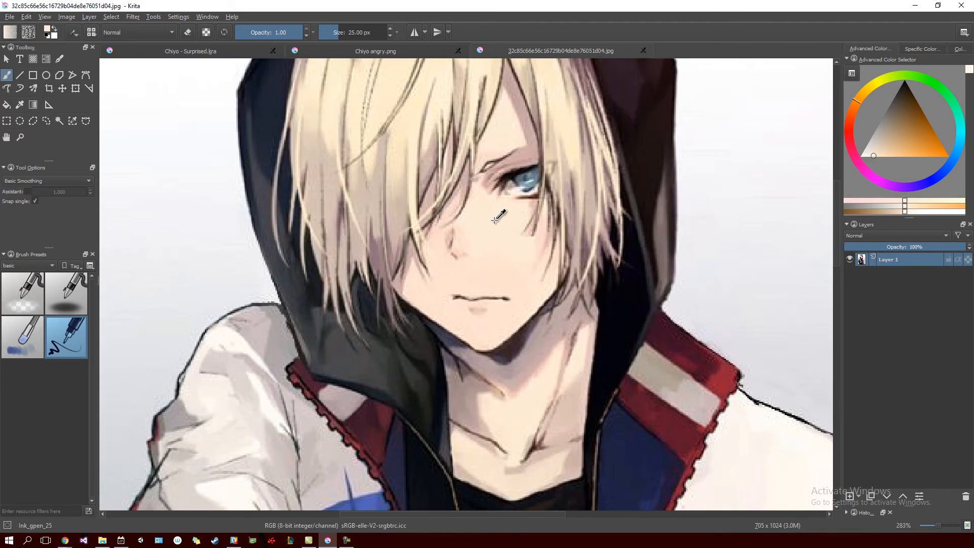
pyautogui.moveTo(555, 160); pyautogui.dragTo(509, 121)
pyautogui.keyDown('ctrl'); pyautogui.click(522, 107); pyautogui.keyUp('ctrl')
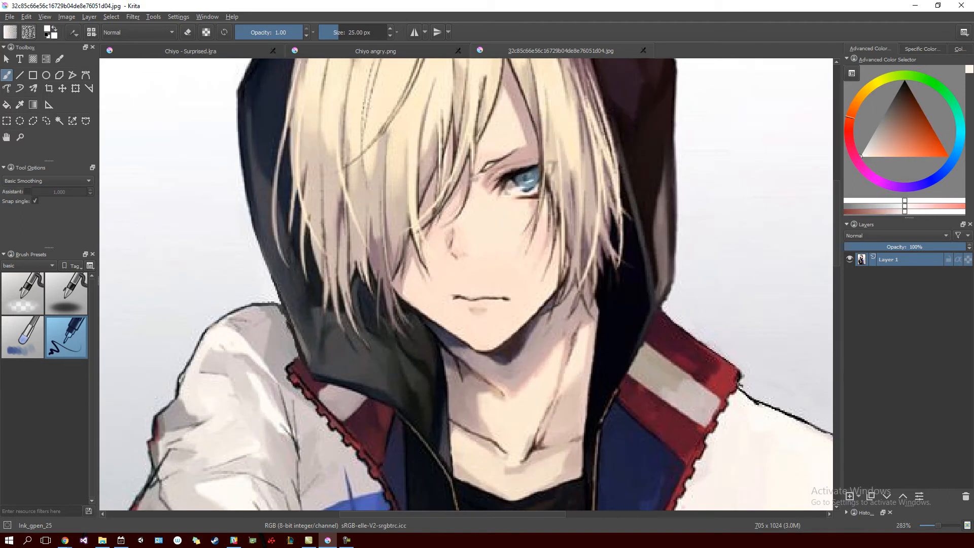
# Sample several blond tones from the boy's fringe, briefly switching to the Color Picker tool and back to the Freehand Brush.
pyautogui.keyDown('ctrl'); pyautogui.click(434, 111); pyautogui.keyUp('ctrl')
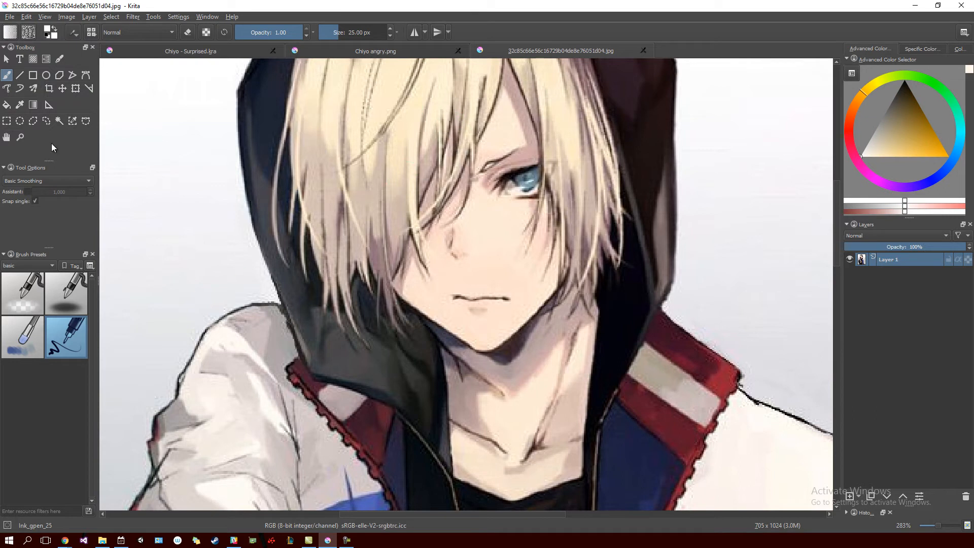
pyautogui.click(21, 105)
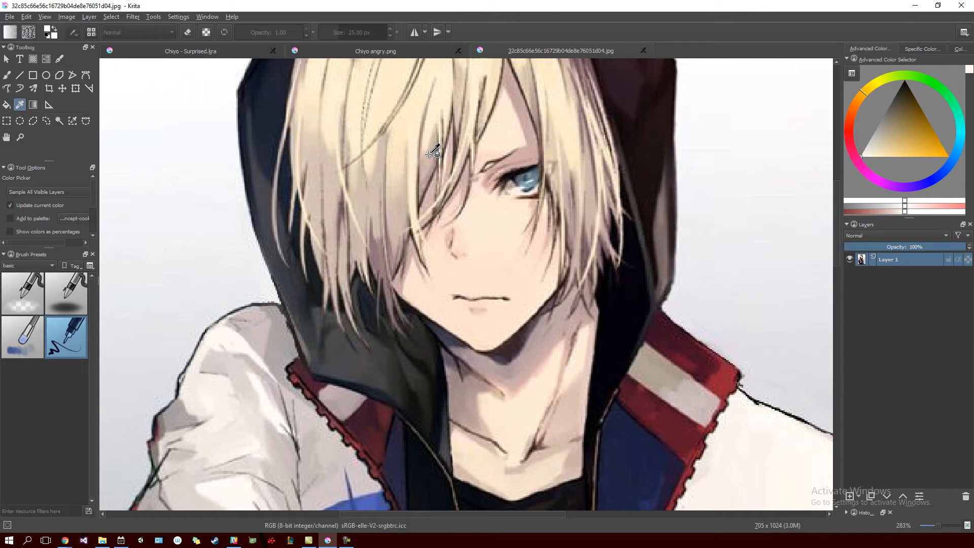
pyautogui.click(6, 75)
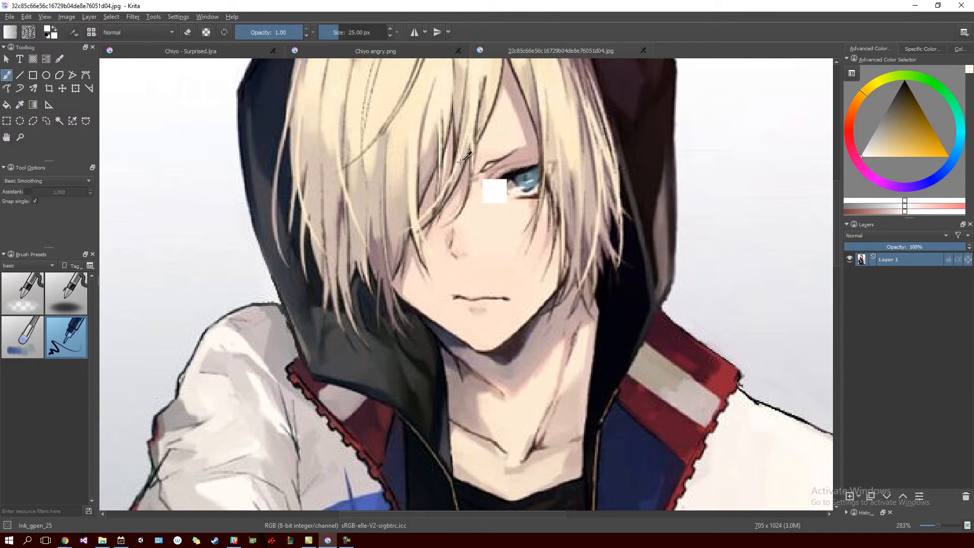
pyautogui.keyDown('ctrl'); pyautogui.click(407, 139); pyautogui.keyUp('ctrl')
pyautogui.keyDown('ctrl'); pyautogui.click(408, 122); pyautogui.keyUp('ctrl')
pyautogui.keyDown('ctrl'); pyautogui.click(410, 120); pyautogui.keyUp('ctrl')
pyautogui.keyDown('ctrl'); pyautogui.click(411, 116); pyautogui.keyUp('ctrl')
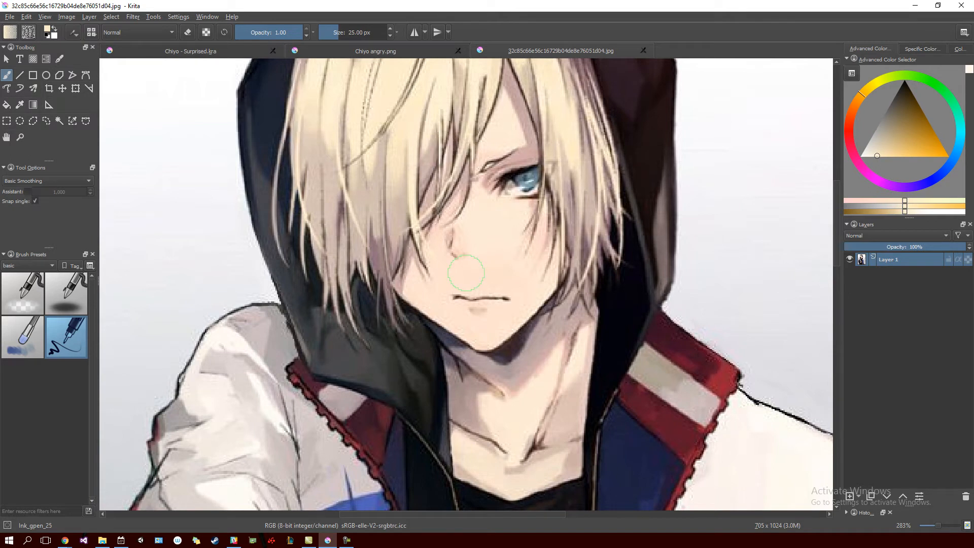
# Sample a range of skin and shading tones across the boy's cheek, mouth area and neck.
pyautogui.keyDown('ctrl'); pyautogui.click(502, 236); pyautogui.keyUp('ctrl')
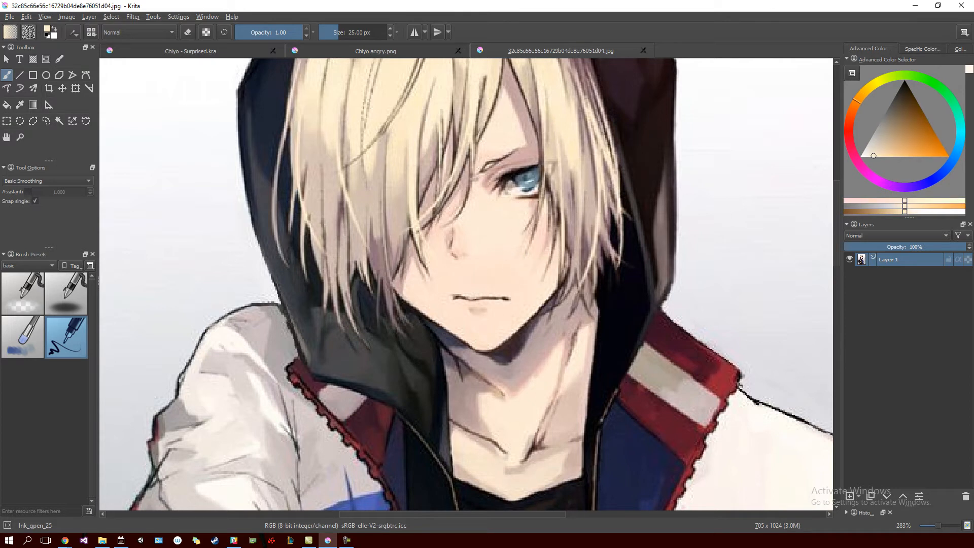
pyautogui.moveTo(537, 344); pyautogui.dragTo(541, 174)
pyautogui.moveTo(553, 507); pyautogui.dragTo(615, 308)
pyautogui.moveTo(502, 328); pyautogui.dragTo(602, 374)
pyautogui.keyDown('ctrl'); pyautogui.click(476, 289); pyautogui.keyUp('ctrl')
pyautogui.moveTo(565, 257); pyautogui.dragTo(457, 384)
pyautogui.scroll(5, 458, 385)
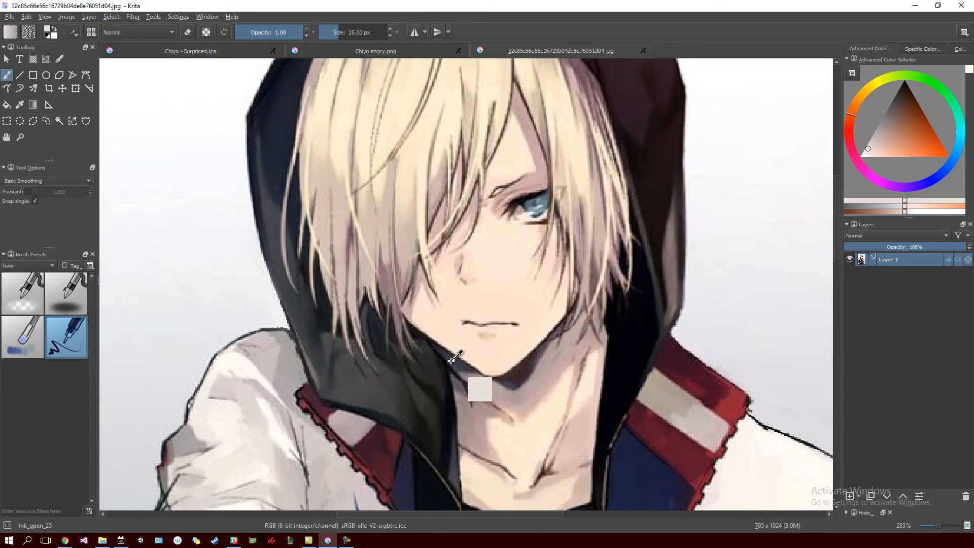
# Sample the dark shade at the boy's jawline and set a pale blond from his hair as the foreground colour.
pyautogui.keyDown('ctrl'); pyautogui.click(452, 359); pyautogui.keyUp('ctrl')
pyautogui.scroll(2, 472, 231)
pyautogui.keyDown('ctrl'); pyautogui.click(446, 148); pyautogui.keyUp('ctrl')
pyautogui.moveTo(470, 178); pyautogui.dragTo(497, 238)
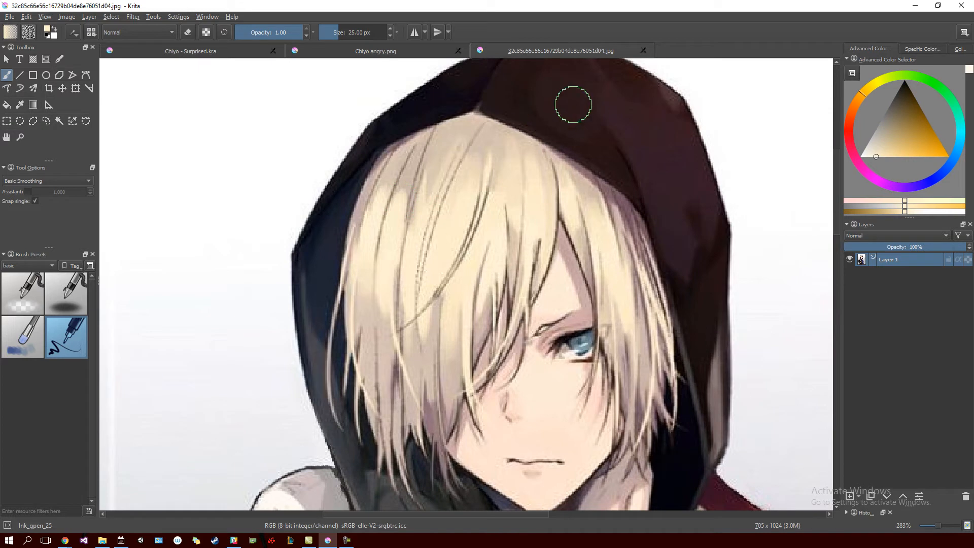
# Close the hooded-boy and Chiyo angry reference images and dock the Krita window to one half of the screen.
pyautogui.click(643, 51)
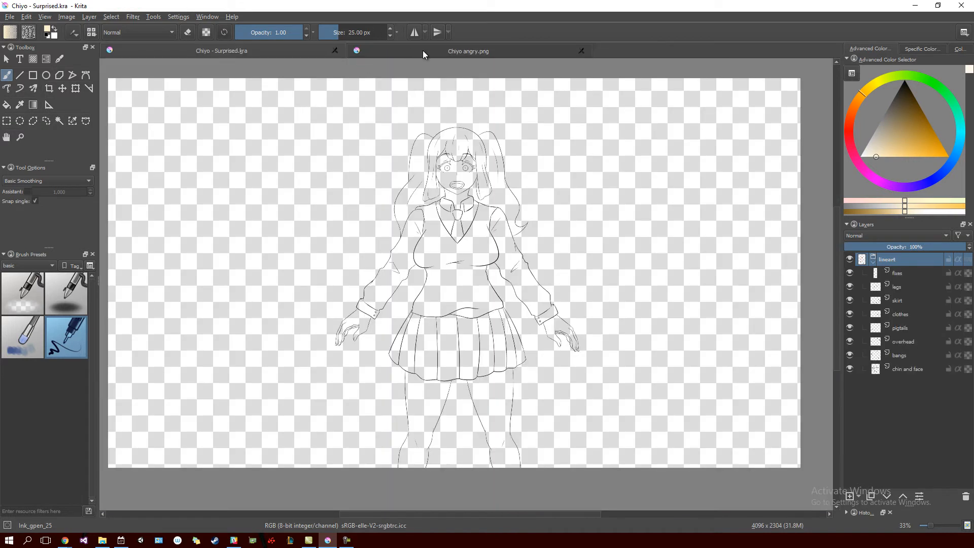
pyautogui.click(421, 51)
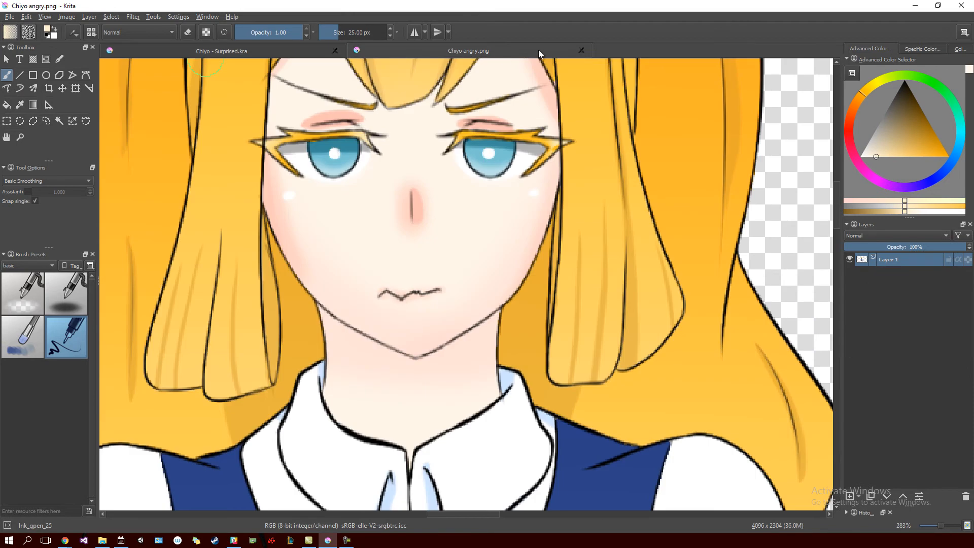
pyautogui.click(583, 50)
pyautogui.moveTo(591, 1); pyautogui.dragTo(973, 213)
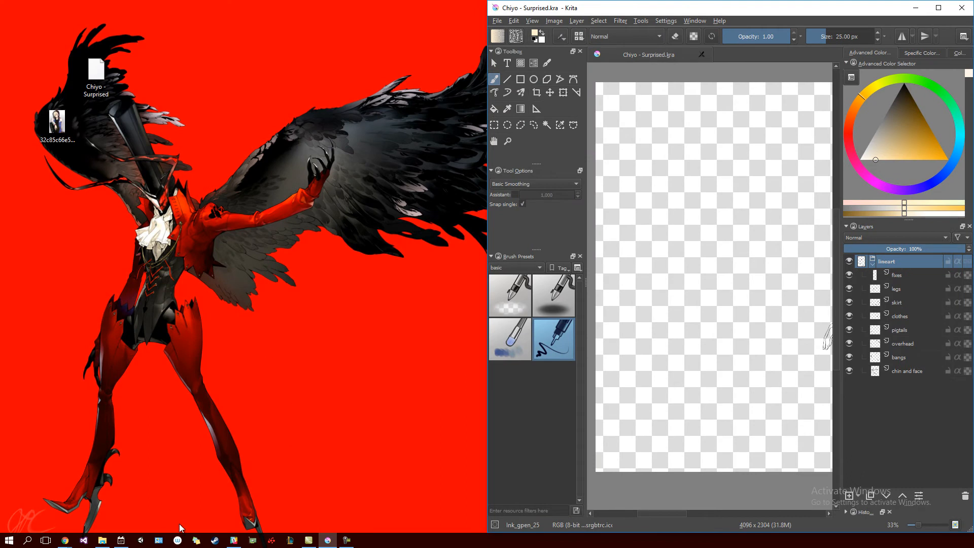
# Maximise the Krita window and insert the Chiyo angry image from the Downloads folder as a new layer.
pyautogui.moveTo(102, 541)
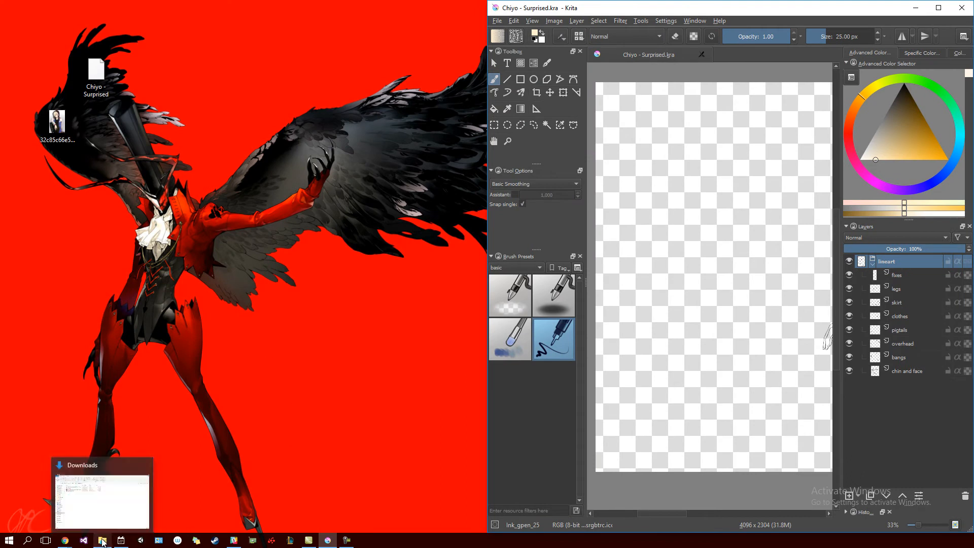
pyautogui.click(65, 503)
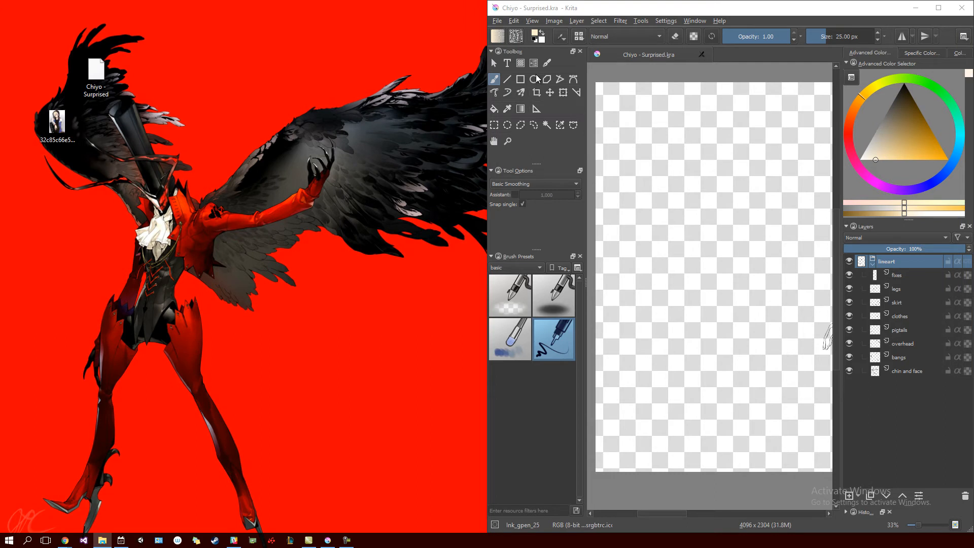
pyautogui.doubleClick(639, 10)
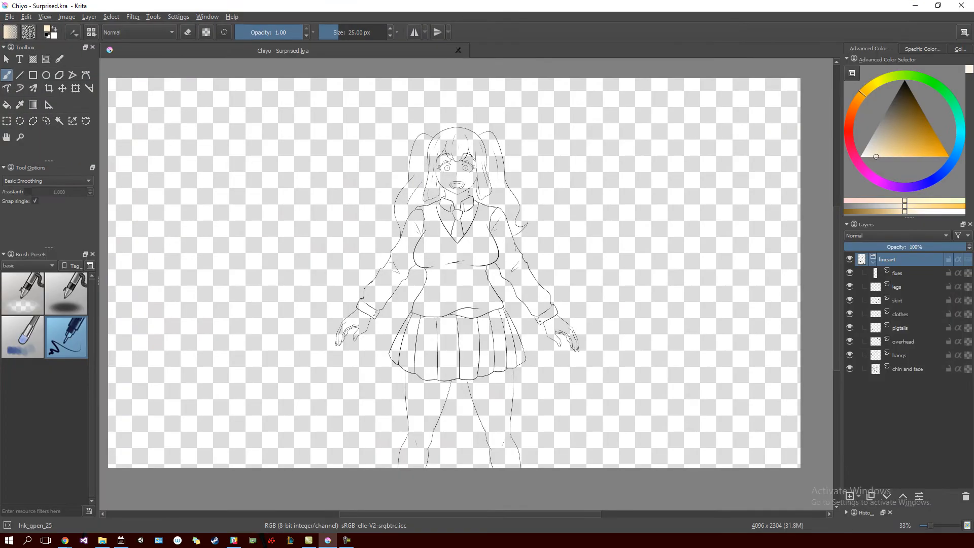
pyautogui.hotkey('alt', 'Tab')
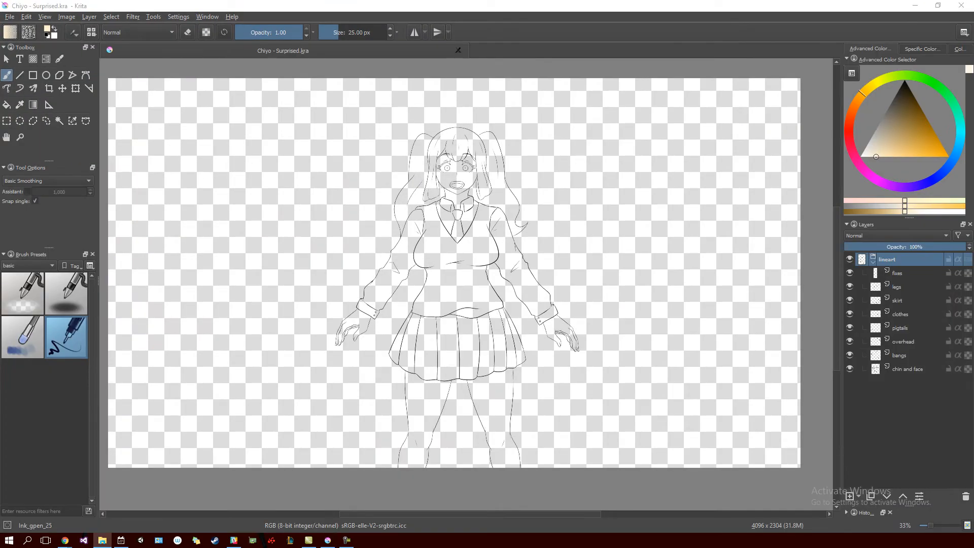
pyautogui.moveTo(663, 355); pyautogui.dragTo(559, 393)
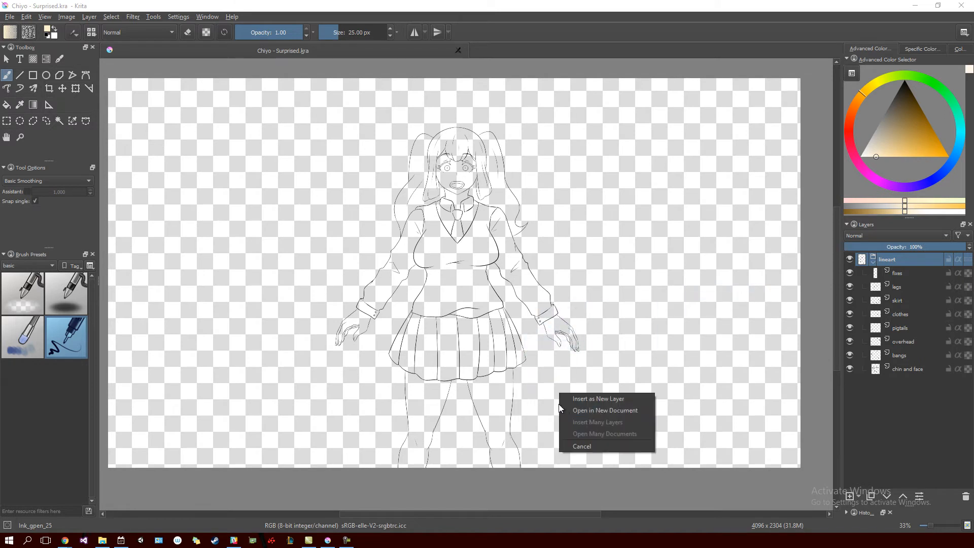
pyautogui.click(605, 398)
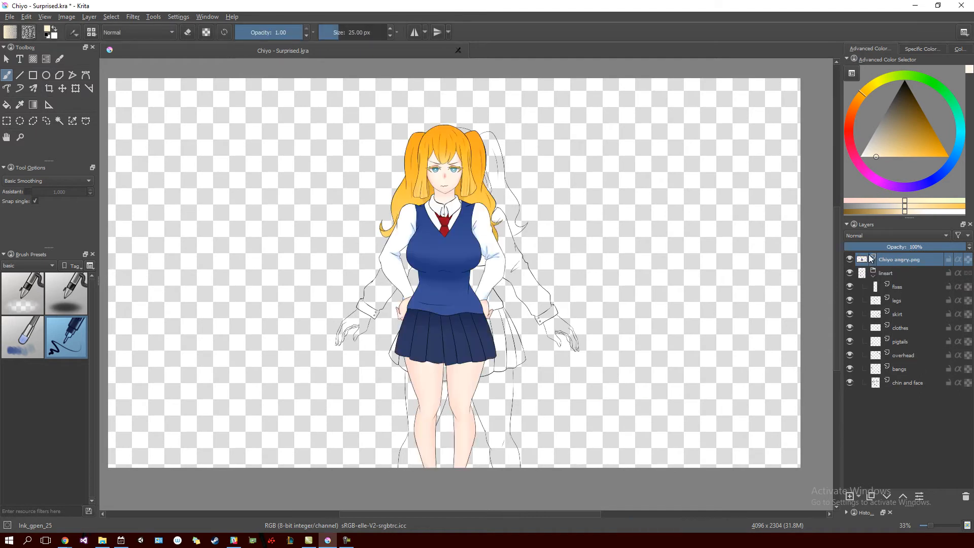
# Place the Chiyo angry.png layer beneath the lineart group, collapse the group and select the reference layer.
pyautogui.moveTo(889, 261); pyautogui.dragTo(891, 404)
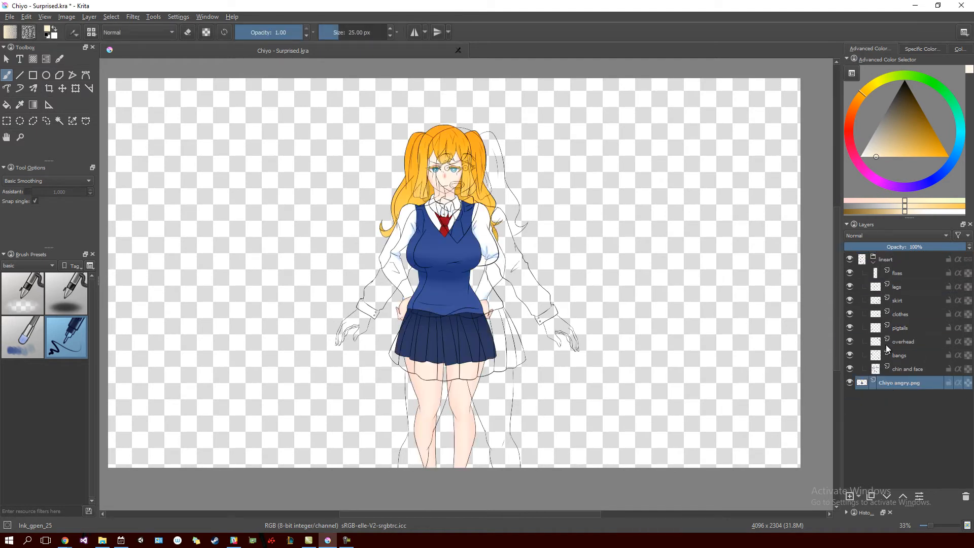
pyautogui.click(873, 264)
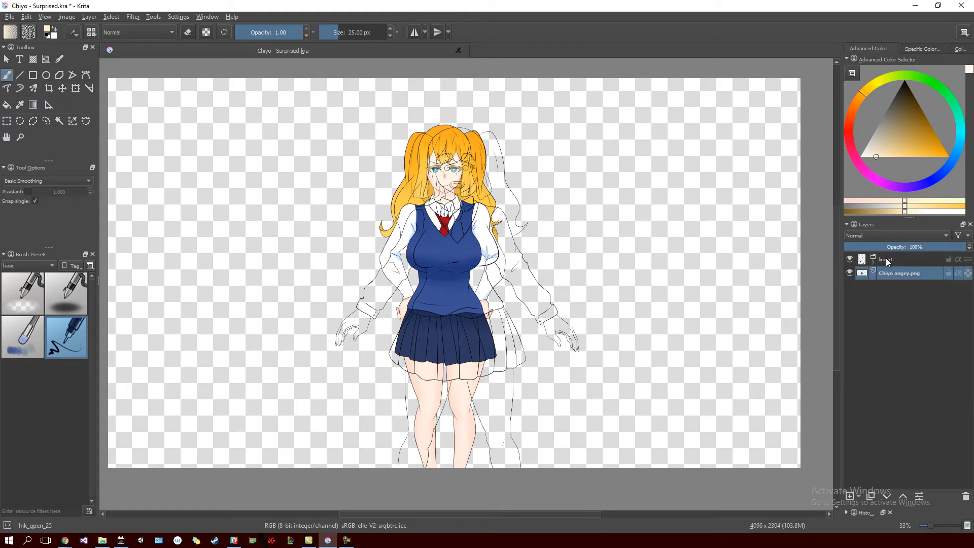
pyautogui.click(891, 260)
pyautogui.click(874, 262)
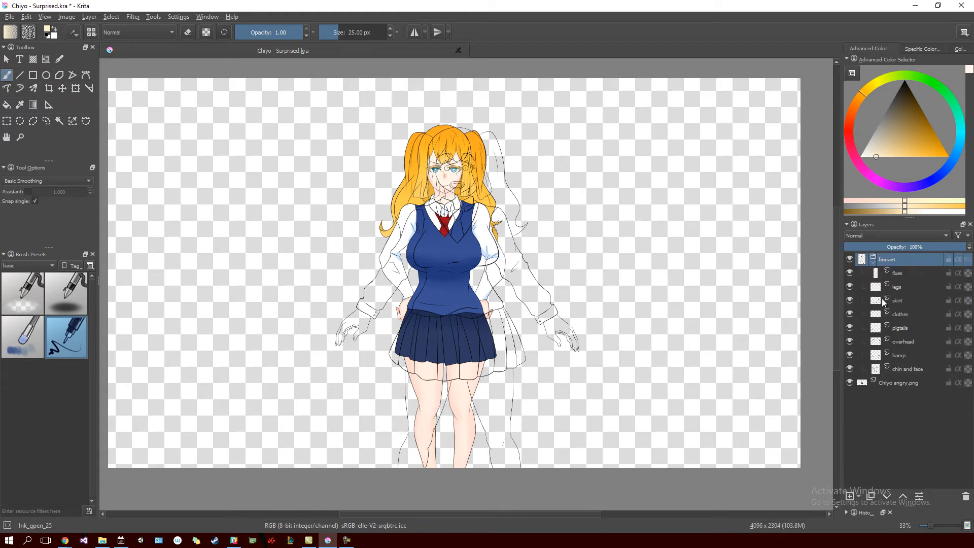
pyautogui.click(873, 262)
pyautogui.click(885, 272)
pyautogui.scroll(1, 423, 188)
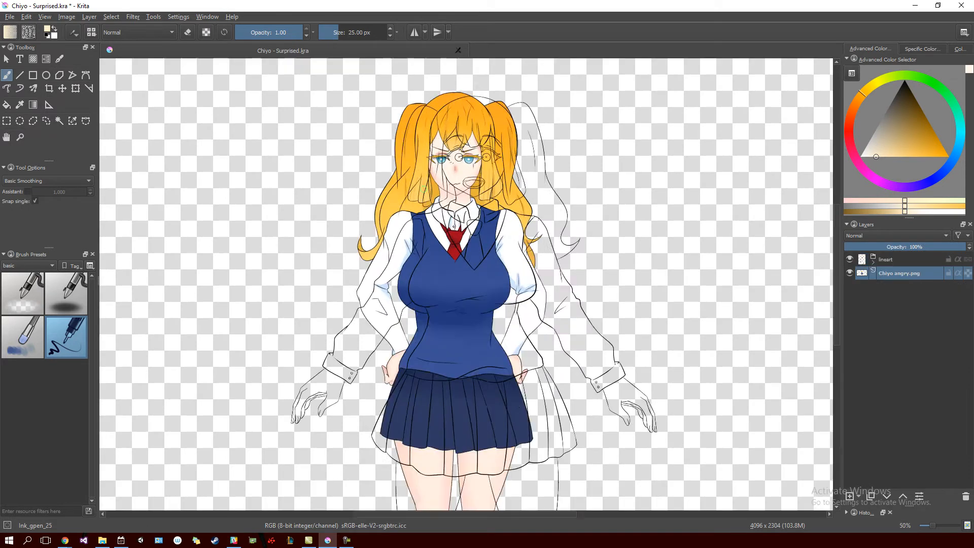
pyautogui.scroll(3, 437, 191)
pyautogui.scroll(-3, 482, 188)
pyautogui.scroll(-1, 474, 183)
pyautogui.scroll(1, 456, 192)
pyautogui.scroll(-1, 353, 233)
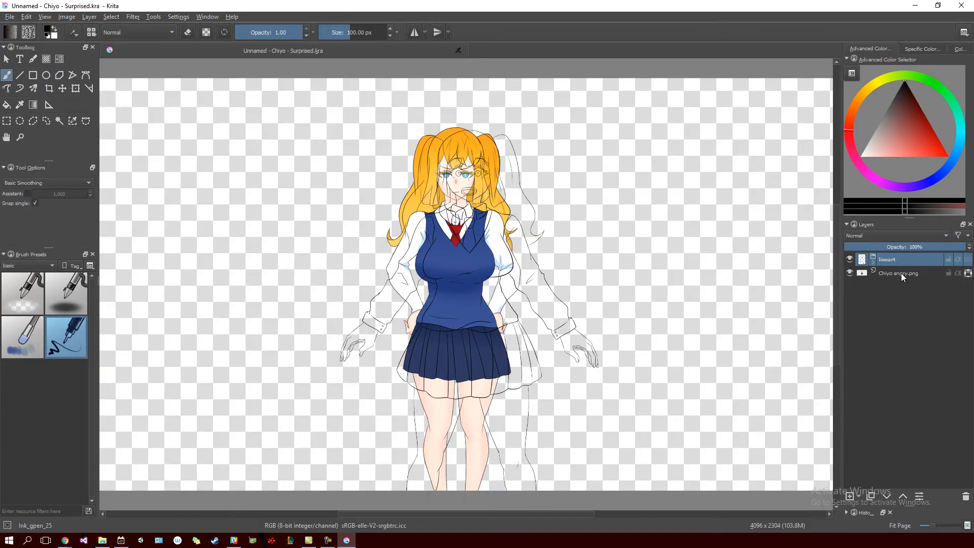
# Move the Chiyo angry.png layer horizontally to the left so the coloured reference stands beside the line art.
pyautogui.click(905, 275)
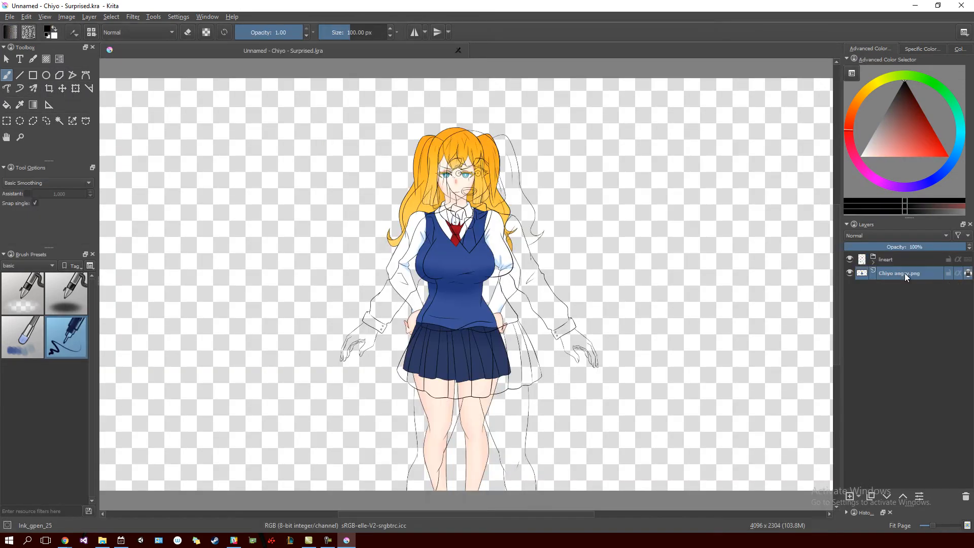
pyautogui.click(74, 88)
pyautogui.click(62, 89)
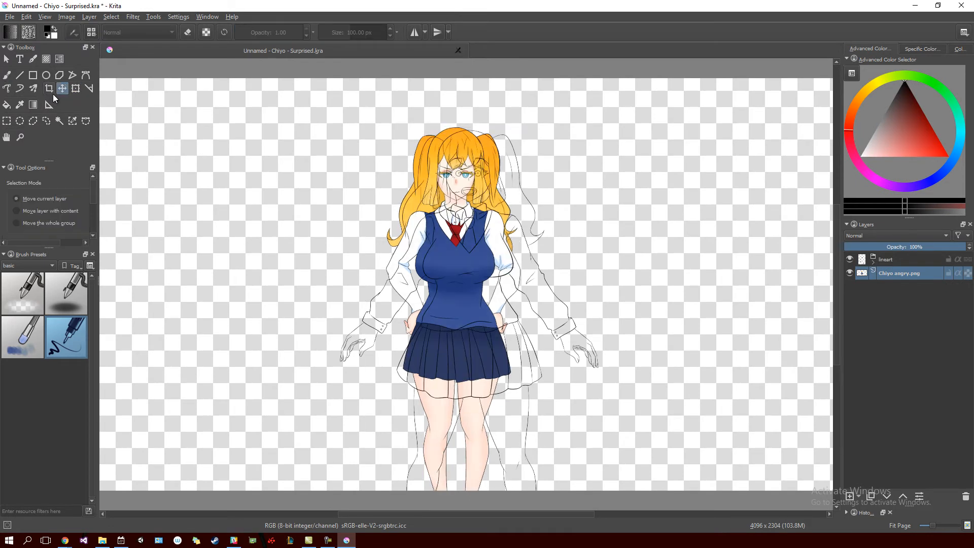
pyautogui.click(49, 89)
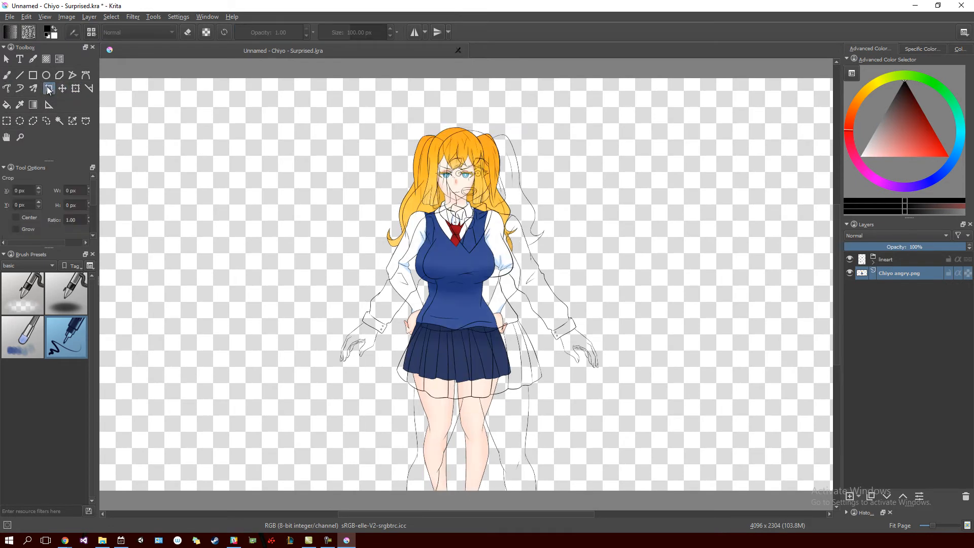
pyautogui.click(75, 89)
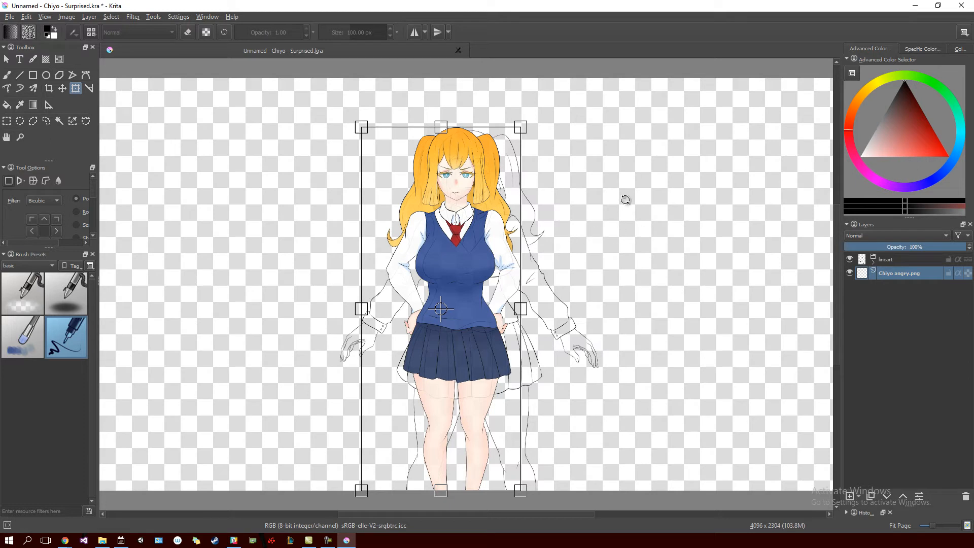
pyautogui.click(64, 89)
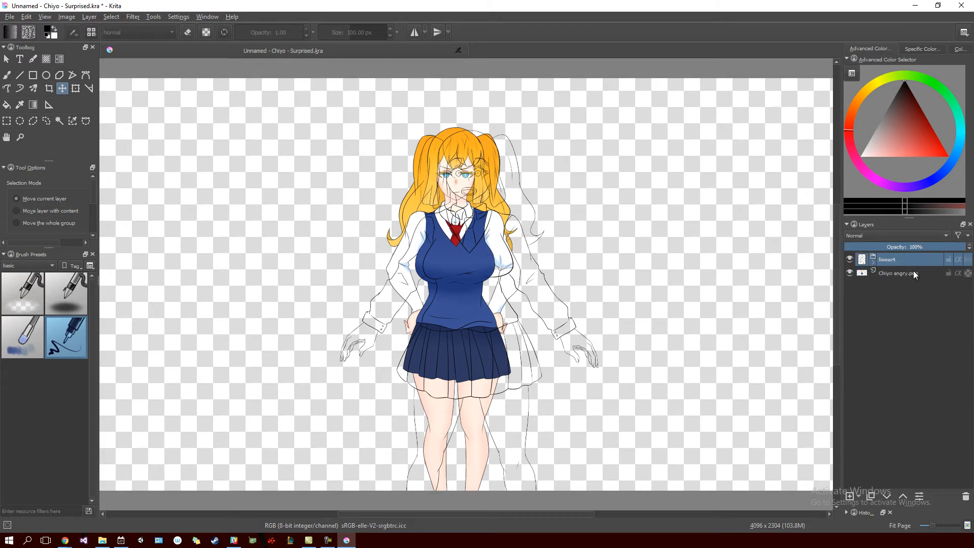
pyautogui.moveTo(505, 265); pyautogui.dragTo(309, 263)
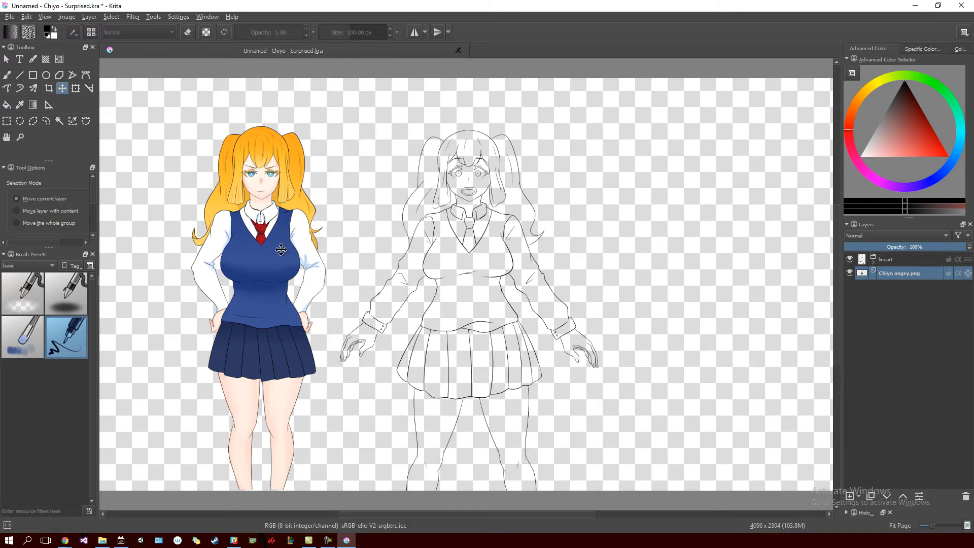
# Examine the angry reference's face and hair colouring up close and compare them with the surprised line art.
pyautogui.click(20, 105)
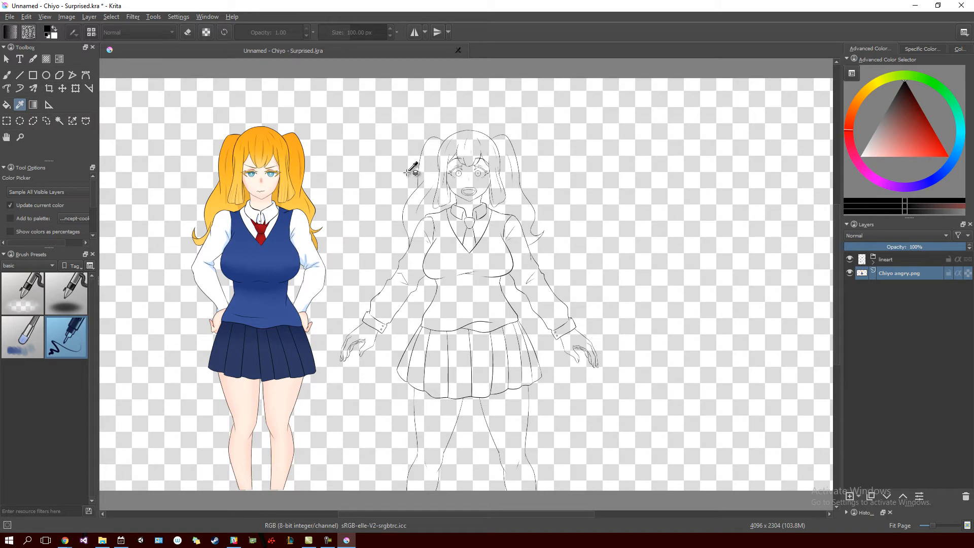
pyautogui.scroll(5, 258, 158)
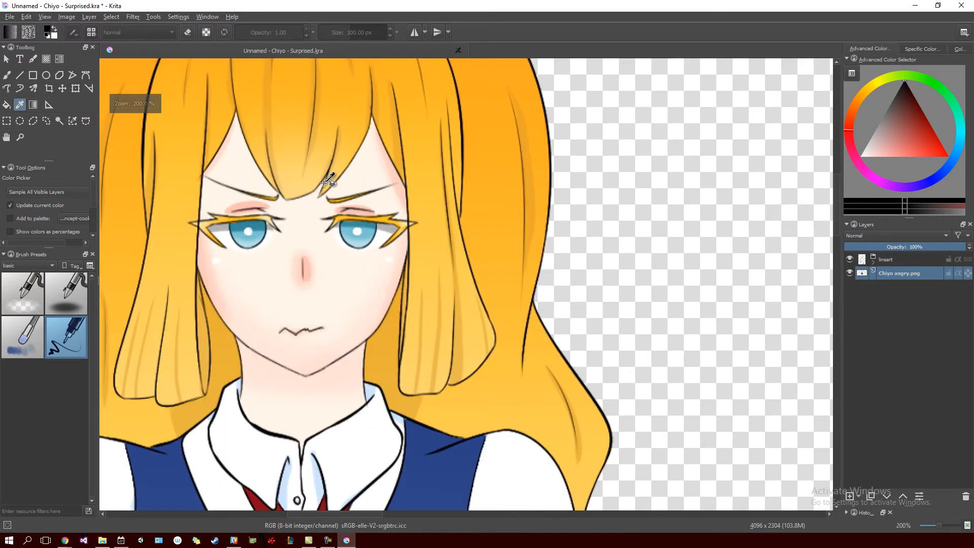
pyautogui.click(901, 264)
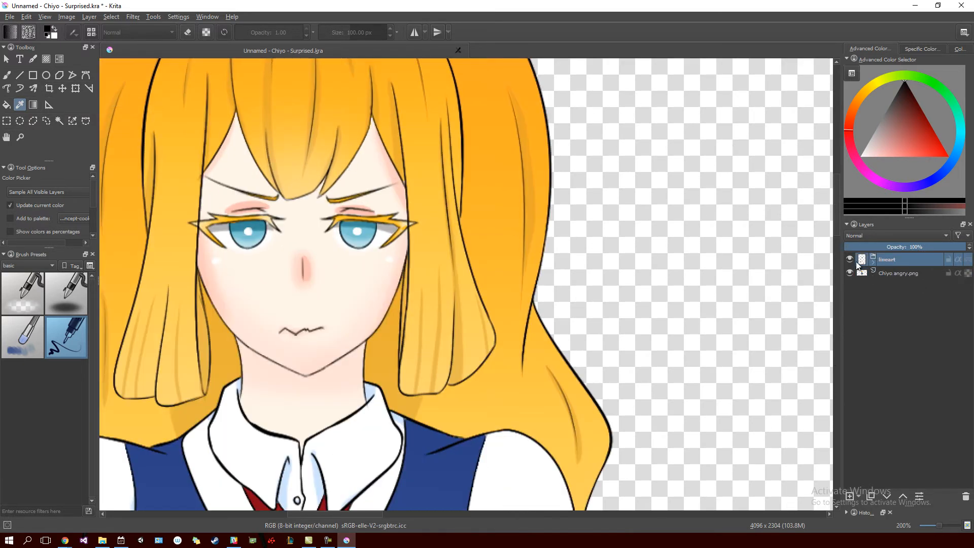
pyautogui.scroll(-6, 672, 372)
pyautogui.scroll(1, 587, 311)
pyautogui.moveTo(587, 311); pyautogui.dragTo(536, 207)
pyautogui.scroll(5, 591, 187)
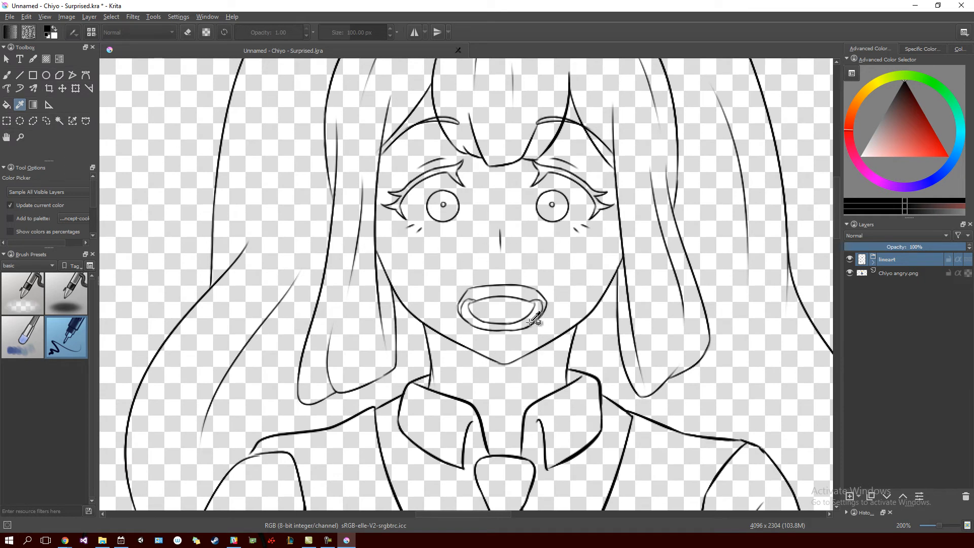
pyautogui.scroll(-1, 545, 335)
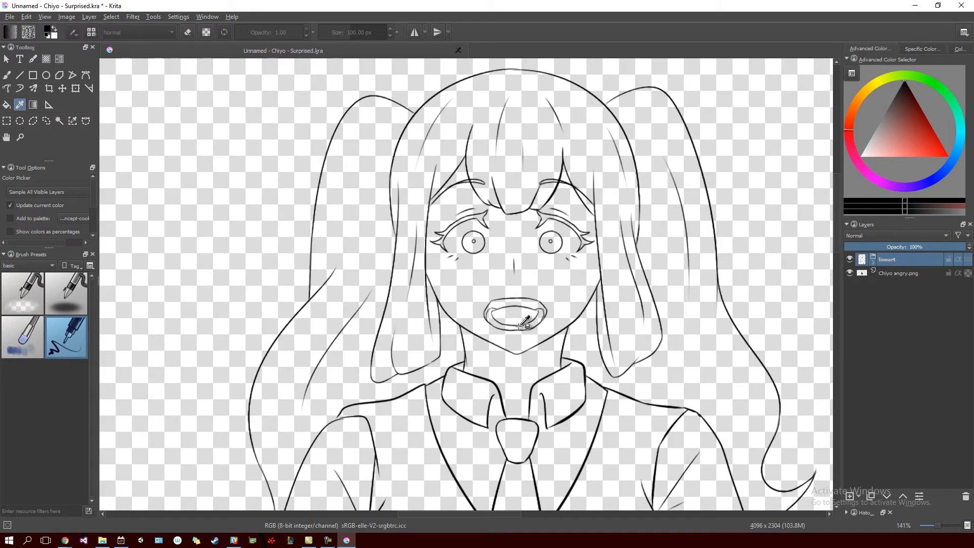
pyautogui.moveTo(622, 393)
pyautogui.mouseDown()
pyautogui.moveTo(608, 203)
pyautogui.moveTo(621, 105)
pyautogui.moveTo(612, 244)
pyautogui.mouseUp()
pyautogui.scroll(-4, 595, 202)
pyautogui.moveTo(595, 202); pyautogui.dragTo(542, 265)
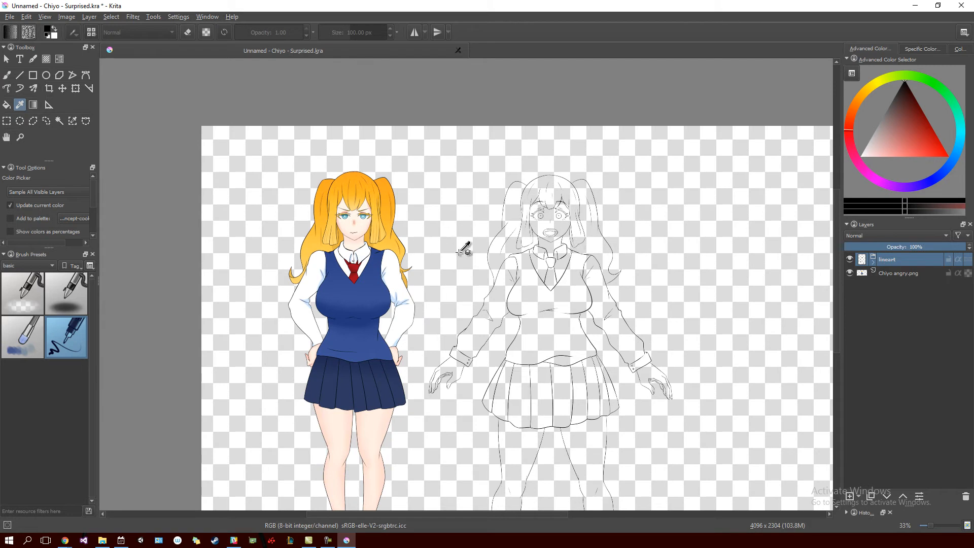
pyautogui.scroll(4, 345, 203)
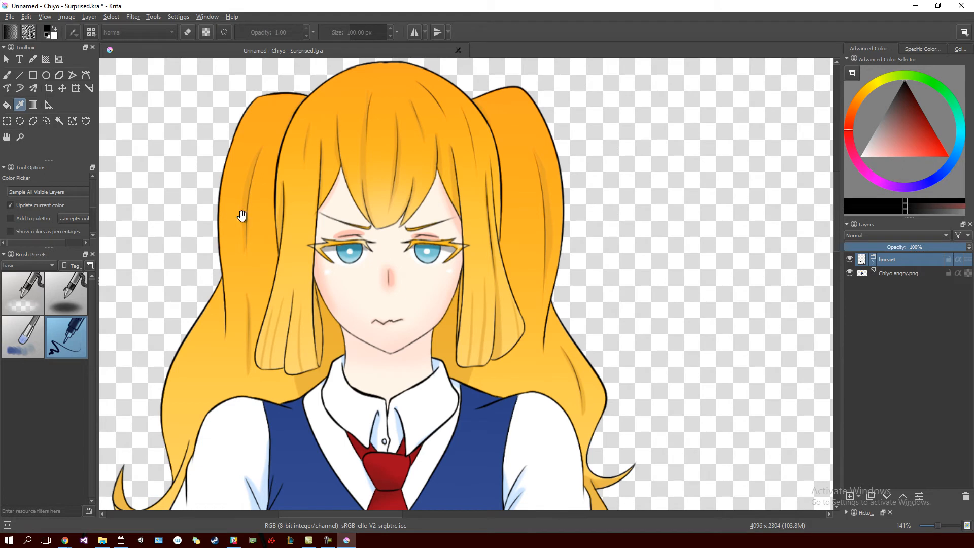
pyautogui.hscroll(3, 231, 169)
pyautogui.press('b')
pyautogui.scroll(-2, 404, 219)
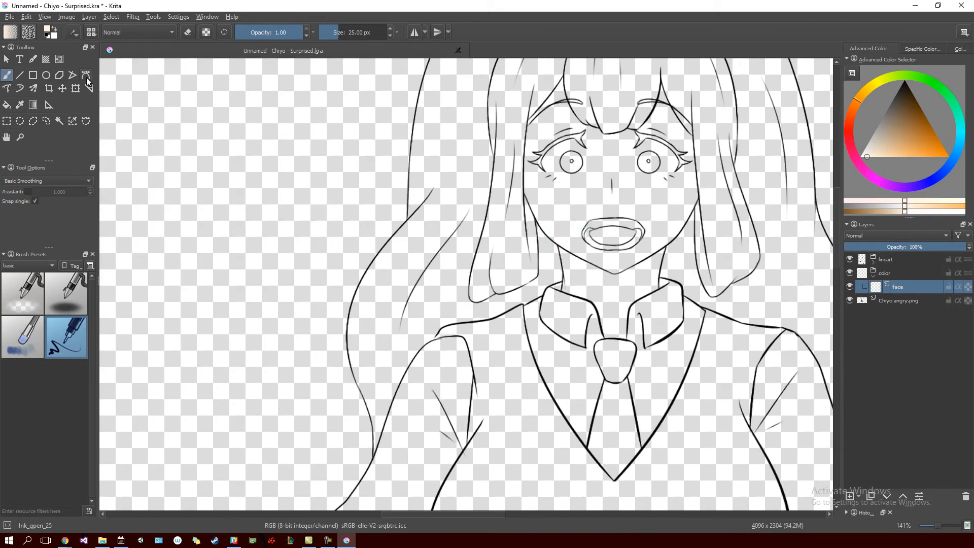
# Activate the Fill tool and select the face layer inside the color group.
pyautogui.click(11, 107)
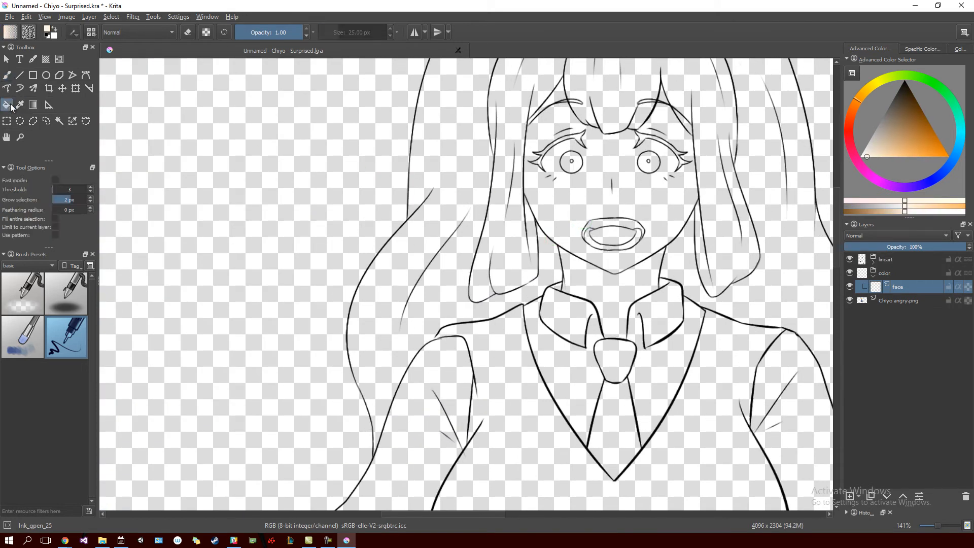
pyautogui.moveTo(677, 287); pyautogui.dragTo(610, 315)
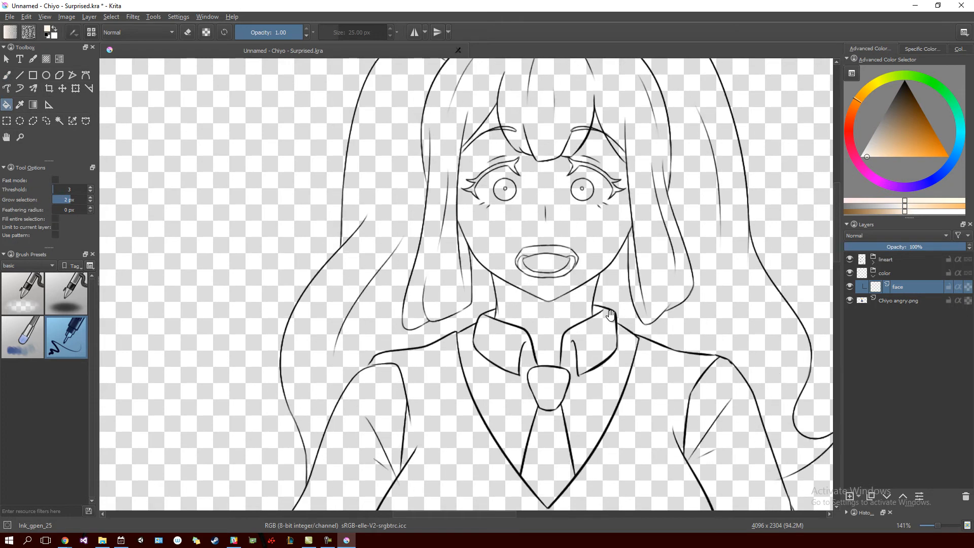
pyautogui.click(906, 275)
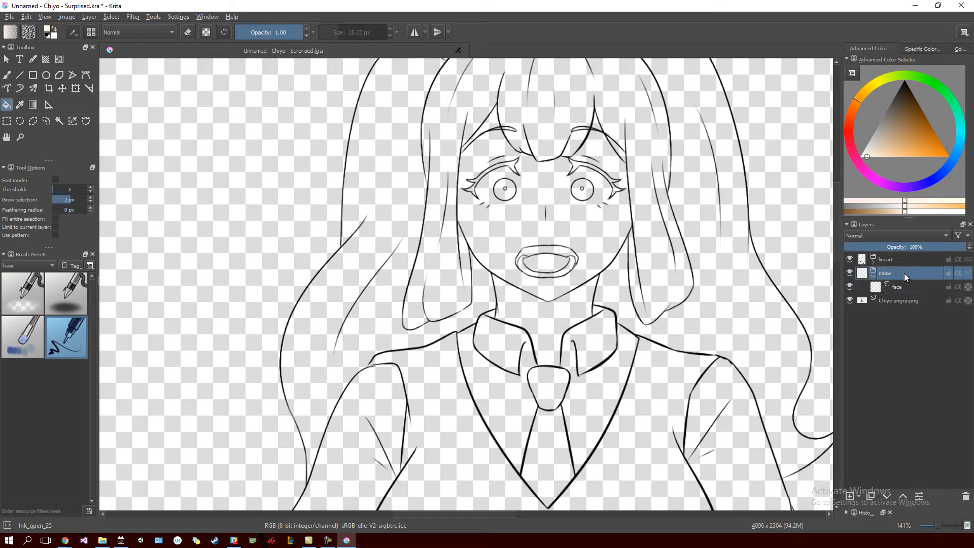
pyautogui.click(902, 258)
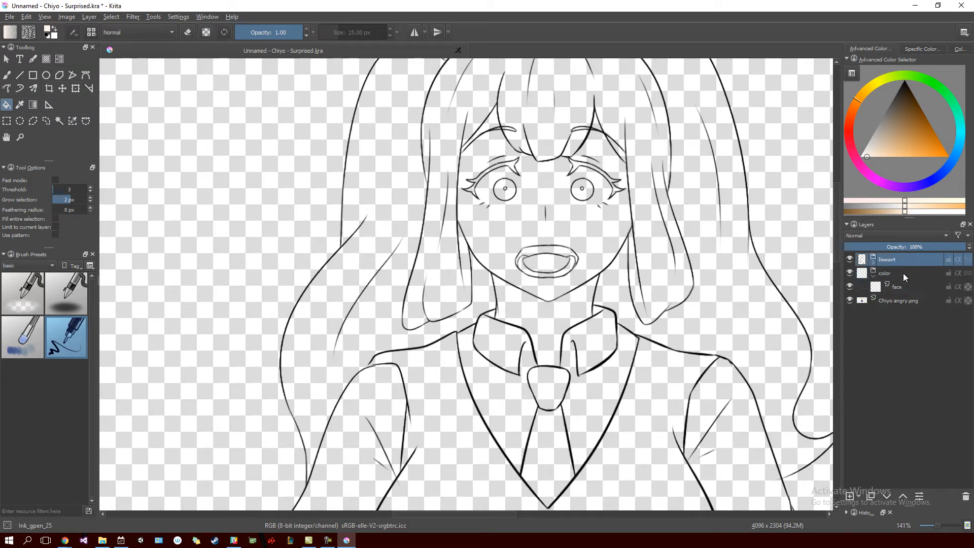
pyautogui.moveTo(908, 273)
pyautogui.click(914, 271)
pyautogui.click(916, 287)
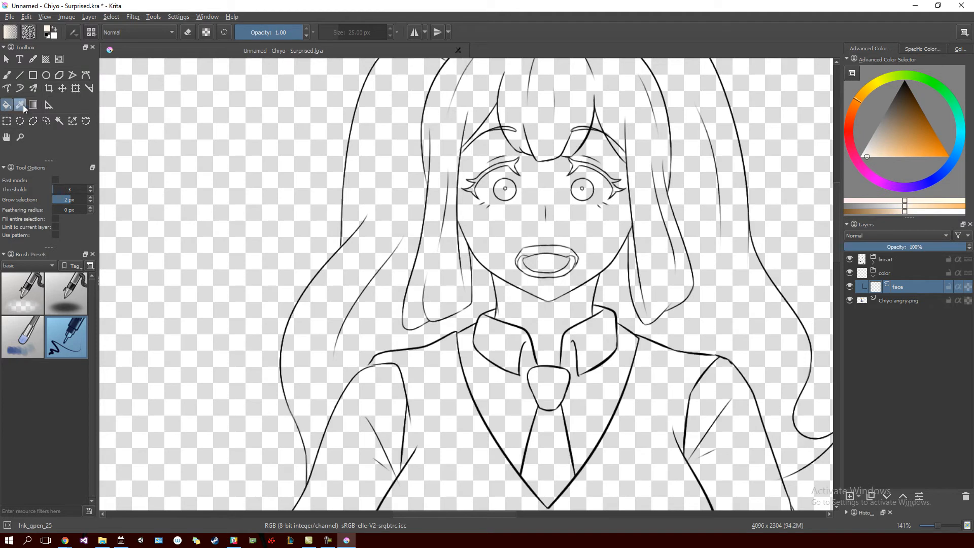
# Sample the pale skin tone from the reference's cheek and fill the line art's face with it on the face layer.
pyautogui.moveTo(302, 210); pyautogui.dragTo(453, 219)
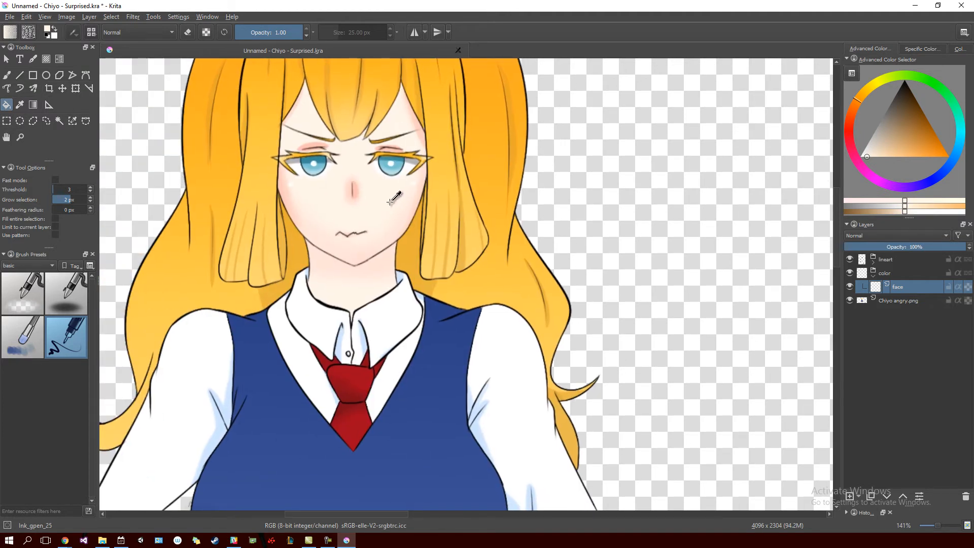
pyautogui.moveTo(618, 216); pyautogui.dragTo(396, 221)
pyautogui.moveTo(764, 253); pyautogui.dragTo(516, 259)
pyautogui.moveTo(571, 238); pyautogui.dragTo(451, 239)
pyautogui.click(528, 208)
pyautogui.moveTo(611, 179); pyautogui.dragTo(592, 228)
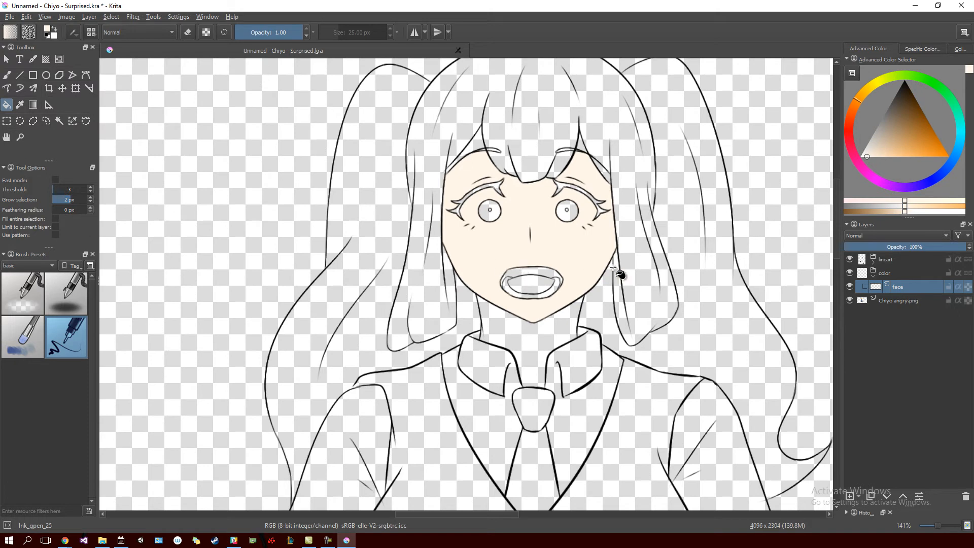
# Inspect the skin fill's edges at pixel level around the eyelashes and the adjacent hair outline.
pyautogui.scroll(10, 620, 217)
pyautogui.scroll(1, 620, 217)
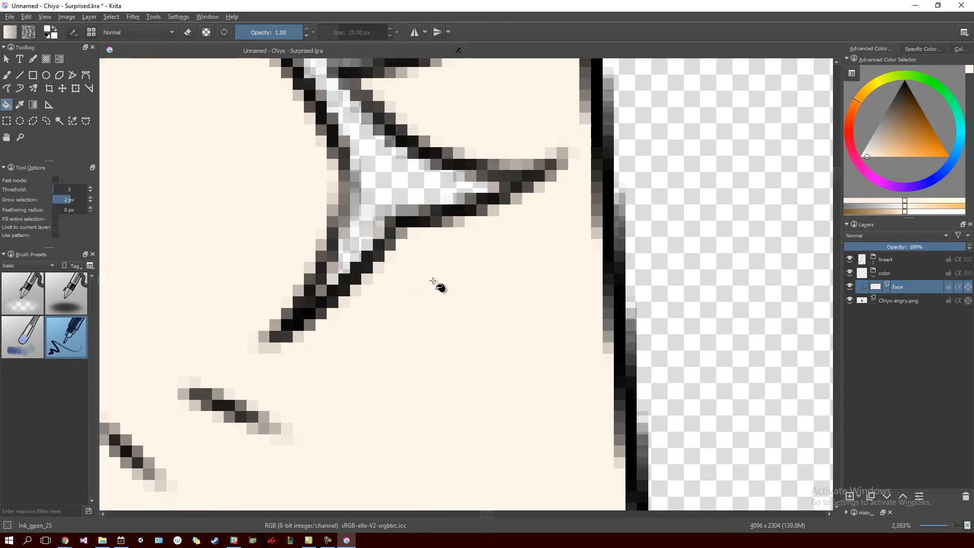
pyautogui.scroll(-5, 616, 264)
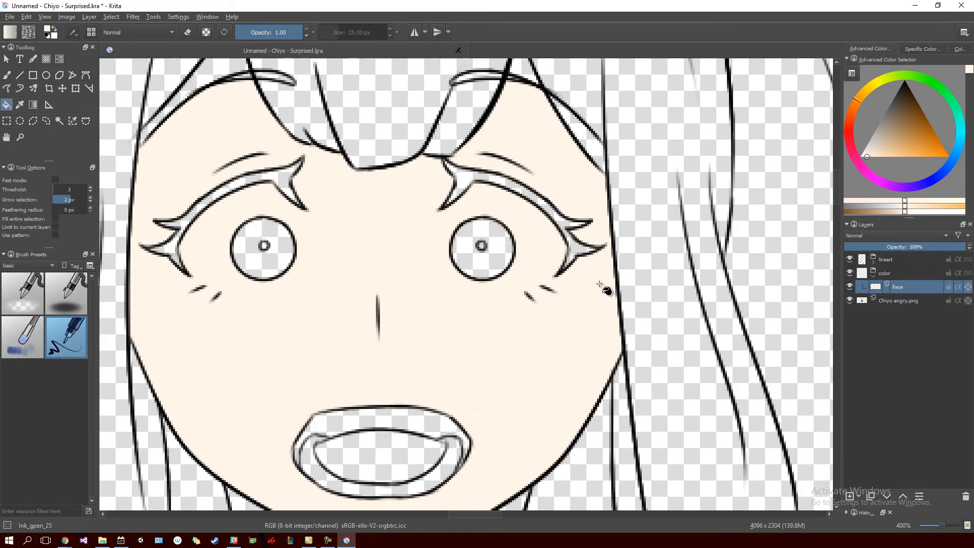
pyautogui.scroll(4, 600, 285)
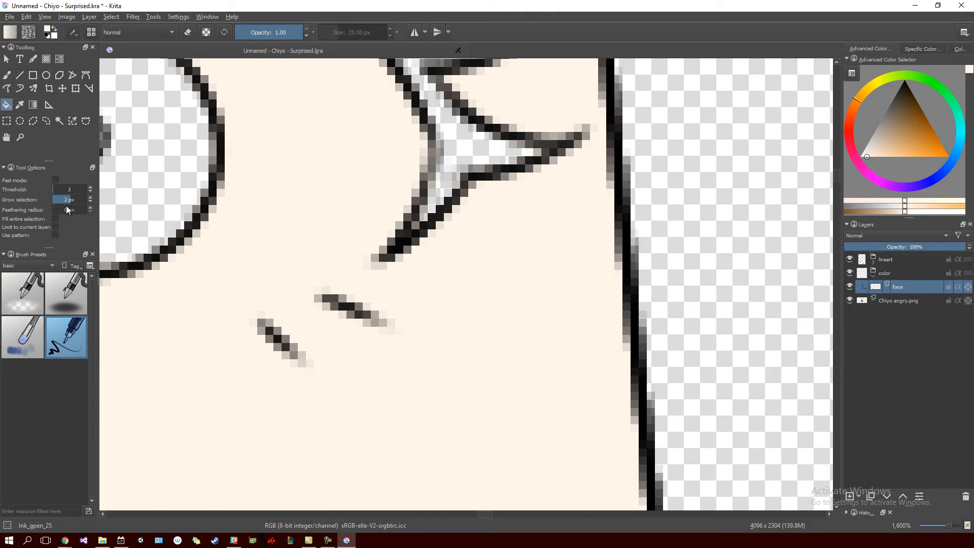
# Examine the face fill's edge pixels around the outer eyelash and the small marks beneath the eye.
pyautogui.scroll(-6, 654, 307)
pyautogui.scroll(4, 644, 305)
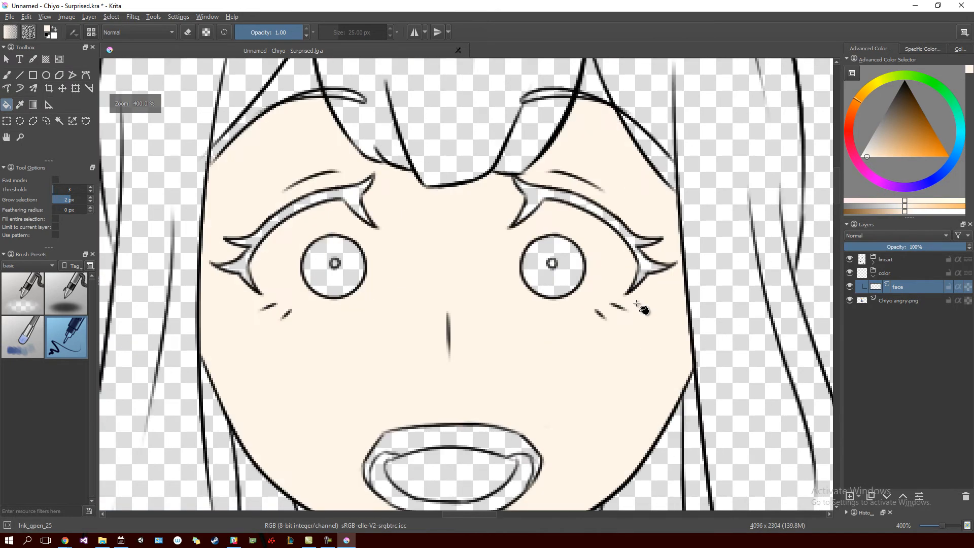
pyautogui.scroll(2, 629, 284)
pyautogui.scroll(-1, 639, 254)
pyautogui.scroll(3, 654, 228)
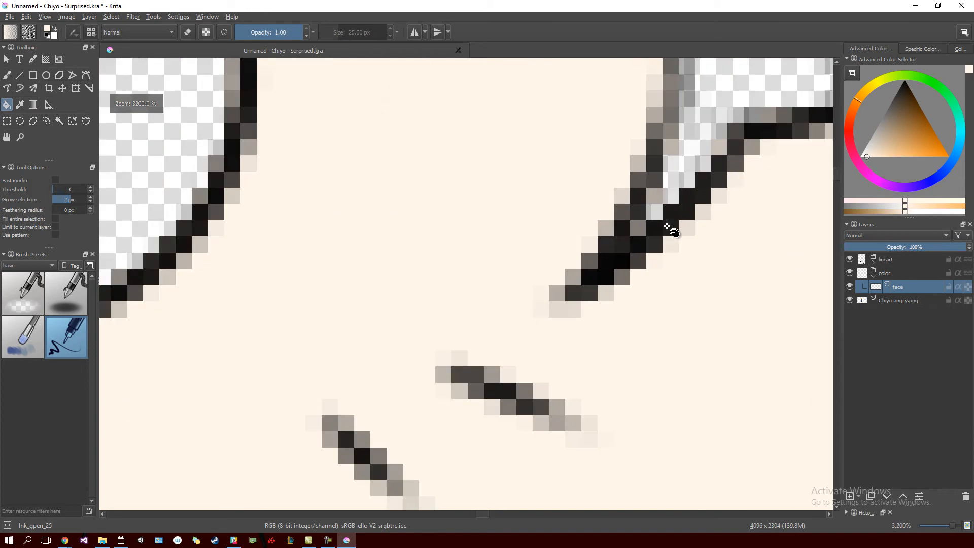
pyautogui.moveTo(658, 211); pyautogui.dragTo(637, 223)
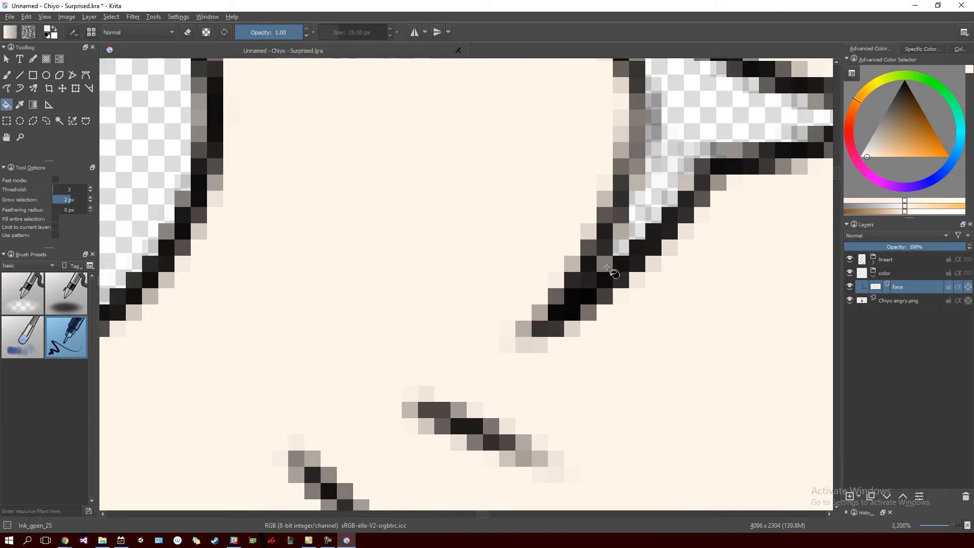
pyautogui.scroll(-5, 615, 256)
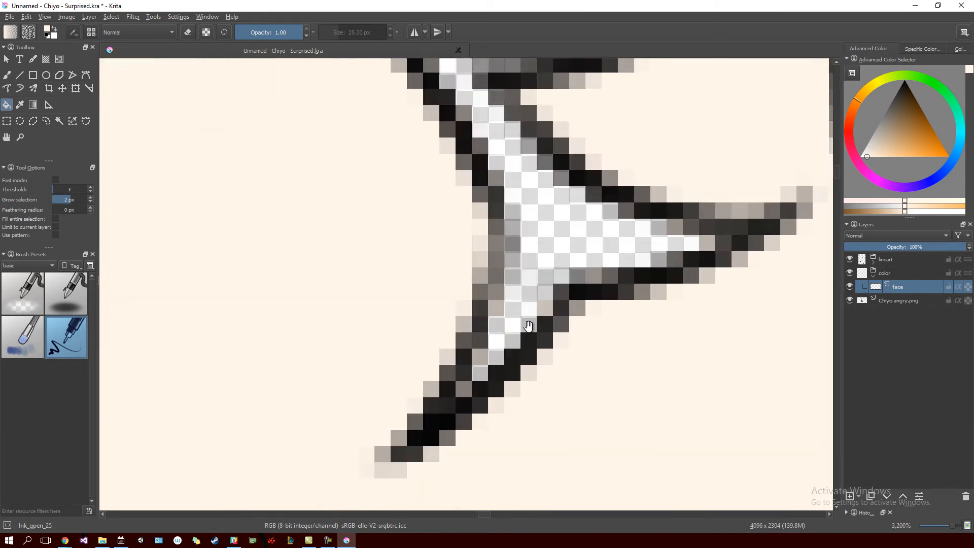
pyautogui.scroll(-4, 457, 376)
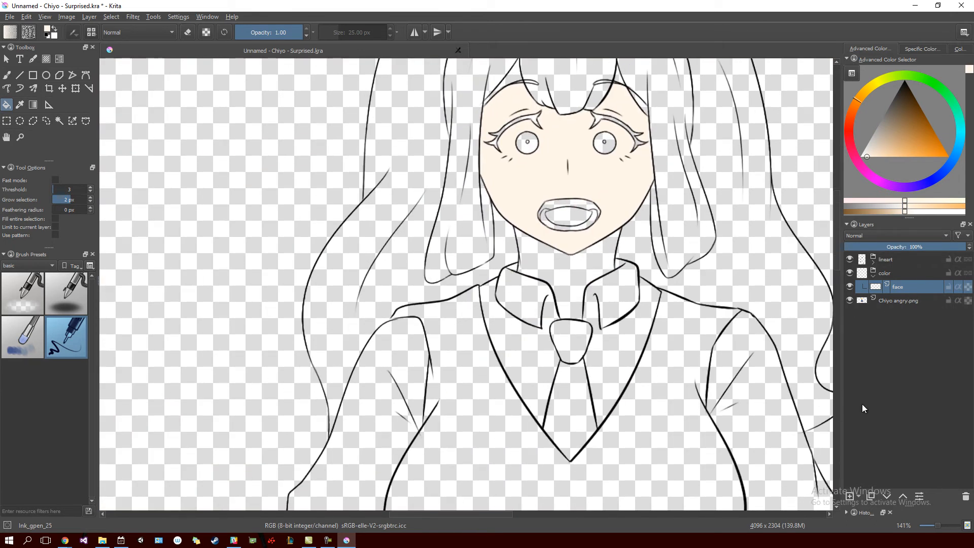
# Add a layer named neck in the color group and fill the line art's neck with the skin tone.
pyautogui.click(849, 495)
pyautogui.doubleClick(916, 287)
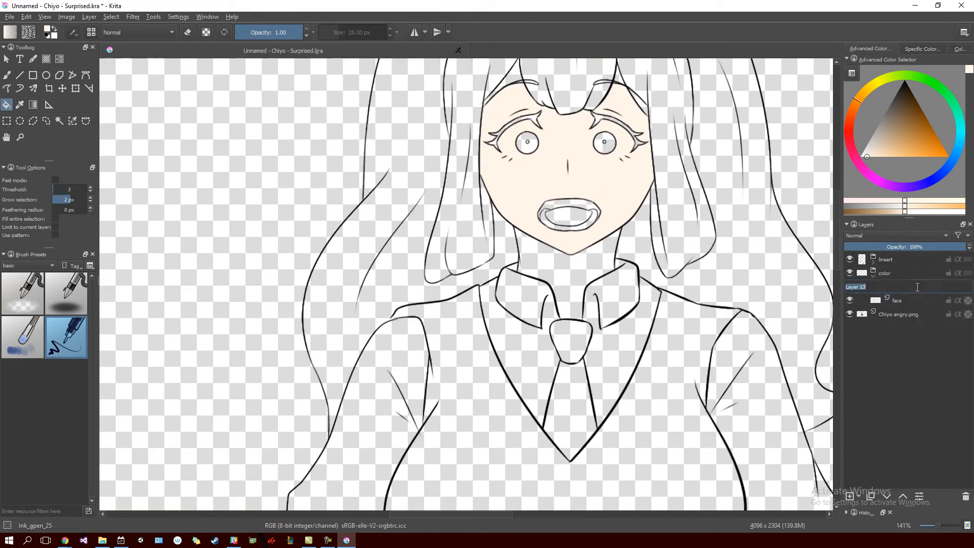
pyautogui.write('neck')
pyautogui.press('Return')
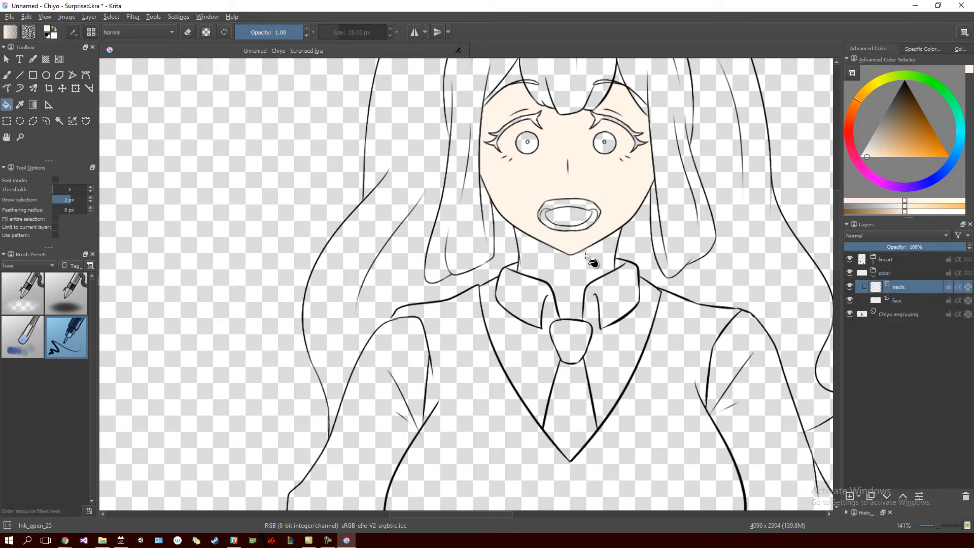
pyautogui.click(570, 269)
pyautogui.moveTo(677, 320); pyautogui.dragTo(700, 224)
pyautogui.scroll(-3, 696, 218)
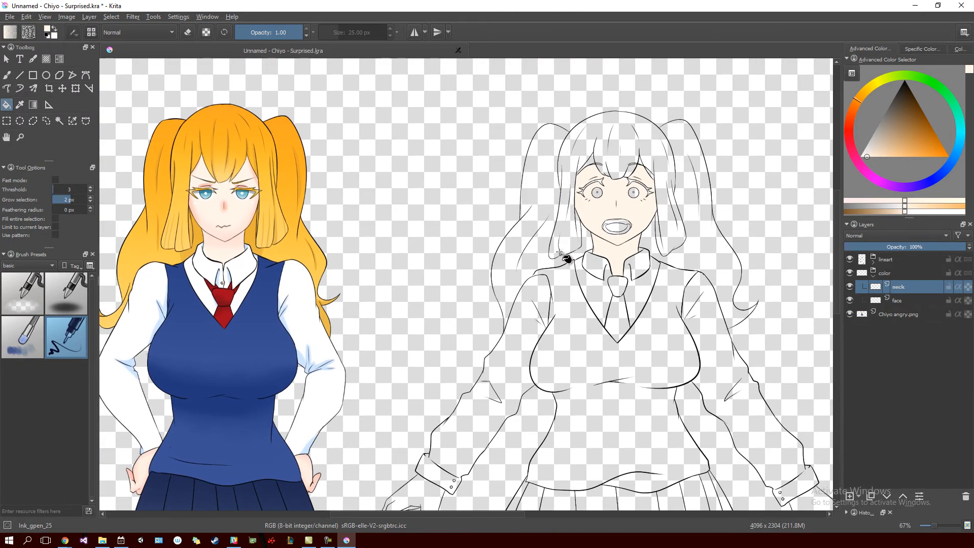
pyautogui.scroll(10, 578, 254)
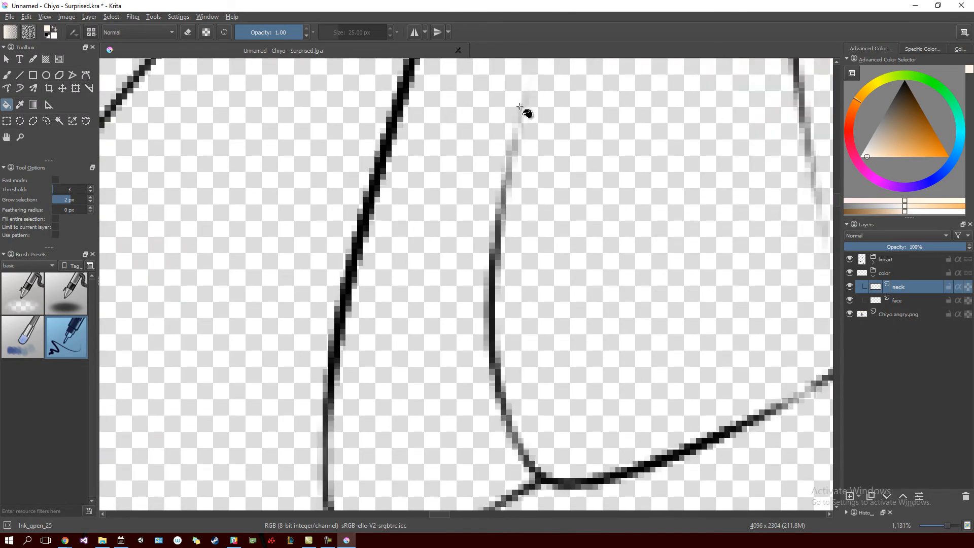
pyautogui.scroll(-6, 702, 265)
pyautogui.scroll(-2, 734, 276)
pyautogui.moveTo(734, 275); pyautogui.dragTo(550, 270)
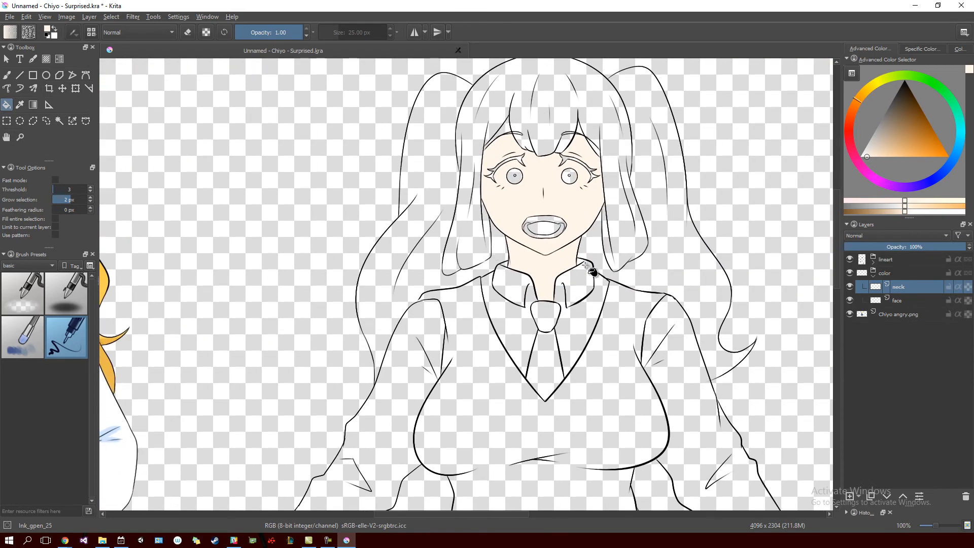
pyautogui.click(599, 276)
pyautogui.hotkey('ctrl', 'z')
# Add a layer named hands above the neck layer in the color group.
pyautogui.moveTo(596, 268); pyautogui.dragTo(666, 217)
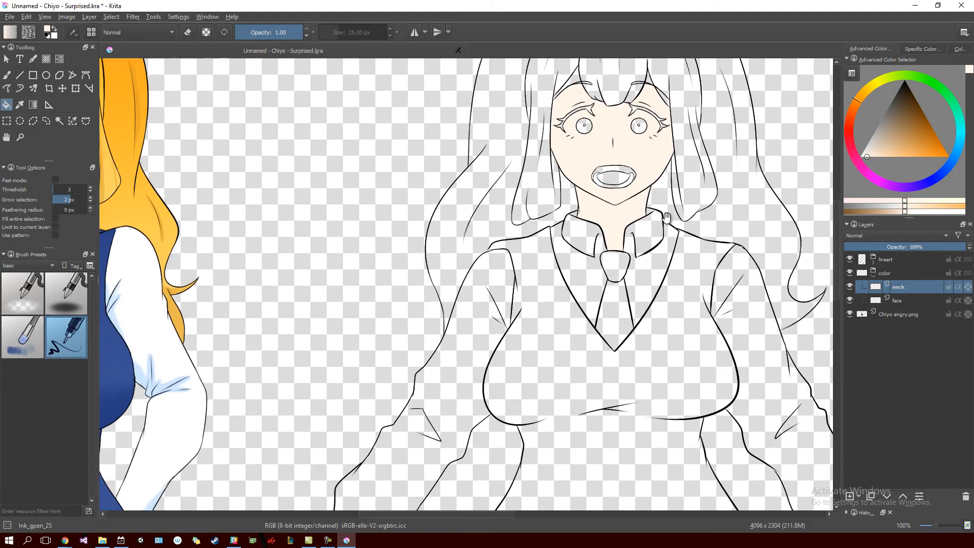
pyautogui.scroll(-6, 667, 217)
pyautogui.moveTo(679, 264); pyautogui.dragTo(728, 265)
pyautogui.click(850, 496)
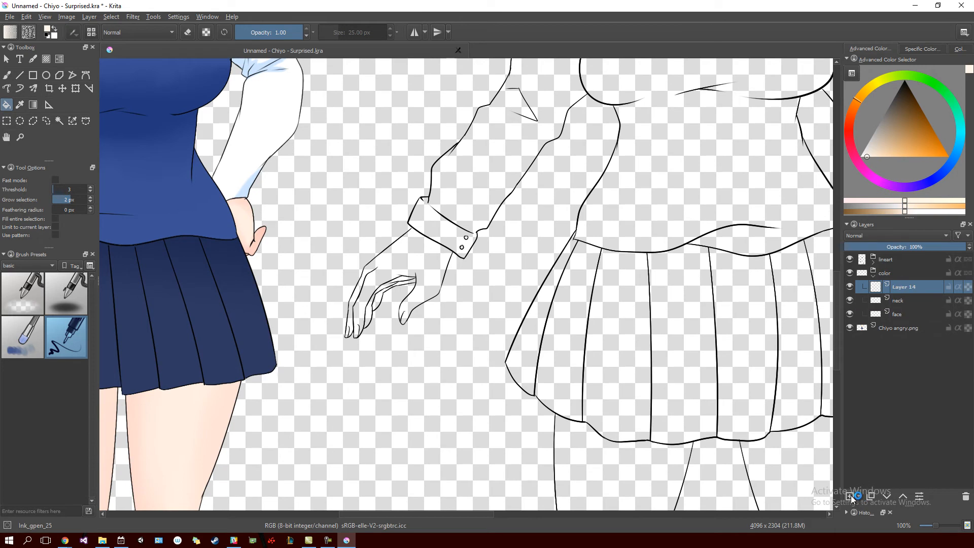
pyautogui.doubleClick(915, 288)
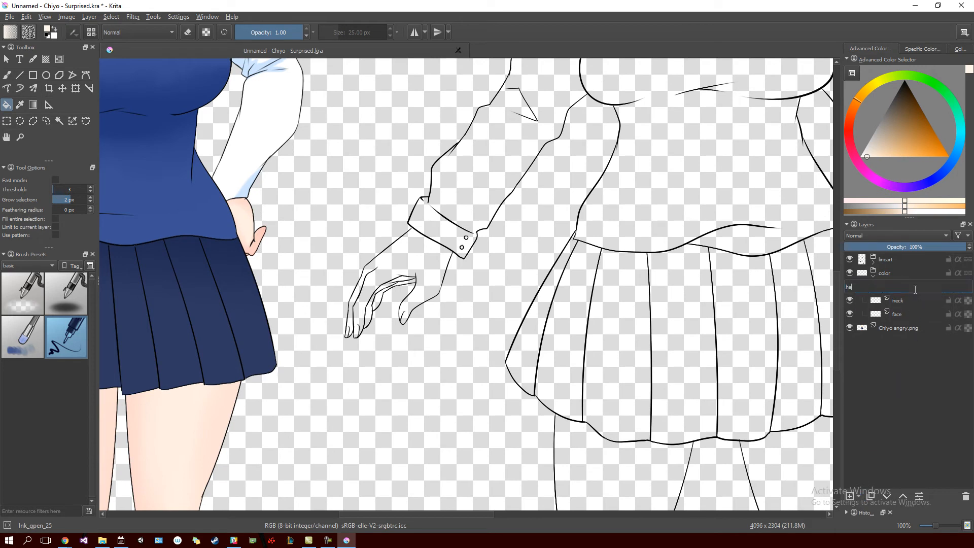
pyautogui.write('hands')
pyautogui.press('Return')
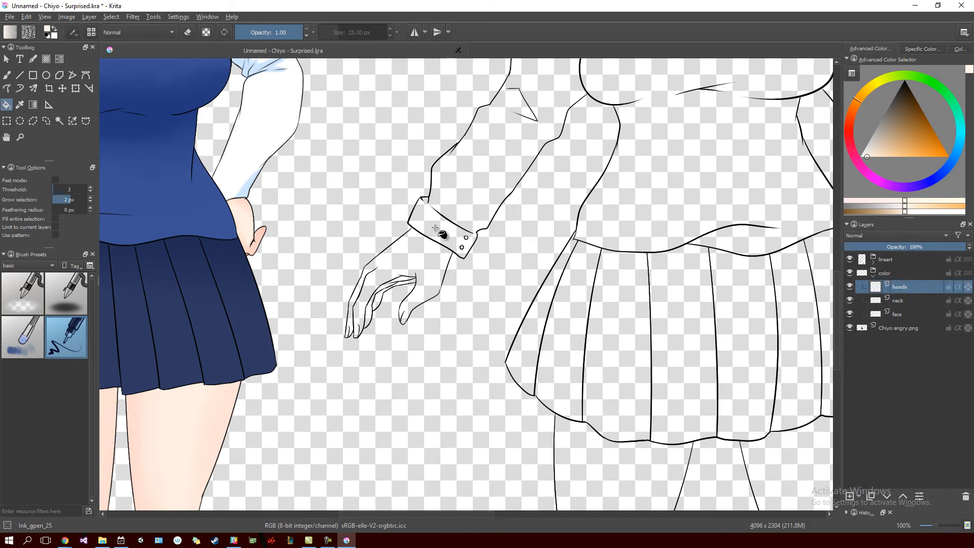
# Fill the hand nearer the reference figure with the skin tone, including the small enclosed finger areas.
pyautogui.click(432, 264)
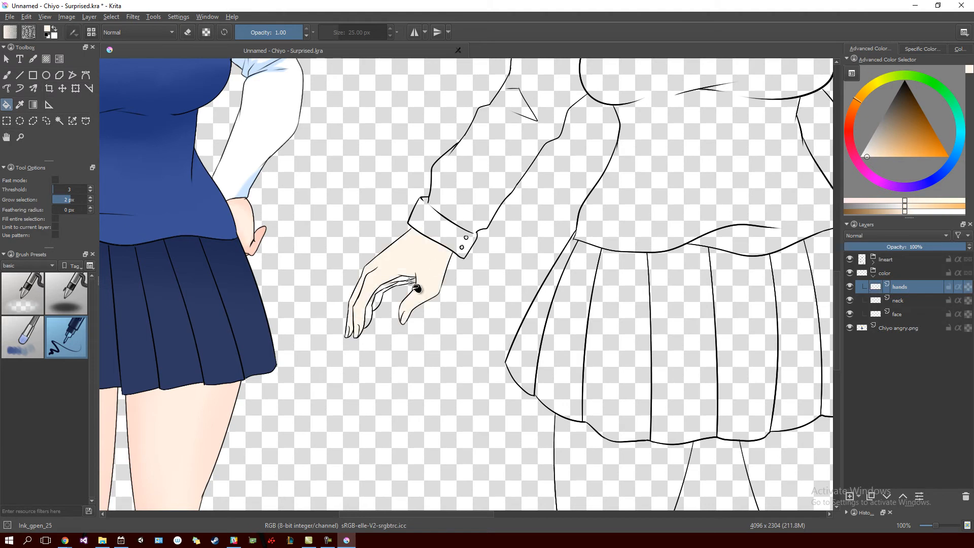
pyautogui.scroll(4, 389, 281)
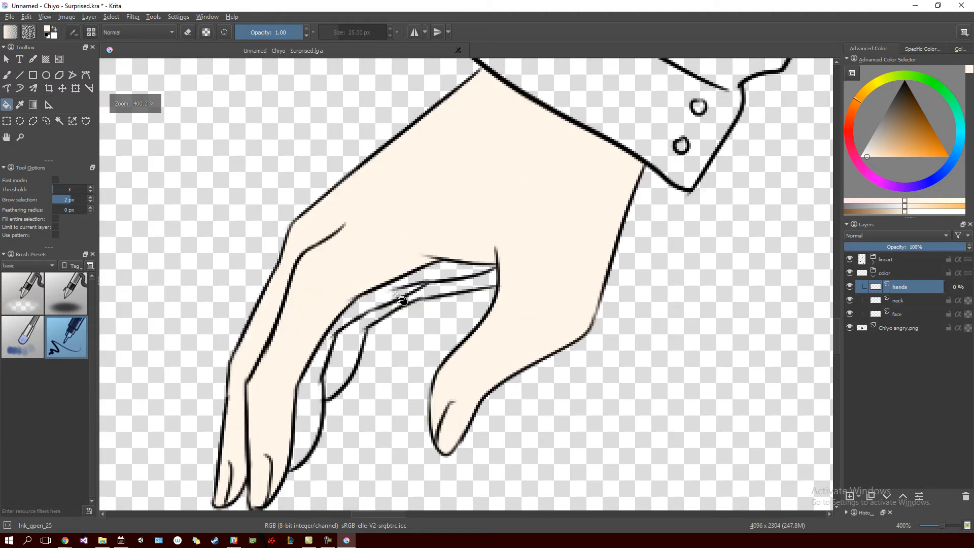
pyautogui.click(457, 285)
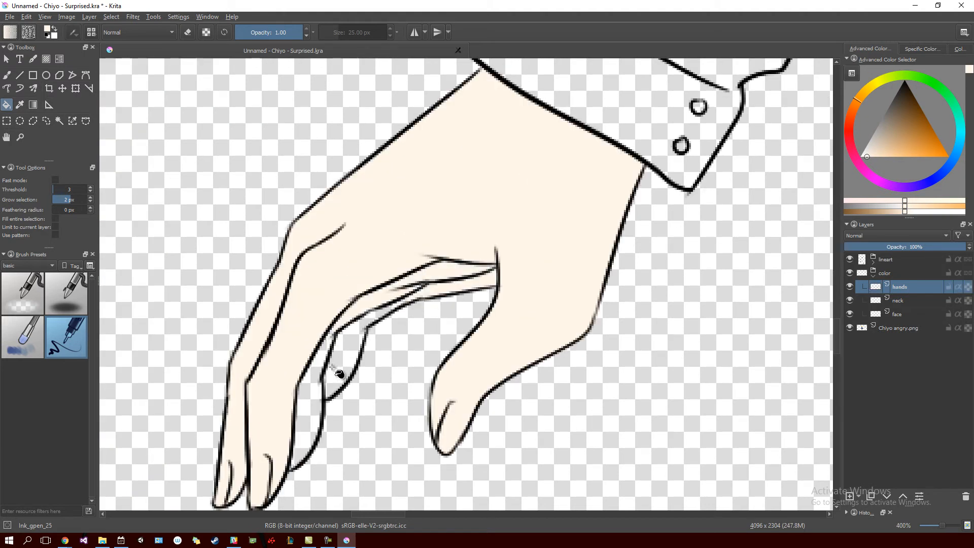
pyautogui.click(337, 359)
pyautogui.click(310, 393)
# Fill the figure's other hand and its separate finger areas with the skin tone on the hands layer.
pyautogui.scroll(-4, 499, 344)
pyautogui.moveTo(640, 338); pyautogui.dragTo(203, 274)
pyautogui.scroll(3, 599, 334)
pyautogui.click(522, 382)
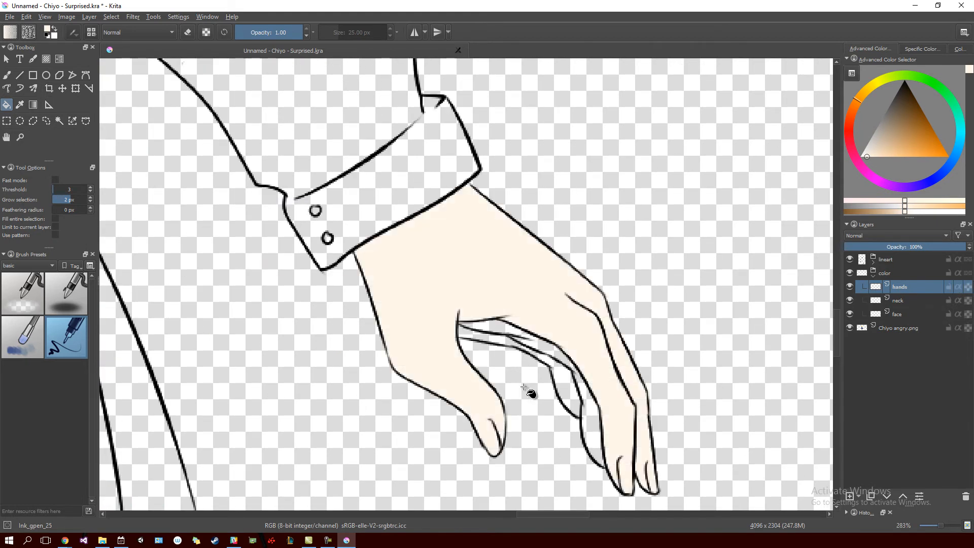
pyautogui.scroll(1, 543, 379)
pyautogui.click(580, 412)
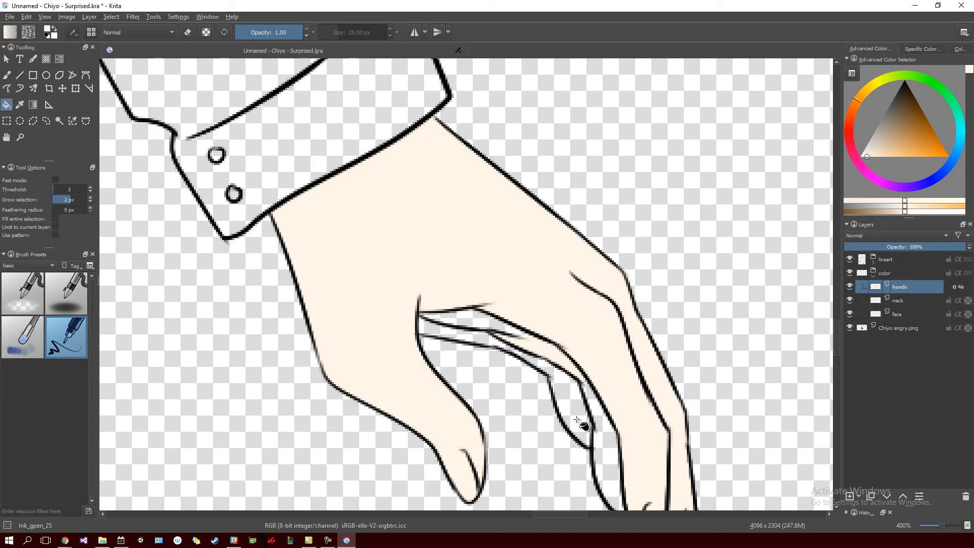
pyautogui.click(600, 446)
pyautogui.click(488, 328)
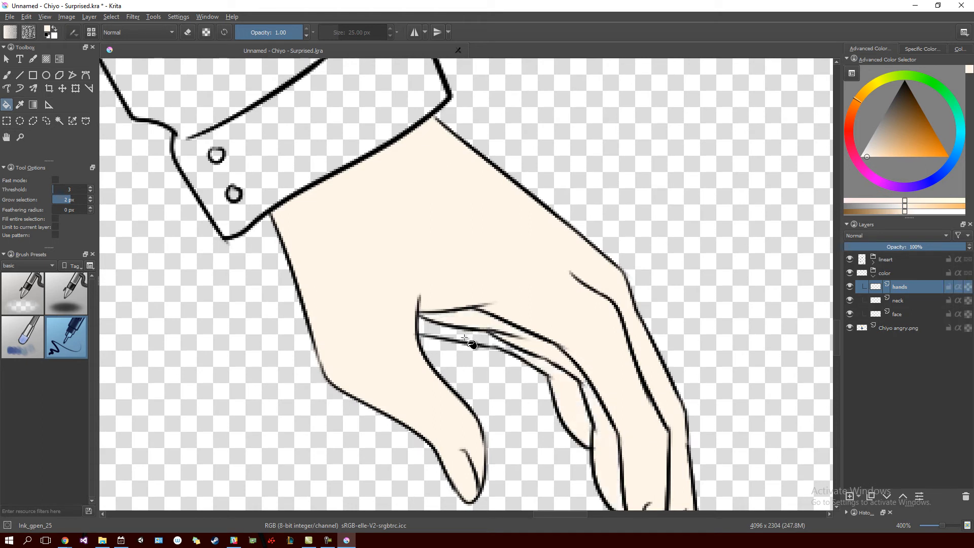
pyautogui.click(467, 341)
# Add a layer named thighs above the hands layer in the color group.
pyautogui.scroll(-4, 540, 345)
pyautogui.scroll(-3, 540, 344)
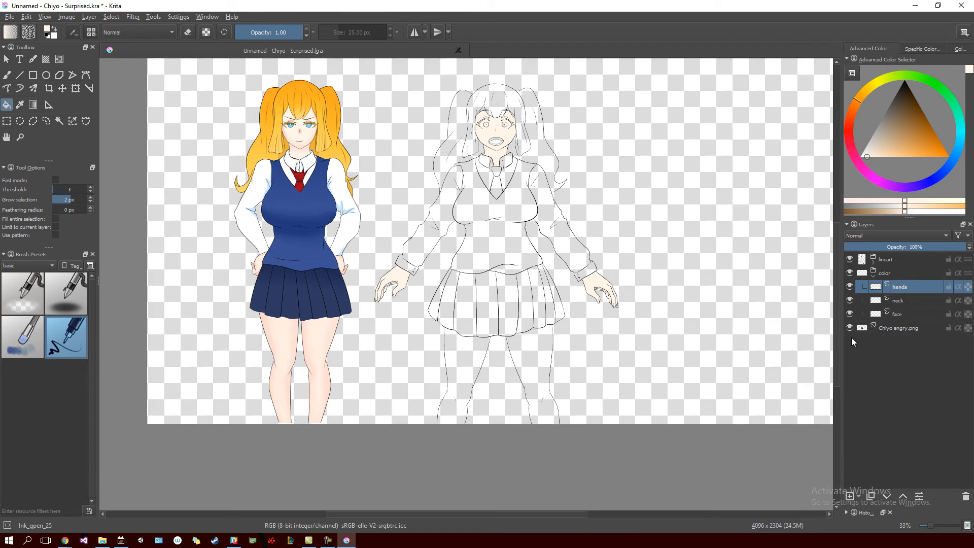
pyautogui.click(849, 497)
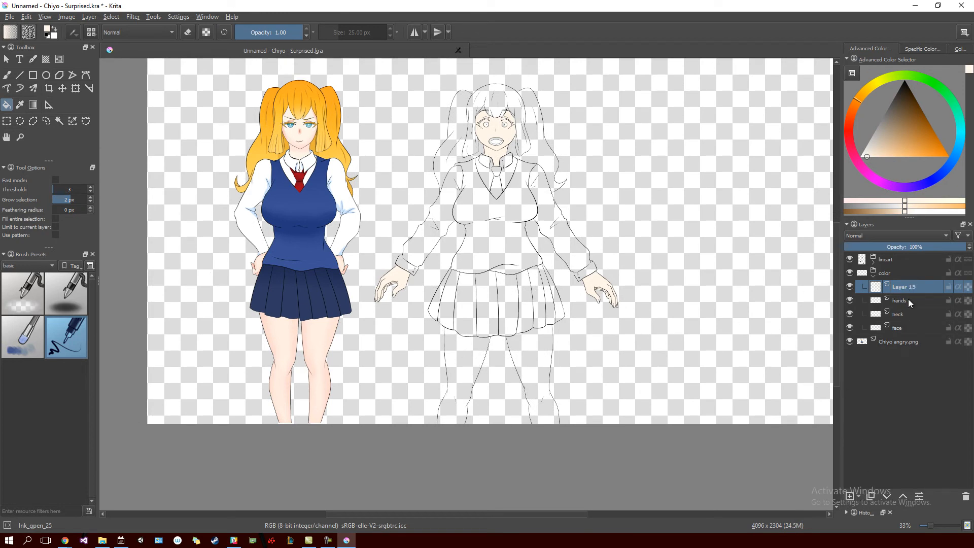
pyautogui.doubleClick(917, 287)
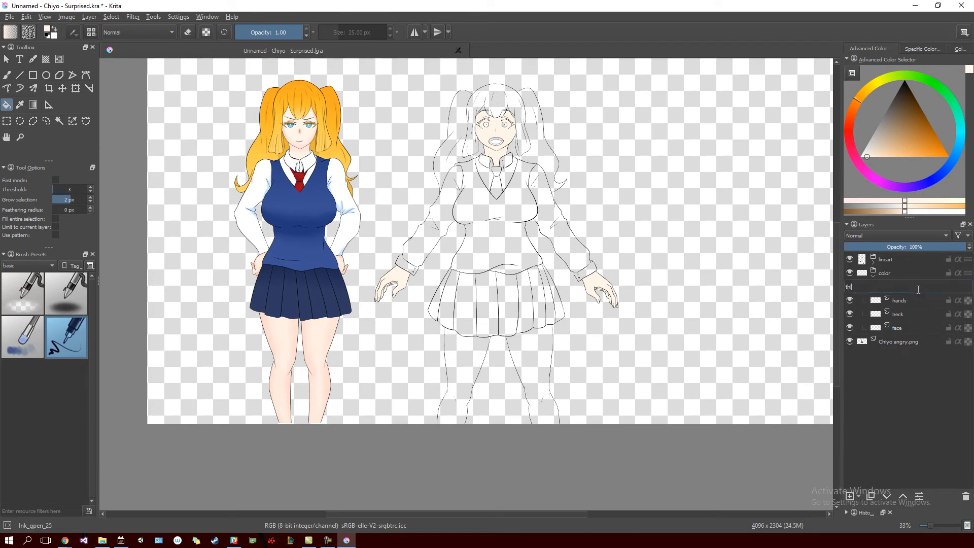
pyautogui.press('Return')
# Fill both legs below the skirt with the skin tone on the thighs layer.
pyautogui.scroll(4, 511, 337)
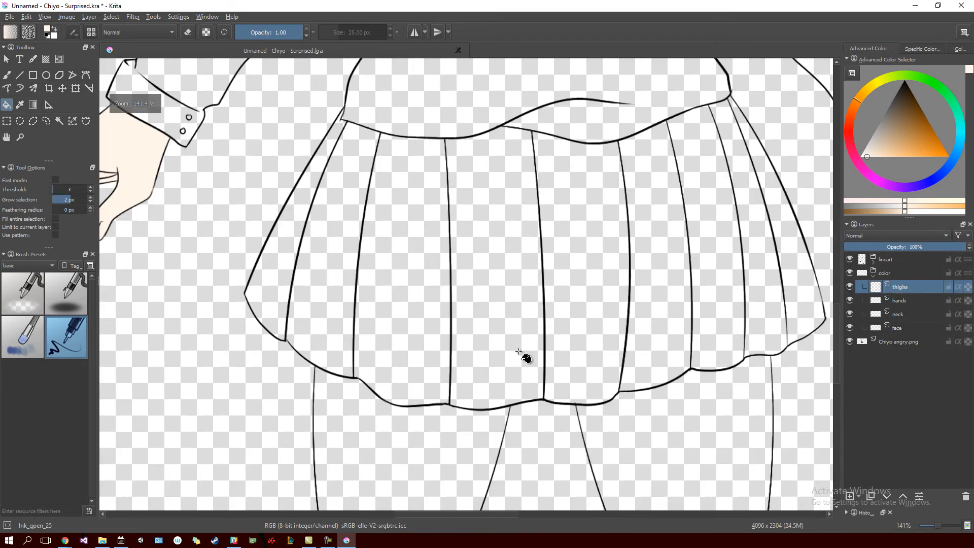
pyautogui.moveTo(525, 388); pyautogui.dragTo(582, 235)
pyautogui.click(472, 298)
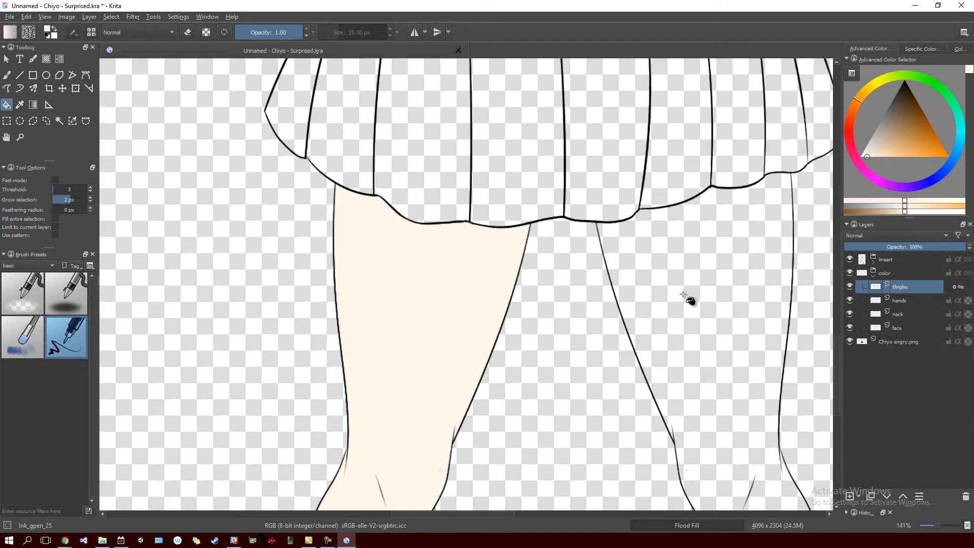
pyautogui.click(609, 332)
pyautogui.scroll(-1, 604, 325)
# Sample the navy from the reference's skirt and add a layer named skirt above the thighs layer.
pyautogui.moveTo(621, 184); pyautogui.dragTo(604, 286)
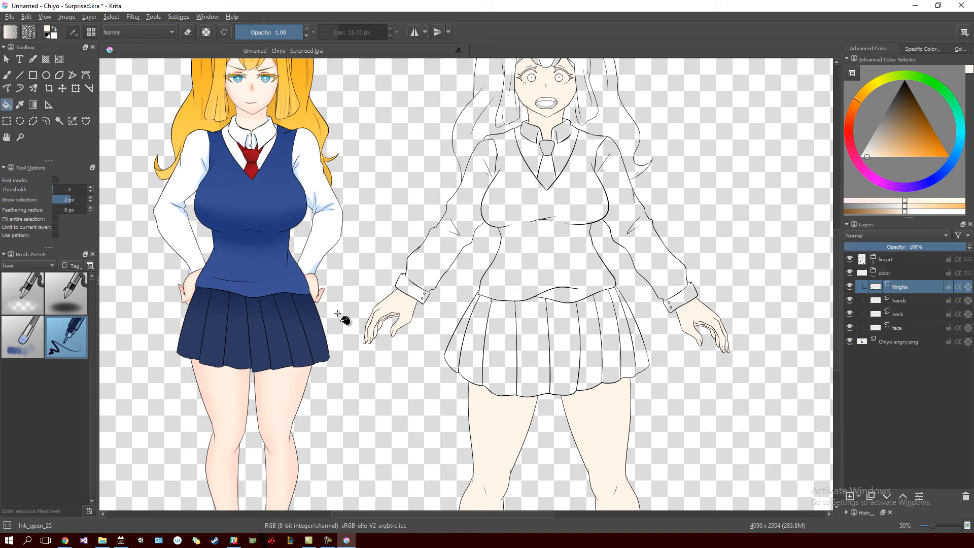
pyautogui.keyDown('ctrl'); pyautogui.click(298, 333); pyautogui.keyUp('ctrl')
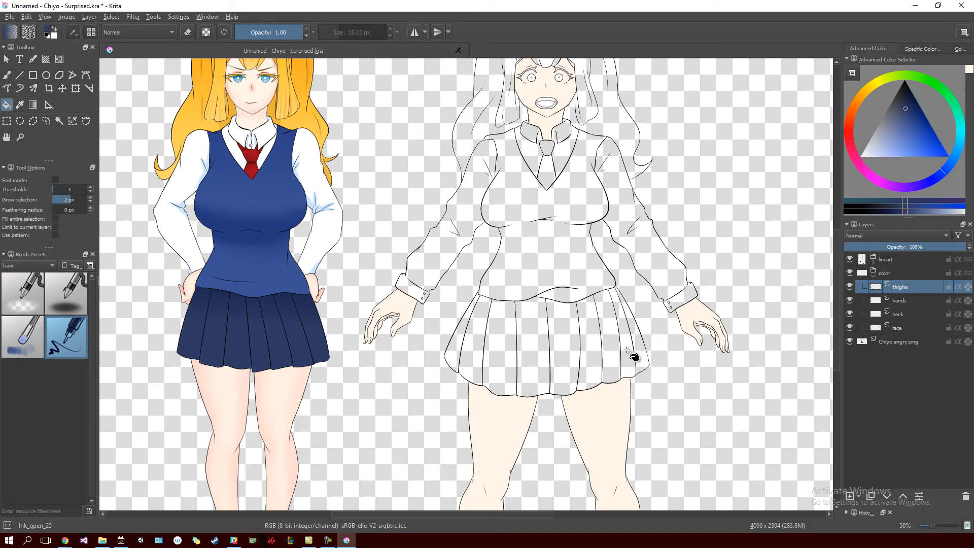
pyautogui.click(852, 497)
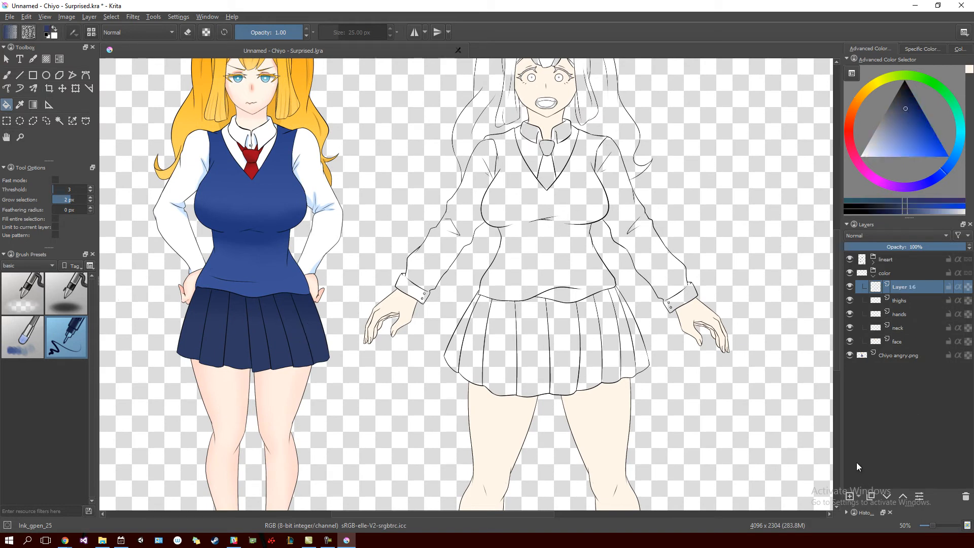
pyautogui.doubleClick(922, 287)
pyautogui.write('ski')
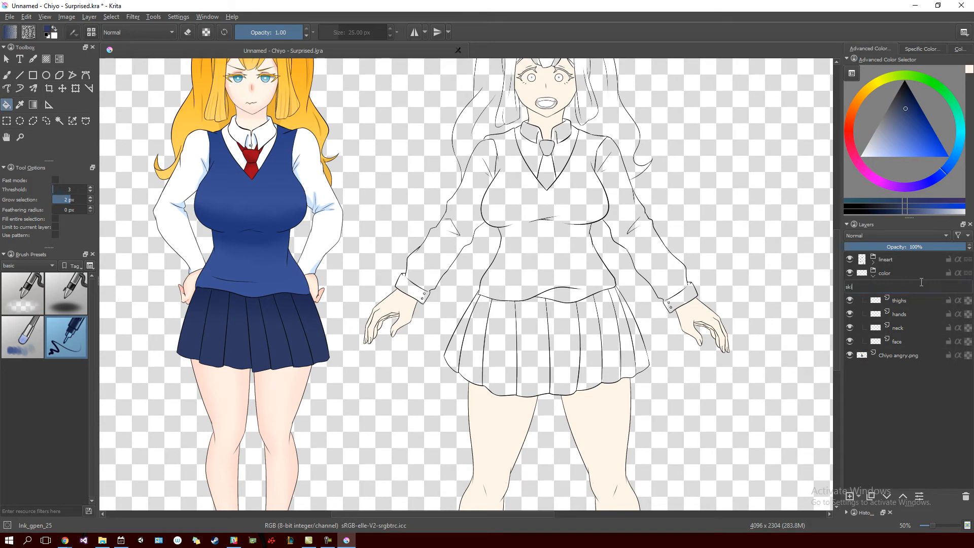
pyautogui.write('rt')
pyautogui.press('Return')
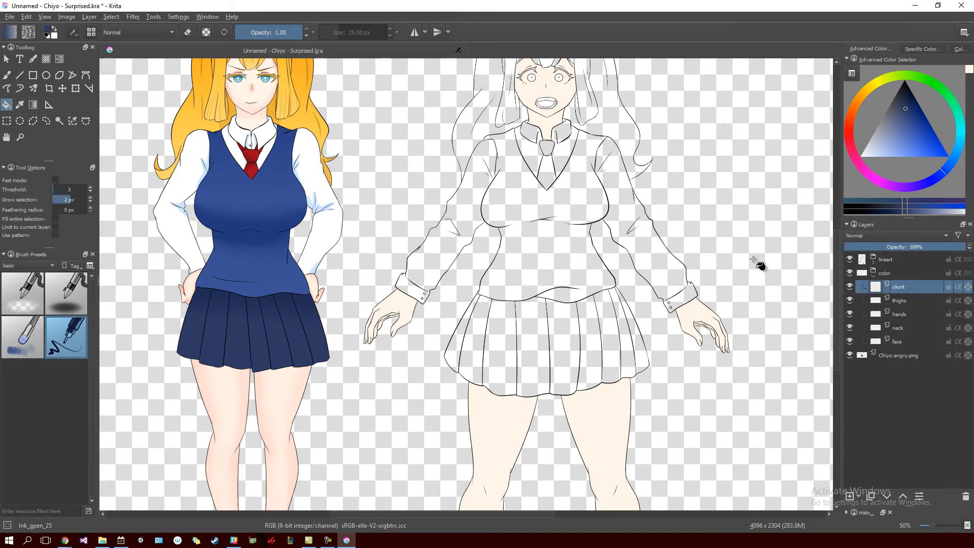
# Fill every pleat of the line art's skirt with the sampled navy on the skirt layer.
pyautogui.click(558, 338)
pyautogui.click(530, 337)
pyautogui.click(474, 334)
pyautogui.click(461, 339)
pyautogui.click(502, 337)
pyautogui.click(629, 343)
pyautogui.click(631, 348)
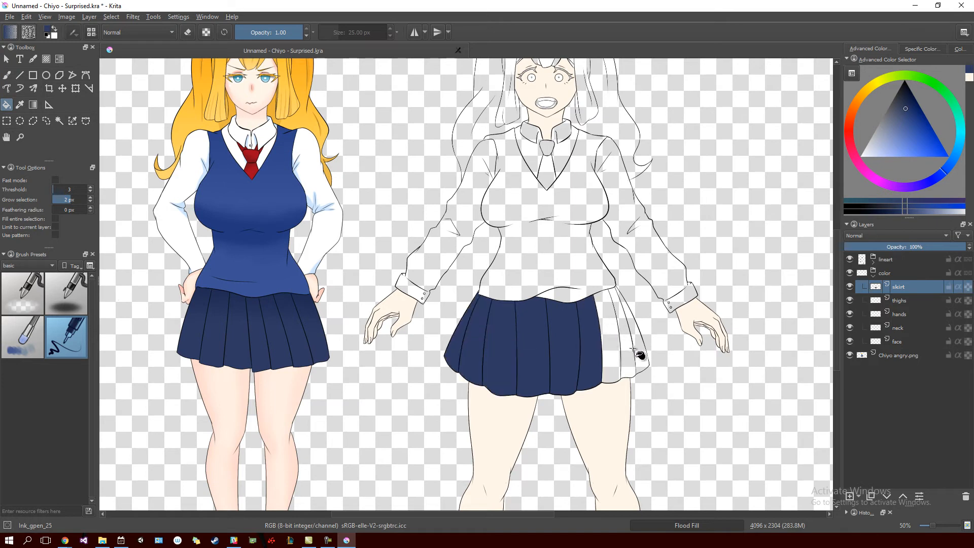
pyautogui.click(643, 355)
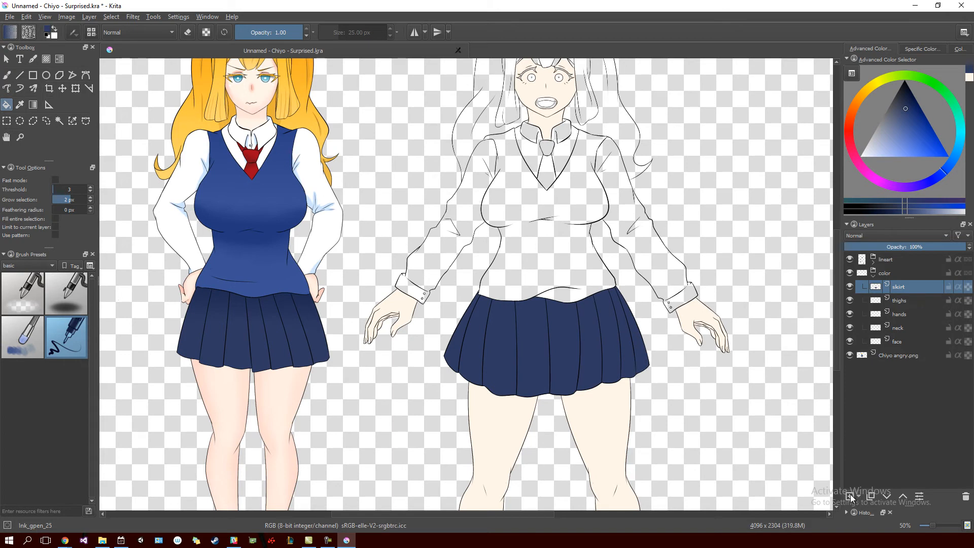
# Add a layer named tie above the skirt layer in the color group.
pyautogui.click(849, 495)
pyautogui.doubleClick(905, 287)
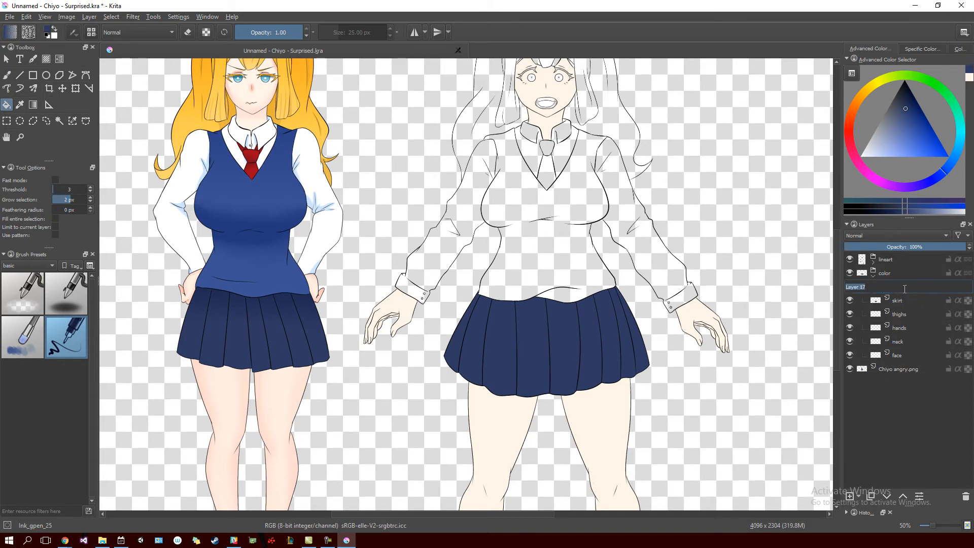
pyautogui.write('tie')
pyautogui.press('Return')
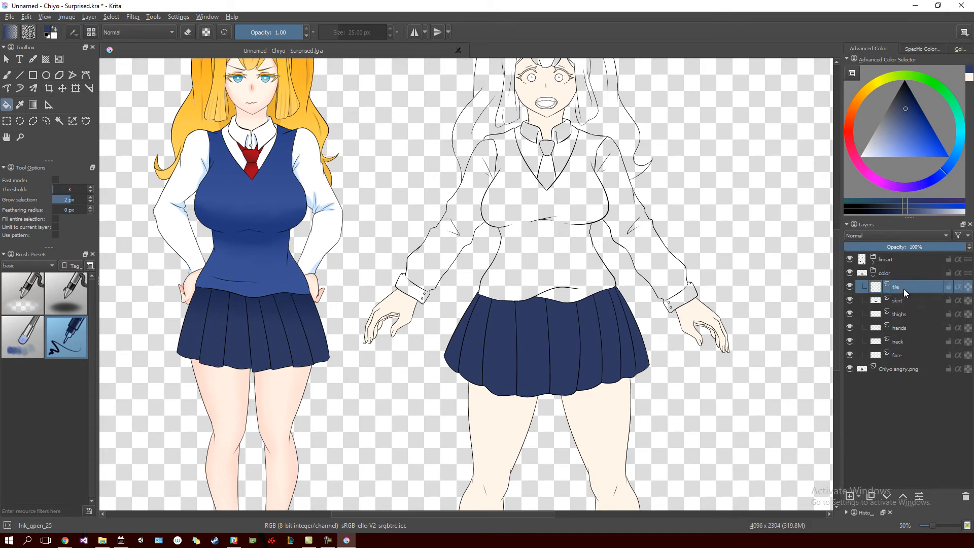
pyautogui.scroll(2, 280, 169)
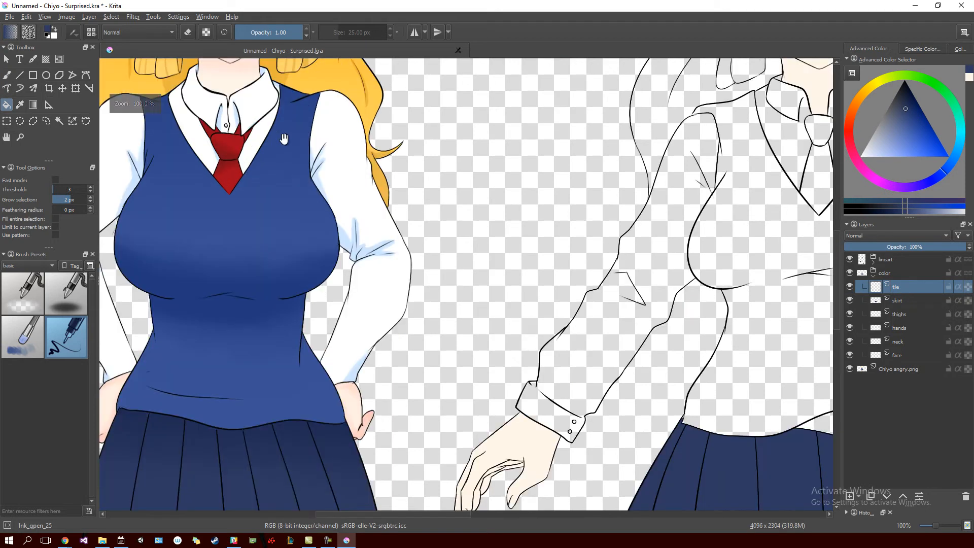
# Sample the red from the reference's tie and fill the line art's tie knot and blade on the tie layer.
pyautogui.moveTo(280, 136); pyautogui.dragTo(350, 217)
pyautogui.scroll(3, 350, 217)
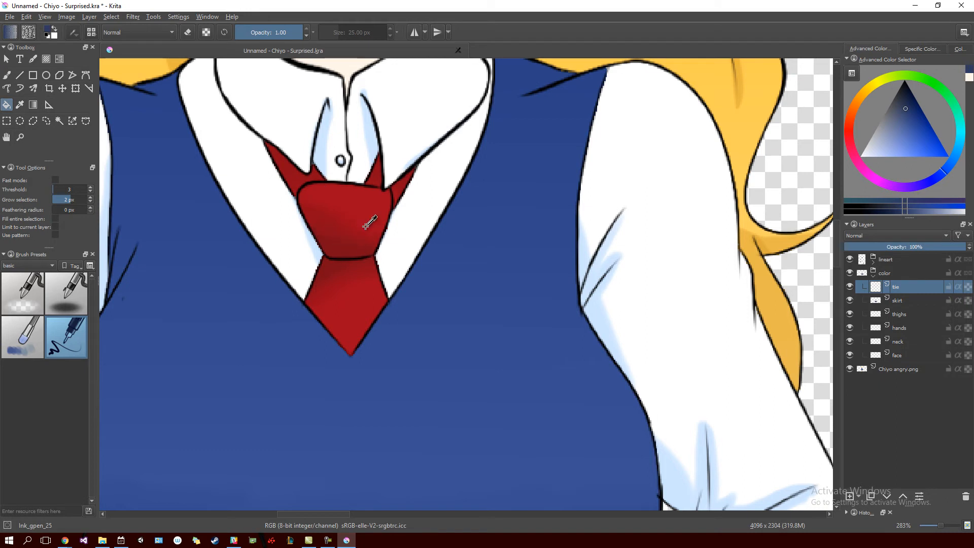
pyautogui.keyDown('ctrl'); pyautogui.click(373, 199); pyautogui.keyUp('ctrl')
pyautogui.moveTo(657, 276); pyautogui.dragTo(307, 317)
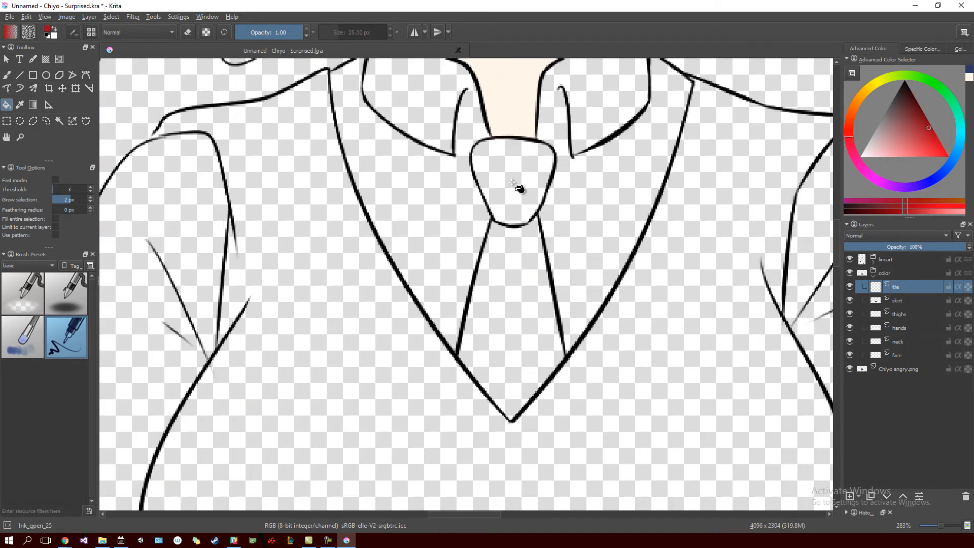
pyautogui.click(514, 185)
pyautogui.click(524, 287)
# Examine the filled tie's edges around the knot and the collar.
pyautogui.moveTo(579, 163); pyautogui.dragTo(556, 250)
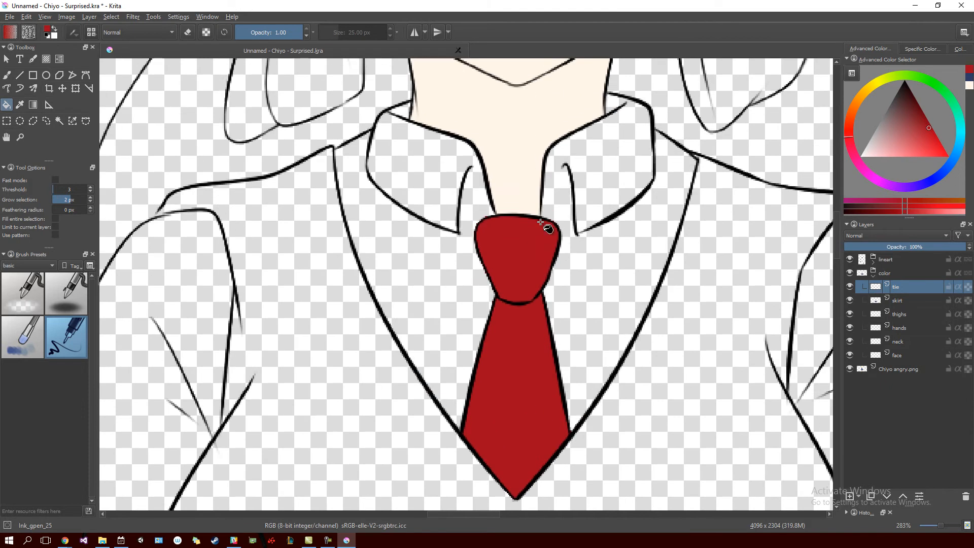
pyautogui.scroll(3, 548, 206)
pyautogui.scroll(-2, 548, 206)
pyautogui.scroll(5, 555, 211)
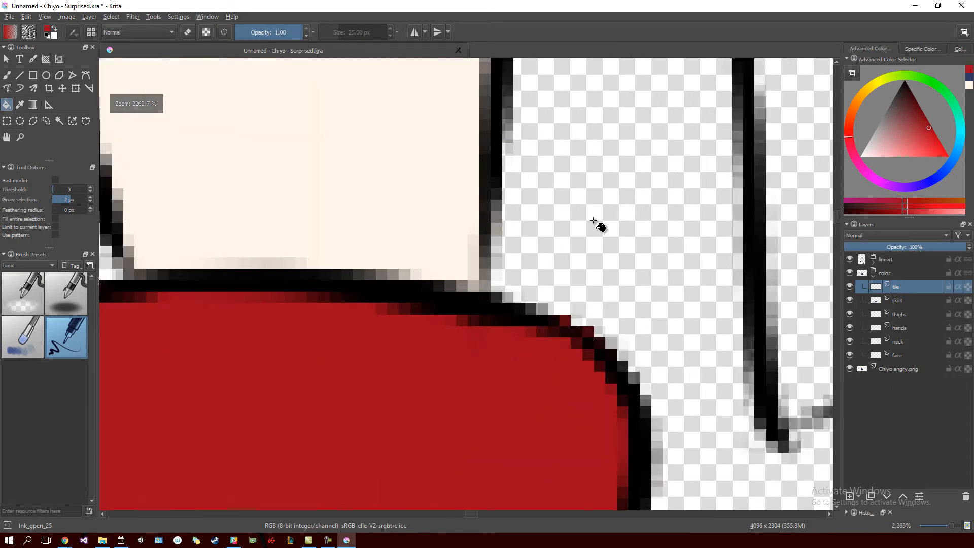
pyautogui.scroll(-10, 599, 223)
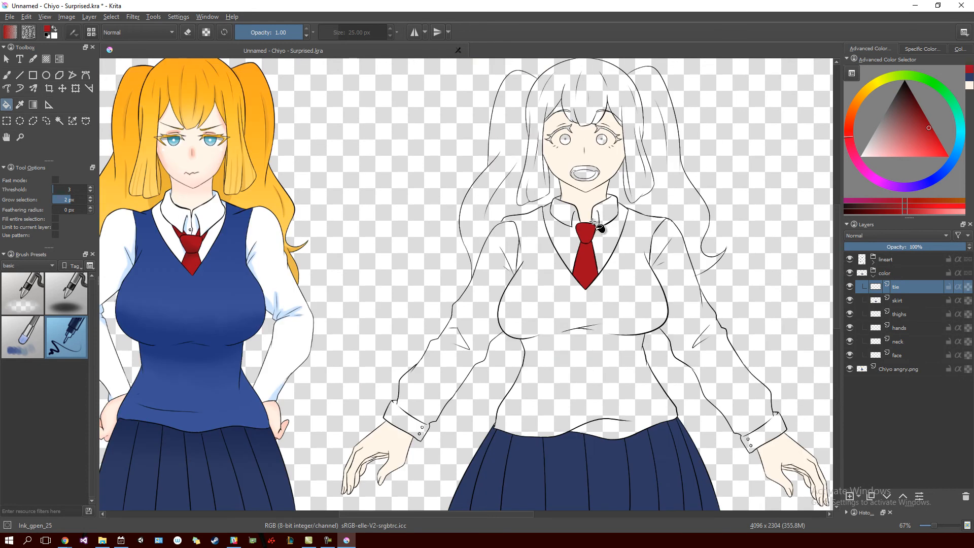
pyautogui.moveTo(508, 239); pyautogui.dragTo(581, 212)
pyautogui.scroll(5, 685, 203)
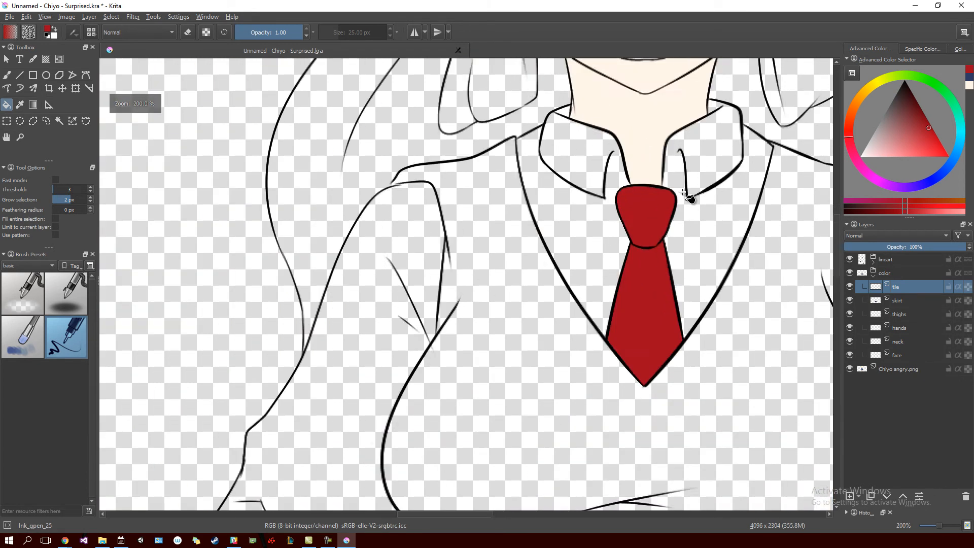
pyautogui.scroll(2, 691, 197)
pyautogui.scroll(-10, 689, 193)
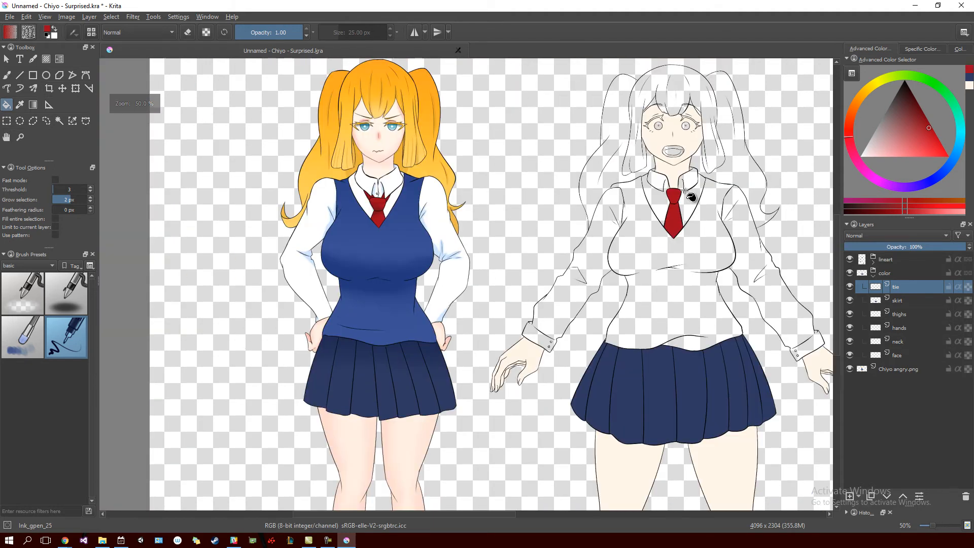
# Sample the blue from the reference's vest as the fill color.
pyautogui.moveTo(628, 246); pyautogui.dragTo(546, 278)
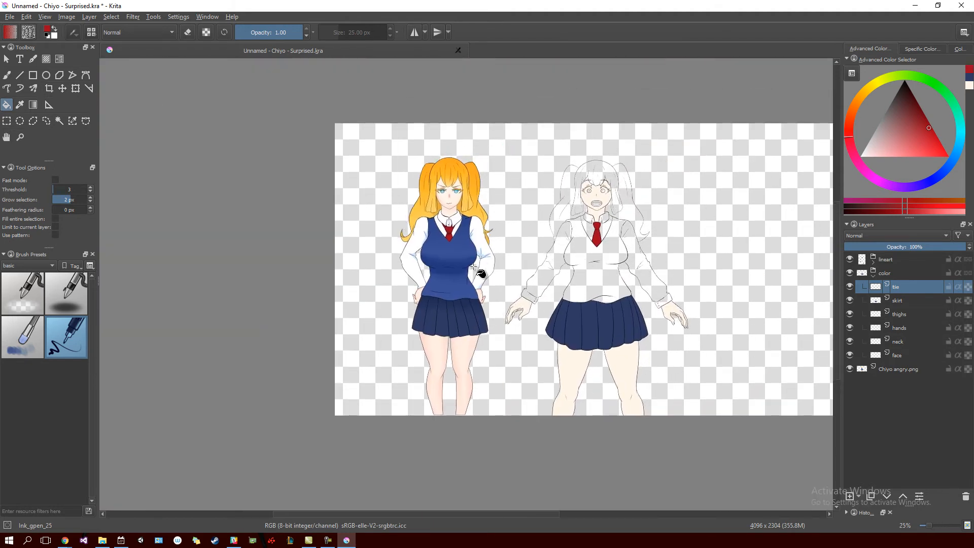
pyautogui.keyDown('ctrl'); pyautogui.click(450, 282); pyautogui.keyUp('ctrl')
pyautogui.scroll(5, 461, 256)
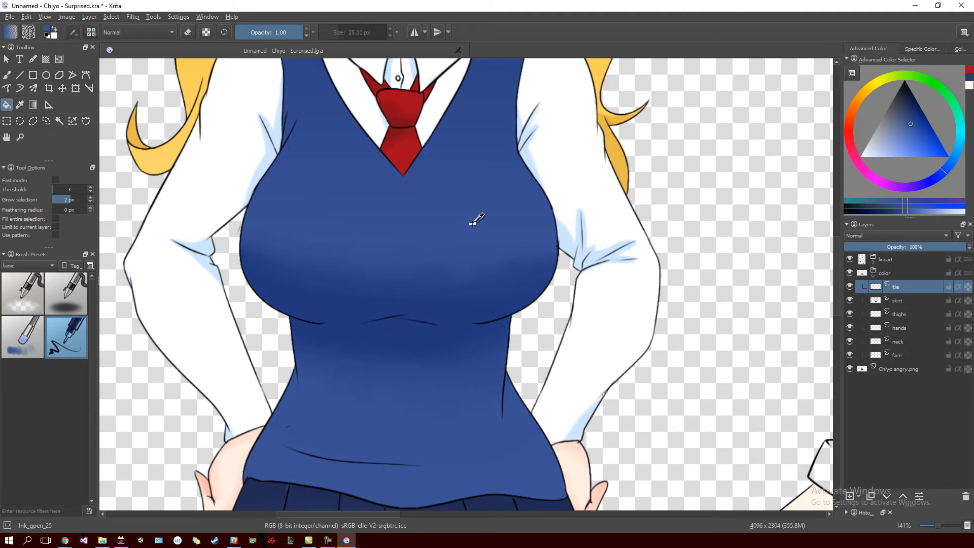
pyautogui.scroll(-5, 489, 246)
pyautogui.scroll(4, 550, 235)
pyautogui.scroll(-3, 496, 262)
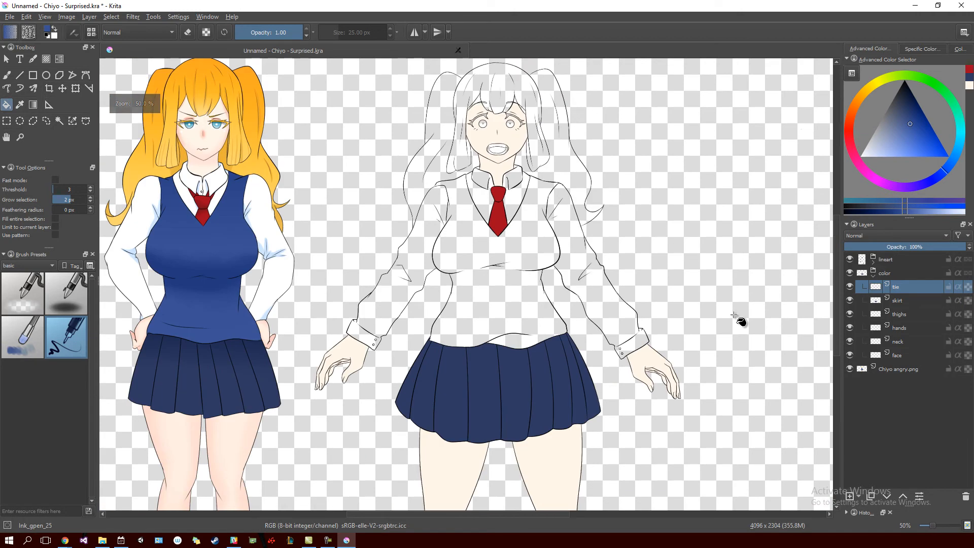
# Add a layer named vest above the tie layer and fill the line art's vest with the sampled blue.
pyautogui.click(850, 498)
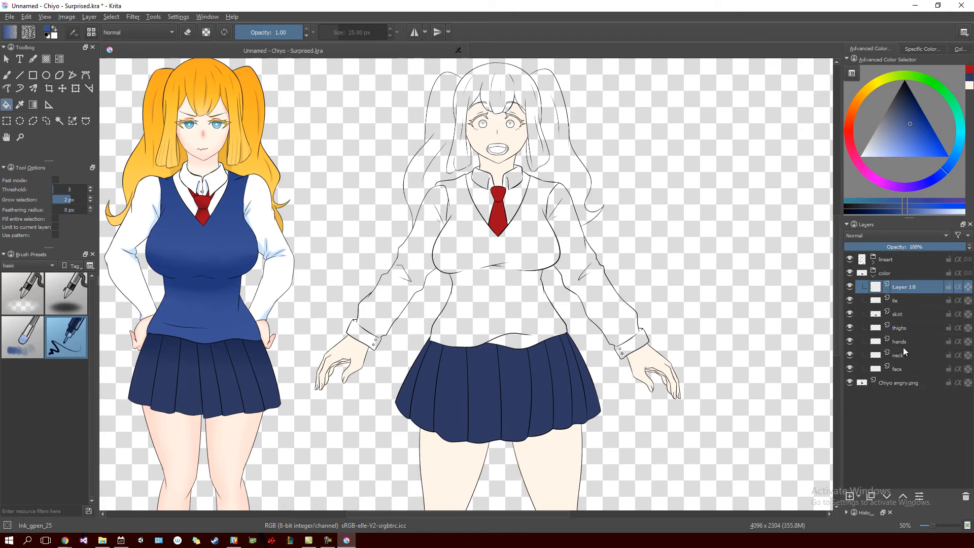
pyautogui.doubleClick(914, 289)
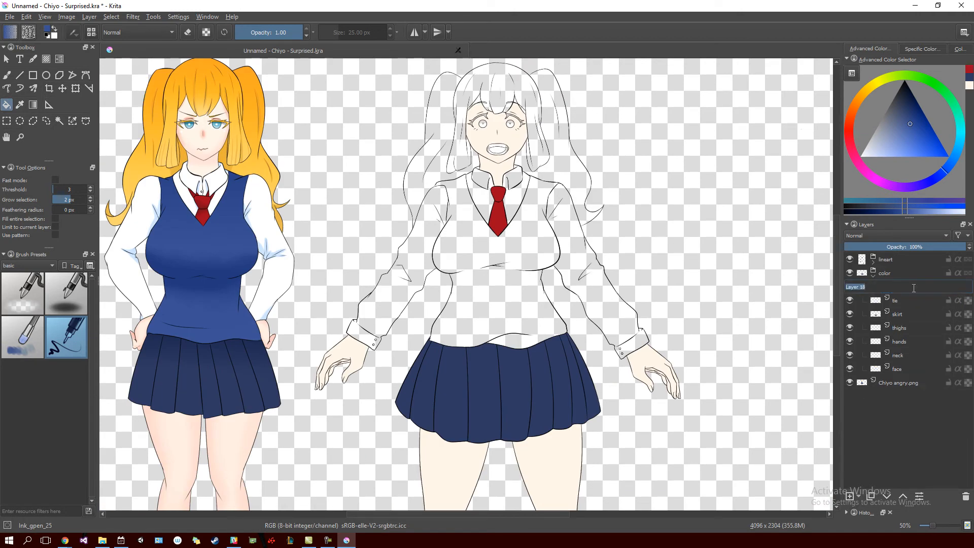
pyautogui.write('vest')
pyautogui.press('Return')
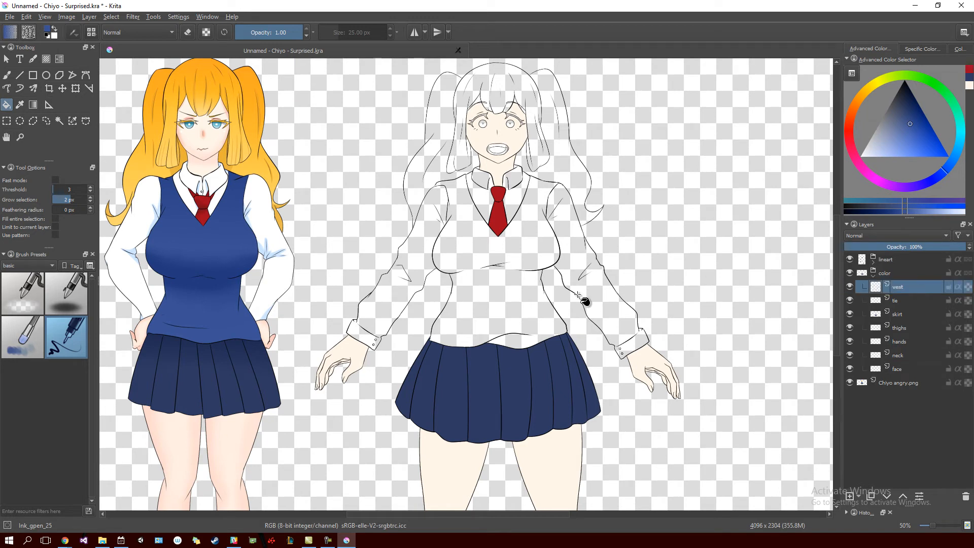
pyautogui.click(536, 236)
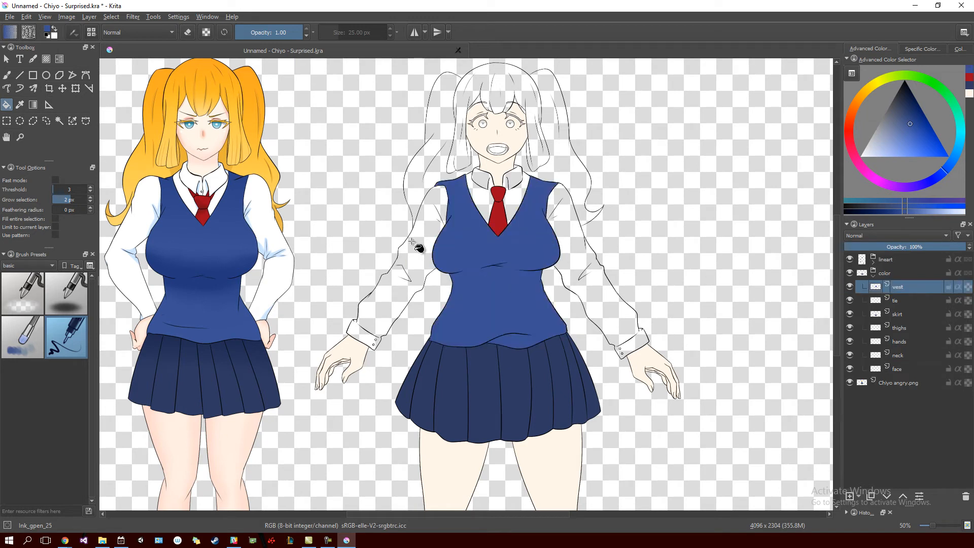
# Sample the white from the reference's shirt sleeve and add a layer named shirt above the vest layer.
pyautogui.keyDown('ctrl'); pyautogui.click(264, 219); pyautogui.keyUp('ctrl')
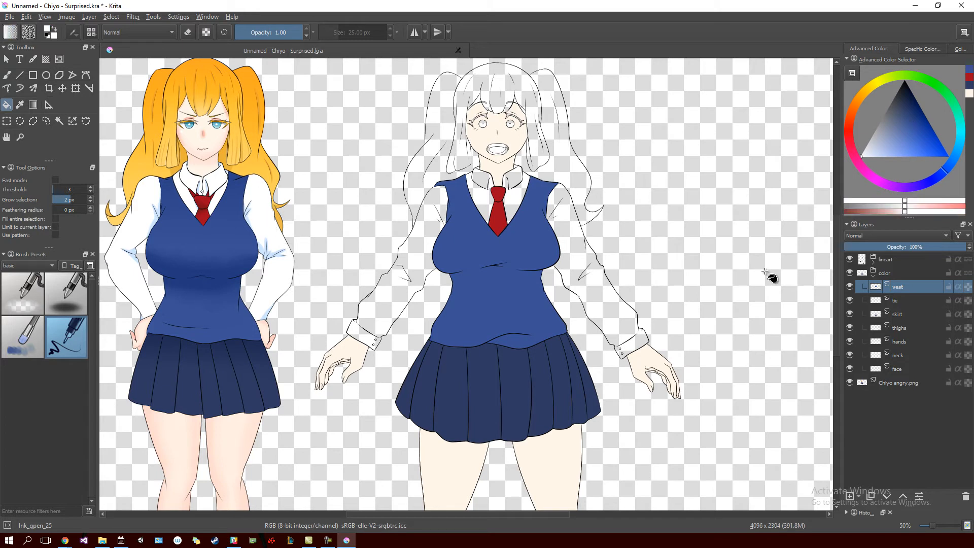
pyautogui.click(851, 499)
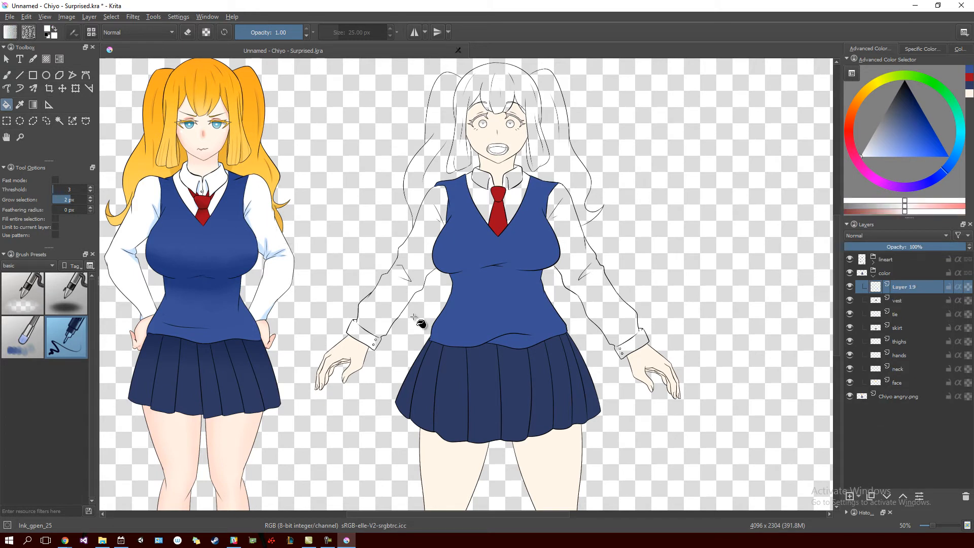
pyautogui.scroll(5, 260, 222)
pyautogui.scroll(-8, 249, 223)
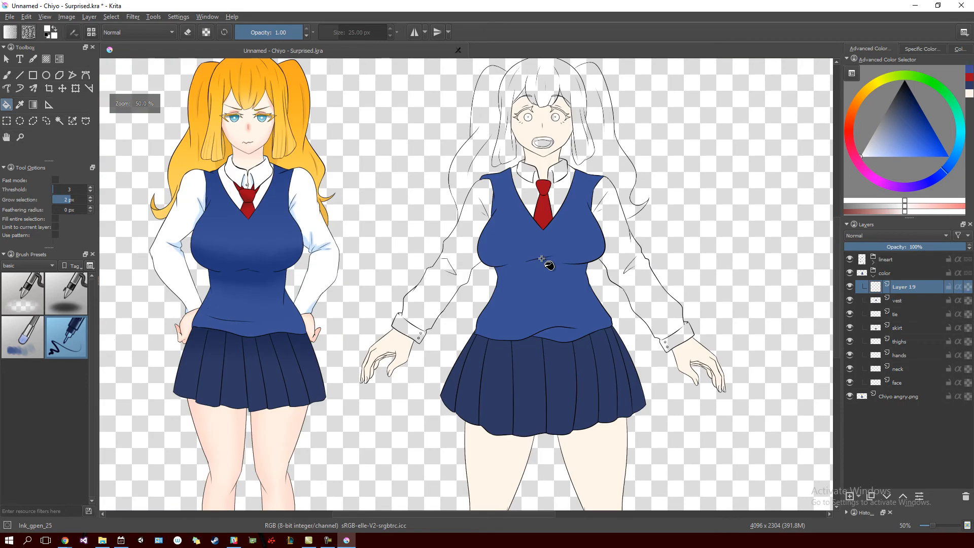
pyautogui.scroll(2, 616, 258)
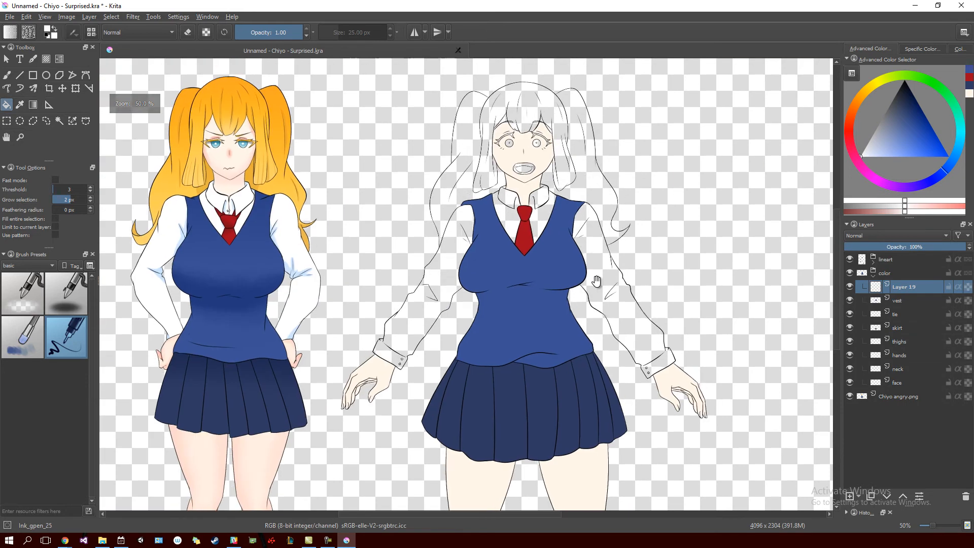
pyautogui.doubleClick(908, 288)
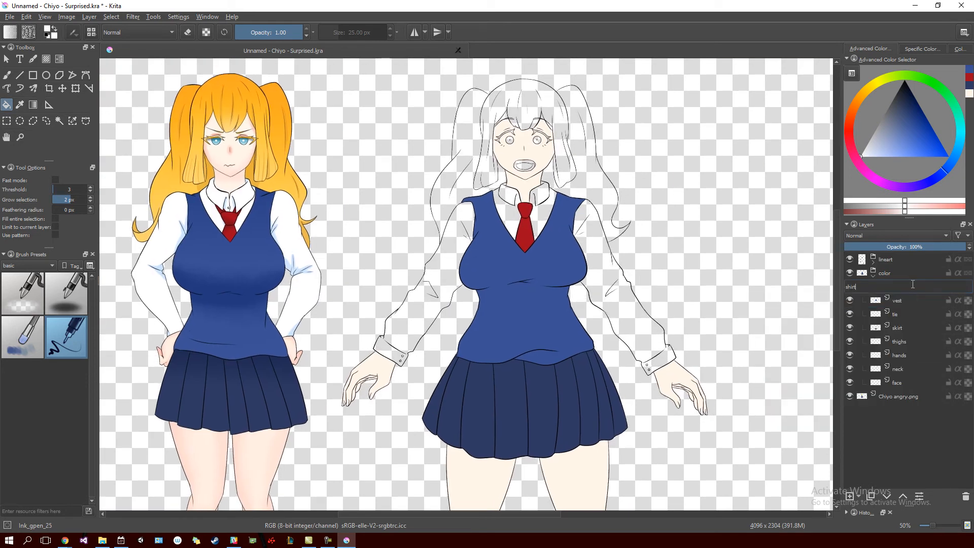
pyautogui.press('Return')
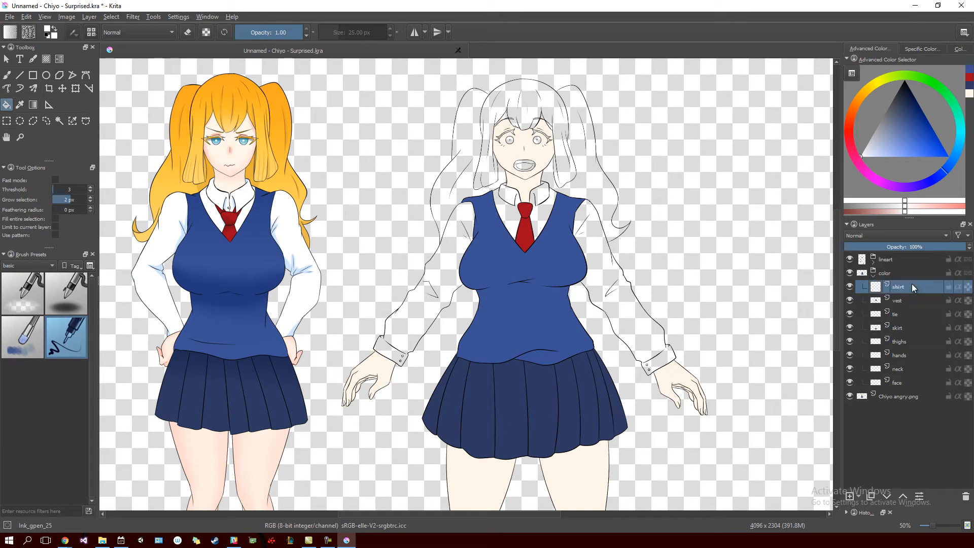
# Fill the sleeves, collar and front of the line art's shirt with the sampled white on the shirt layer.
pyautogui.click(602, 265)
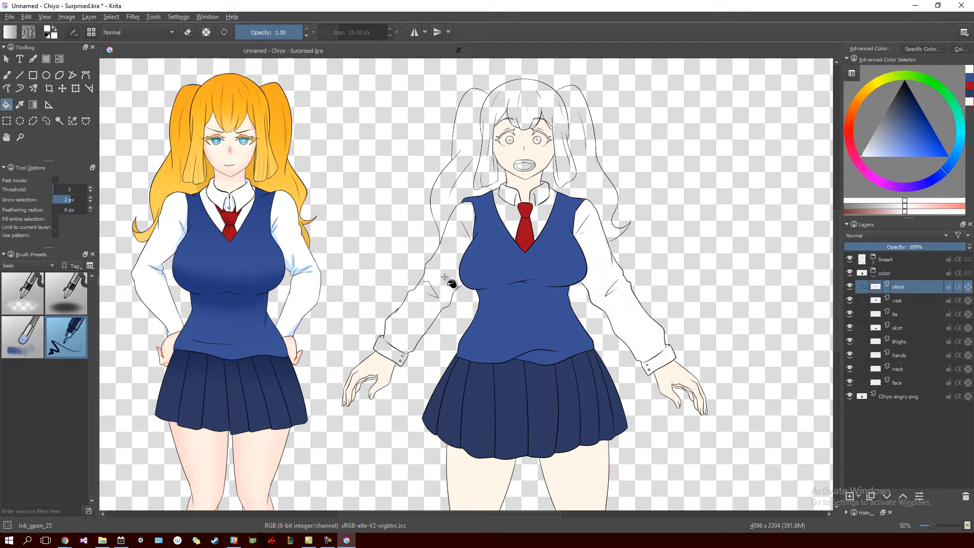
pyautogui.click(443, 276)
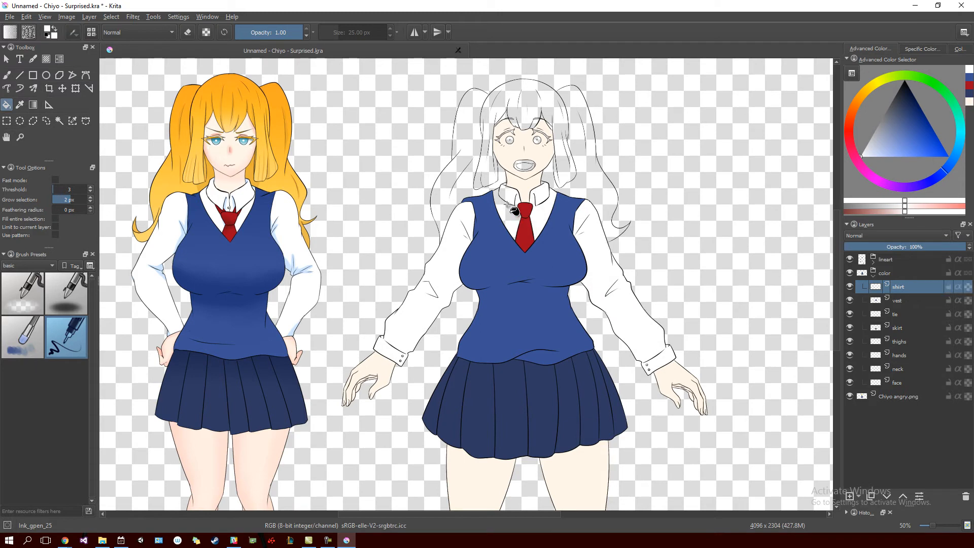
pyautogui.scroll(2, 507, 191)
pyautogui.scroll(5, 507, 190)
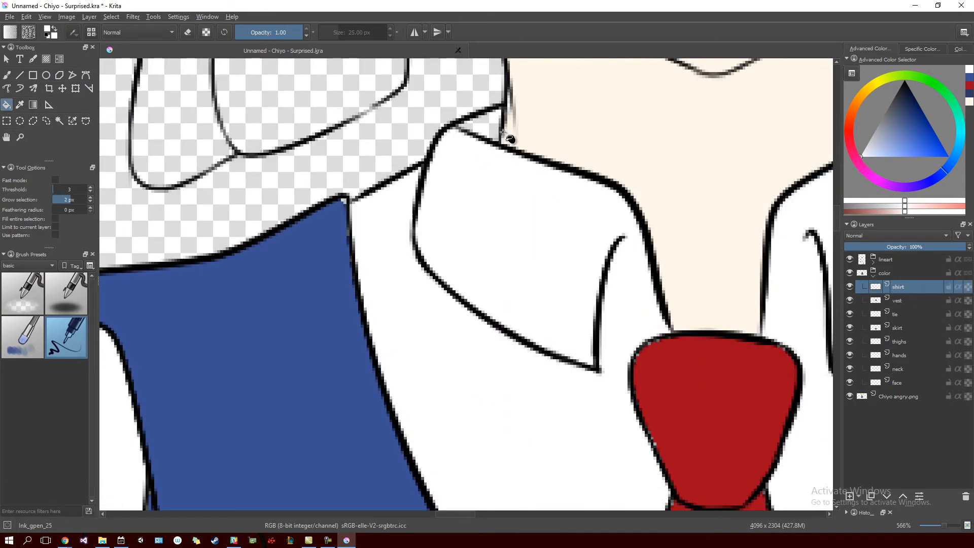
pyautogui.moveTo(641, 161); pyautogui.dragTo(355, 254)
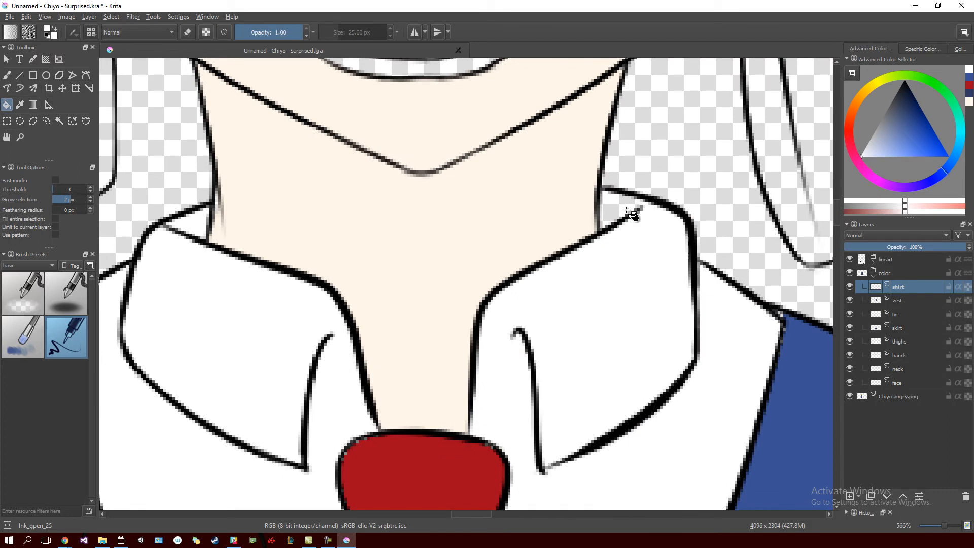
pyautogui.scroll(-5, 657, 296)
pyautogui.moveTo(695, 393); pyautogui.dragTo(615, 282)
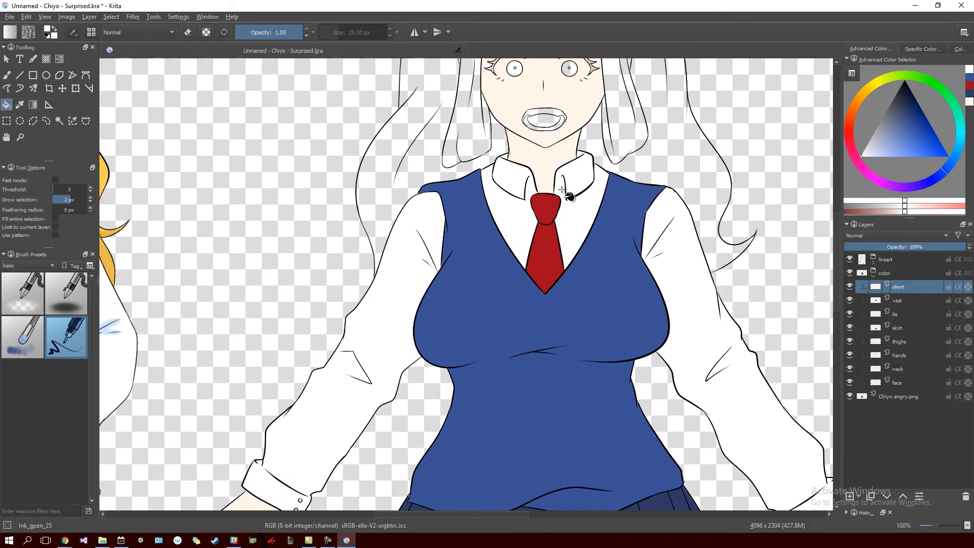
# Rename the new layer above clothes in the lineart group as tie.
pyautogui.scroll(4, 561, 201)
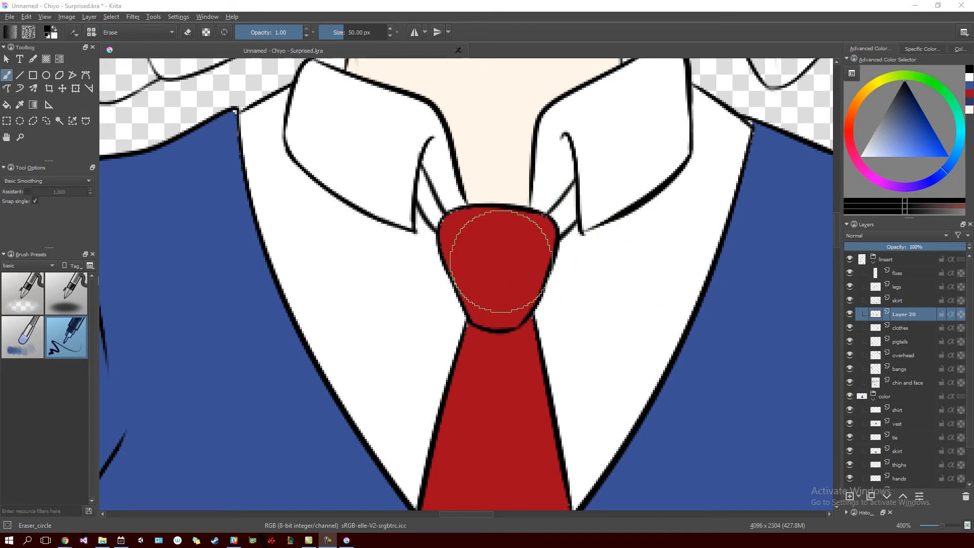
pyautogui.doubleClick(911, 315)
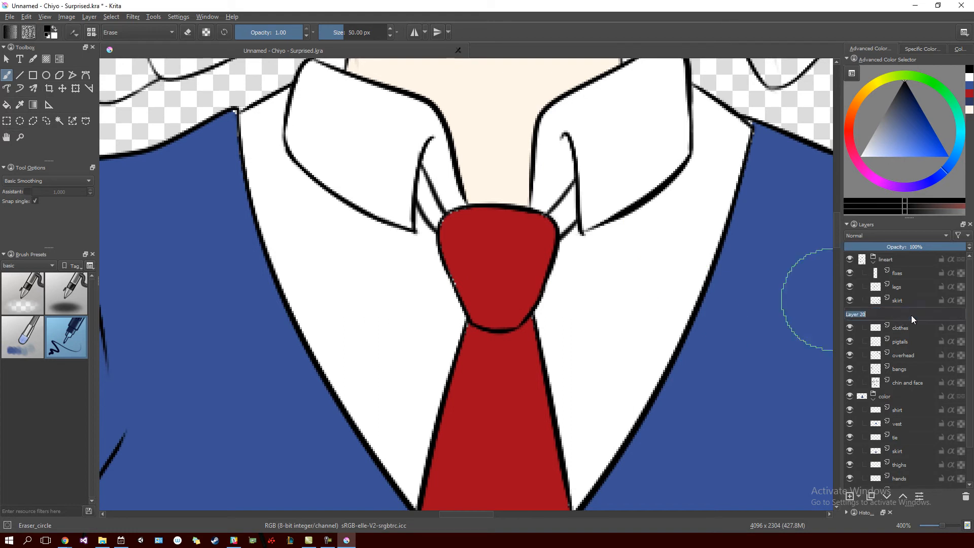
pyautogui.write('tie')
pyautogui.press('Return')
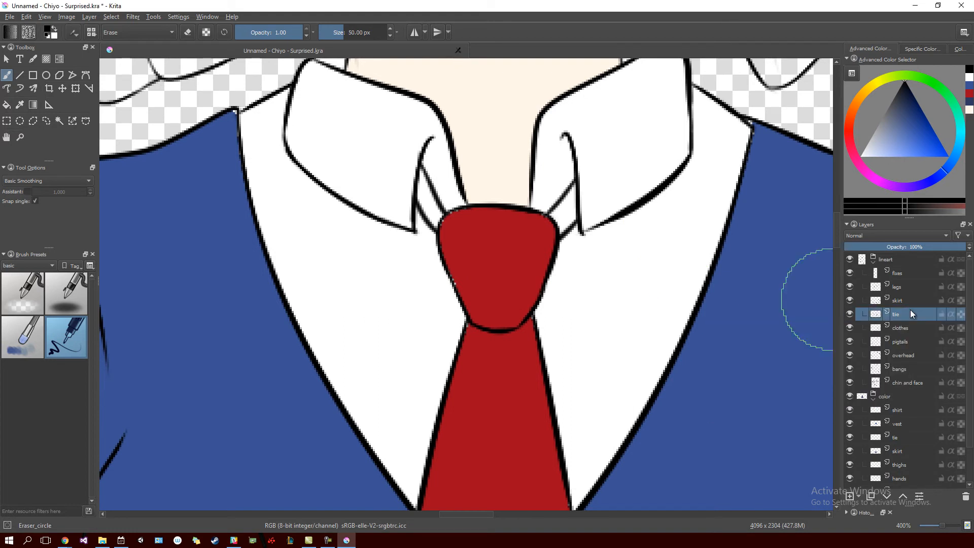
# Collapse the lineart group, select the color group's tie layer and sample the red from the tie knot.
pyautogui.click(873, 263)
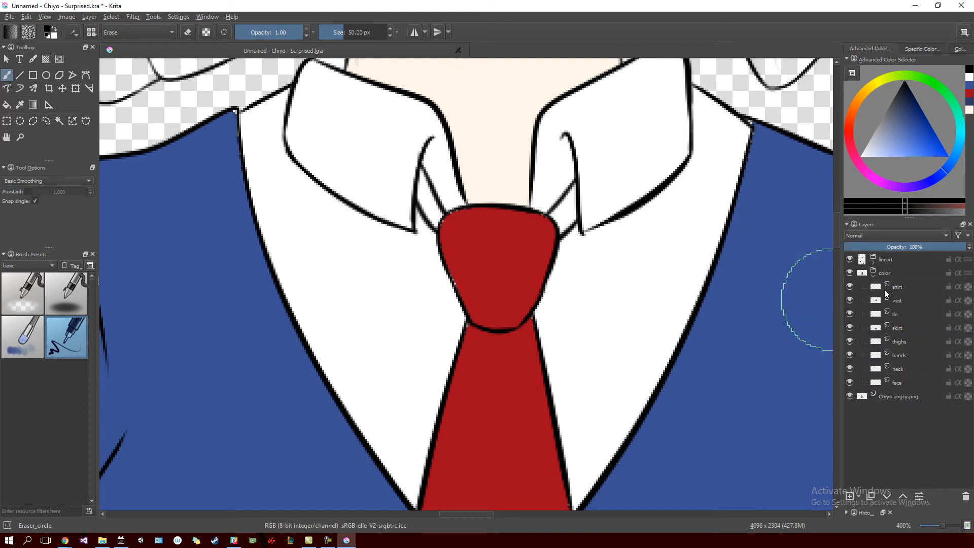
pyautogui.click(902, 314)
pyautogui.keyDown('ctrl'); pyautogui.click(515, 260); pyautogui.keyUp('ctrl')
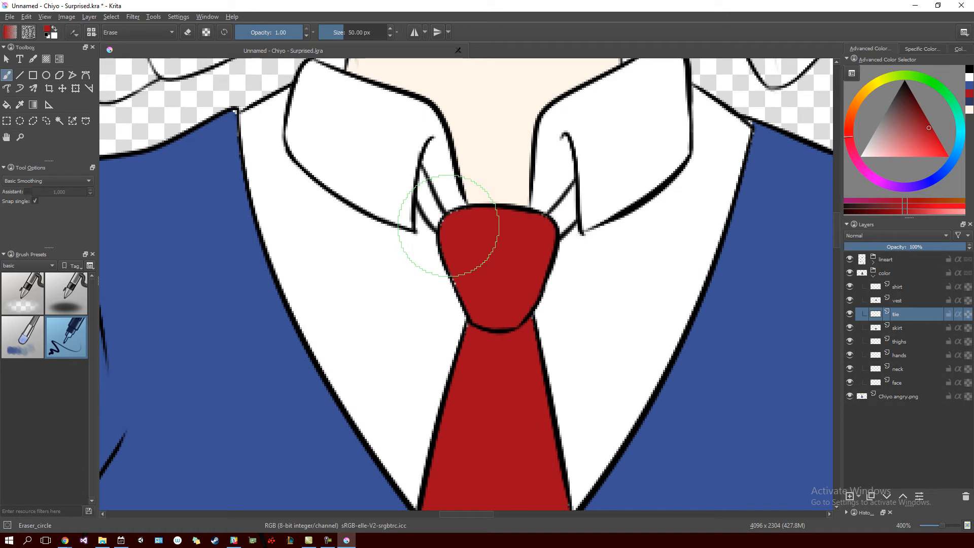
pyautogui.press('f')
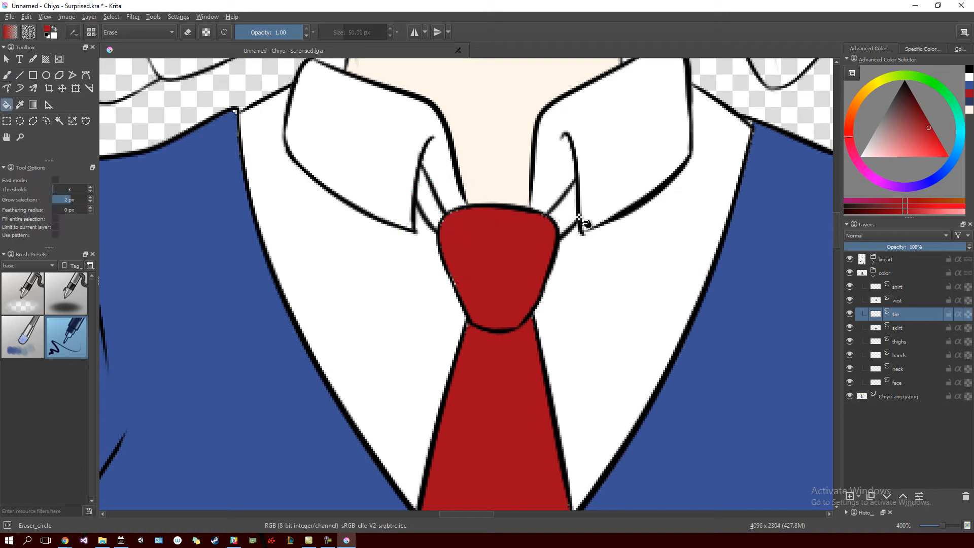
pyautogui.scroll(4, 466, 212)
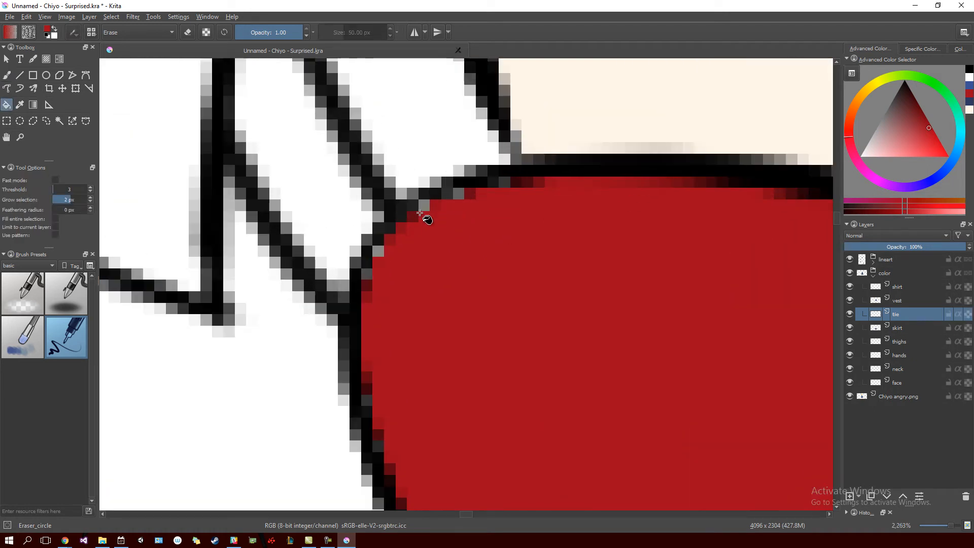
pyautogui.scroll(-3, 449, 211)
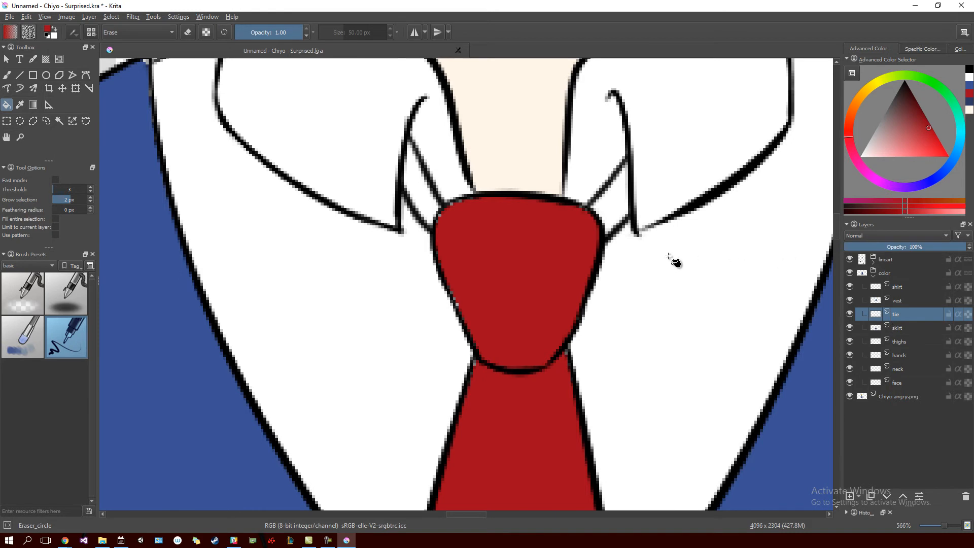
pyautogui.scroll(-3, 703, 261)
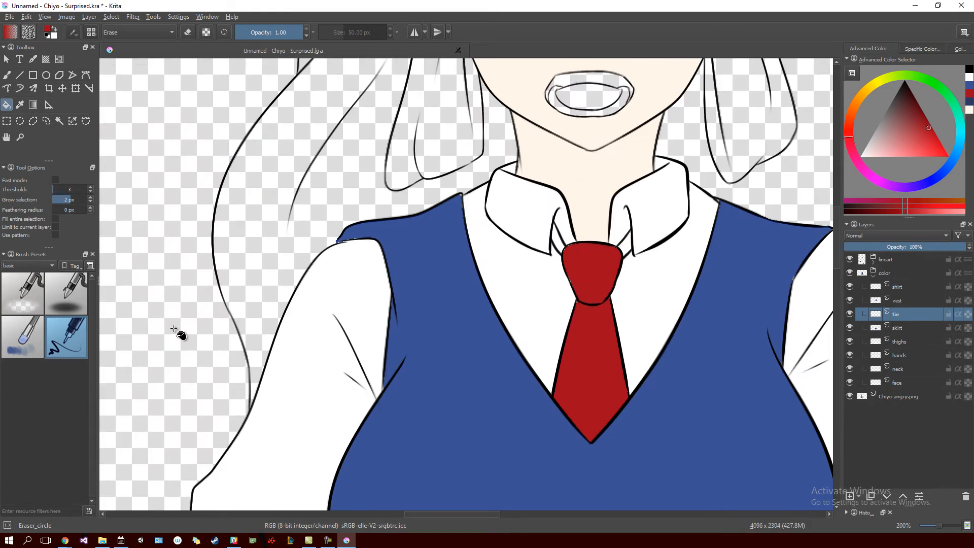
pyautogui.click(8, 78)
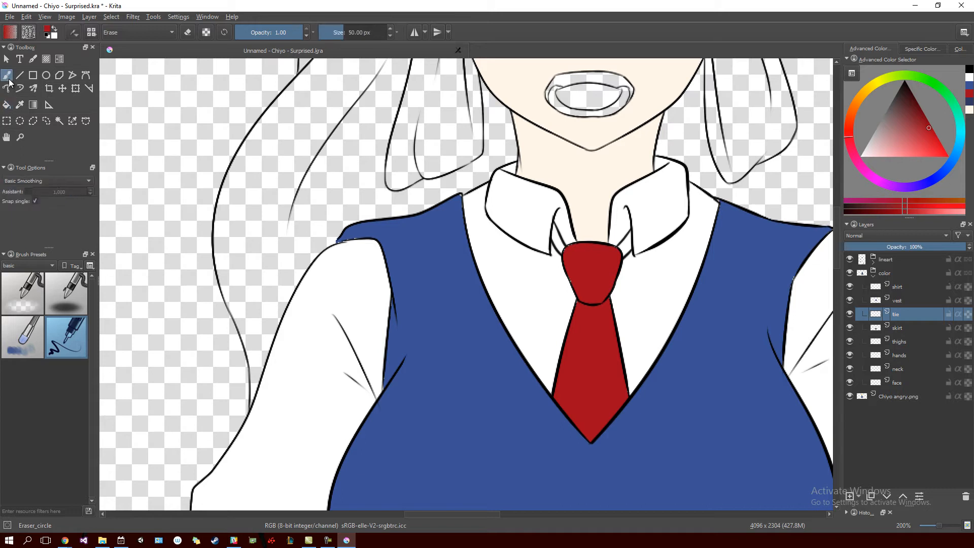
pyautogui.click(7, 109)
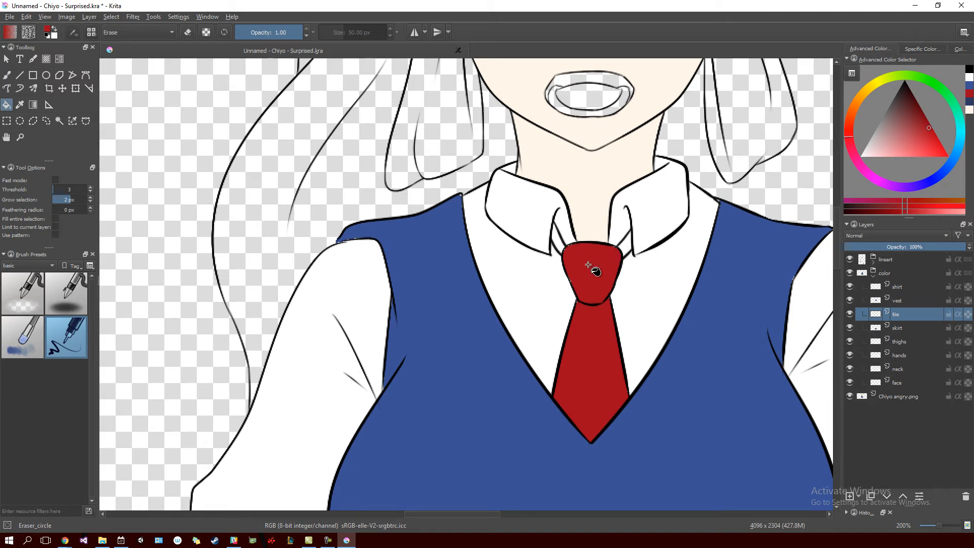
# Save the drawing.
pyautogui.click(851, 272)
pyautogui.click(851, 272)
pyautogui.click(18, 20)
pyautogui.click(30, 62)
# Erase the shirt layer's white from the two tie band gaps beside the knot and repaint the white around the band under the collar.
pyautogui.scroll(4, 628, 254)
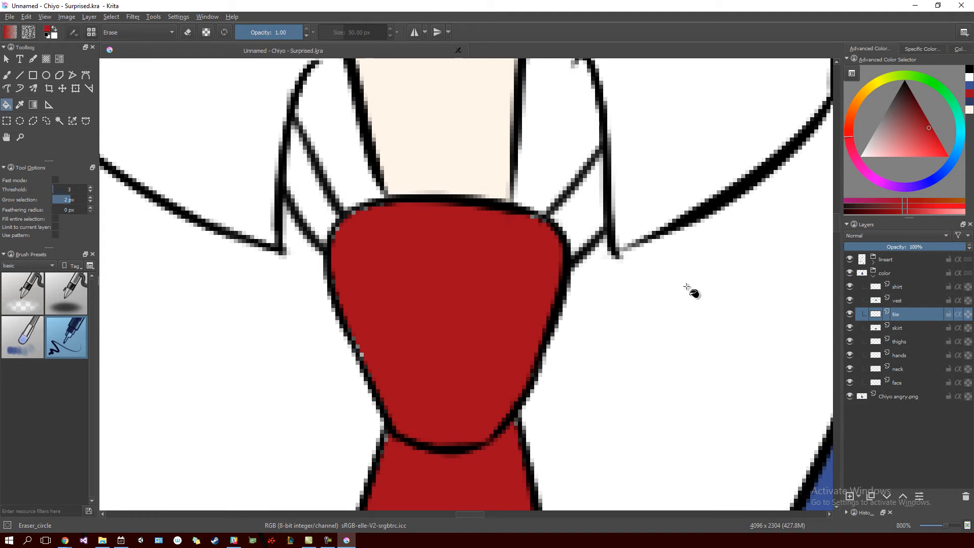
pyautogui.click(913, 287)
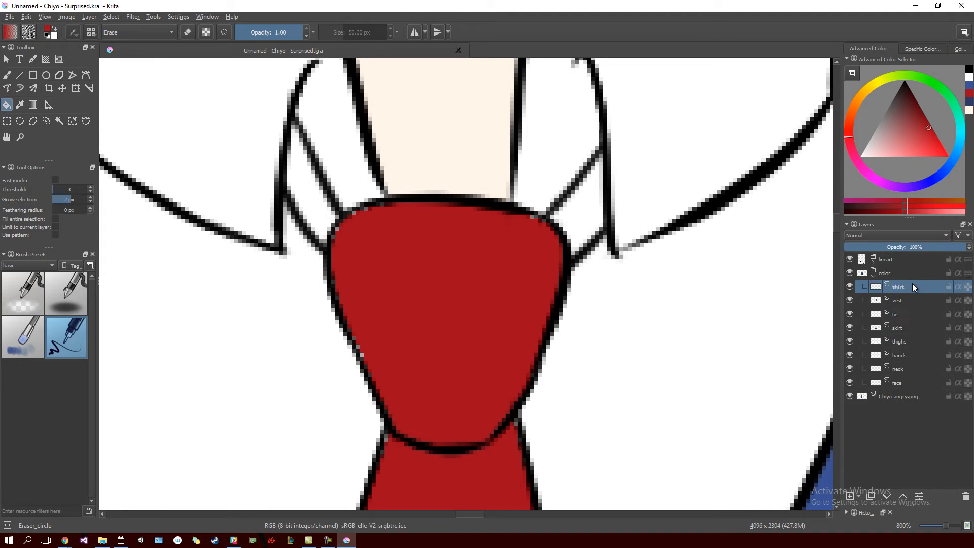
pyautogui.keyDown('ctrl'); pyautogui.click(588, 210); pyautogui.keyUp('ctrl')
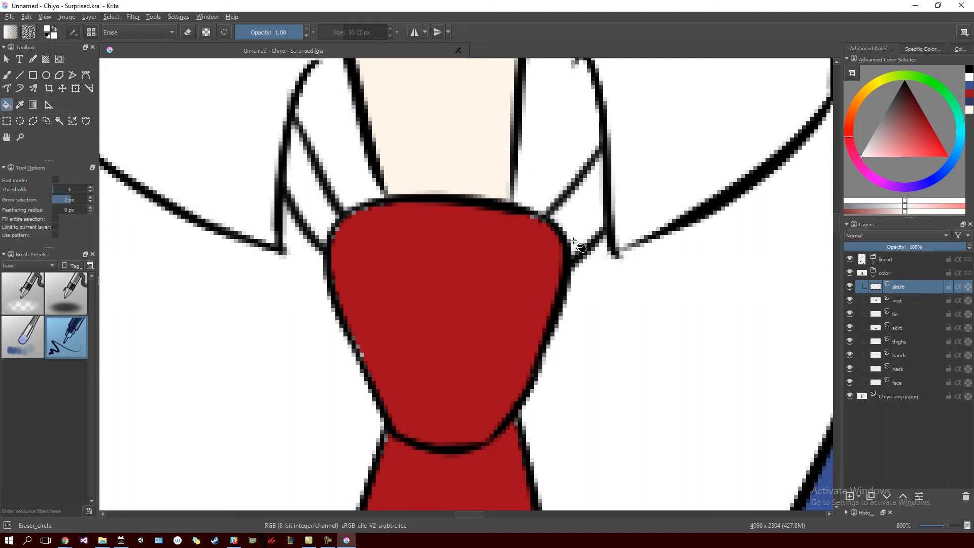
pyautogui.press('b')
pyautogui.moveTo(574, 225)
pyautogui.mouseDown()
pyautogui.moveTo(589, 203)
pyautogui.moveTo(598, 213)
pyautogui.moveTo(592, 193)
pyautogui.moveTo(583, 223)
pyautogui.mouseUp()
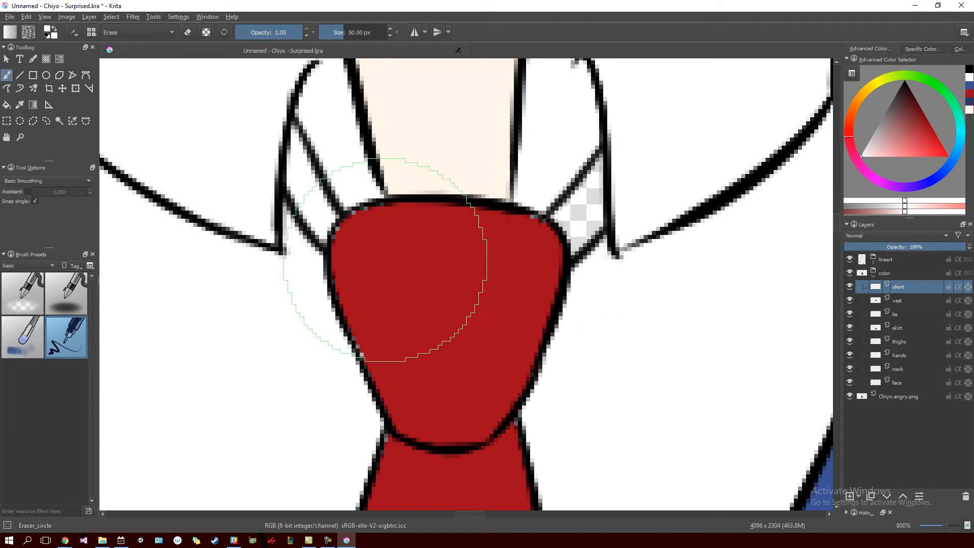
pyautogui.moveTo(304, 187)
pyautogui.mouseDown()
pyautogui.moveTo(326, 227)
pyautogui.moveTo(299, 154)
pyautogui.mouseUp()
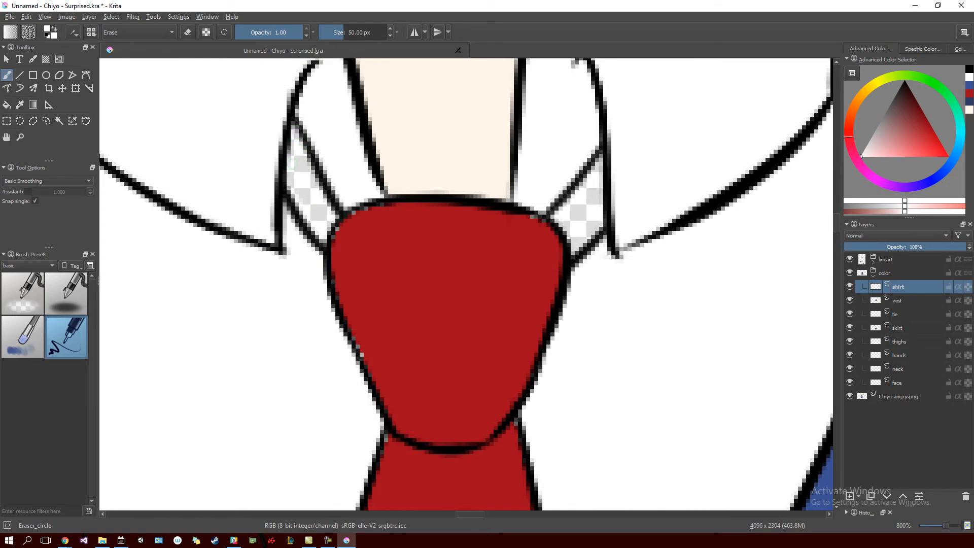
pyautogui.press('/')
pyautogui.moveTo(277, 171); pyautogui.dragTo(280, 118)
pyautogui.moveTo(293, 232); pyautogui.dragTo(291, 227)
# Fill the two tie band gaps beside the knot with the sampled tie red on the tie layer.
pyautogui.keyDown('ctrl'); pyautogui.click(555, 279); pyautogui.keyUp('ctrl')
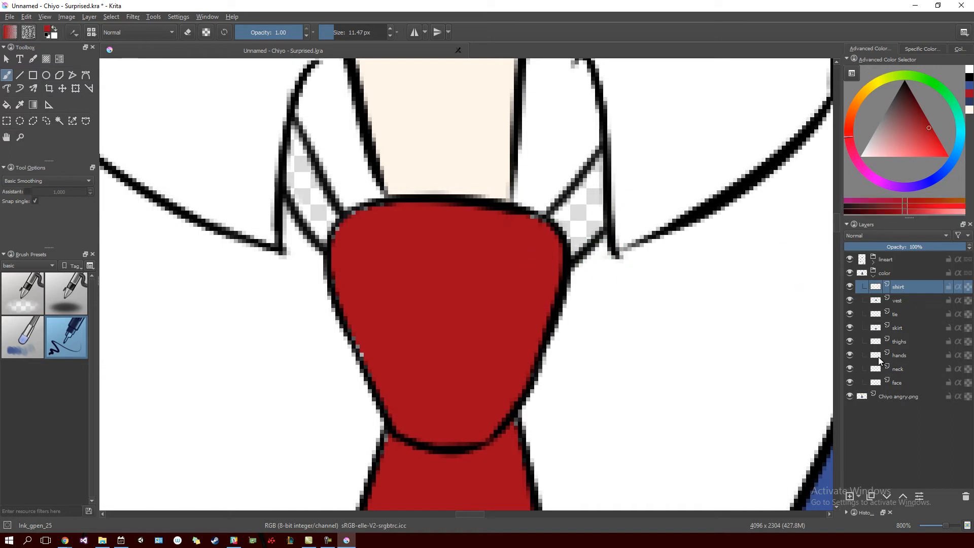
pyautogui.click(905, 314)
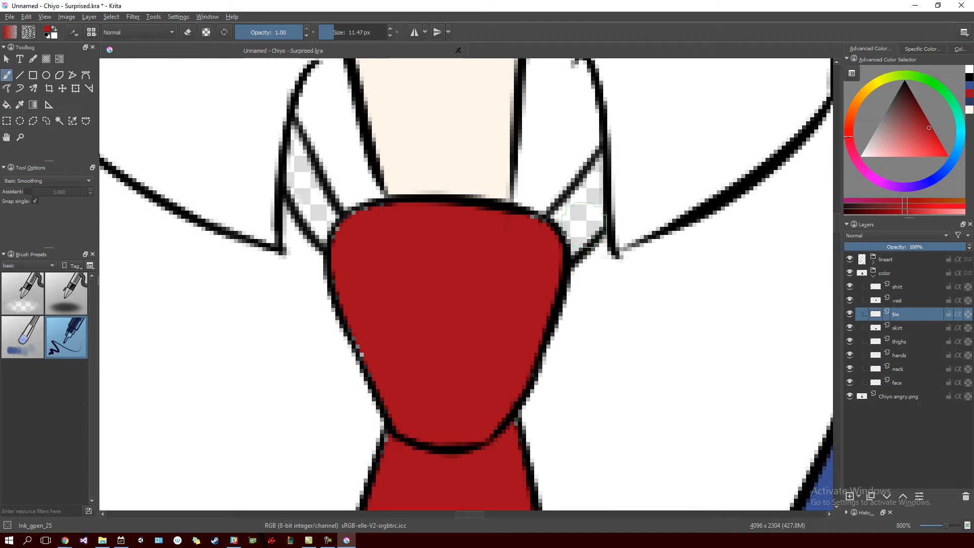
pyautogui.press('f')
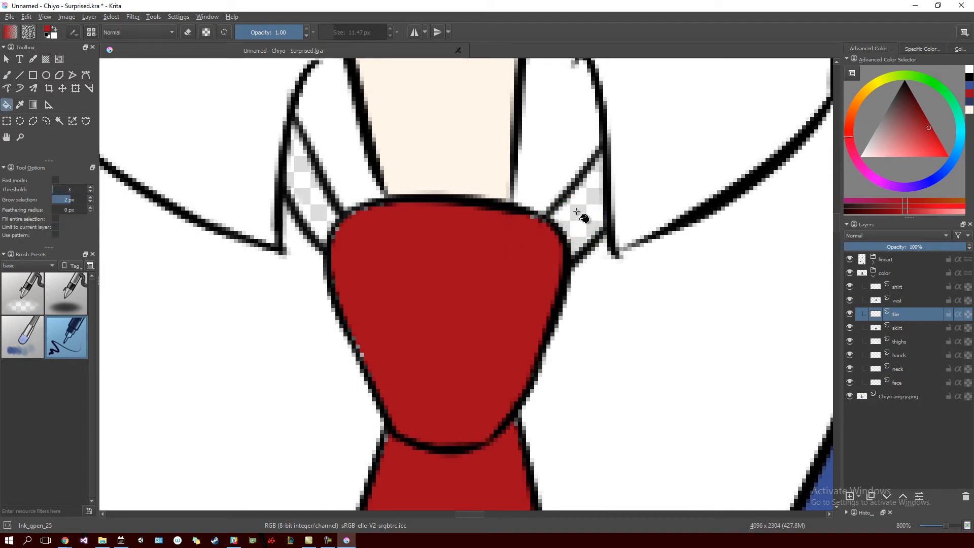
pyautogui.click(582, 217)
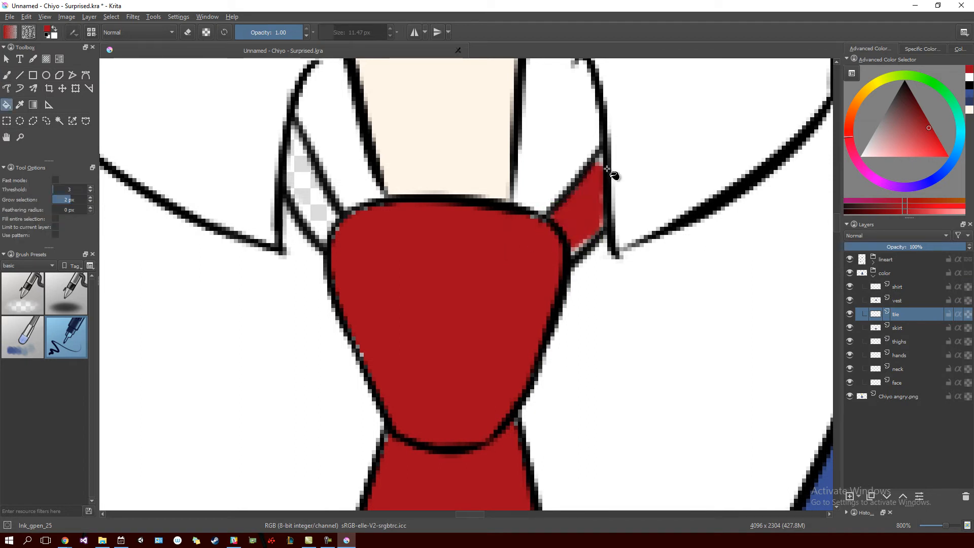
pyautogui.click(309, 200)
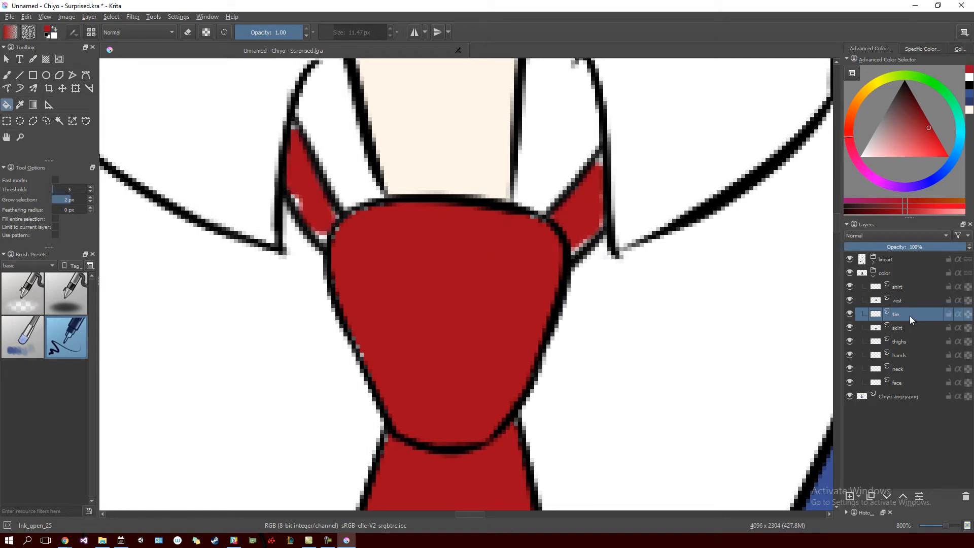
# Move the tie layer above the shirt layer in the color group.
pyautogui.moveTo(912, 314); pyautogui.dragTo(918, 279)
pyautogui.moveTo(911, 315); pyautogui.dragTo(905, 315)
pyautogui.click(909, 287)
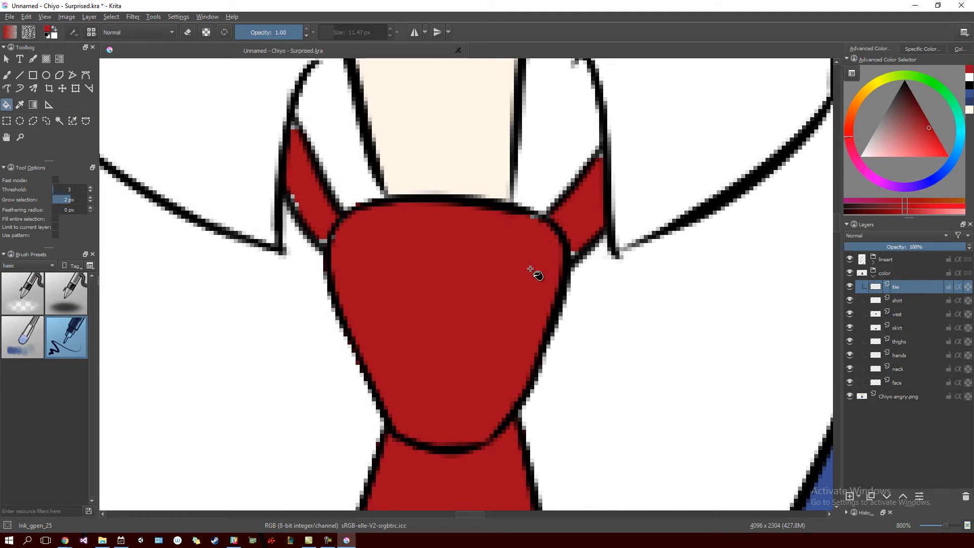
# Paint red over the unfilled edges and corners of both tie bands on the tie layer.
pyautogui.press('b')
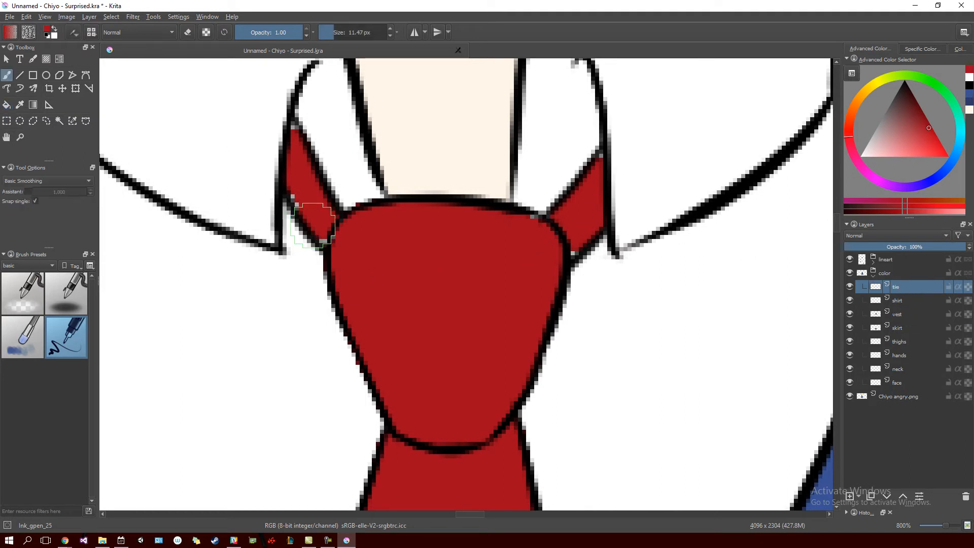
pyautogui.moveTo(332, 237); pyautogui.dragTo(329, 238)
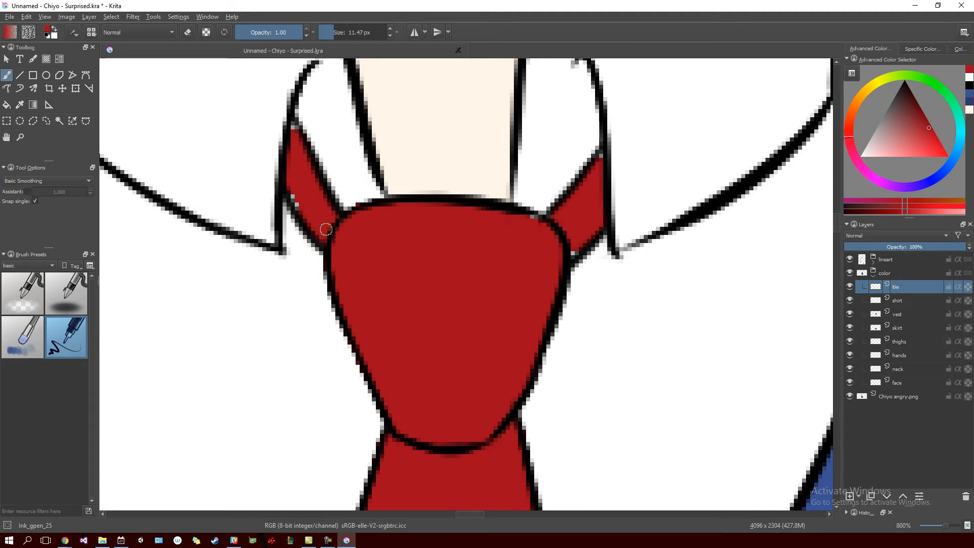
pyautogui.moveTo(300, 202); pyautogui.dragTo(297, 209)
pyautogui.moveTo(296, 131); pyautogui.dragTo(295, 124)
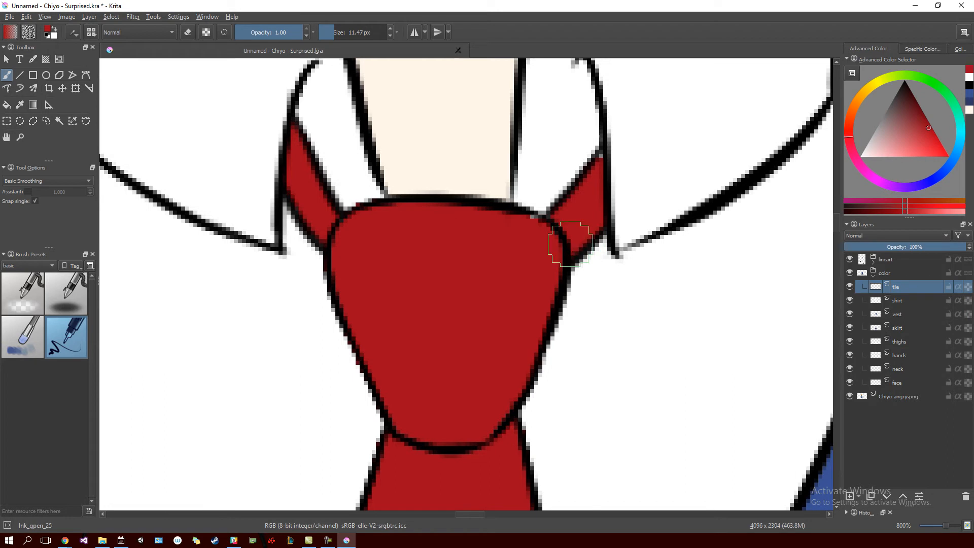
pyautogui.moveTo(600, 173); pyautogui.dragTo(597, 168)
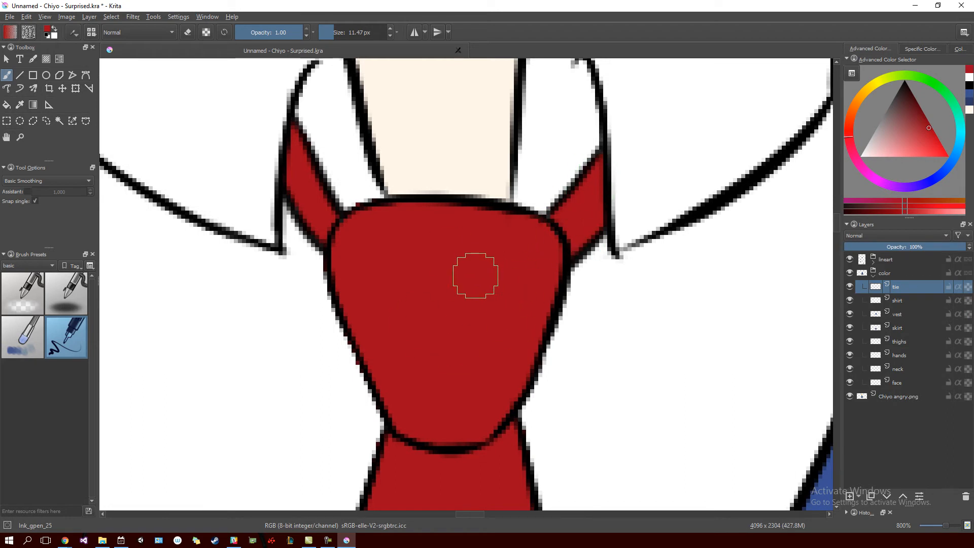
# Examine the colouring of the tie, collar and vest across the figure's upper body.
pyautogui.scroll(-2, 477, 267)
pyautogui.scroll(-2, 476, 267)
pyautogui.moveTo(476, 117)
pyautogui.mouseDown()
pyautogui.moveTo(477, 267)
pyautogui.moveTo(537, 313)
pyautogui.moveTo(496, 283)
pyautogui.mouseUp()
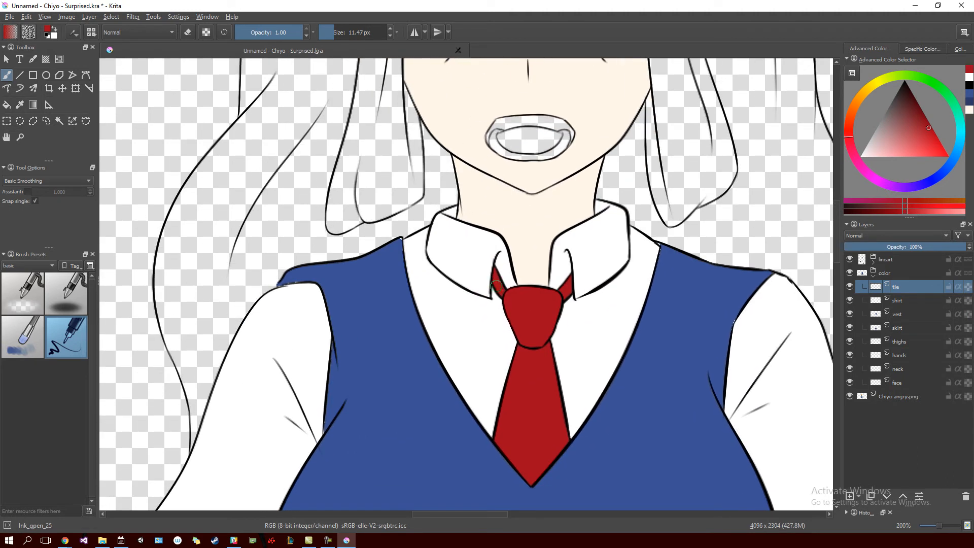
pyautogui.moveTo(555, 206); pyautogui.dragTo(510, 352)
pyautogui.moveTo(542, 271); pyautogui.dragTo(538, 203)
pyautogui.moveTo(503, 360); pyautogui.dragTo(531, 219)
pyautogui.press('-')
pyautogui.press('-')
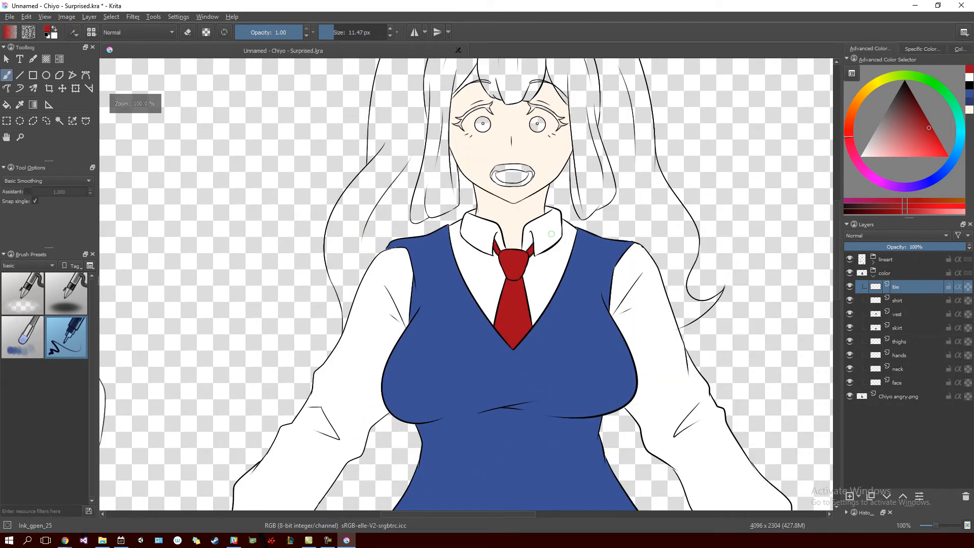
# Sample the orange-yellow from the angry reference's hair and return to the surprised line art.
pyautogui.moveTo(461, 240); pyautogui.dragTo(646, 366)
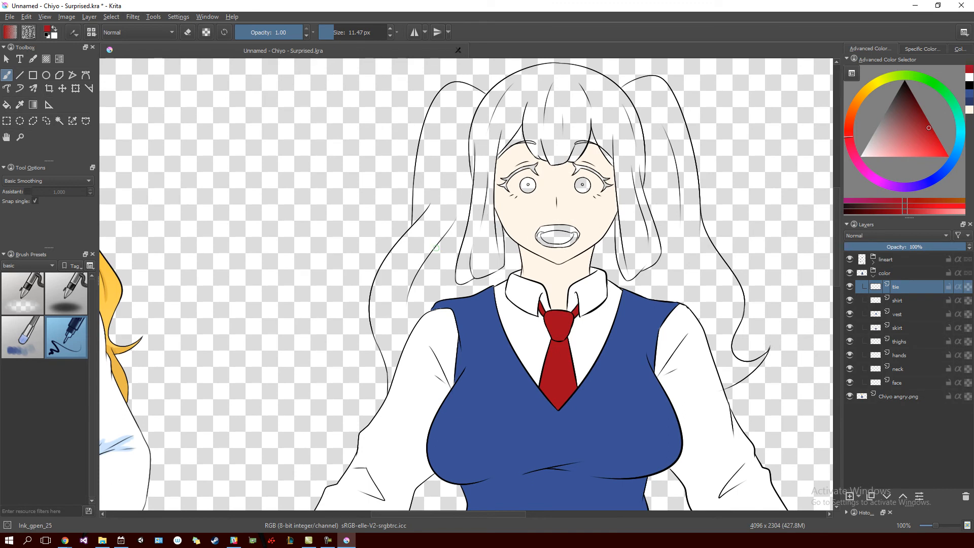
pyautogui.hscroll(-15, 433, 241)
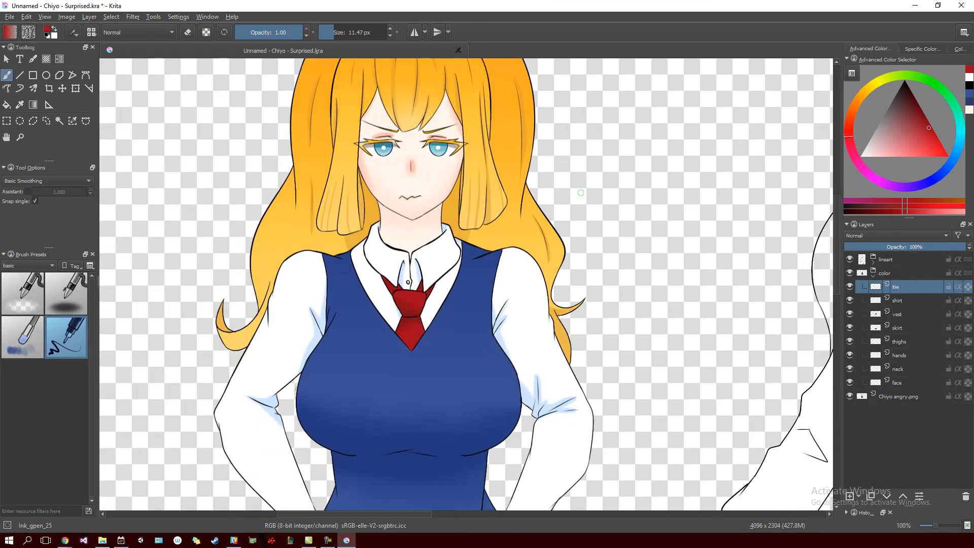
pyautogui.keyDown('ctrl'); pyautogui.click(516, 216); pyautogui.keyUp('ctrl')
pyautogui.moveTo(707, 327); pyautogui.dragTo(557, 322)
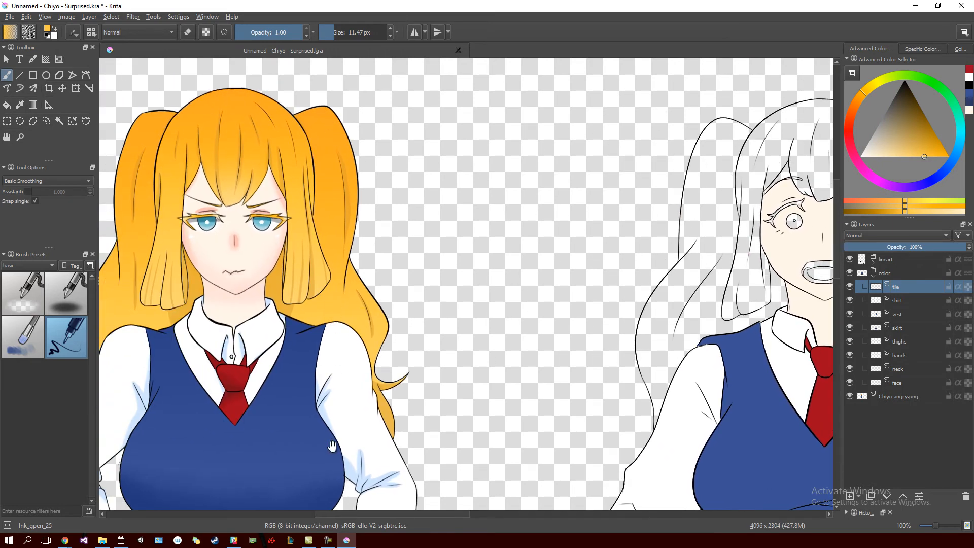
pyautogui.moveTo(770, 355); pyautogui.dragTo(462, 353)
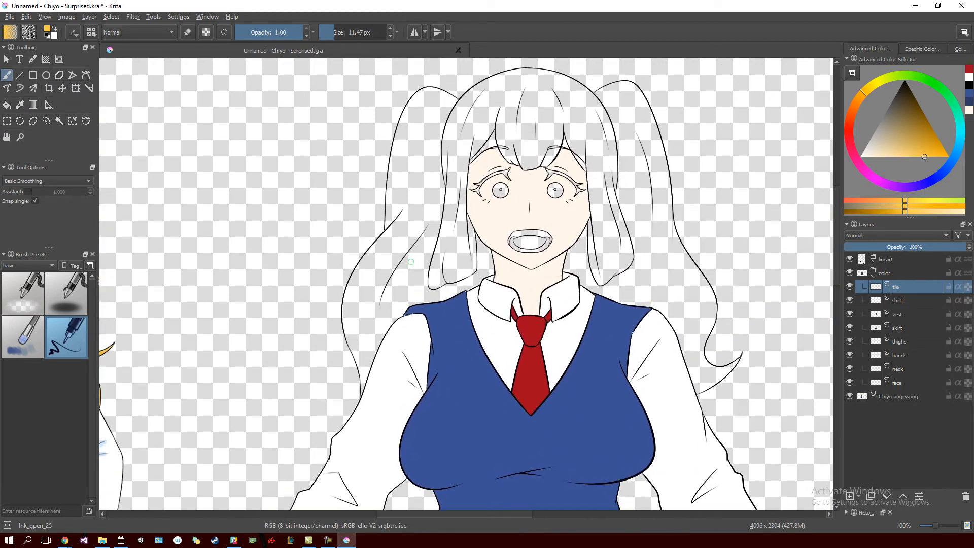
pyautogui.press('f')
pyautogui.click(428, 257)
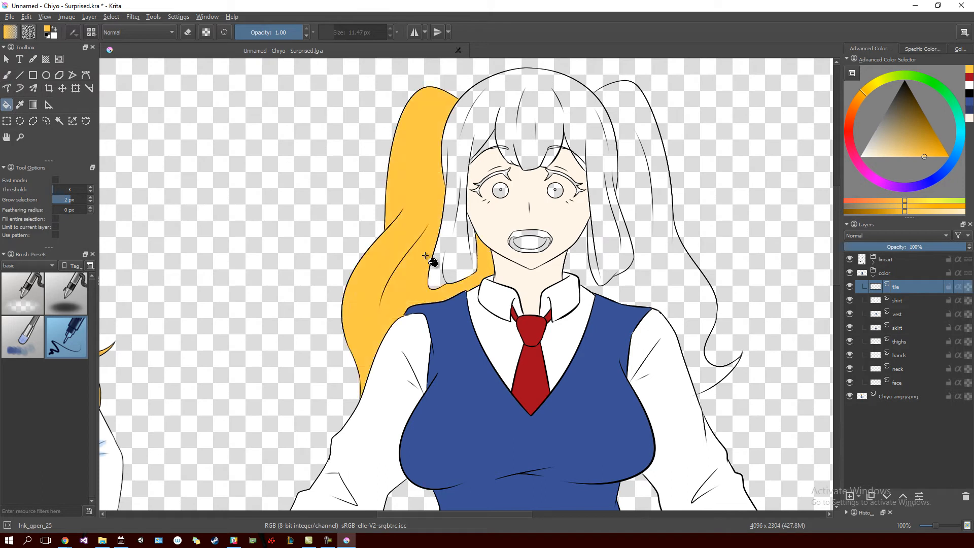
pyautogui.click(649, 268)
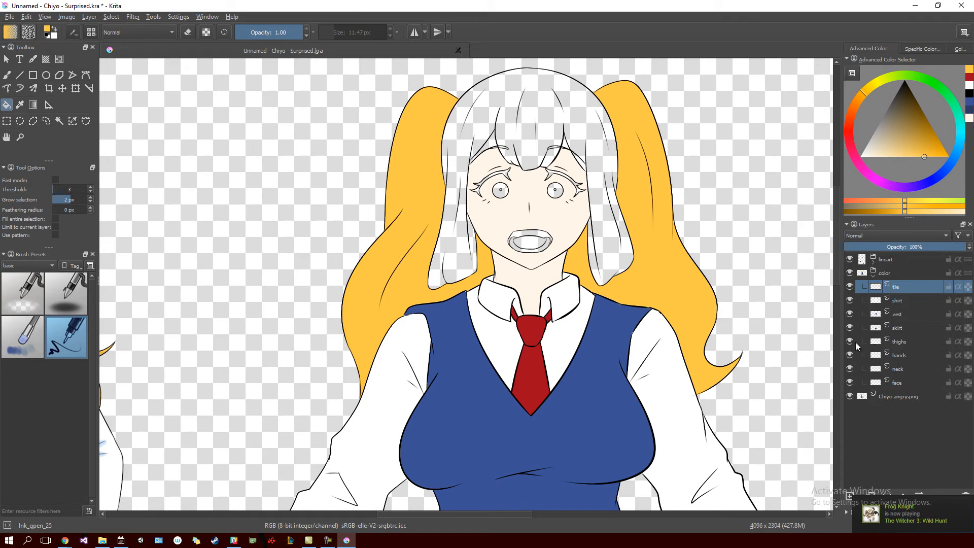
pyautogui.hotkey('ctrl', 'z')
pyautogui.hotkey('ctrl', 'z')
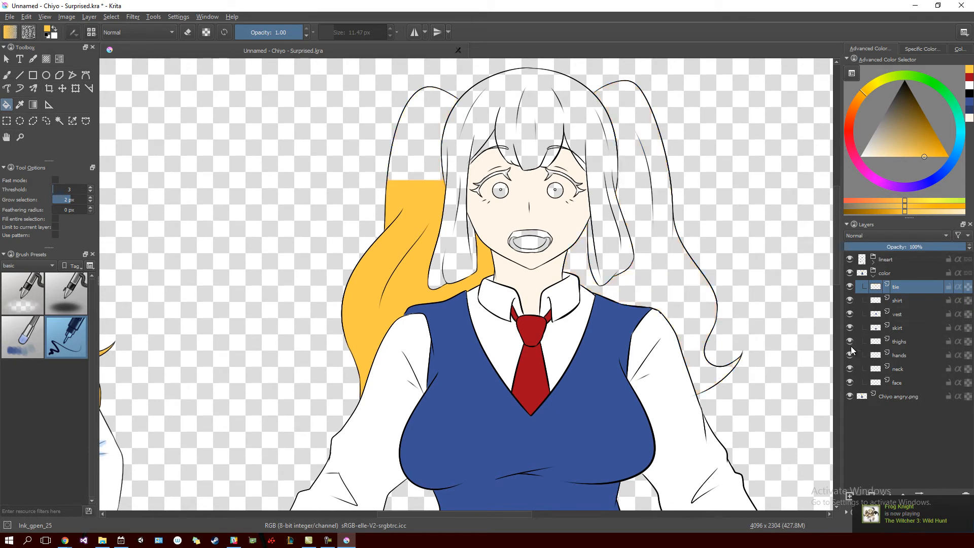
# Add a layer named hair back above the tie layer in the color group.
pyautogui.click(849, 496)
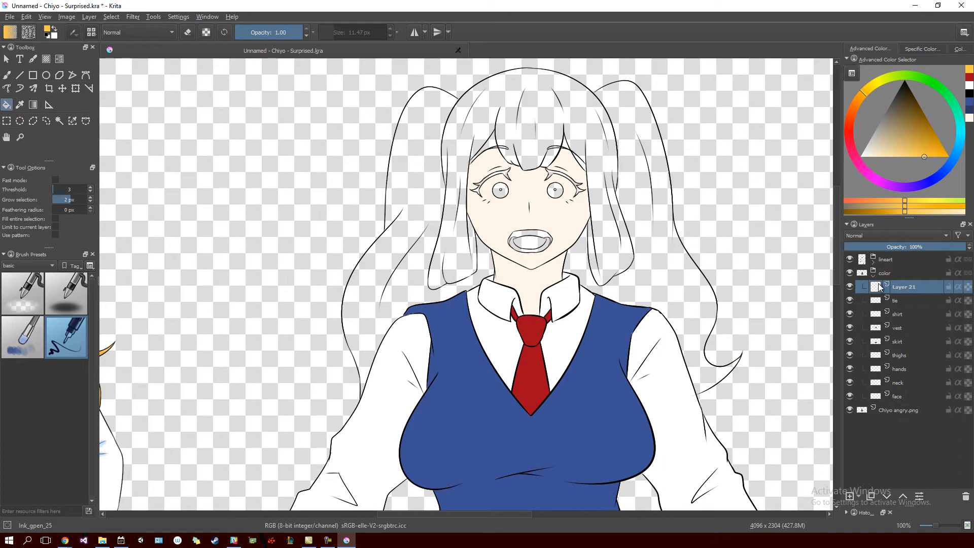
pyautogui.doubleClick(910, 287)
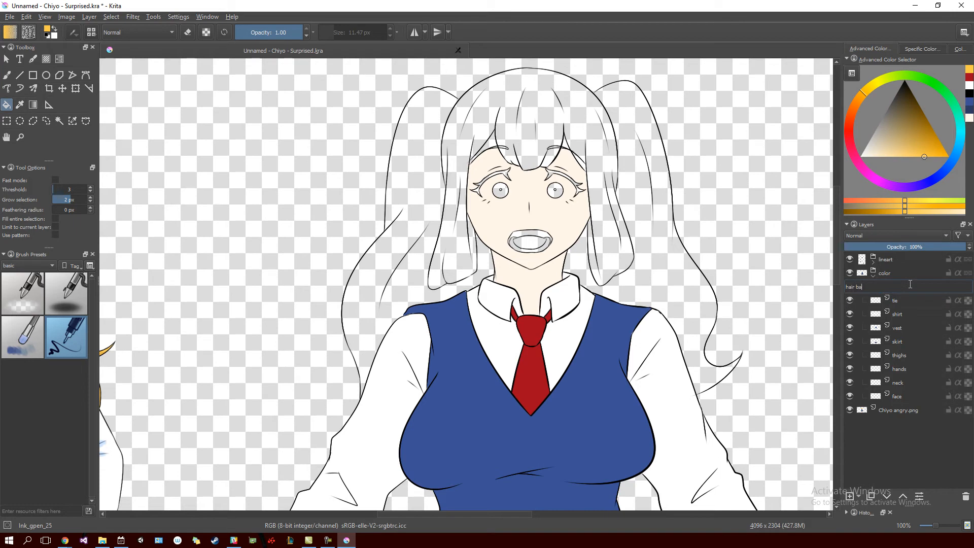
pyautogui.press('Return')
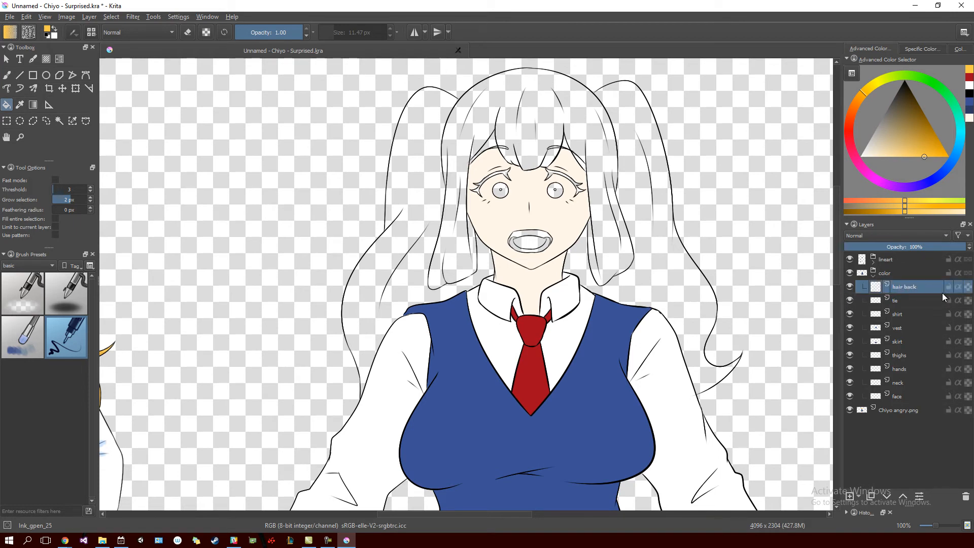
# Fill both side ponytails and the adjoining back hair with the orange-yellow on the hair back layer.
pyautogui.click(419, 269)
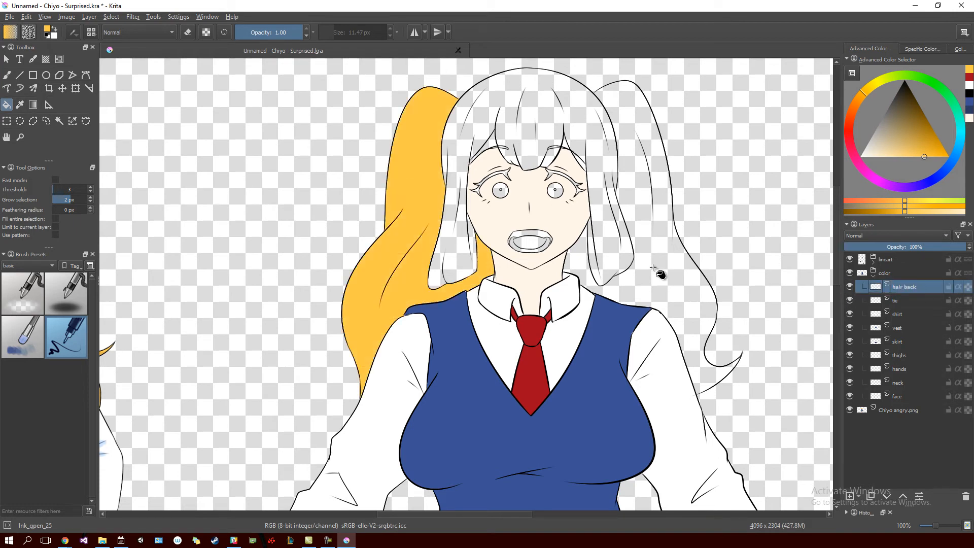
pyautogui.click(654, 281)
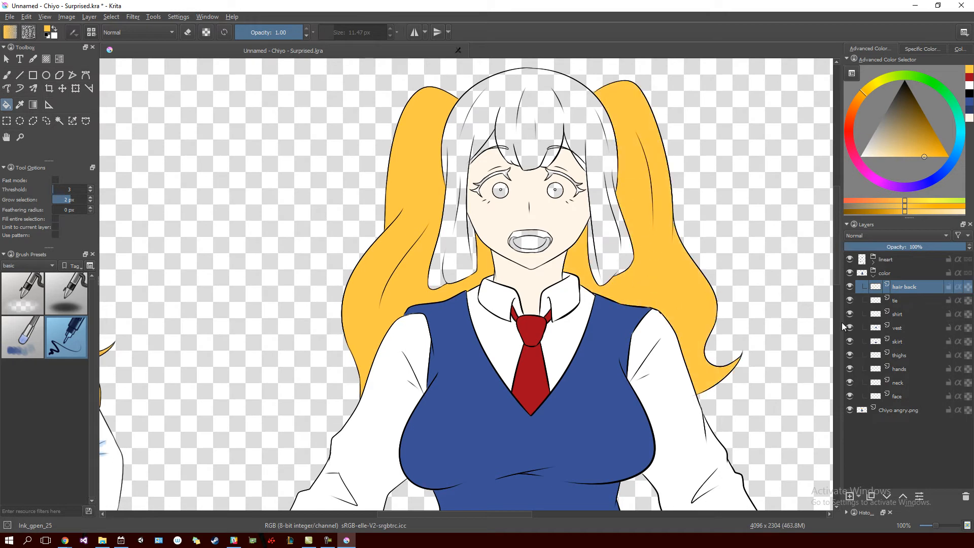
# Add a layer named front hair above hair back and fill the crown, bangs and side locks with the orange-yellow.
pyautogui.click(850, 496)
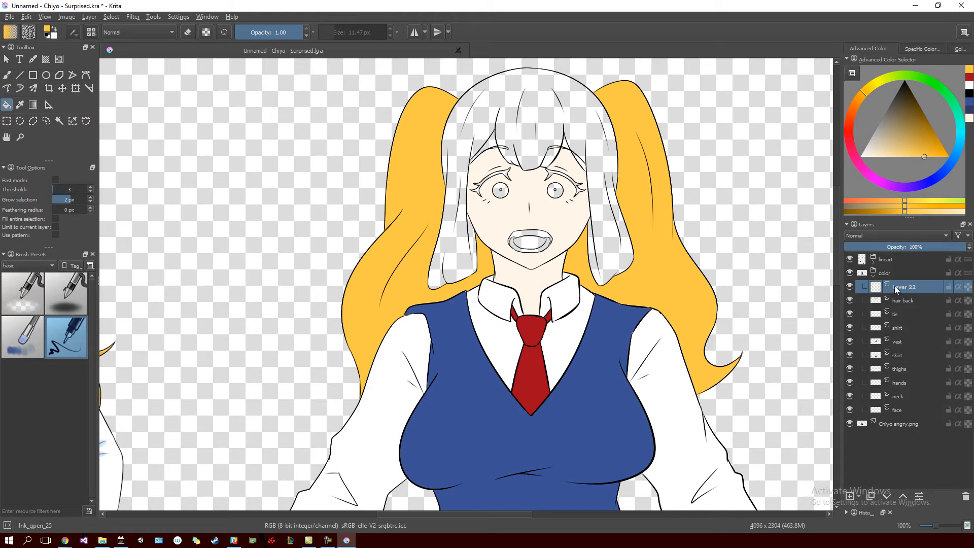
pyautogui.doubleClick(918, 292)
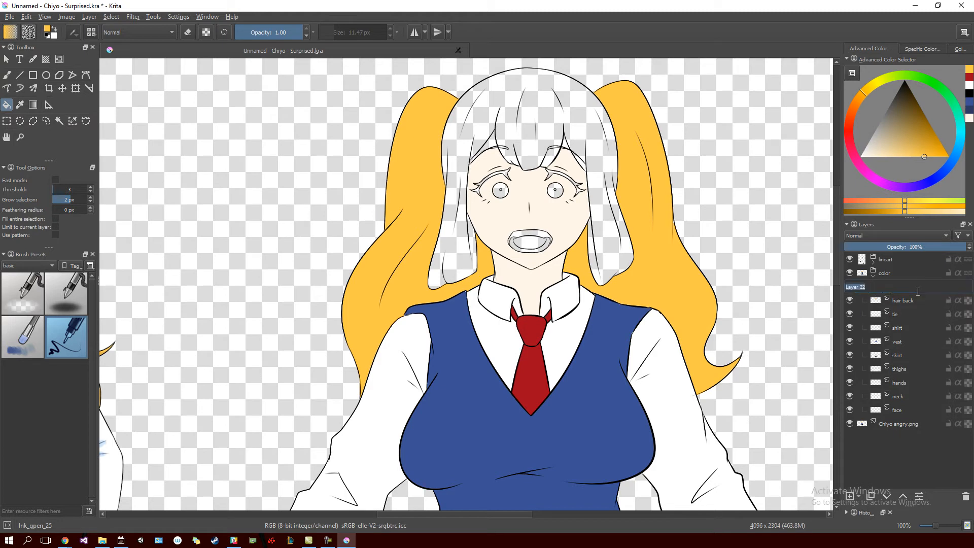
pyautogui.write('front hair')
pyautogui.press('Return')
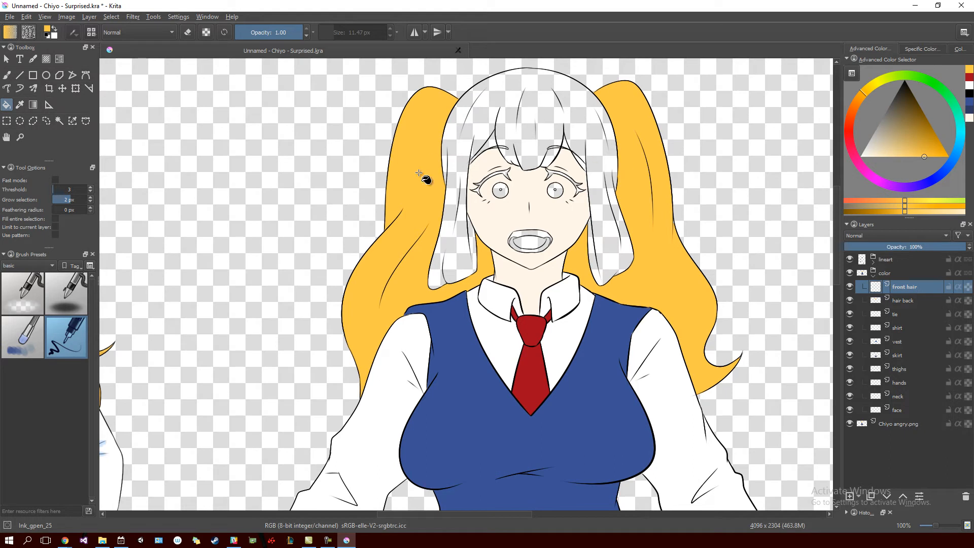
pyautogui.click(483, 128)
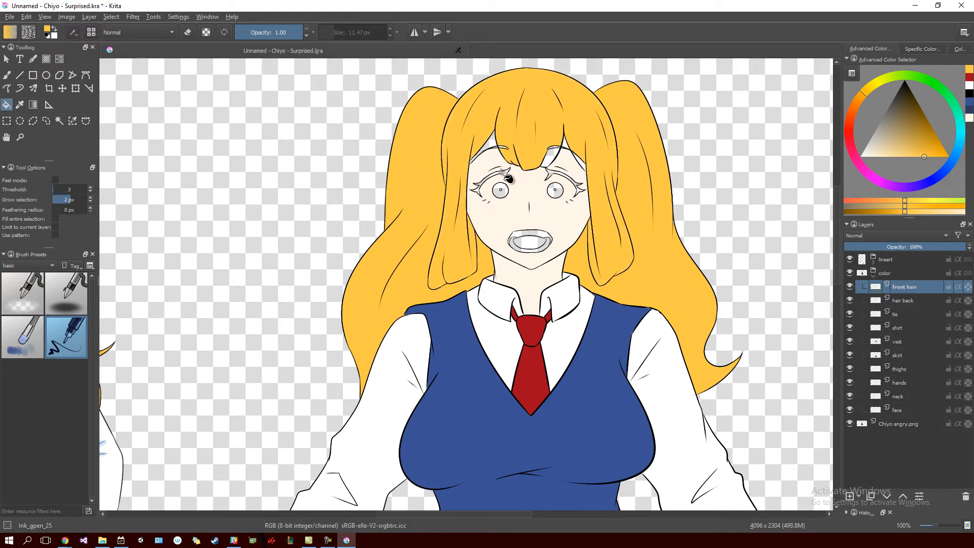
# Fill the unfilled bang strand crossing the eyebrow with the orange-yellow on the front hair layer.
pyautogui.press('+')
pyautogui.press('+')
pyautogui.scroll(3, 508, 177)
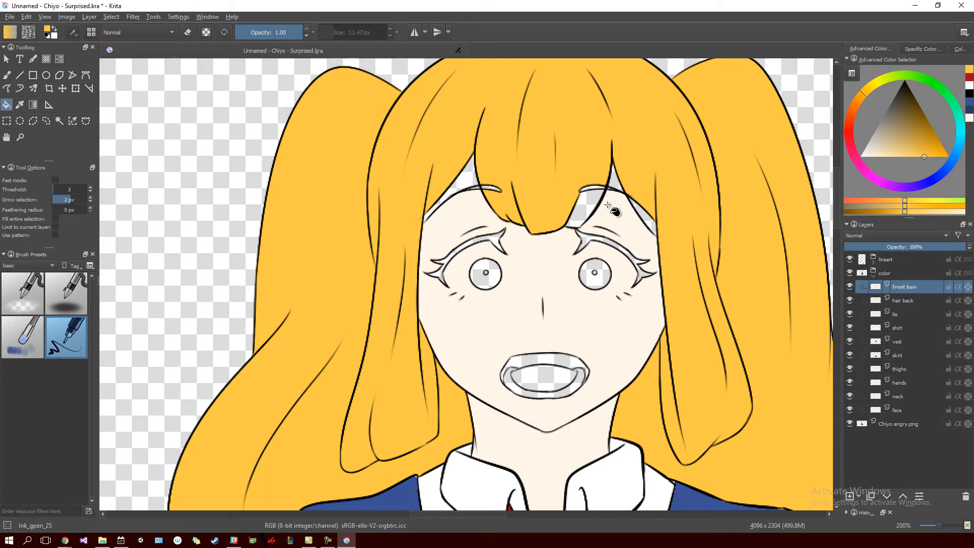
pyautogui.click(586, 203)
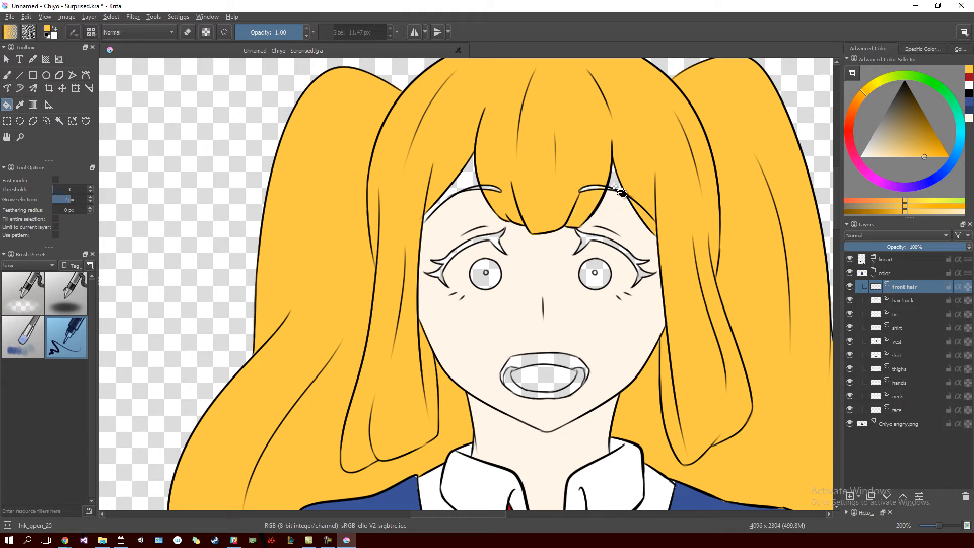
# Sample the skin tone, move the neck layer below face, and fill the bare forehead gaps between the bangs on the face layer.
pyautogui.keyDown('ctrl'); pyautogui.click(558, 271); pyautogui.keyUp('ctrl')
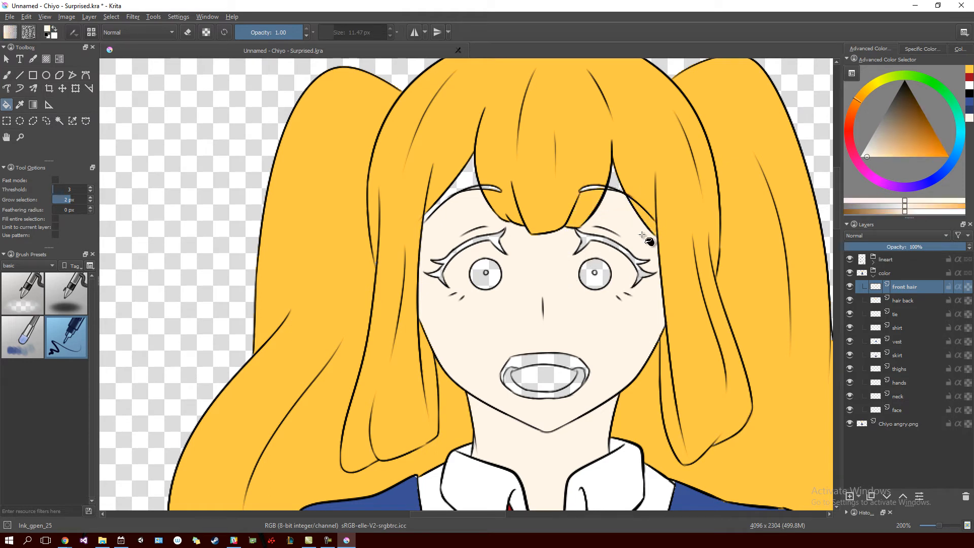
pyautogui.click(906, 413)
pyautogui.moveTo(909, 395); pyautogui.dragTo(910, 415)
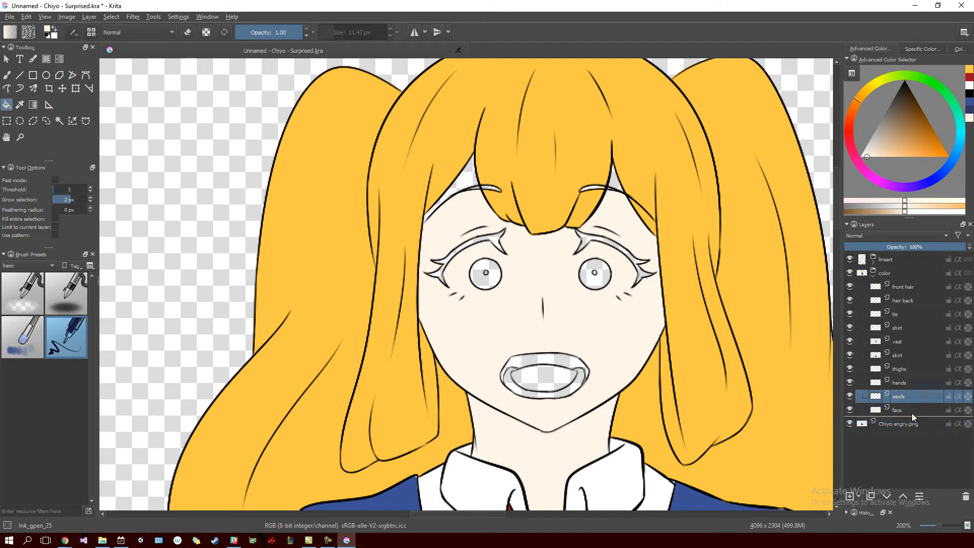
pyautogui.click(906, 401)
pyautogui.click(616, 180)
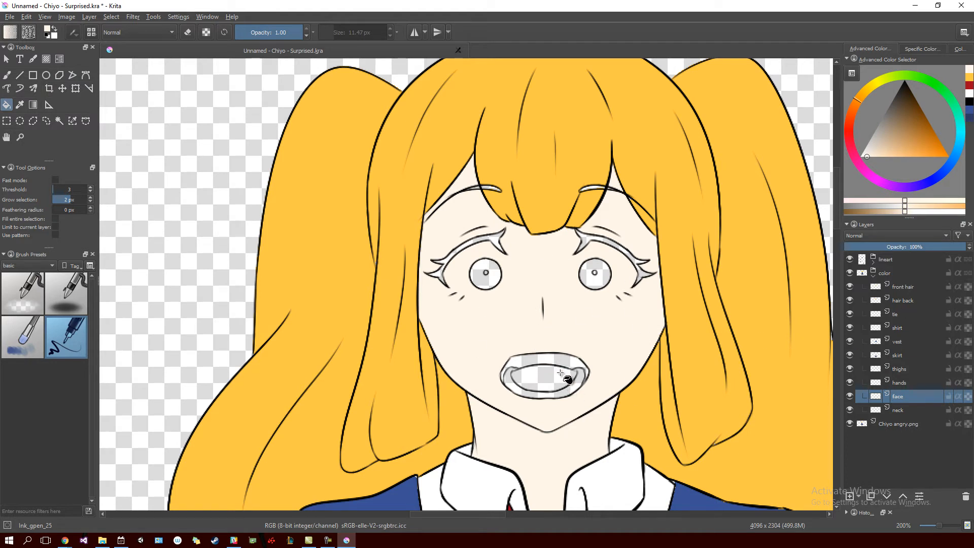
pyautogui.moveTo(577, 394); pyautogui.dragTo(665, 151)
pyautogui.moveTo(662, 333); pyautogui.dragTo(576, 315)
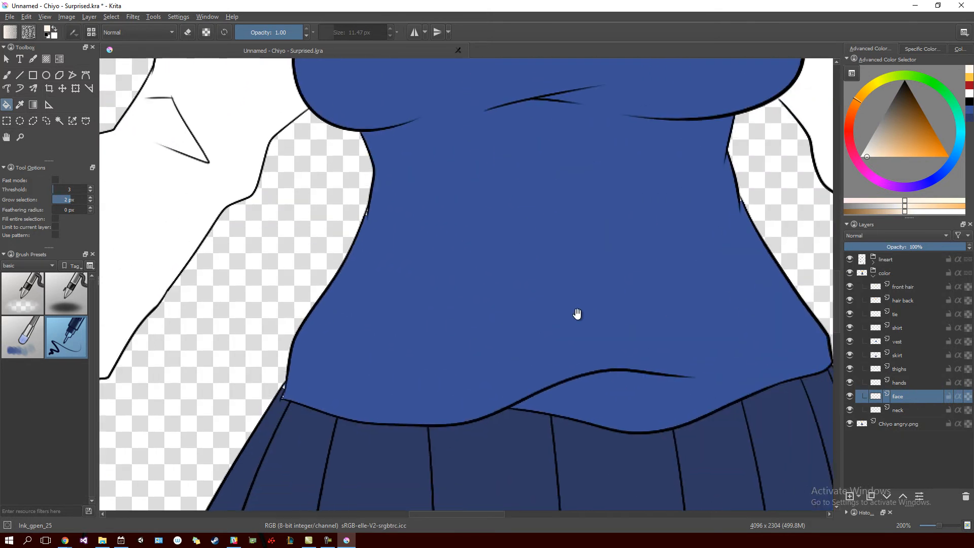
pyautogui.moveTo(552, 268); pyautogui.dragTo(493, 354)
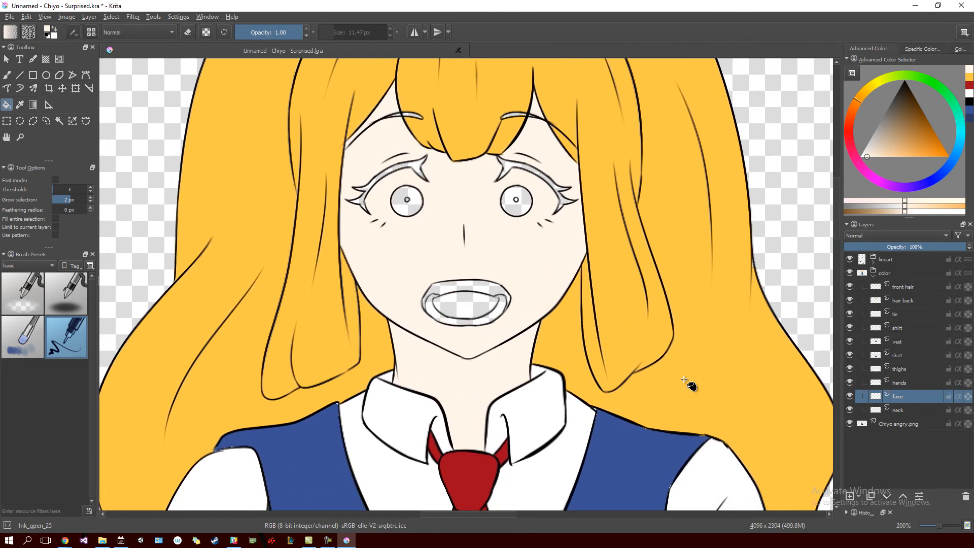
# Add a layer named mouth at the bottom of the color group, below the neck layer.
pyautogui.click(850, 496)
pyautogui.moveTo(909, 394); pyautogui.dragTo(912, 432)
pyautogui.click(906, 402)
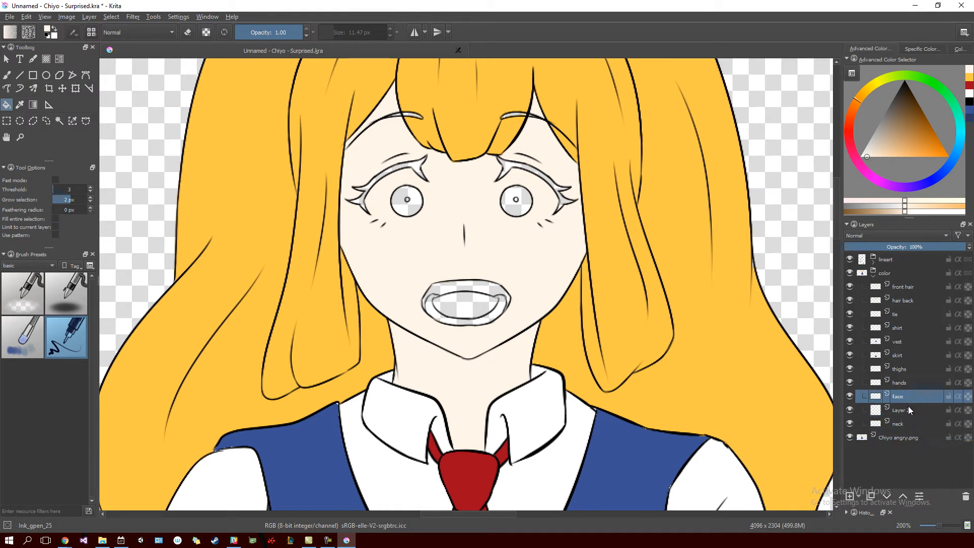
pyautogui.moveTo(906, 412); pyautogui.dragTo(907, 434)
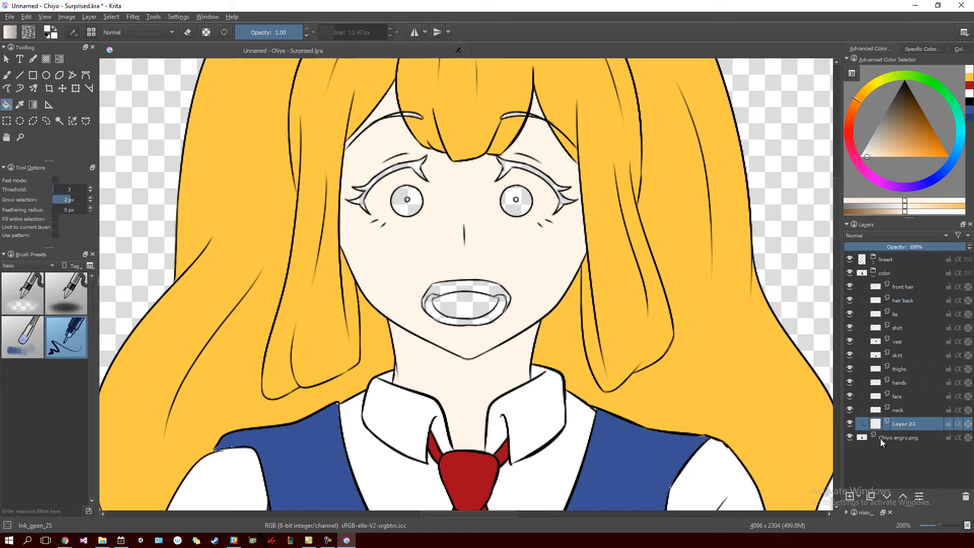
pyautogui.doubleClick(911, 426)
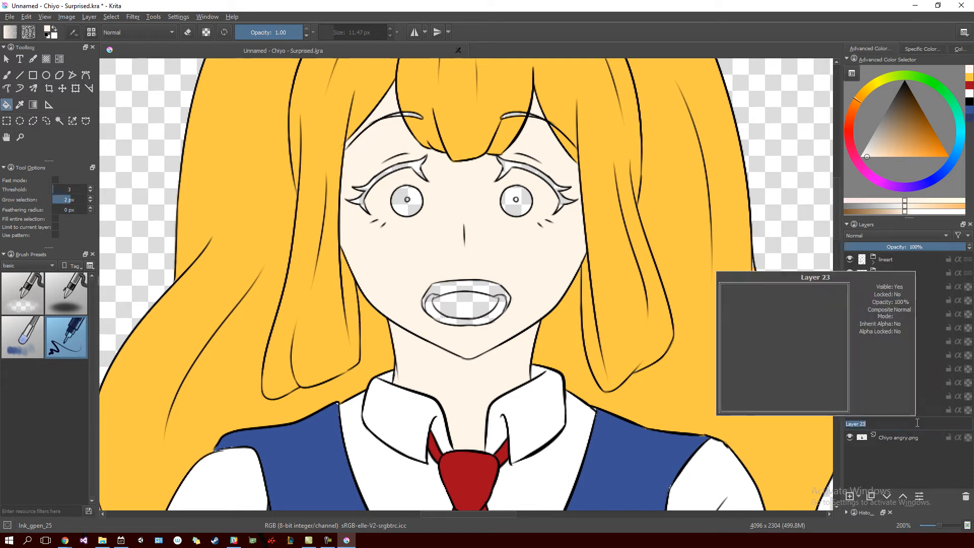
pyautogui.write('mo')
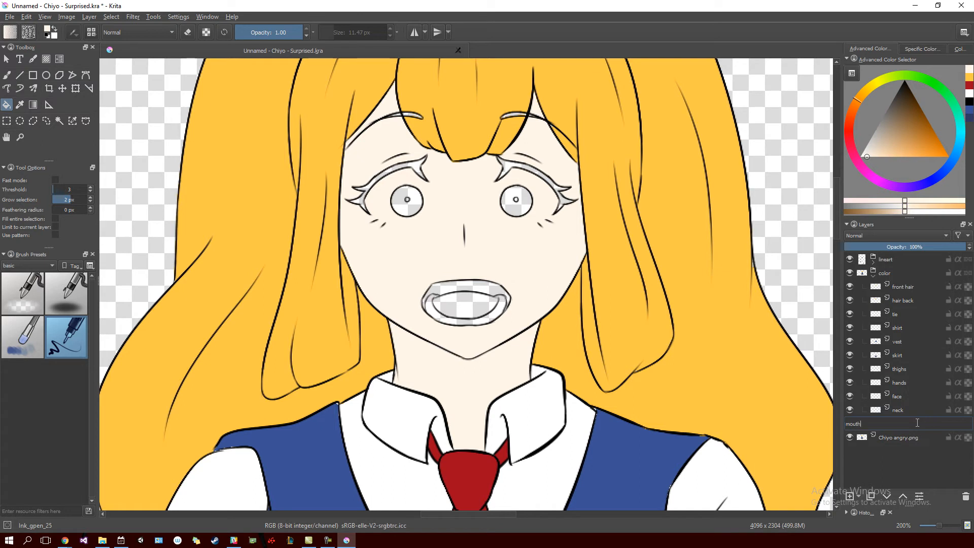
pyautogui.write('uth')
pyautogui.press('Return')
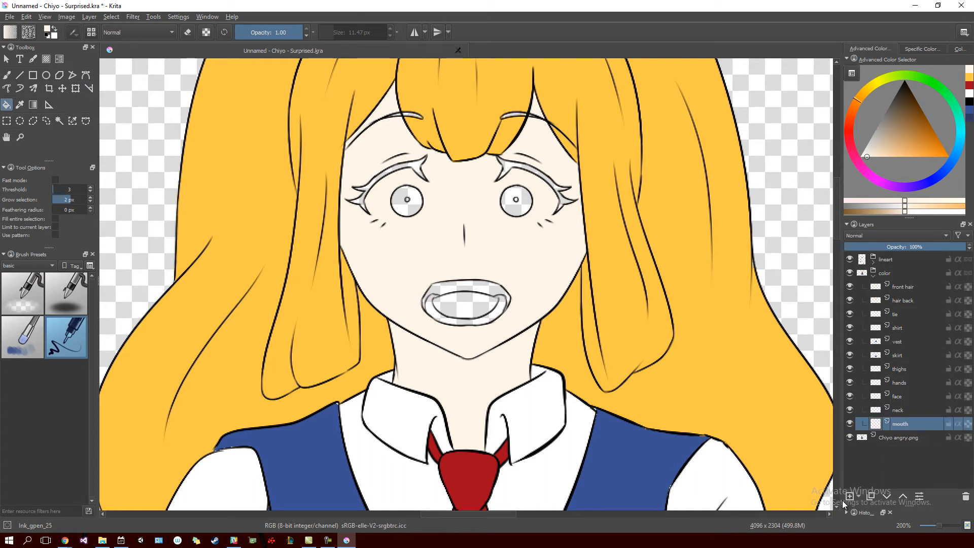
# Add a layer named tounge directly above the mouth layer.
pyautogui.click(850, 495)
pyautogui.doubleClick(899, 424)
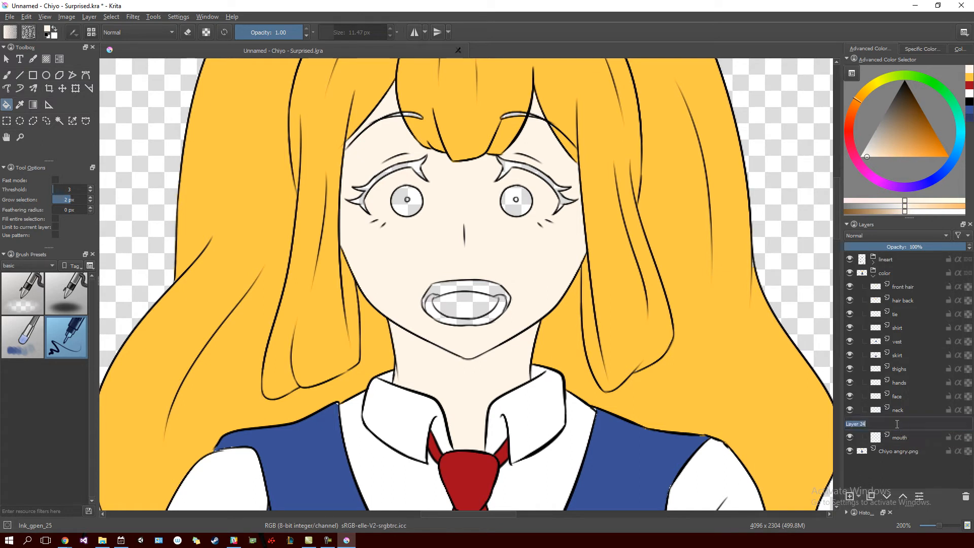
pyautogui.write('tounge')
pyautogui.press('Return')
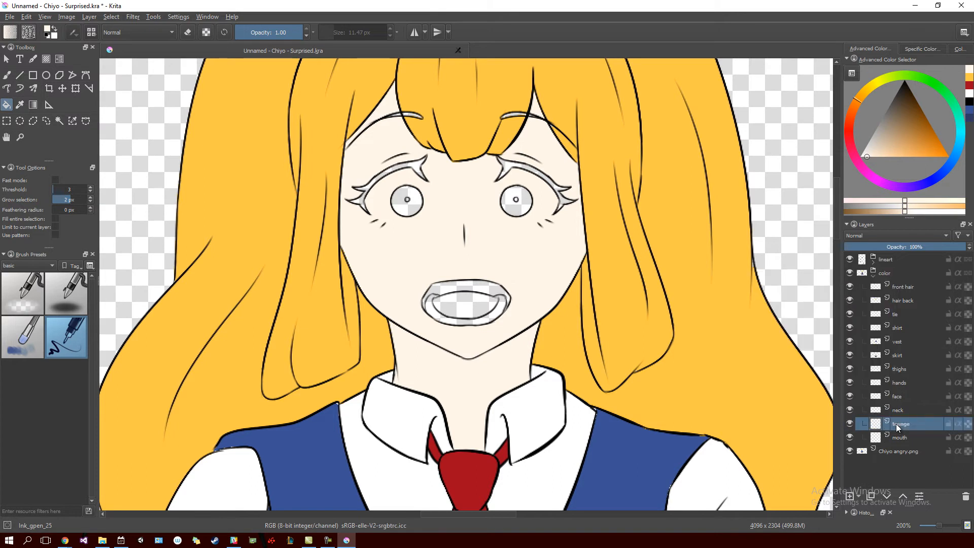
# Add a layer named teeth directly above the tounge layer.
pyautogui.click(849, 497)
pyautogui.doubleClick(906, 421)
pyautogui.write('teeth')
pyautogui.press('Return')
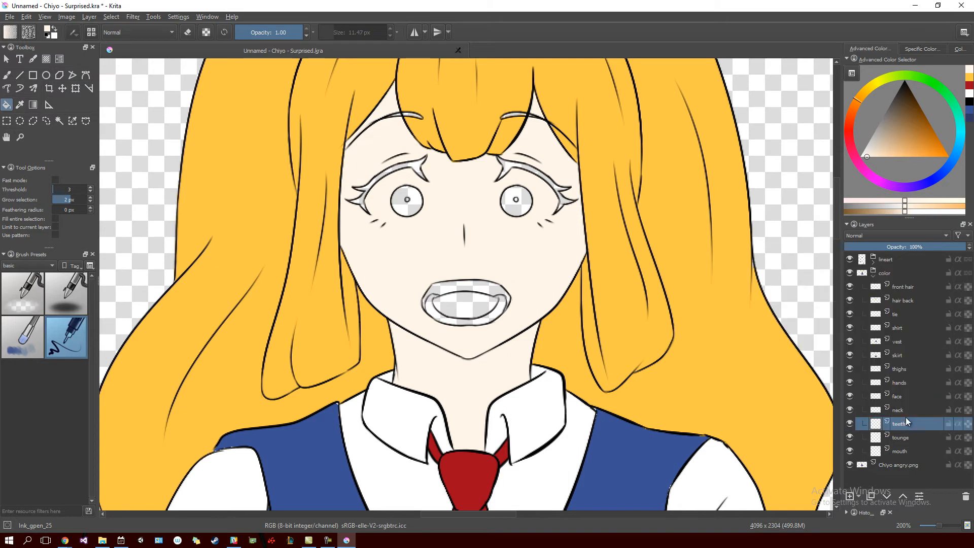
# Sample the white from the shirt collar and fill the lower row of teeth on the teeth layer.
pyautogui.keyDown('ctrl'); pyautogui.click(542, 399); pyautogui.keyUp('ctrl')
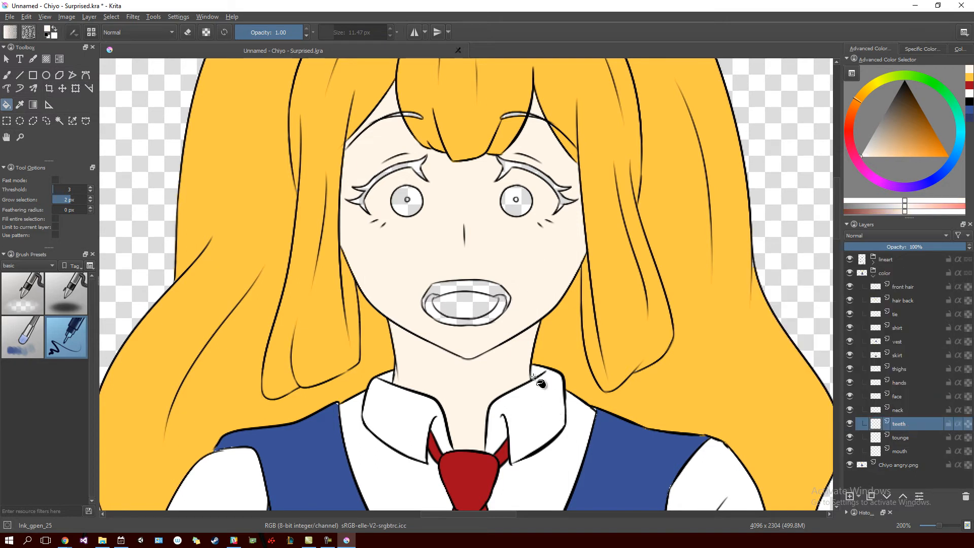
pyautogui.keyDown('ctrl'); pyautogui.scroll(1, 487, 297); pyautogui.keyUp('ctrl')
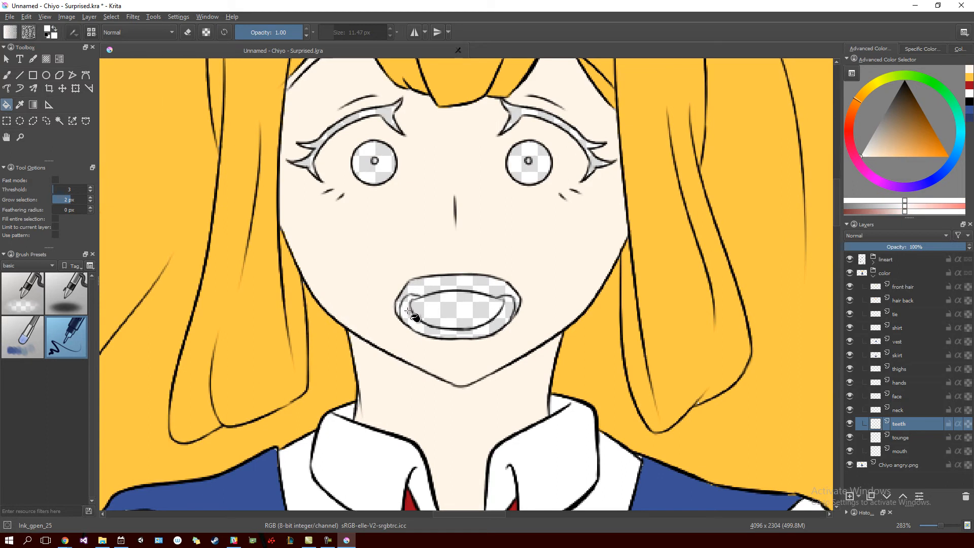
pyautogui.click(426, 328)
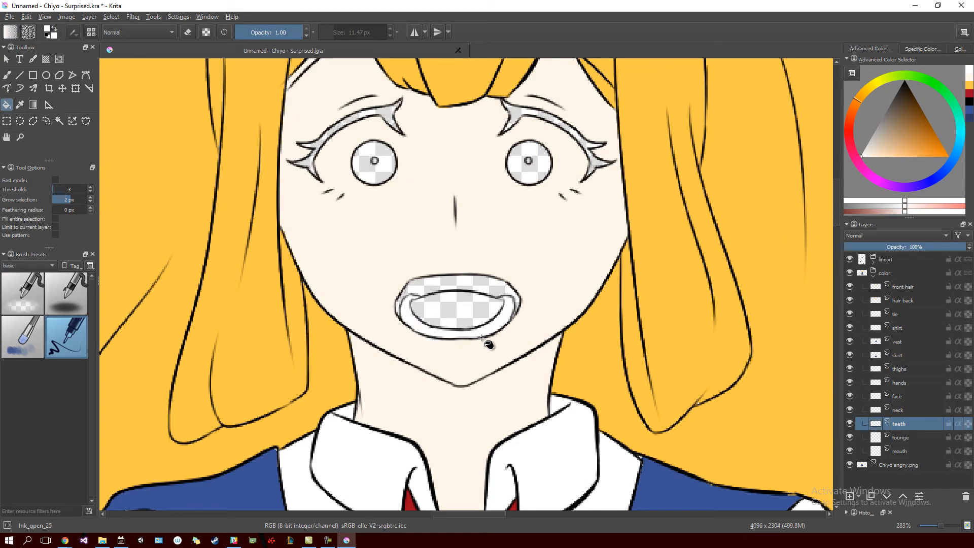
# Sample the tie's red, lighten it to a pinkish red, and fill the tongue on the tounge layer.
pyautogui.click(907, 438)
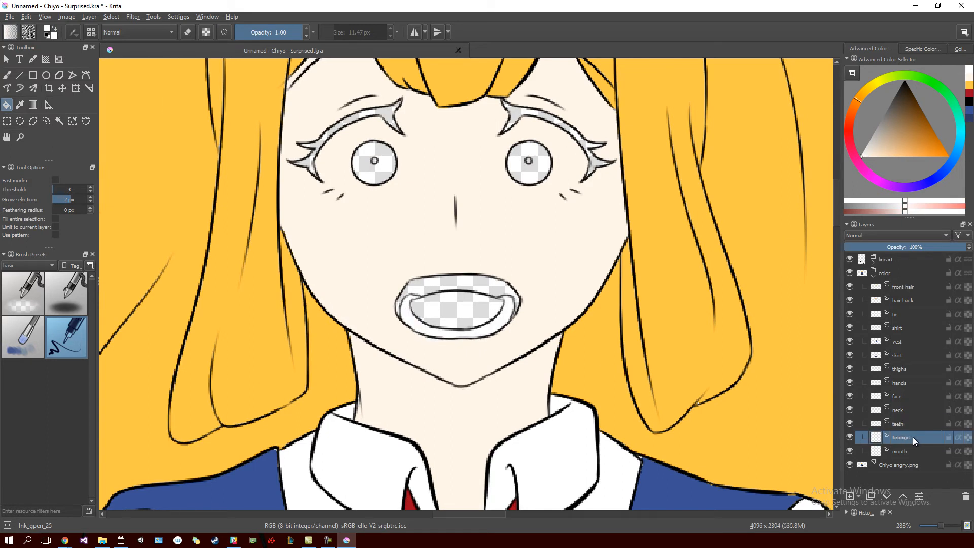
pyautogui.scroll(-10, 512, 330)
pyautogui.moveTo(294, 261); pyautogui.dragTo(435, 255)
pyautogui.scroll(10, 579, 282)
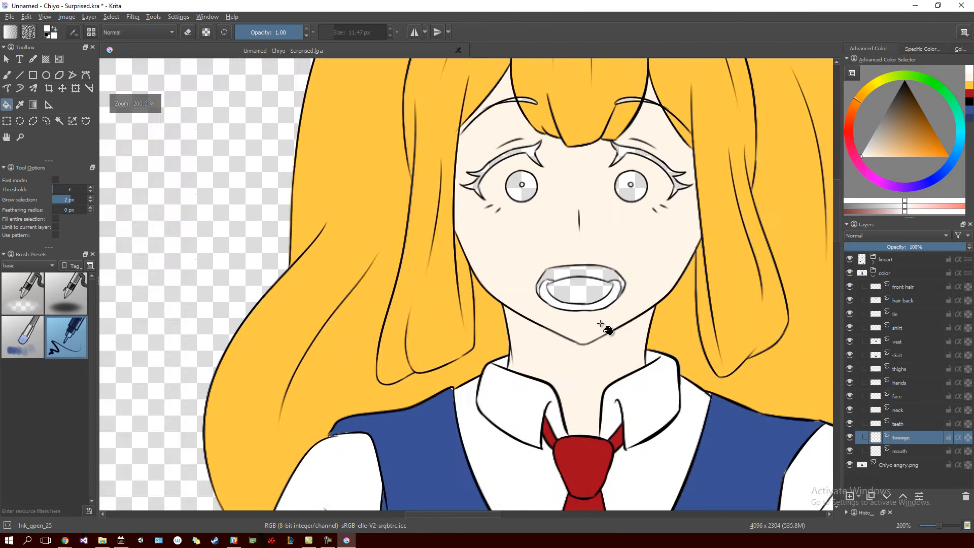
pyautogui.keyDown('ctrl'); pyautogui.click(599, 451); pyautogui.keyUp('ctrl')
pyautogui.moveTo(629, 290); pyautogui.dragTo(771, 231)
pyautogui.moveTo(920, 130); pyautogui.dragTo(917, 150)
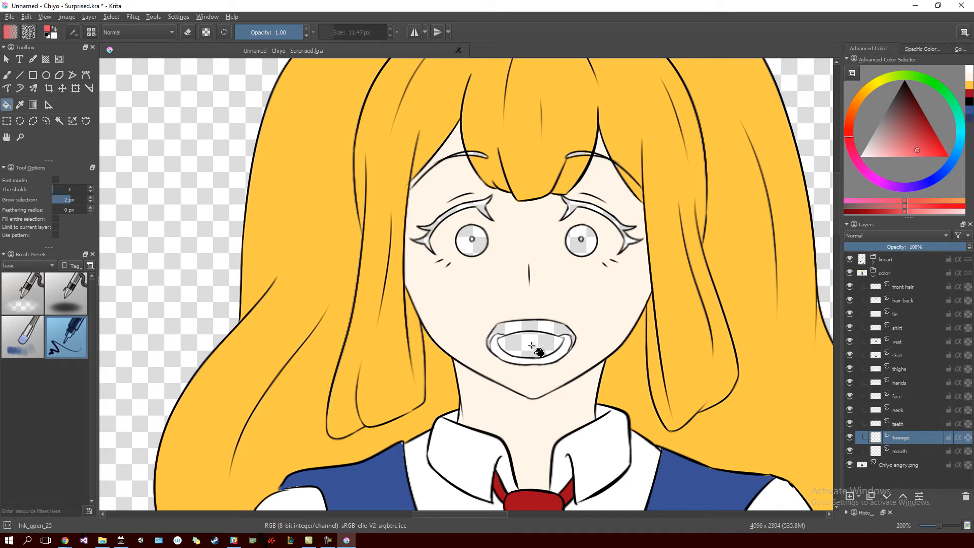
pyautogui.click(532, 342)
pyautogui.scroll(5, 530, 341)
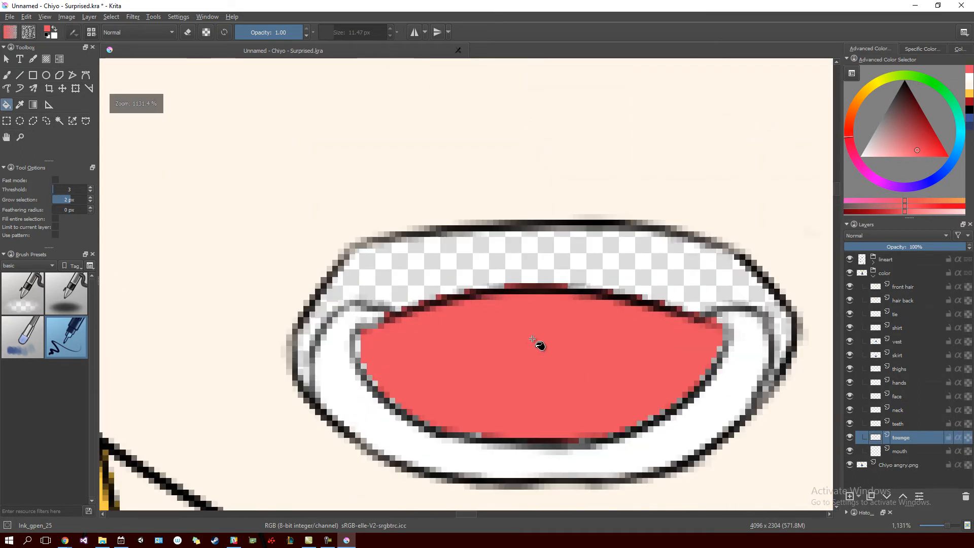
pyautogui.scroll(-3, 538, 337)
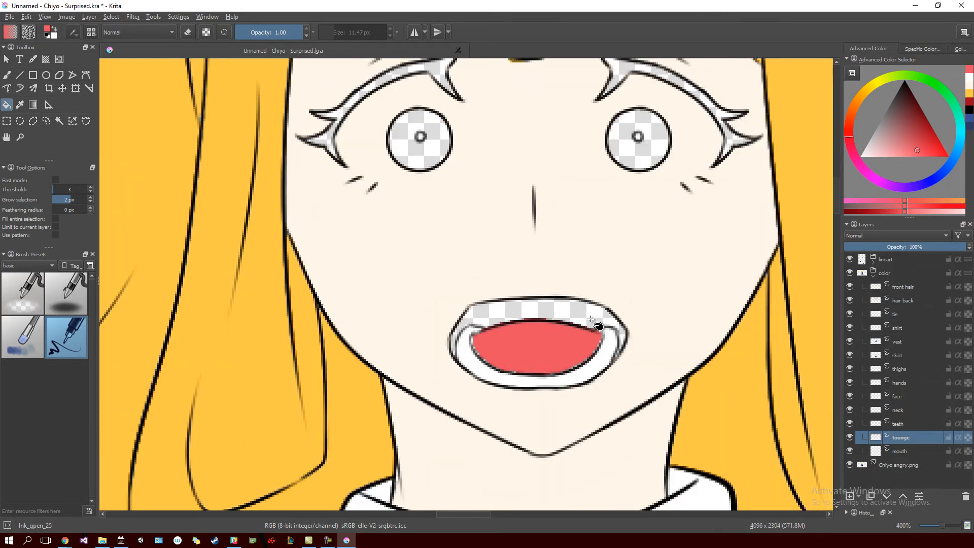
# Choose a darker red and fill the mouth cavity above the tongue with it on the tounge layer.
pyautogui.moveTo(929, 142); pyautogui.dragTo(931, 133)
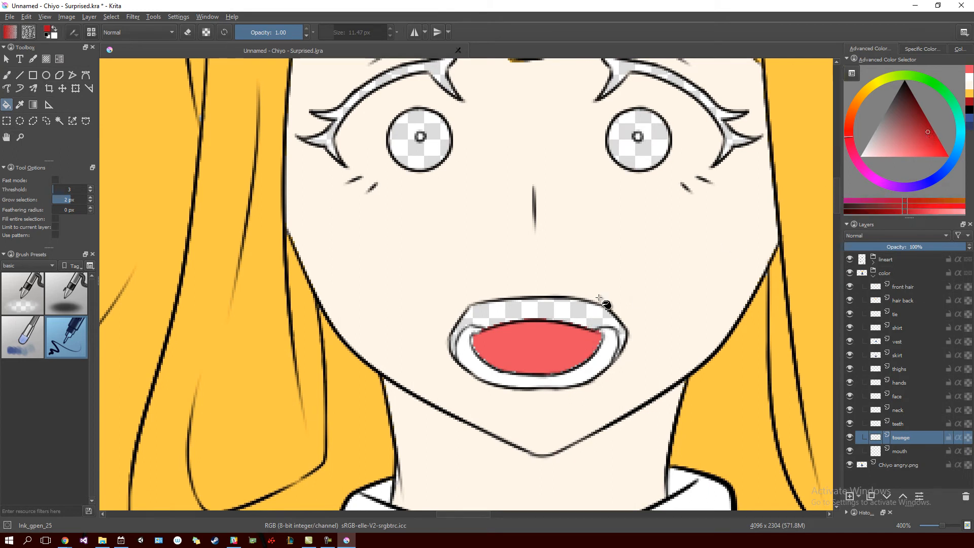
pyautogui.click(569, 316)
# Examine the mouth's fills and edges up close and against the whole face.
pyautogui.scroll(-6, 622, 327)
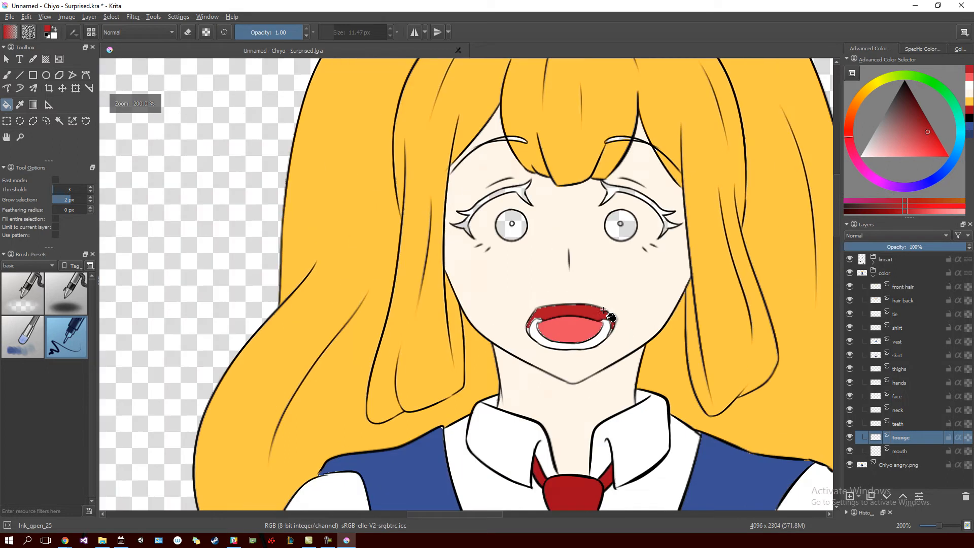
pyautogui.scroll(6, 613, 319)
pyautogui.scroll(-1, 611, 317)
pyautogui.scroll(1, 616, 335)
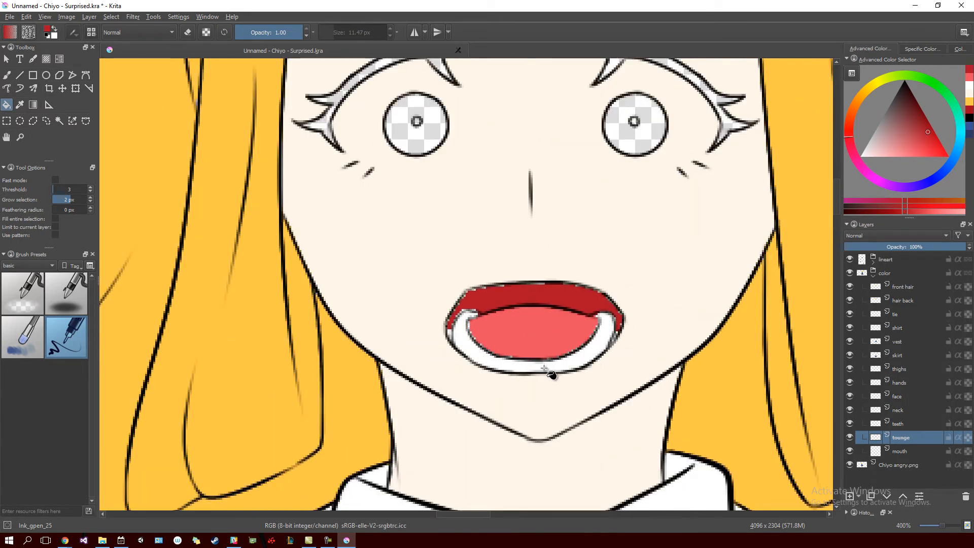
pyautogui.scroll(-3, 573, 317)
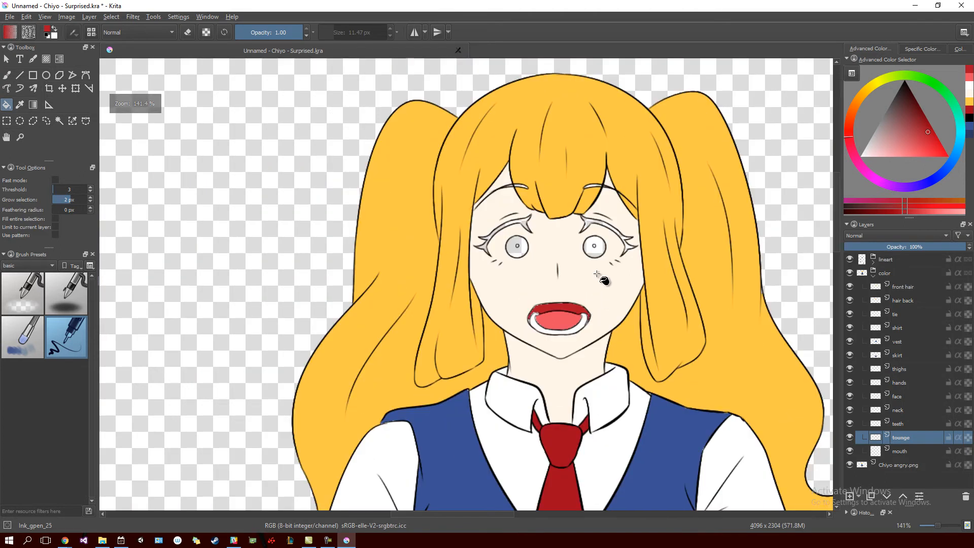
pyautogui.scroll(5, 549, 312)
pyautogui.scroll(1, 549, 310)
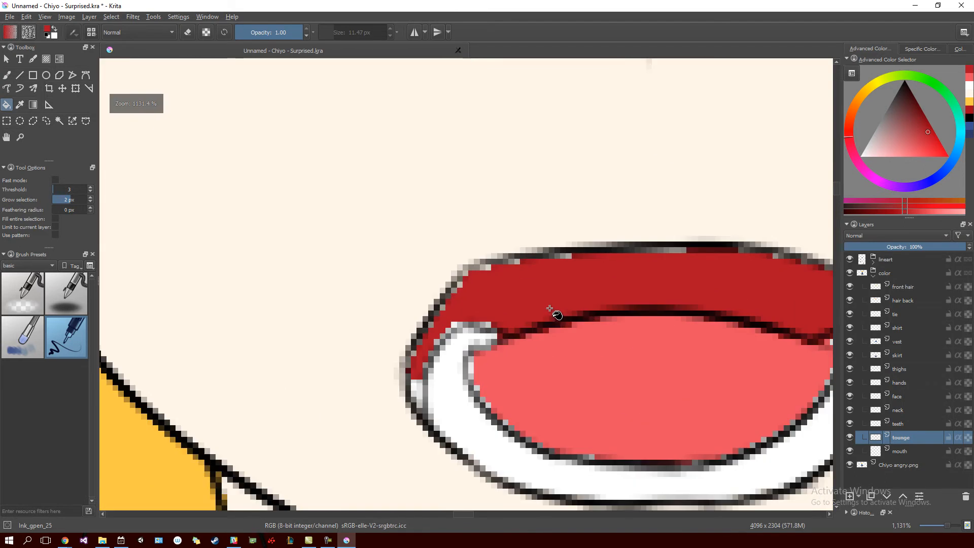
pyautogui.scroll(-4, 550, 308)
pyautogui.moveTo(531, 132); pyautogui.dragTo(513, 236)
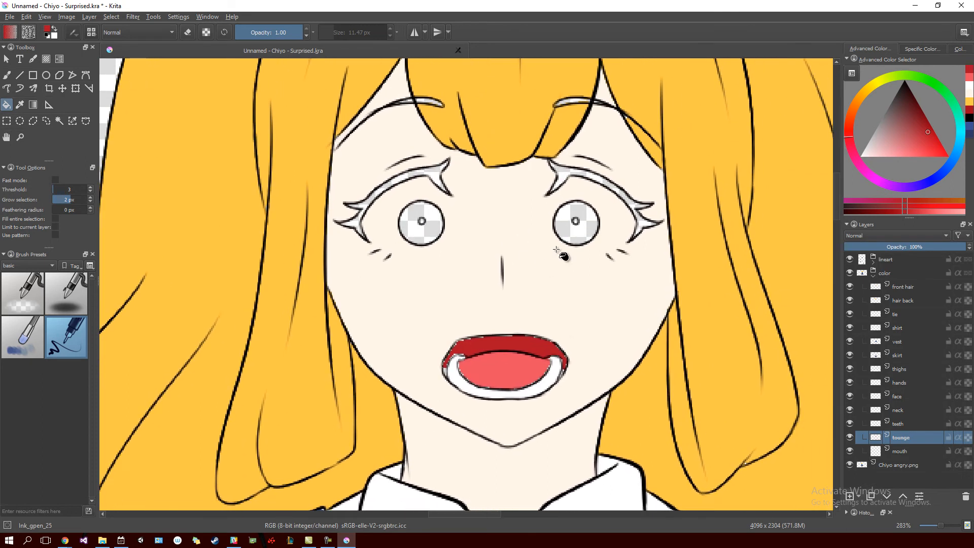
# Sample the light blue from the angry reference character's iris and return to the surprised character's face.
pyautogui.scroll(-2, 486, 313)
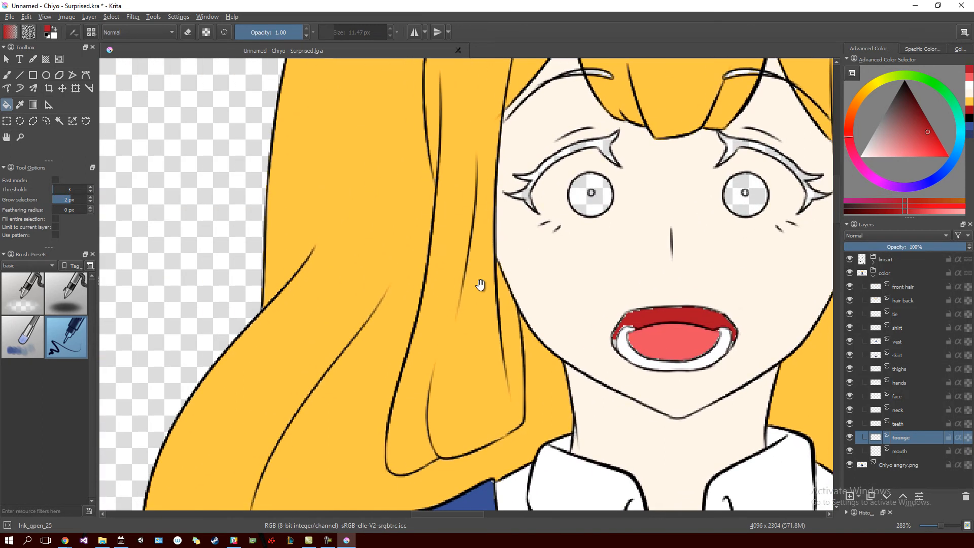
pyautogui.scroll(-1, 550, 261)
pyautogui.moveTo(396, 257); pyautogui.dragTo(507, 276)
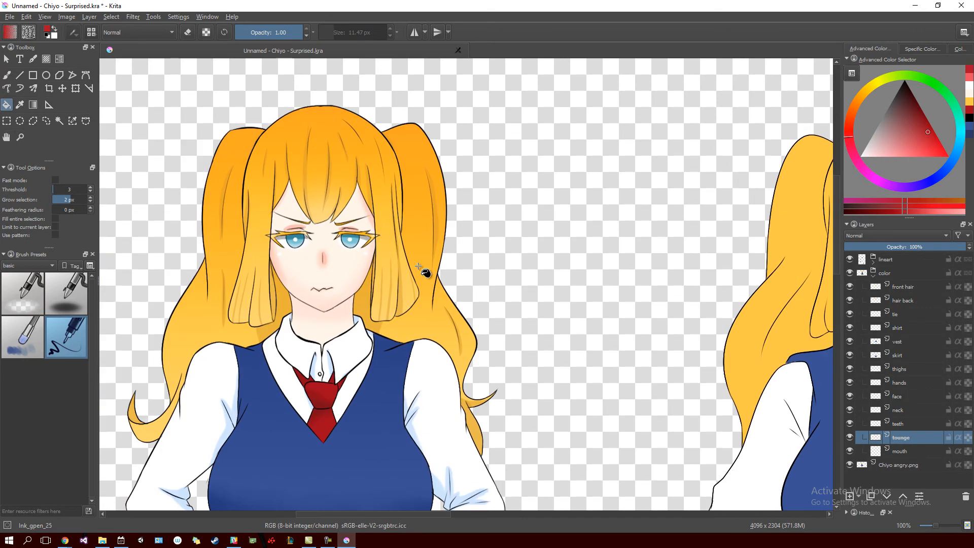
pyautogui.scroll(4, 367, 234)
pyautogui.scroll(3, 368, 234)
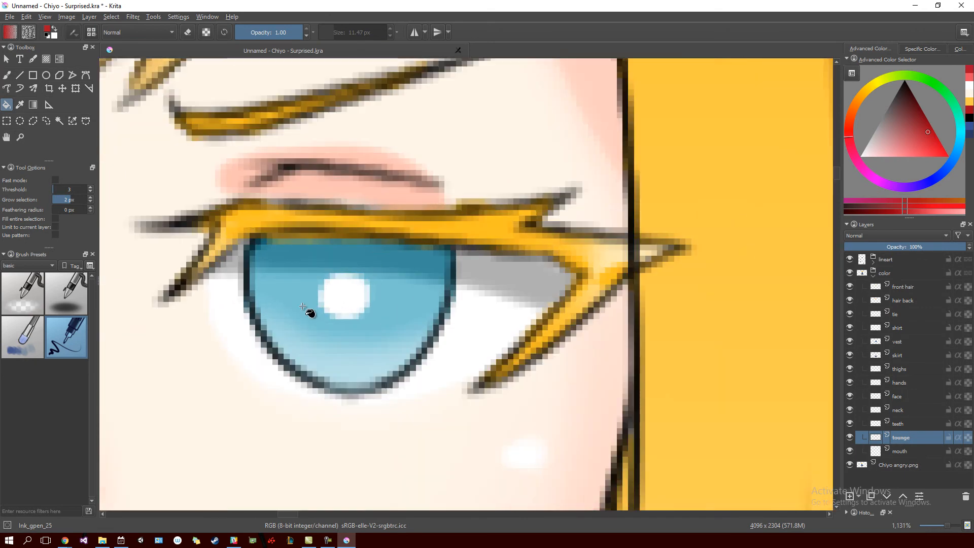
pyautogui.keyDown('ctrl'); pyautogui.click(293, 292); pyautogui.keyUp('ctrl')
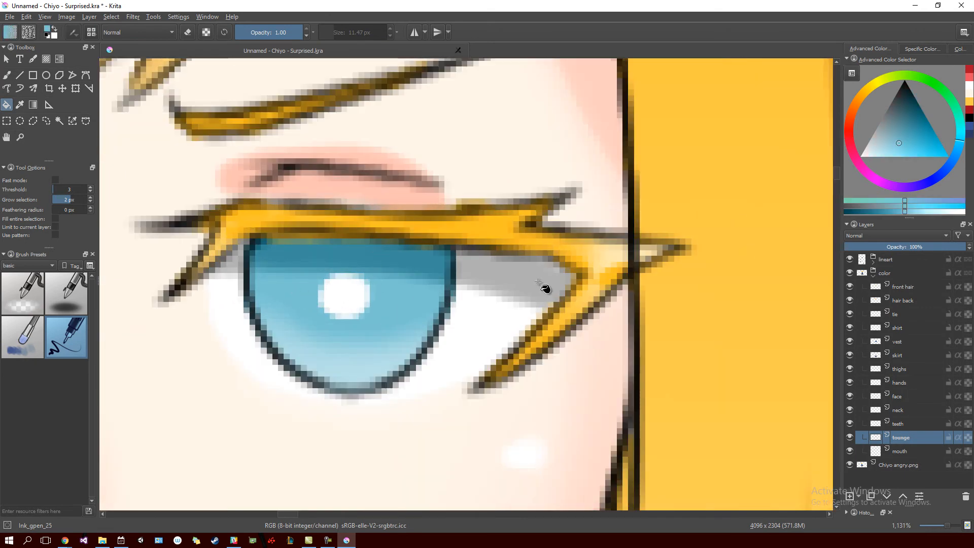
pyautogui.scroll(-5, 472, 289)
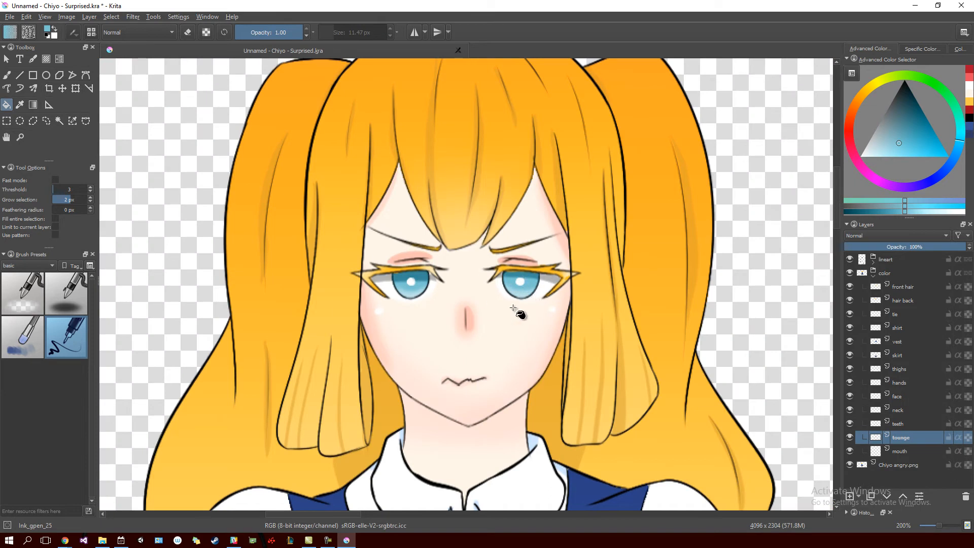
pyautogui.moveTo(649, 279)
pyautogui.mouseDown()
pyautogui.moveTo(583, 274)
pyautogui.moveTo(592, 261)
pyautogui.moveTo(439, 311)
pyautogui.moveTo(314, 312)
pyautogui.moveTo(287, 328)
pyautogui.mouseUp()
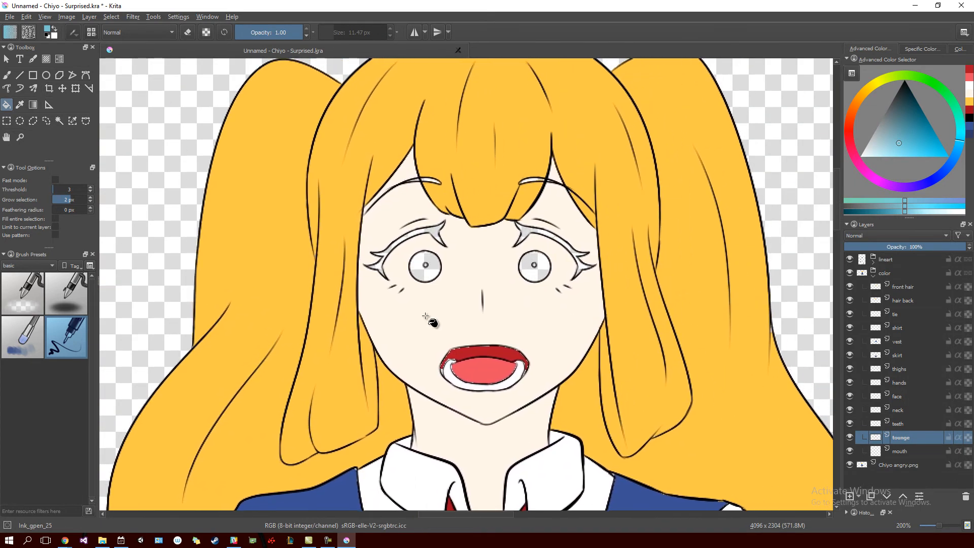
# Expand the lineart group and toggle its layers' visibility to find the one that holds the eye outlines.
pyautogui.scroll(8, 441, 271)
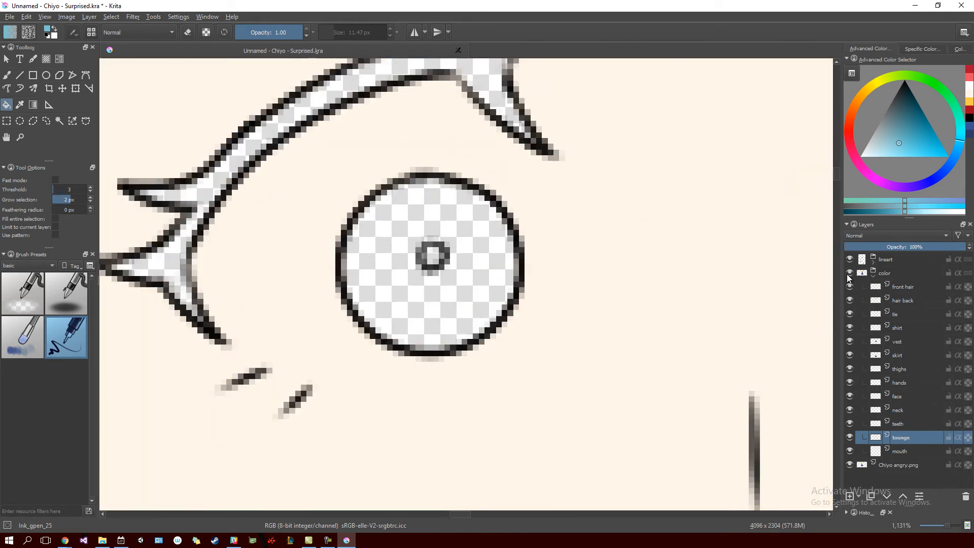
pyautogui.click(902, 260)
pyautogui.click(872, 263)
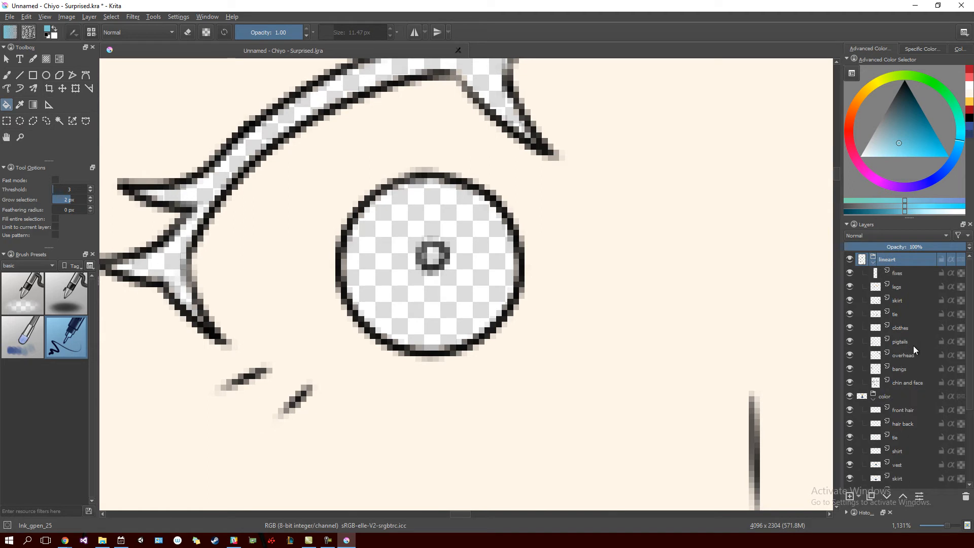
pyautogui.click(908, 272)
pyautogui.click(851, 273)
pyautogui.click(852, 272)
pyautogui.click(851, 300)
pyautogui.click(851, 302)
pyautogui.click(852, 314)
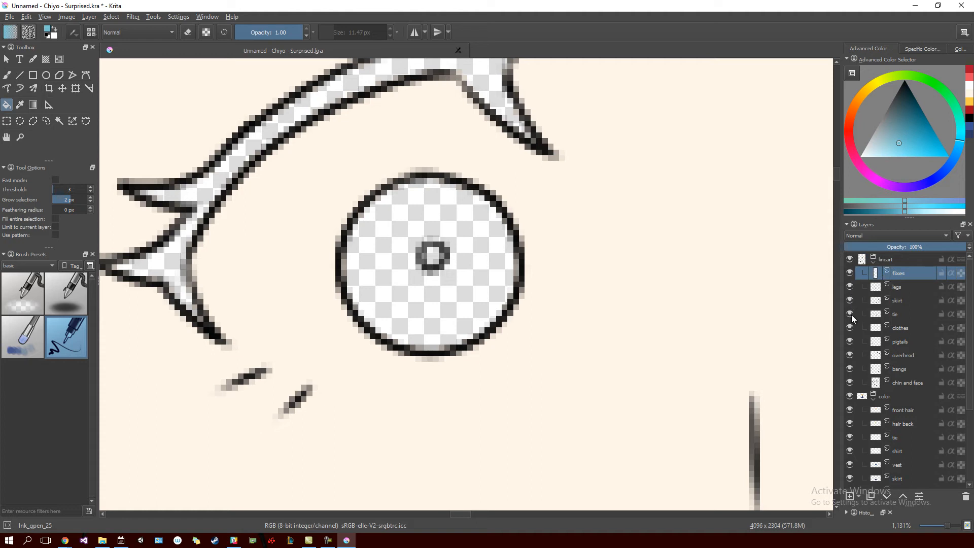
pyautogui.click(848, 328)
pyautogui.click(848, 329)
pyautogui.click(852, 340)
pyautogui.click(850, 341)
pyautogui.click(850, 383)
pyautogui.click(850, 383)
# Erase the small inner circles from both eyes on the chin and face line art layer with the 50 px eraser.
pyautogui.press('b')
pyautogui.press('e')
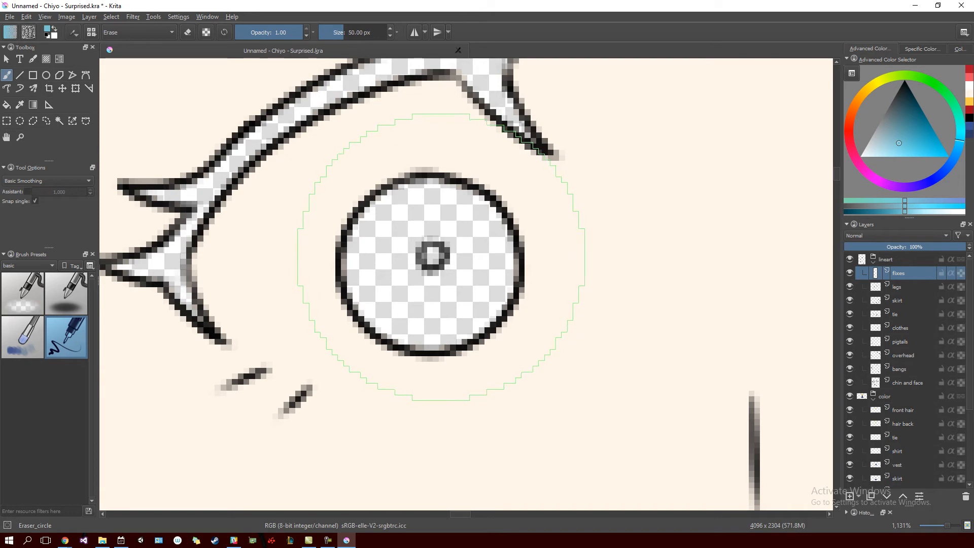
pyautogui.click(924, 389)
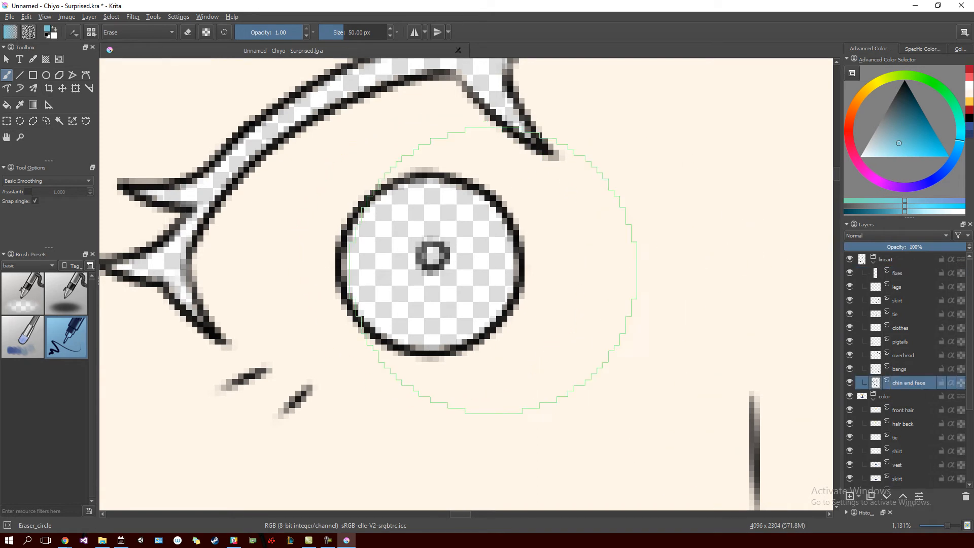
pyautogui.click(447, 262)
pyautogui.hscroll(10, 548, 296)
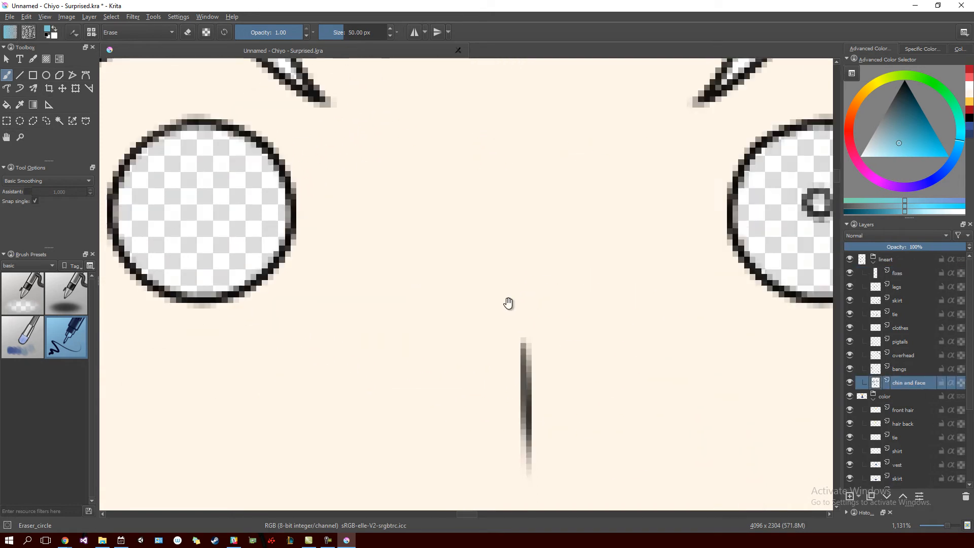
pyautogui.scroll(-8, 485, 248)
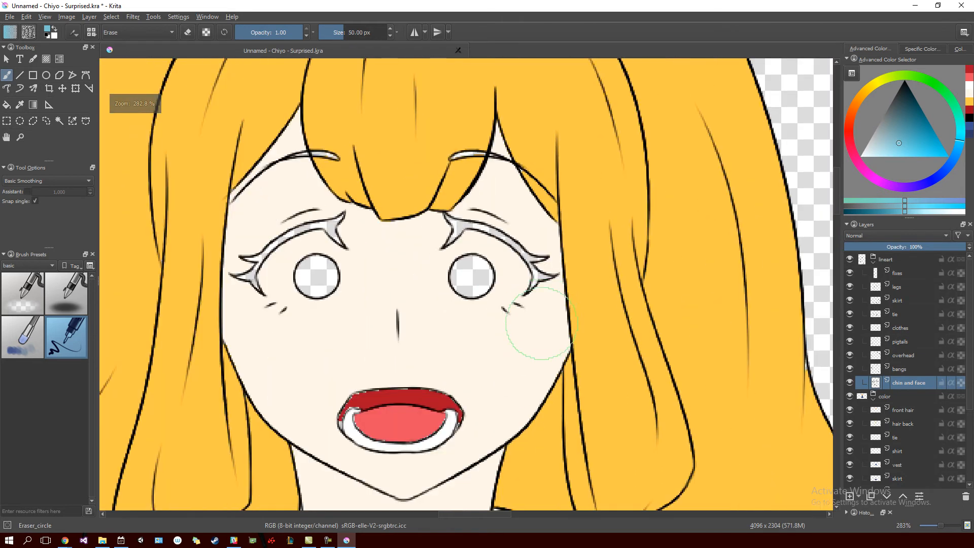
# Collapse the lineart group and try to fill the eye circle with the sampled light blue on the color group.
pyautogui.click(875, 265)
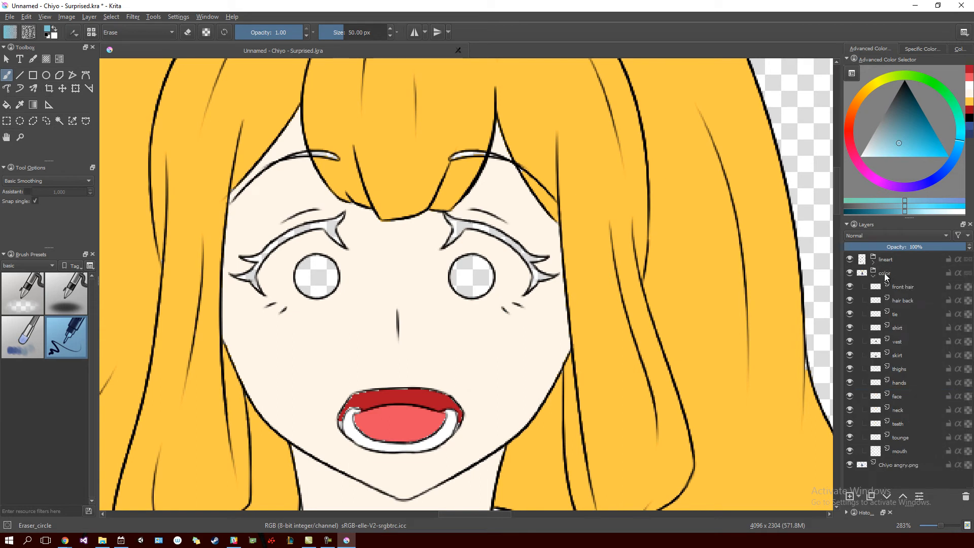
pyautogui.click(895, 275)
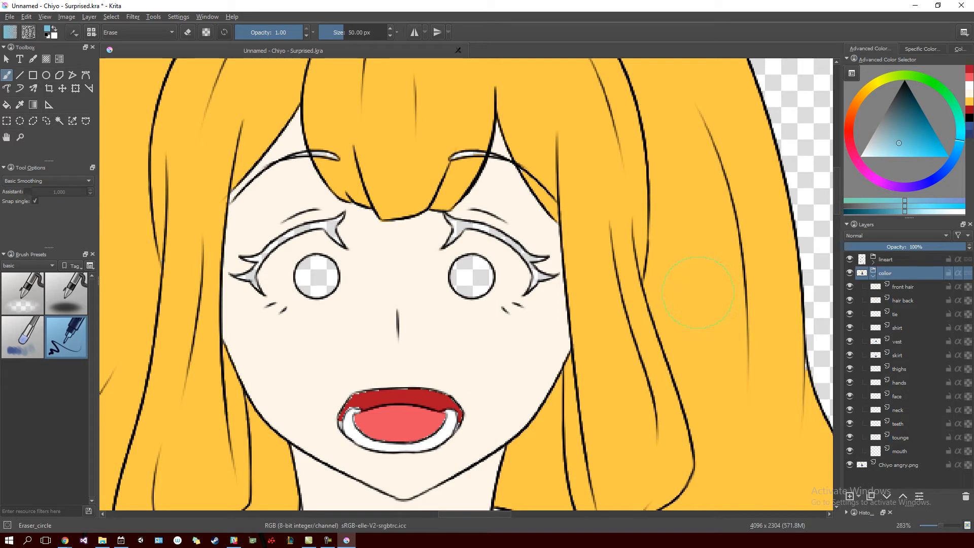
pyautogui.press('f')
pyautogui.moveTo(413, 287); pyautogui.dragTo(506, 241)
pyautogui.click(609, 236)
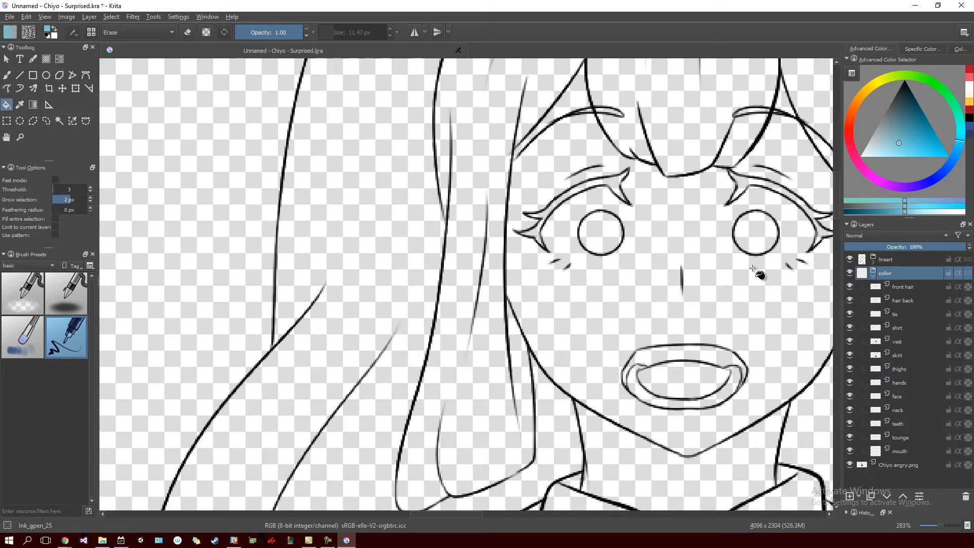
pyautogui.scroll(-4, 761, 271)
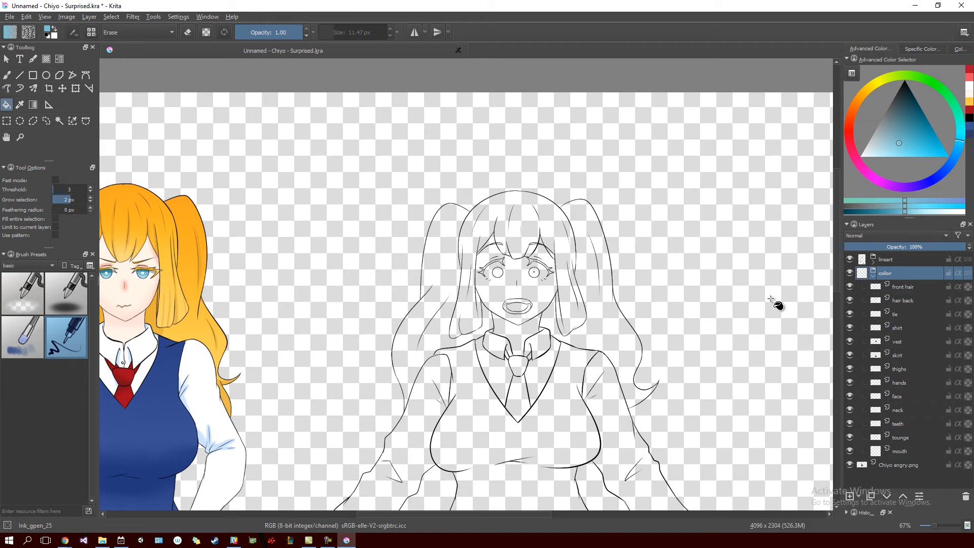
pyautogui.click(851, 286)
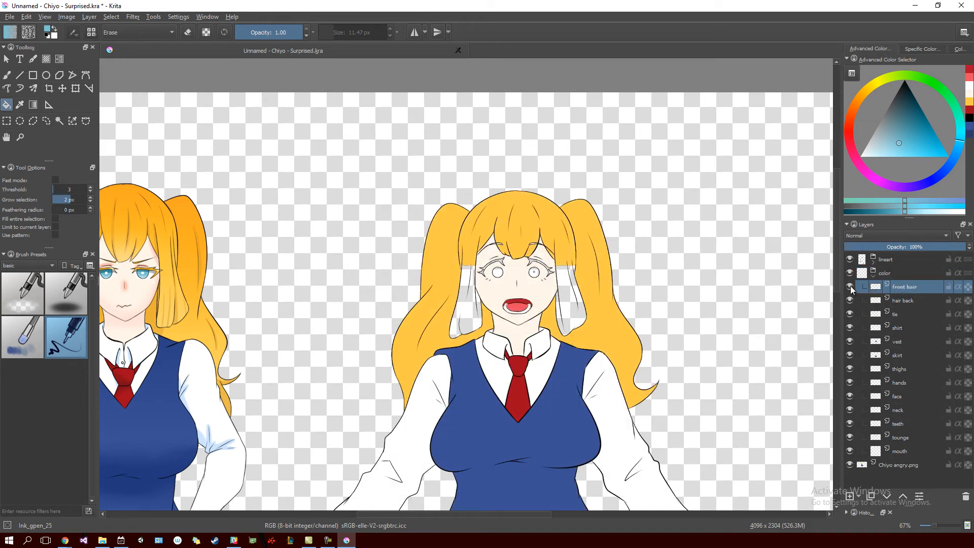
# Redo the undone eraser stroke that clears the inner circle of the eye.
pyautogui.click(26, 16)
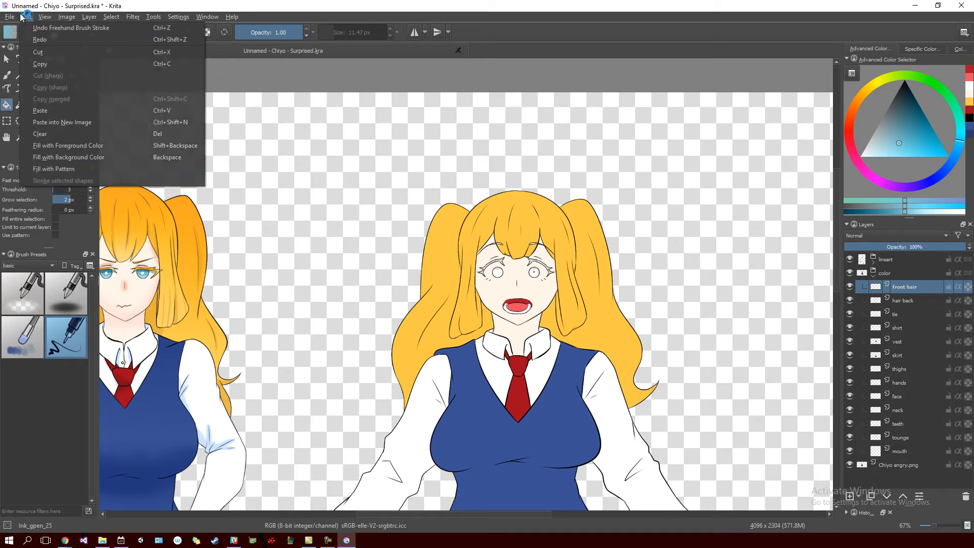
pyautogui.click(36, 40)
pyautogui.scroll(5, 511, 278)
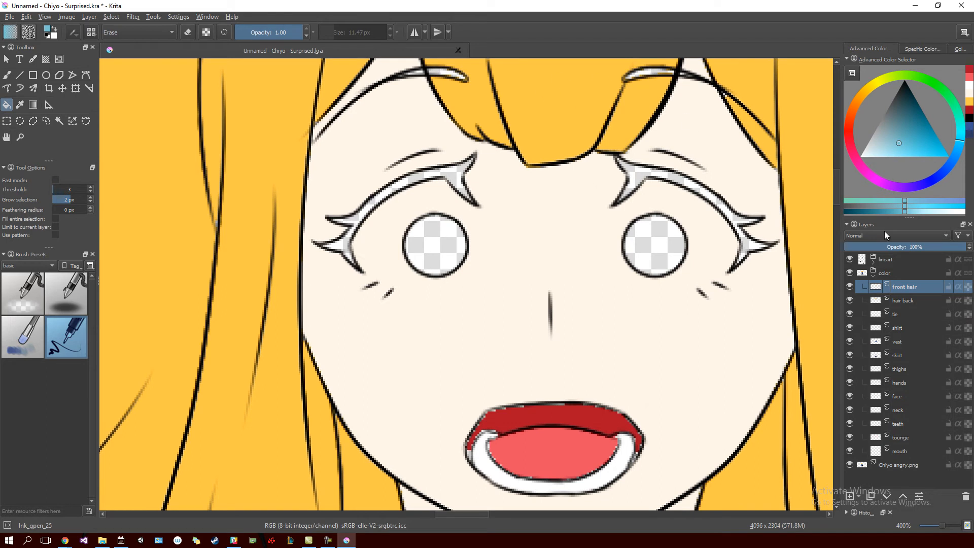
# Add a new layer above the front hair layer in the color group and name it eye pupils.
pyautogui.click(902, 451)
pyautogui.click(904, 438)
pyautogui.click(904, 425)
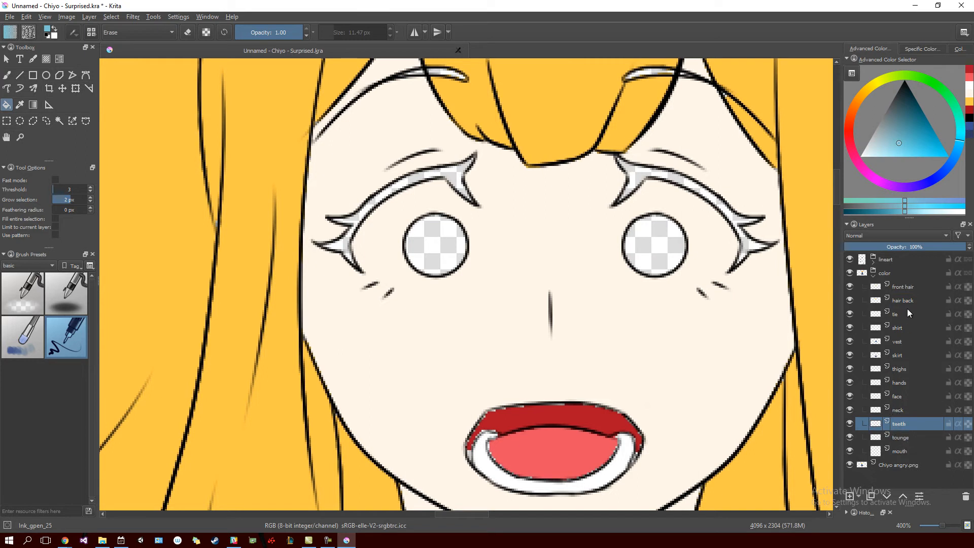
pyautogui.click(904, 286)
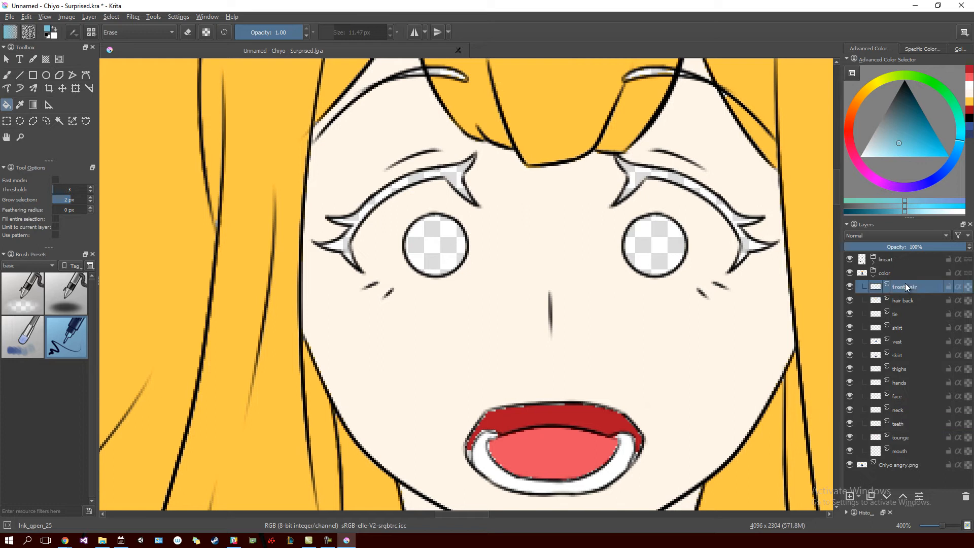
pyautogui.click(852, 497)
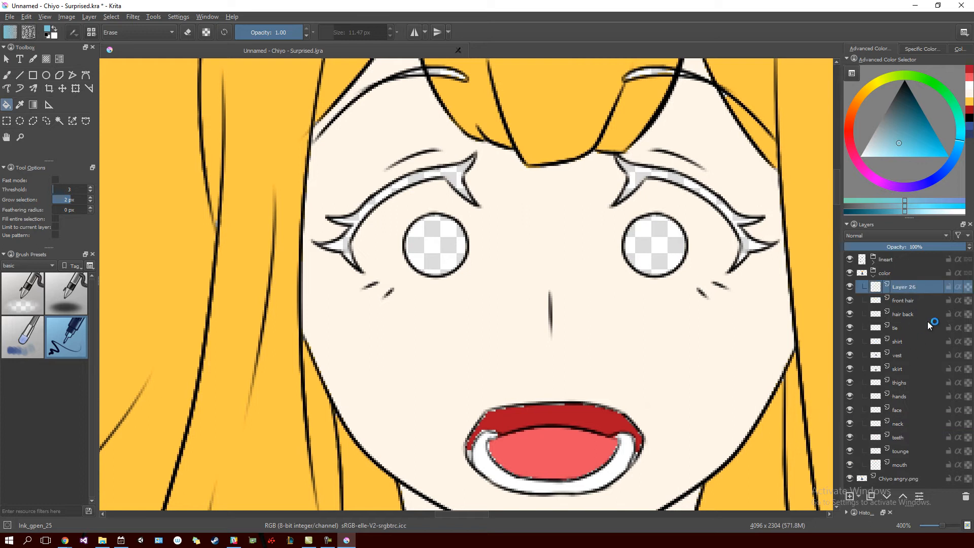
pyautogui.doubleClick(915, 287)
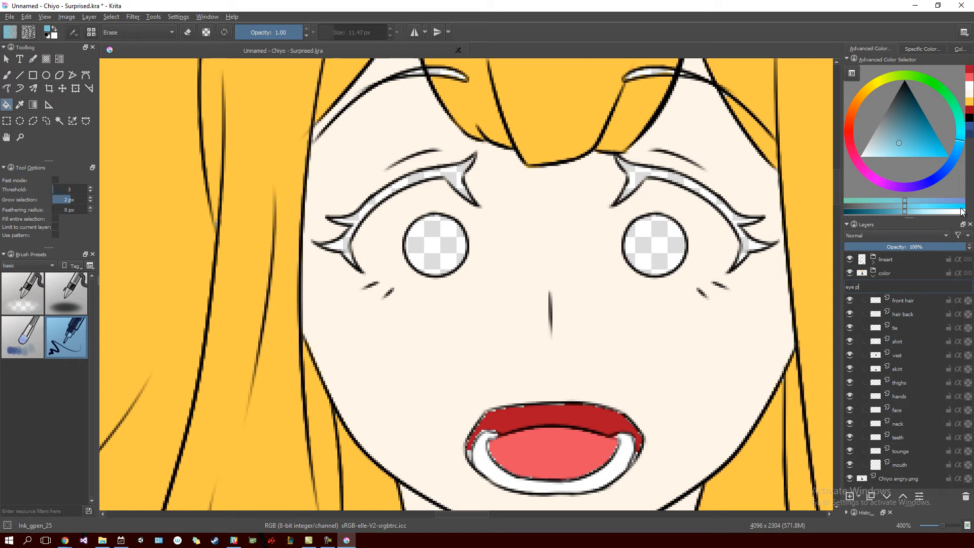
pyautogui.press('Return')
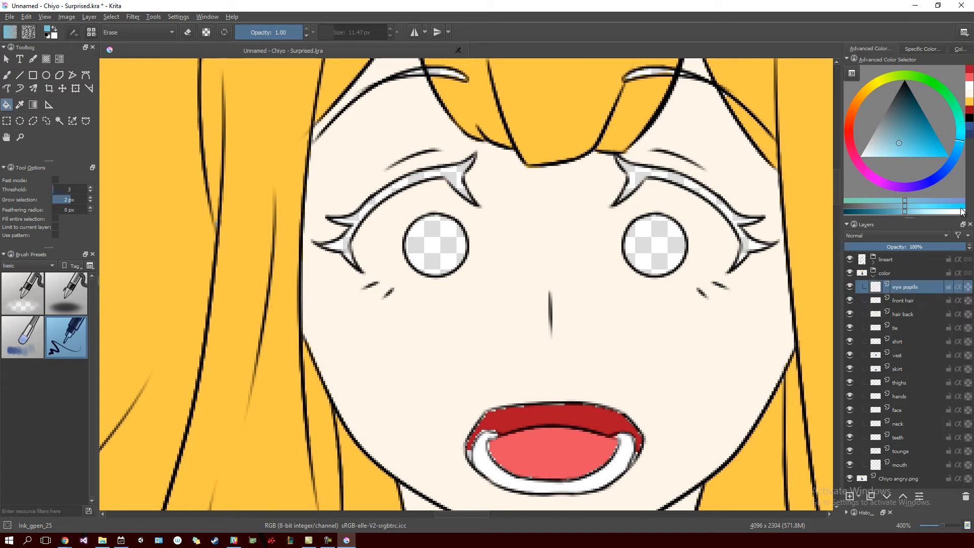
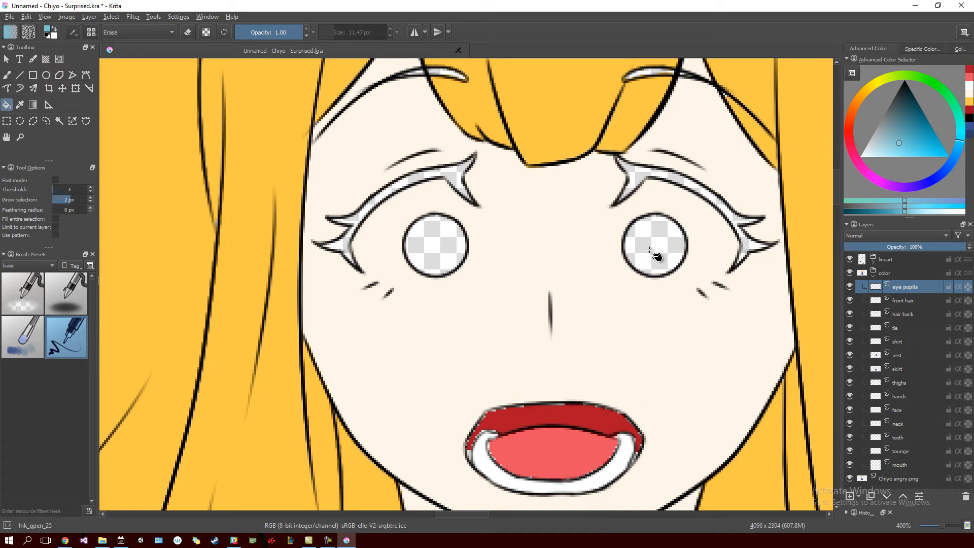
# Activate the freehand brush for the eye pupils layer and save the drawing.
pyautogui.press('b')
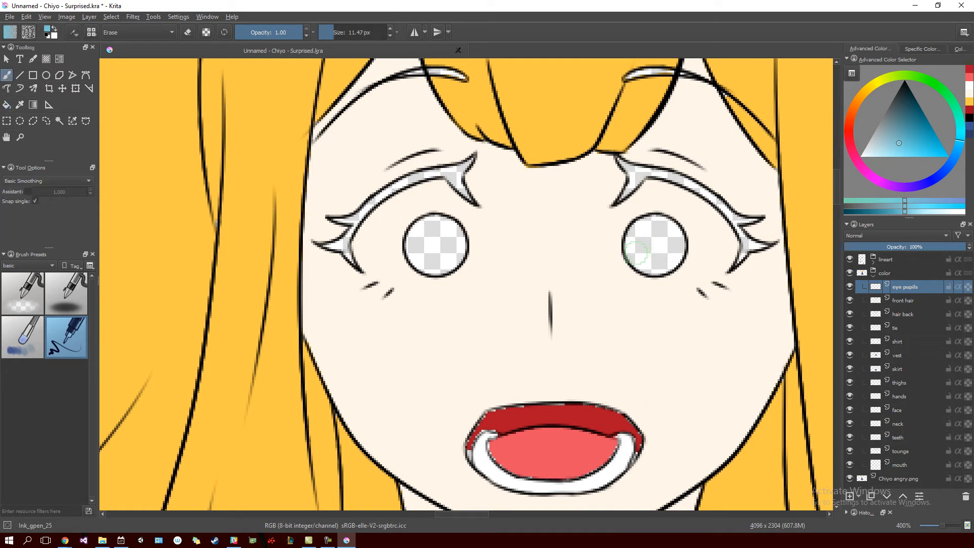
pyautogui.press('f')
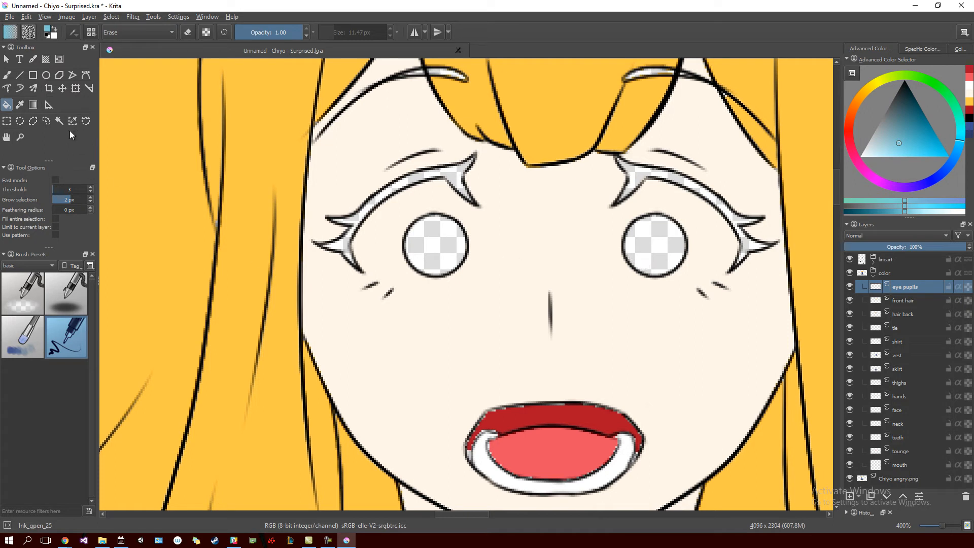
pyautogui.click(7, 76)
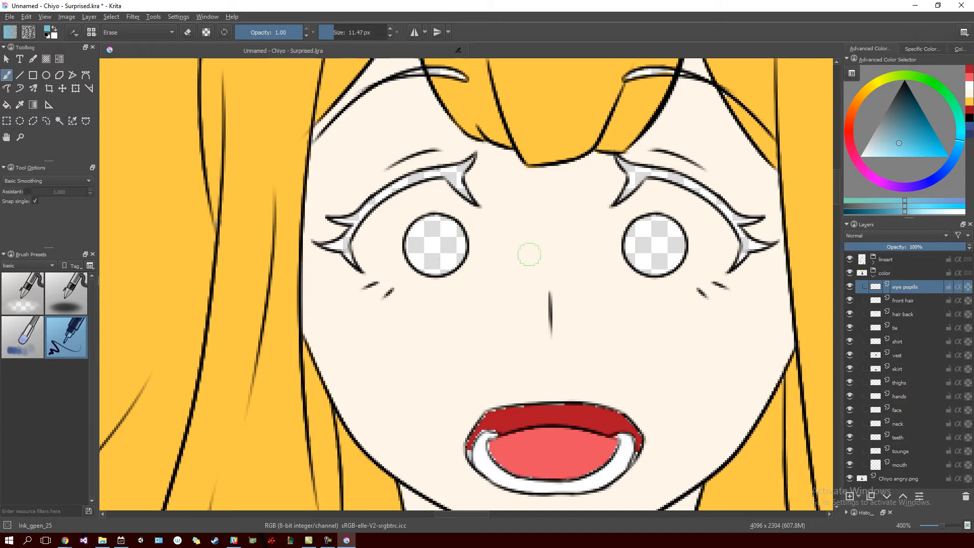
pyautogui.click(25, 16)
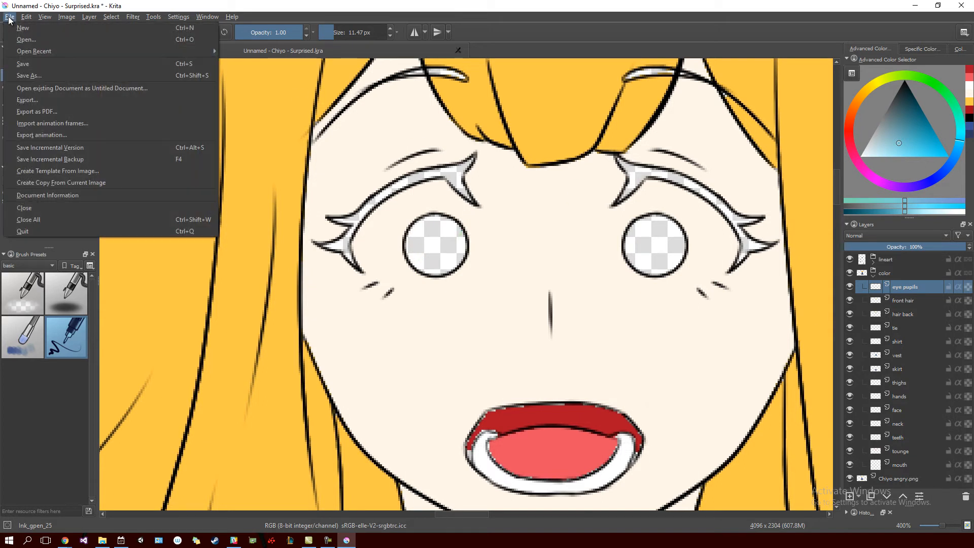
pyautogui.click(31, 69)
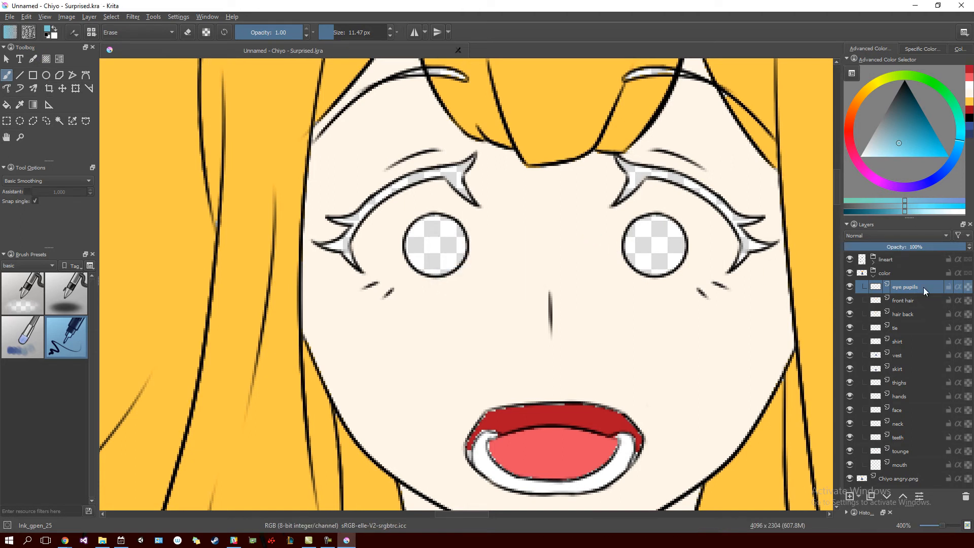
# Check the eye pupils layer's visibility and choose a darker blue as the painting colour.
pyautogui.click(850, 287)
pyautogui.moveTo(879, 161)
pyautogui.mouseDown()
pyautogui.moveTo(934, 102)
pyautogui.moveTo(922, 106)
pyautogui.mouseUp()
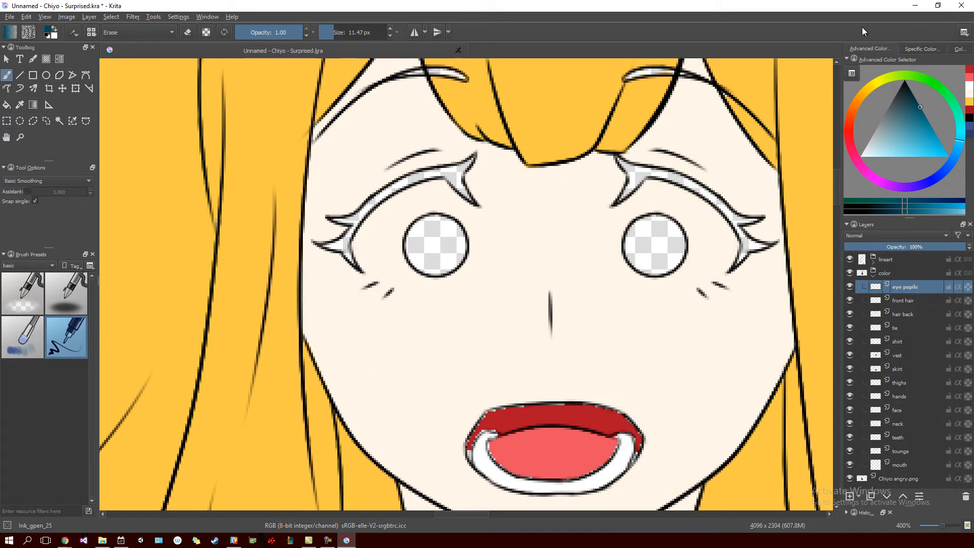
# Close Krita, discarding the unsaved changes, and launch it again.
pyautogui.click(961, 6)
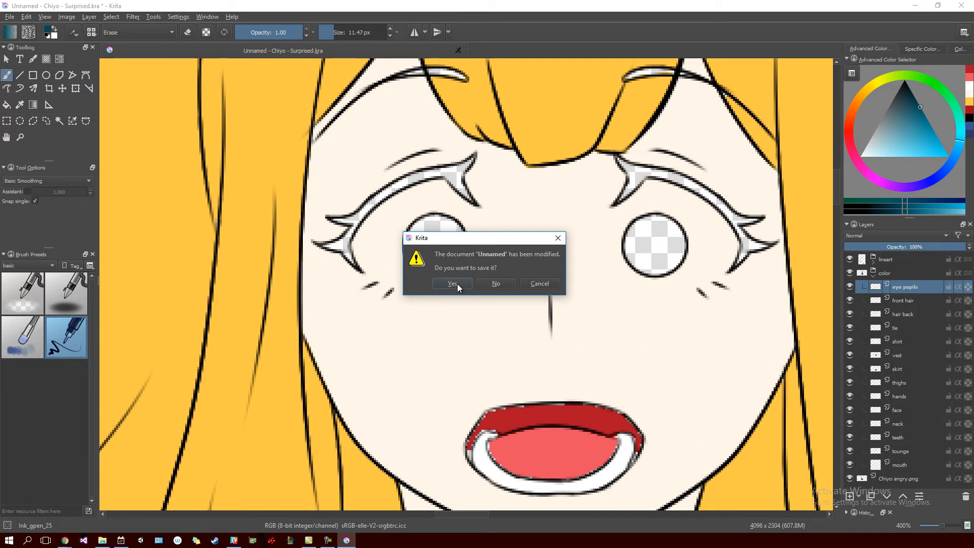
pyautogui.click(491, 284)
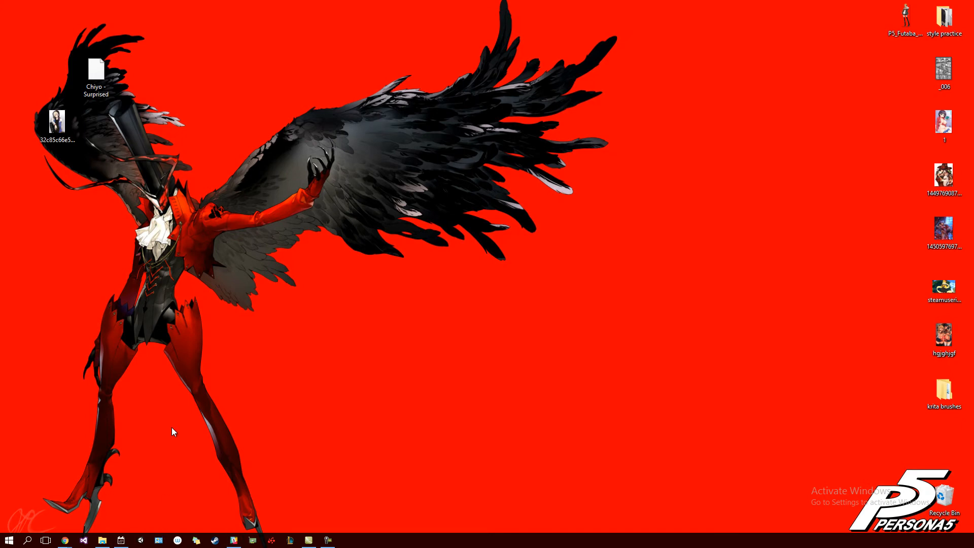
pyautogui.press('super')
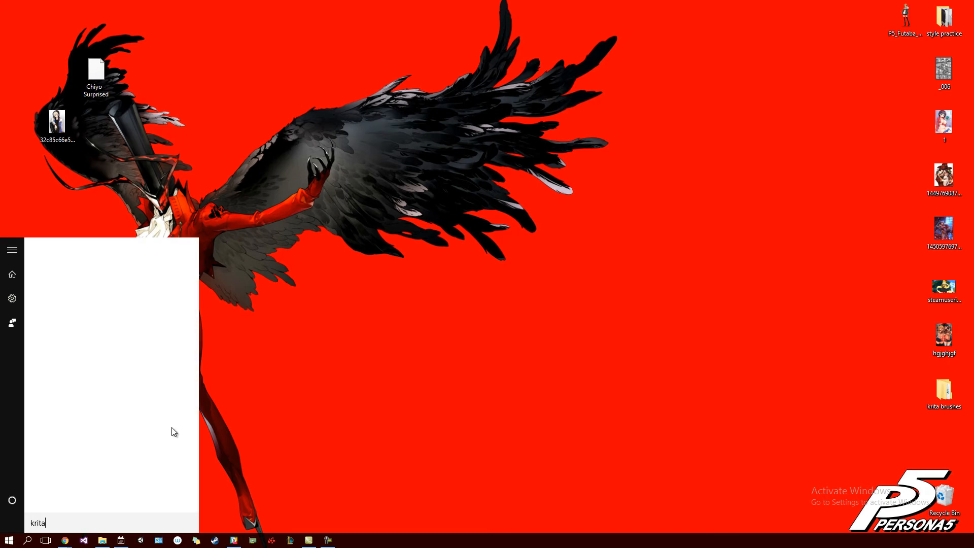
pyautogui.press('Return')
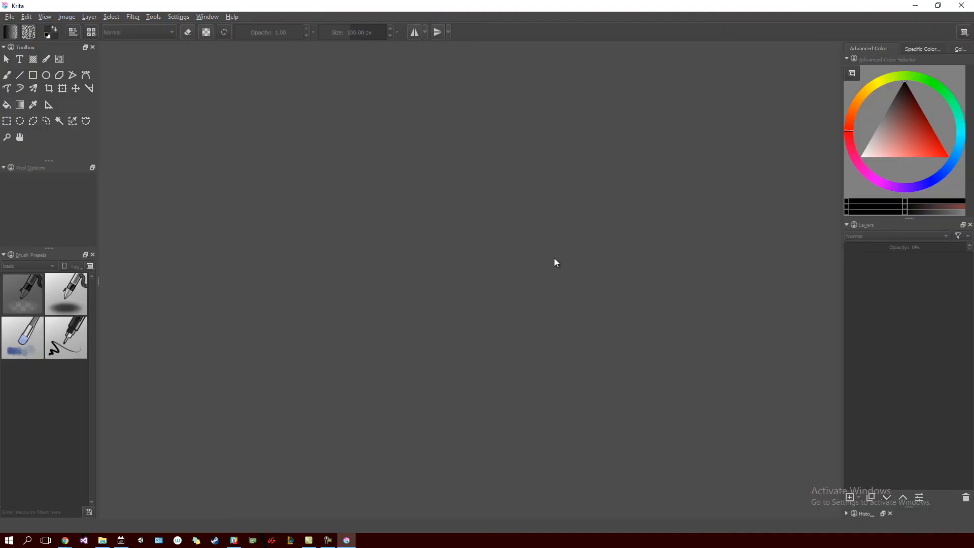
# Open the Chiyo - Angry Photoshop file from the workspace folder inside the chiyo folder.
pyautogui.click(14, 20)
pyautogui.click(26, 41)
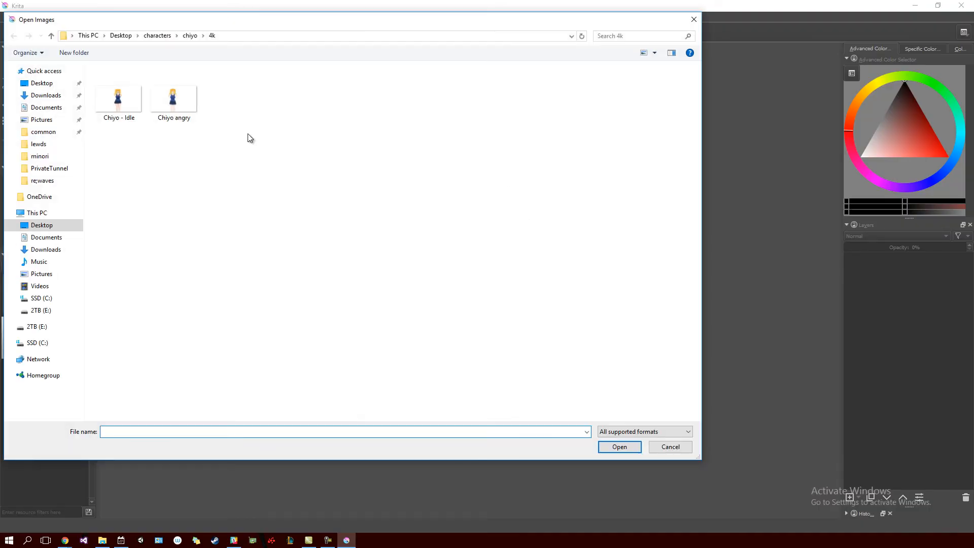
pyautogui.click(189, 37)
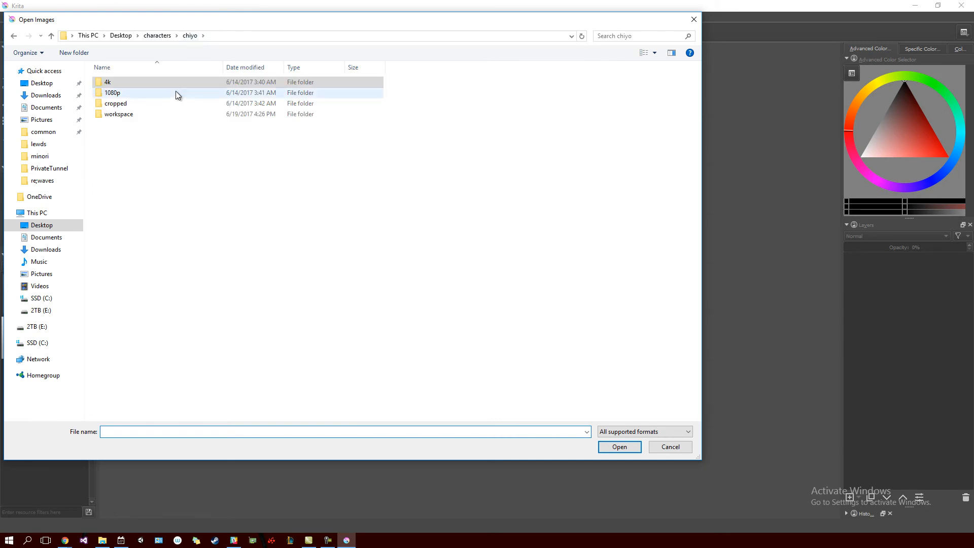
pyautogui.doubleClick(171, 111)
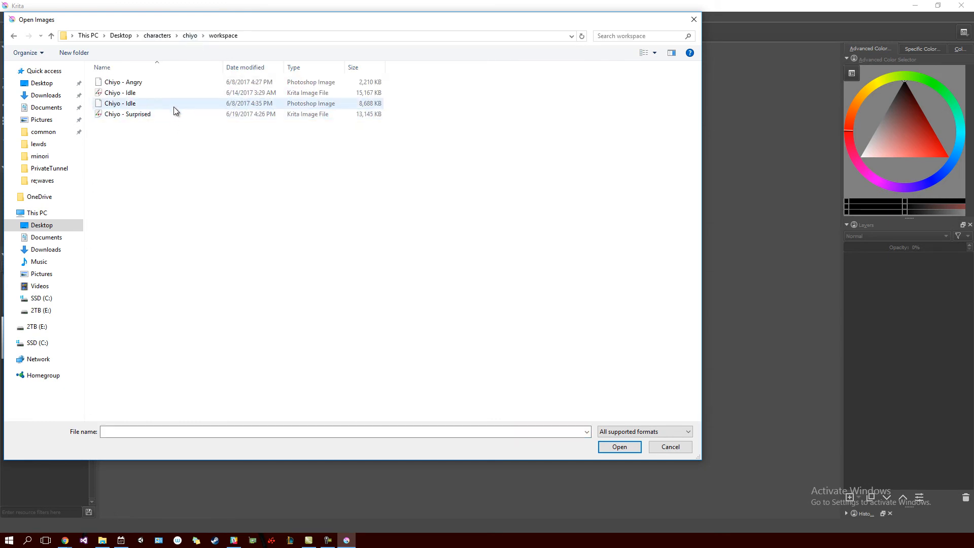
pyautogui.doubleClick(166, 81)
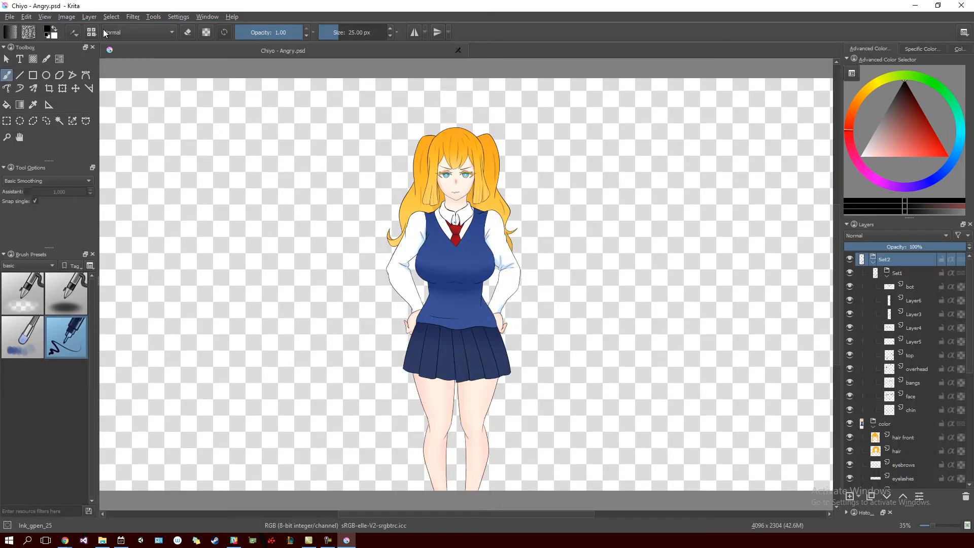
# Open the recent file Chiyo - Surprised.kra and close the Chiyo - Angry document.
pyautogui.click(9, 17)
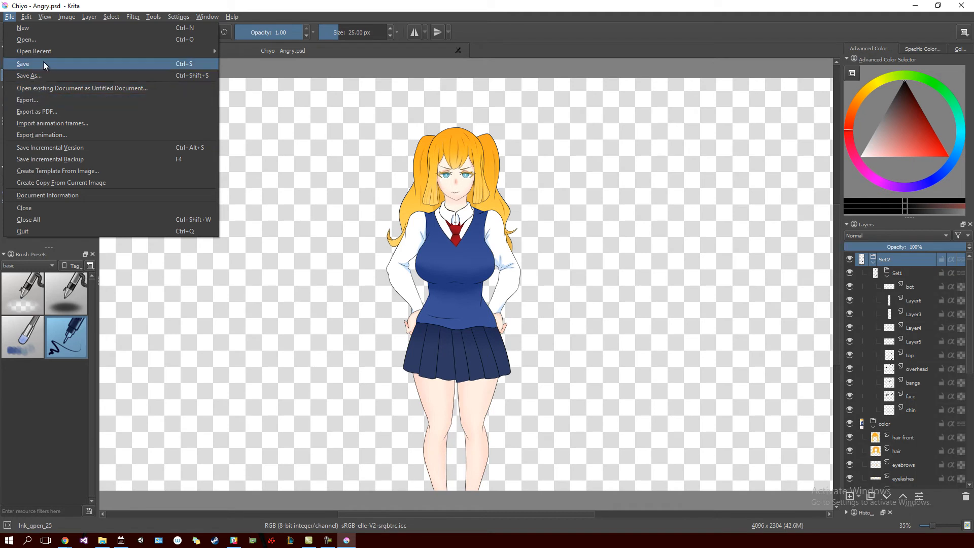
pyautogui.moveTo(49, 50)
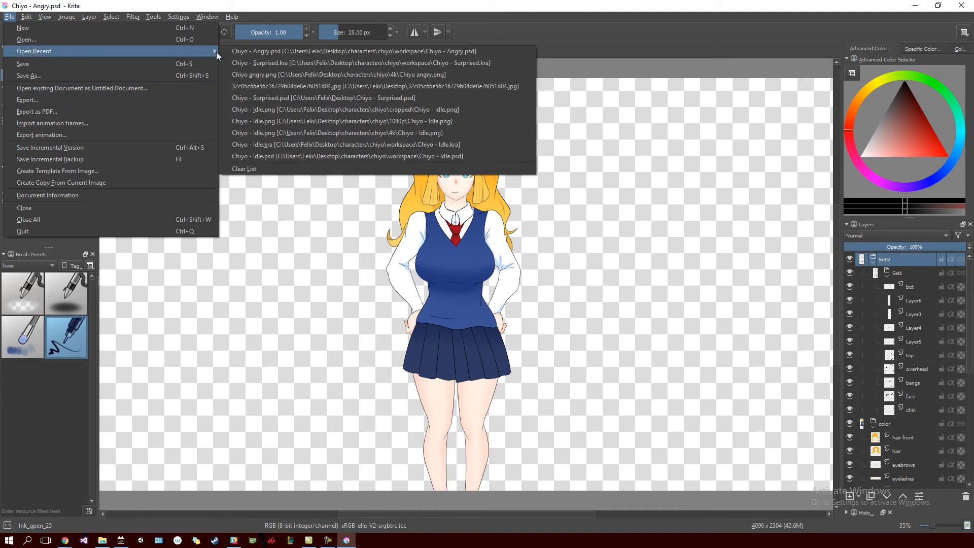
pyautogui.click(257, 64)
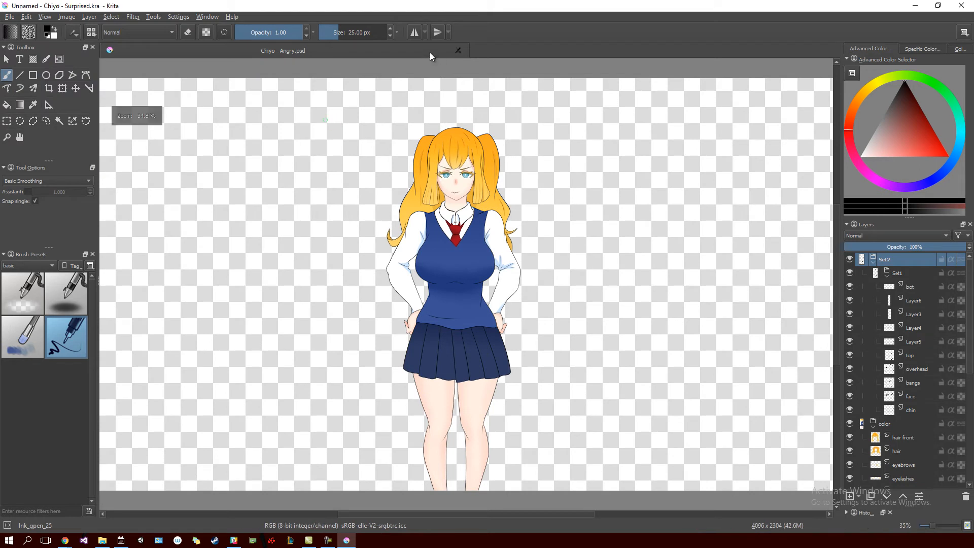
pyautogui.click(317, 47)
pyautogui.click(336, 51)
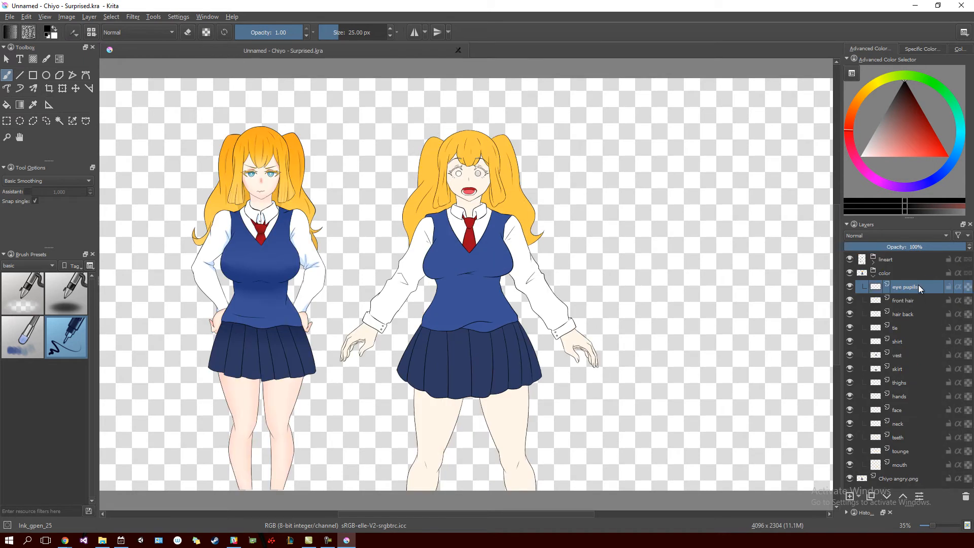
# Sample the light blue iris colour from the eye of the angry Chiyo reference figure.
pyautogui.press('+')
pyautogui.press('+')
pyautogui.press('+')
pyautogui.press('+')
pyautogui.press('+')
pyautogui.press('+')
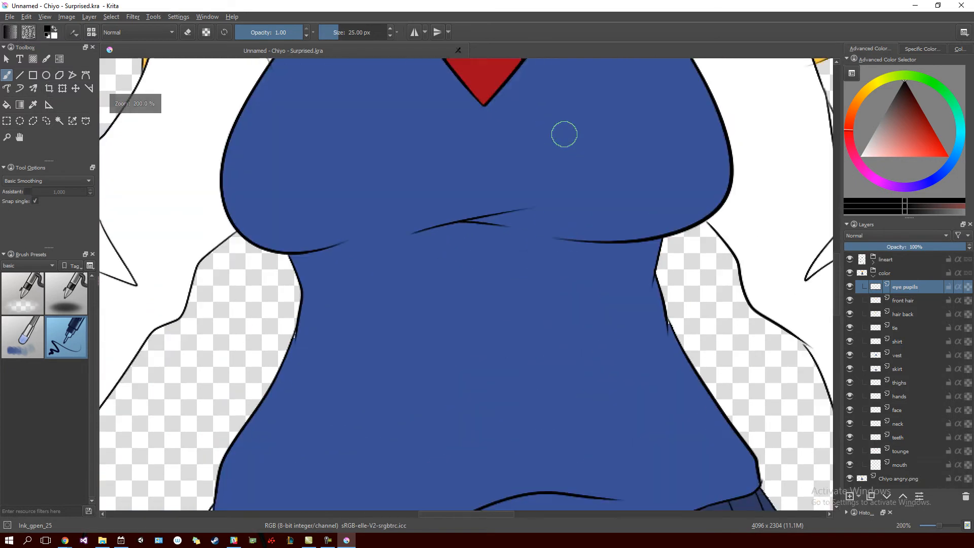
pyautogui.scroll(10, 501, 308)
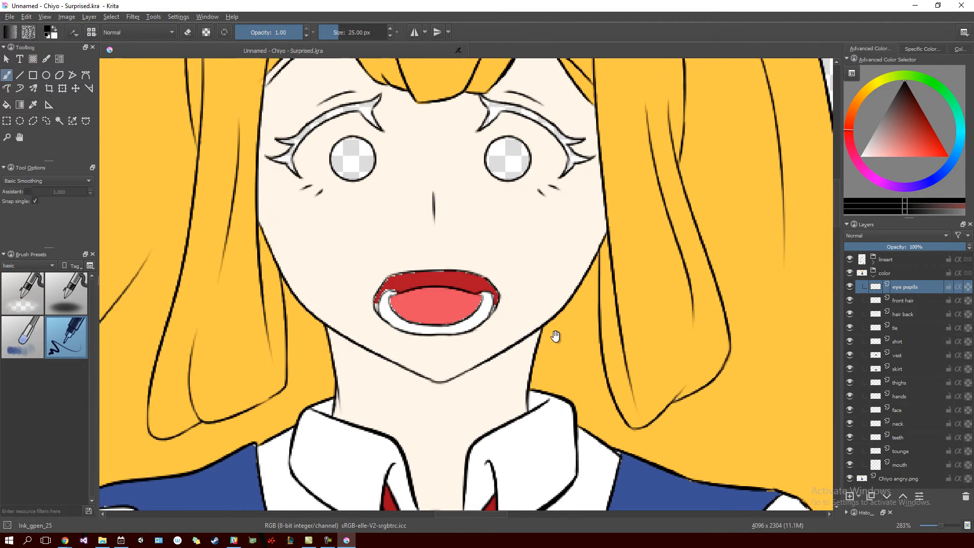
pyautogui.hscroll(-5, 456, 253)
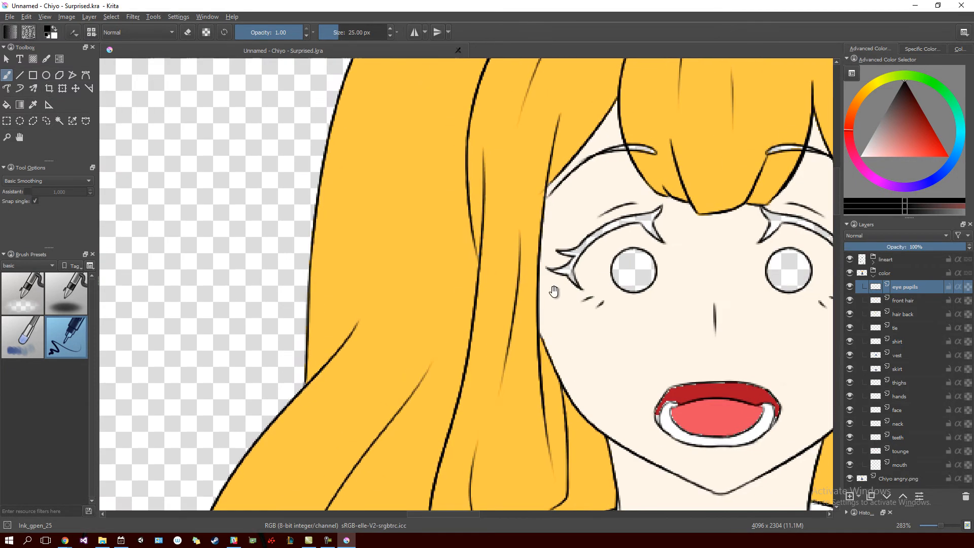
pyautogui.hscroll(-15, 482, 222)
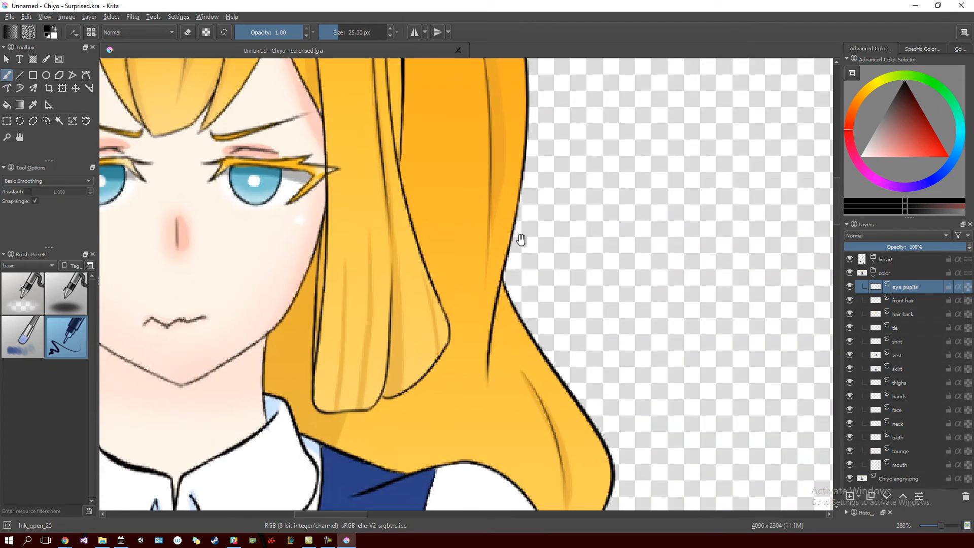
pyautogui.moveTo(521, 240); pyautogui.dragTo(664, 268)
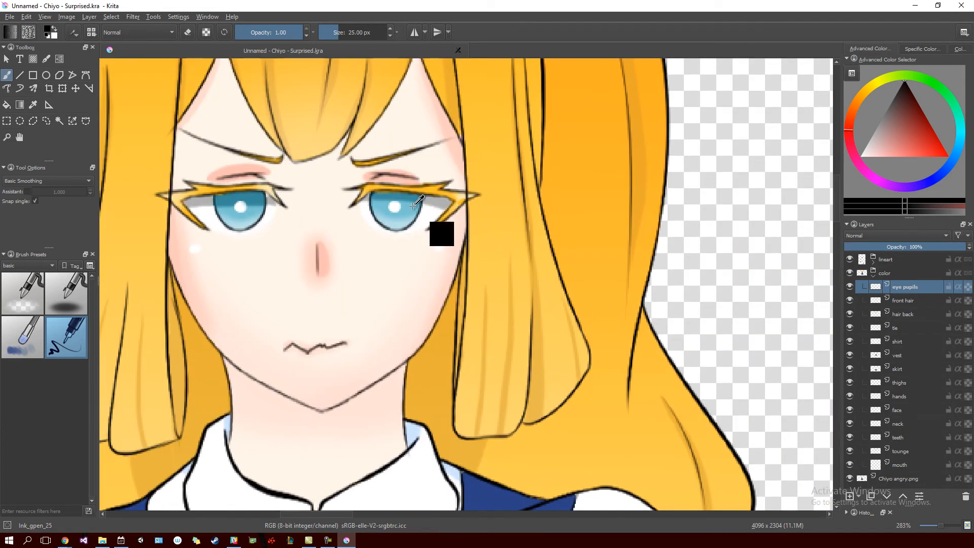
pyautogui.keyDown('ctrl'); pyautogui.click(412, 209); pyautogui.keyUp('ctrl')
# Fill both eye circles of the surprised face with the sampled light blue on the eye pupils layer.
pyautogui.moveTo(727, 318); pyautogui.dragTo(465, 280)
pyautogui.hscroll(15, 464, 281)
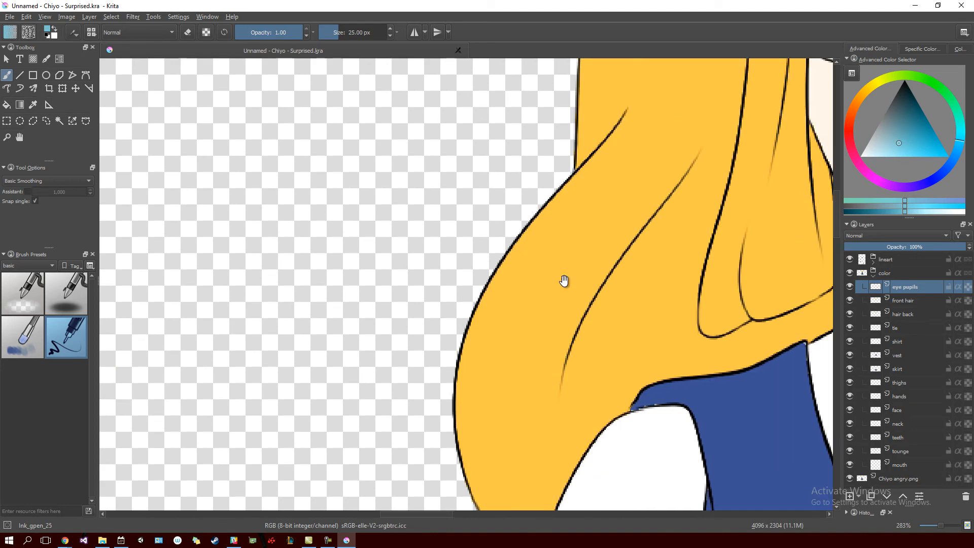
pyautogui.hscroll(5, 467, 325)
pyautogui.scroll(2, 467, 326)
pyautogui.press('f')
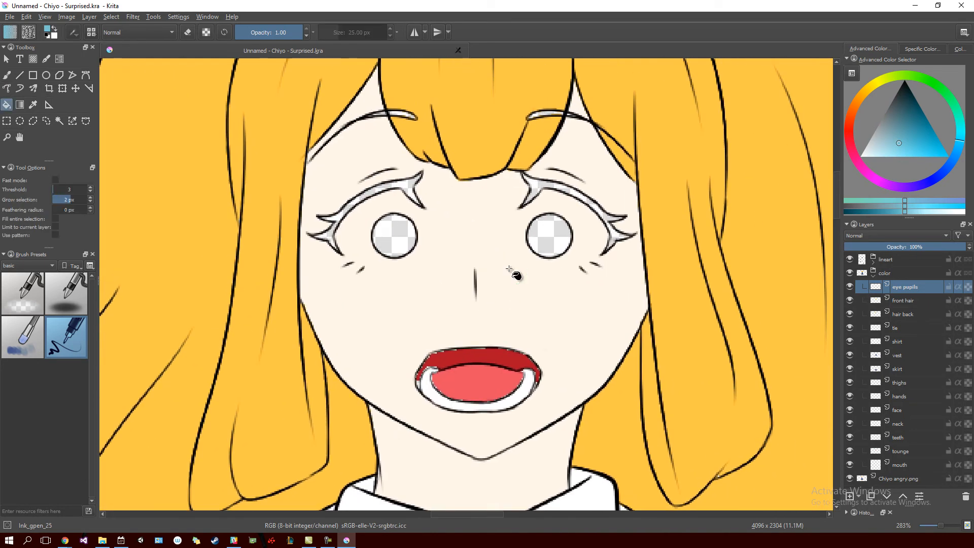
pyautogui.click(396, 237)
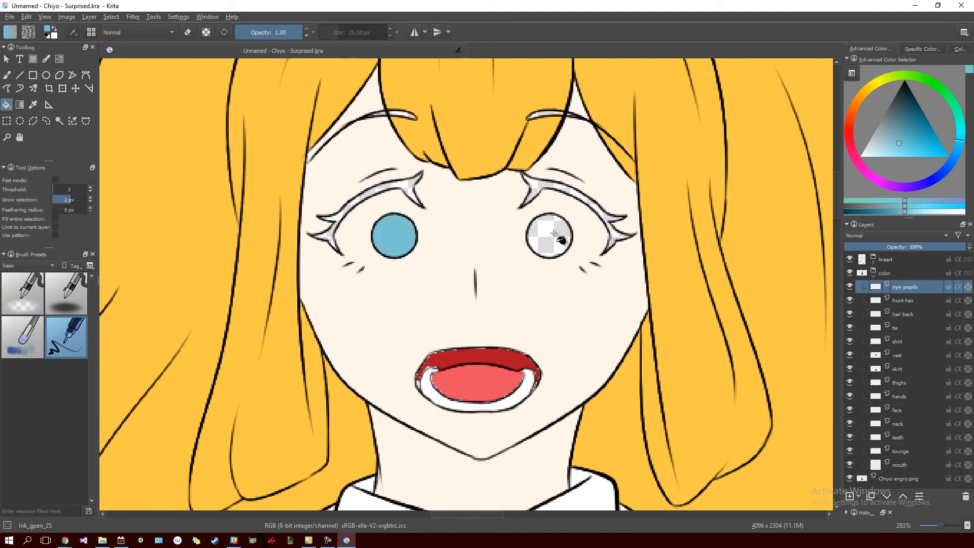
pyautogui.click(538, 234)
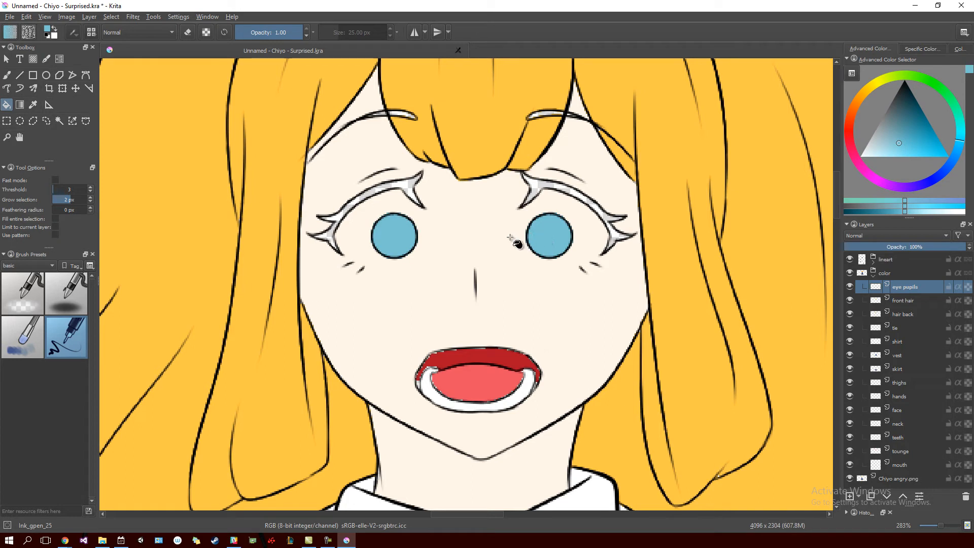
# Sample the yellow hair colour and add a new layer named eyebrows above the eye pupils layer.
pyautogui.keyDown('ctrl'); pyautogui.click(493, 148); pyautogui.keyUp('ctrl')
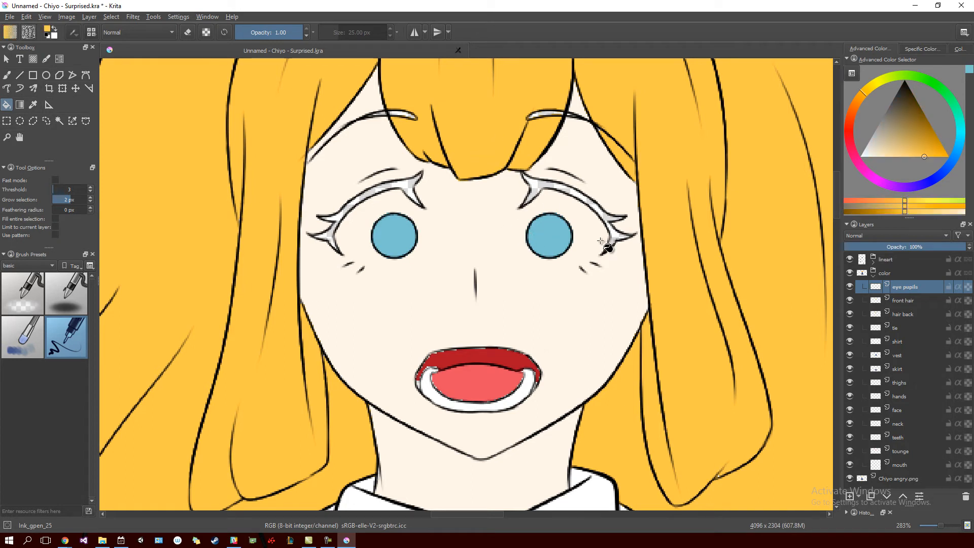
pyautogui.click(850, 498)
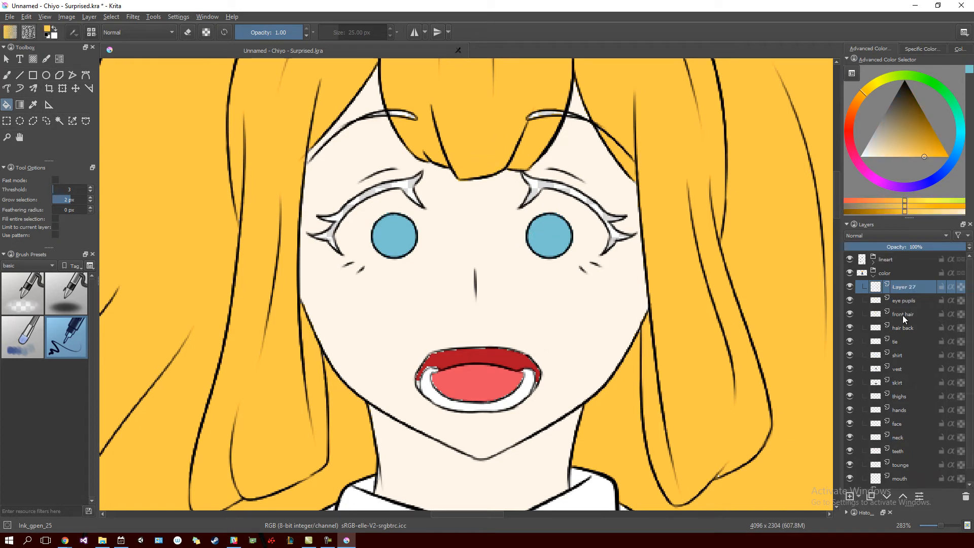
pyautogui.doubleClick(919, 287)
pyautogui.write('eyeb')
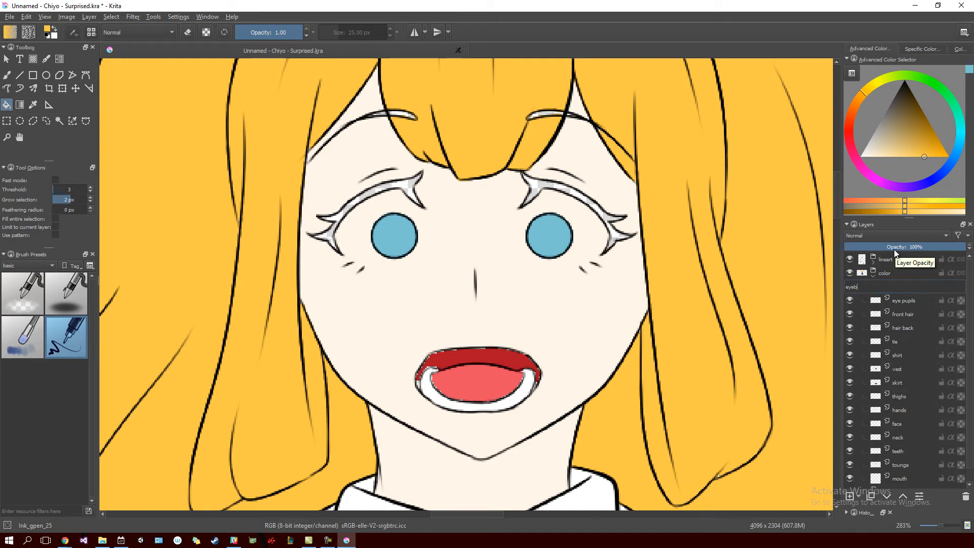
pyautogui.write('rows')
pyautogui.press('Return')
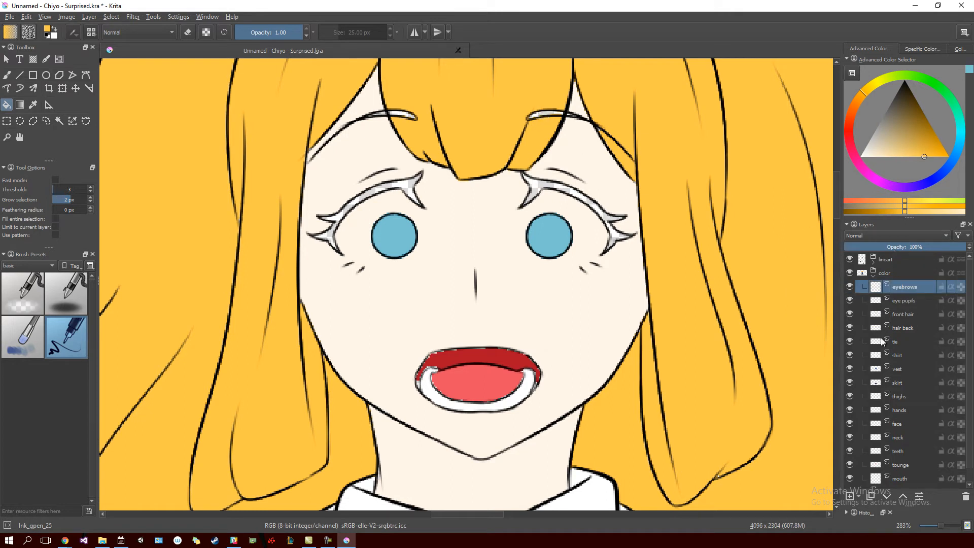
# Hide the front hair layer and try filling the right-hand eyebrow with the hair yellow.
pyautogui.click(850, 313)
pyautogui.click(544, 115)
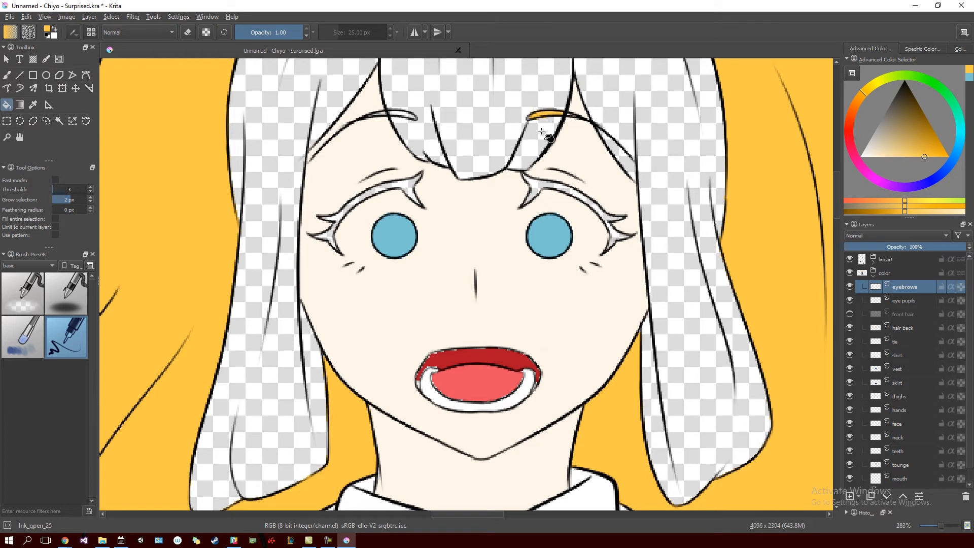
pyautogui.hotkey('ctrl', '+')
pyautogui.hotkey('ctrl', '+')
pyautogui.hotkey('ctrl', '+')
pyautogui.moveTo(542, 170); pyautogui.dragTo(449, 212)
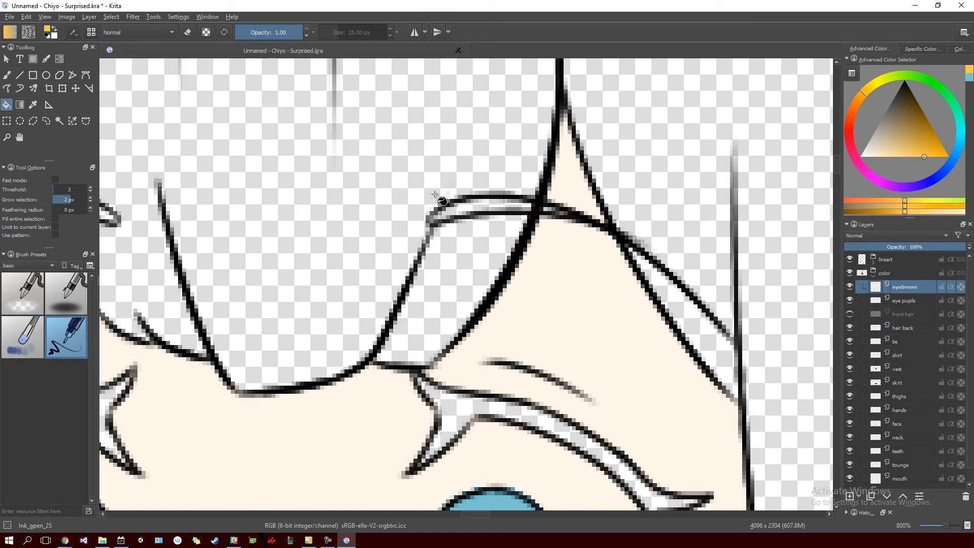
# Paint the inner parts of both eyebrows hair yellow with the freehand brush on the eyebrows layer.
pyautogui.press('b')
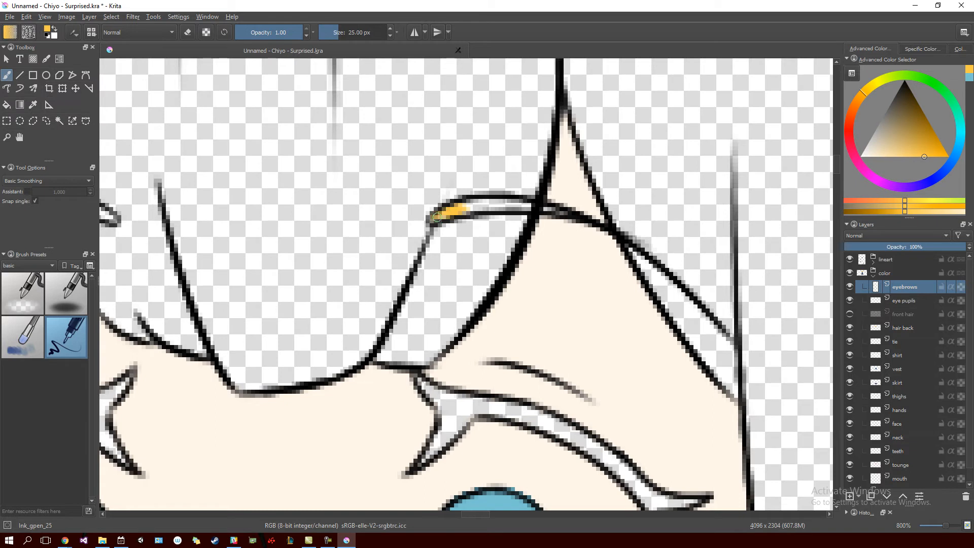
pyautogui.moveTo(488, 208); pyautogui.dragTo(513, 208)
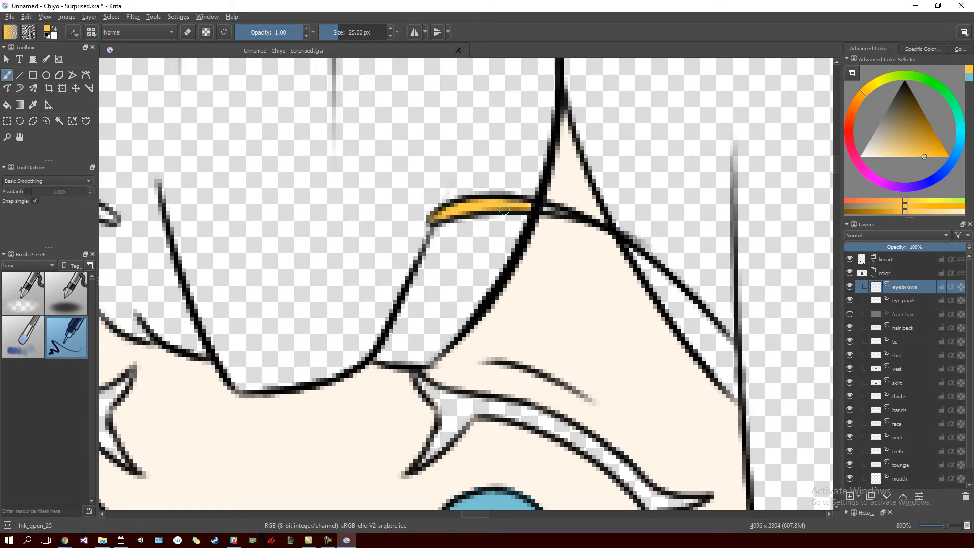
pyautogui.hscroll(-5, 474, 257)
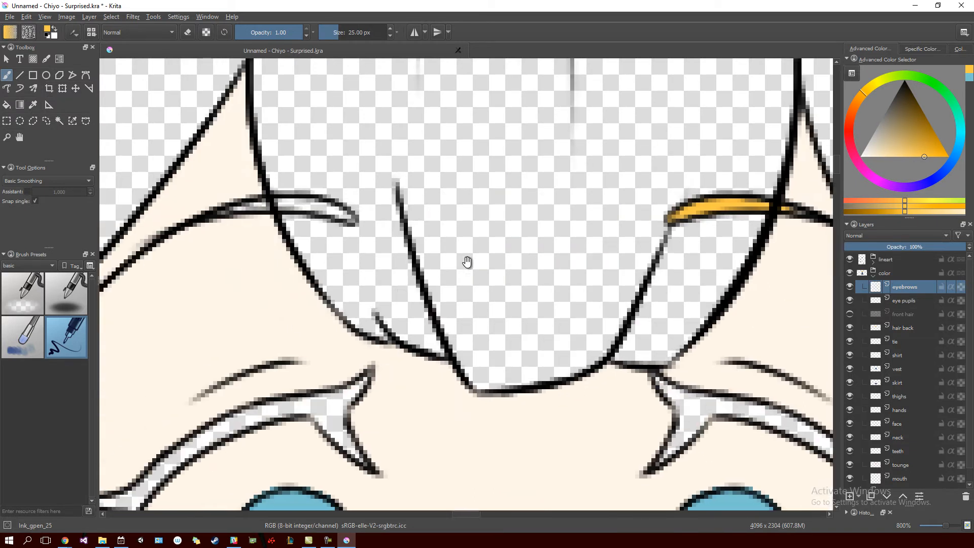
pyautogui.moveTo(474, 201)
pyautogui.mouseDown()
pyautogui.moveTo(381, 211)
pyautogui.moveTo(499, 206)
pyautogui.moveTo(513, 216)
pyautogui.moveTo(469, 196)
pyautogui.moveTo(395, 205)
pyautogui.moveTo(513, 216)
pyautogui.mouseUp()
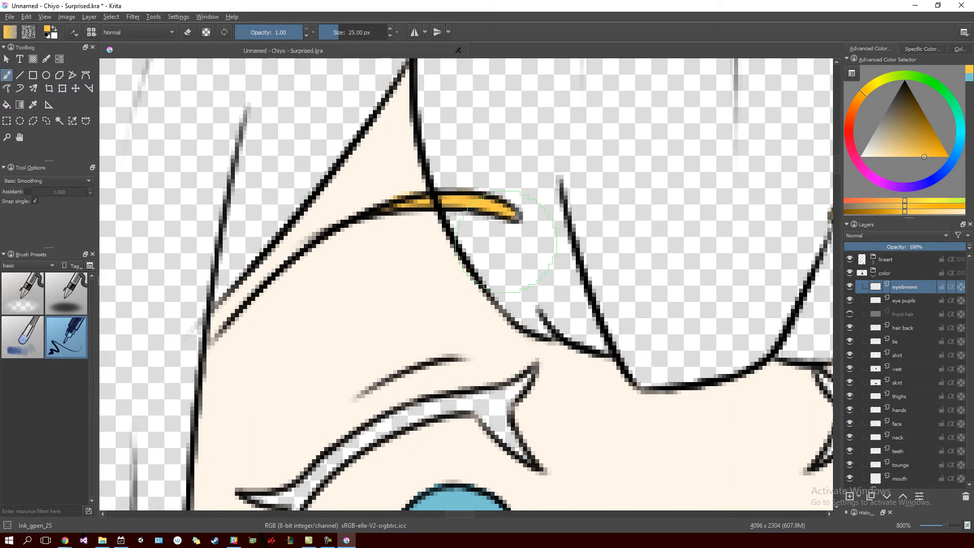
# Add a new layer above the eyebrows layer in the color group and name it eyelashes.
pyautogui.moveTo(524, 285)
pyautogui.mouseDown()
pyautogui.moveTo(481, 272)
pyautogui.moveTo(409, 208)
pyautogui.mouseUp()
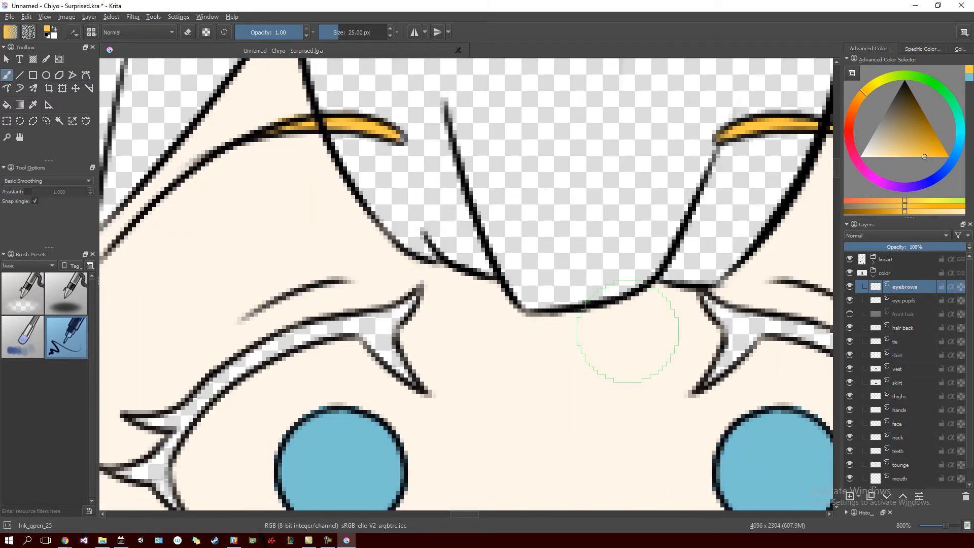
pyautogui.moveTo(391, 366); pyautogui.dragTo(495, 255)
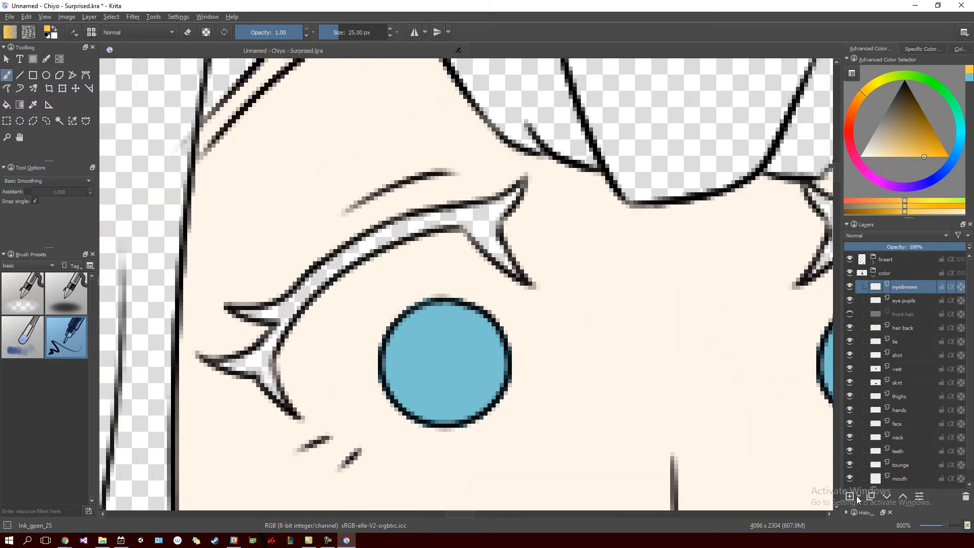
pyautogui.click(851, 497)
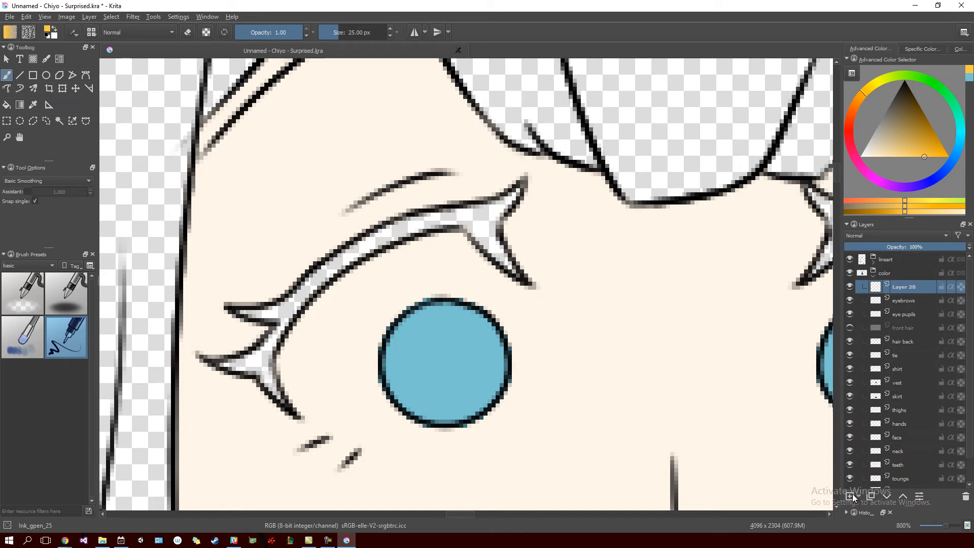
pyautogui.doubleClick(907, 287)
pyautogui.write('eyelashes')
pyautogui.press('Return')
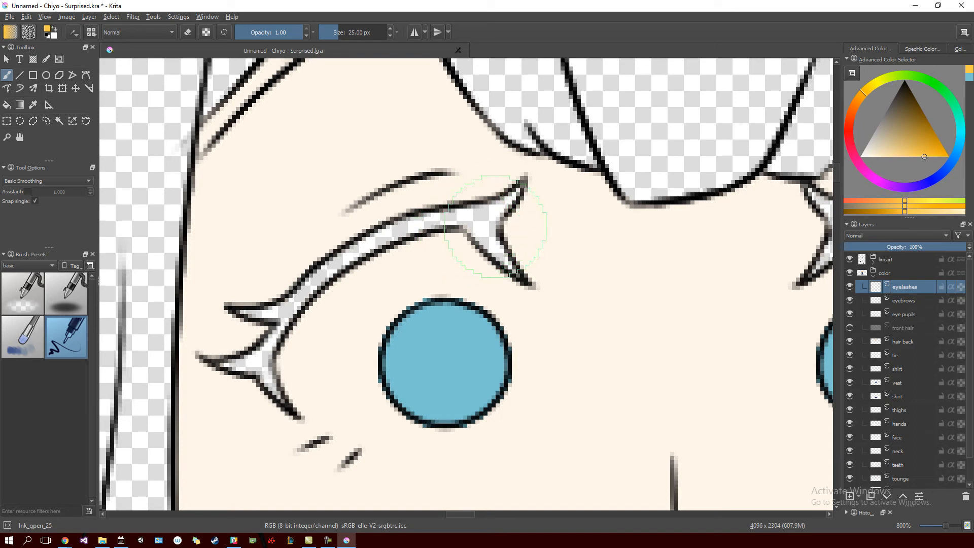
# Fill the main bands and outer corners of both eyes' lashes with the hair yellow on the eyelashes layer.
pyautogui.press('f')
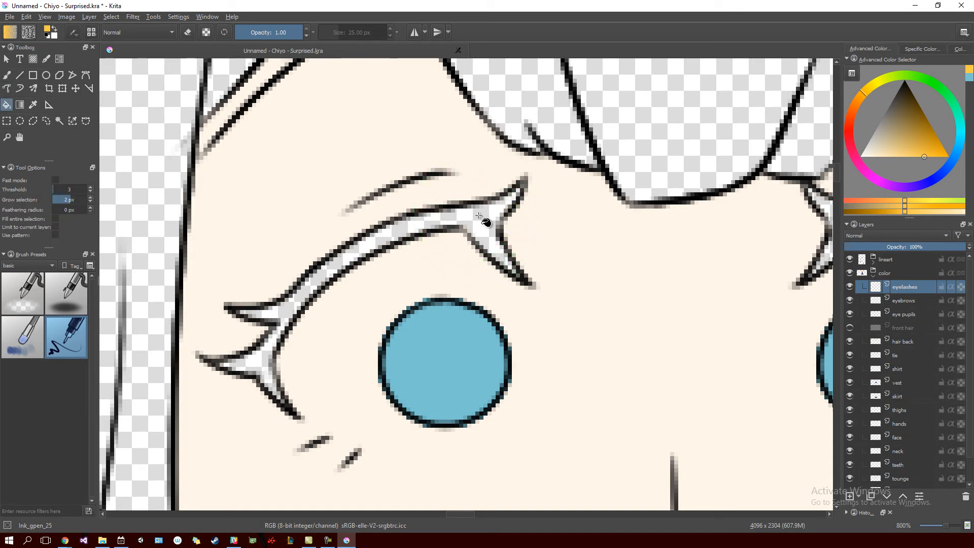
pyautogui.click(482, 229)
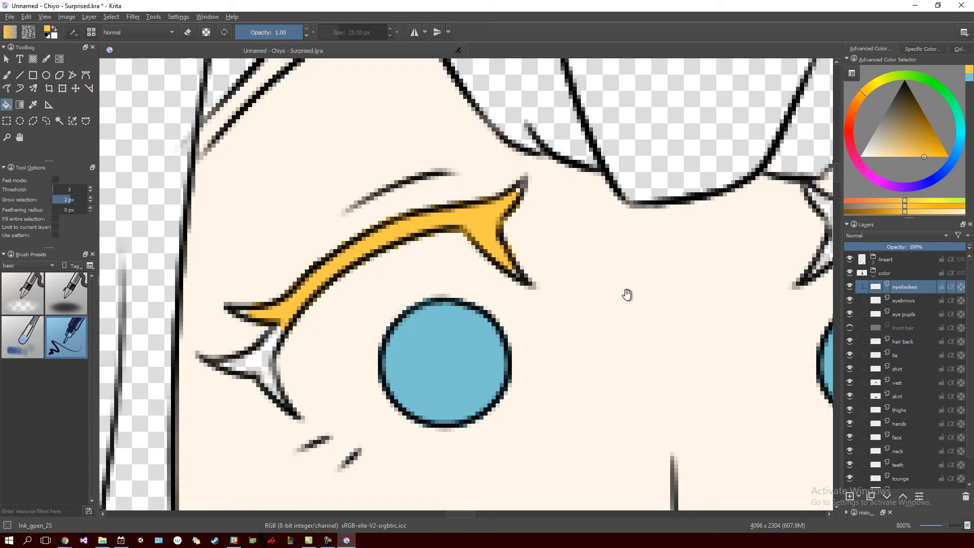
pyautogui.moveTo(630, 294); pyautogui.dragTo(414, 242)
pyautogui.click(706, 173)
pyautogui.moveTo(723, 226); pyautogui.dragTo(572, 223)
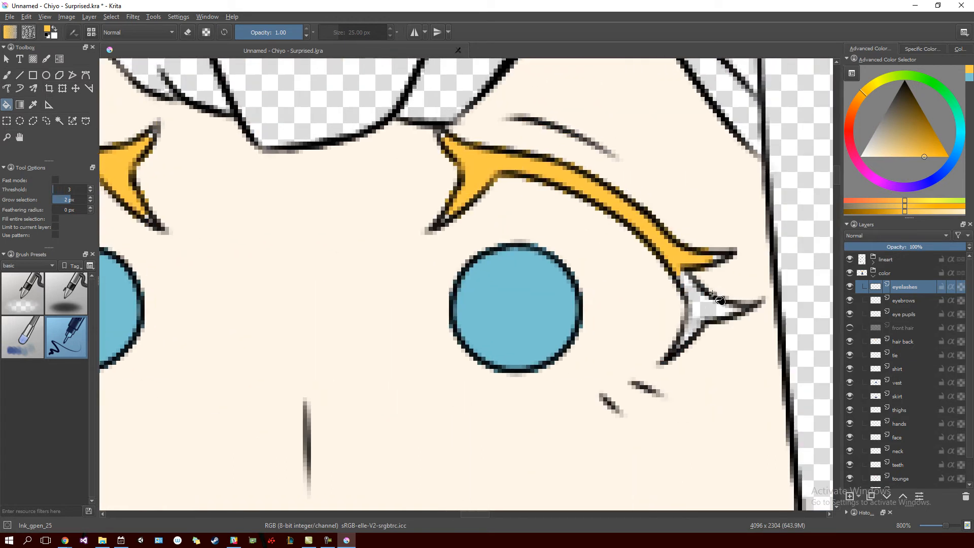
pyautogui.click(704, 310)
pyautogui.press('m')
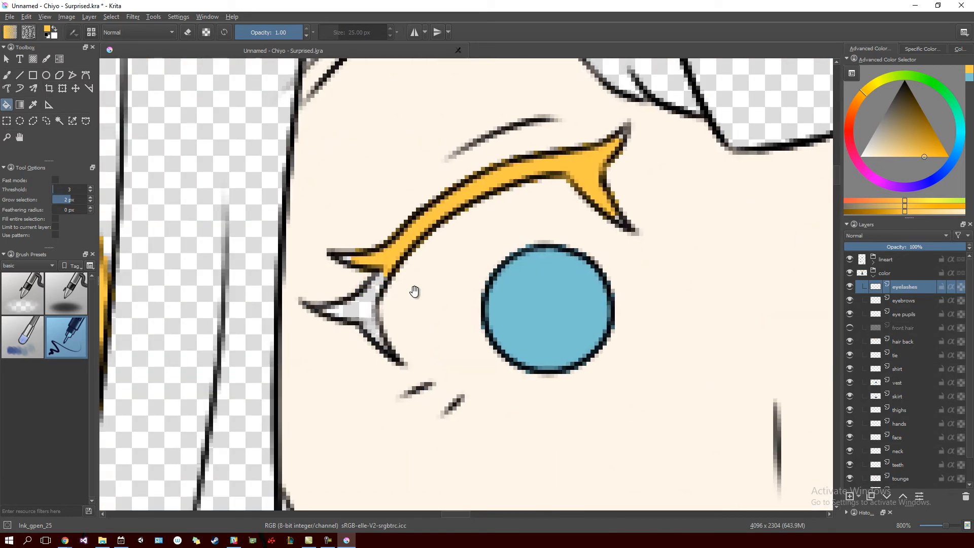
pyautogui.click(389, 286)
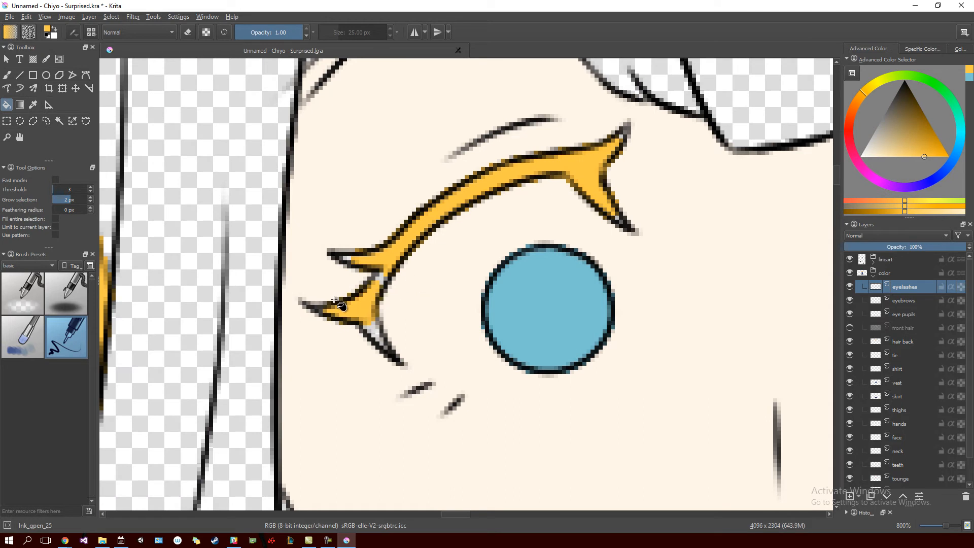
# Paint the remaining gaps at the outer corners and tips of both eyes' lashes hair yellow with the freehand brush.
pyautogui.press('b')
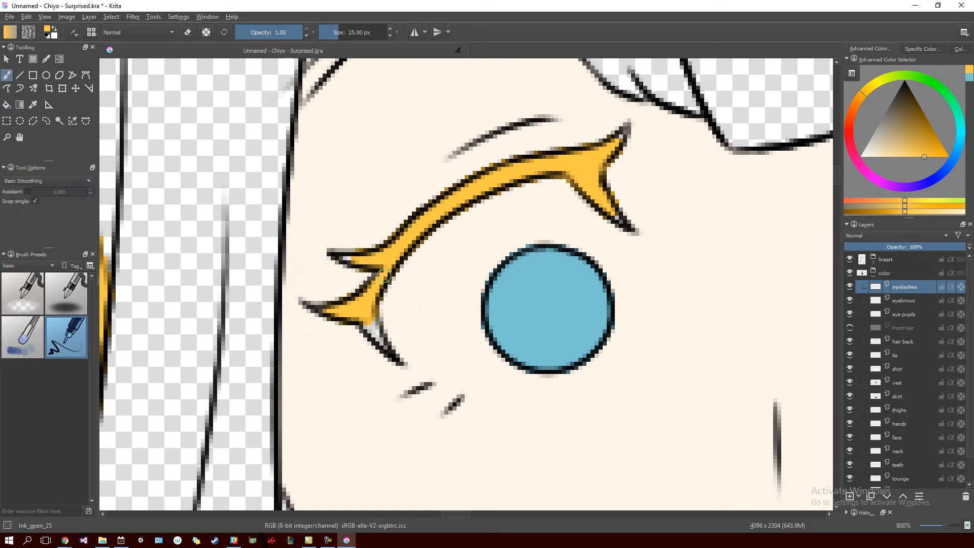
pyautogui.moveTo(337, 272)
pyautogui.mouseDown()
pyautogui.moveTo(344, 259)
pyautogui.moveTo(348, 278)
pyautogui.mouseUp()
pyautogui.hotkey('ctrl', 'z')
pyautogui.moveTo(445, 293); pyautogui.dragTo(385, 371)
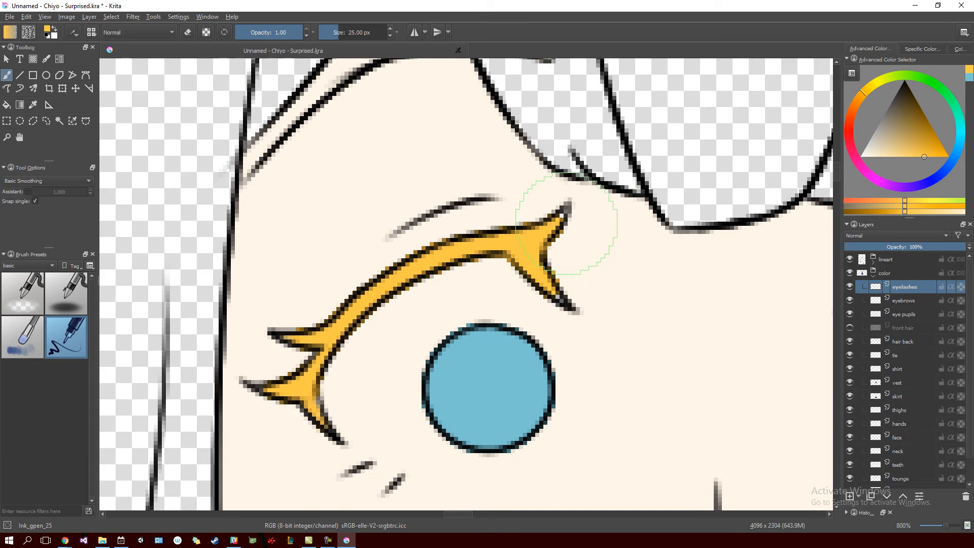
pyautogui.moveTo(560, 223); pyautogui.dragTo(528, 203)
pyautogui.moveTo(574, 312)
pyautogui.mouseDown()
pyautogui.moveTo(644, 348)
pyautogui.moveTo(550, 228)
pyautogui.moveTo(561, 283)
pyautogui.mouseUp()
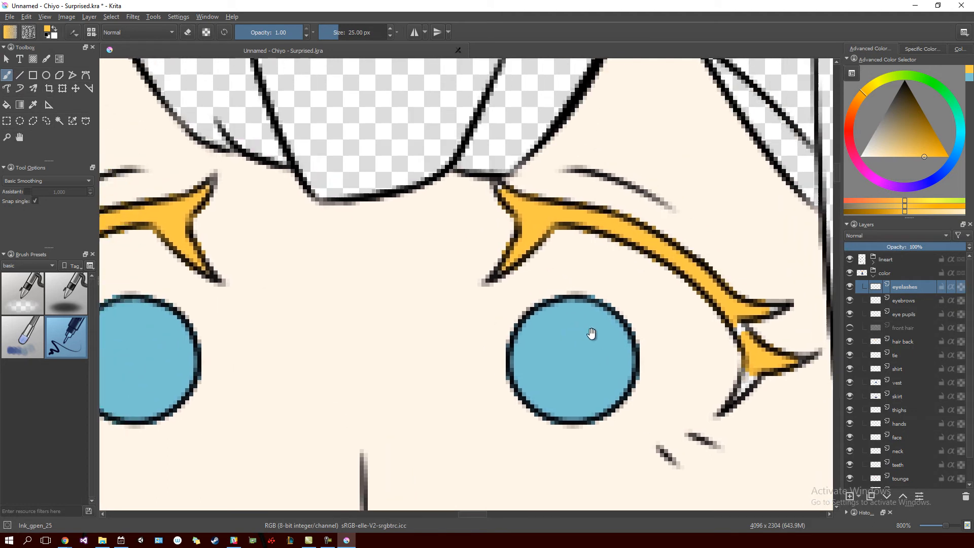
pyautogui.moveTo(681, 311); pyautogui.dragTo(587, 262)
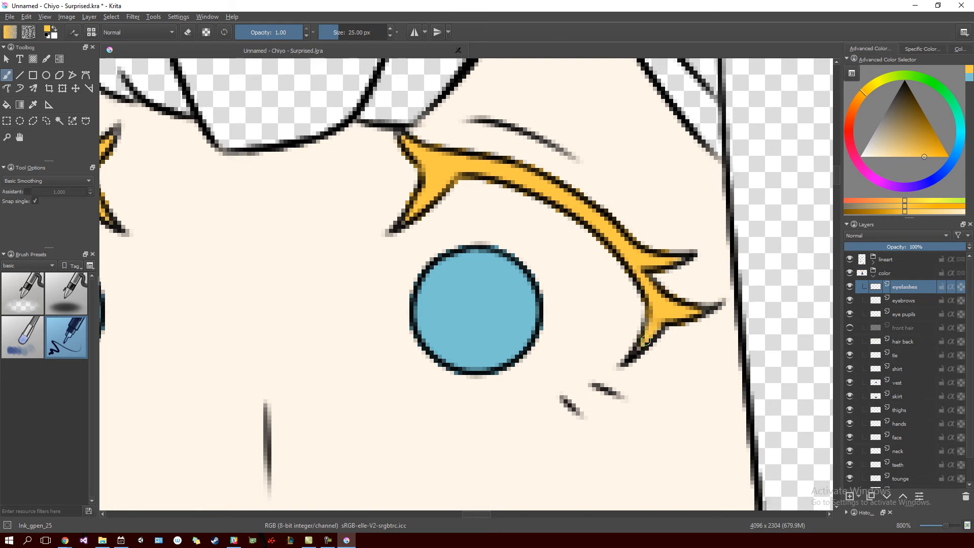
# Check the coloured eyelashes on the whole face and make the front hair layer visible again.
pyautogui.hscroll(-5, 634, 355)
pyautogui.scroll(2, 634, 355)
pyautogui.hscroll(-6, 654, 311)
pyautogui.scroll(-3, 657, 302)
pyautogui.scroll(4, 644, 372)
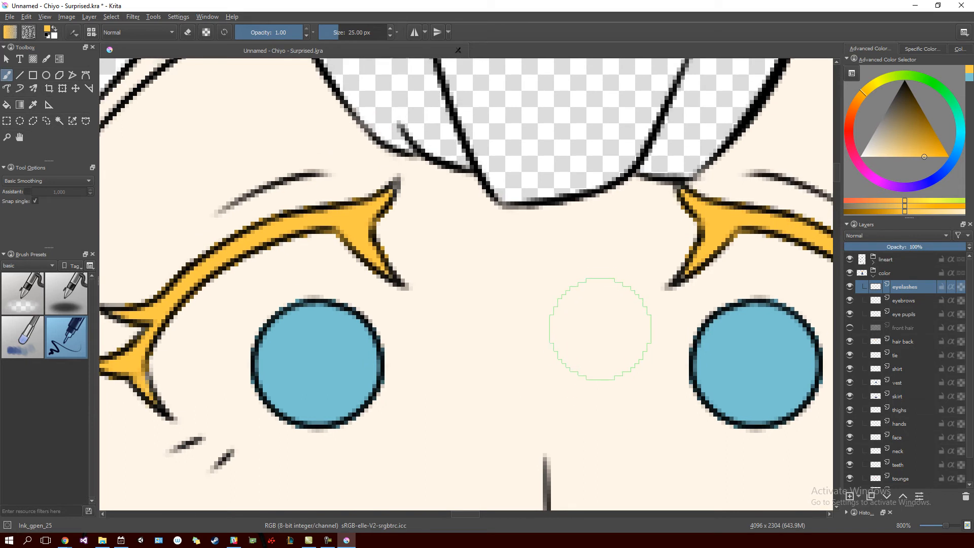
pyautogui.press('-')
pyautogui.press('-')
pyautogui.press('-')
pyautogui.press('-')
pyautogui.press('-')
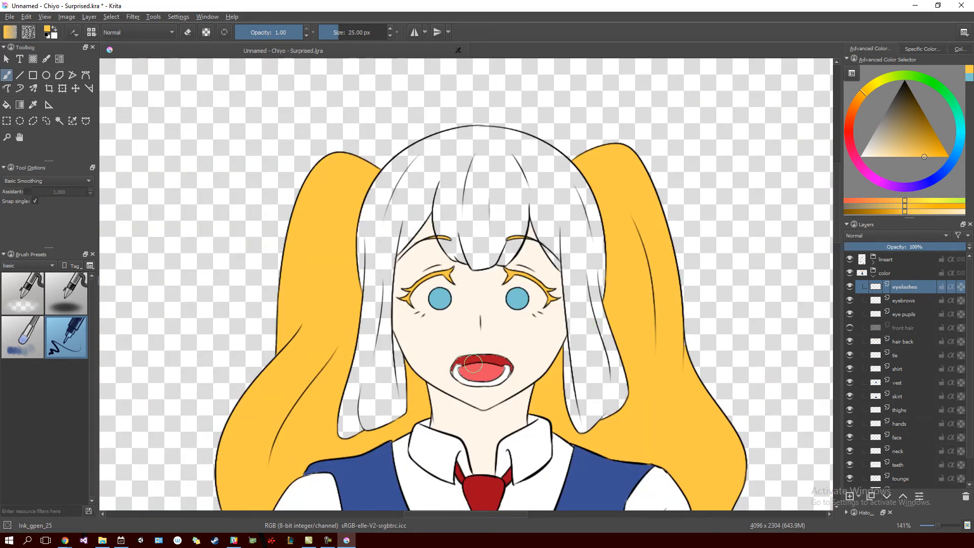
pyautogui.click(850, 328)
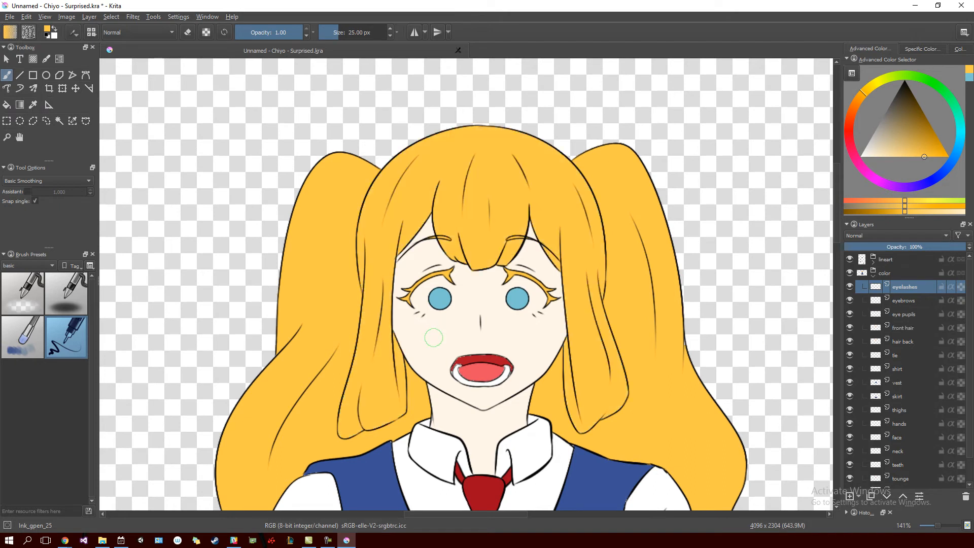
# Select the teeth layer for touching up the gaps at the corner of the mouth.
pyautogui.press('+')
pyautogui.press('+')
pyautogui.press('+')
pyautogui.press('+')
pyautogui.moveTo(582, 406); pyautogui.dragTo(598, 192)
pyautogui.moveTo(585, 370); pyautogui.dragTo(522, 194)
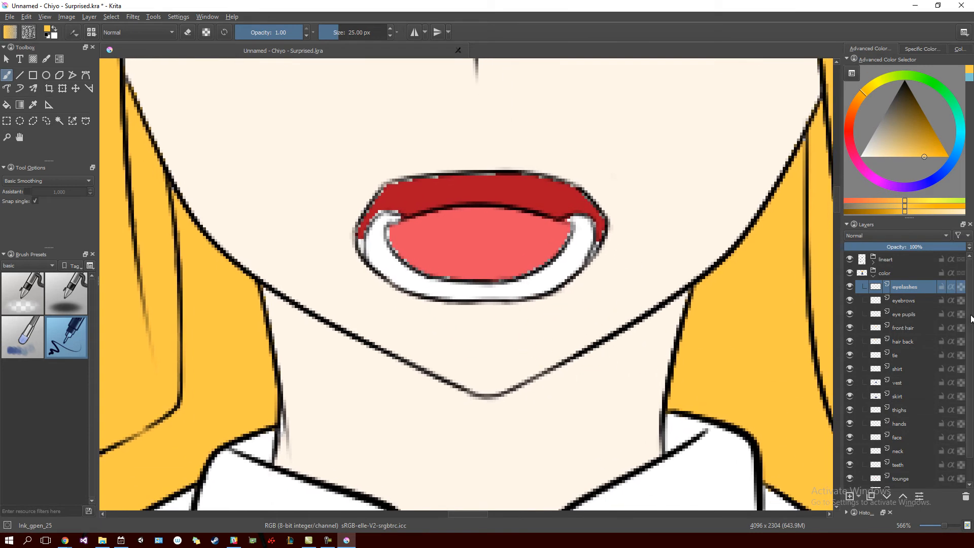
pyautogui.scroll(-2, 953, 350)
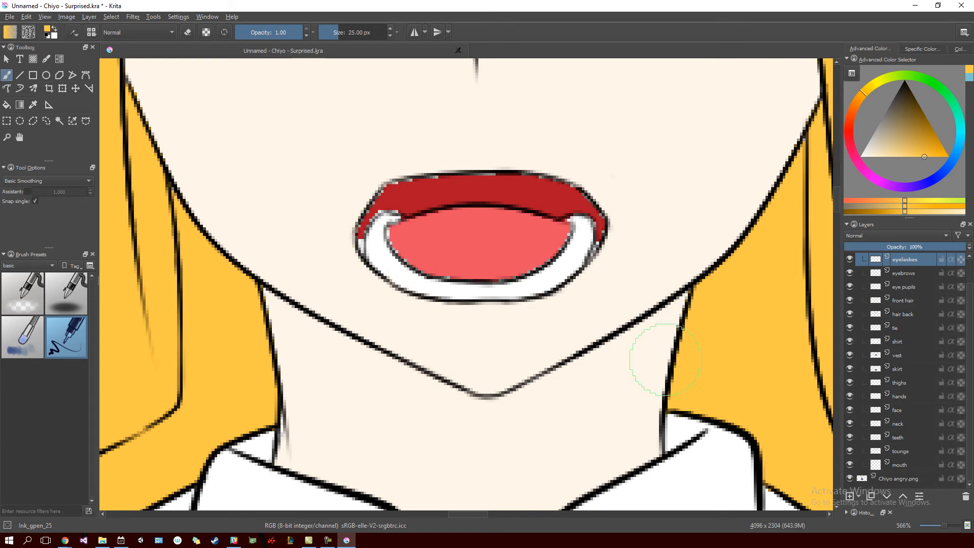
pyautogui.click(903, 467)
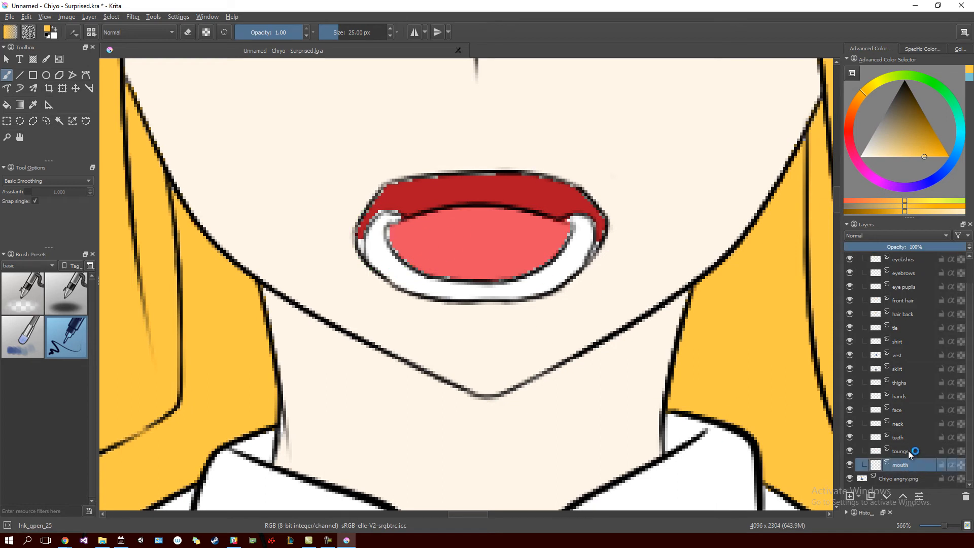
pyautogui.click(908, 439)
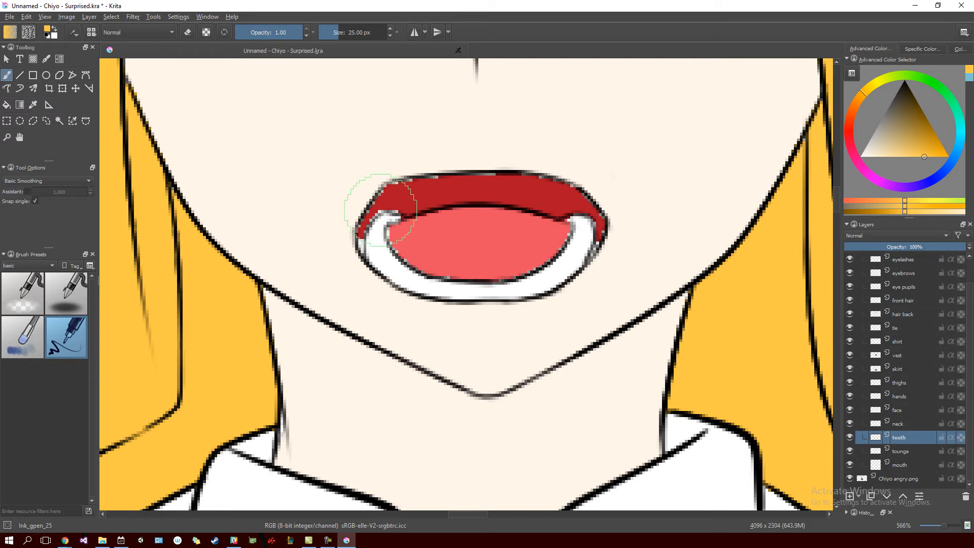
pyautogui.scroll(5, 388, 219)
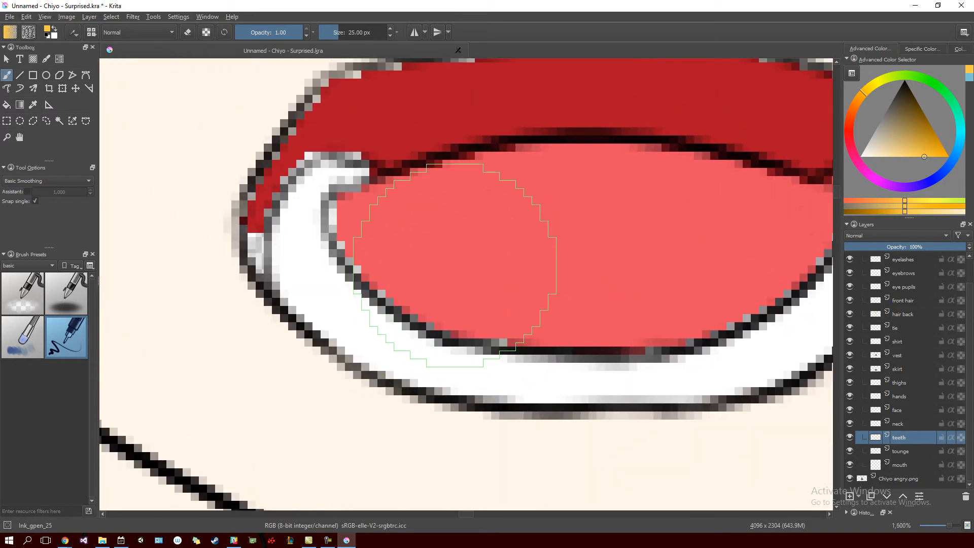
# Set the brush preset tag filter to All and choose the Eraser_hard preset.
pyautogui.click(21, 312)
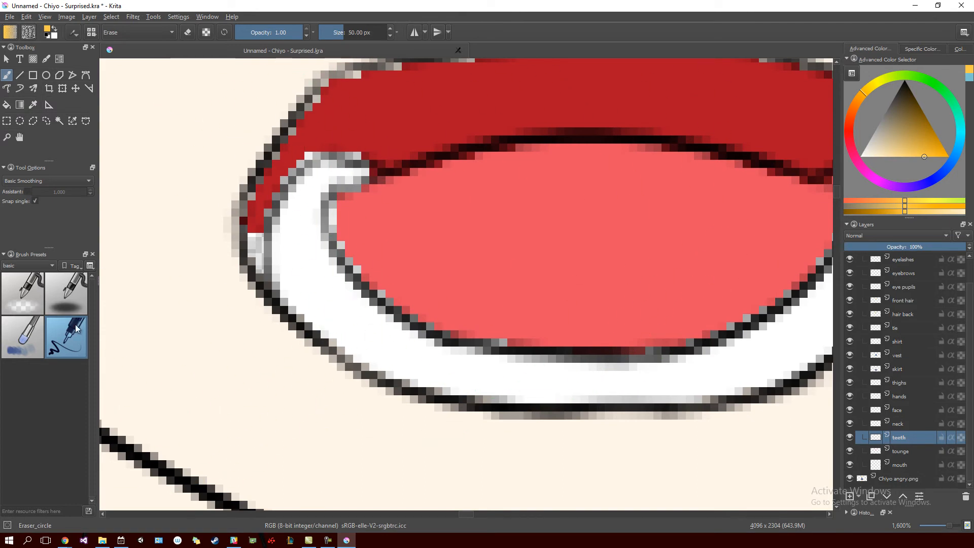
pyautogui.click(40, 262)
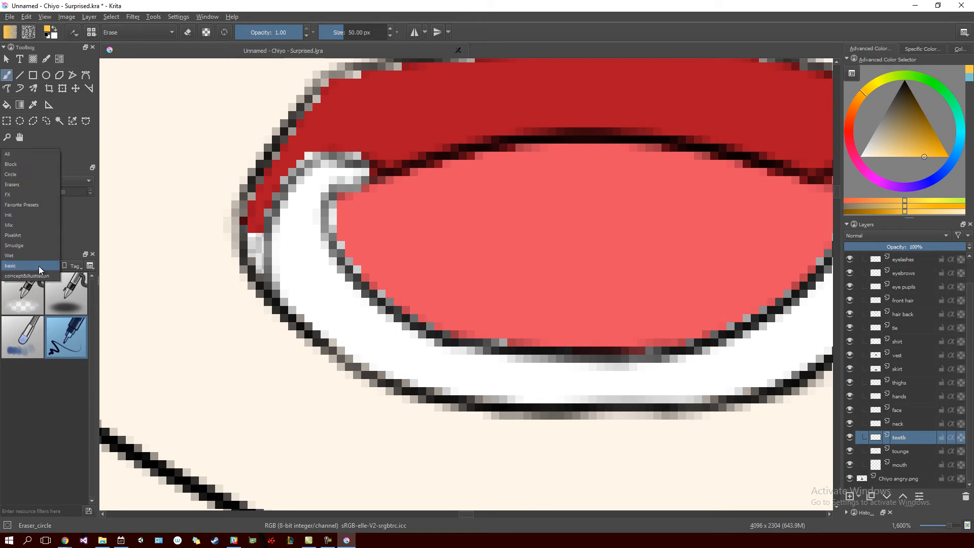
pyautogui.click(38, 155)
pyautogui.moveTo(93, 400)
pyautogui.mouseDown()
pyautogui.moveTo(96, 474)
pyautogui.moveTo(104, 279)
pyautogui.mouseUp()
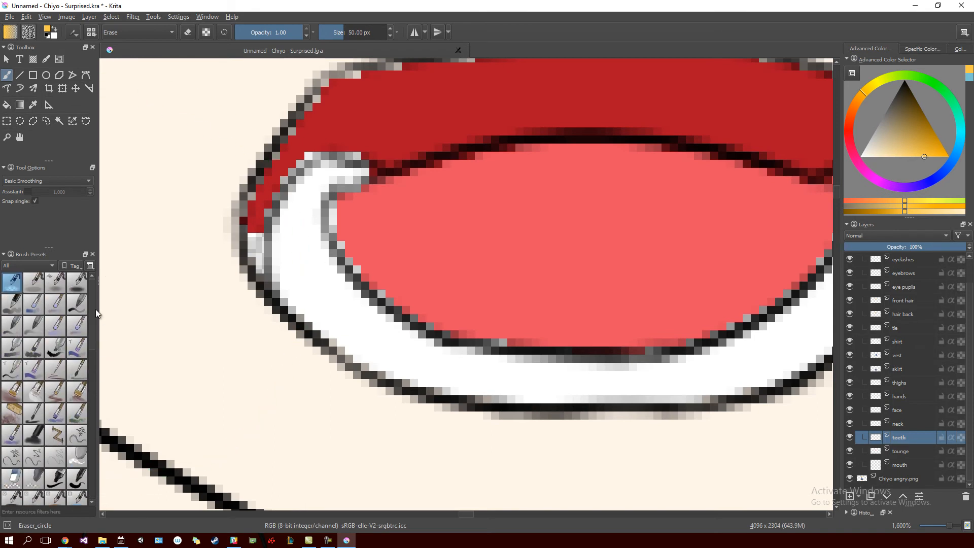
pyautogui.moveTo(95, 318); pyautogui.dragTo(92, 352)
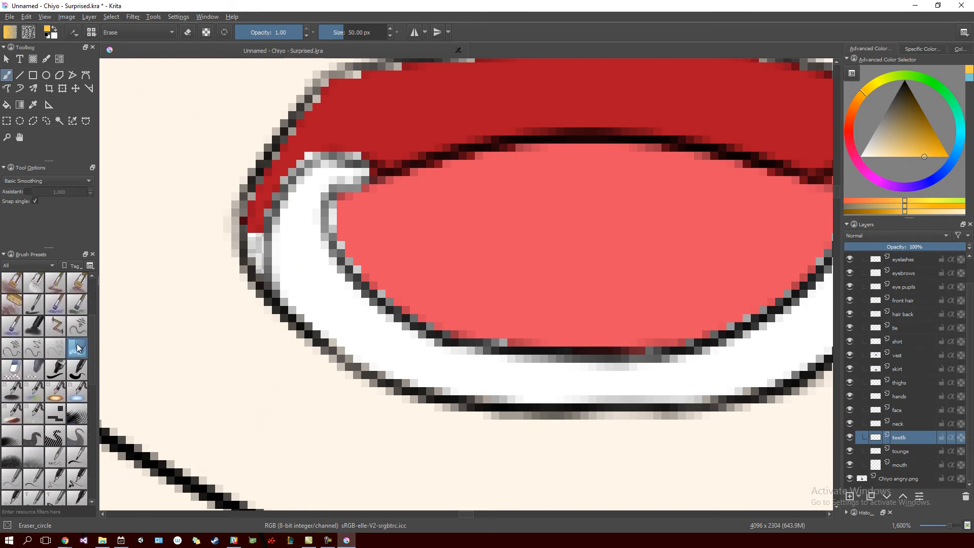
pyautogui.click(12, 369)
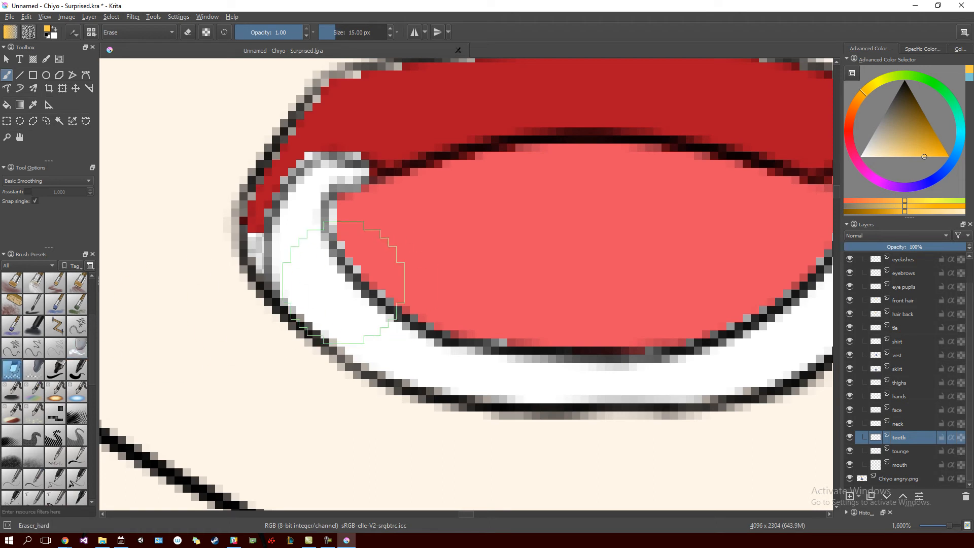
# Choose the Eraser_circle brush preset and reduce its size to 12 px.
pyautogui.moveTo(348, 279); pyautogui.dragTo(365, 254)
pyautogui.hotkey('ctrl', 'z')
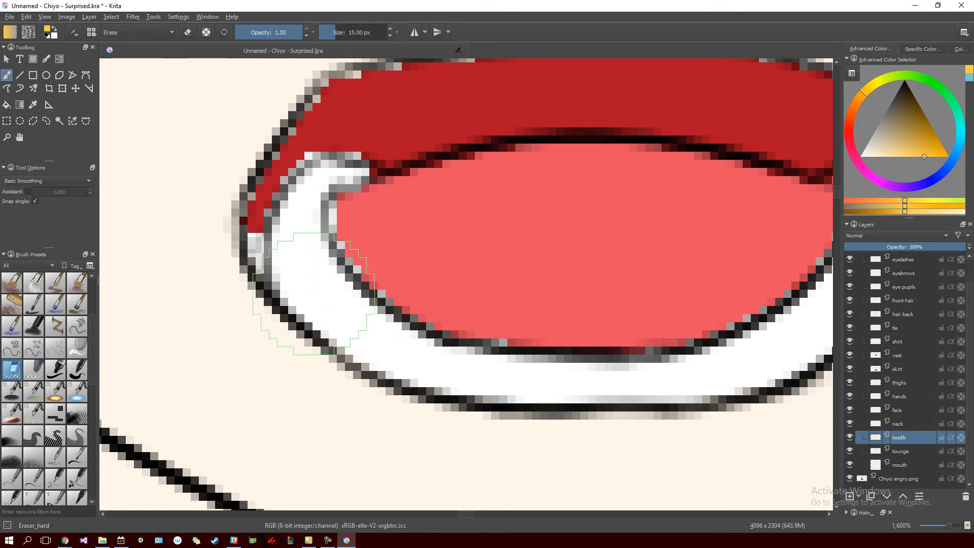
pyautogui.click(77, 350)
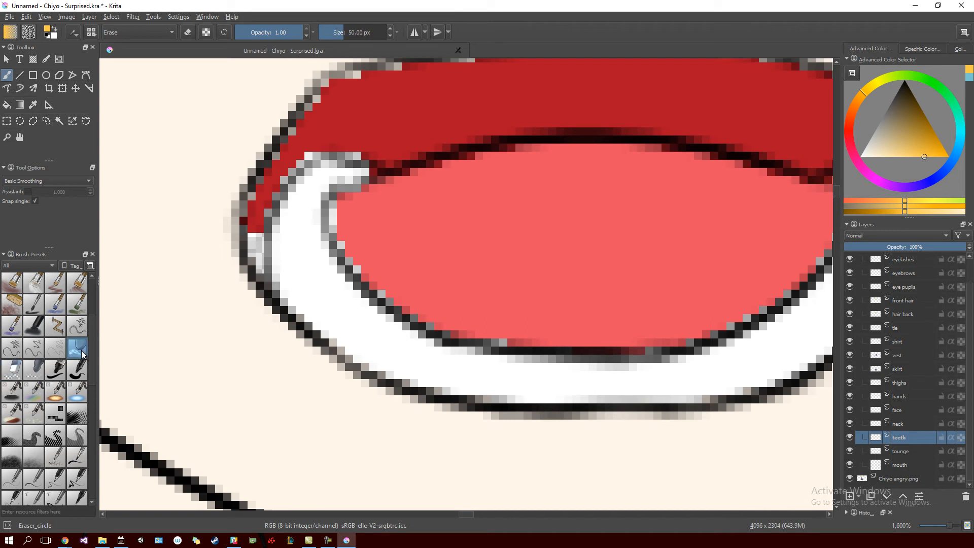
pyautogui.press('[')
pyautogui.press('[')
pyautogui.press('[')
pyautogui.press('[')
pyautogui.press('[')
pyautogui.press('[')
pyautogui.press('[')
pyautogui.press('[')
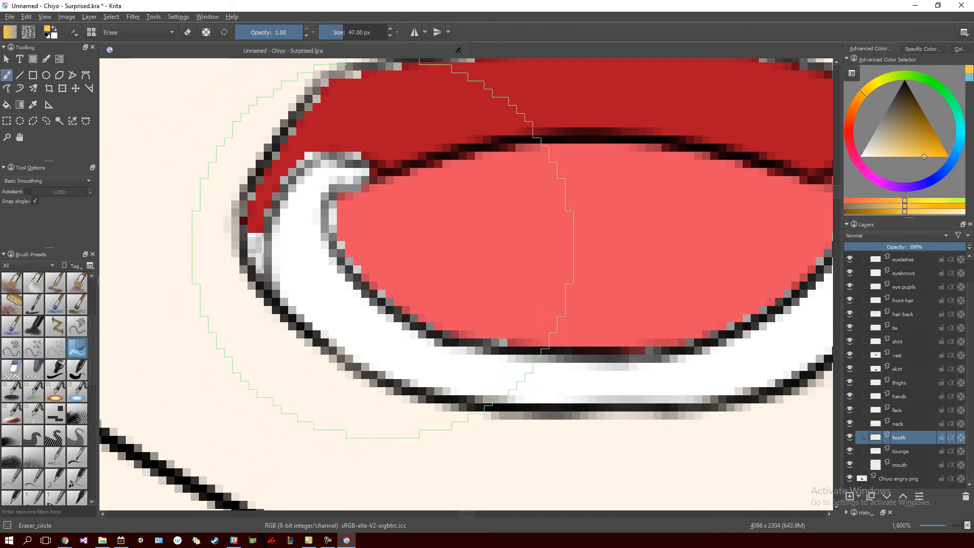
pyautogui.press('[')
# On the teeth layer, erase the white spill along the left corner of the teeth and the tongue's lower-left outline.
pyautogui.moveTo(355, 255)
pyautogui.mouseDown()
pyautogui.moveTo(347, 205)
pyautogui.moveTo(341, 210)
pyautogui.moveTo(360, 212)
pyautogui.moveTo(341, 203)
pyautogui.moveTo(358, 186)
pyautogui.mouseUp()
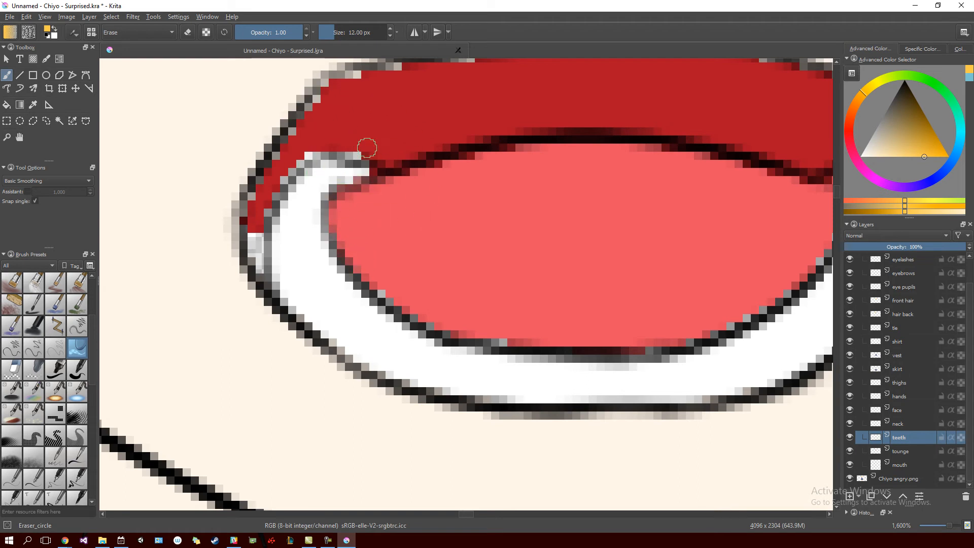
pyautogui.moveTo(349, 152)
pyautogui.mouseDown()
pyautogui.moveTo(330, 144)
pyautogui.moveTo(296, 163)
pyautogui.moveTo(269, 202)
pyautogui.mouseUp()
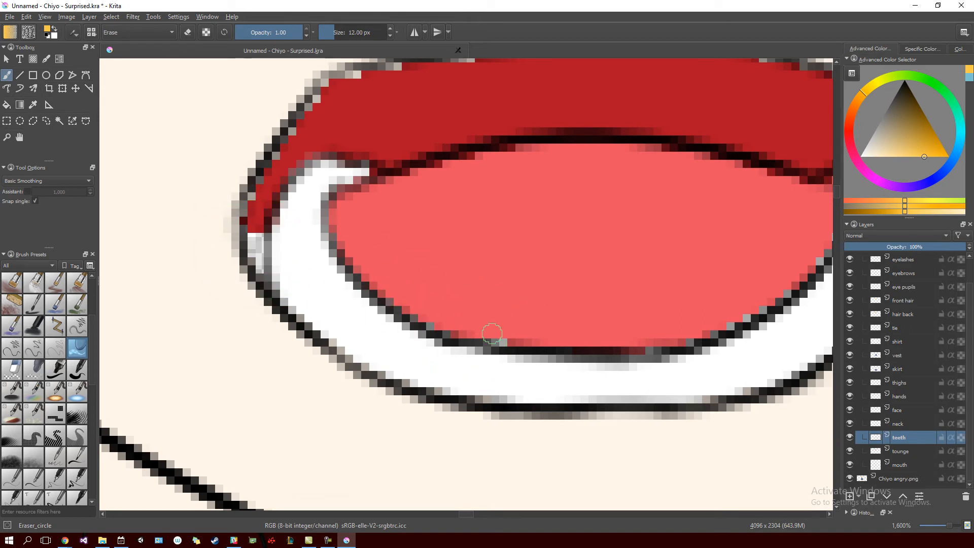
pyautogui.moveTo(458, 331); pyautogui.dragTo(430, 327)
# Erase the white teeth spill along the tongue's lower-right outline and the right corner of the teeth.
pyautogui.moveTo(576, 342); pyautogui.dragTo(416, 329)
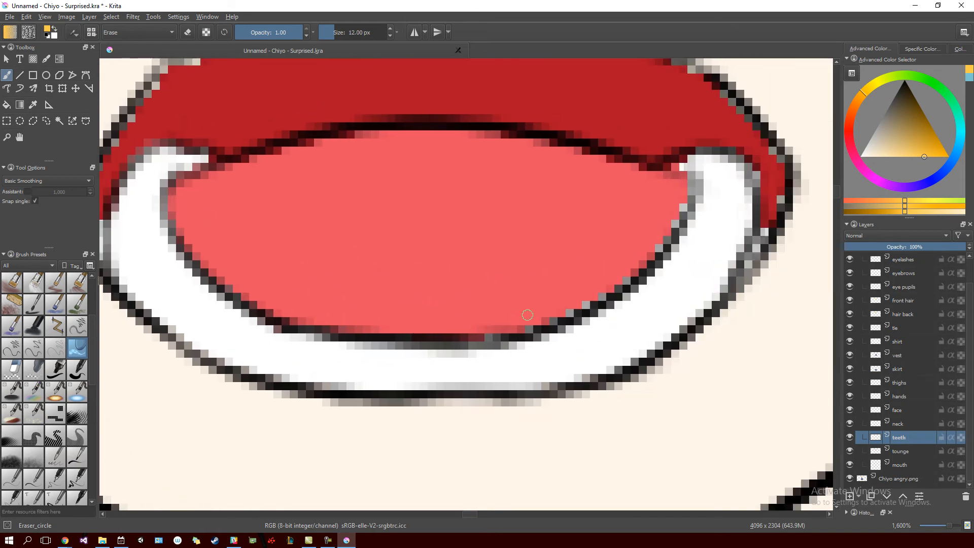
pyautogui.moveTo(626, 255); pyautogui.dragTo(571, 313)
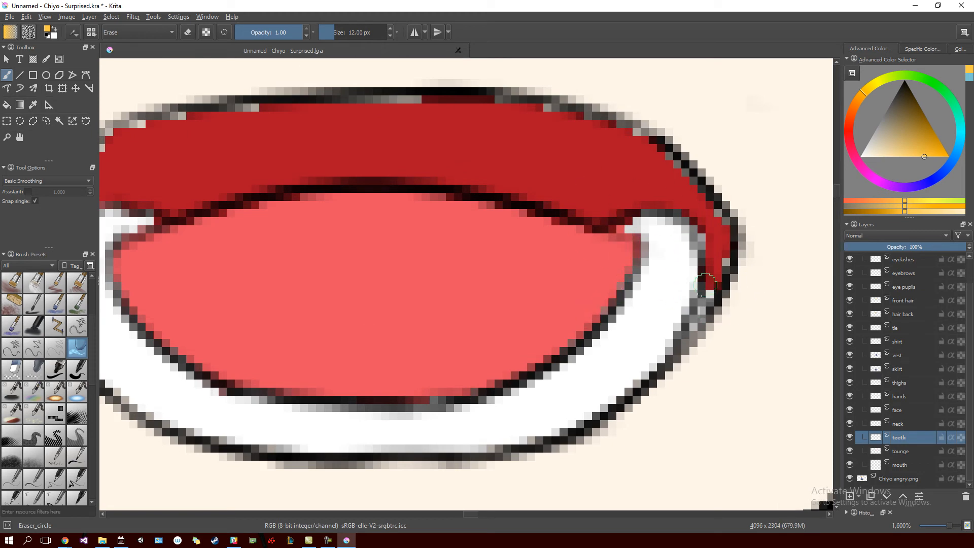
pyautogui.moveTo(582, 200)
pyautogui.mouseDown()
pyautogui.moveTo(595, 279)
pyautogui.moveTo(576, 272)
pyautogui.moveTo(605, 271)
pyautogui.moveTo(555, 268)
pyautogui.mouseUp()
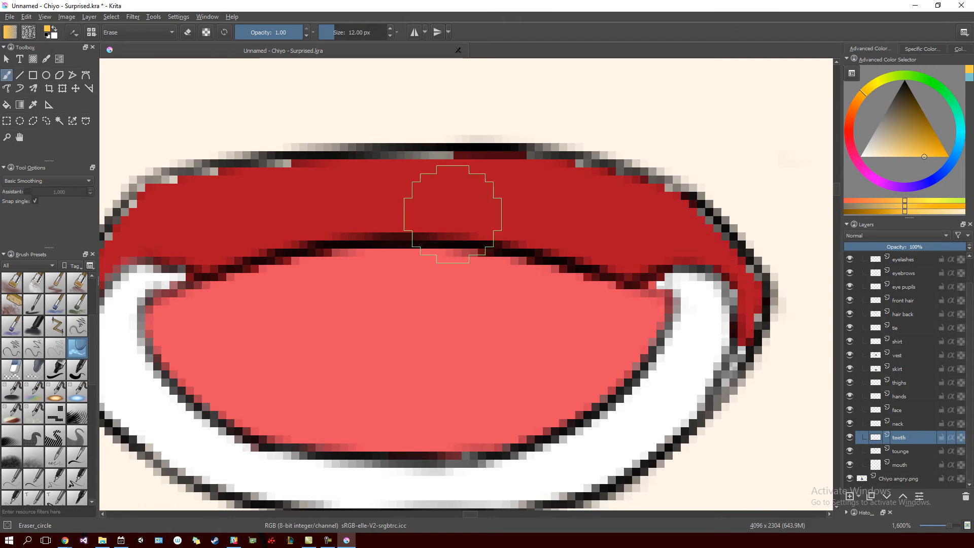
pyautogui.moveTo(574, 319)
pyautogui.mouseDown()
pyautogui.moveTo(736, 295)
pyautogui.moveTo(702, 311)
pyautogui.mouseUp()
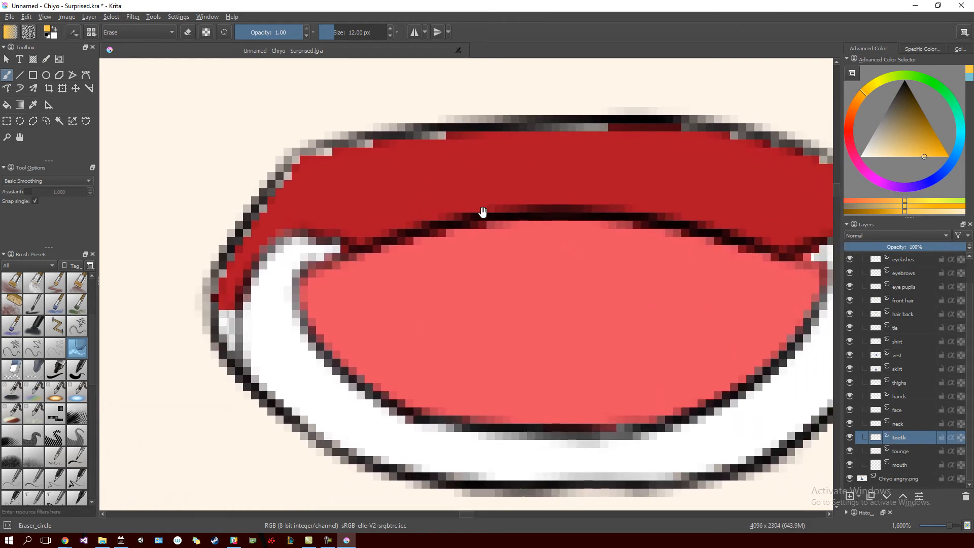
pyautogui.moveTo(475, 197); pyautogui.dragTo(591, 246)
pyautogui.moveTo(522, 341)
pyautogui.mouseDown()
pyautogui.moveTo(598, 294)
pyautogui.moveTo(531, 291)
pyautogui.moveTo(494, 352)
pyautogui.mouseUp()
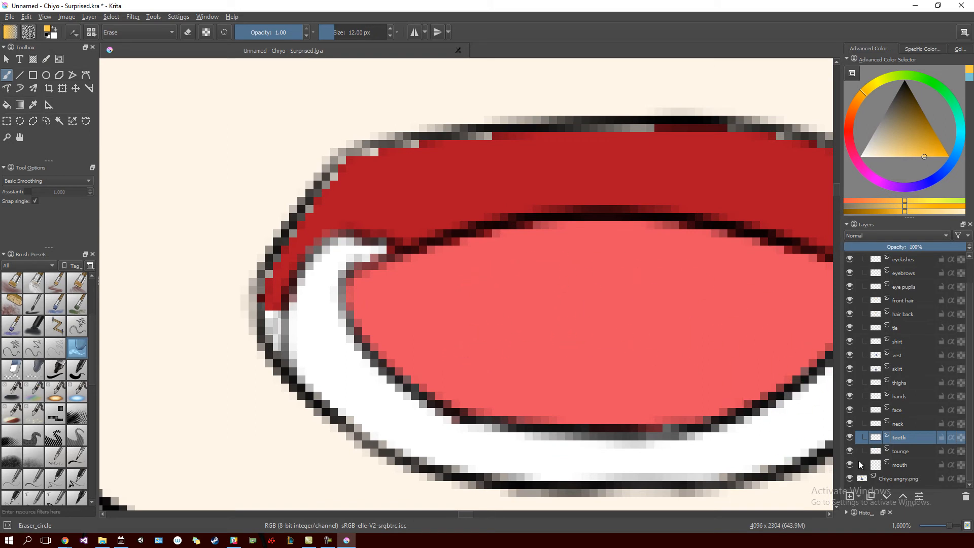
pyautogui.click(905, 452)
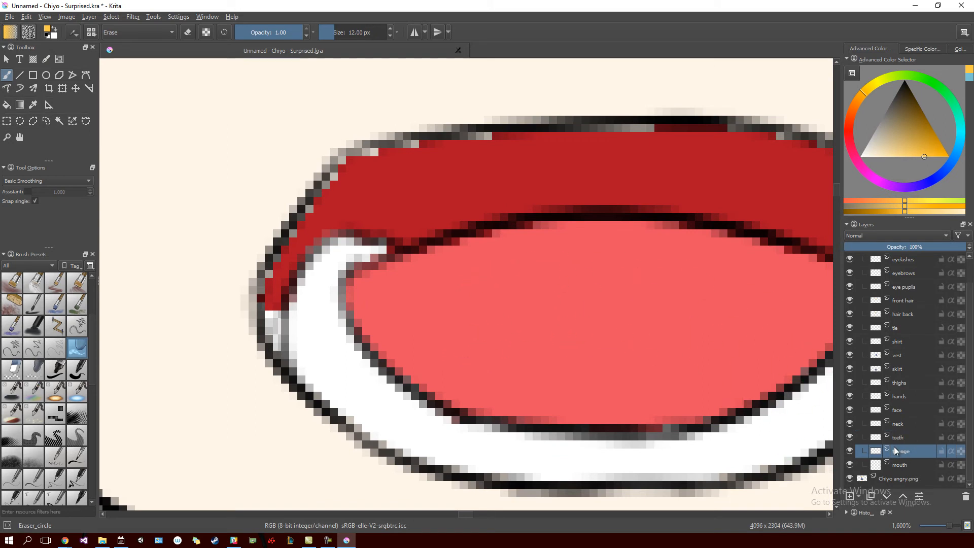
pyautogui.moveTo(685, 368); pyautogui.dragTo(571, 319)
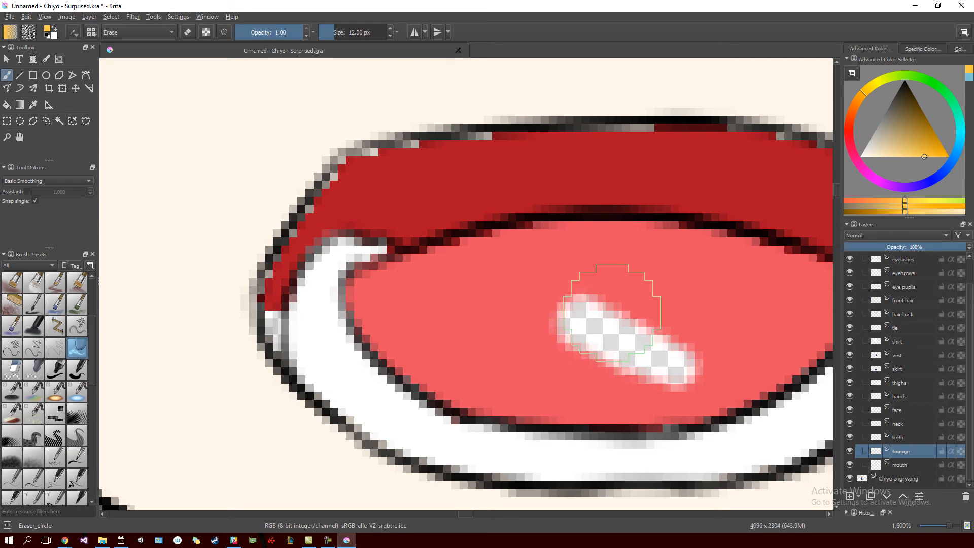
pyautogui.hotkey('ctrl', 'z')
pyautogui.moveTo(652, 336)
pyautogui.mouseDown()
pyautogui.moveTo(577, 267)
pyautogui.moveTo(563, 259)
pyautogui.moveTo(558, 268)
pyautogui.mouseUp()
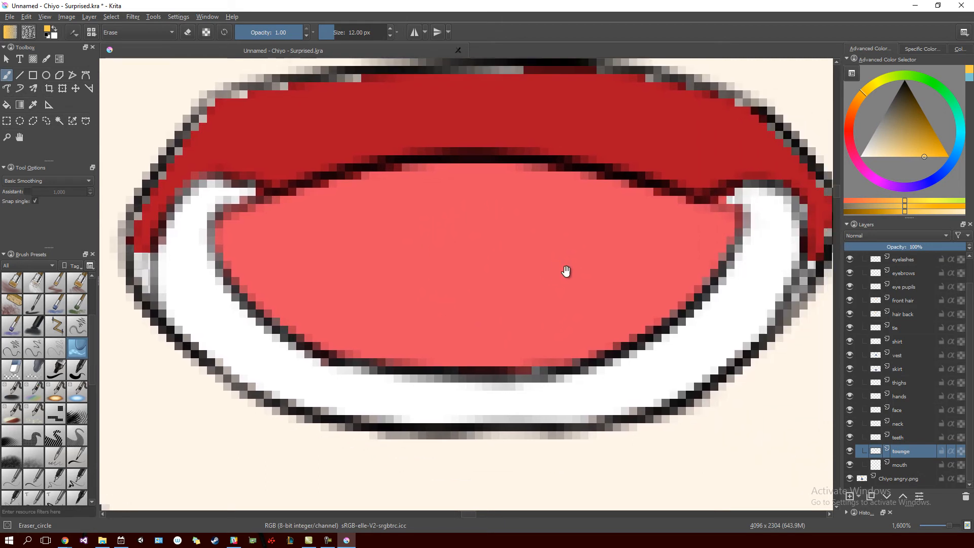
# On the mouth layer, sample its dark red and fill the gap at the left mouth corner using the Ink_gpen_25 brush.
pyautogui.click(908, 466)
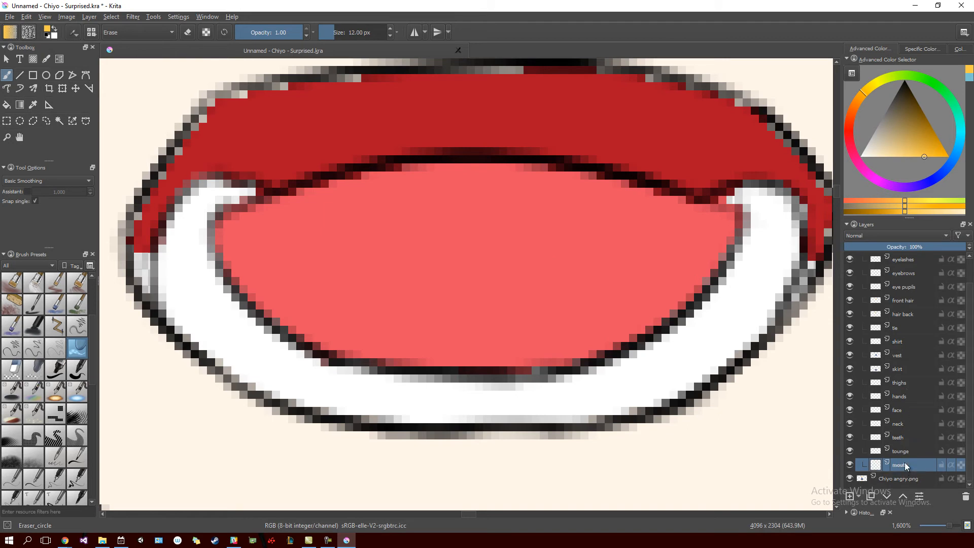
pyautogui.moveTo(675, 268); pyautogui.dragTo(654, 348)
pyautogui.keyDown('ctrl'); pyautogui.click(675, 262); pyautogui.keyUp('ctrl')
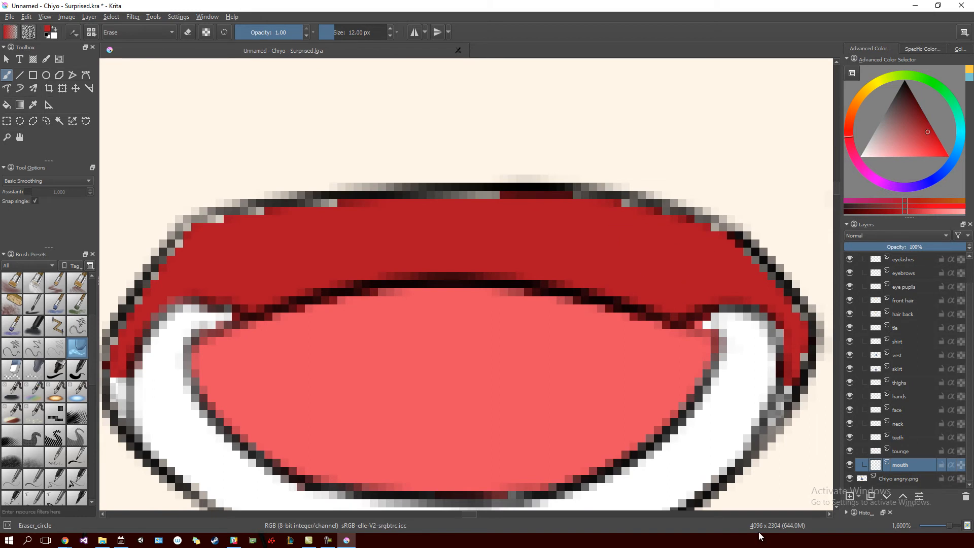
pyautogui.press('/')
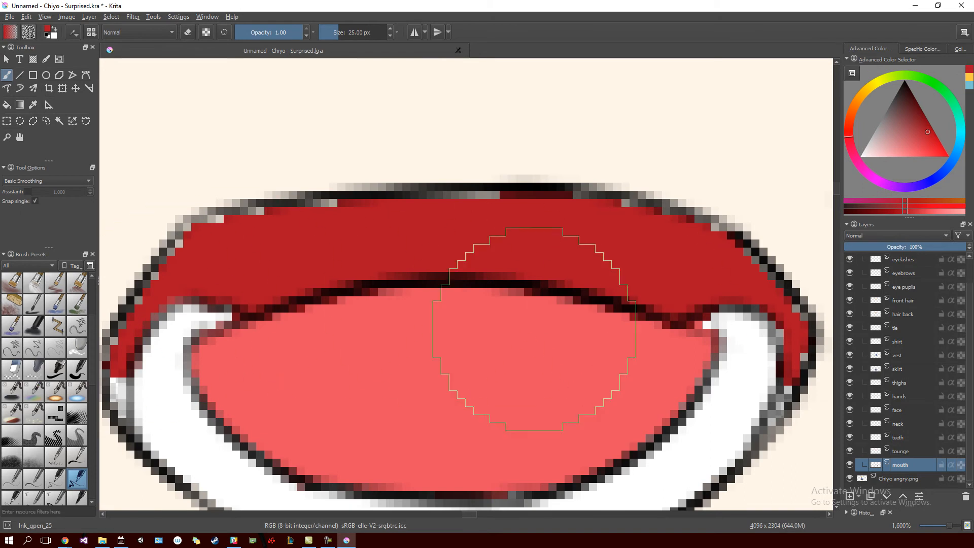
pyautogui.moveTo(187, 351)
pyautogui.mouseDown()
pyautogui.moveTo(449, 299)
pyautogui.moveTo(394, 312)
pyautogui.moveTo(392, 331)
pyautogui.mouseUp()
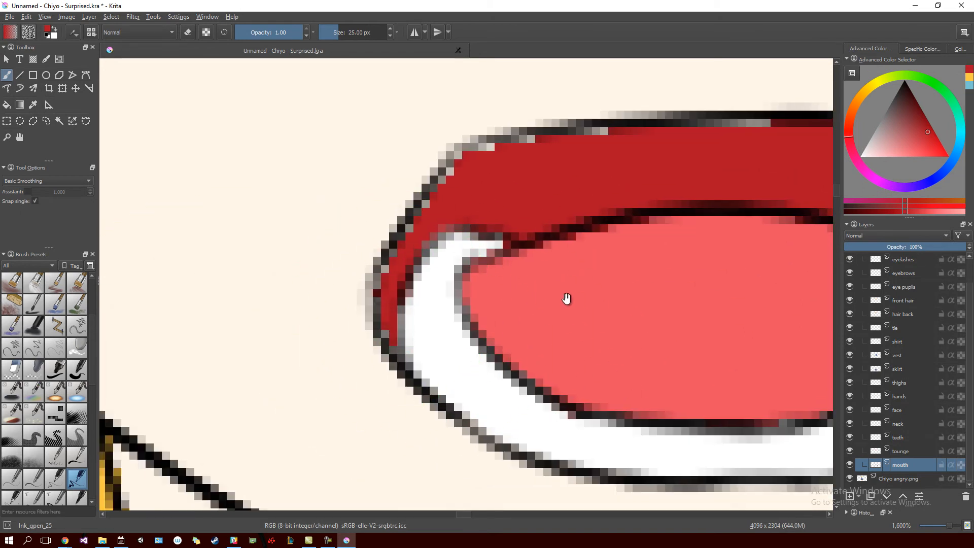
# Paint the dark red into the gap at the right corner of the mouth.
pyautogui.hscroll(10, 507, 304)
pyautogui.moveTo(668, 287); pyautogui.dragTo(670, 303)
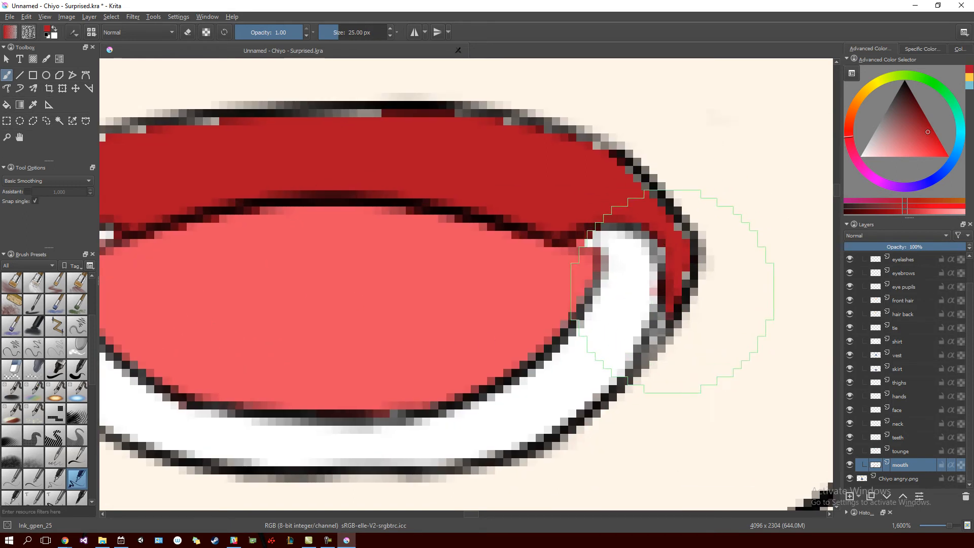
pyautogui.moveTo(680, 277); pyautogui.dragTo(664, 325)
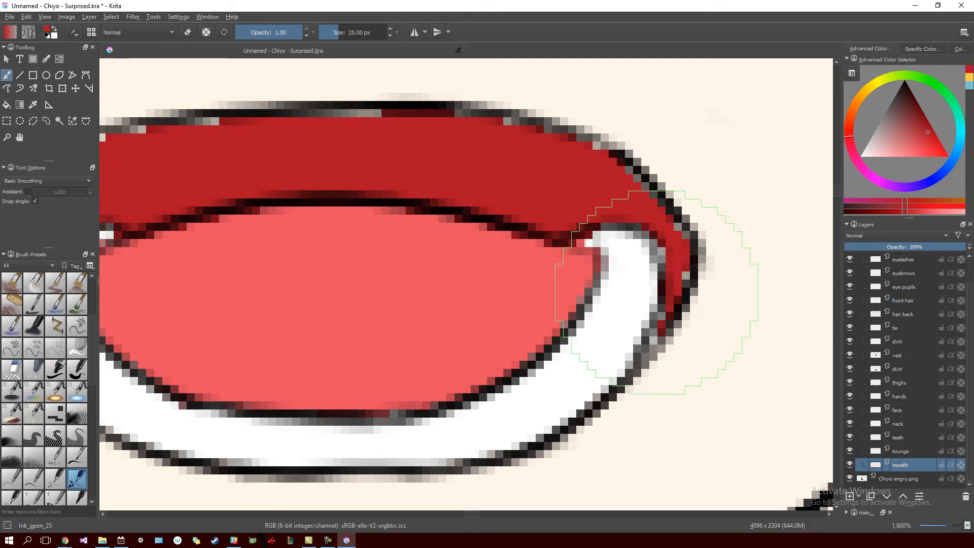
pyautogui.moveTo(663, 272); pyautogui.dragTo(705, 339)
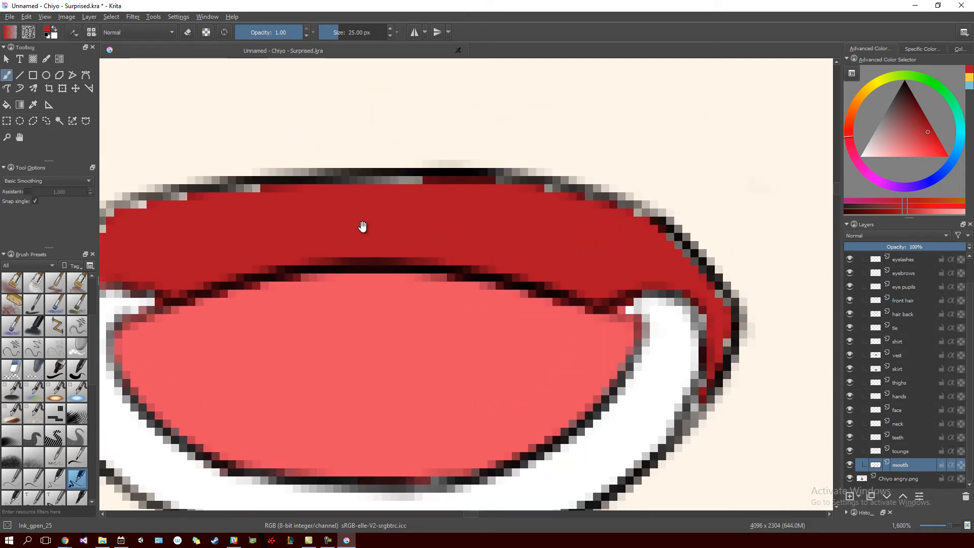
pyautogui.moveTo(365, 196); pyautogui.dragTo(539, 246)
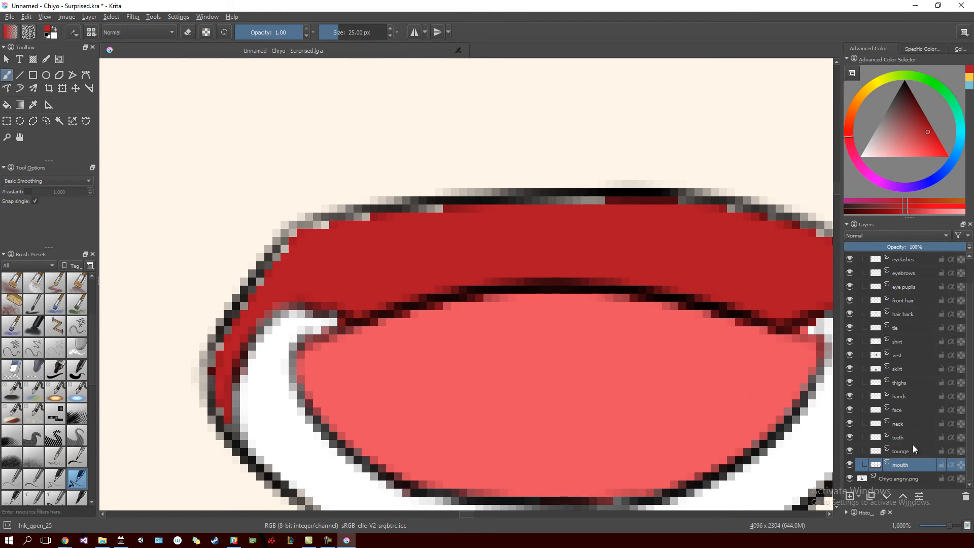
# On the face layer, erase the skin-coloured spill along the mouth's upper and side outlines with the 12 px Eraser_circle brush.
pyautogui.click(914, 411)
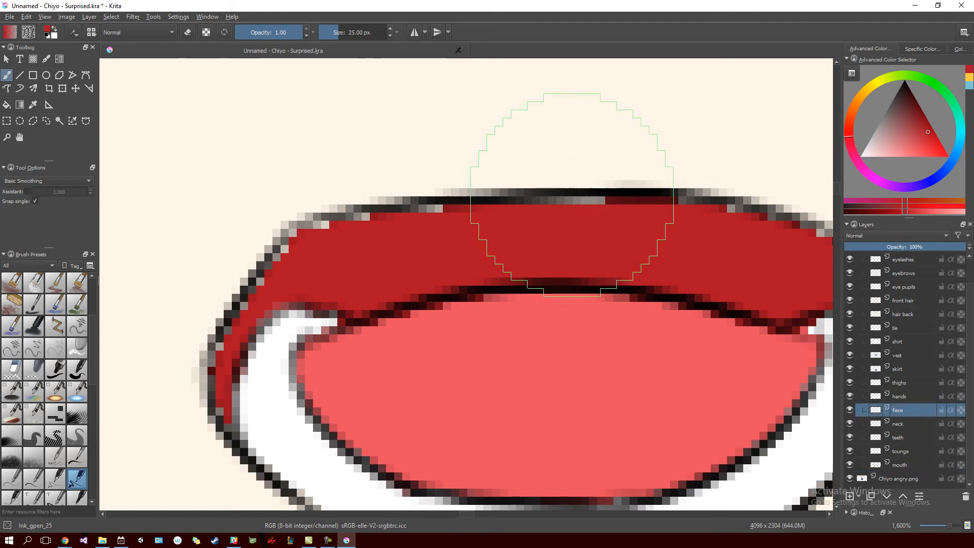
pyautogui.press('/')
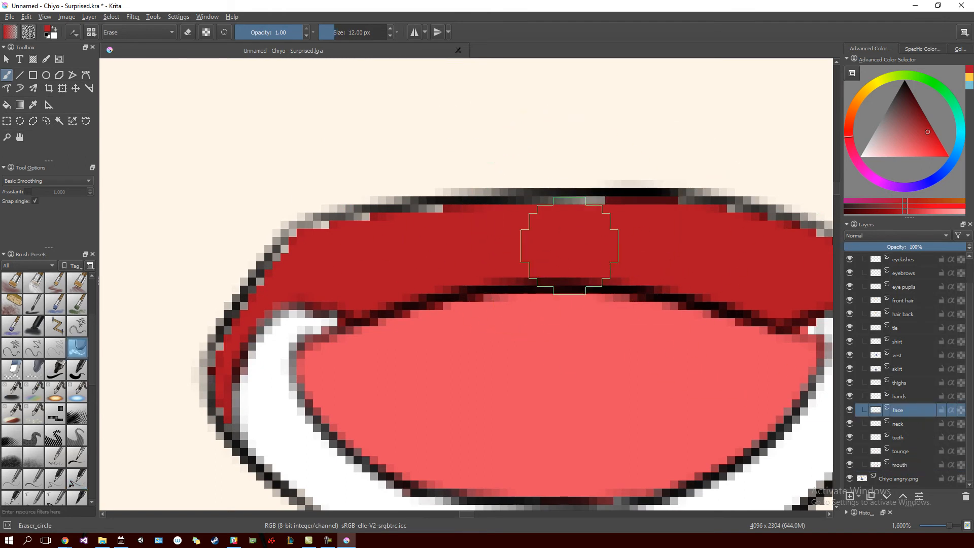
pyautogui.moveTo(589, 207)
pyautogui.mouseDown()
pyautogui.moveTo(550, 208)
pyautogui.moveTo(612, 205)
pyautogui.moveTo(526, 208)
pyautogui.moveTo(490, 198)
pyautogui.moveTo(468, 212)
pyautogui.moveTo(354, 216)
pyautogui.moveTo(297, 239)
pyautogui.moveTo(226, 352)
pyautogui.moveTo(260, 411)
pyautogui.moveTo(224, 422)
pyautogui.mouseUp()
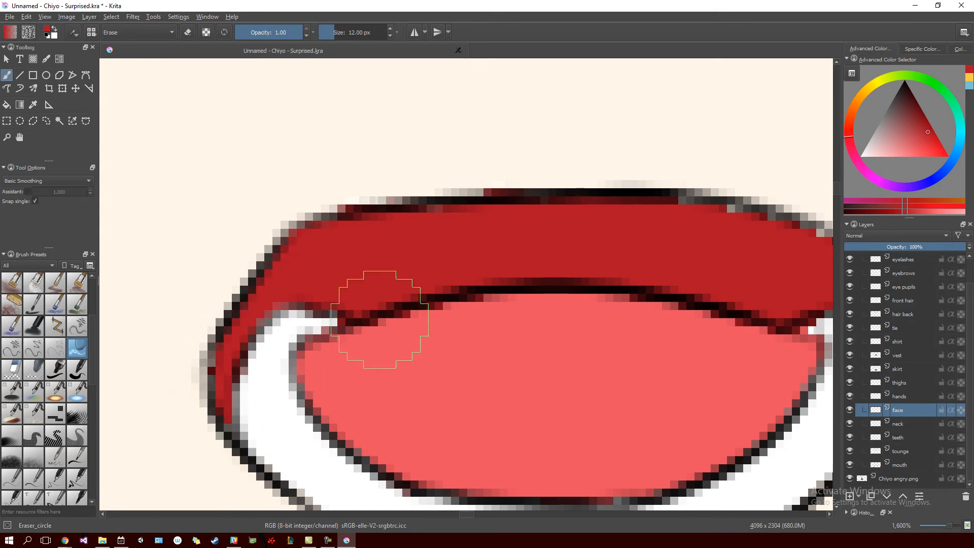
pyautogui.hscroll(5, 554, 284)
pyautogui.moveTo(540, 220)
pyautogui.mouseDown()
pyautogui.moveTo(581, 223)
pyautogui.moveTo(657, 251)
pyautogui.moveTo(679, 281)
pyautogui.moveTo(680, 271)
pyautogui.moveTo(712, 288)
pyautogui.moveTo(730, 329)
pyautogui.mouseUp()
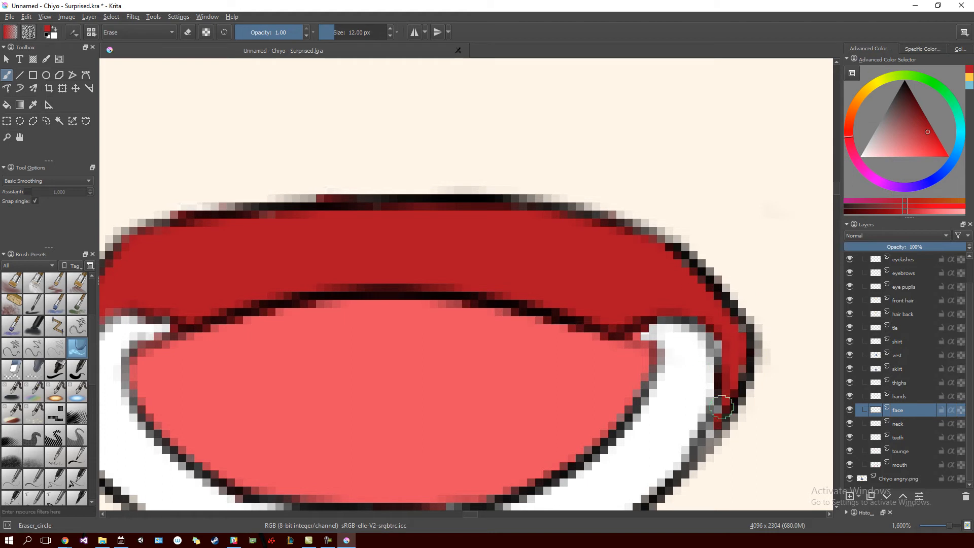
pyautogui.moveTo(469, 382); pyautogui.dragTo(559, 247)
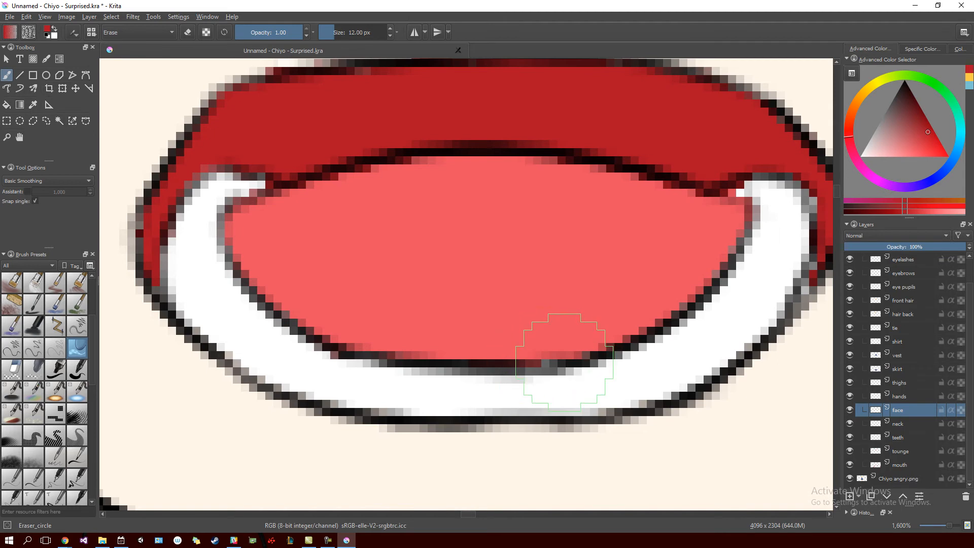
# Examine the cleaned mouth edges from farther away for remaining colour spill.
pyautogui.press('-')
pyautogui.press('-')
pyautogui.press('-')
pyautogui.press('-')
pyautogui.press('-')
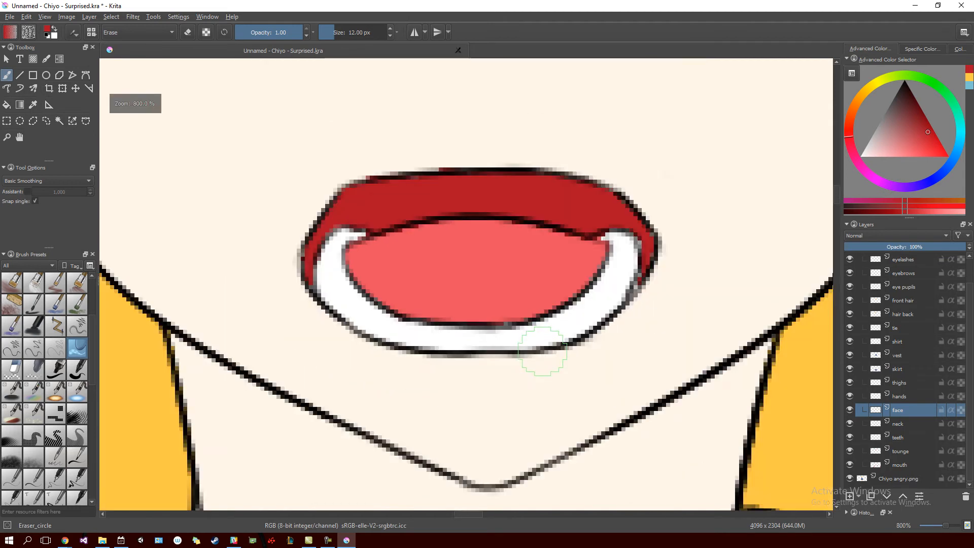
pyautogui.press('-')
pyautogui.press('-')
pyautogui.press('+')
pyautogui.press('+')
pyautogui.press('+')
pyautogui.press('+')
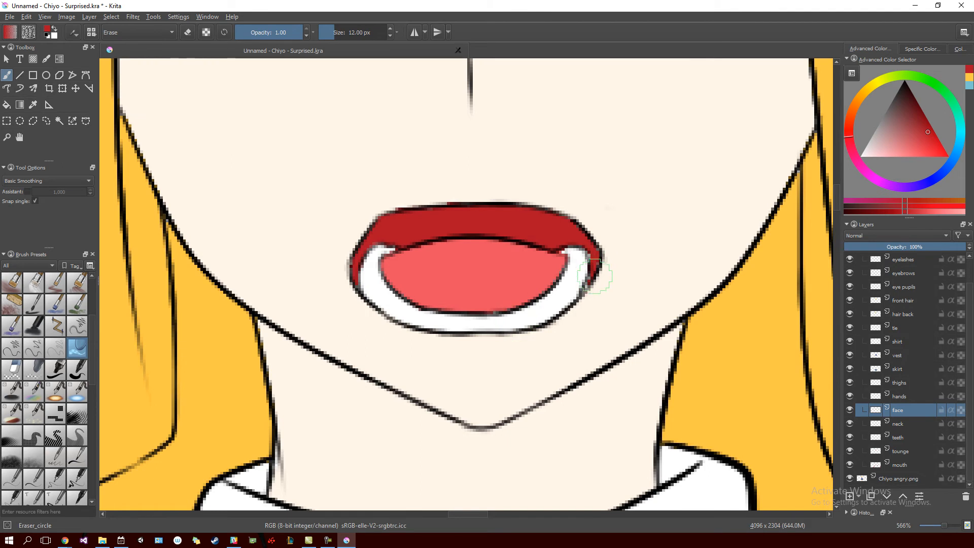
# On the teeth layer, erase the remaining white spill along the outer outline at the right end of the teeth.
pyautogui.scroll(3, 591, 273)
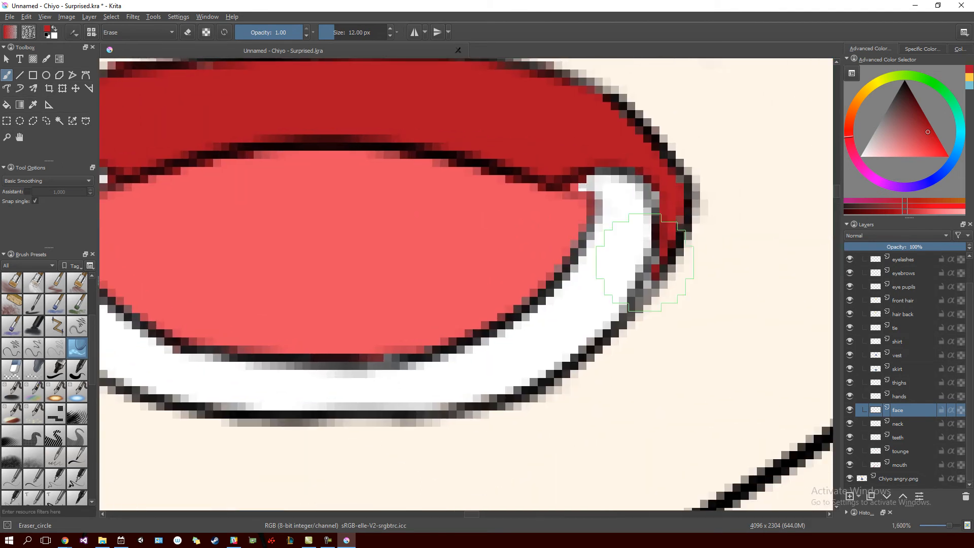
pyautogui.click(907, 439)
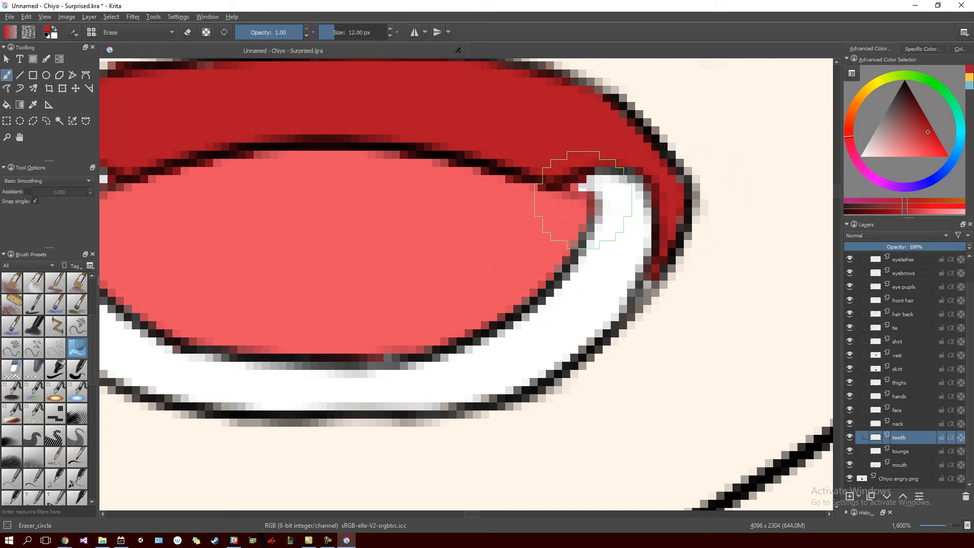
pyautogui.scroll(-6, 573, 170)
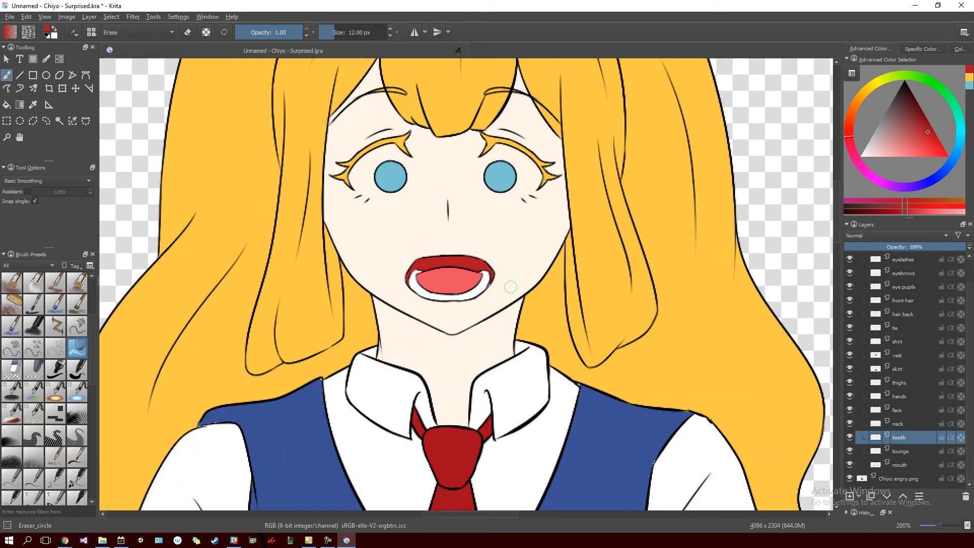
# Collapse the color group in the layer stack.
pyautogui.moveTo(457, 278); pyautogui.dragTo(488, 369)
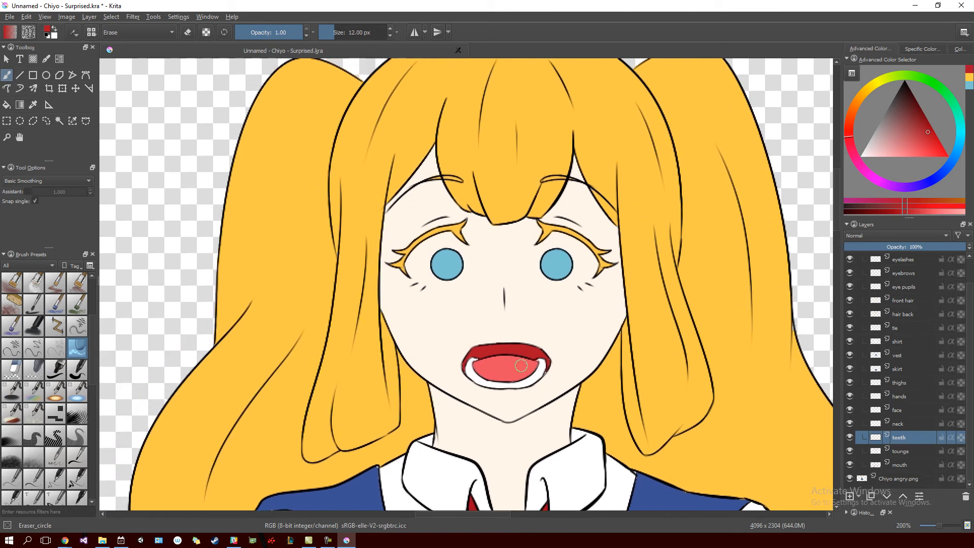
pyautogui.scroll(-1, 532, 243)
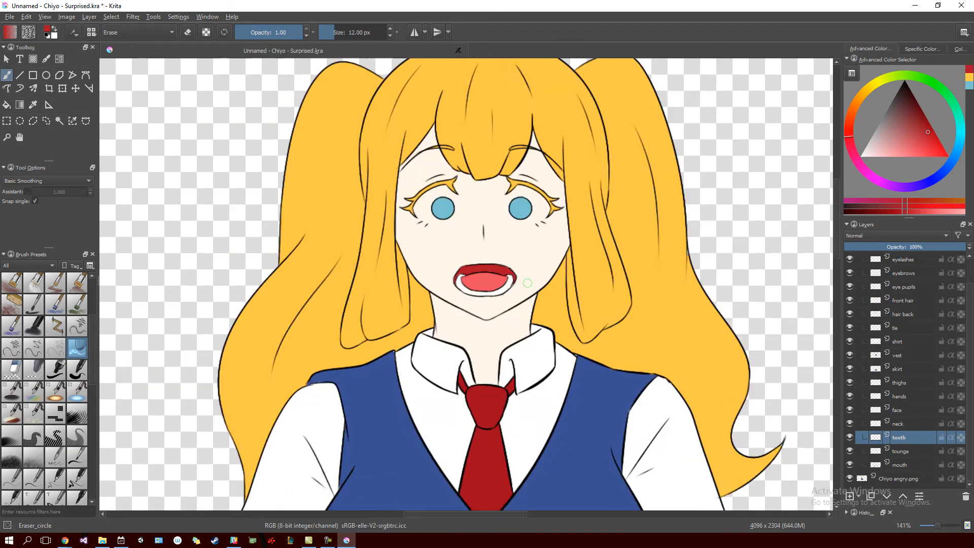
pyautogui.scroll(-3, 527, 282)
pyautogui.moveTo(531, 406); pyautogui.dragTo(538, 295)
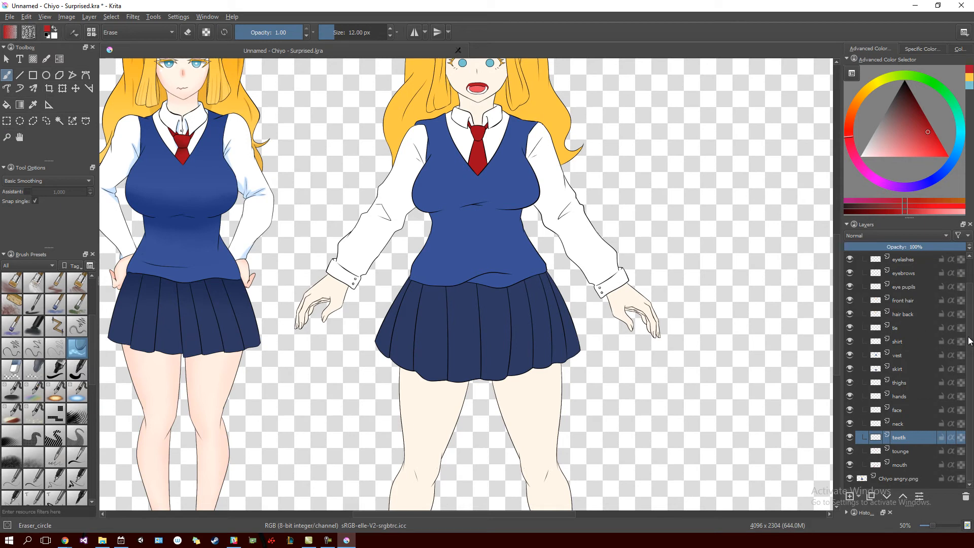
pyautogui.scroll(1, 969, 343)
pyautogui.click(873, 277)
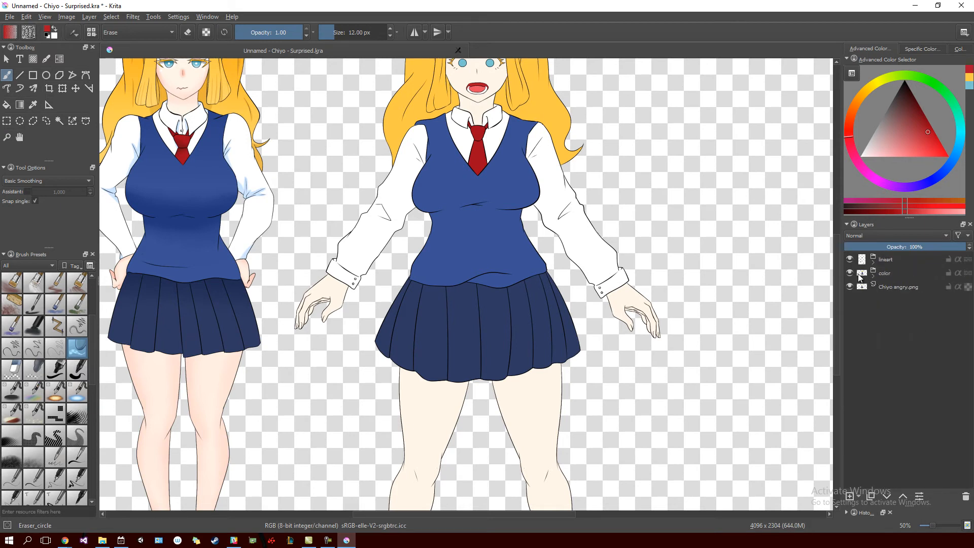
# Hide the lineart group, the color group and the Chiyo angry.png layer.
pyautogui.click(850, 269)
pyautogui.click(850, 258)
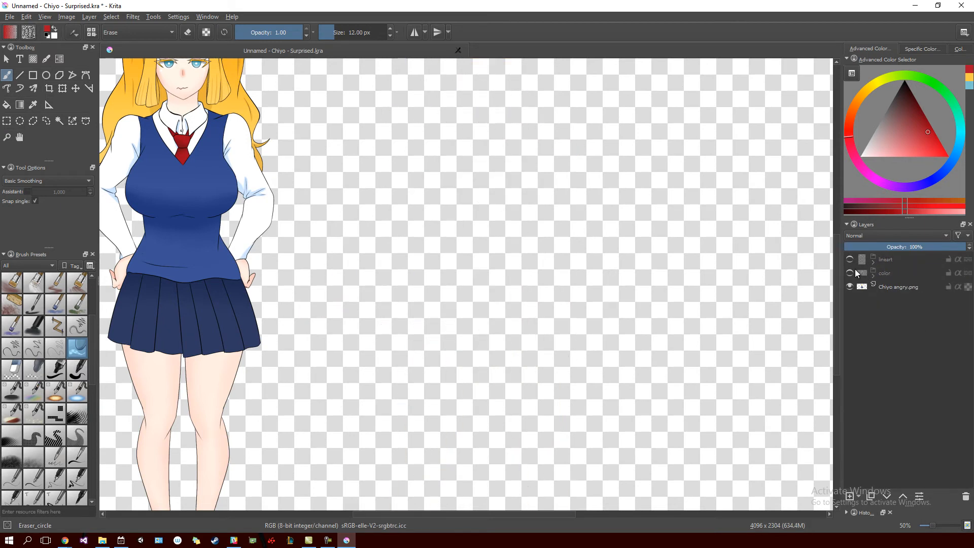
pyautogui.click(849, 287)
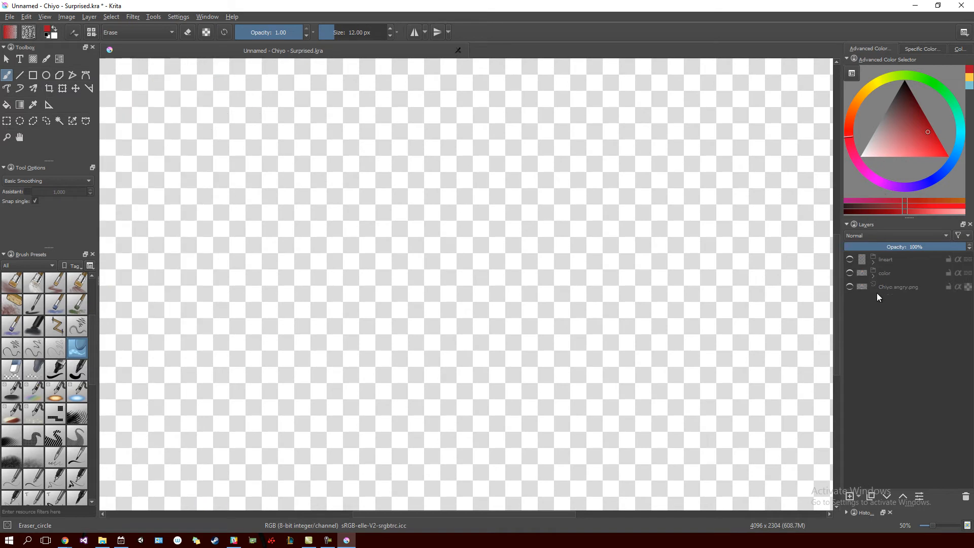
# Add a paint layer beneath Chiyo angry.png and name it bg.
pyautogui.click(892, 289)
pyautogui.click(850, 496)
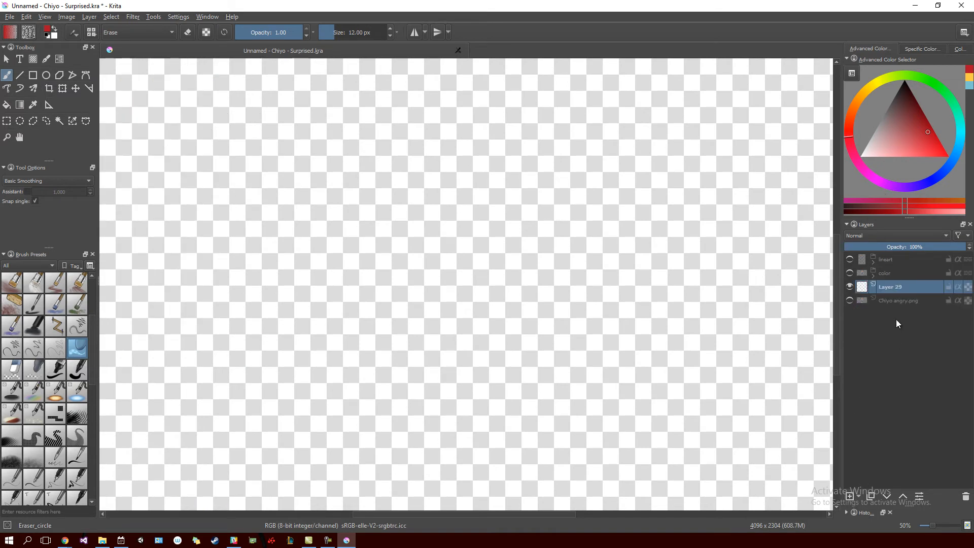
pyautogui.moveTo(900, 287); pyautogui.dragTo(898, 370)
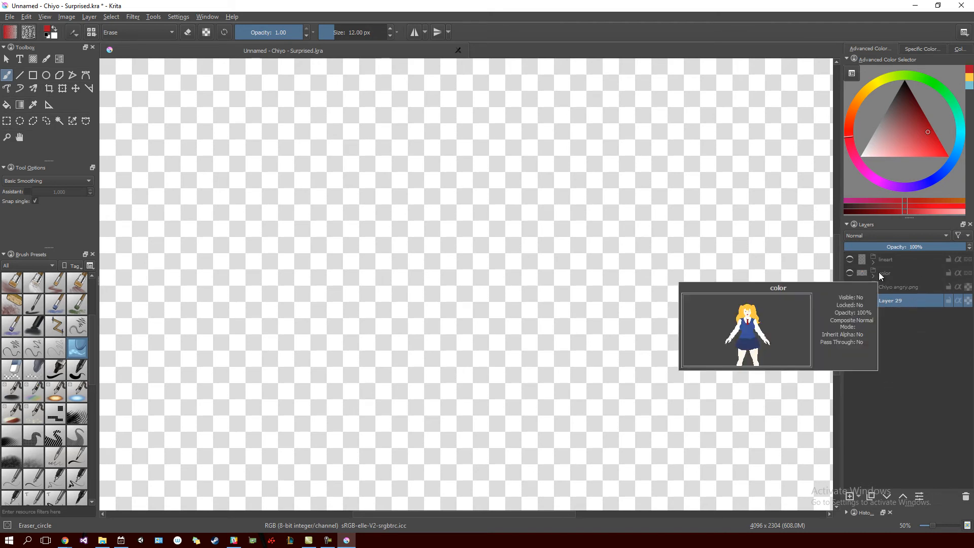
pyautogui.press('/')
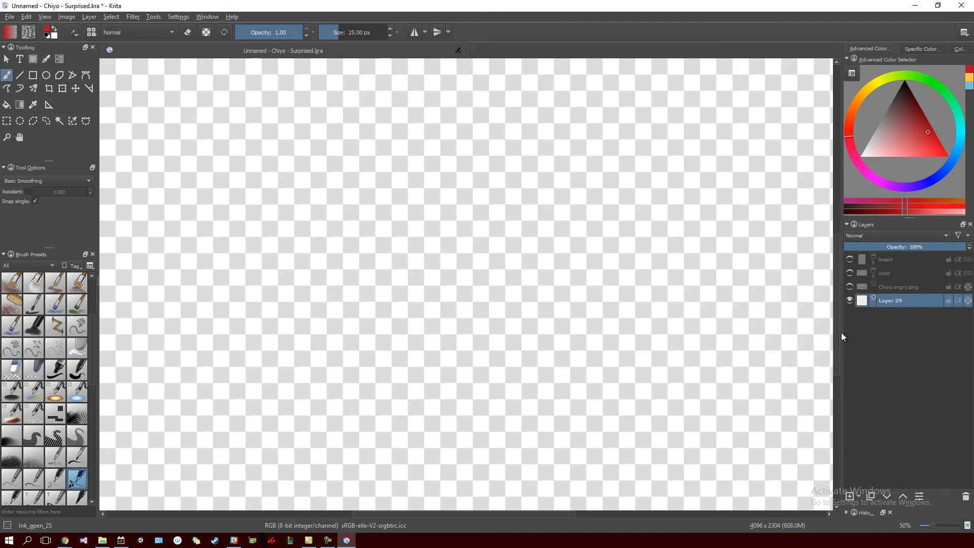
pyautogui.doubleClick(897, 302)
pyautogui.write('bg')
pyautogui.press('Return')
# Choose a bright green and fill the entire bg layer with it.
pyautogui.click(920, 81)
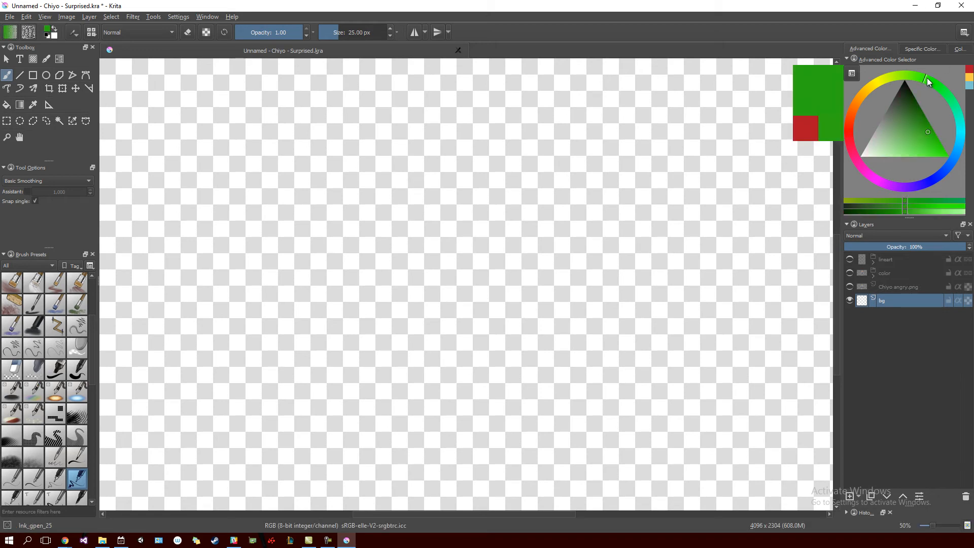
pyautogui.moveTo(923, 127); pyautogui.dragTo(928, 173)
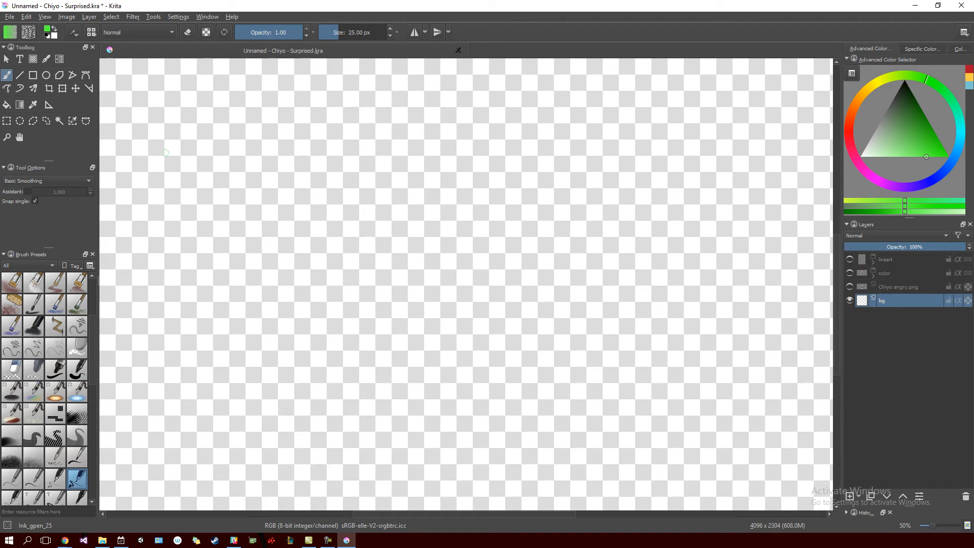
pyautogui.press('f')
pyautogui.click(387, 181)
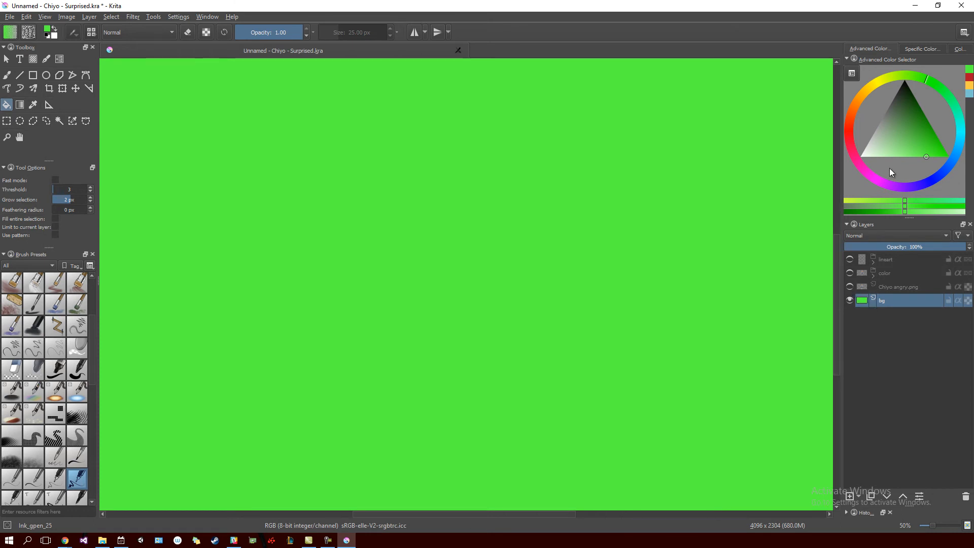
pyautogui.moveTo(890, 171); pyautogui.dragTo(829, 168)
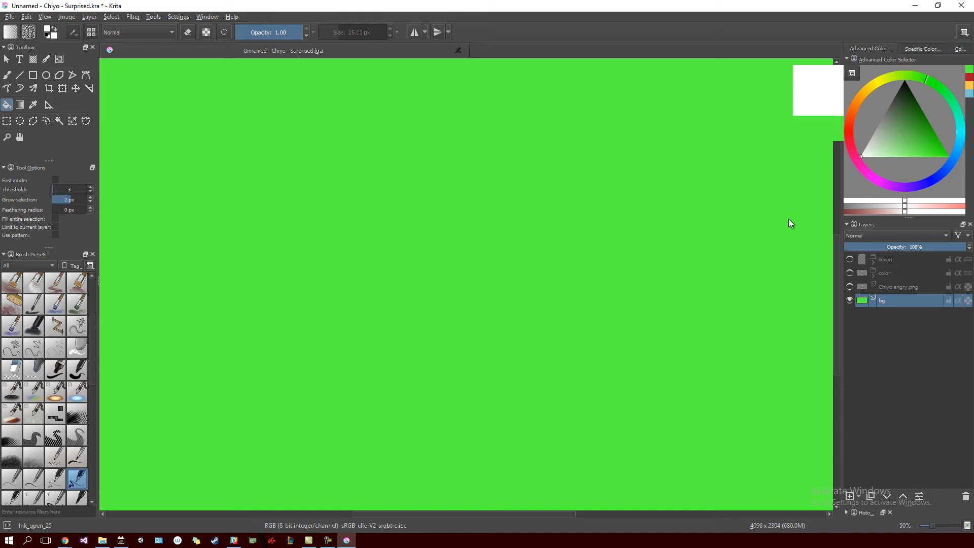
pyautogui.keyDown('ctrl'); pyautogui.click(788, 218); pyautogui.keyUp('ctrl')
# Show the Chiyo angry.png layer, the color group and the lineart group again.
pyautogui.click(849, 286)
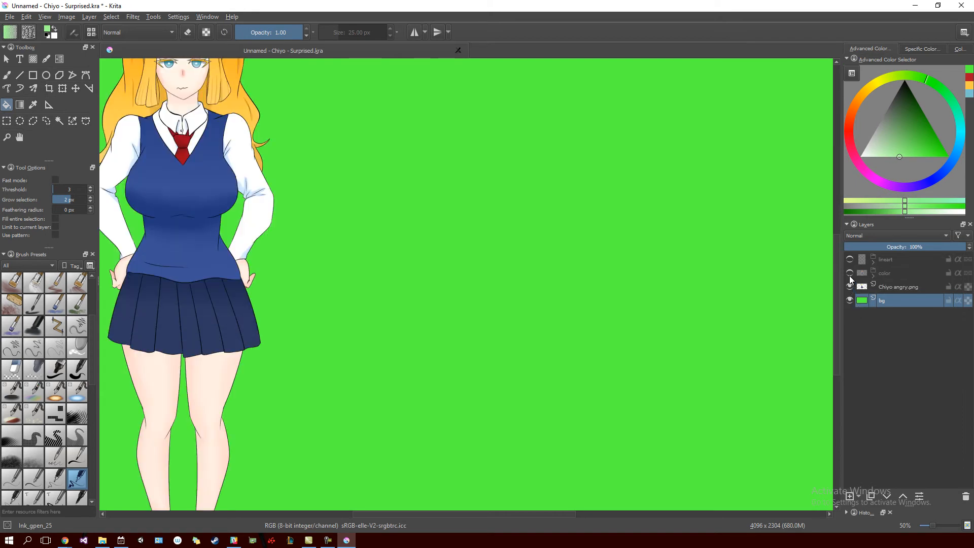
pyautogui.click(849, 273)
pyautogui.click(849, 260)
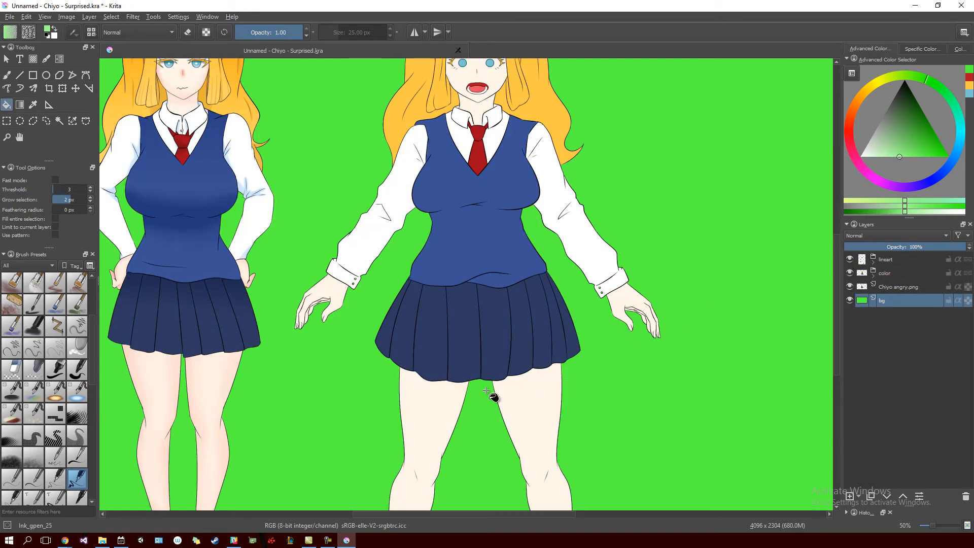
# Examine the surprised figure's skirt, vest hem, sleeves and cuffs against the green background for unfilled gaps.
pyautogui.scroll(6, 430, 286)
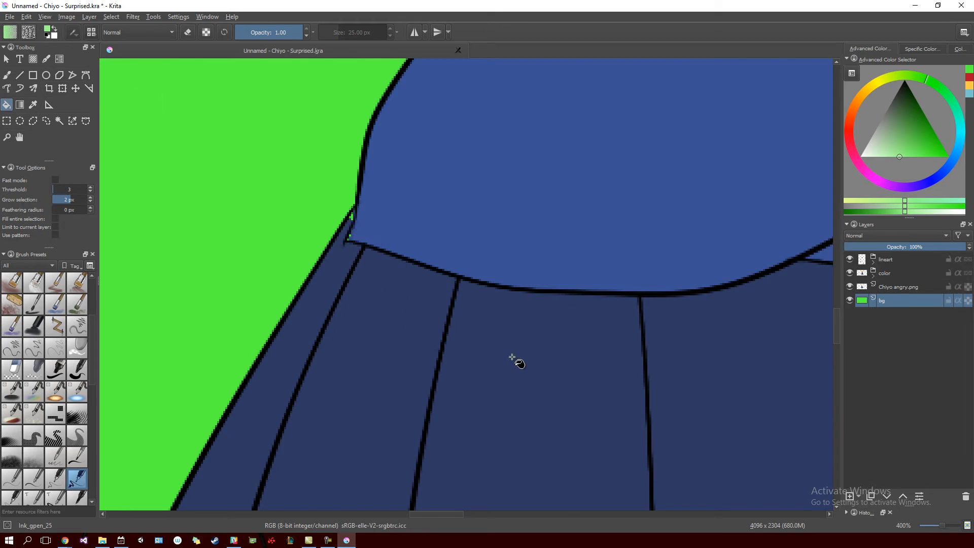
pyautogui.scroll(-6, 507, 355)
pyautogui.scroll(4, 522, 337)
pyautogui.moveTo(576, 241); pyautogui.dragTo(709, 350)
pyautogui.moveTo(300, 443); pyautogui.dragTo(472, 330)
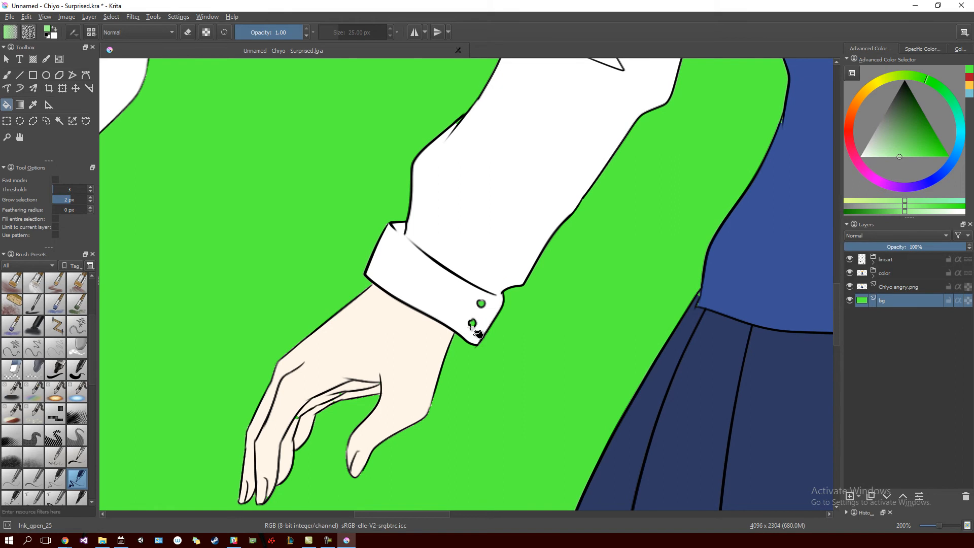
pyautogui.moveTo(567, 306); pyautogui.dragTo(502, 277)
pyautogui.moveTo(613, 324); pyautogui.dragTo(644, 293)
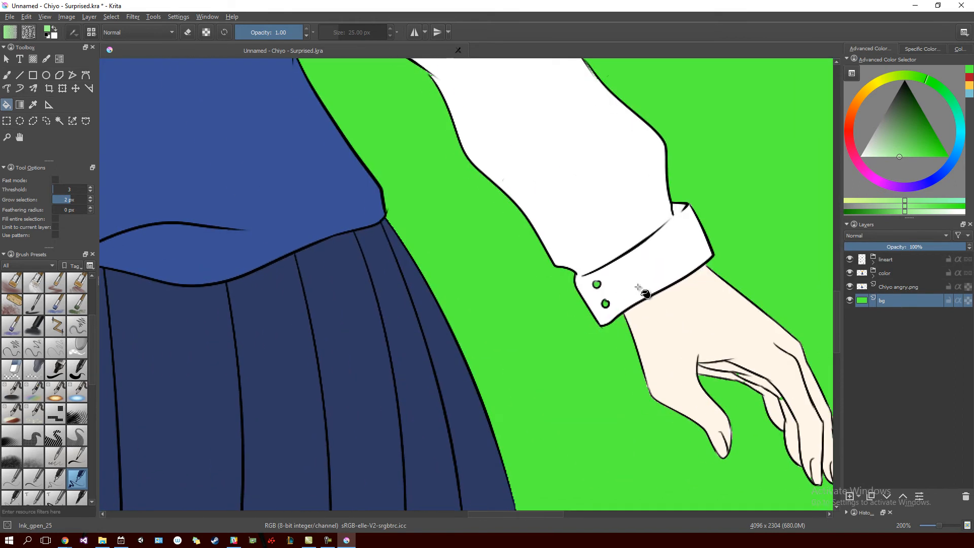
# On the shirt layer in the color group, paint both buttons of the cuff at the drawing's right white with the 25 px brush.
pyautogui.click(872, 277)
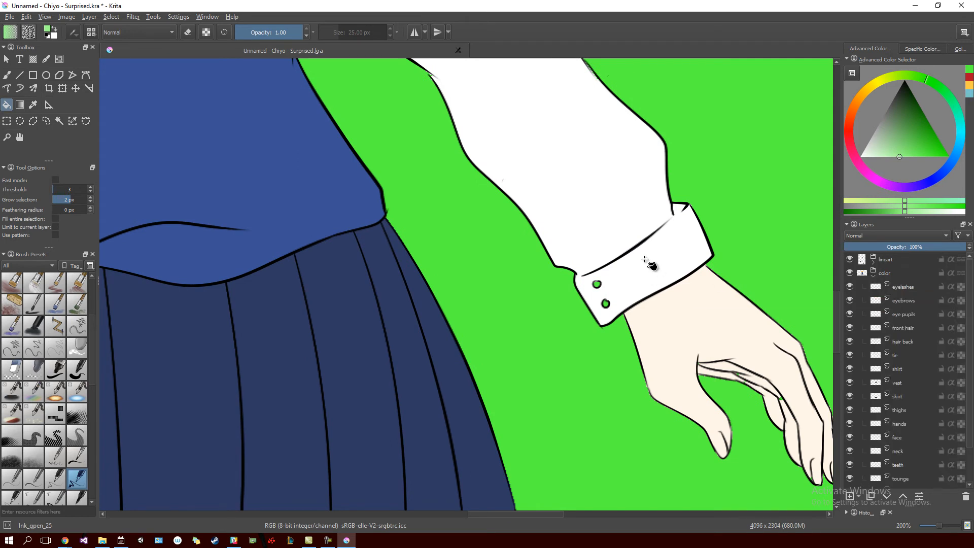
pyautogui.keyDown('ctrl'); pyautogui.click(668, 257); pyautogui.keyUp('ctrl')
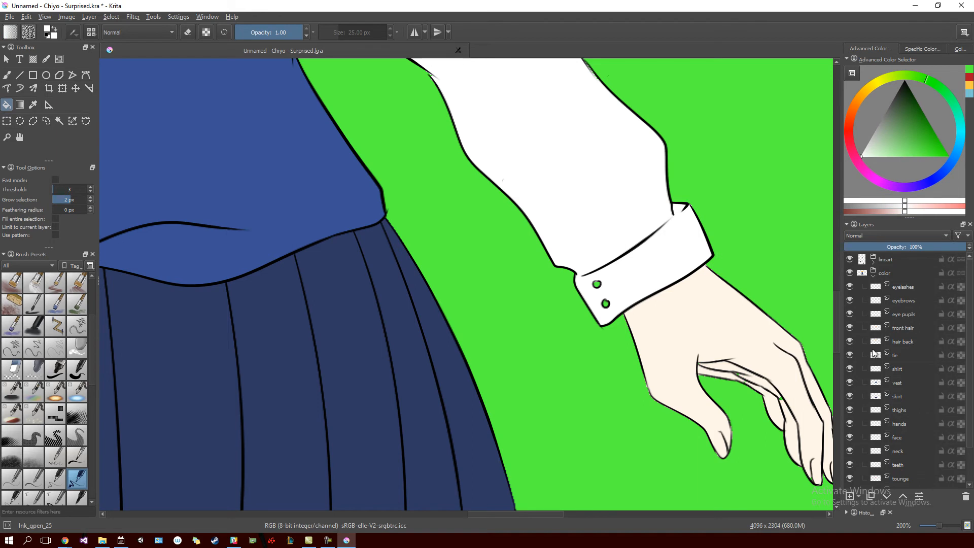
pyautogui.scroll(2, 632, 300)
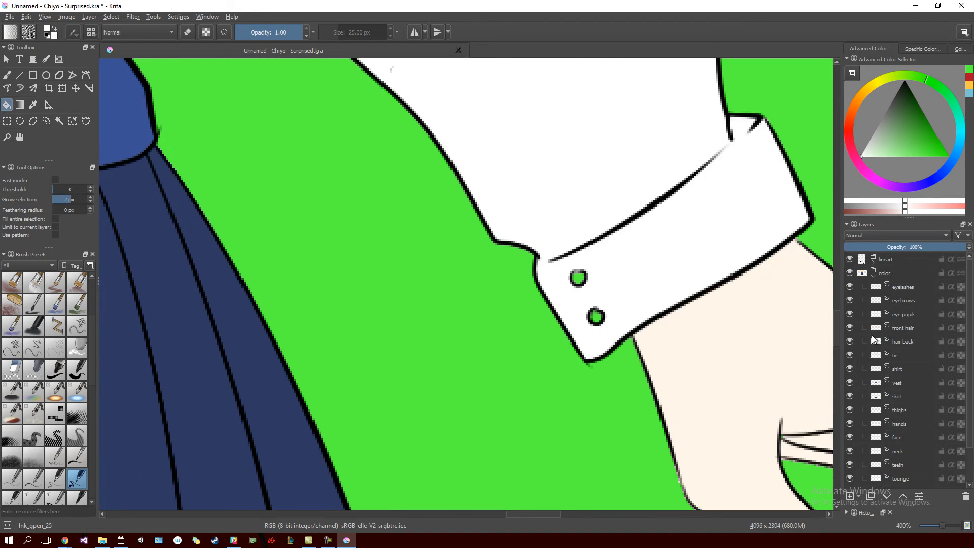
pyautogui.scroll(-1, 911, 370)
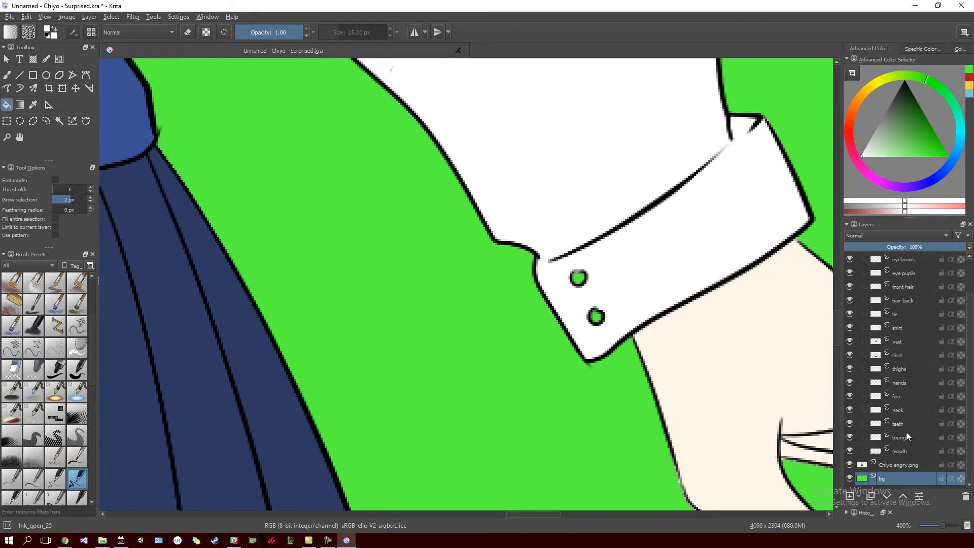
pyautogui.scroll(1, 898, 372)
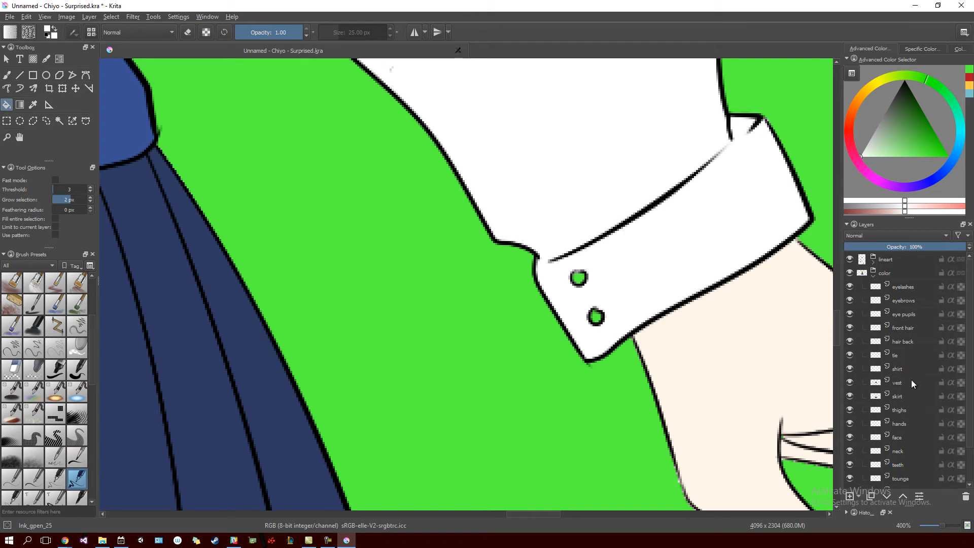
pyautogui.click(919, 371)
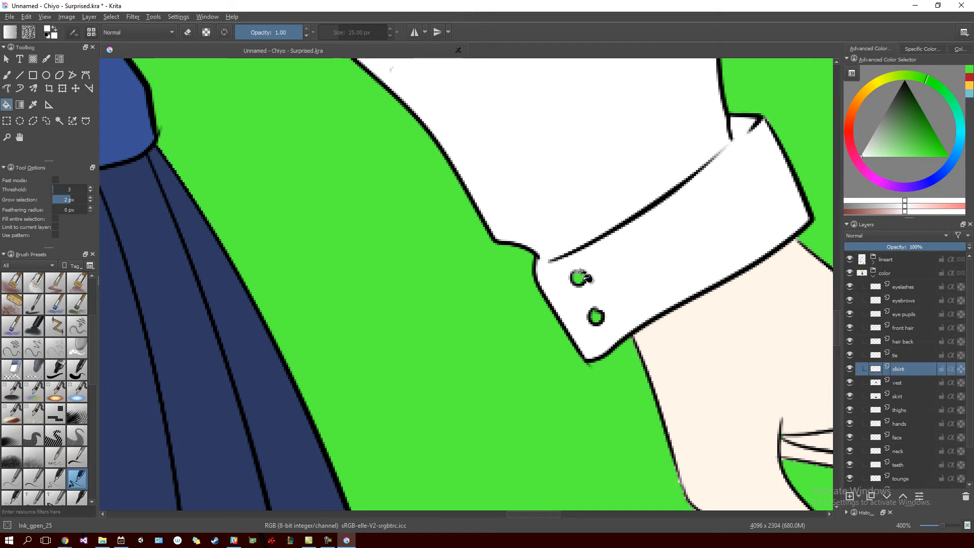
pyautogui.press('b')
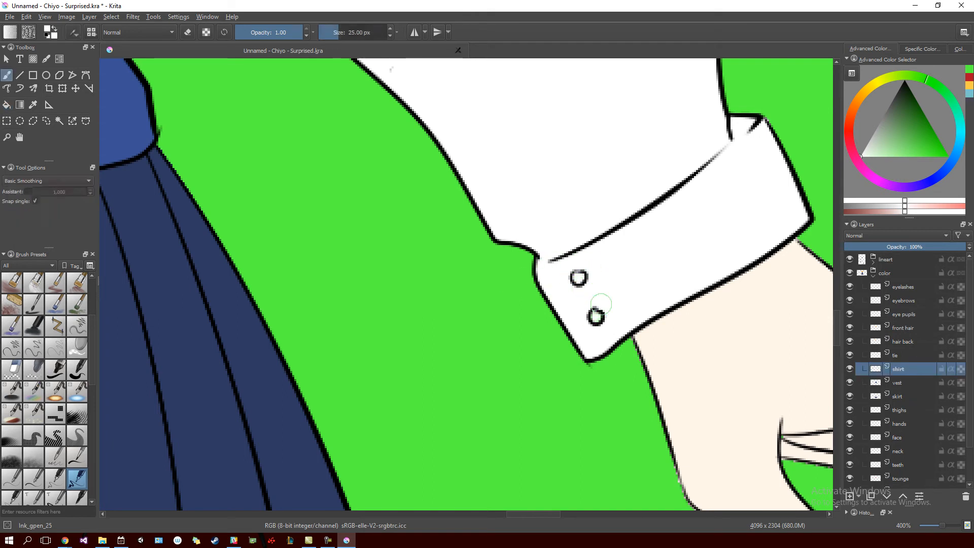
# Check the sleeves and collar for gaps and paint both buttons of the opposite cuff white on the shirt layer.
pyautogui.moveTo(563, 131); pyautogui.dragTo(606, 344)
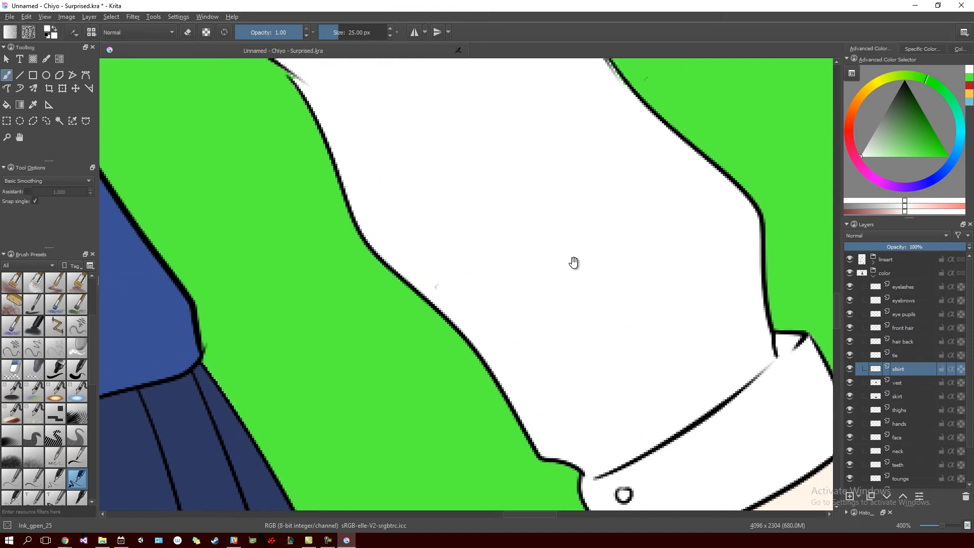
pyautogui.moveTo(550, 270)
pyautogui.mouseDown()
pyautogui.moveTo(602, 374)
pyautogui.moveTo(542, 315)
pyautogui.moveTo(498, 342)
pyautogui.moveTo(493, 364)
pyautogui.moveTo(461, 348)
pyautogui.moveTo(491, 389)
pyautogui.moveTo(486, 384)
pyautogui.mouseUp()
pyautogui.moveTo(581, 348)
pyautogui.mouseDown()
pyautogui.moveTo(581, 333)
pyautogui.moveTo(606, 383)
pyautogui.moveTo(602, 406)
pyautogui.moveTo(522, 403)
pyautogui.mouseUp()
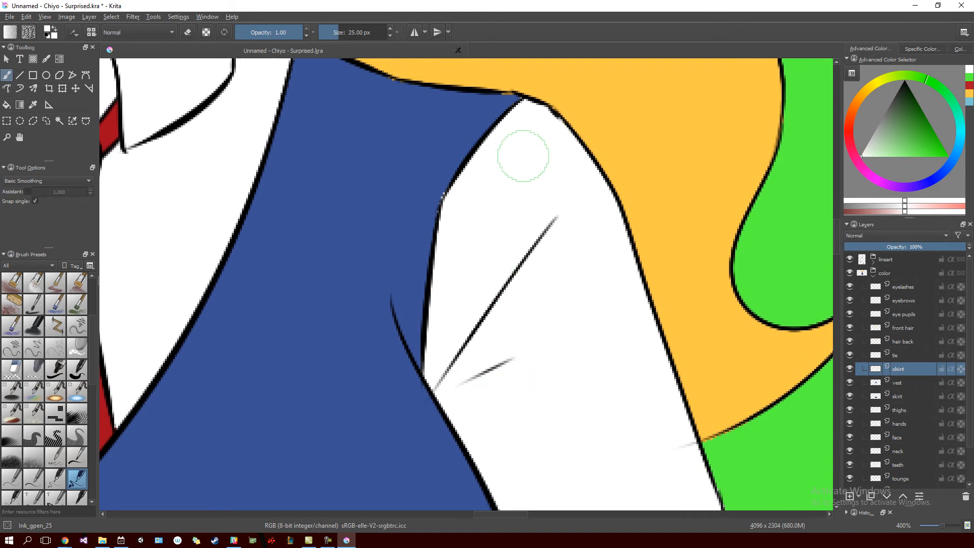
pyautogui.moveTo(455, 248); pyautogui.dragTo(479, 348)
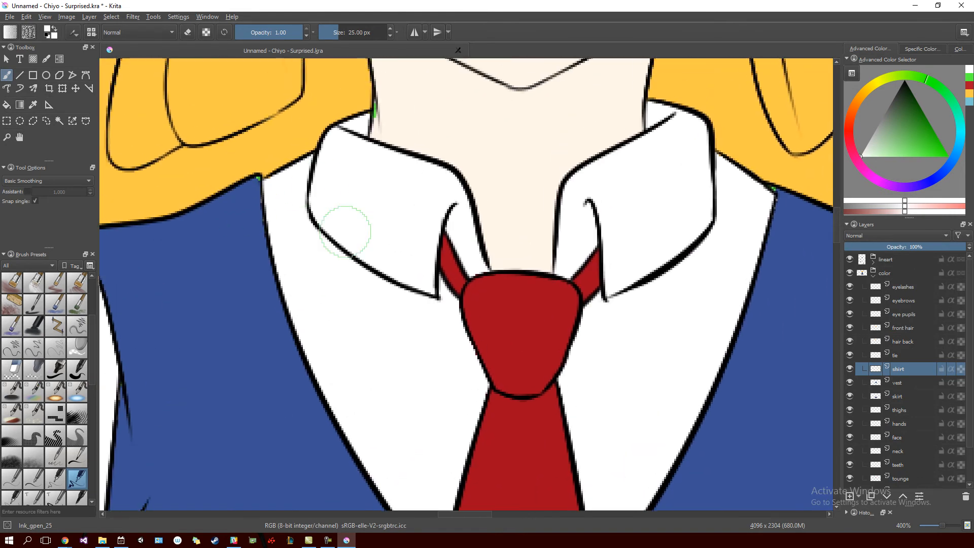
pyautogui.moveTo(624, 383)
pyautogui.mouseDown()
pyautogui.moveTo(696, 287)
pyautogui.moveTo(522, 380)
pyautogui.moveTo(500, 370)
pyautogui.moveTo(538, 330)
pyautogui.moveTo(552, 349)
pyautogui.moveTo(578, 328)
pyautogui.moveTo(617, 408)
pyautogui.moveTo(600, 404)
pyautogui.moveTo(702, 317)
pyautogui.moveTo(443, 337)
pyautogui.mouseUp()
pyautogui.moveTo(409, 281); pyautogui.dragTo(591, 318)
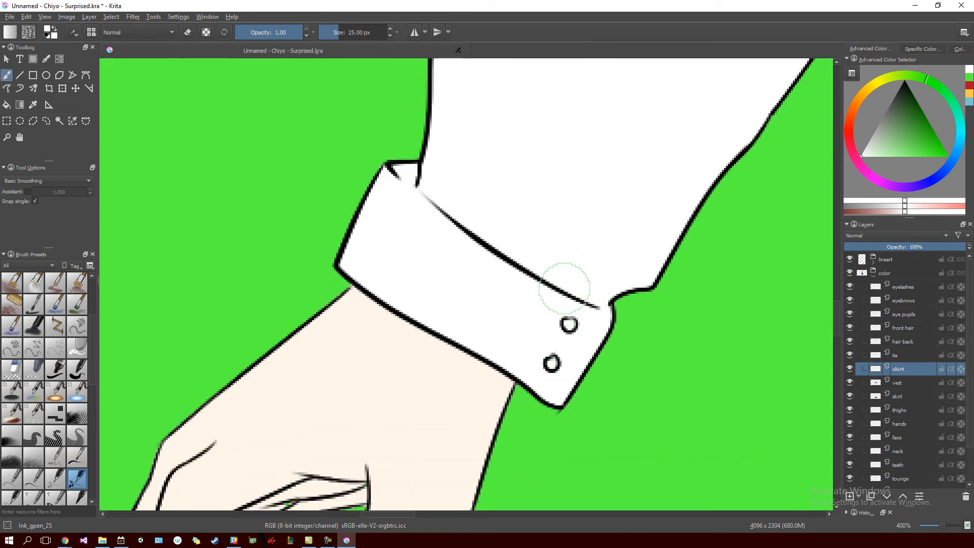
# On the vest layer, sample the vest's blue and paint over gaps at the hem's left corner beside the skirt with the 25 px Ink_gpen_25 brush.
pyautogui.scroll(-2, 550, 283)
pyautogui.scroll(-2, 549, 288)
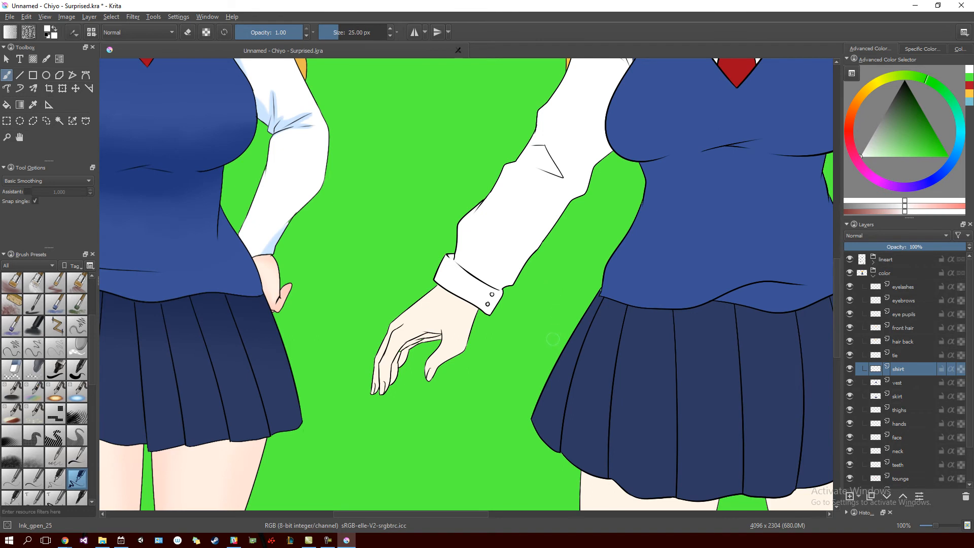
pyautogui.scroll(-5, 571, 400)
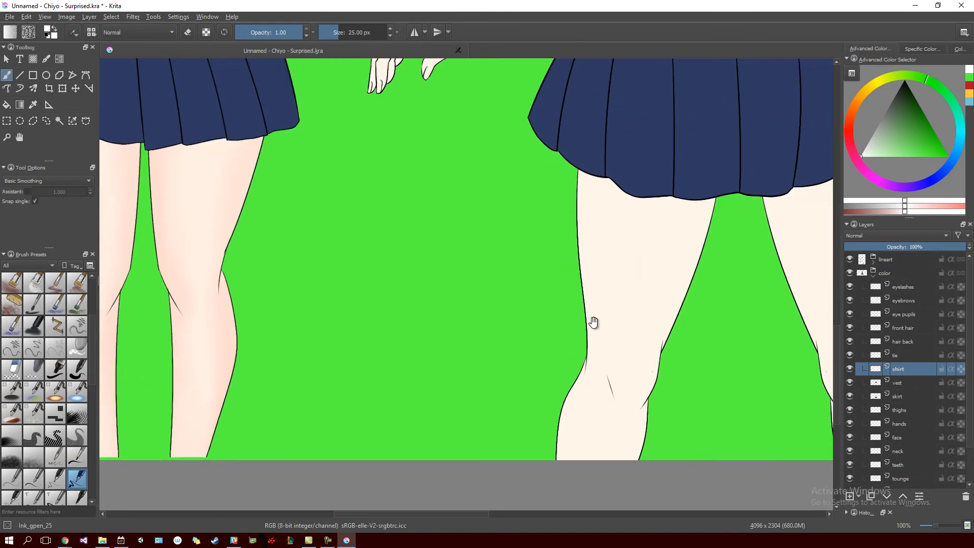
pyautogui.moveTo(591, 389); pyautogui.dragTo(434, 336)
pyautogui.scroll(8, 513, 276)
pyautogui.keyDown('ctrl'); pyautogui.click(456, 316); pyautogui.keyUp('ctrl')
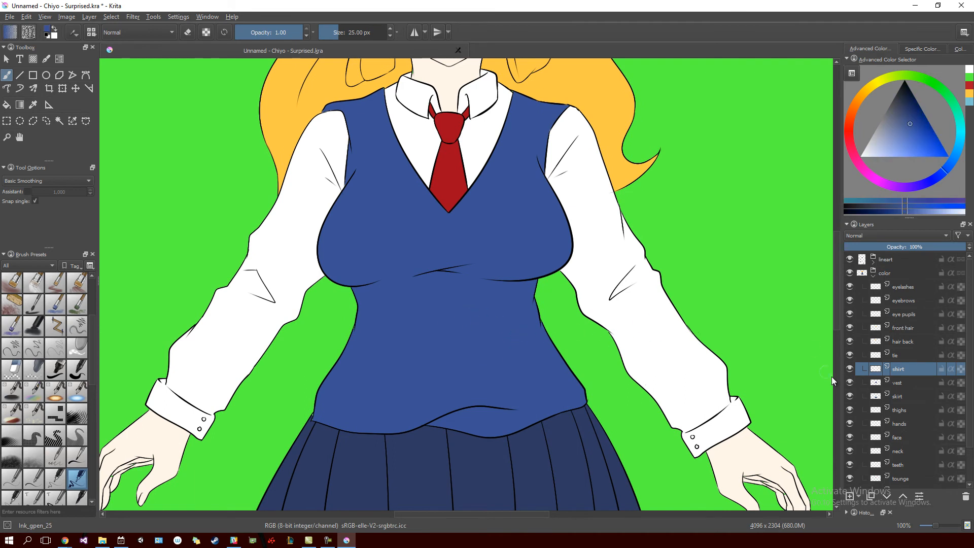
pyautogui.click(905, 384)
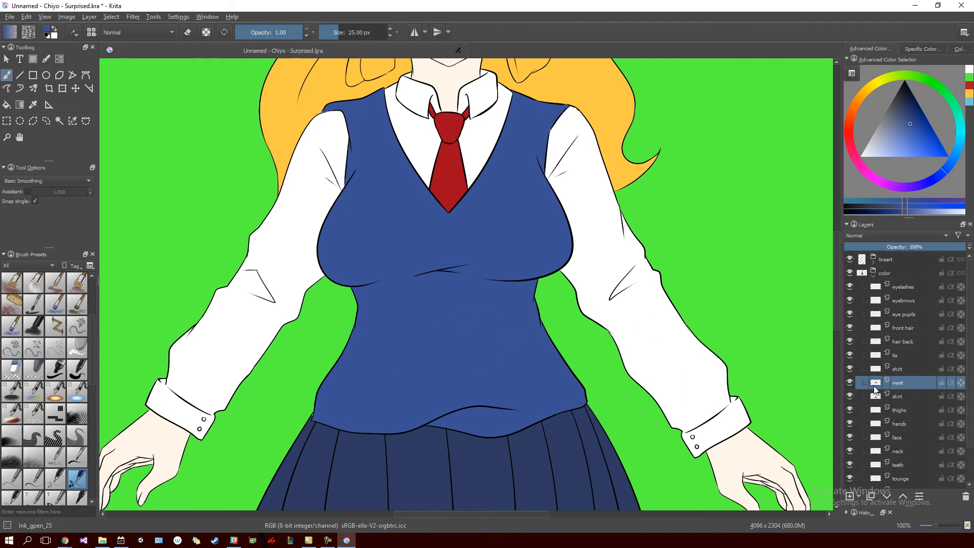
pyautogui.scroll(6, 422, 308)
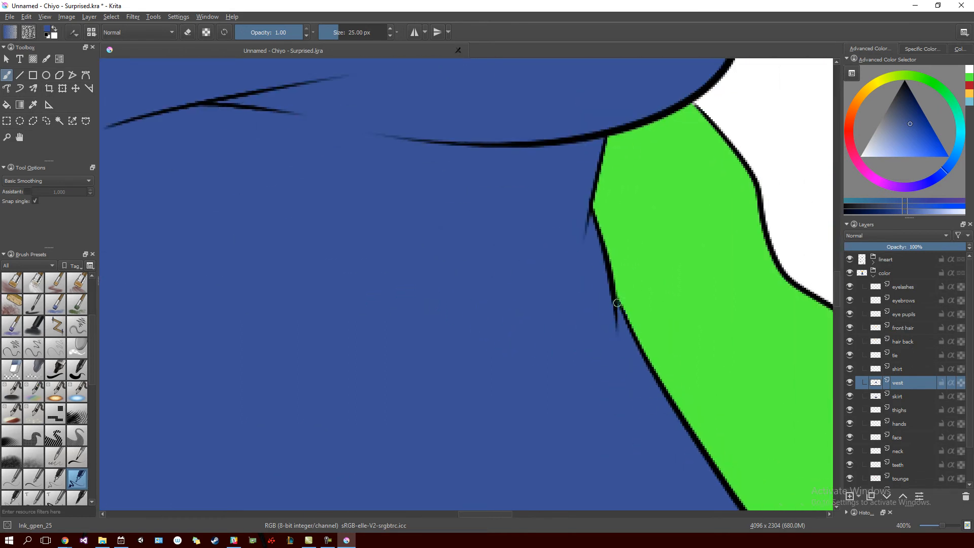
pyautogui.scroll(-5, 613, 326)
pyautogui.hscroll(-6, 609, 329)
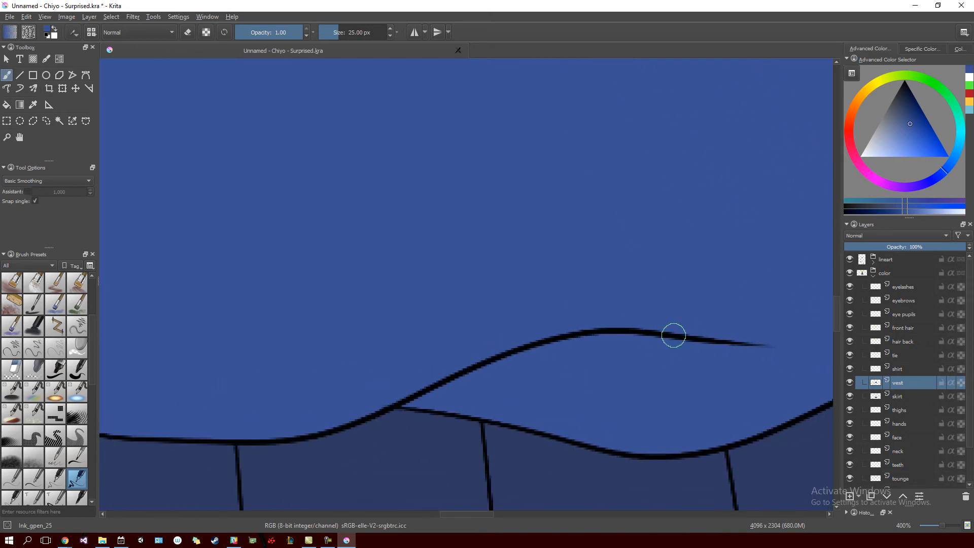
pyautogui.moveTo(506, 341); pyautogui.dragTo(672, 341)
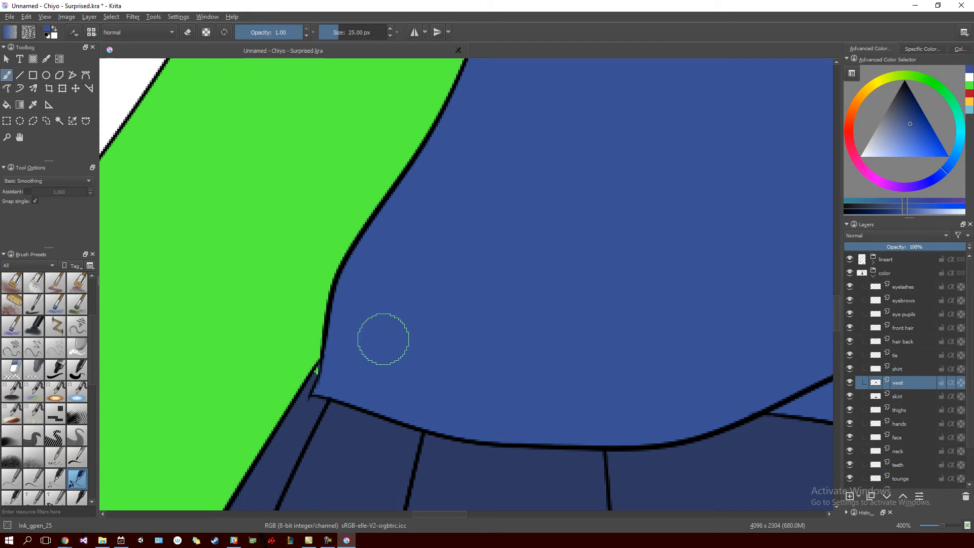
pyautogui.moveTo(412, 308)
pyautogui.mouseDown()
pyautogui.moveTo(379, 341)
pyautogui.moveTo(365, 426)
pyautogui.mouseUp()
# Fill the small gaps along the vest's left armhole and at both shoulder corners beside the collar with the vest blue.
pyautogui.moveTo(375, 162)
pyautogui.mouseDown()
pyautogui.moveTo(381, 287)
pyautogui.moveTo(415, 360)
pyautogui.moveTo(482, 352)
pyautogui.moveTo(583, 406)
pyautogui.moveTo(455, 362)
pyautogui.moveTo(633, 374)
pyautogui.moveTo(509, 322)
pyautogui.moveTo(455, 379)
pyautogui.mouseUp()
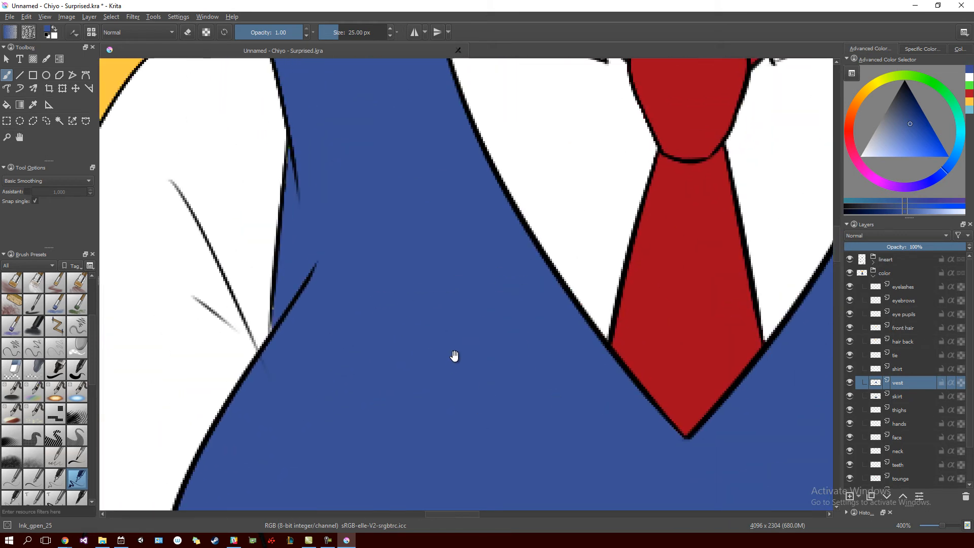
pyautogui.moveTo(277, 316); pyautogui.dragTo(275, 337)
pyautogui.scroll(5, 330, 290)
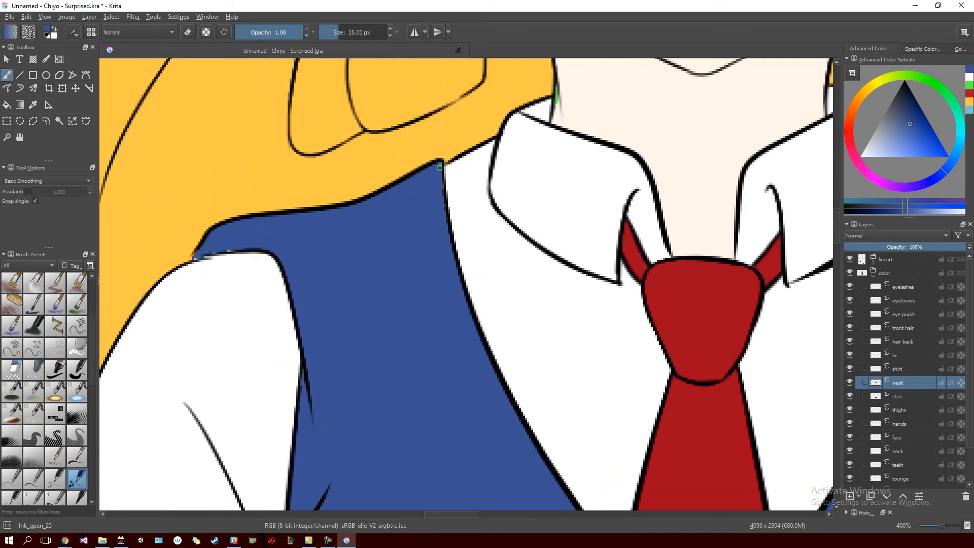
pyautogui.moveTo(419, 313); pyautogui.dragTo(464, 343)
pyautogui.scroll(2, 464, 344)
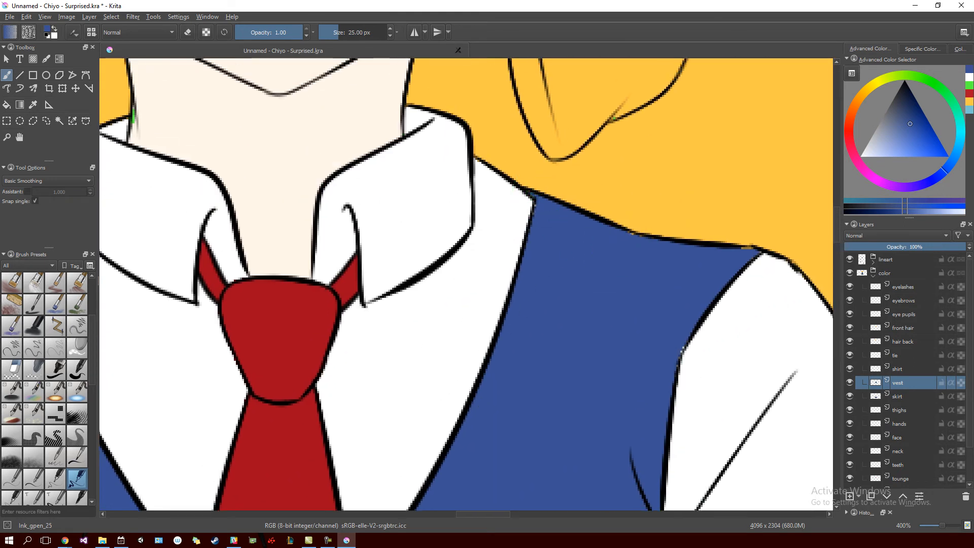
# Move the vest layer above the shirt layer within the color group.
pyautogui.moveTo(709, 289); pyautogui.dragTo(663, 250)
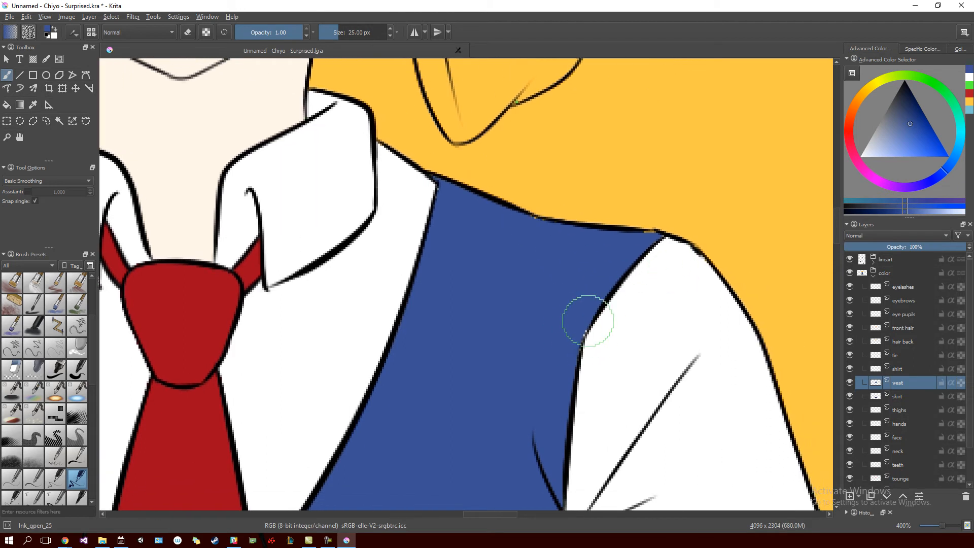
pyautogui.moveTo(465, 298); pyautogui.dragTo(548, 281)
pyautogui.moveTo(909, 370)
pyautogui.mouseDown()
pyautogui.moveTo(912, 360)
pyautogui.moveTo(906, 370)
pyautogui.mouseUp()
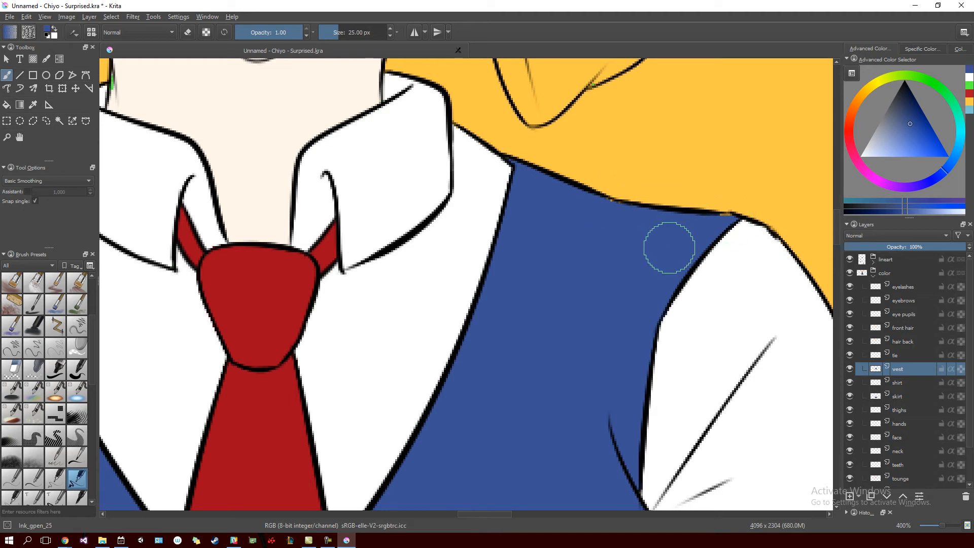
# Examine the vest's shoulders, armholes and neckline around the tie for remaining gaps.
pyautogui.moveTo(535, 337); pyautogui.dragTo(633, 218)
pyautogui.moveTo(511, 438); pyautogui.dragTo(658, 373)
pyautogui.moveTo(571, 184); pyautogui.dragTo(615, 463)
pyautogui.moveTo(469, 336); pyautogui.dragTo(598, 165)
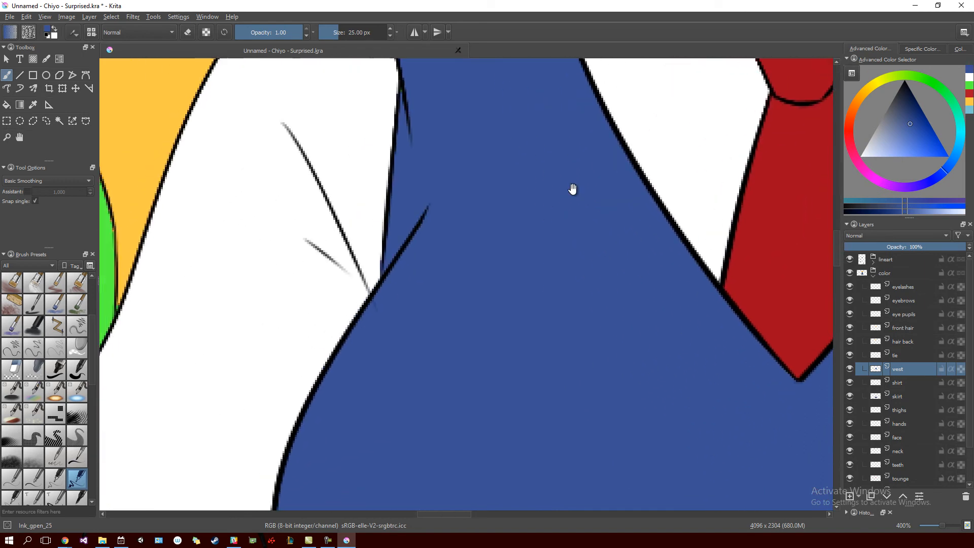
pyautogui.moveTo(548, 231); pyautogui.dragTo(479, 198)
pyautogui.moveTo(520, 351); pyautogui.dragTo(508, 219)
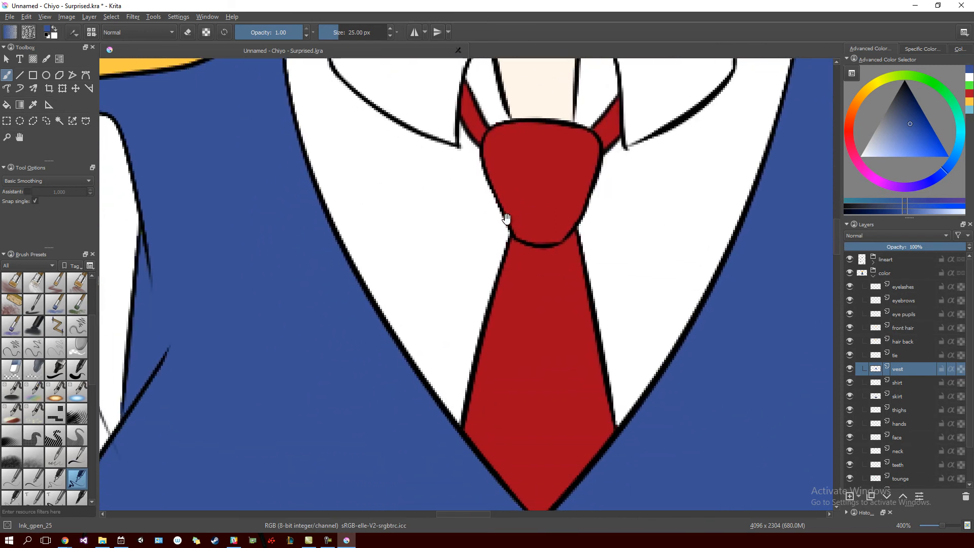
pyautogui.scroll(-4, 464, 283)
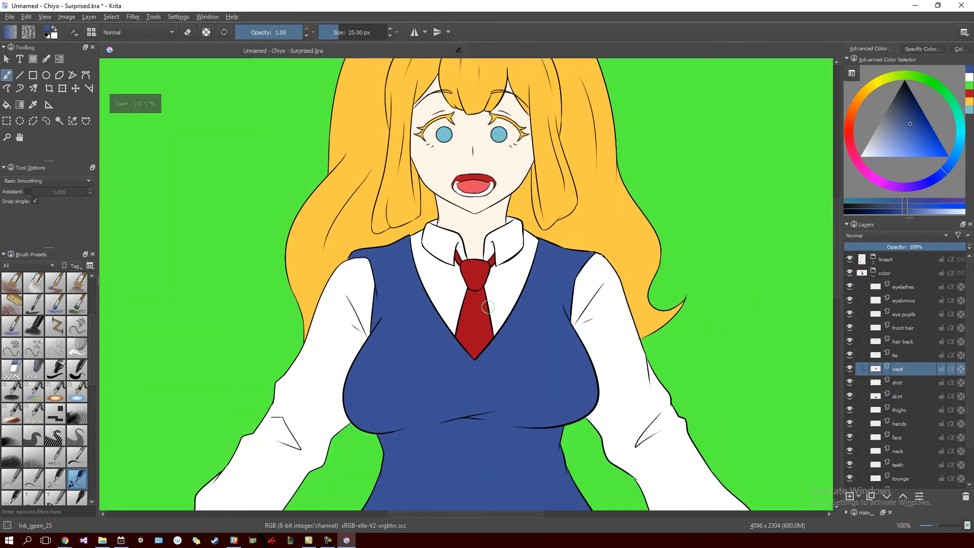
# Sample the skirt's navy and, on the skirt layer, fill the small gap at its upper-left corner beside the vest hem.
pyautogui.moveTo(537, 407); pyautogui.dragTo(499, 311)
pyautogui.keyDown('ctrl'); pyautogui.click(486, 327); pyautogui.keyUp('ctrl')
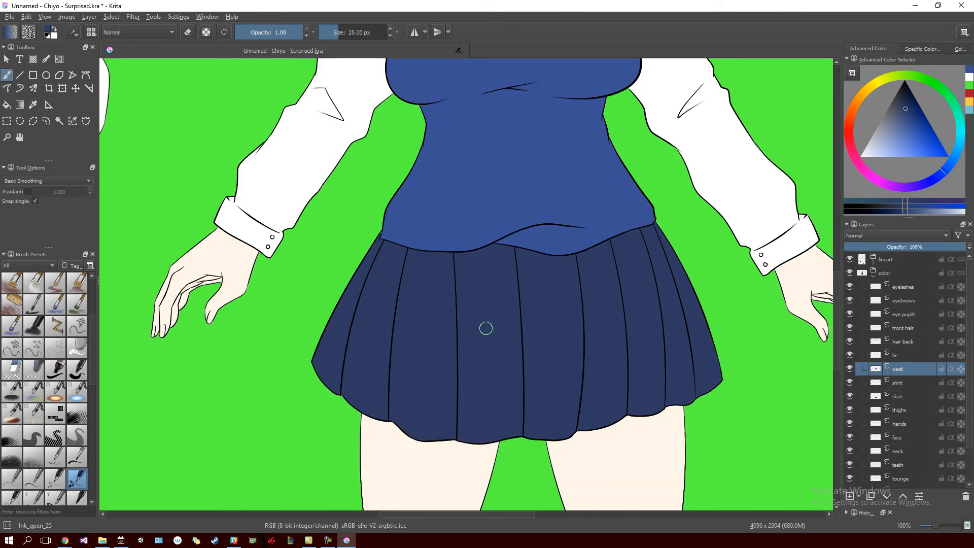
pyautogui.scroll(6, 485, 325)
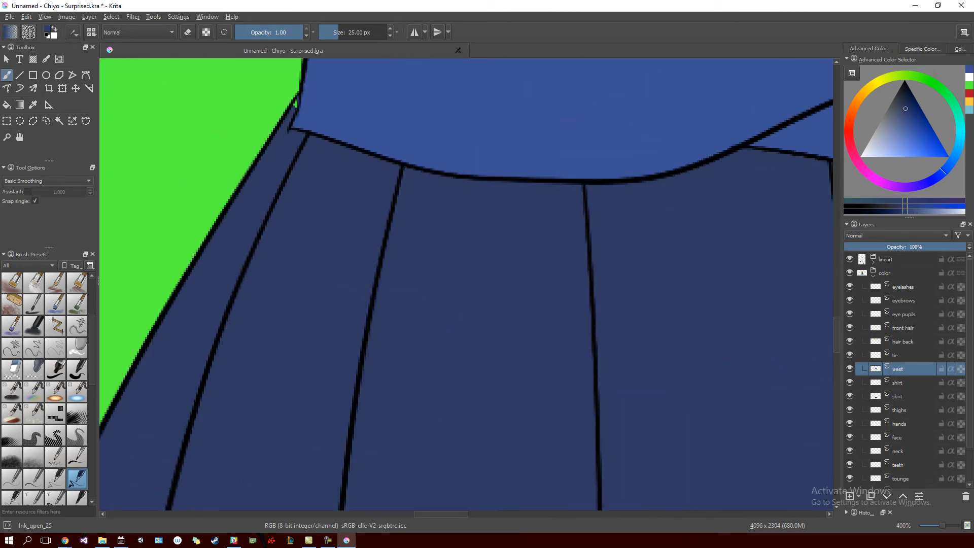
pyautogui.click(908, 396)
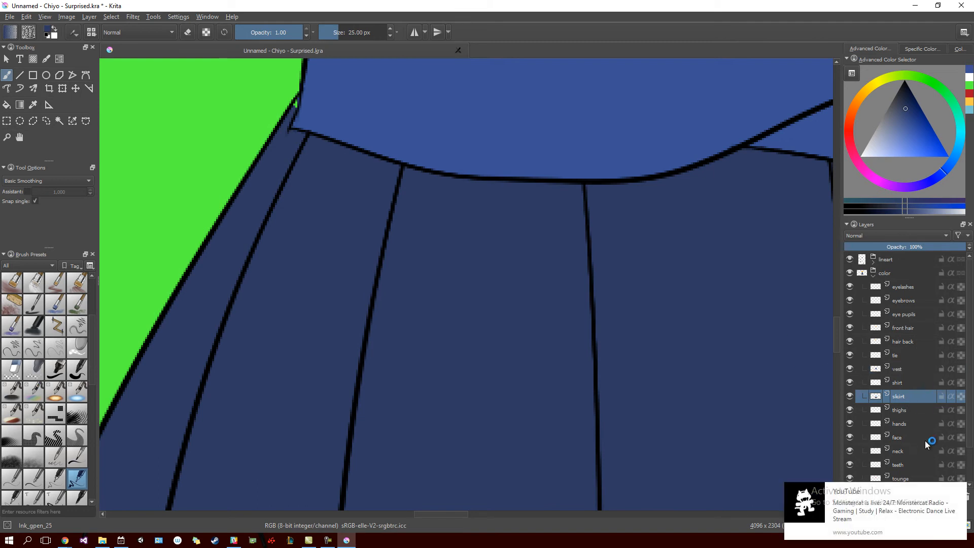
pyautogui.click(959, 491)
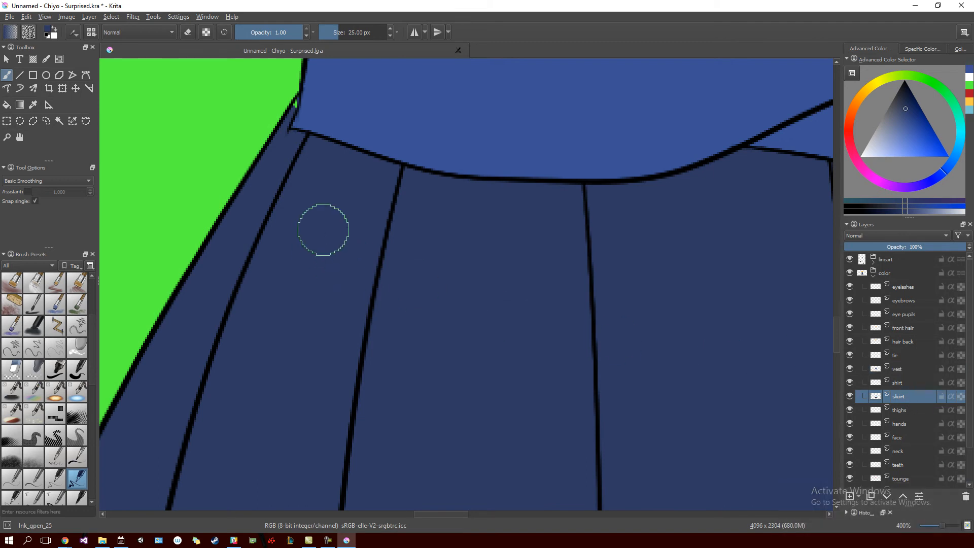
pyautogui.moveTo(323, 231); pyautogui.dragTo(428, 276)
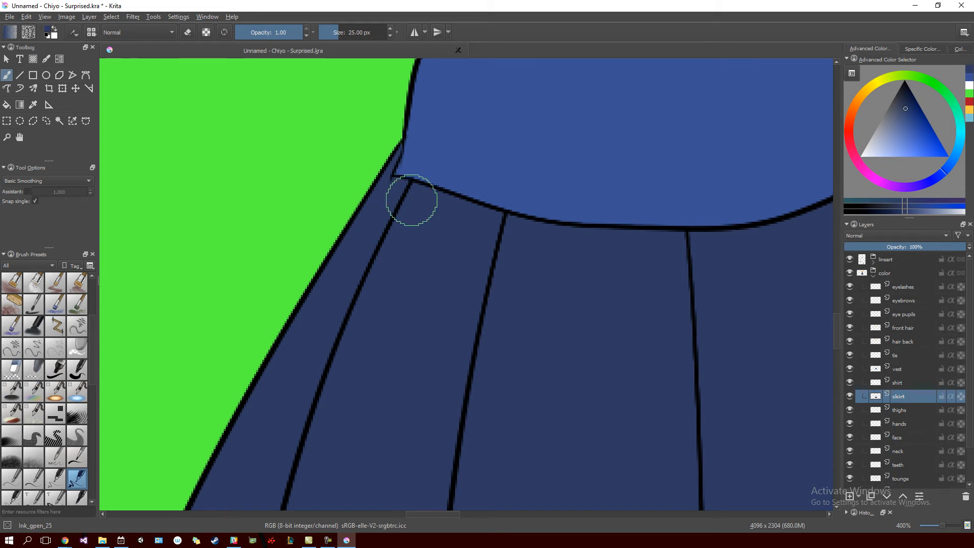
pyautogui.click(331, 232)
pyautogui.moveTo(327, 231); pyautogui.dragTo(315, 212)
pyautogui.hotkey('ctrl', 'z')
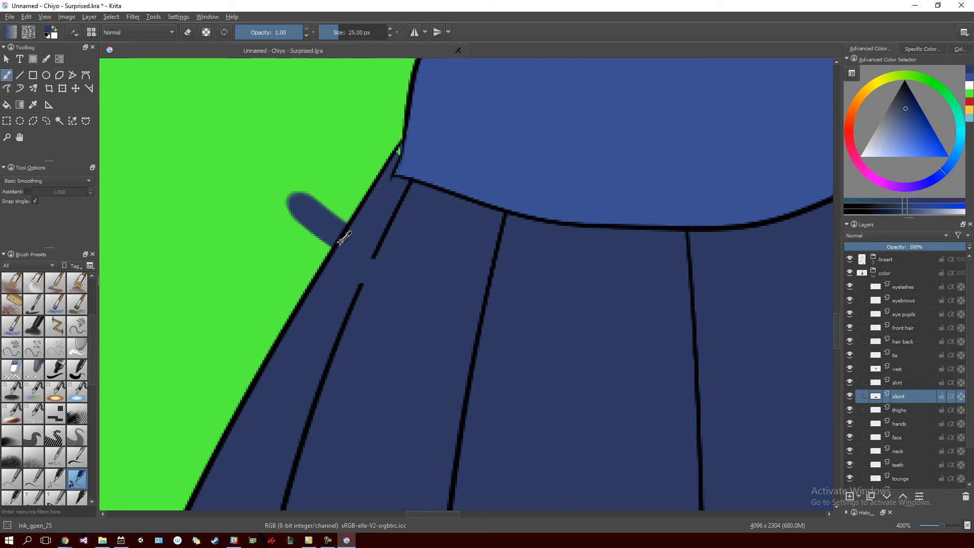
pyautogui.hotkey('ctrl', 'z')
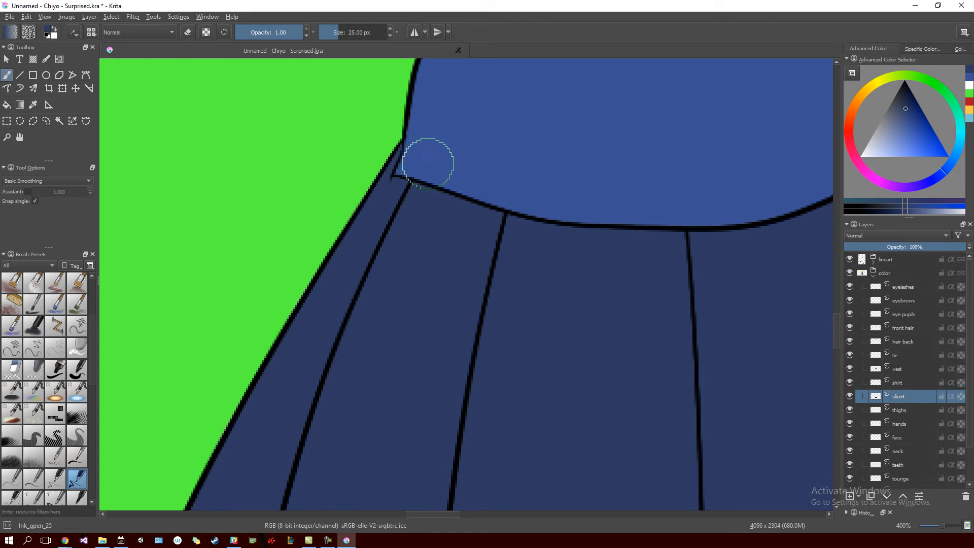
# Examine the skirt's pleats and hem and both legs for remaining green gaps.
pyautogui.moveTo(470, 170); pyautogui.dragTo(604, 322)
pyautogui.scroll(-3, 588, 322)
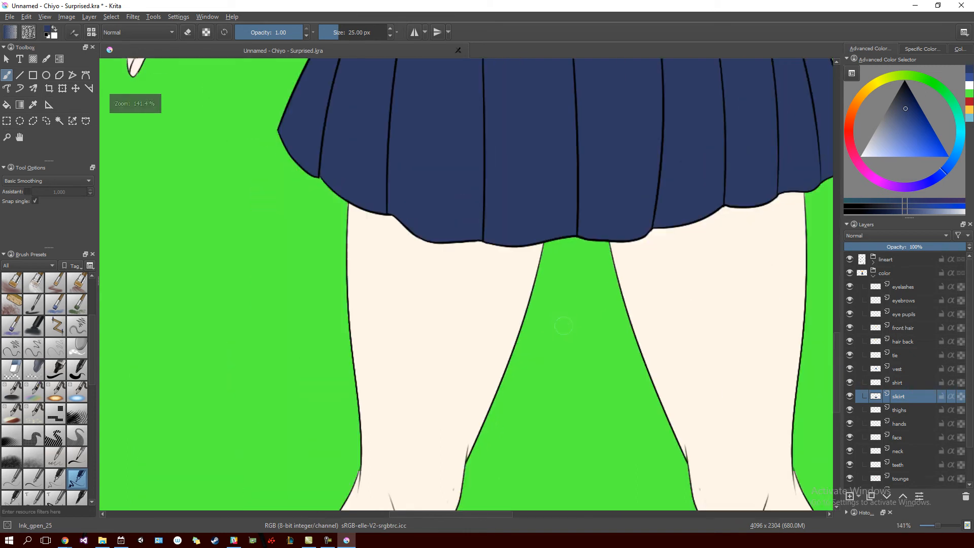
pyautogui.moveTo(522, 298); pyautogui.dragTo(626, 239)
pyautogui.moveTo(601, 503); pyautogui.dragTo(600, 352)
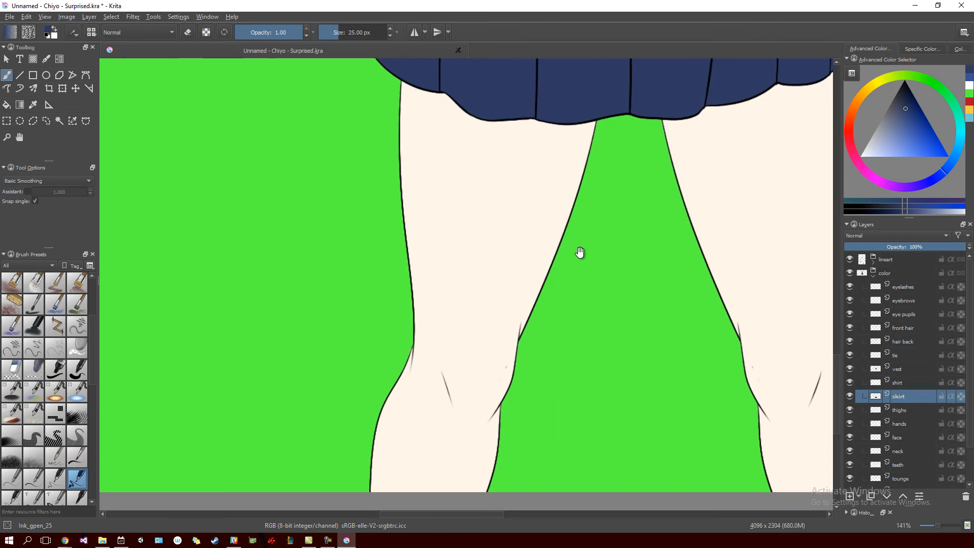
pyautogui.moveTo(441, 346); pyautogui.dragTo(537, 358)
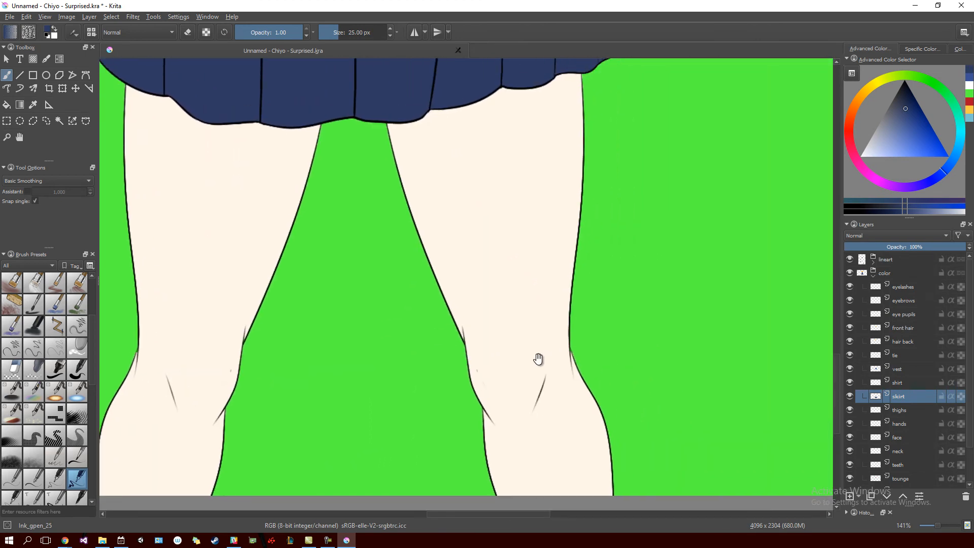
# On the neck layer, fill the green gap at the neck's left edge above the collar with the neck's skin colour.
pyautogui.scroll(15, 539, 358)
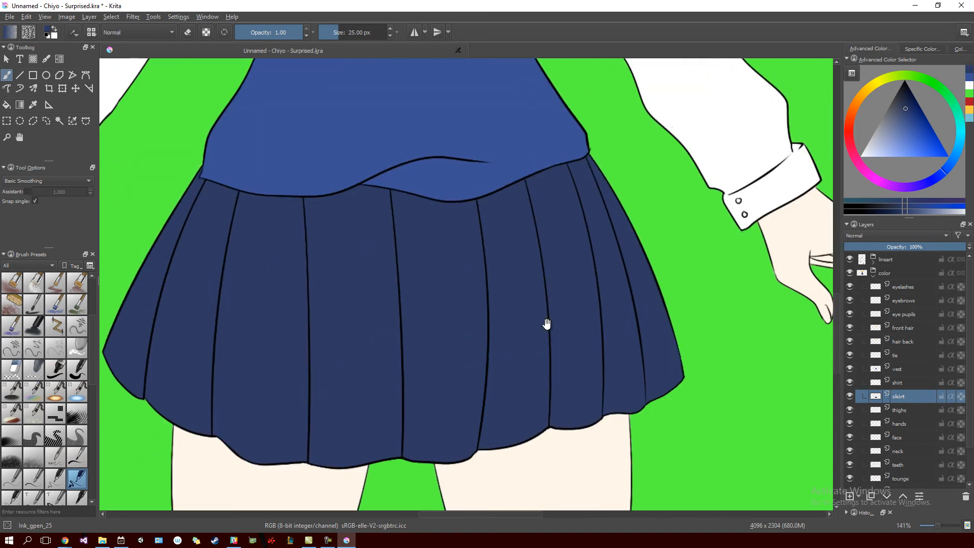
pyautogui.scroll(10, 573, 313)
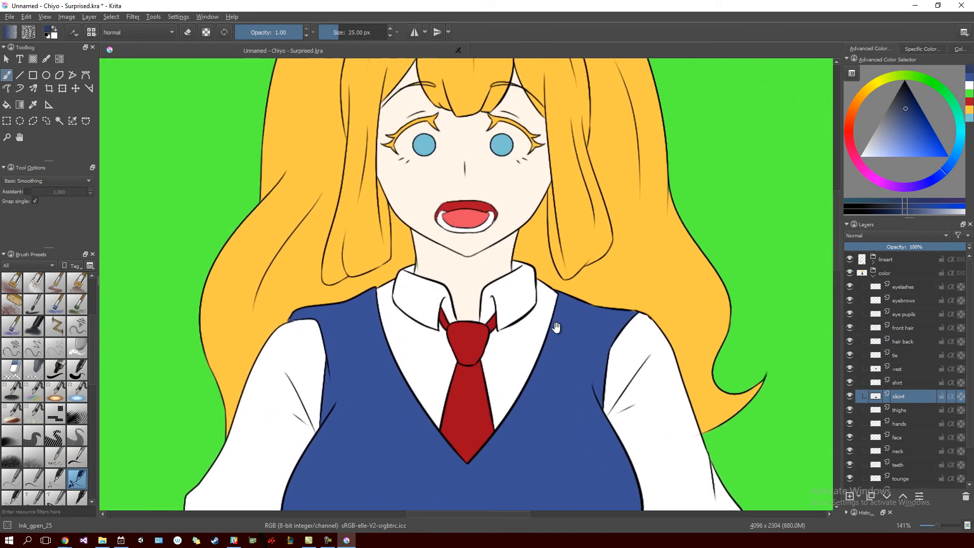
pyautogui.scroll(8, 527, 354)
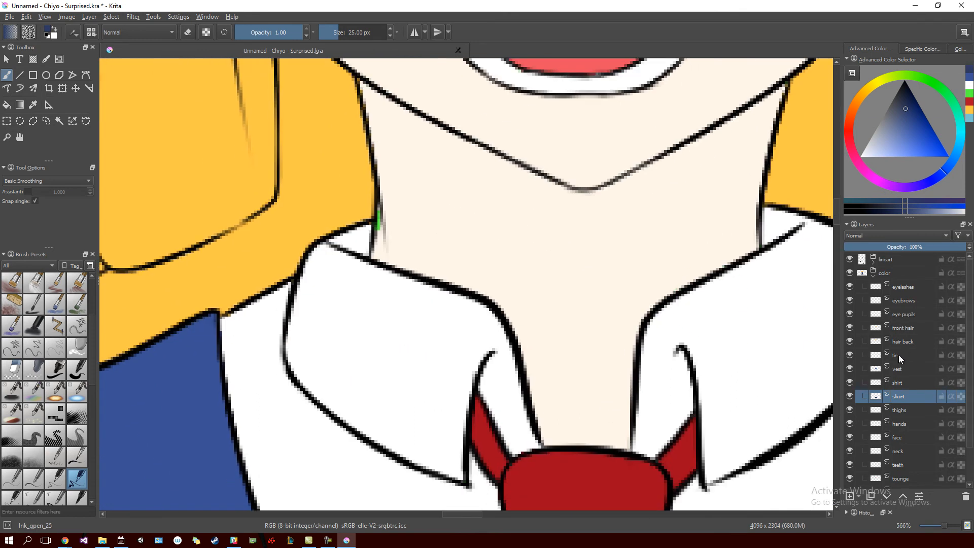
pyautogui.click(908, 449)
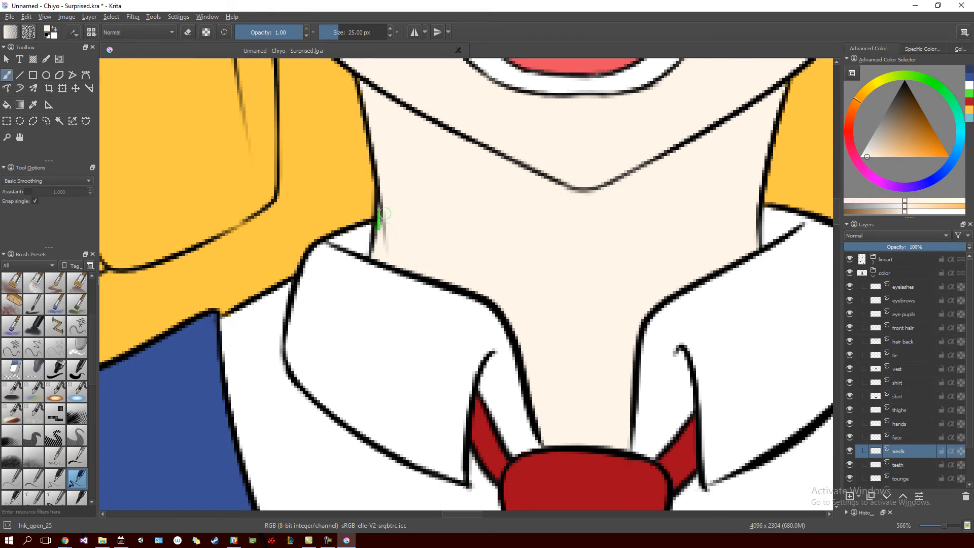
pyautogui.moveTo(500, 294)
pyautogui.mouseDown()
pyautogui.moveTo(470, 298)
pyautogui.moveTo(446, 331)
pyautogui.moveTo(500, 422)
pyautogui.moveTo(546, 411)
pyautogui.mouseUp()
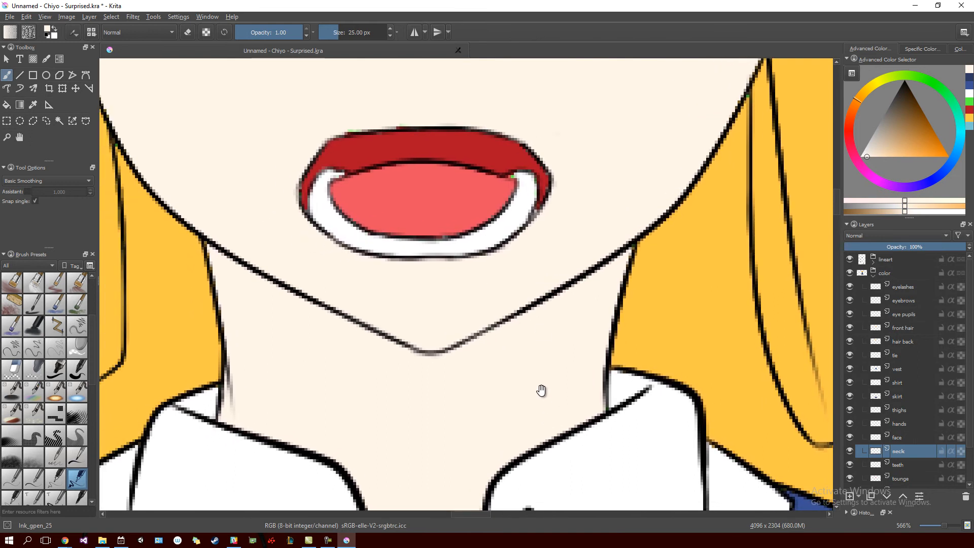
# Sample the teeth's white and, on the tounge layer, paint over the small green gaps at the right end of the teeth.
pyautogui.keyDown('ctrl'); pyautogui.click(518, 208); pyautogui.keyUp('ctrl')
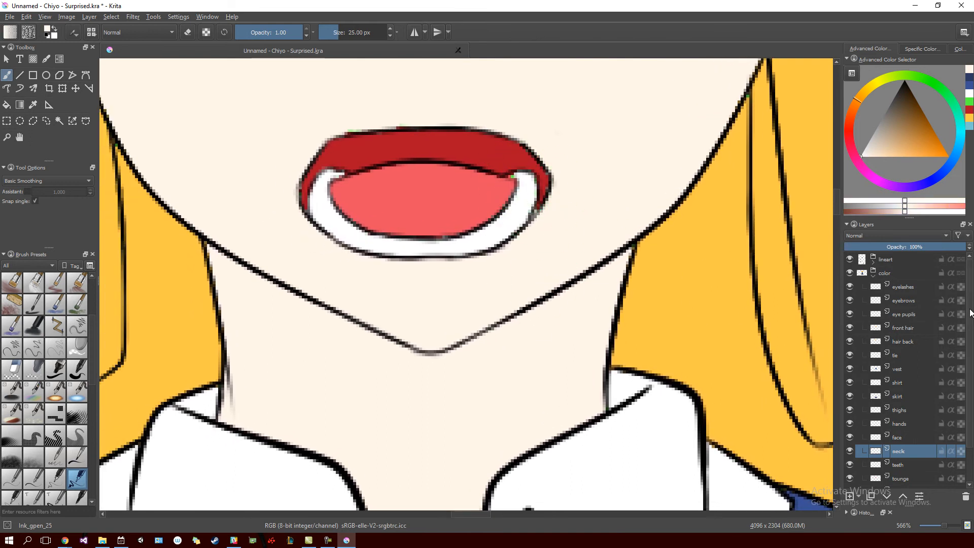
pyautogui.scroll(-1, 922, 415)
pyautogui.click(908, 439)
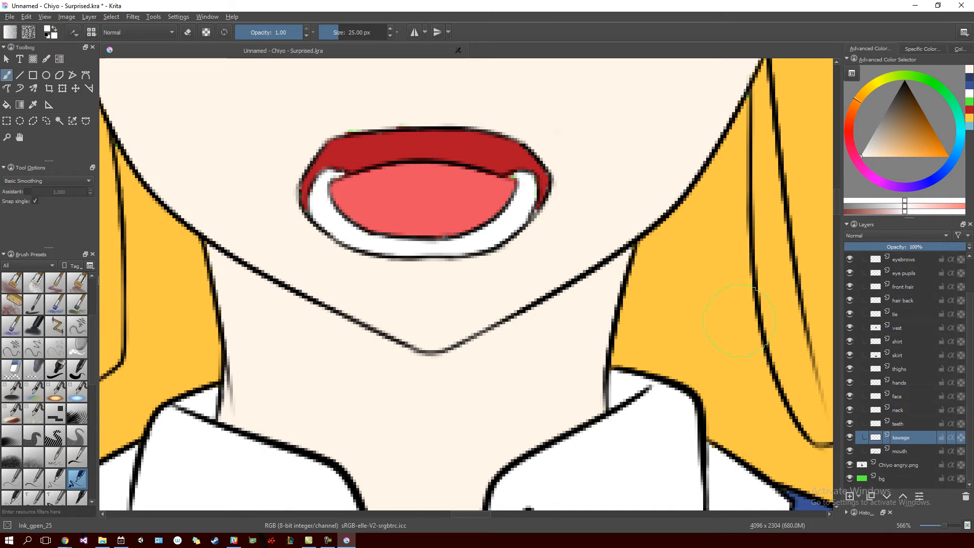
pyautogui.scroll(4, 526, 191)
pyautogui.moveTo(481, 296); pyautogui.dragTo(489, 304)
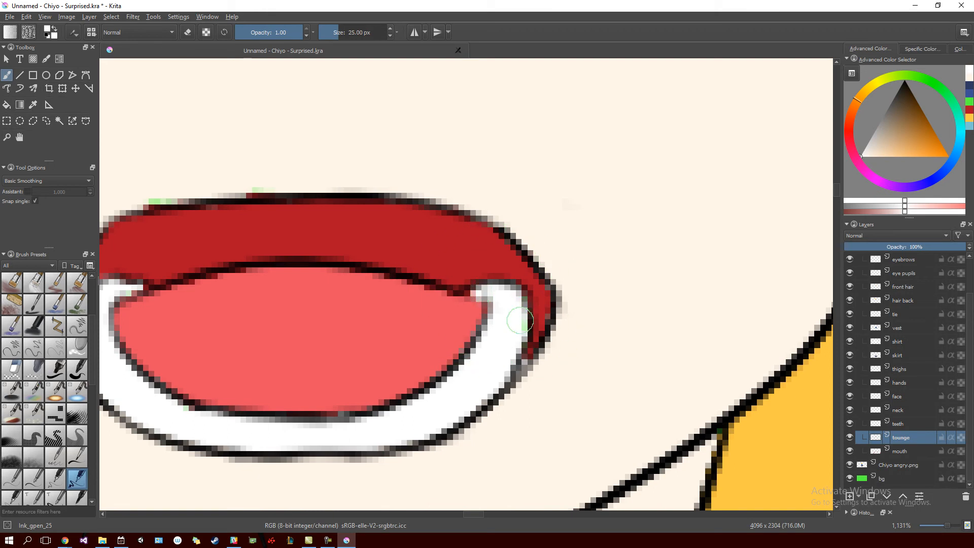
pyautogui.moveTo(466, 338); pyautogui.dragTo(636, 319)
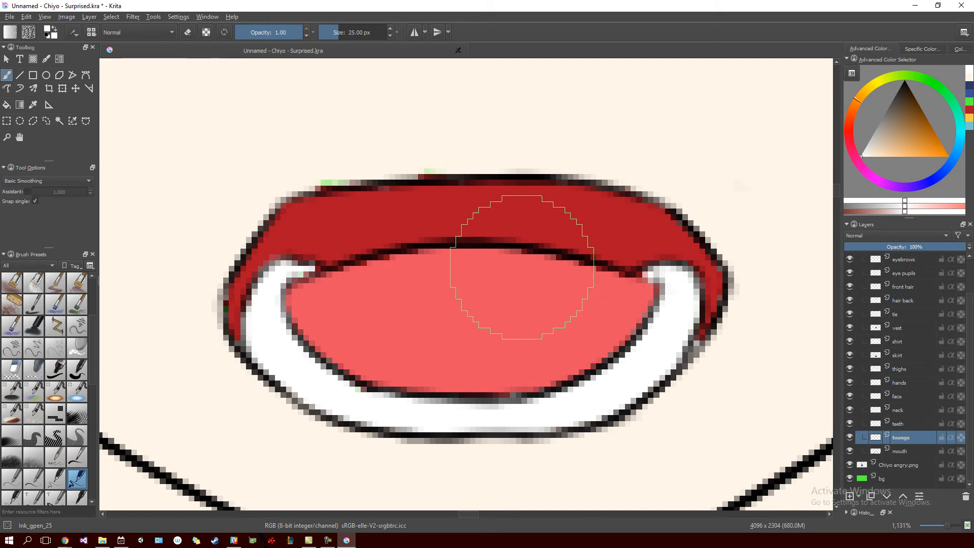
# Sample the face's skin colour and, on the face layer, paint over the green gaps along the mouth's upper outline.
pyautogui.scroll(-4, 521, 268)
pyautogui.scroll(-1, 521, 268)
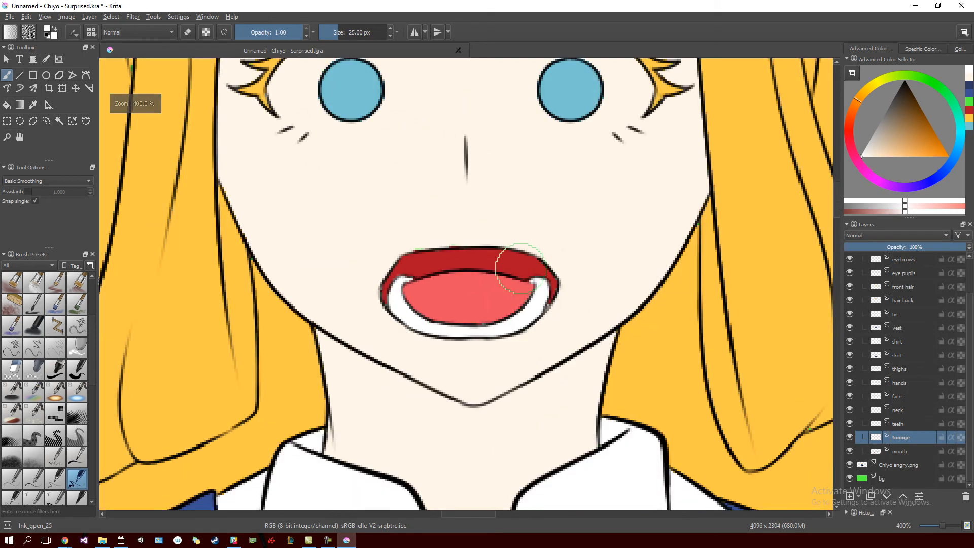
pyautogui.keyDown('ctrl'); pyautogui.click(582, 222); pyautogui.keyUp('ctrl')
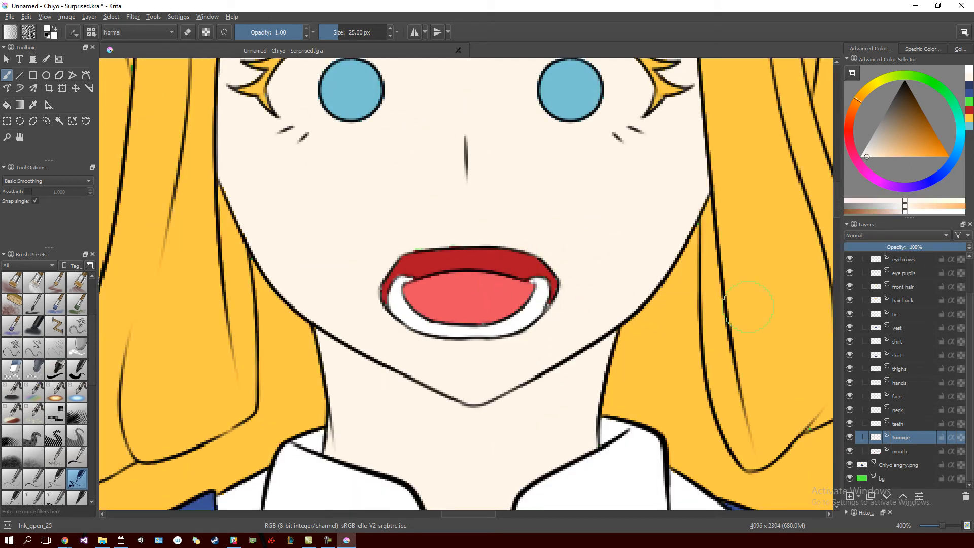
pyautogui.click(906, 397)
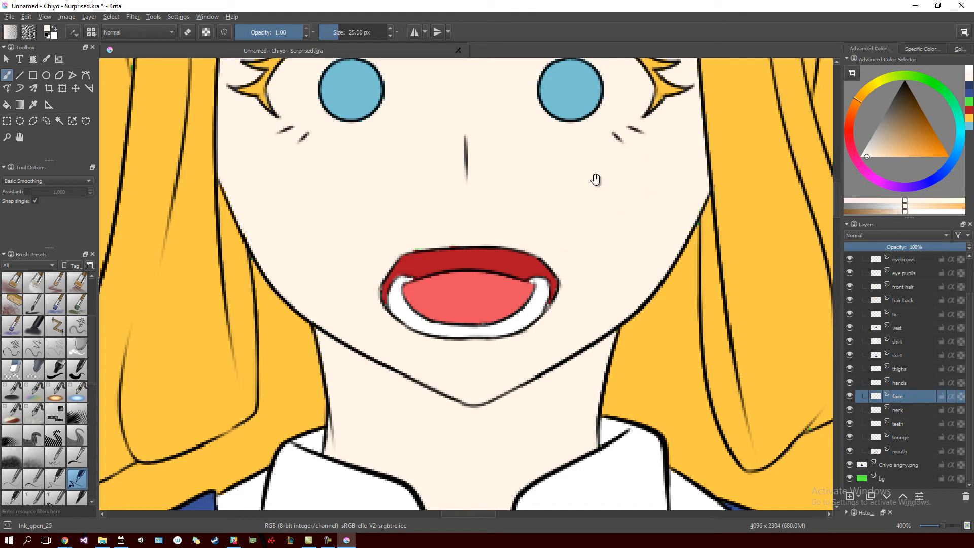
pyautogui.moveTo(591, 189); pyautogui.dragTo(611, 246)
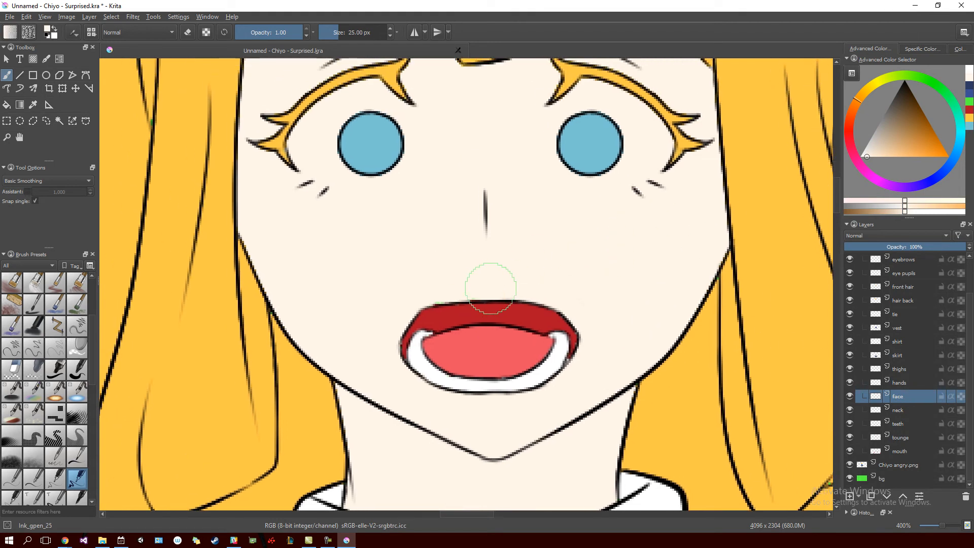
pyautogui.hotkey('ctrl', '+')
pyautogui.hotkey('ctrl', '+')
pyautogui.hotkey('ctrl', '+')
pyautogui.moveTo(476, 308); pyautogui.dragTo(621, 235)
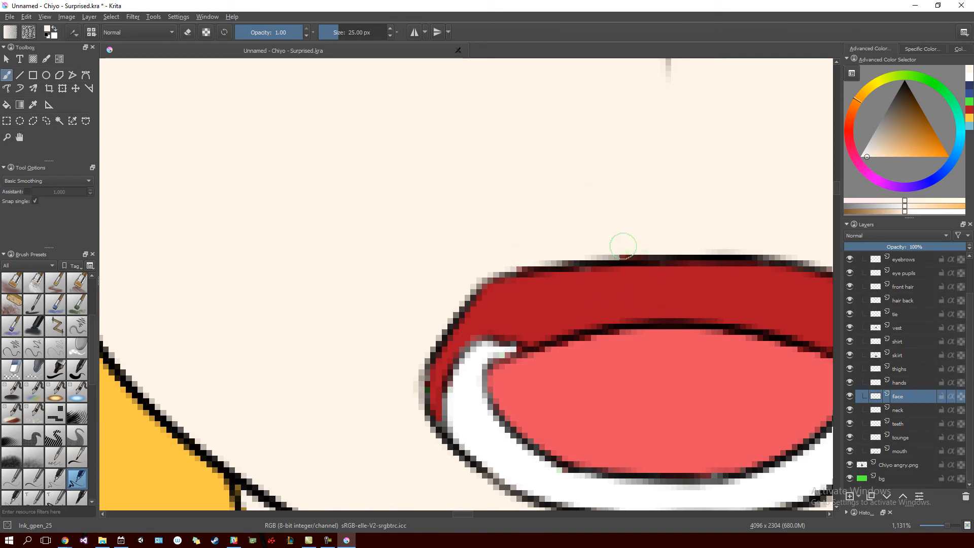
pyautogui.moveTo(749, 259); pyautogui.dragTo(652, 239)
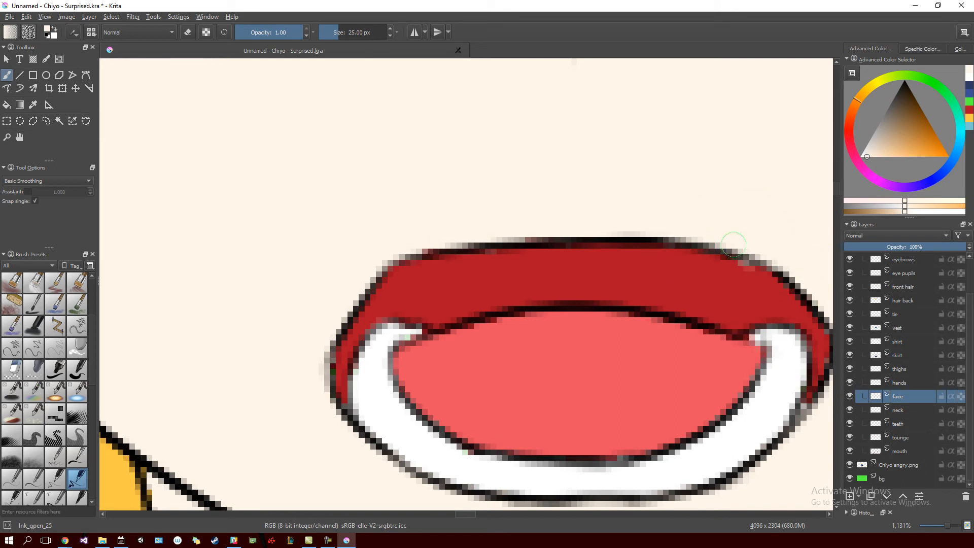
pyautogui.moveTo(761, 287)
pyautogui.mouseDown()
pyautogui.moveTo(700, 272)
pyautogui.moveTo(671, 310)
pyautogui.moveTo(539, 304)
pyautogui.mouseUp()
pyautogui.moveTo(583, 332)
pyautogui.mouseDown()
pyautogui.moveTo(603, 348)
pyautogui.moveTo(650, 242)
pyautogui.moveTo(585, 285)
pyautogui.moveTo(614, 309)
pyautogui.moveTo(659, 400)
pyautogui.moveTo(644, 432)
pyautogui.moveTo(418, 309)
pyautogui.moveTo(468, 372)
pyautogui.moveTo(455, 421)
pyautogui.moveTo(482, 343)
pyautogui.moveTo(497, 332)
pyautogui.moveTo(474, 435)
pyautogui.moveTo(399, 417)
pyautogui.moveTo(461, 357)
pyautogui.moveTo(546, 337)
pyautogui.moveTo(505, 437)
pyautogui.moveTo(500, 483)
pyautogui.moveTo(457, 435)
pyautogui.moveTo(517, 320)
pyautogui.moveTo(446, 406)
pyautogui.moveTo(470, 363)
pyautogui.moveTo(502, 337)
pyautogui.moveTo(552, 428)
pyautogui.moveTo(595, 301)
pyautogui.moveTo(626, 326)
pyautogui.moveTo(710, 300)
pyautogui.moveTo(739, 273)
pyautogui.moveTo(669, 446)
pyautogui.moveTo(646, 283)
pyautogui.moveTo(654, 339)
pyautogui.moveTo(632, 405)
pyautogui.moveTo(493, 430)
pyautogui.mouseUp()
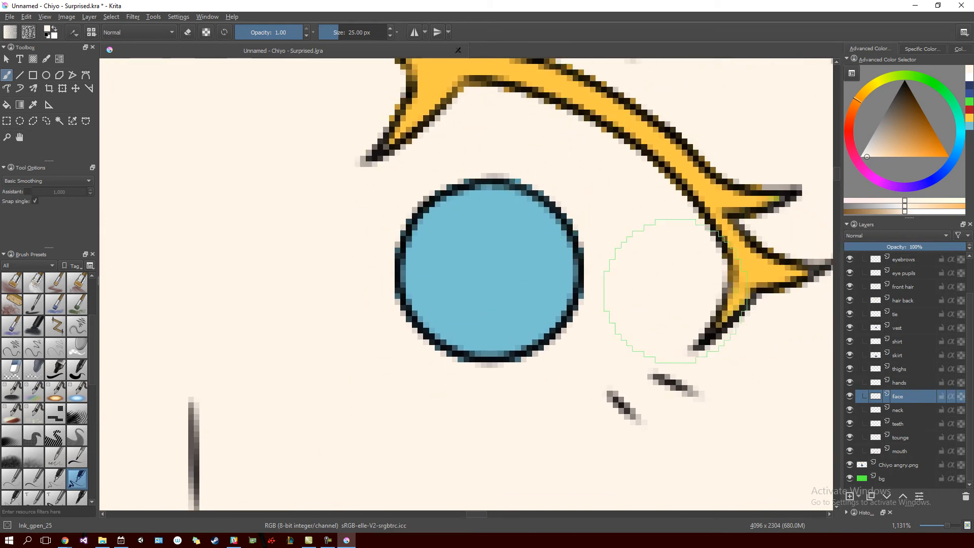
# Sample the hair's yellow and, on the front hair layer, paint over the green gap where the right-hand eyebrow crosses the hair.
pyautogui.scroll(-4, 446, 363)
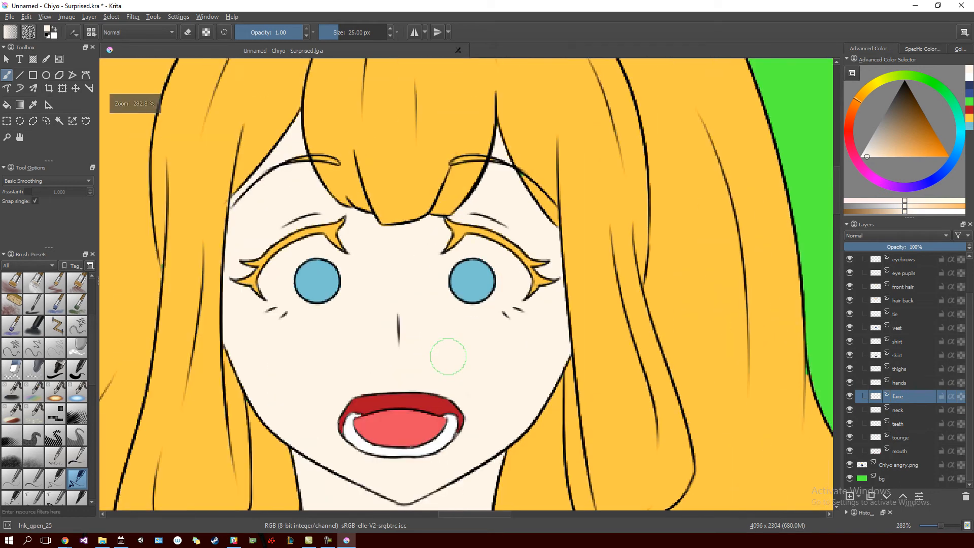
pyautogui.scroll(-1, 447, 363)
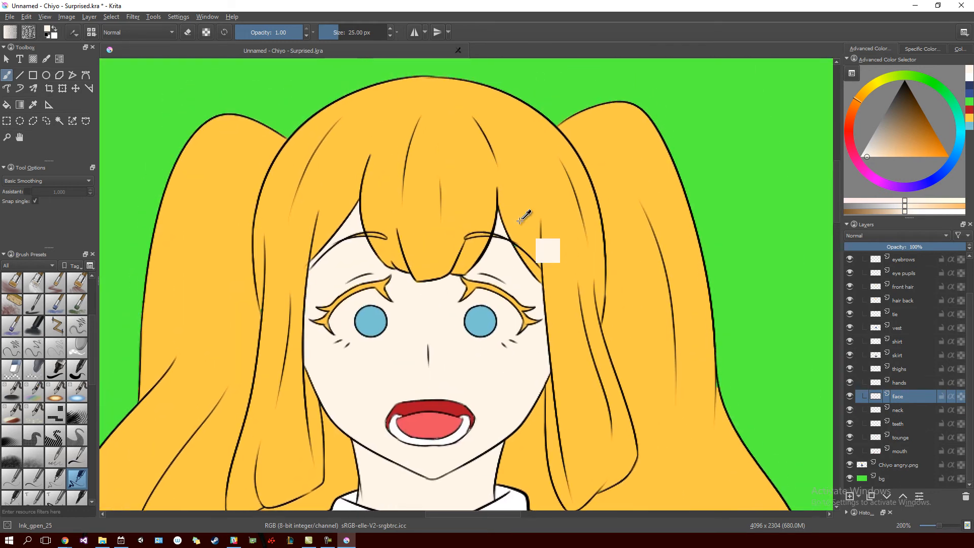
pyautogui.keyDown('ctrl'); pyautogui.click(517, 224); pyautogui.keyUp('ctrl')
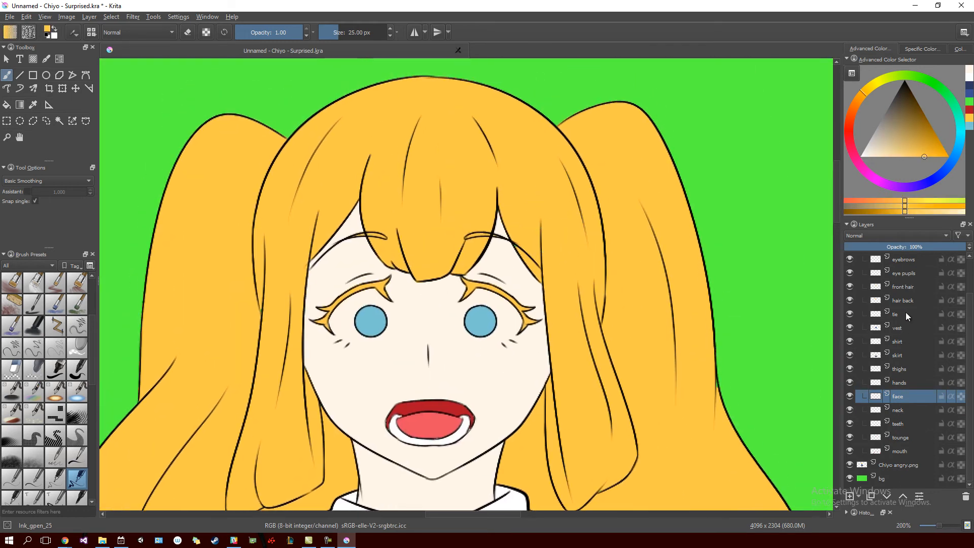
pyautogui.click(907, 287)
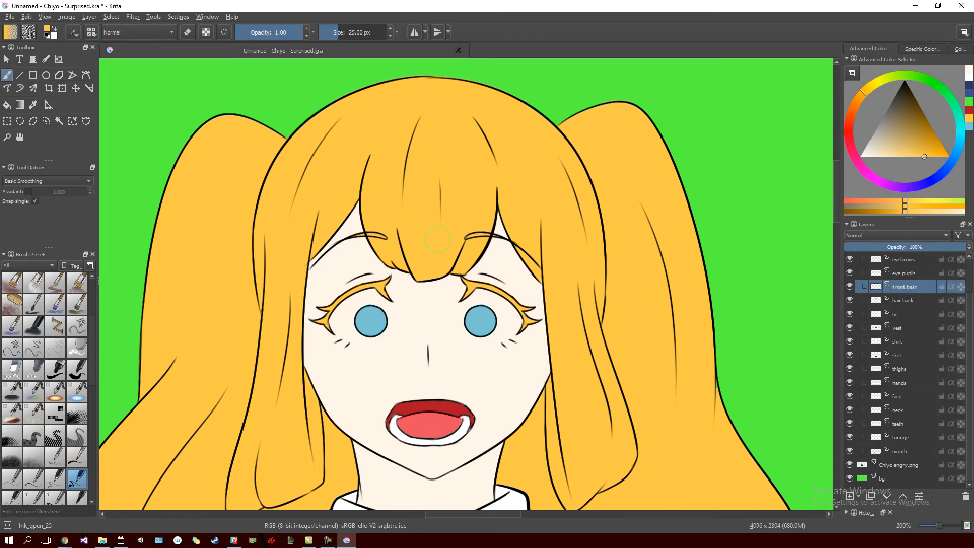
pyautogui.scroll(3, 439, 235)
pyautogui.moveTo(509, 264); pyautogui.dragTo(434, 523)
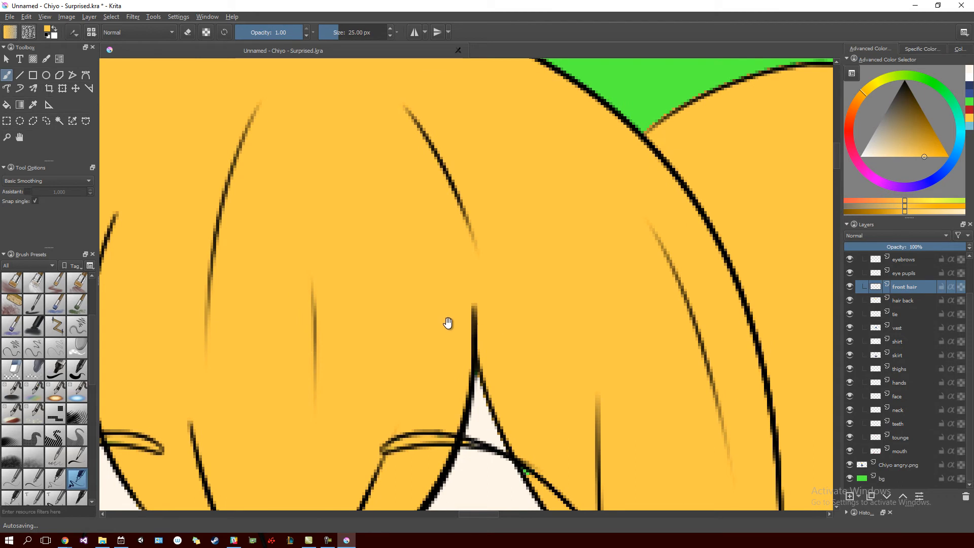
pyautogui.scroll(-3, 432, 301)
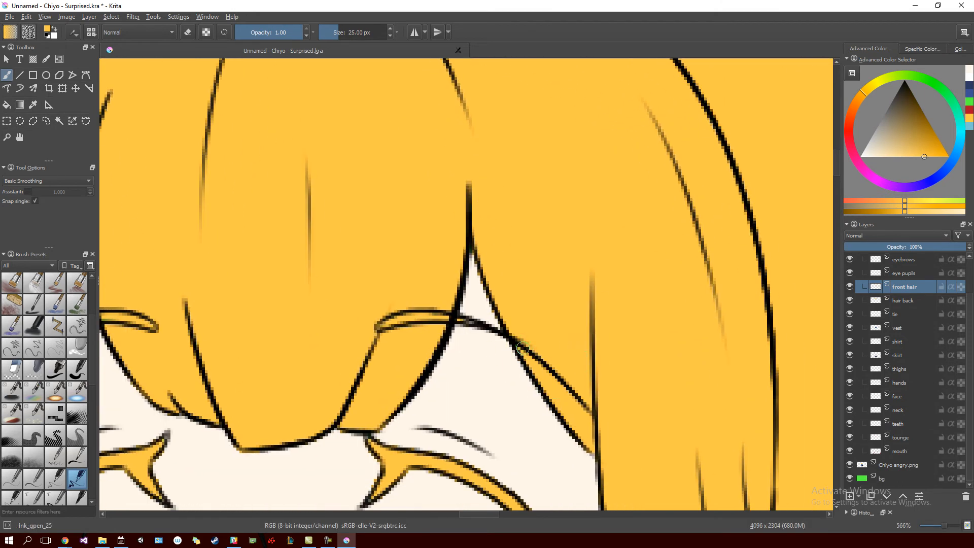
pyautogui.scroll(-10, 624, 406)
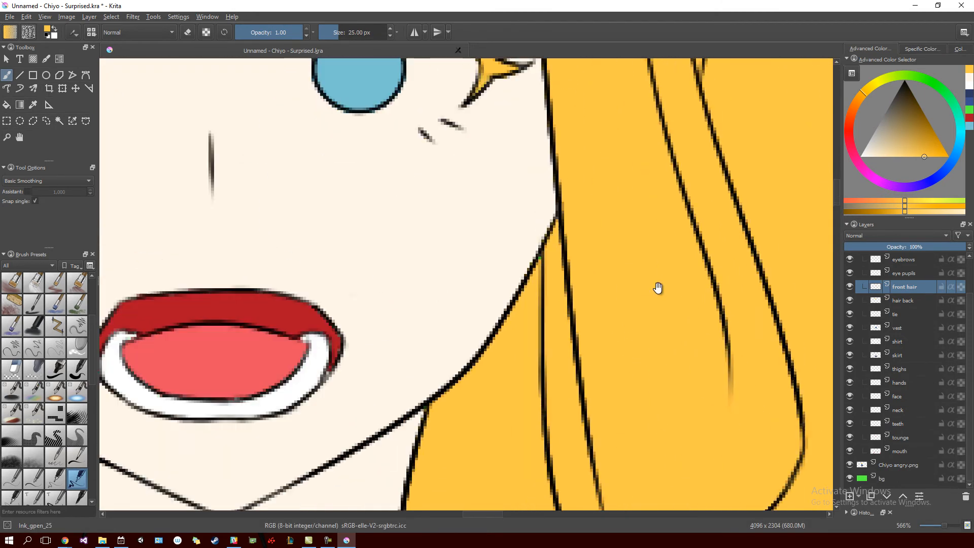
# Paint over the small green gaps in the front hair, along the fringe and the strands beside the face.
pyautogui.scroll(-3, 669, 228)
pyautogui.scroll(10, 645, 360)
pyautogui.scroll(10, 582, 311)
pyautogui.scroll(-8, 528, 376)
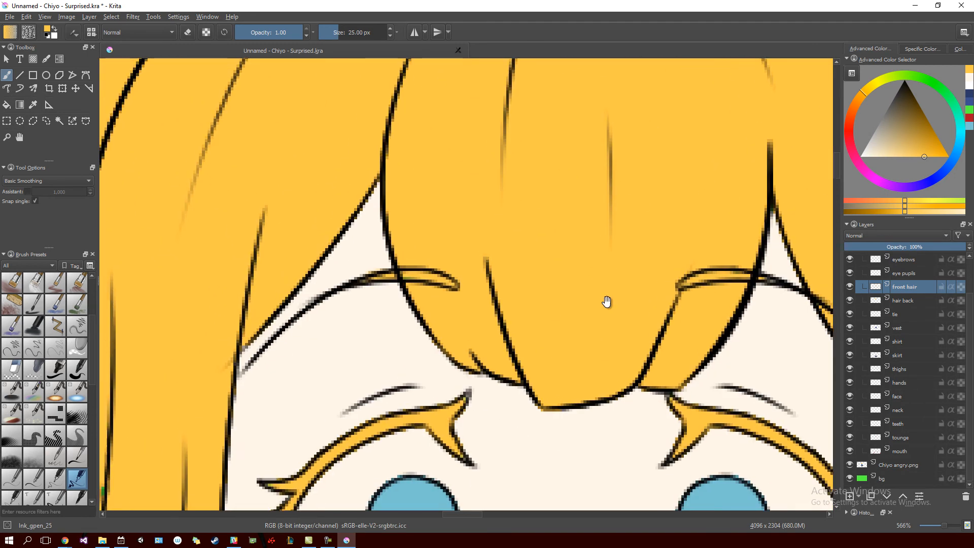
pyautogui.scroll(8, 573, 257)
pyautogui.hscroll(-5, 637, 398)
pyautogui.scroll(-8, 638, 397)
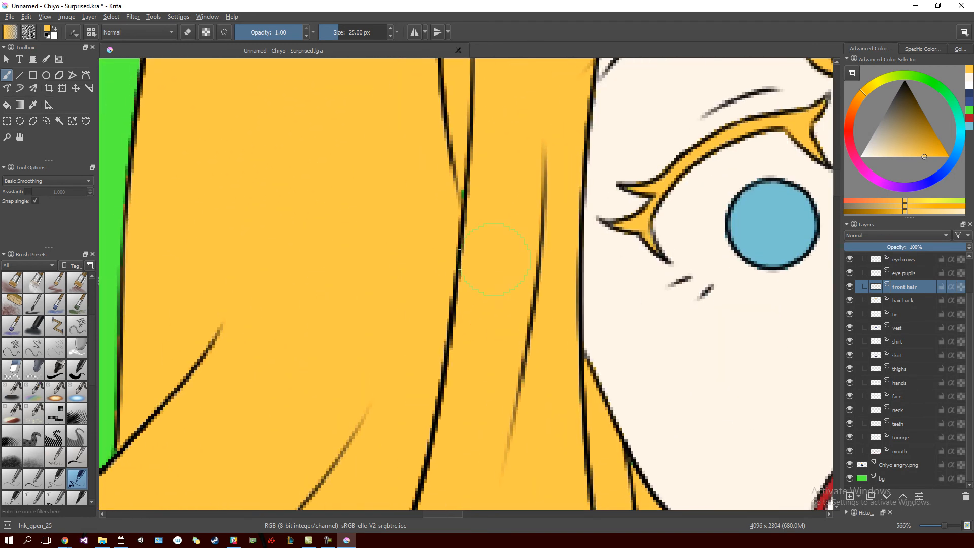
pyautogui.scroll(-10, 524, 252)
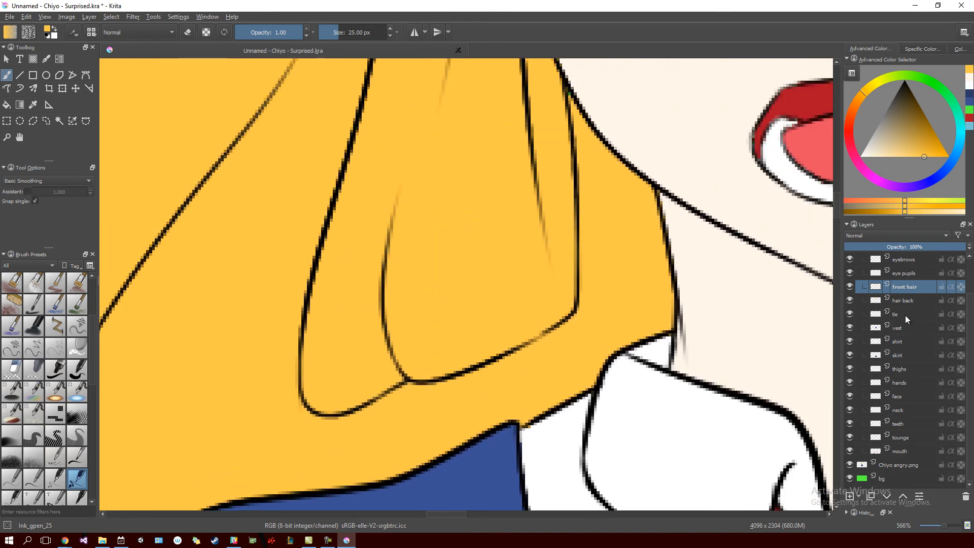
# On the hair back layer, erase the yellow overspill along the vest's right-hand shoulder outline with the 12 px circle eraser.
pyautogui.click(910, 301)
pyautogui.moveTo(517, 393)
pyautogui.mouseDown()
pyautogui.moveTo(581, 348)
pyautogui.moveTo(633, 274)
pyautogui.moveTo(628, 215)
pyautogui.moveTo(603, 346)
pyautogui.moveTo(604, 279)
pyautogui.moveTo(515, 354)
pyautogui.mouseUp()
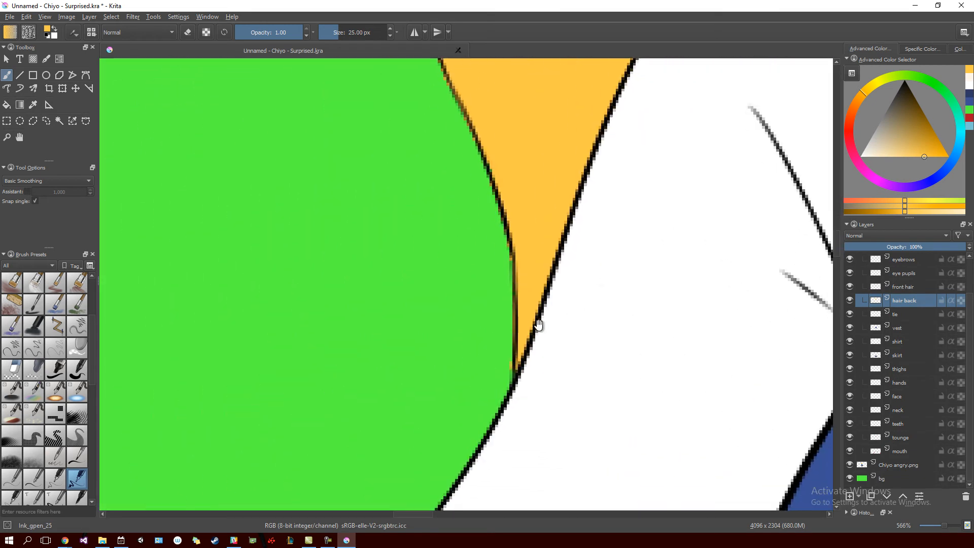
pyautogui.moveTo(542, 285); pyautogui.dragTo(499, 226)
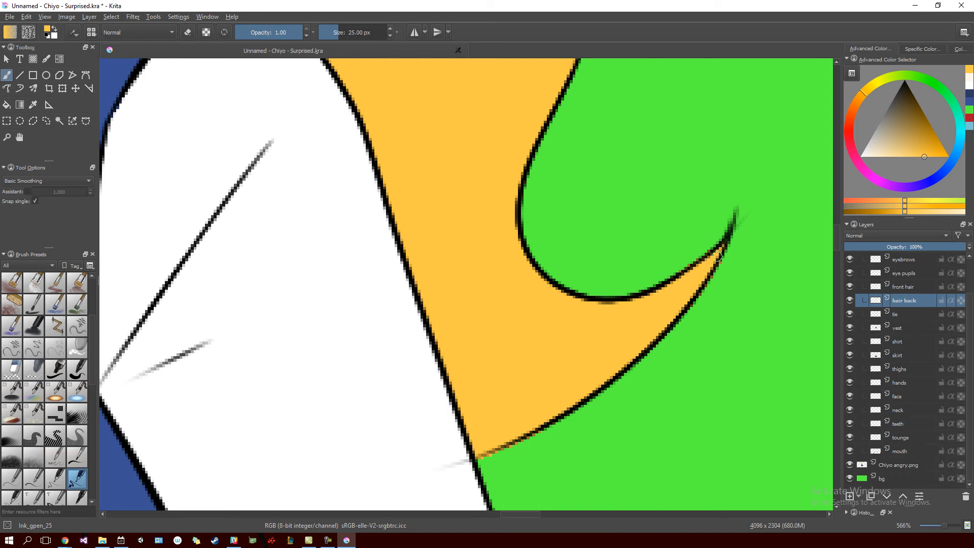
pyautogui.moveTo(507, 321); pyautogui.dragTo(608, 379)
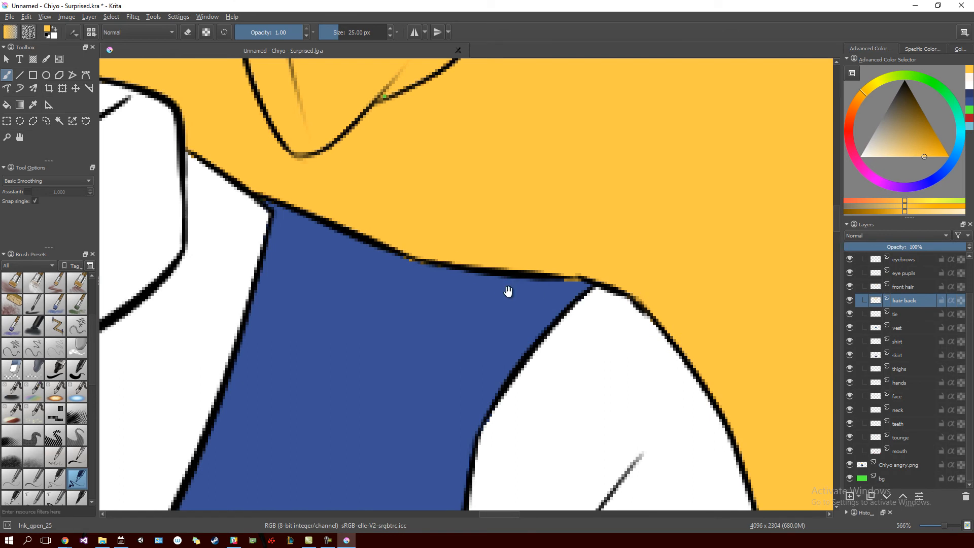
pyautogui.press('/')
pyautogui.moveTo(572, 295); pyautogui.dragTo(573, 291)
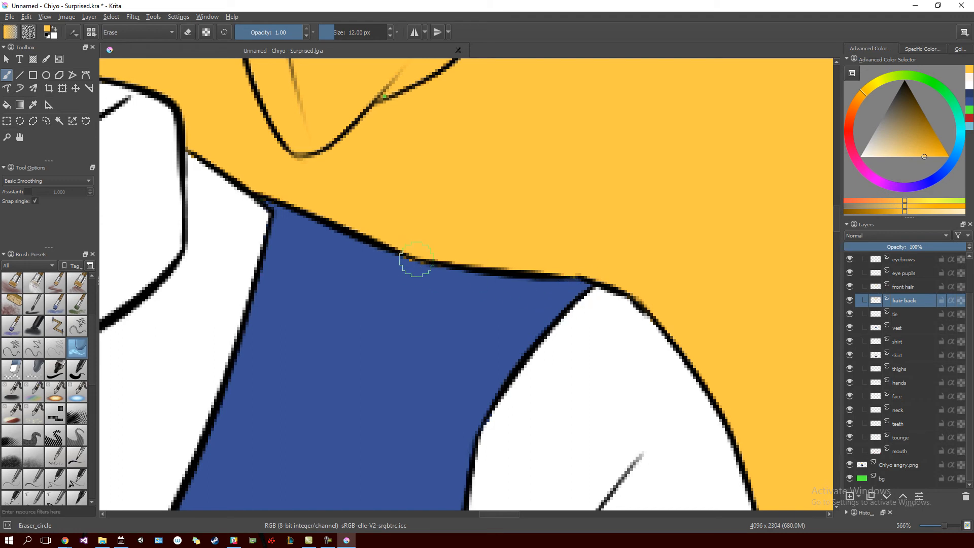
pyautogui.moveTo(459, 278); pyautogui.dragTo(500, 386)
pyautogui.press('/')
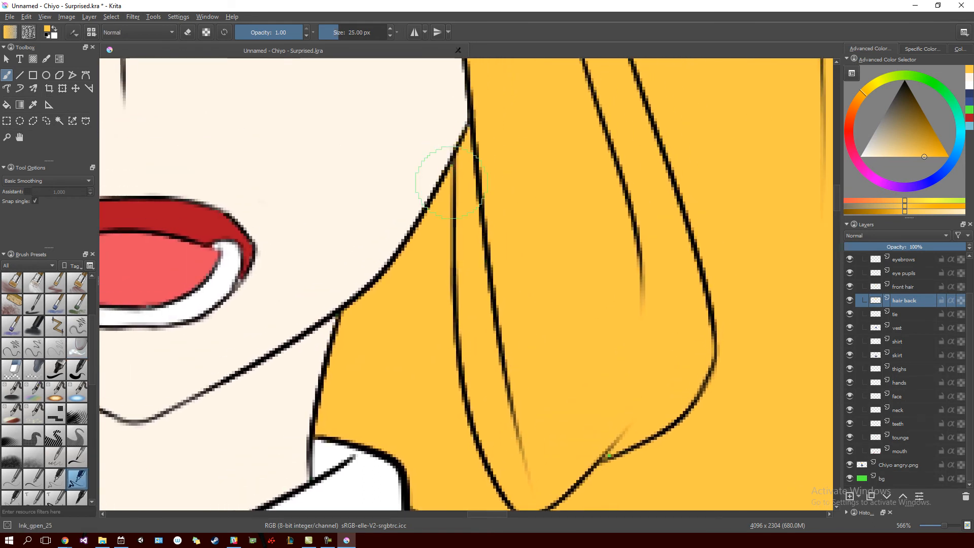
# Examine the hair, vest, sleeves and skirt of the whole figure for remaining green gaps.
pyautogui.scroll(-7, 446, 333)
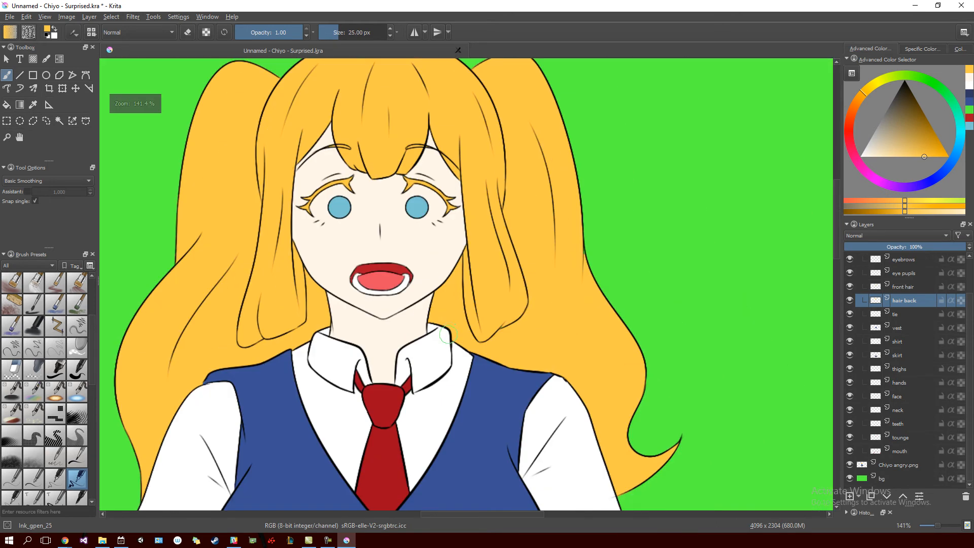
pyautogui.moveTo(483, 323); pyautogui.dragTo(472, 269)
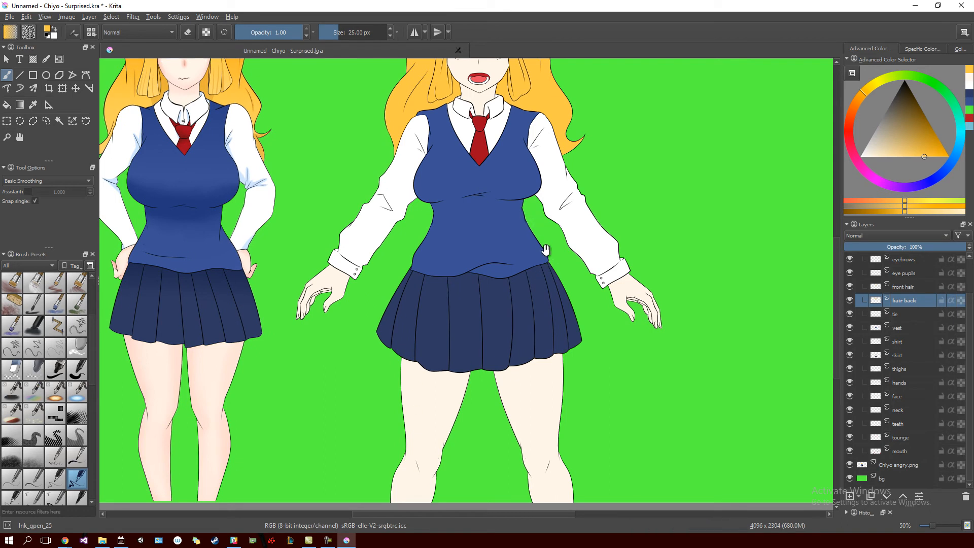
pyautogui.hotkey('ctrl', '+')
pyautogui.hotkey('ctrl', '+')
pyautogui.hotkey('ctrl', '+')
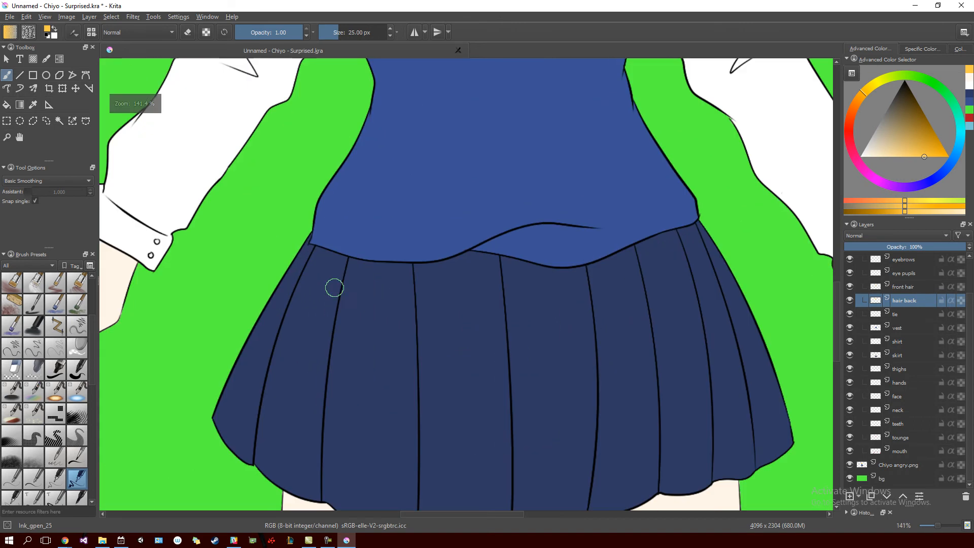
pyautogui.scroll(-5, 366, 292)
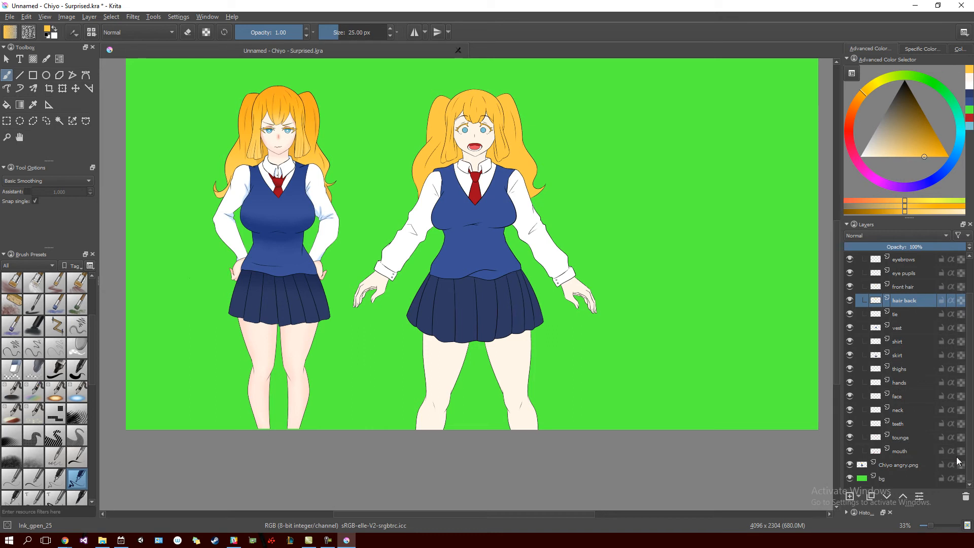
# Lock the alpha of the mouth, tounge, teeth, neck, face, hands and thighs layers.
pyautogui.click(849, 424)
pyautogui.click(850, 450)
pyautogui.moveTo(936, 448)
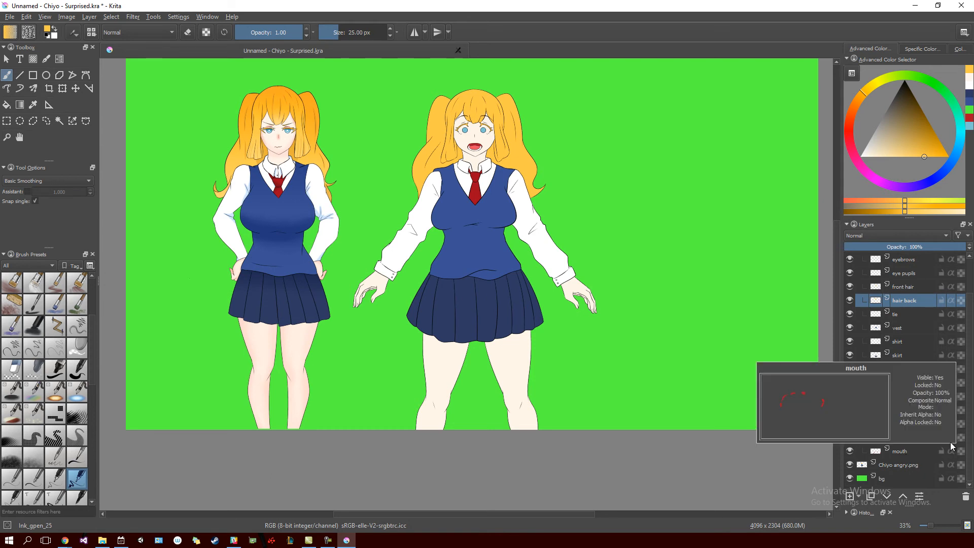
pyautogui.click(961, 451)
pyautogui.click(963, 438)
pyautogui.click(962, 411)
pyautogui.click(962, 397)
pyautogui.click(961, 383)
pyautogui.click(961, 369)
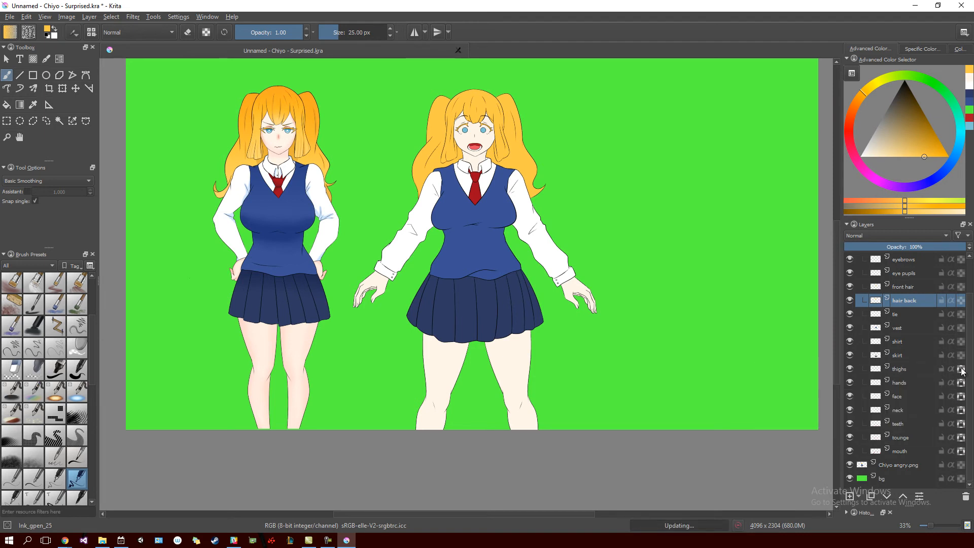
# Lock the alpha of the remaining colour layers, from skirt up to eyelashes.
pyautogui.scroll(1, 971, 369)
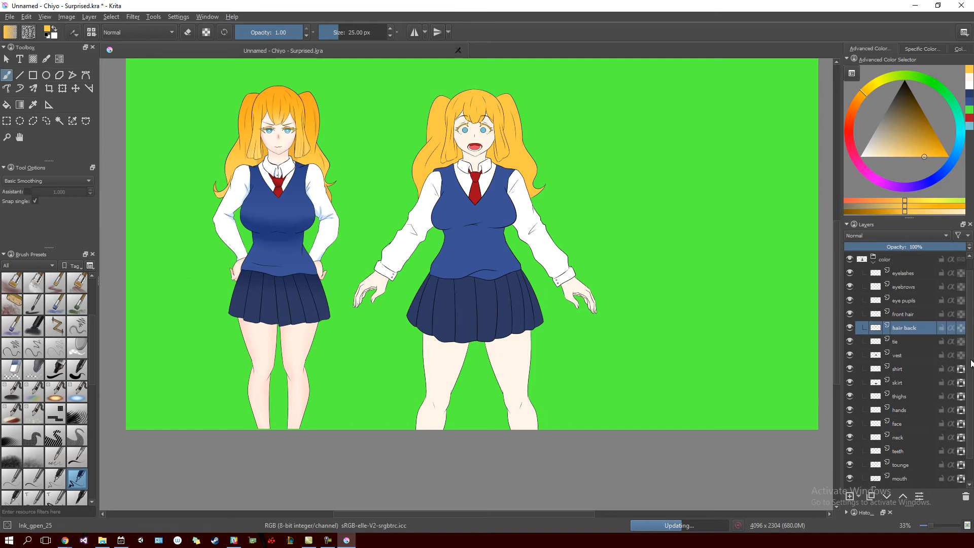
pyautogui.click(961, 315)
pyautogui.click(961, 286)
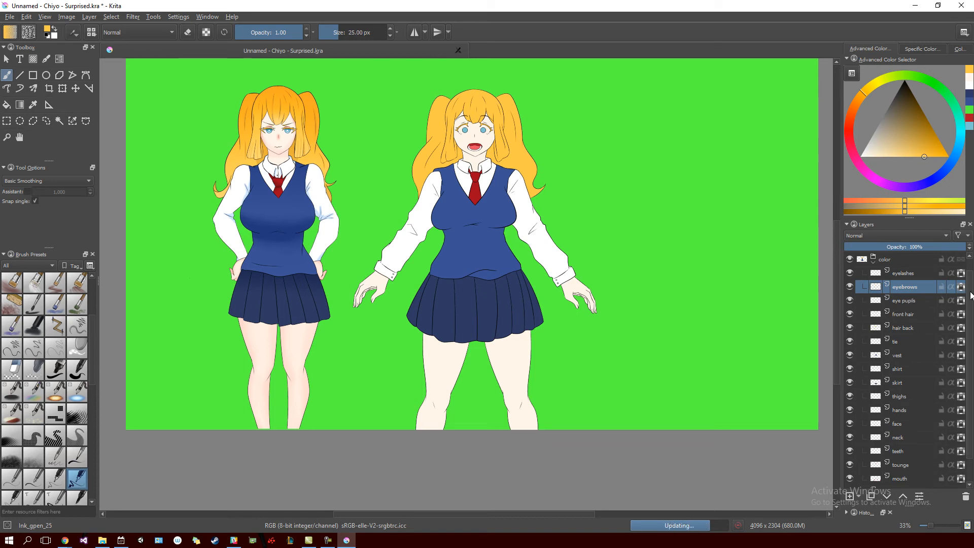
pyautogui.scroll(1, 970, 293)
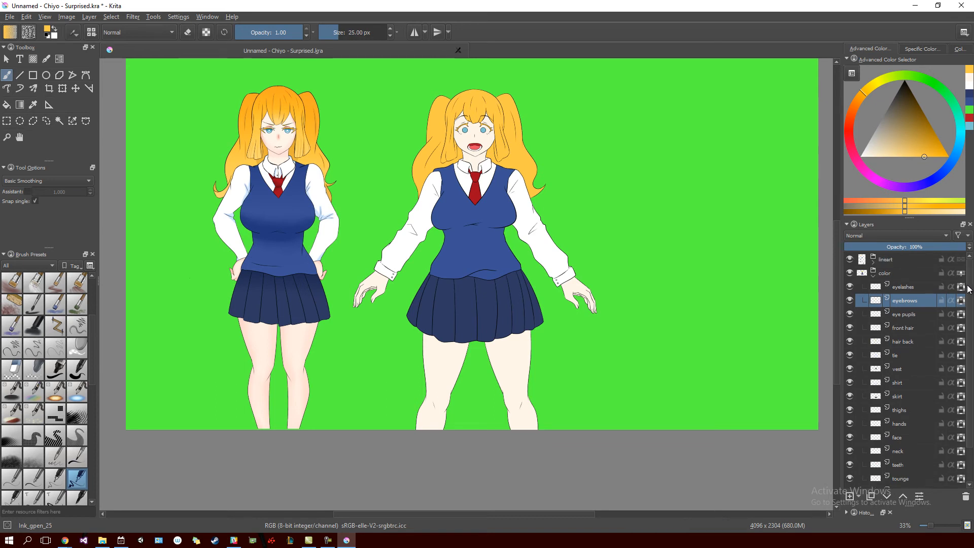
pyautogui.moveTo(969, 287); pyautogui.dragTo(966, 321)
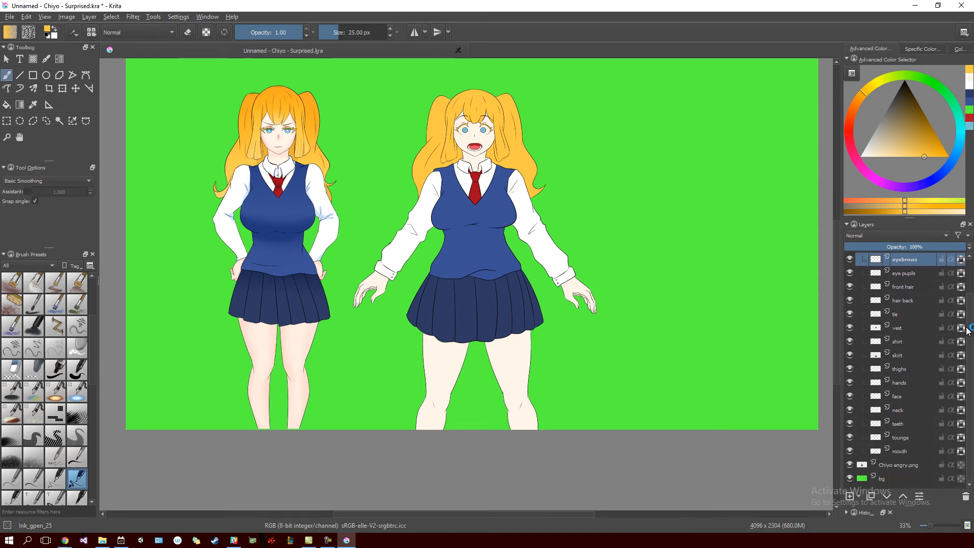
pyautogui.scroll(2, 967, 361)
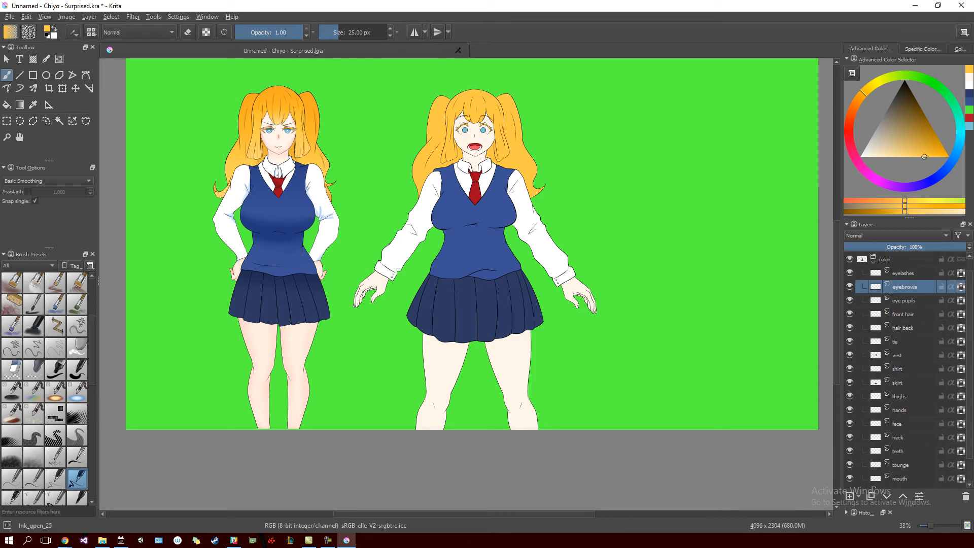
# Sample the light-blue shadow colour from the sleeve folds of the angry Chiyo drawing.
pyautogui.scroll(3, 401, 270)
pyautogui.moveTo(469, 417); pyautogui.dragTo(683, 448)
pyautogui.moveTo(458, 278); pyautogui.dragTo(718, 431)
pyautogui.moveTo(611, 335); pyautogui.dragTo(590, 326)
pyautogui.keyDown('ctrl'); pyautogui.click(477, 249); pyautogui.keyUp('ctrl')
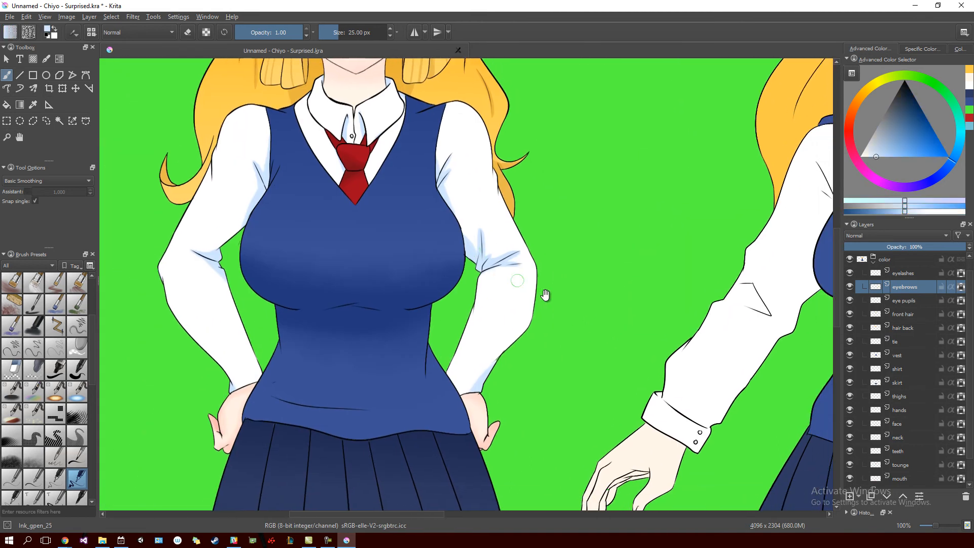
pyautogui.moveTo(671, 380); pyautogui.dragTo(572, 329)
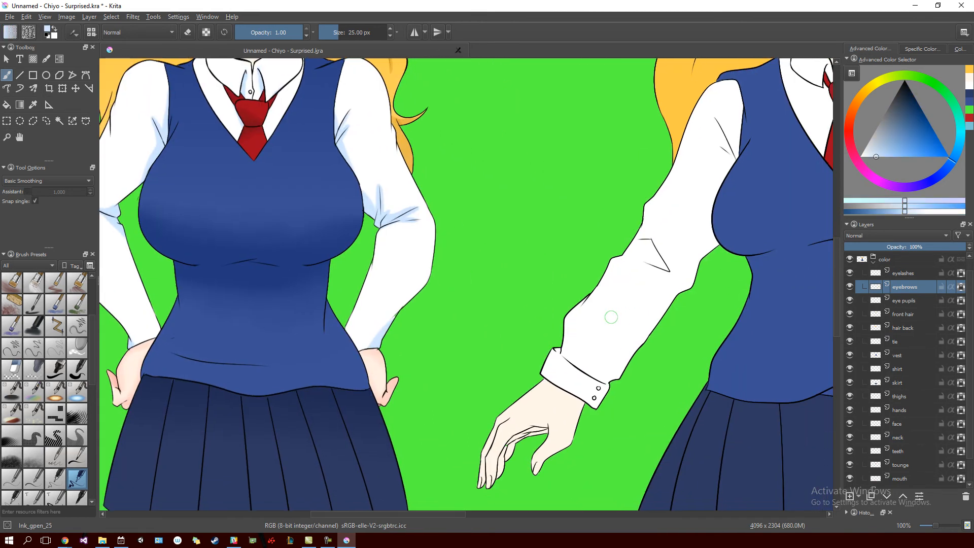
pyautogui.scroll(-1, 597, 339)
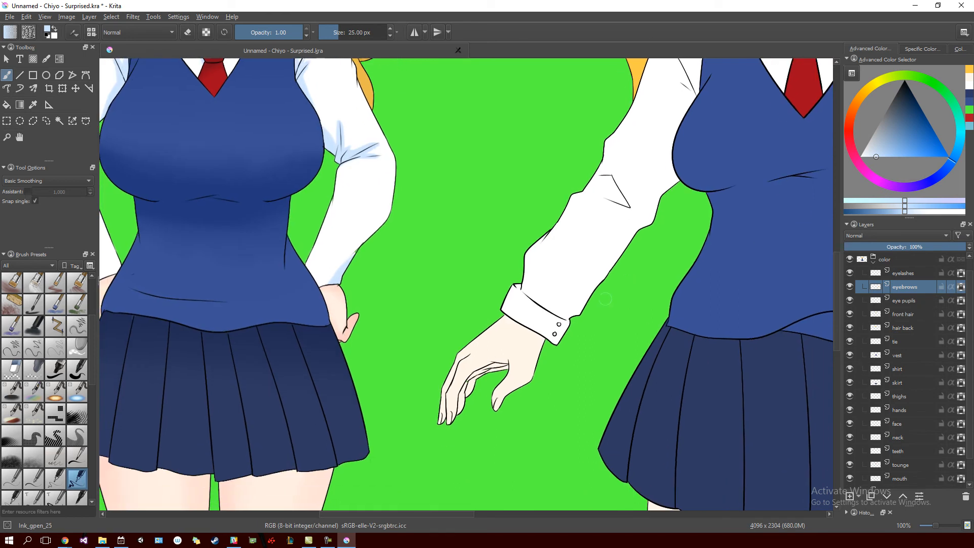
# Try painting the light-blue shadow at the cuff of the surprised Chiyo's left-hand sleeve.
pyautogui.scroll(3, 605, 300)
pyautogui.moveTo(647, 319); pyautogui.dragTo(553, 289)
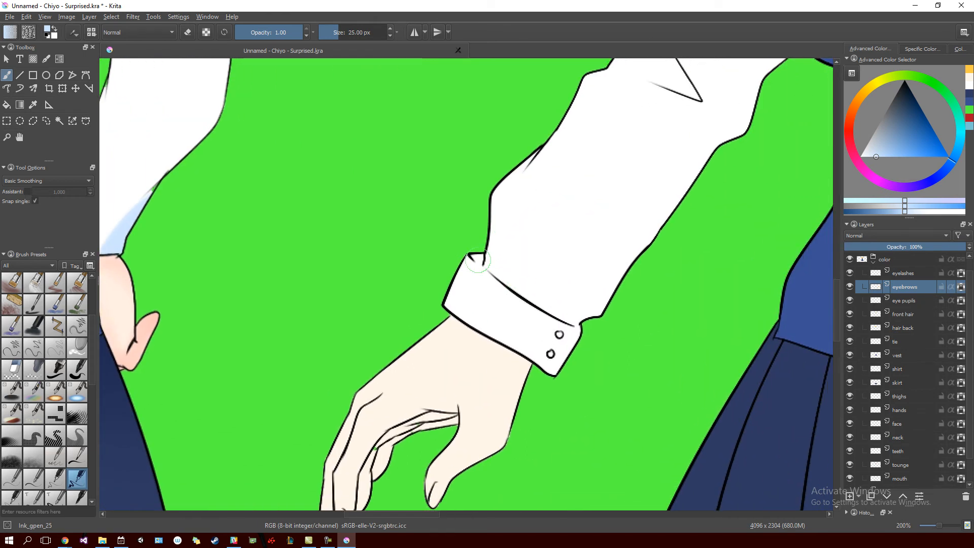
pyautogui.moveTo(475, 253); pyautogui.dragTo(482, 256)
pyautogui.moveTo(404, 225)
pyautogui.mouseDown()
pyautogui.moveTo(448, 274)
pyautogui.moveTo(411, 275)
pyautogui.mouseUp()
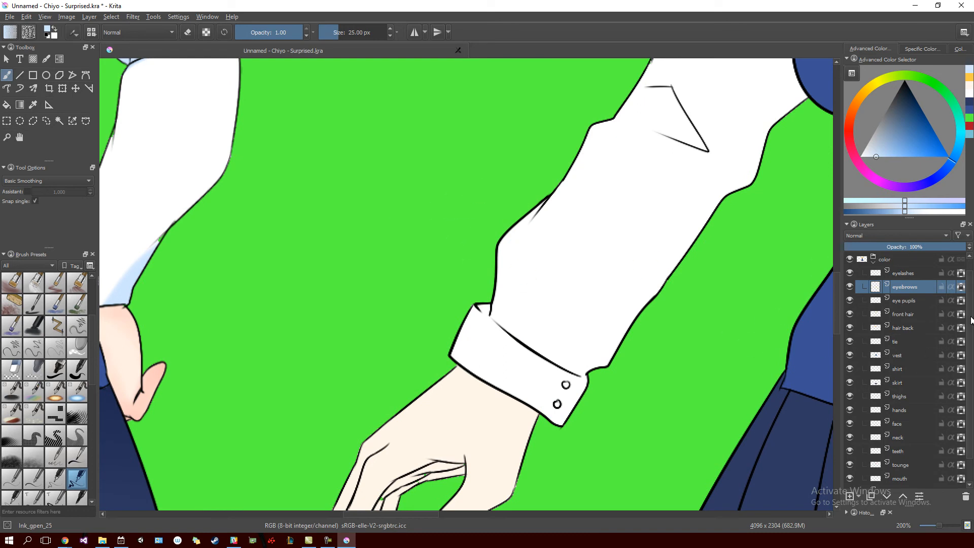
pyautogui.moveTo(716, 365); pyautogui.dragTo(652, 259)
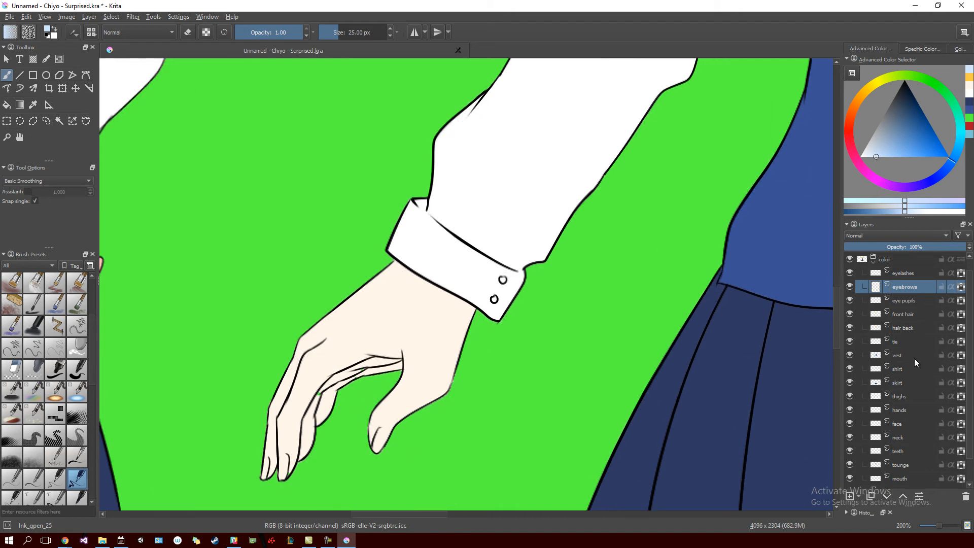
# Hide the green bg layer.
pyautogui.scroll(-2, 971, 344)
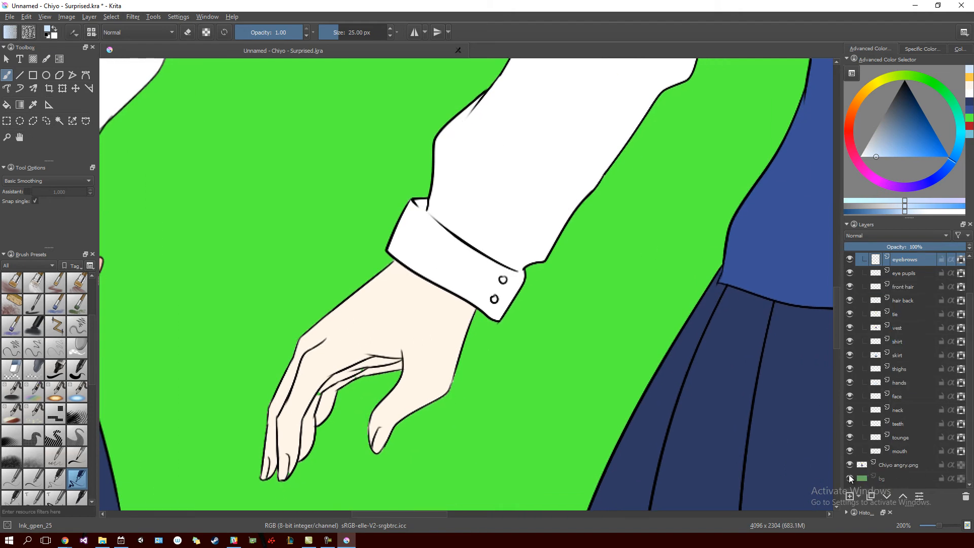
pyautogui.click(850, 478)
pyautogui.moveTo(589, 276); pyautogui.dragTo(537, 372)
# Make the shirt layer active, undo the last stroke and set the brush size to 63 px.
pyautogui.click(906, 342)
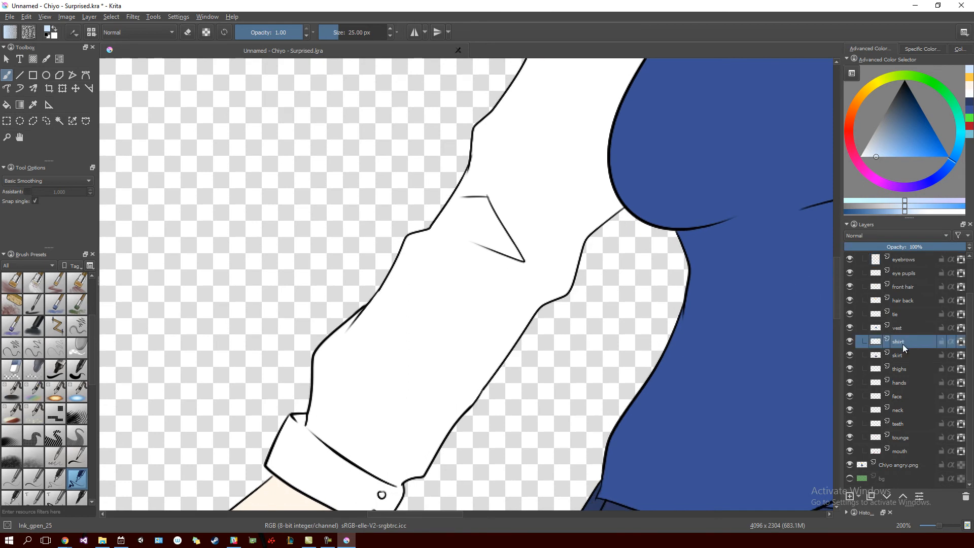
pyautogui.hotkey('ctrl', 'z')
pyautogui.scroll(2, 482, 217)
pyautogui.moveTo(550, 285); pyautogui.dragTo(528, 420)
pyautogui.scroll(-3, 566, 301)
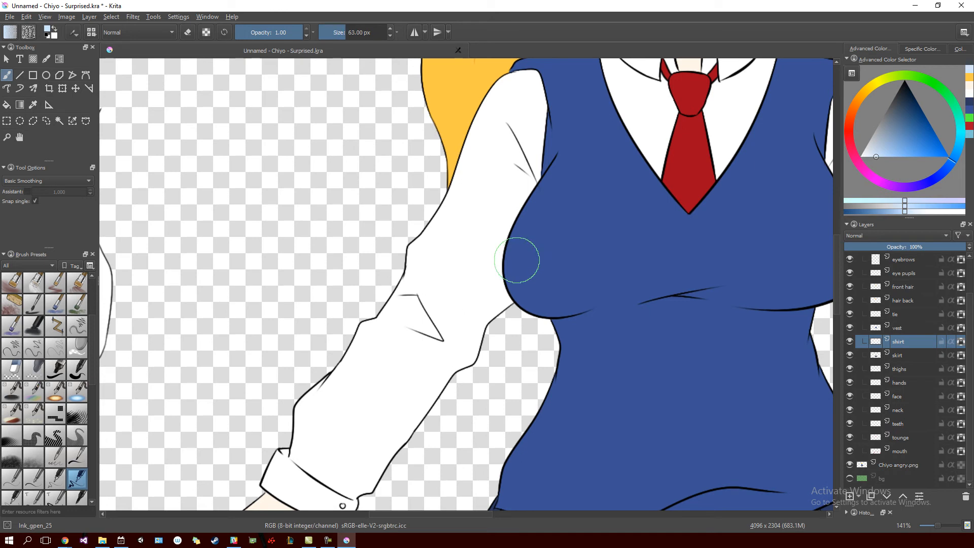
# Set the brush size to 73 px and paint light-blue shadow on the left-hand sleeve where it meets the bust.
pyautogui.press(']')
pyautogui.moveTo(513, 276); pyautogui.dragTo(553, 303)
pyautogui.hotkey('ctrl', 'z')
pyautogui.scroll(3, 550, 254)
pyautogui.moveTo(550, 254)
pyautogui.mouseDown()
pyautogui.moveTo(520, 211)
pyautogui.moveTo(547, 263)
pyautogui.mouseUp()
pyautogui.hotkey('ctrl', 'z')
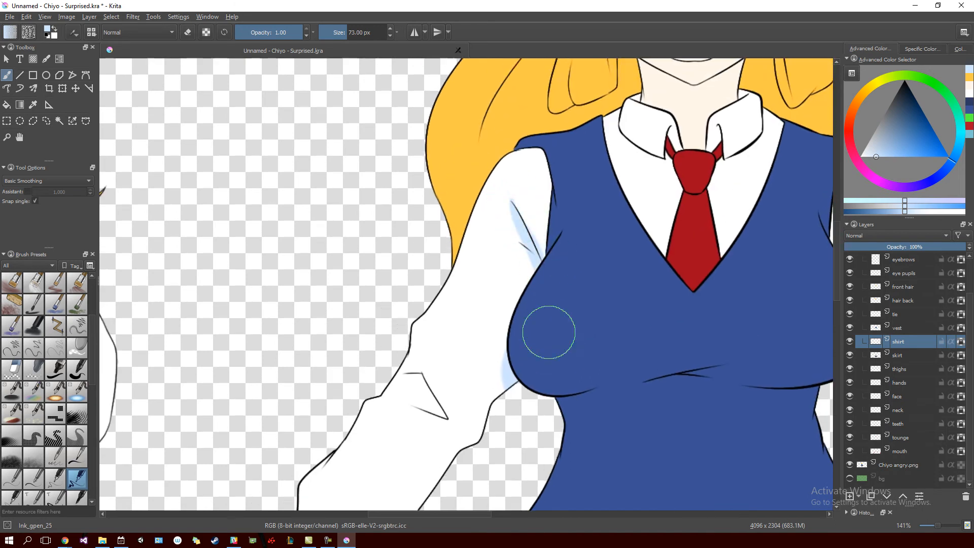
# Switch the brush smoothing to Stabilizer.
pyautogui.click(25, 265)
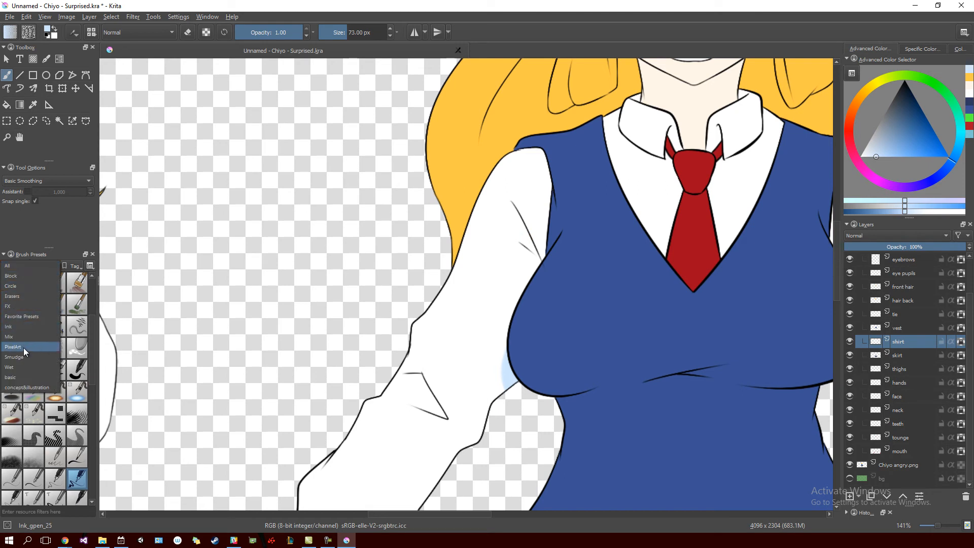
pyautogui.click(37, 230)
pyautogui.click(32, 182)
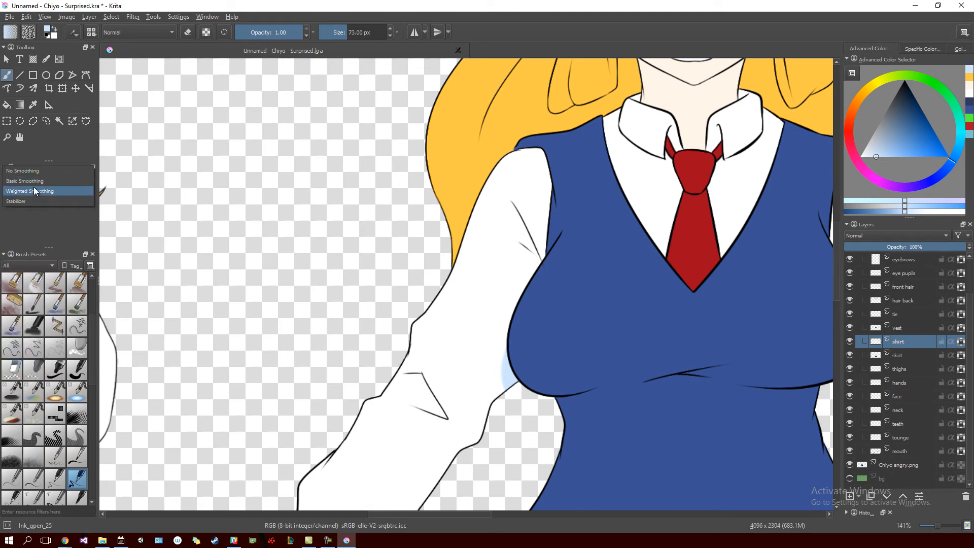
pyautogui.click(29, 201)
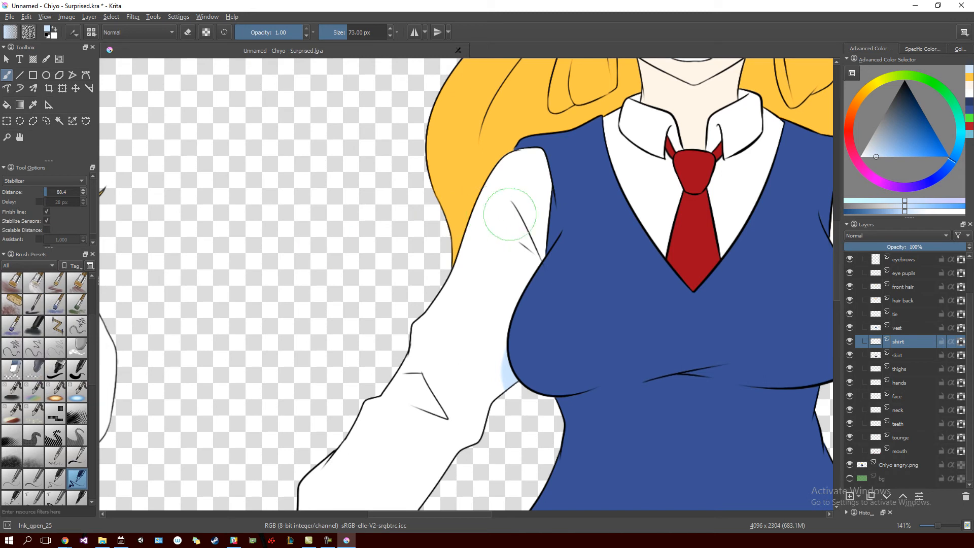
# Paint light-blue shadow along the armpit creases and the vest's armhole edge on the left-hand sleeve.
pyautogui.moveTo(512, 204); pyautogui.dragTo(532, 264)
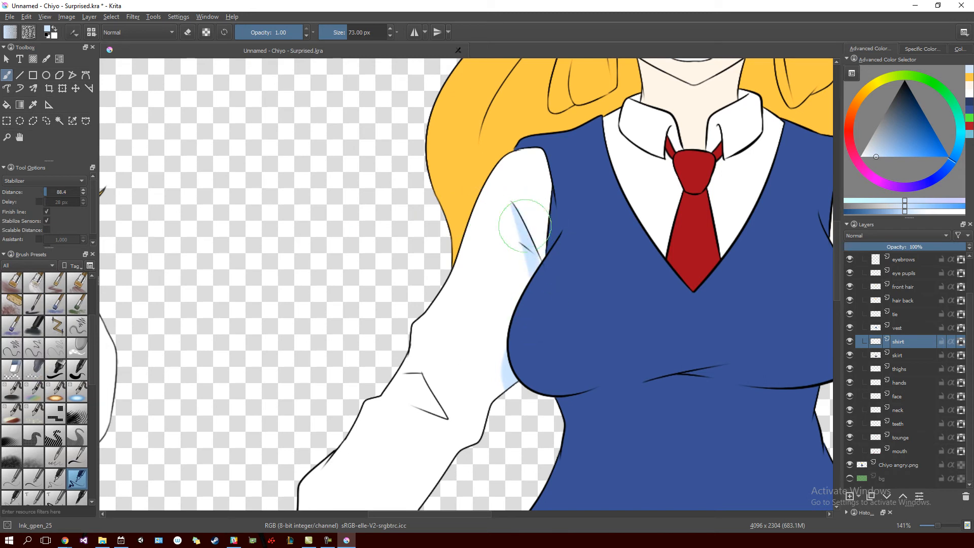
pyautogui.moveTo(563, 321); pyautogui.dragTo(544, 225)
pyautogui.moveTo(554, 181); pyautogui.dragTo(553, 184)
pyautogui.hotkey('ctrl', 'z')
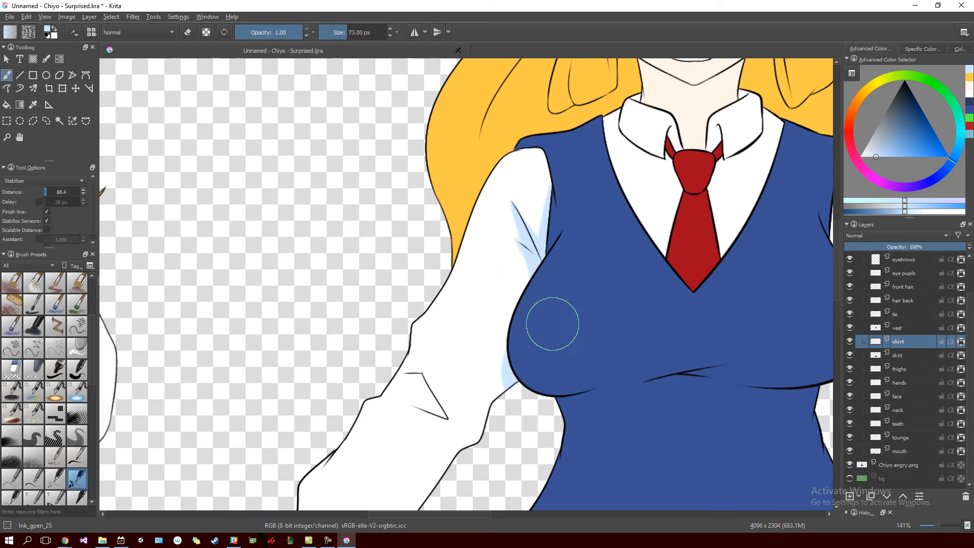
pyautogui.moveTo(569, 238); pyautogui.dragTo(580, 295)
pyautogui.moveTo(557, 337)
pyautogui.mouseDown()
pyautogui.moveTo(616, 279)
pyautogui.moveTo(632, 199)
pyautogui.mouseUp()
pyautogui.moveTo(565, 376); pyautogui.dragTo(573, 311)
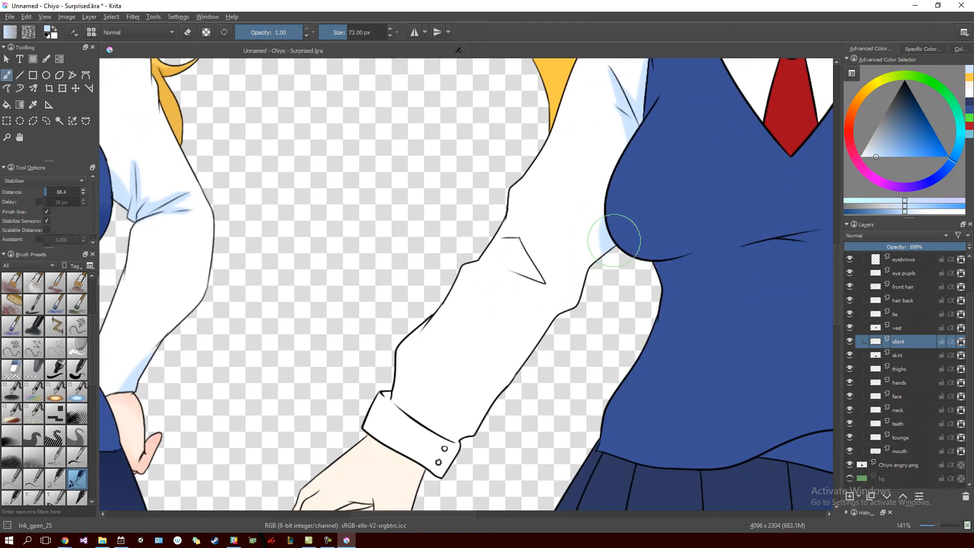
# Paint light-blue shadow into the small notch where the left-hand sleeve meets the cuff's outer corner.
pyautogui.moveTo(530, 385); pyautogui.dragTo(583, 282)
pyautogui.moveTo(441, 295); pyautogui.dragTo(515, 337)
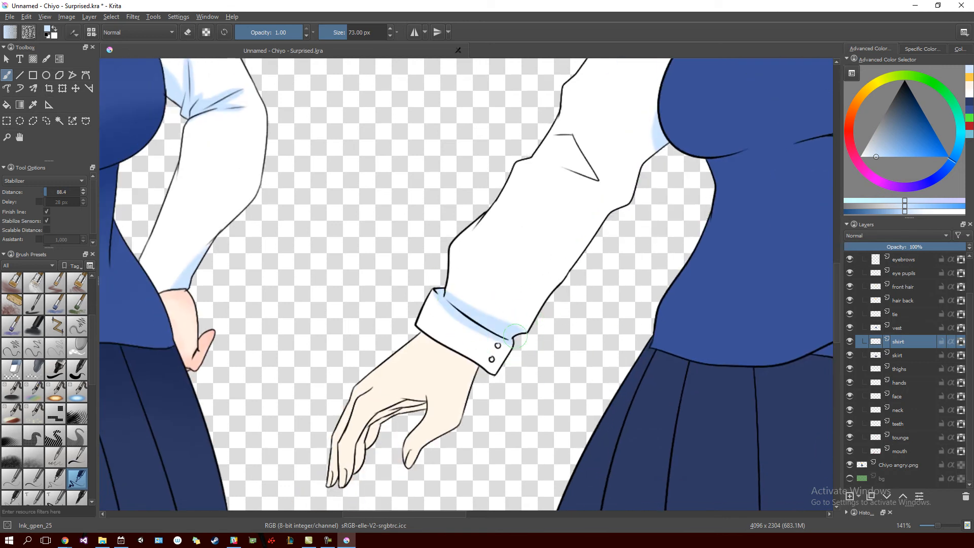
pyautogui.hotkey('ctrl', 'z')
pyautogui.scroll(6, 459, 299)
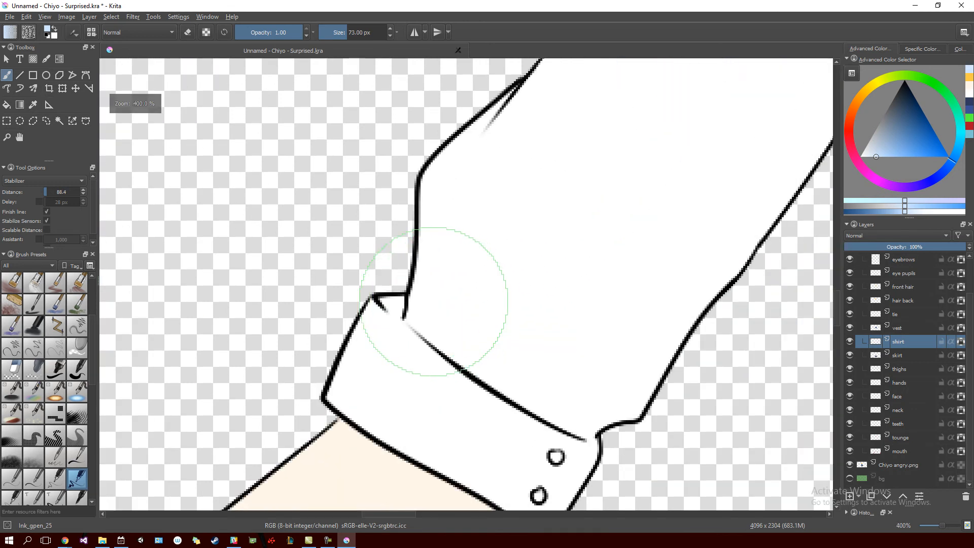
pyautogui.click(402, 319)
pyautogui.hotkey('ctrl', 'z')
pyautogui.click(406, 305)
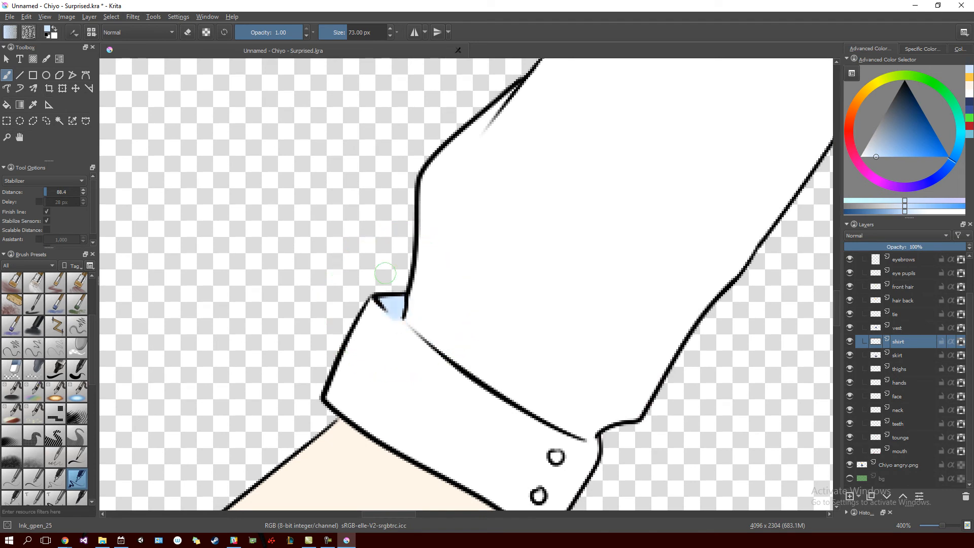
# Shade the sleeve in light blue along the cuff seam near the buttons, undoing the stroke across the cuff's end.
pyautogui.moveTo(480, 362)
pyautogui.mouseDown()
pyautogui.moveTo(431, 272)
pyautogui.moveTo(452, 299)
pyautogui.moveTo(670, 378)
pyautogui.mouseUp()
pyautogui.moveTo(543, 330)
pyautogui.mouseDown()
pyautogui.moveTo(575, 328)
pyautogui.moveTo(511, 329)
pyautogui.moveTo(591, 328)
pyautogui.moveTo(599, 348)
pyautogui.moveTo(577, 282)
pyautogui.moveTo(536, 383)
pyautogui.mouseUp()
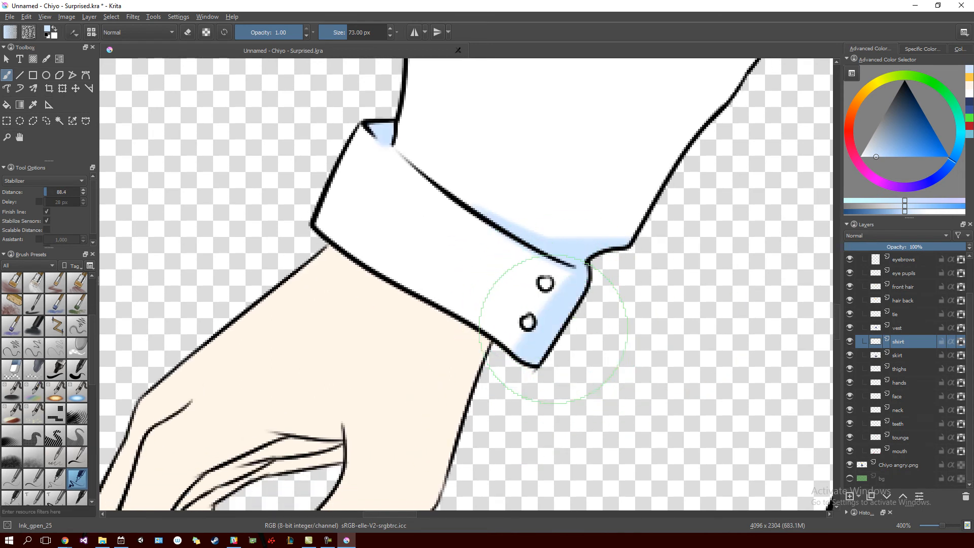
pyautogui.hotkey('ctrl', 'z')
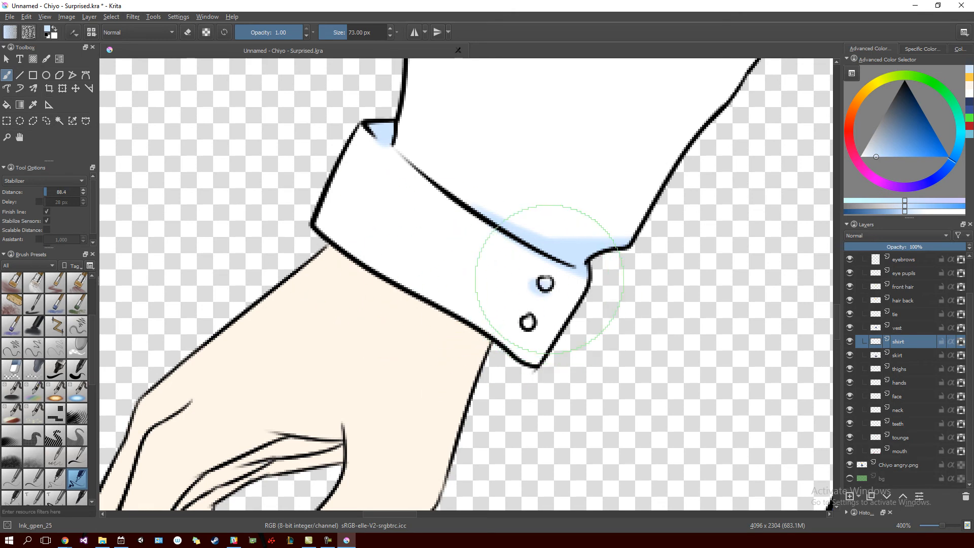
# Reduce the brush size to 12 px and shade the two cuff buttons in light blue.
pyautogui.press('-')
pyautogui.press('+')
pyautogui.press('+')
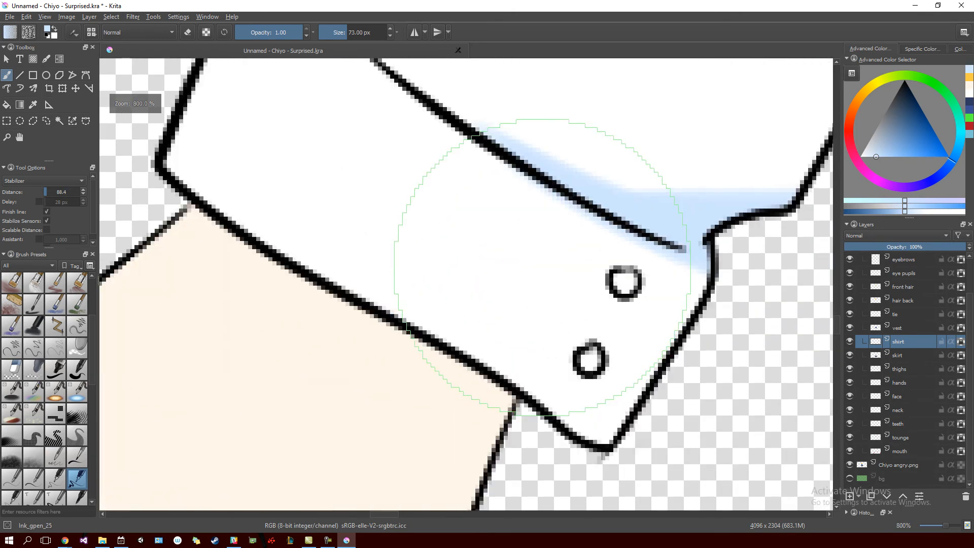
pyautogui.press('[')
pyautogui.press('[')
pyautogui.press('[')
pyautogui.press('[')
pyautogui.press('[')
pyautogui.press('[')
pyautogui.press('[')
pyautogui.press('[')
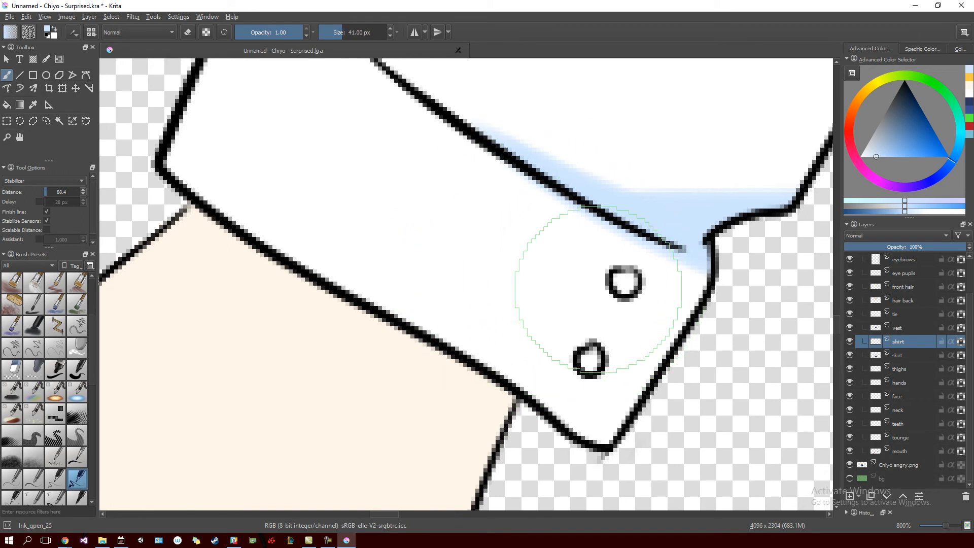
pyautogui.press('[')
pyautogui.press('[')
pyautogui.press('[')
pyautogui.press('[')
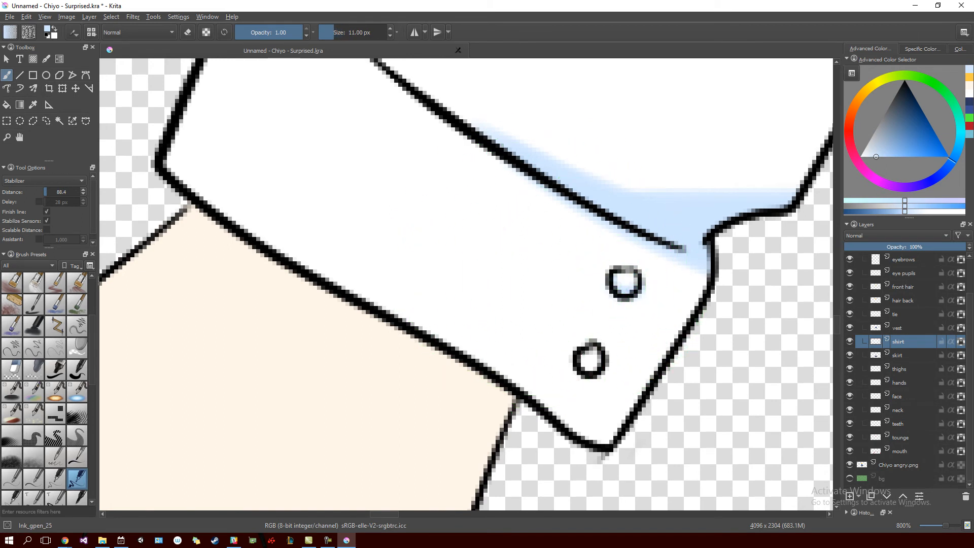
pyautogui.press(']')
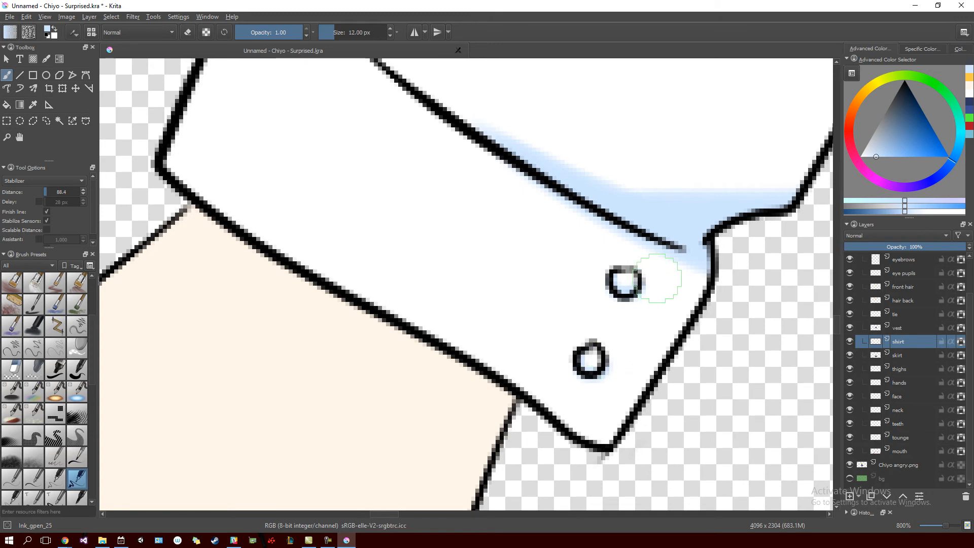
# Set the brush size to 24 px and paint light-blue shadow in the narrow forearm crease of the left-hand sleeve.
pyautogui.press('-')
pyautogui.press('-')
pyautogui.press('-')
pyautogui.press('=')
pyautogui.press(']')
pyautogui.press(']')
pyautogui.press('=')
pyautogui.press('=')
pyautogui.moveTo(604, 192); pyautogui.dragTo(538, 508)
pyautogui.moveTo(361, 304); pyautogui.dragTo(438, 245)
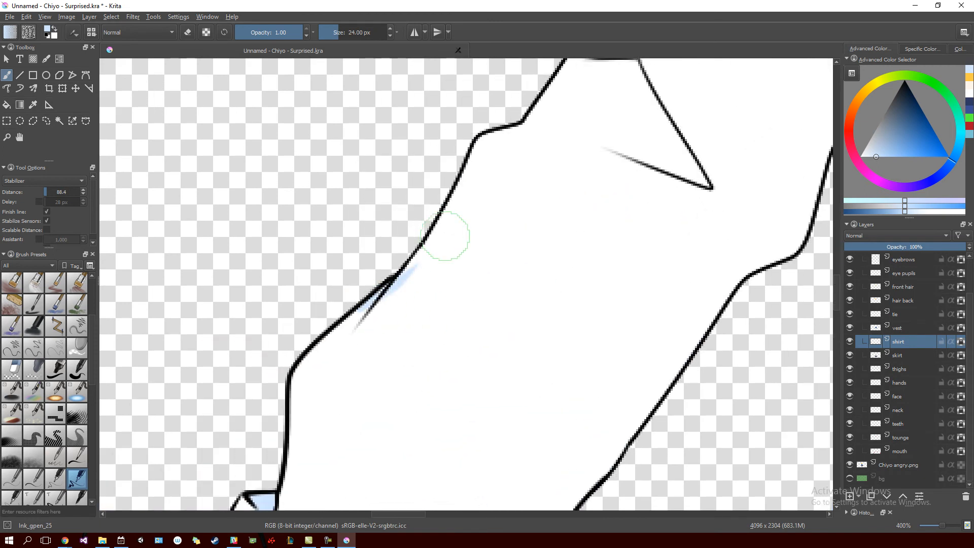
pyautogui.hotkey('ctrl', 'z')
pyautogui.moveTo(497, 227); pyautogui.dragTo(358, 384)
pyautogui.moveTo(528, 264)
pyautogui.mouseDown()
pyautogui.moveTo(584, 337)
pyautogui.moveTo(527, 263)
pyautogui.mouseUp()
pyautogui.hotkey('ctrl', 'z')
pyautogui.hotkey('ctrl', 'z')
# Fill the point of the elbow fold with light-blue shadow and clean the spill beyond its line with white.
pyautogui.moveTo(566, 329); pyautogui.dragTo(515, 249)
pyautogui.moveTo(563, 327); pyautogui.dragTo(505, 235)
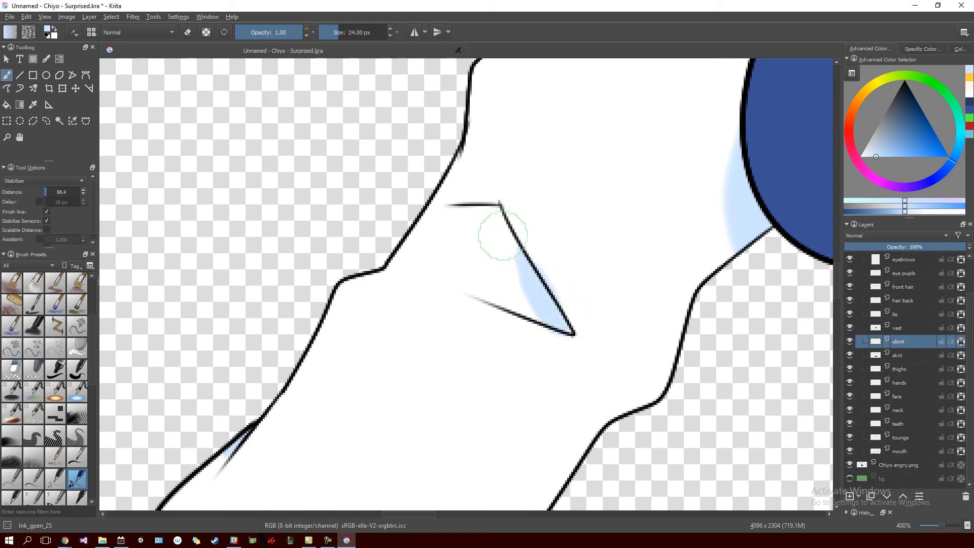
pyautogui.moveTo(553, 325); pyautogui.dragTo(514, 223)
pyautogui.hotkey('ctrl', 'z')
pyautogui.moveTo(557, 325); pyautogui.dragTo(507, 220)
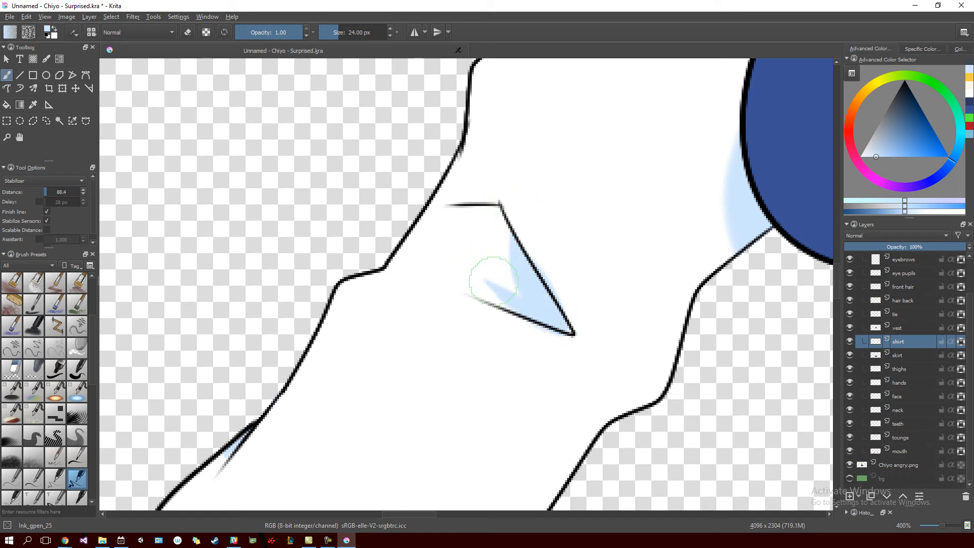
pyautogui.moveTo(467, 294); pyautogui.dragTo(542, 311)
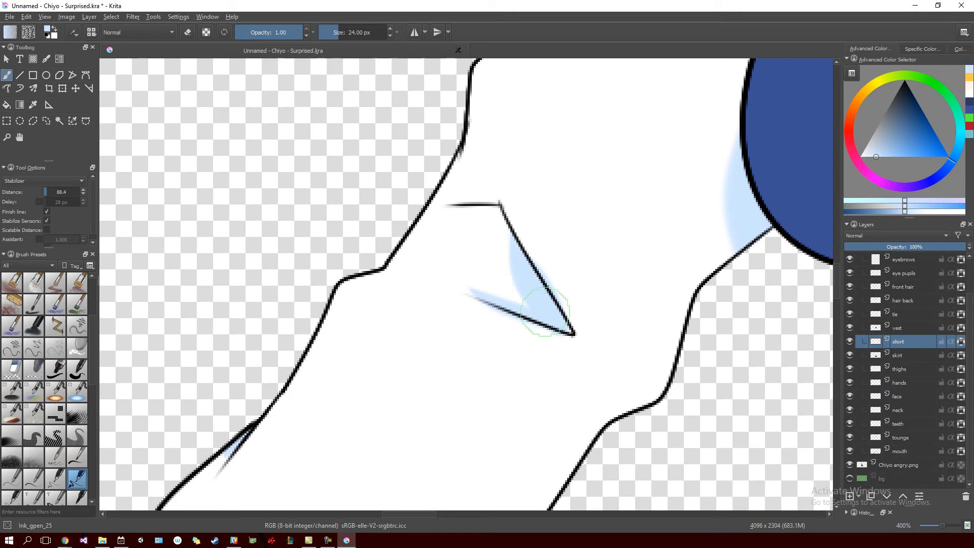
pyautogui.keyDown('ctrl'); pyautogui.click(583, 260); pyautogui.keyUp('ctrl')
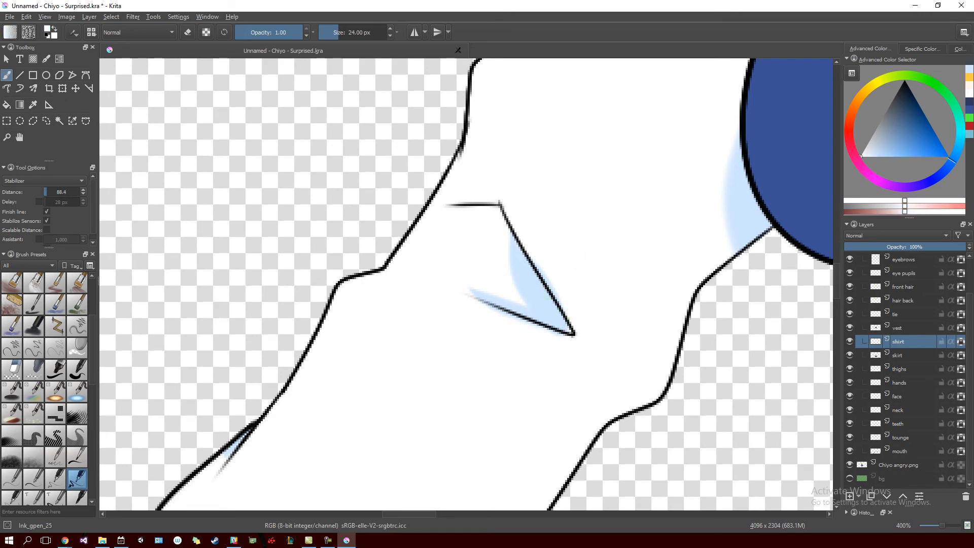
pyautogui.moveTo(565, 303); pyautogui.dragTo(561, 288)
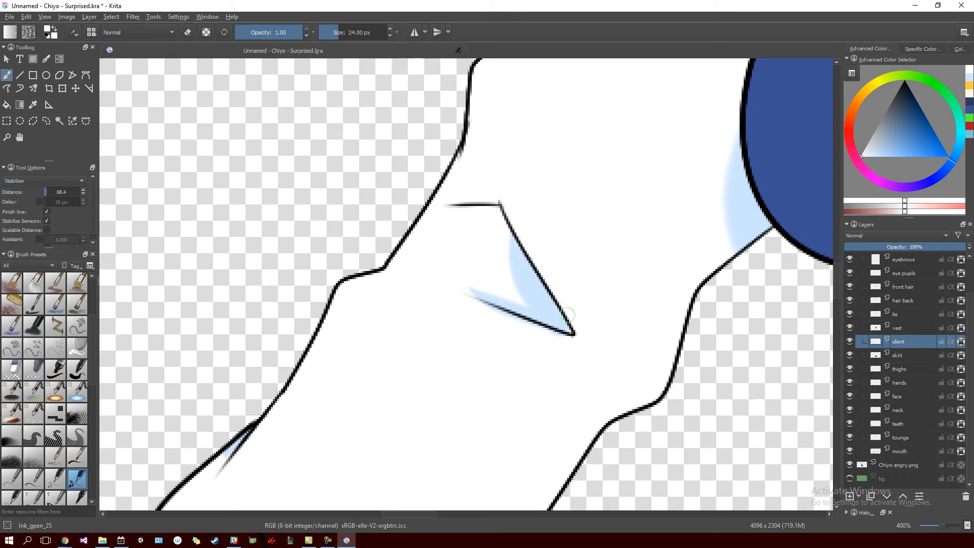
# Sample the light blue again and extend the elbow fold's shadow up to its short upper line.
pyautogui.keyDown('ctrl'); pyautogui.click(525, 293); pyautogui.keyUp('ctrl')
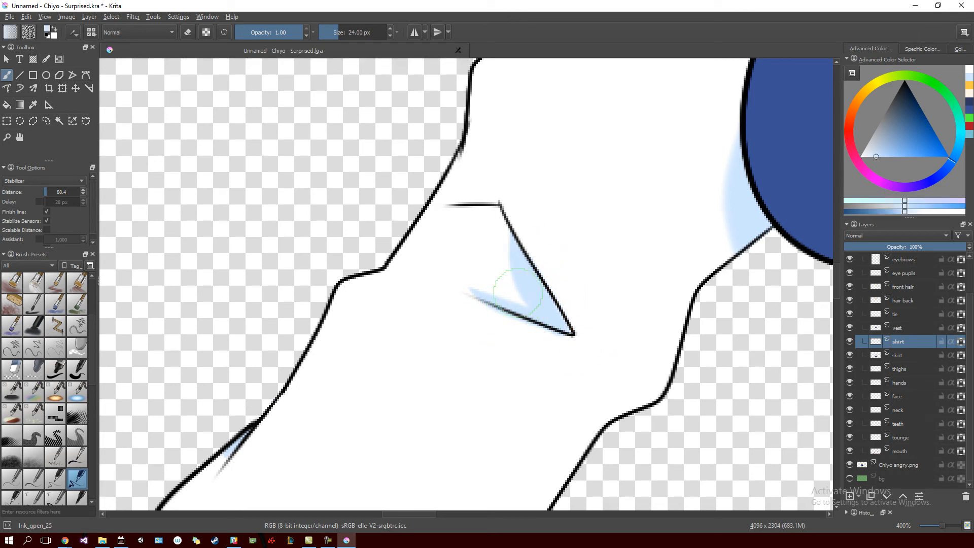
pyautogui.moveTo(514, 278)
pyautogui.mouseDown()
pyautogui.moveTo(491, 192)
pyautogui.moveTo(511, 250)
pyautogui.moveTo(498, 292)
pyautogui.mouseUp()
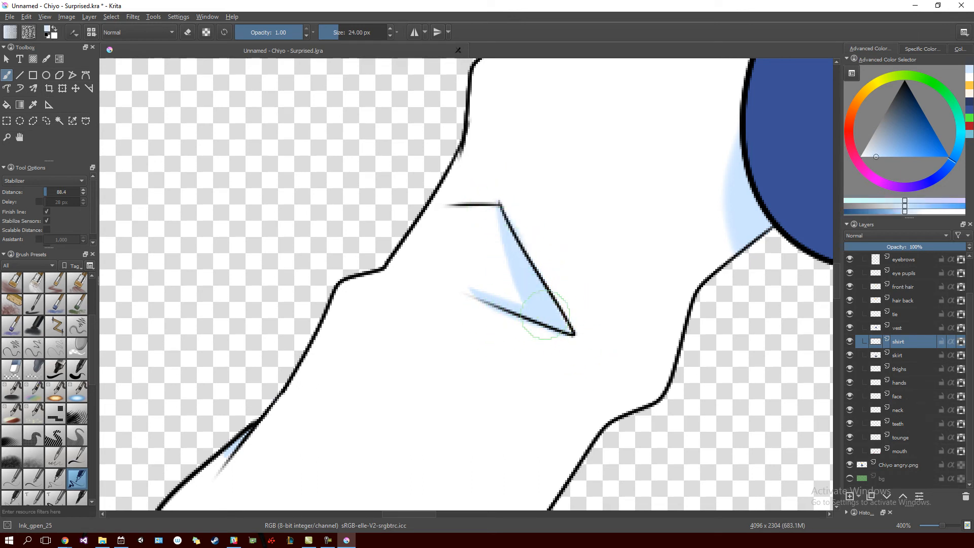
pyautogui.moveTo(503, 217); pyautogui.dragTo(417, 204)
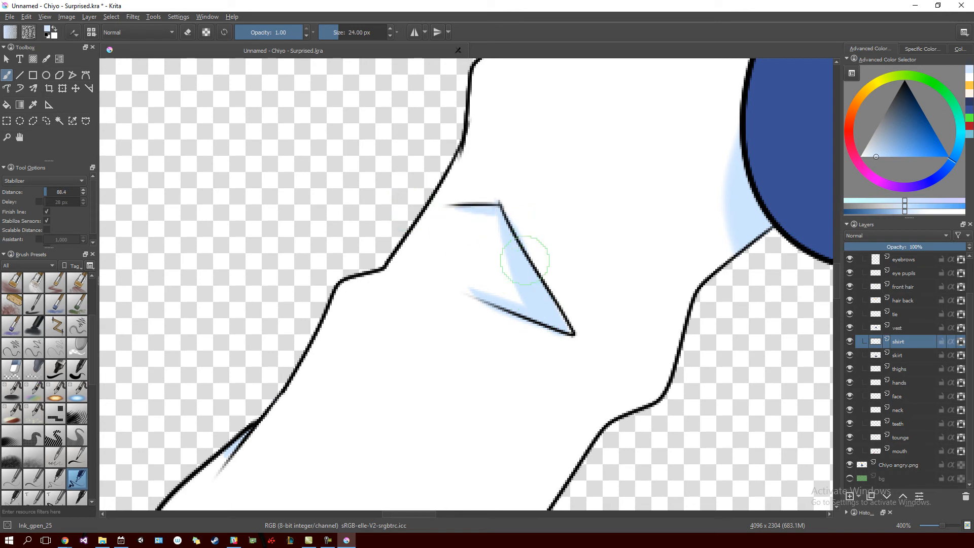
pyautogui.moveTo(481, 217); pyautogui.dragTo(512, 244)
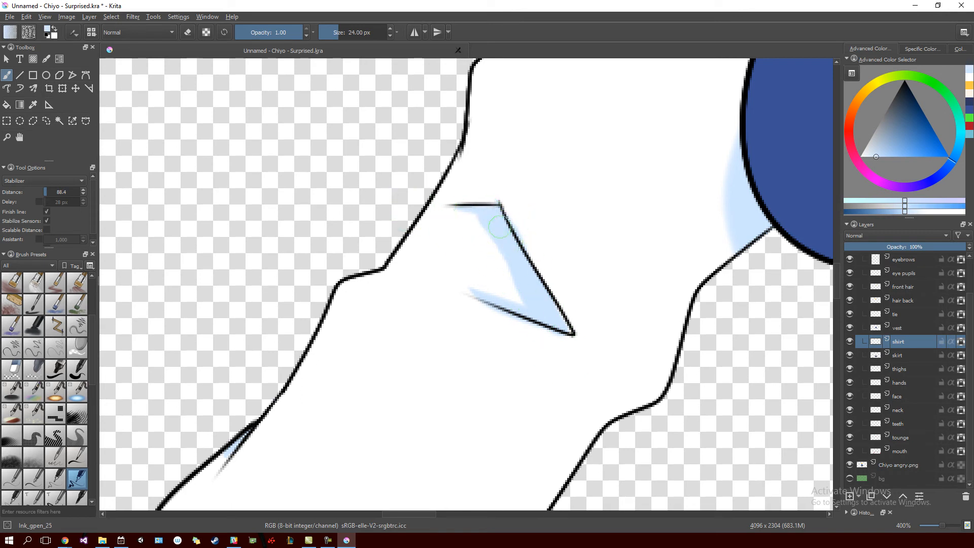
# Widen the elbow fold's shadow with one smooth stroke along its inner edge, redoing it until the curve fits.
pyautogui.moveTo(469, 213); pyautogui.dragTo(561, 350)
pyautogui.hotkey('ctrl', 'z')
pyautogui.moveTo(463, 212); pyautogui.dragTo(558, 332)
pyautogui.hotkey('ctrl', 'z')
pyautogui.moveTo(471, 214); pyautogui.dragTo(571, 336)
pyautogui.hotkey('ctrl', 'z')
pyautogui.moveTo(476, 218); pyautogui.dragTo(557, 337)
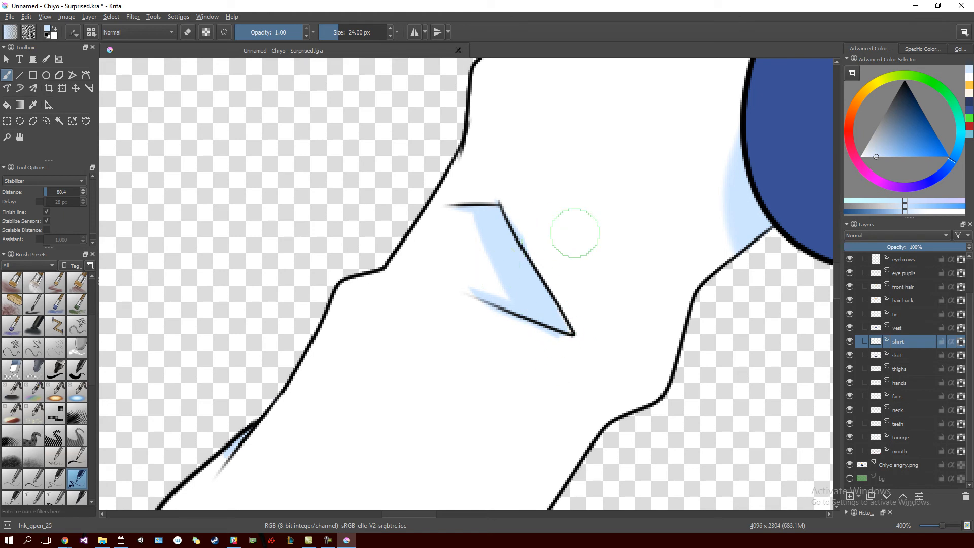
# Clean the light-blue spill outside the elbow fold's long line with white.
pyautogui.click(860, 156)
pyautogui.moveTo(520, 223)
pyautogui.mouseDown()
pyautogui.moveTo(539, 252)
pyautogui.moveTo(514, 216)
pyautogui.mouseUp()
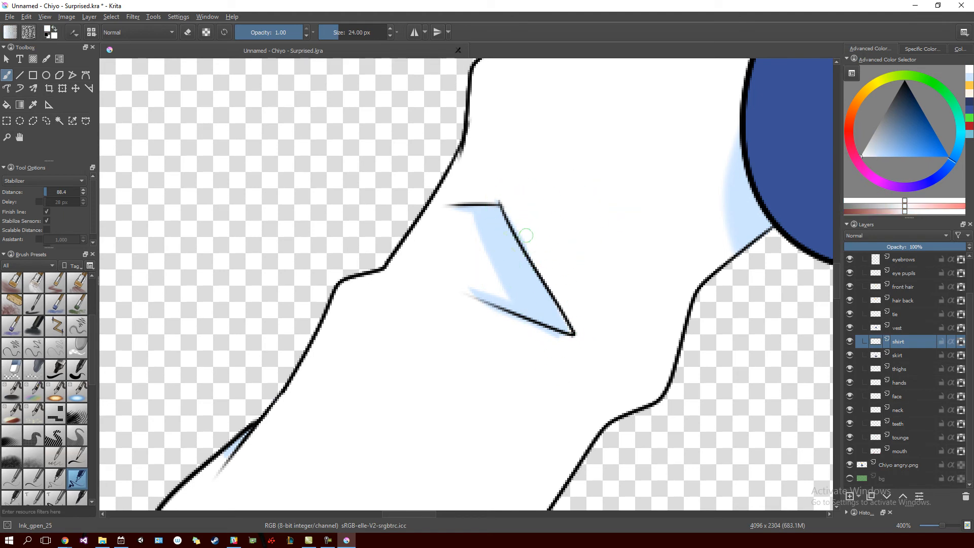
pyautogui.hotkey('ctrl', 'z')
pyautogui.moveTo(598, 304)
pyautogui.mouseDown()
pyautogui.moveTo(542, 287)
pyautogui.moveTo(485, 313)
pyautogui.moveTo(511, 204)
pyautogui.mouseUp()
# Sample the light blue and shade the underside of the left-hand sleeve from the bust down to the elbow bulge.
pyautogui.keyDown('ctrl'); pyautogui.click(625, 240); pyautogui.keyUp('ctrl')
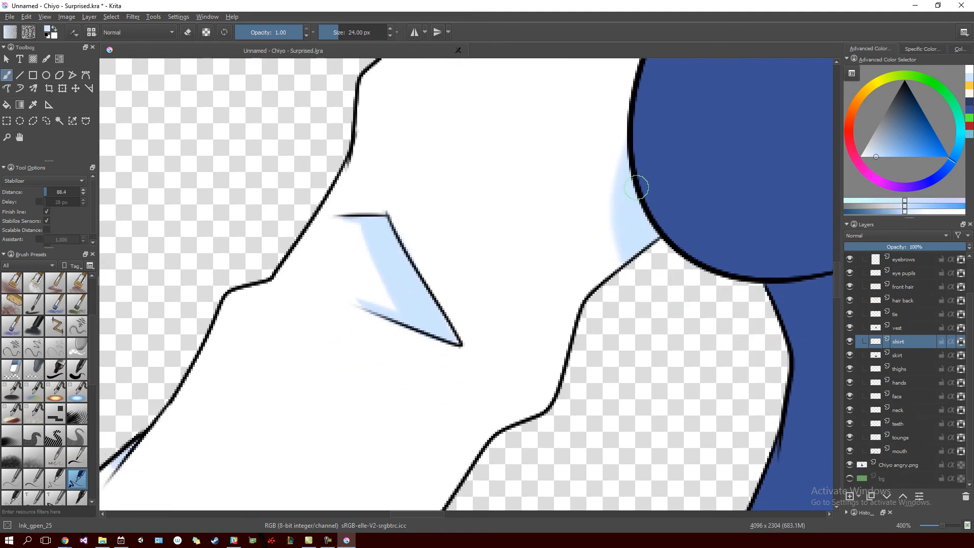
pyautogui.moveTo(642, 169)
pyautogui.mouseDown()
pyautogui.moveTo(603, 281)
pyautogui.moveTo(507, 425)
pyautogui.mouseUp()
pyautogui.moveTo(662, 253); pyautogui.dragTo(625, 353)
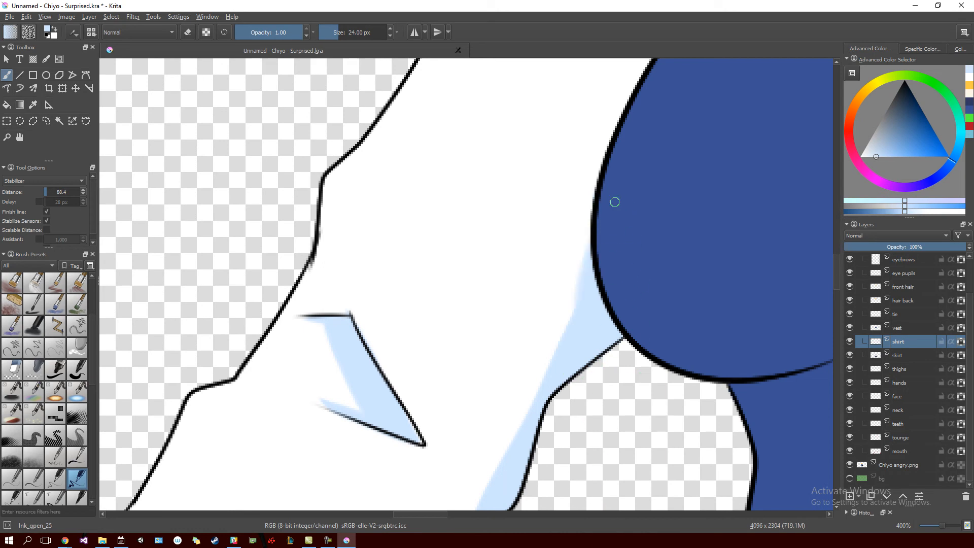
pyautogui.moveTo(604, 497); pyautogui.dragTo(723, 190)
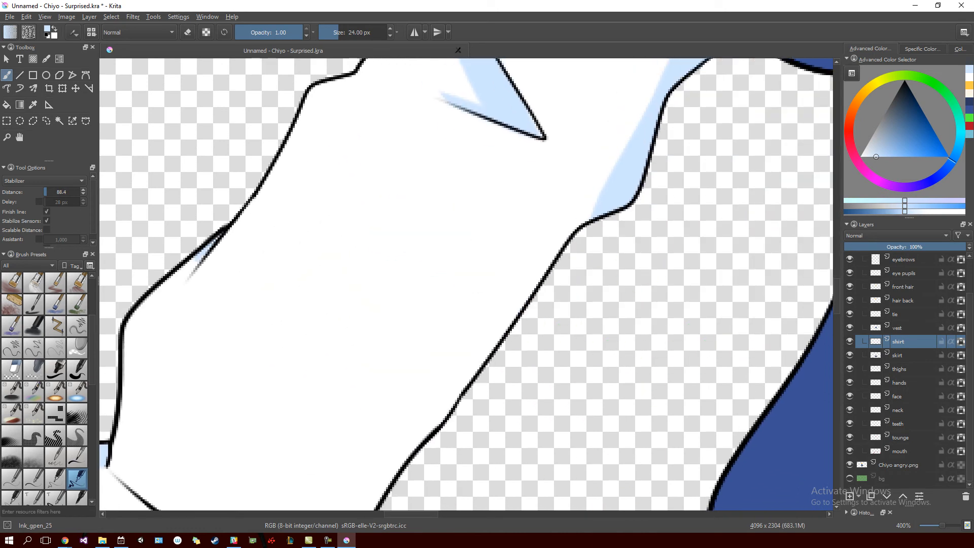
pyautogui.moveTo(672, 289); pyautogui.dragTo(527, 421)
# Shade the left-hand collar fold beside the tie knot and the collar's inner back on both sides of the neck.
pyautogui.moveTo(657, 245)
pyautogui.mouseDown()
pyautogui.moveTo(715, 203)
pyautogui.moveTo(672, 221)
pyautogui.moveTo(675, 187)
pyautogui.mouseUp()
pyautogui.moveTo(576, 339)
pyautogui.mouseDown()
pyautogui.moveTo(593, 296)
pyautogui.moveTo(752, 291)
pyautogui.moveTo(528, 346)
pyautogui.moveTo(526, 330)
pyautogui.moveTo(482, 385)
pyautogui.moveTo(444, 380)
pyautogui.moveTo(509, 364)
pyautogui.moveTo(377, 391)
pyautogui.mouseUp()
pyautogui.moveTo(477, 230); pyautogui.dragTo(481, 262)
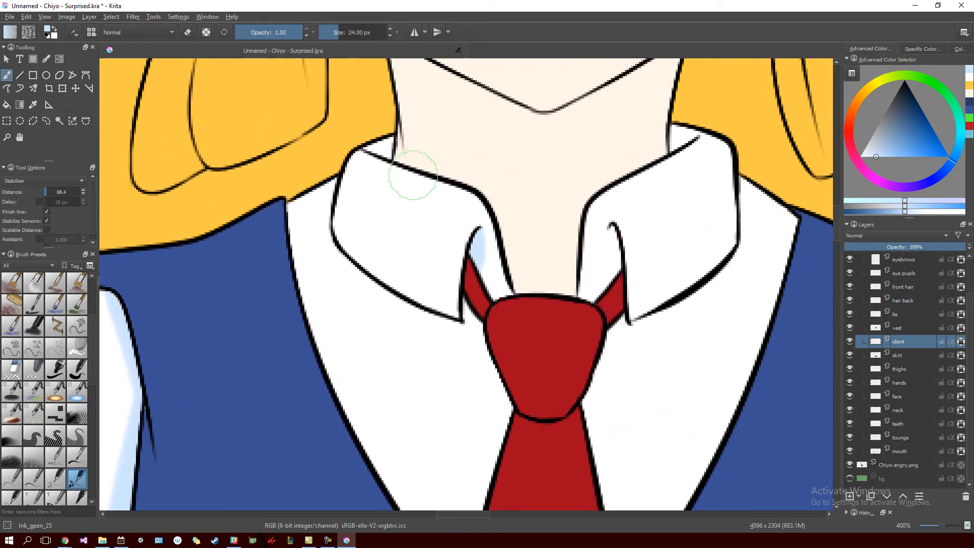
pyautogui.moveTo(379, 152); pyautogui.dragTo(405, 148)
pyautogui.moveTo(680, 138); pyautogui.dragTo(663, 146)
# Shade the right-hand collar fold beside the tie knot and the shirt beneath the left-hand collar tip in light blue.
pyautogui.moveTo(620, 239); pyautogui.dragTo(624, 335)
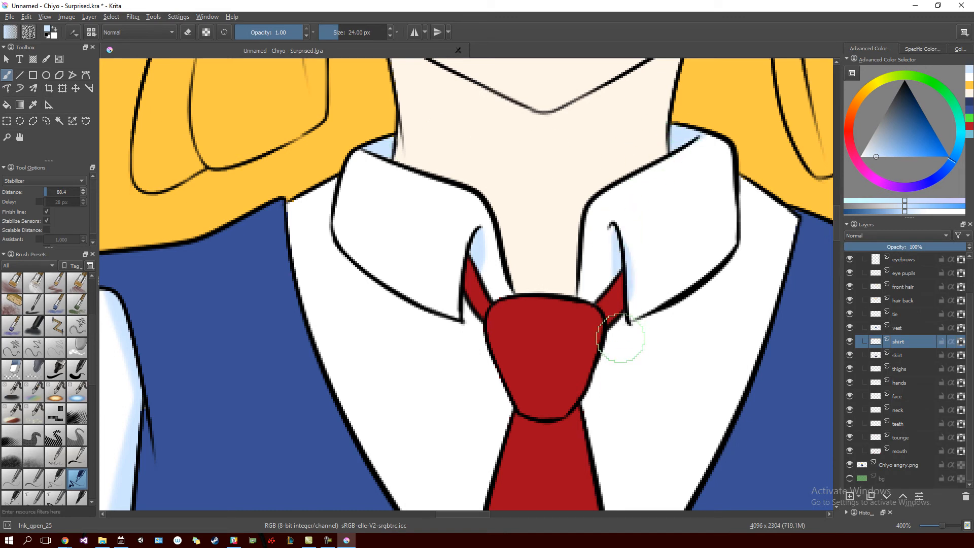
pyautogui.hotkey('ctrl', 'z')
pyautogui.moveTo(616, 230); pyautogui.dragTo(620, 331)
pyautogui.hotkey('ctrl', 'z')
pyautogui.moveTo(611, 226)
pyautogui.mouseDown()
pyautogui.moveTo(604, 342)
pyautogui.moveTo(632, 296)
pyautogui.moveTo(669, 287)
pyautogui.moveTo(698, 325)
pyautogui.mouseUp()
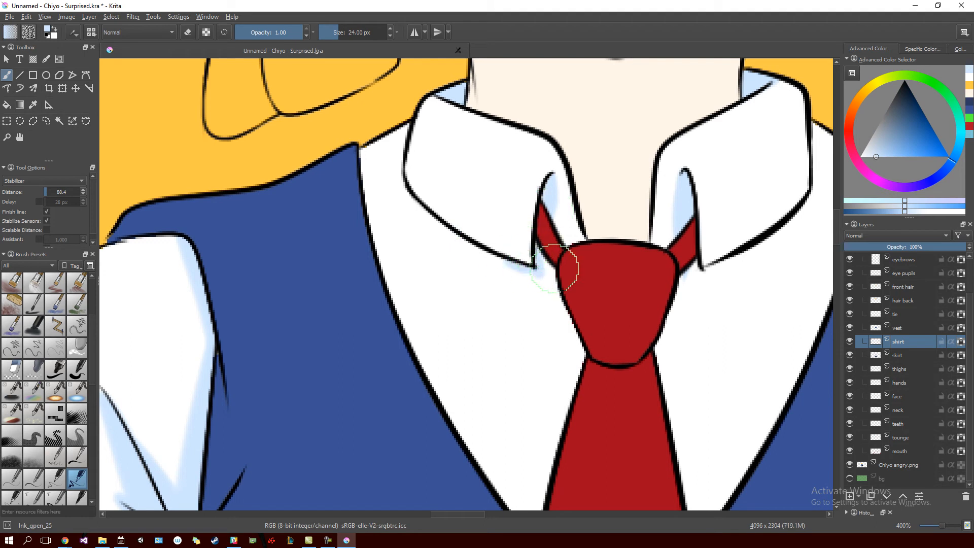
pyautogui.hotkey('ctrl', 'z')
pyautogui.moveTo(491, 258); pyautogui.dragTo(561, 265)
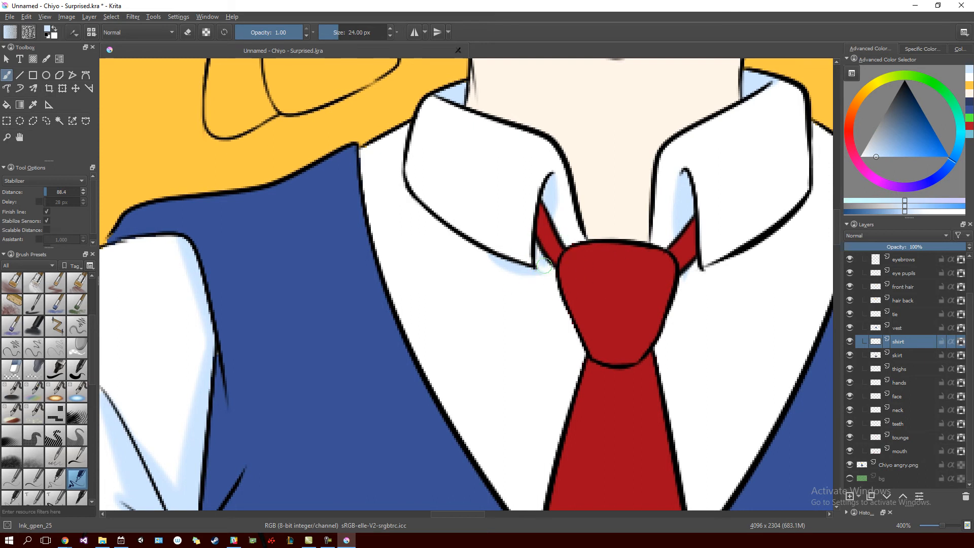
# Shade the shirt beneath the right-hand collar tip and along both shoulders beside the collar in light blue.
pyautogui.moveTo(662, 306); pyautogui.dragTo(611, 305)
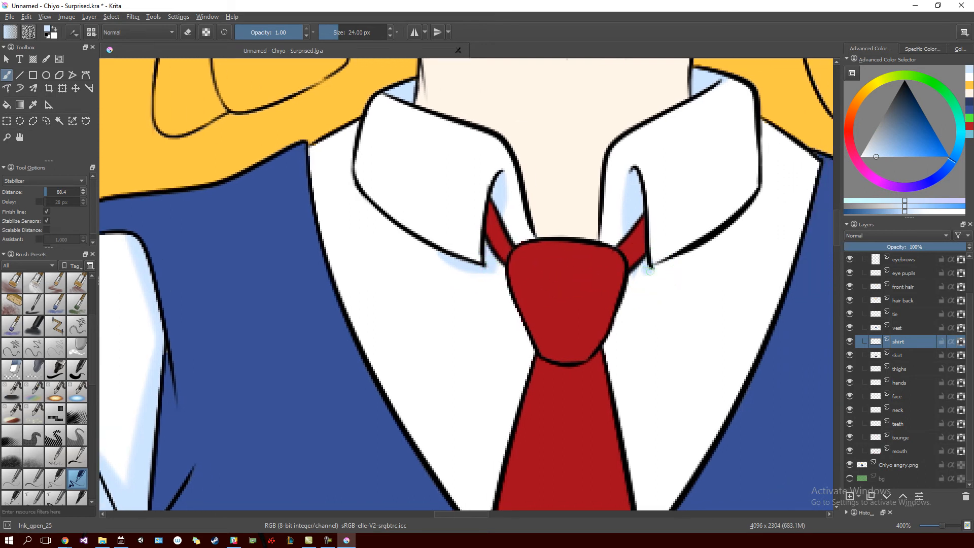
pyautogui.moveTo(678, 256)
pyautogui.mouseDown()
pyautogui.moveTo(626, 331)
pyautogui.moveTo(522, 321)
pyautogui.mouseUp()
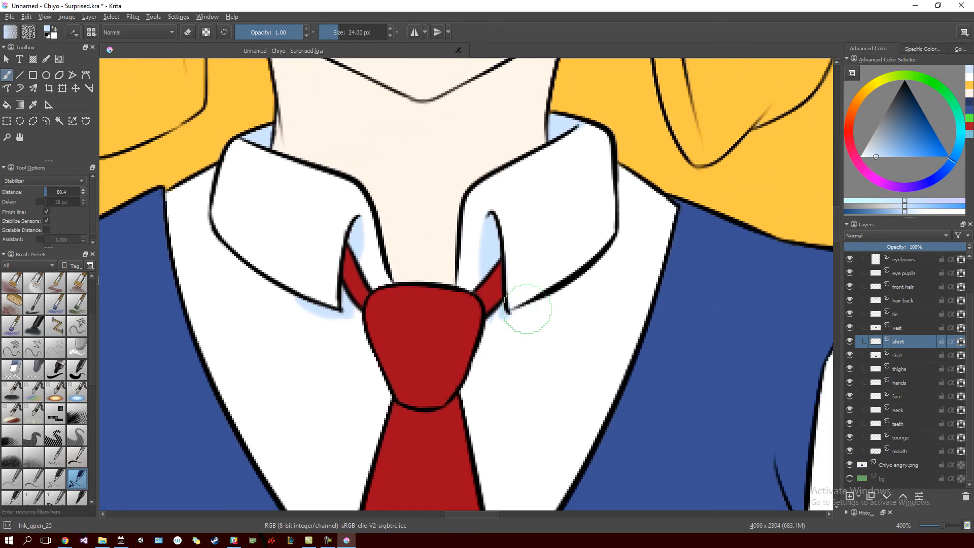
pyautogui.moveTo(583, 261)
pyautogui.mouseDown()
pyautogui.moveTo(480, 402)
pyautogui.moveTo(547, 240)
pyautogui.mouseUp()
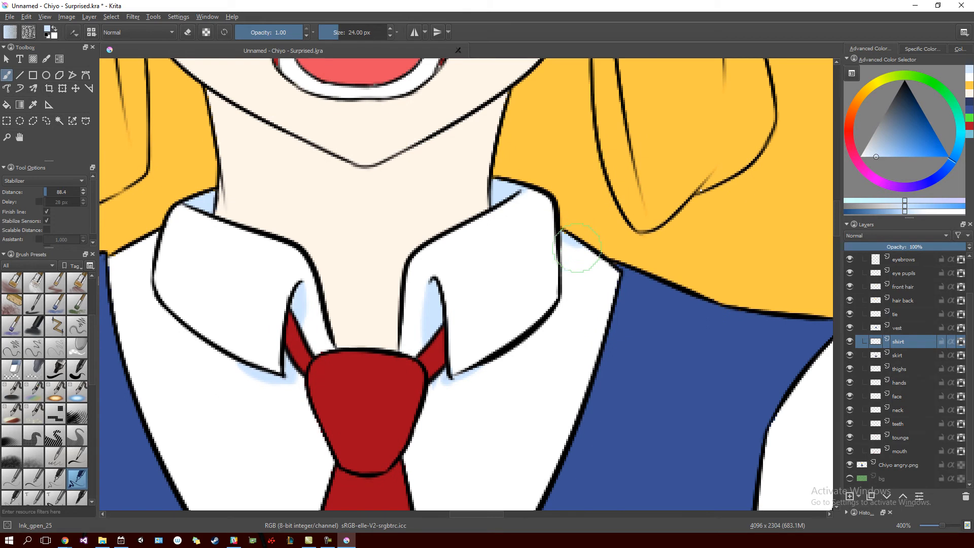
pyautogui.scroll(-3, 581, 244)
pyautogui.scroll(3, 396, 254)
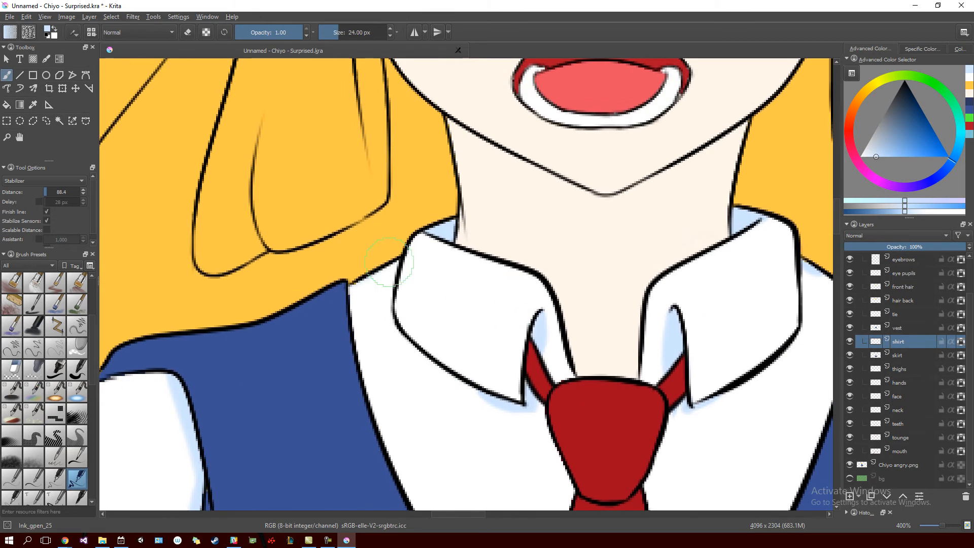
pyautogui.scroll(-3, 320, 319)
pyautogui.scroll(3, 504, 277)
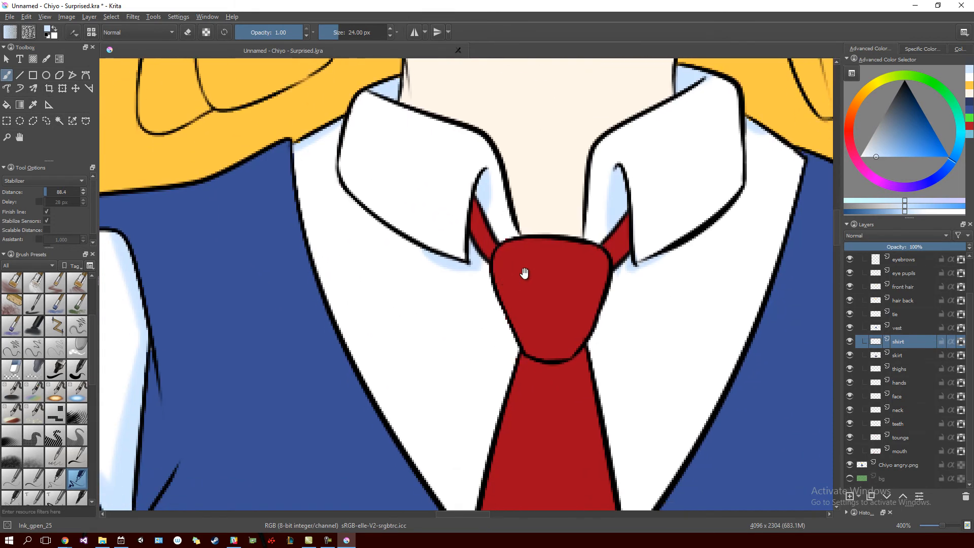
# Shade along the long and short armpit creases of the right-hand sleeve in light blue.
pyautogui.moveTo(513, 270); pyautogui.dragTo(508, 244)
pyautogui.moveTo(544, 294); pyautogui.dragTo(395, 375)
pyautogui.moveTo(614, 355); pyautogui.dragTo(387, 309)
pyautogui.moveTo(441, 251)
pyautogui.mouseDown()
pyautogui.moveTo(525, 349)
pyautogui.moveTo(650, 387)
pyautogui.moveTo(509, 279)
pyautogui.mouseUp()
pyautogui.moveTo(660, 355)
pyautogui.mouseDown()
pyautogui.moveTo(541, 298)
pyautogui.moveTo(528, 304)
pyautogui.mouseUp()
pyautogui.moveTo(620, 183)
pyautogui.mouseDown()
pyautogui.moveTo(563, 264)
pyautogui.moveTo(507, 376)
pyautogui.mouseUp()
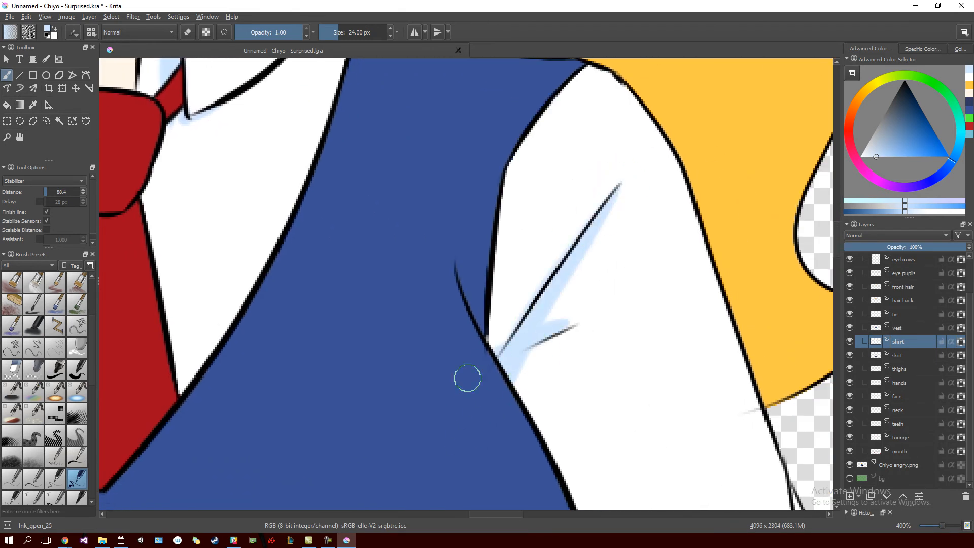
pyautogui.hotkey('ctrl', 'z')
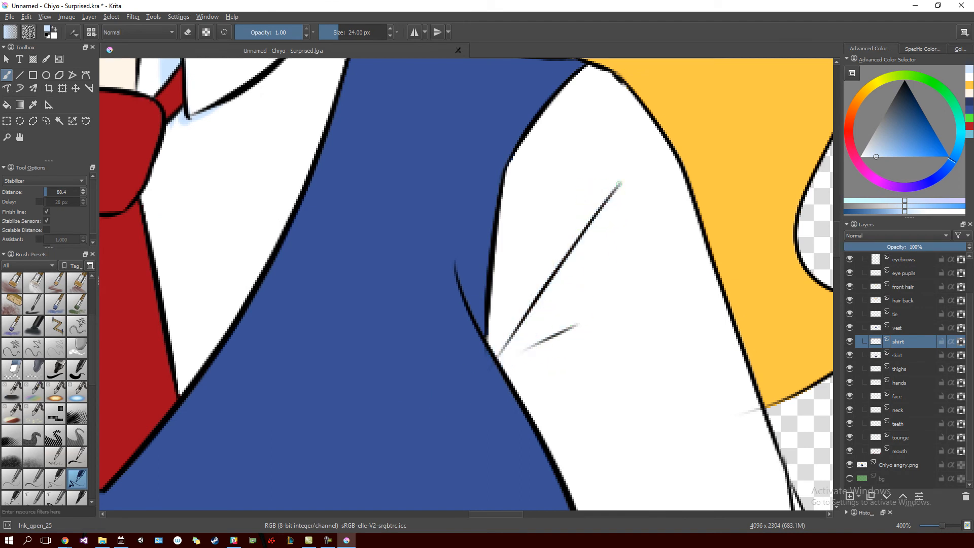
pyautogui.hotkey('ctrl', 'shift', 'z')
# Shade the right-hand sleeve along the vest's armhole and down the side of the bust in light blue.
pyautogui.moveTo(572, 320); pyautogui.dragTo(431, 398)
pyautogui.moveTo(498, 215)
pyautogui.mouseDown()
pyautogui.moveTo(496, 285)
pyautogui.moveTo(530, 472)
pyautogui.mouseUp()
pyautogui.moveTo(552, 264); pyautogui.dragTo(517, 338)
# Shade the narrow fold on the outer edge of the right-hand upper sleeve in light blue.
pyautogui.moveTo(463, 505); pyautogui.dragTo(560, 307)
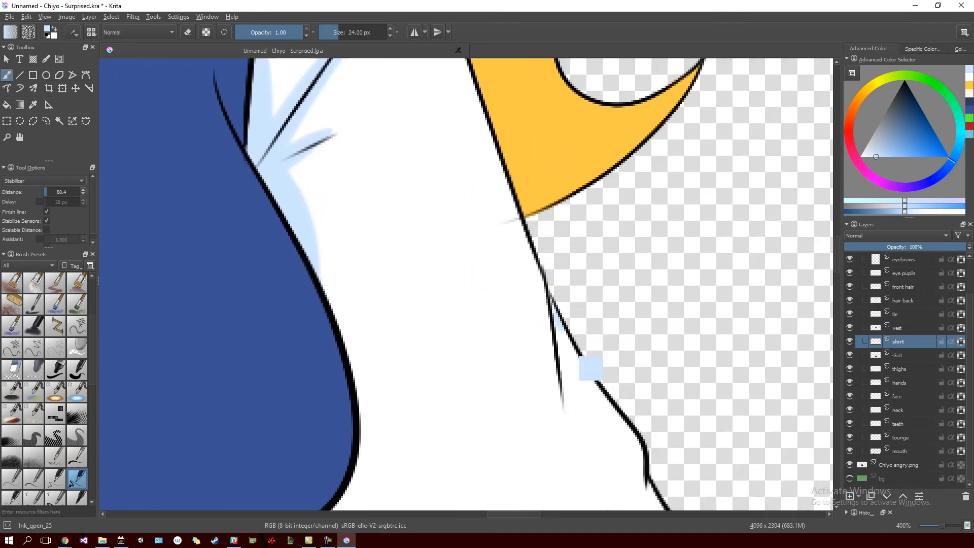
pyautogui.moveTo(562, 367); pyautogui.dragTo(560, 320)
pyautogui.hotkey('ctrl', 'z')
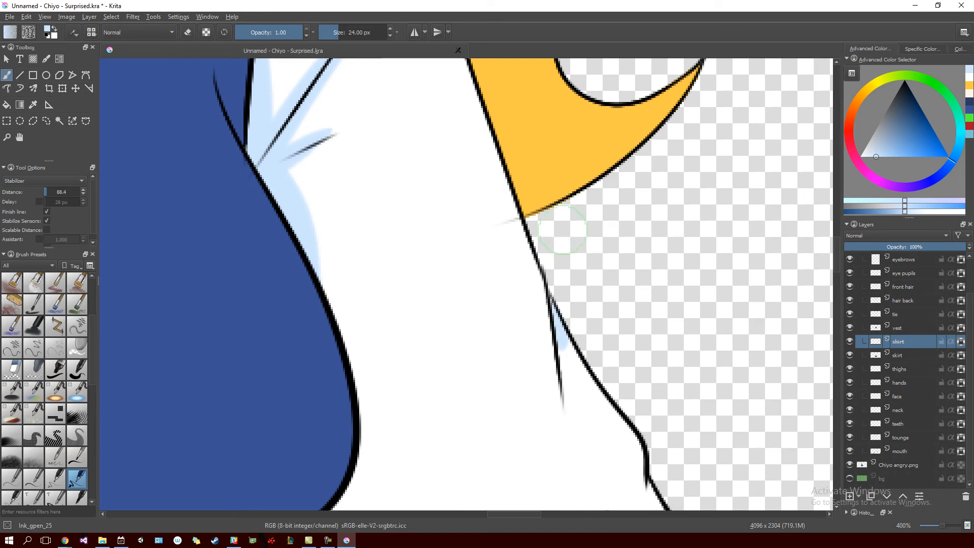
pyautogui.moveTo(570, 403); pyautogui.dragTo(573, 245)
pyautogui.moveTo(549, 188)
pyautogui.mouseDown()
pyautogui.moveTo(561, 218)
pyautogui.moveTo(563, 129)
pyautogui.mouseUp()
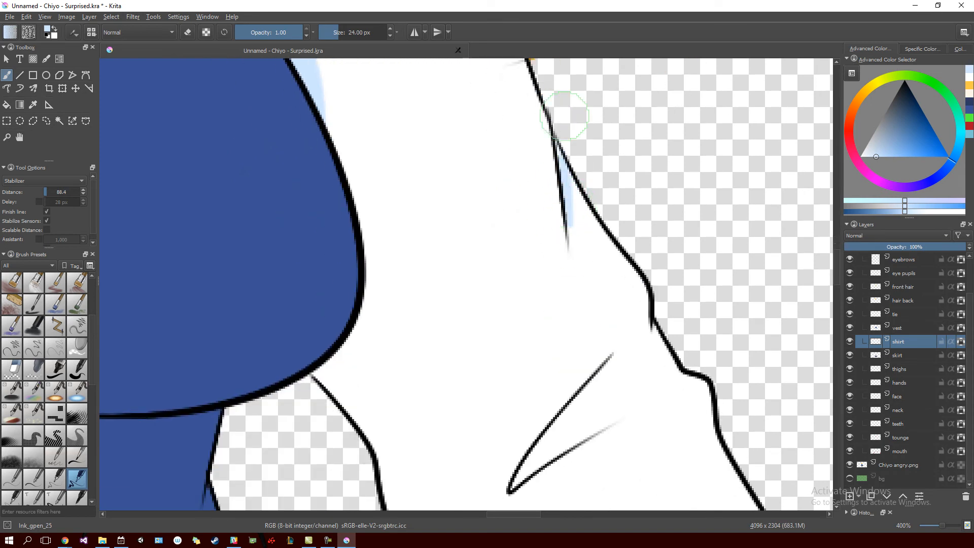
pyautogui.moveTo(588, 267); pyautogui.dragTo(550, 146)
pyautogui.moveTo(480, 358); pyautogui.dragTo(569, 261)
pyautogui.hotkey('ctrl', 'z')
pyautogui.hotkey('ctrl', 'shift', 'z')
pyautogui.hotkey('ctrl', 'z')
pyautogui.moveTo(480, 365); pyautogui.dragTo(543, 266)
pyautogui.hotkey('ctrl', 'z')
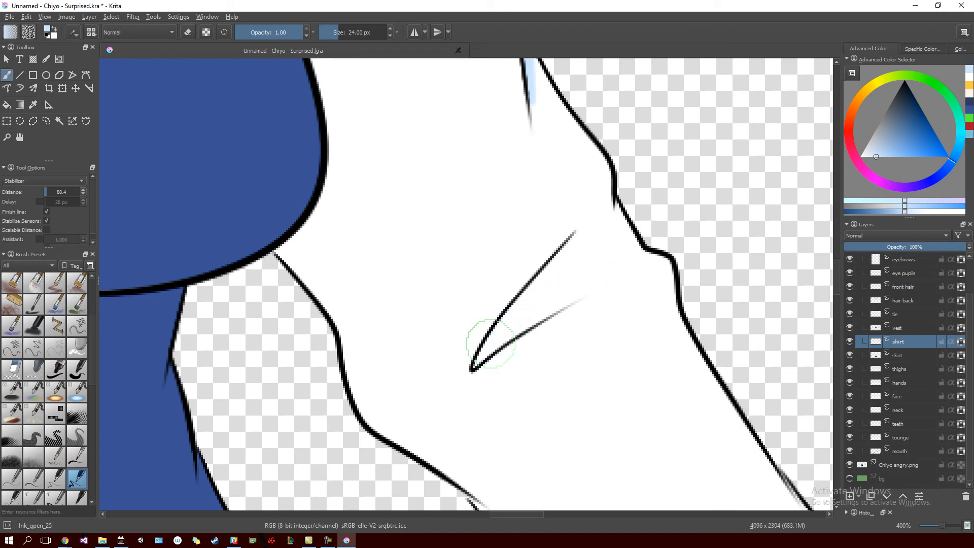
# Shade the V-shaped elbow crease of the right-hand sleeve and the small notch on its outer edge in light blue.
pyautogui.moveTo(472, 366); pyautogui.dragTo(604, 246)
pyautogui.hotkey('ctrl', 'z')
pyautogui.moveTo(481, 363)
pyautogui.mouseDown()
pyautogui.moveTo(510, 312)
pyautogui.moveTo(556, 278)
pyautogui.mouseUp()
pyautogui.moveTo(492, 345); pyautogui.dragTo(605, 218)
pyautogui.hotkey('ctrl', 'z')
pyautogui.moveTo(500, 312)
pyautogui.mouseDown()
pyautogui.moveTo(578, 235)
pyautogui.moveTo(477, 358)
pyautogui.moveTo(604, 287)
pyautogui.mouseUp()
pyautogui.hotkey('ctrl', 'z')
pyautogui.moveTo(510, 330)
pyautogui.mouseDown()
pyautogui.moveTo(618, 277)
pyautogui.moveTo(544, 332)
pyautogui.mouseUp()
pyautogui.hotkey('ctrl', 'z')
pyautogui.moveTo(454, 360); pyautogui.dragTo(569, 266)
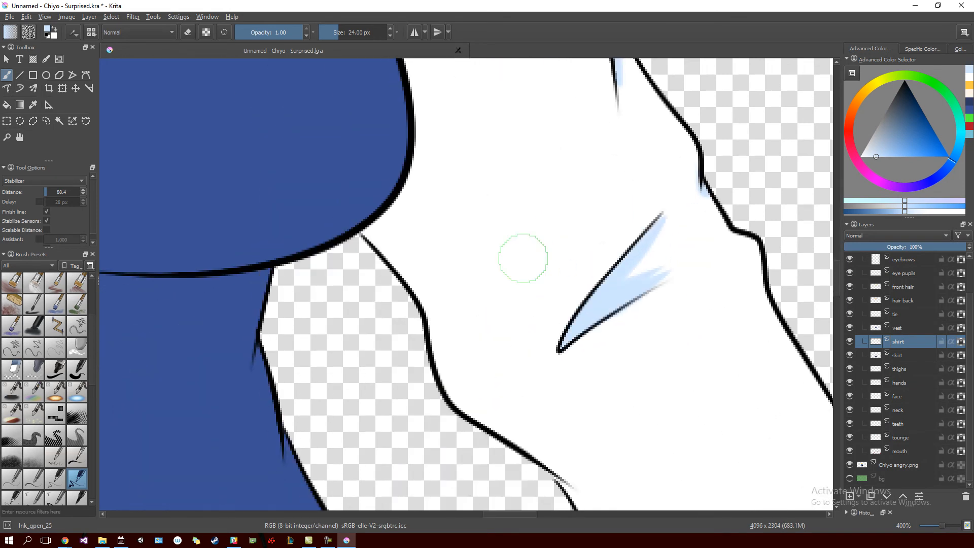
# Shade the underside of the right-hand sleeve in light blue from the bust down past the elbow bulge.
pyautogui.moveTo(388, 127); pyautogui.dragTo(289, 327)
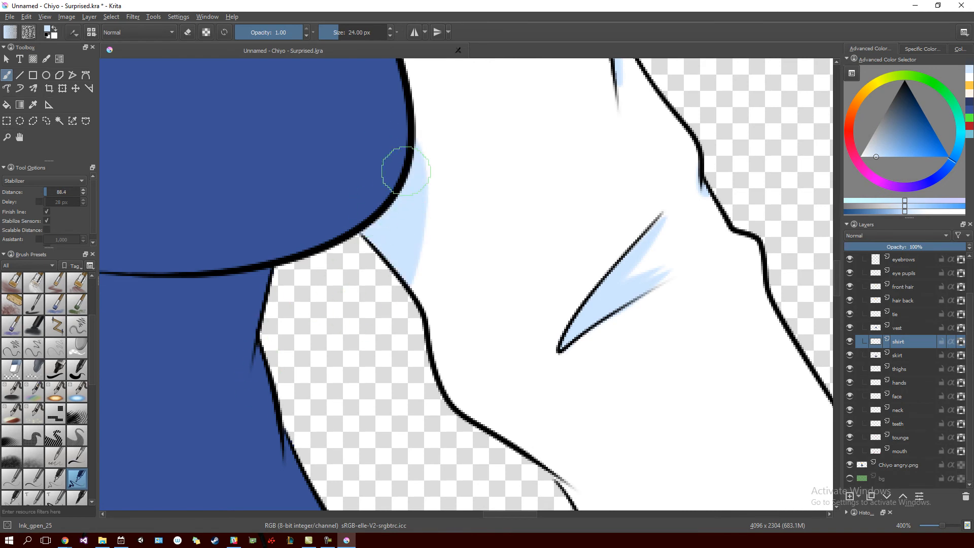
pyautogui.moveTo(404, 187); pyautogui.dragTo(456, 409)
pyautogui.moveTo(574, 354); pyautogui.dragTo(588, 262)
pyautogui.moveTo(490, 327)
pyautogui.mouseDown()
pyautogui.moveTo(641, 381)
pyautogui.moveTo(643, 204)
pyautogui.mouseUp()
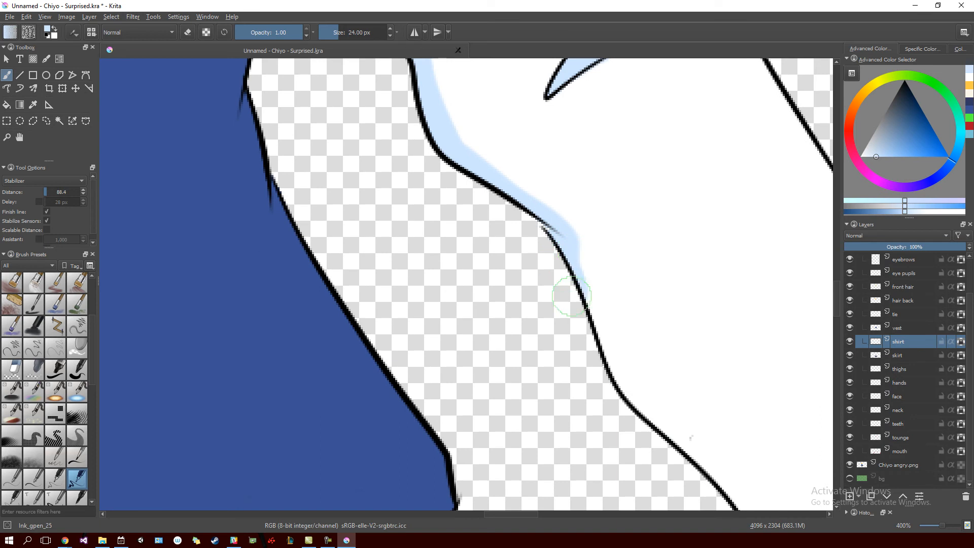
pyautogui.moveTo(654, 283)
pyautogui.mouseDown()
pyautogui.moveTo(553, 282)
pyautogui.moveTo(572, 206)
pyautogui.moveTo(465, 131)
pyautogui.mouseUp()
pyautogui.moveTo(508, 344); pyautogui.dragTo(630, 294)
pyautogui.hotkey('ctrl', 'z')
pyautogui.moveTo(512, 350); pyautogui.dragTo(663, 272)
pyautogui.hotkey('ctrl', 'z')
pyautogui.moveTo(525, 339)
pyautogui.mouseDown()
pyautogui.moveTo(659, 279)
pyautogui.moveTo(688, 241)
pyautogui.mouseUp()
pyautogui.hotkey('ctrl', 'z')
# Shade the right-hand sleeve just above the cuff seam and the cuff's open inner corner in light blue.
pyautogui.moveTo(510, 327); pyautogui.dragTo(689, 253)
pyautogui.moveTo(563, 346); pyautogui.dragTo(696, 272)
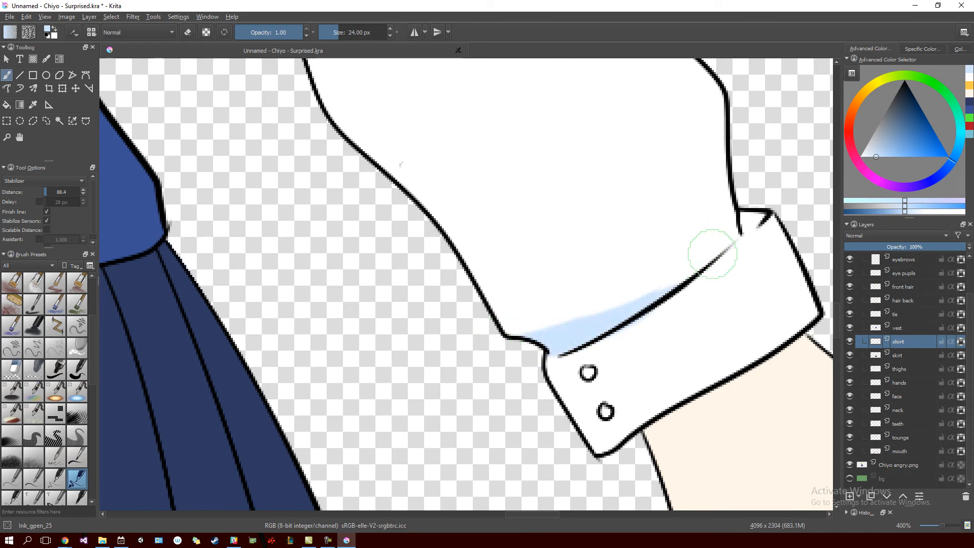
pyautogui.moveTo(746, 242)
pyautogui.mouseDown()
pyautogui.moveTo(726, 257)
pyautogui.moveTo(711, 241)
pyautogui.moveTo(690, 257)
pyautogui.moveTo(694, 272)
pyautogui.moveTo(687, 258)
pyautogui.moveTo(689, 272)
pyautogui.moveTo(710, 263)
pyautogui.moveTo(660, 294)
pyautogui.mouseUp()
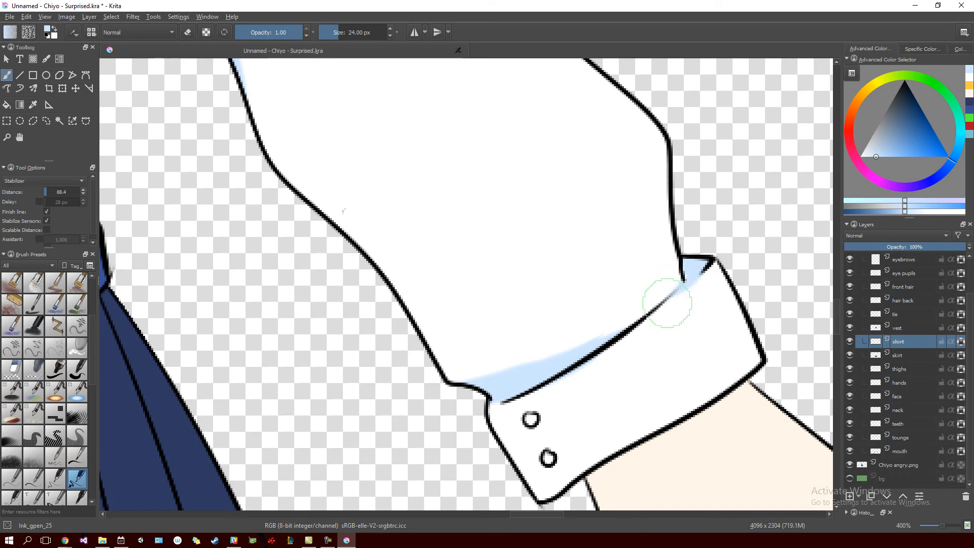
# Shade around the two buttons on the right-hand cuff in light blue.
pyautogui.moveTo(560, 435); pyautogui.dragTo(586, 333)
pyautogui.moveTo(556, 271)
pyautogui.mouseDown()
pyautogui.moveTo(558, 361)
pyautogui.moveTo(479, 332)
pyautogui.mouseUp()
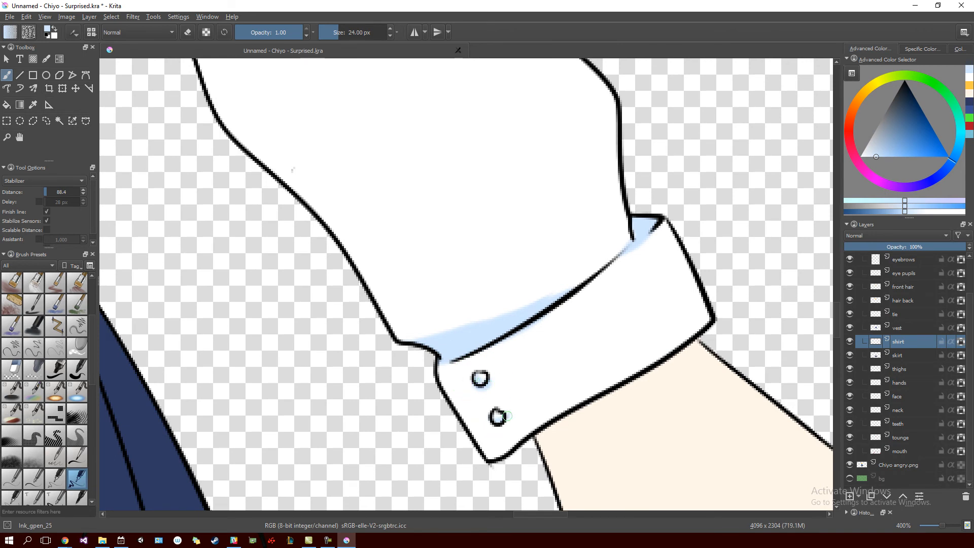
pyautogui.moveTo(512, 404)
pyautogui.mouseDown()
pyautogui.moveTo(585, 444)
pyautogui.moveTo(568, 311)
pyautogui.moveTo(617, 396)
pyautogui.moveTo(596, 410)
pyautogui.mouseUp()
# Examine the shirt shading on both sleeves and compare it with the angry Chiyo reference.
pyautogui.scroll(-2, 557, 304)
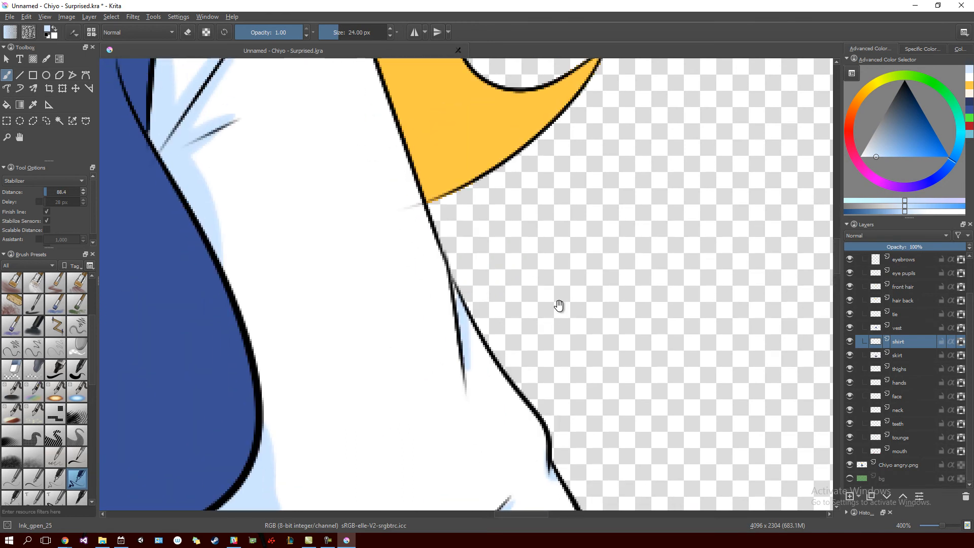
pyautogui.scroll(-2, 549, 276)
pyautogui.scroll(-1, 549, 276)
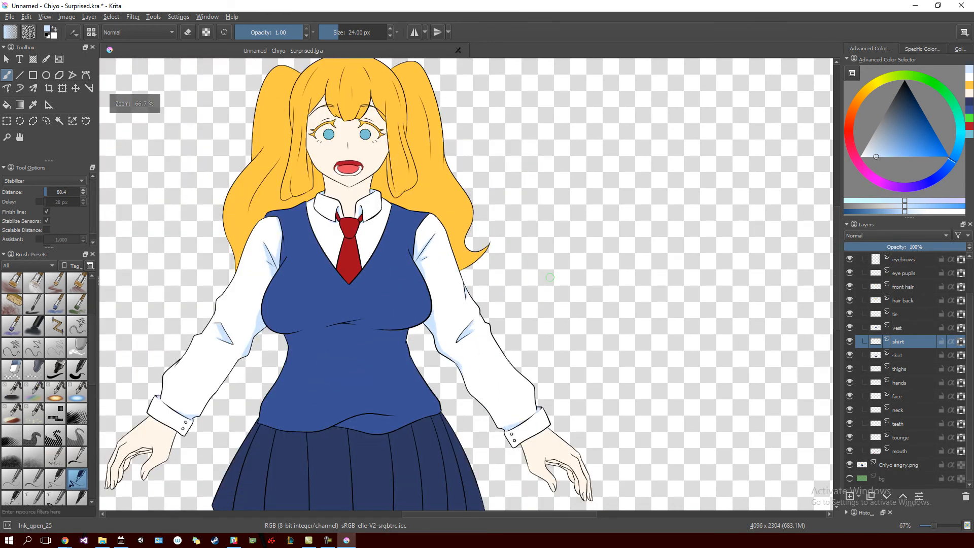
pyautogui.moveTo(421, 346); pyautogui.dragTo(558, 238)
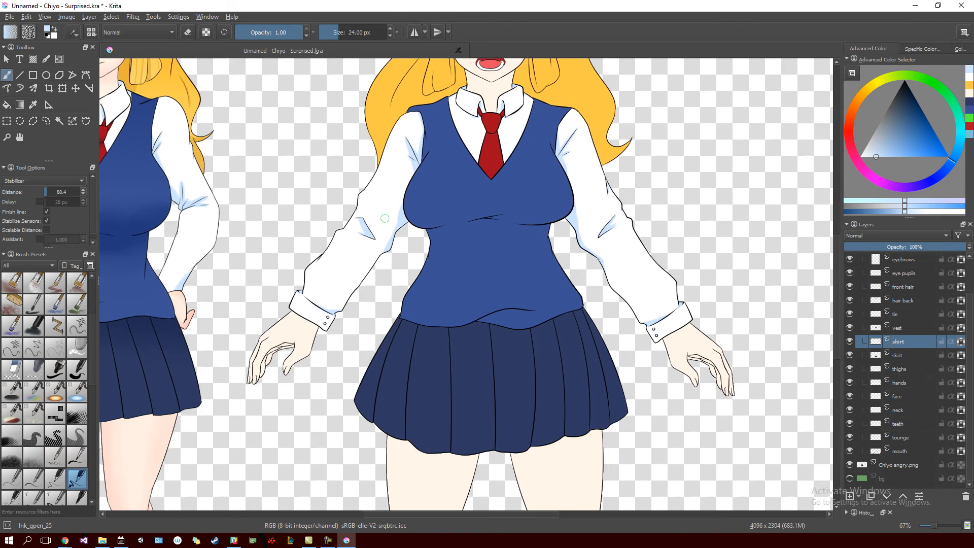
pyautogui.keyDown('ctrl'); pyautogui.click(395, 217); pyautogui.keyUp('ctrl')
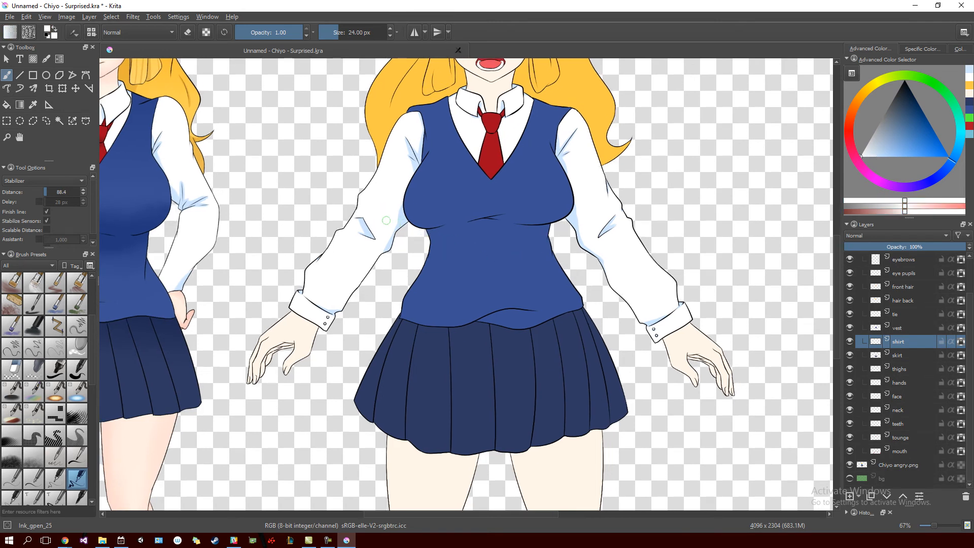
pyautogui.scroll(3, 398, 223)
pyautogui.moveTo(370, 246); pyautogui.dragTo(533, 362)
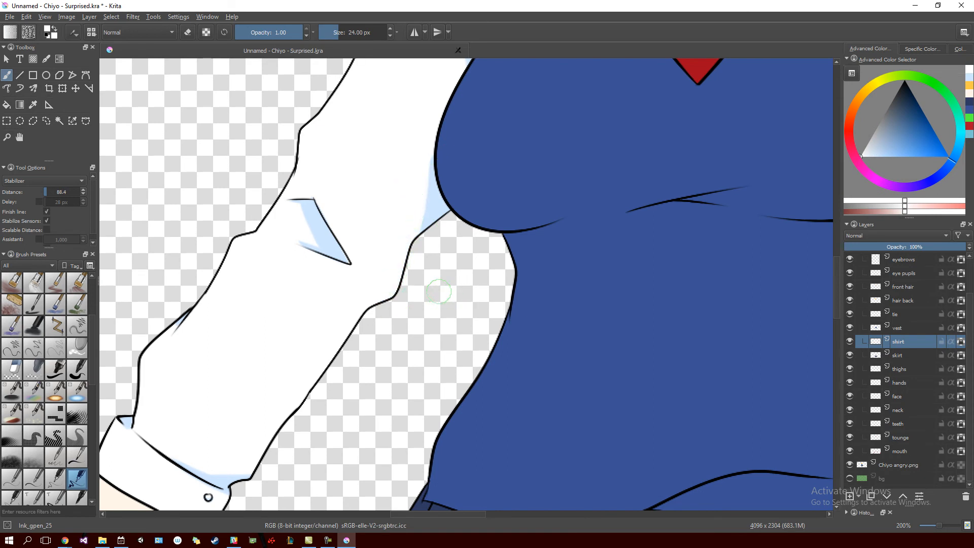
pyautogui.scroll(-4, 439, 294)
pyautogui.moveTo(577, 240); pyautogui.dragTo(506, 260)
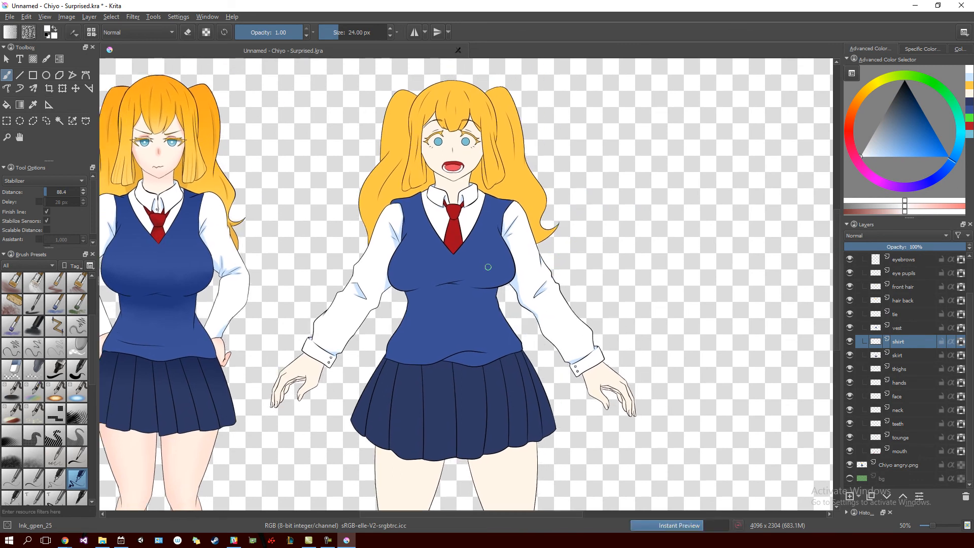
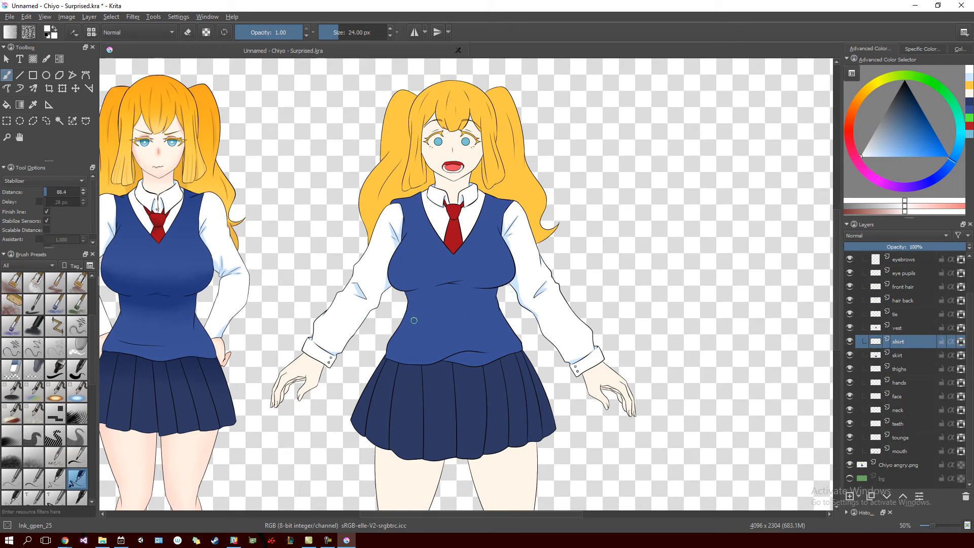
# Sample the darker blue from the reference's vest and enlarge the brush to 68 px.
pyautogui.moveTo(446, 307); pyautogui.dragTo(480, 277)
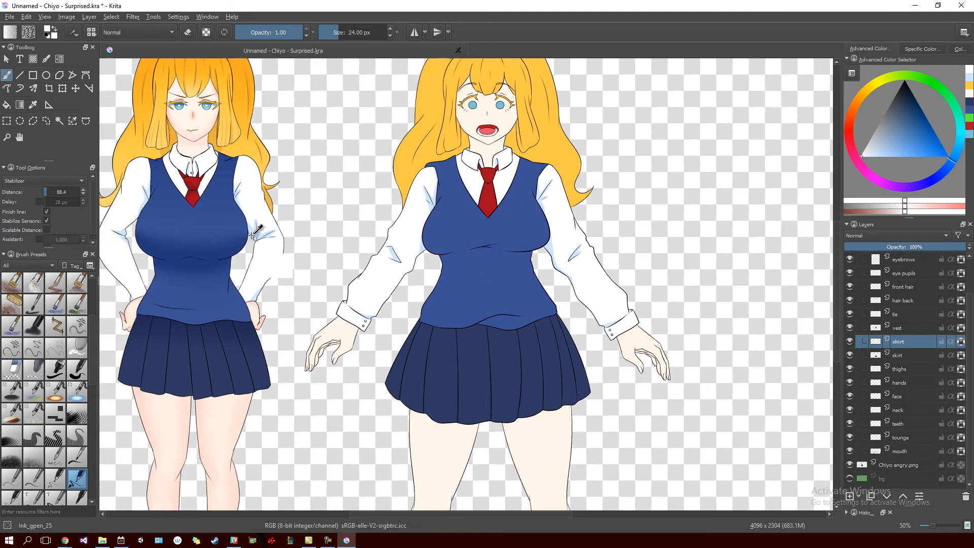
pyautogui.keyDown('ctrl'); pyautogui.click(201, 280); pyautogui.keyUp('ctrl')
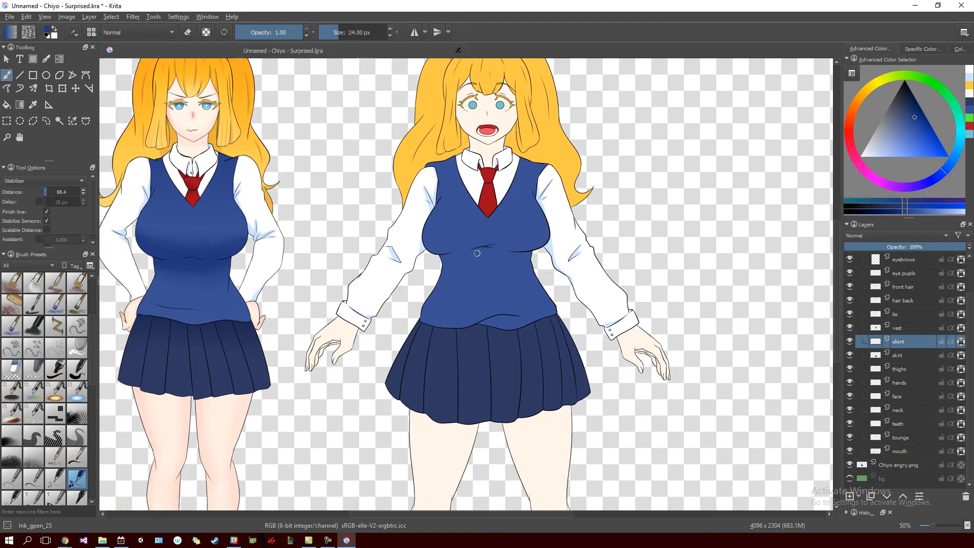
pyautogui.scroll(3, 478, 253)
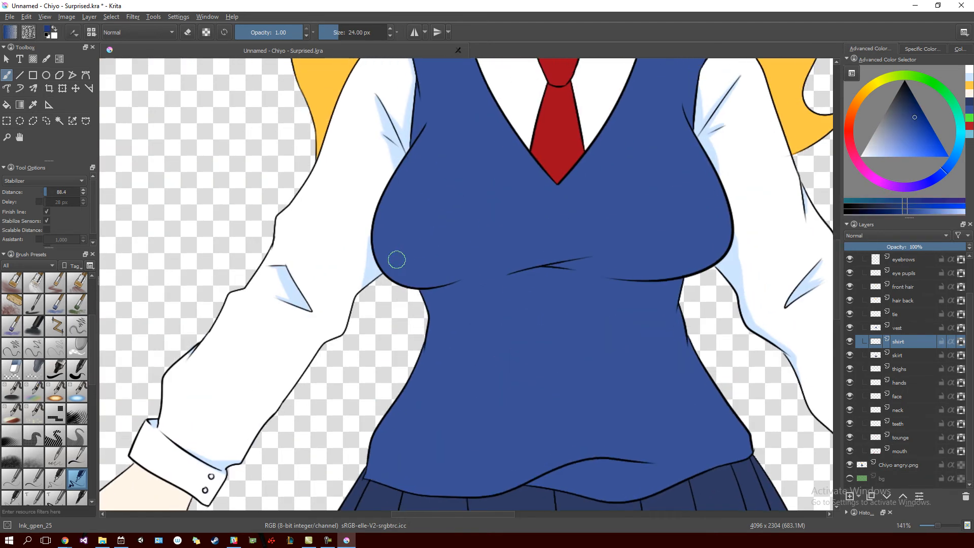
pyautogui.press(']')
pyautogui.press(']')
pyautogui.press(']')
pyautogui.press(']')
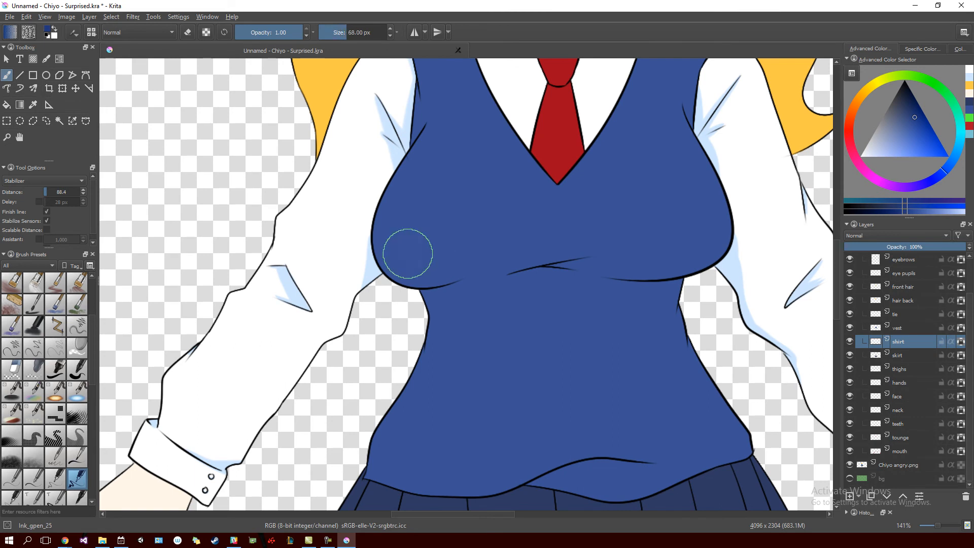
pyautogui.moveTo(358, 235); pyautogui.dragTo(362, 254)
pyautogui.moveTo(730, 243); pyautogui.dragTo(772, 282)
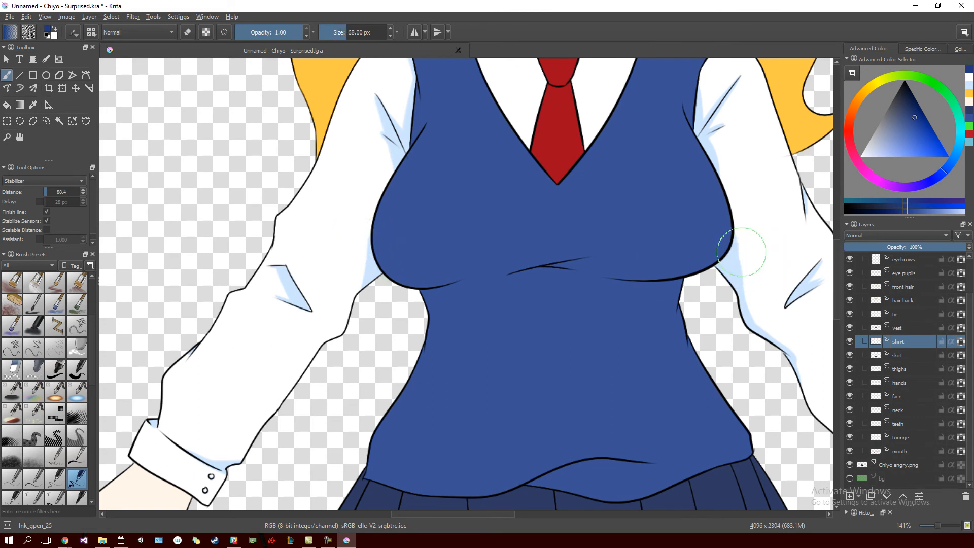
# On the vest layer, paint a dark-blue shadow band across the lower bust and upper waist from side to side.
pyautogui.click(901, 327)
pyautogui.moveTo(374, 248); pyautogui.dragTo(707, 307)
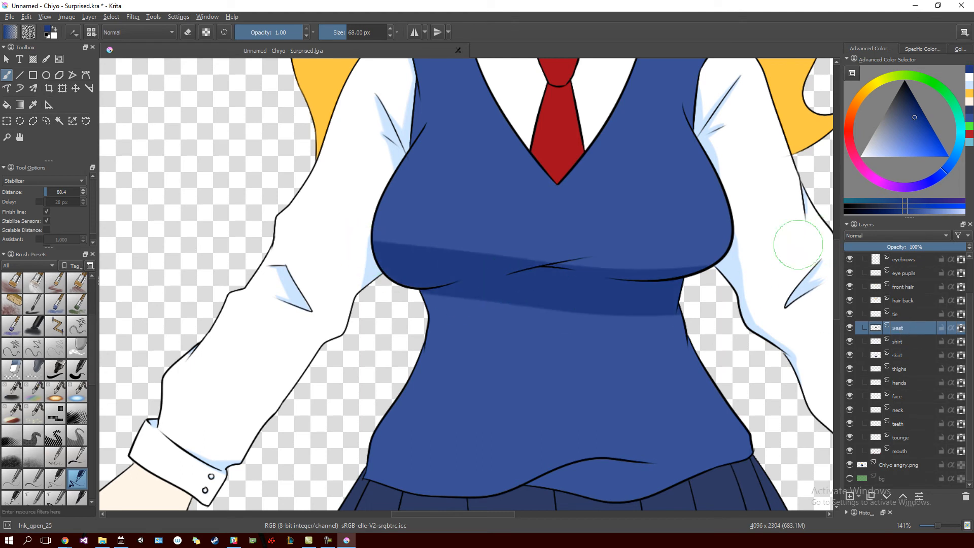
pyautogui.moveTo(388, 260); pyautogui.dragTo(731, 238)
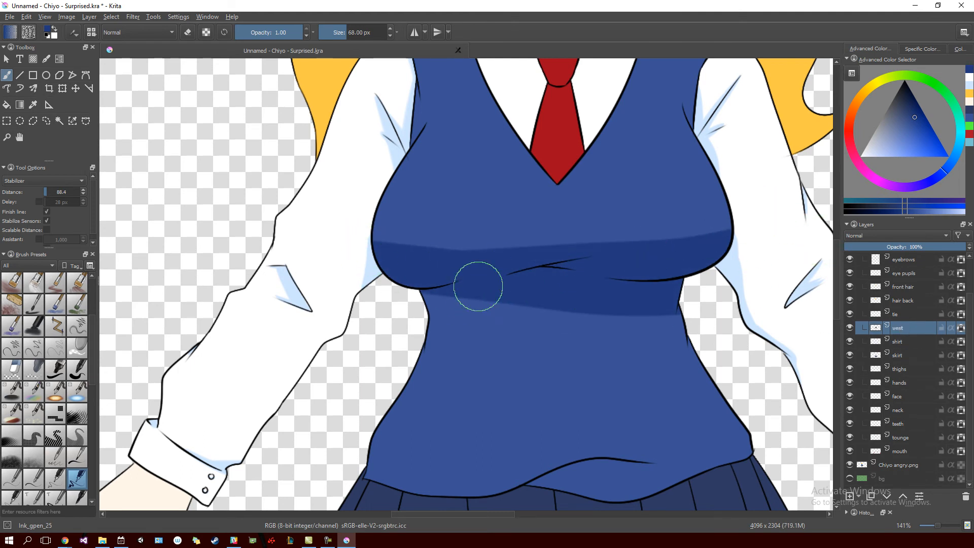
pyautogui.moveTo(474, 287)
pyautogui.mouseDown()
pyautogui.moveTo(463, 310)
pyautogui.moveTo(705, 307)
pyautogui.mouseUp()
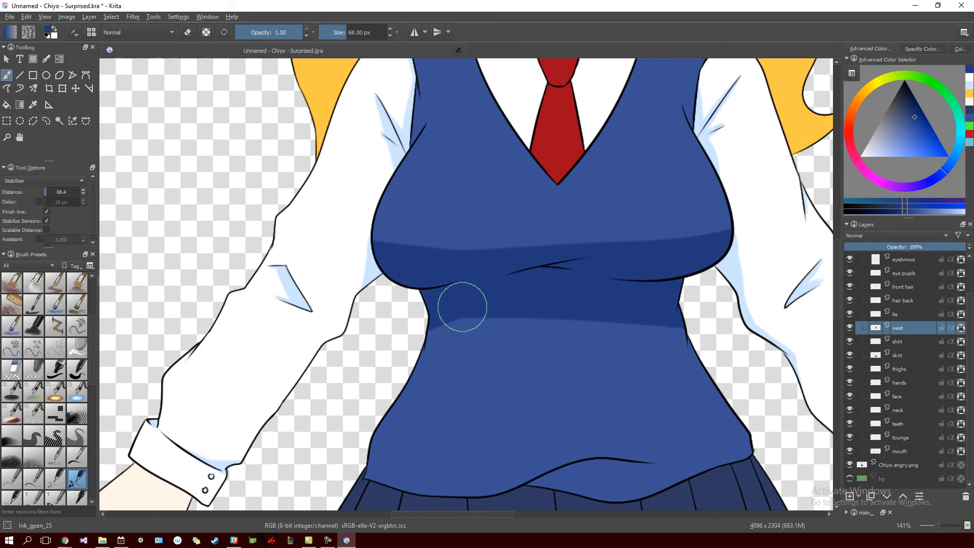
# Blend the upper and lower edges of the vest's dark band with the Basic_mix brush, enlarging it to 126 px.
pyautogui.moveTo(95, 327); pyautogui.dragTo(87, 329)
pyautogui.scroll(3, 87, 328)
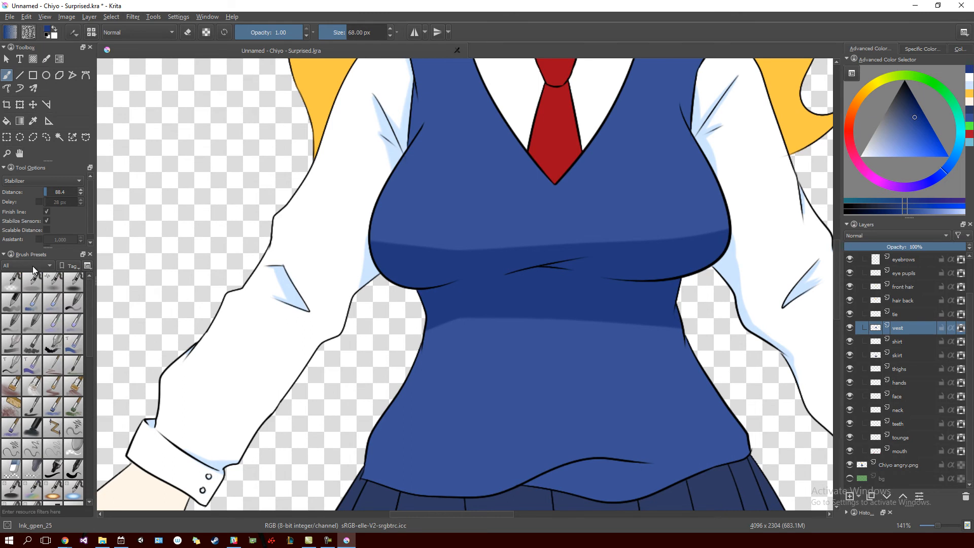
pyautogui.click(33, 303)
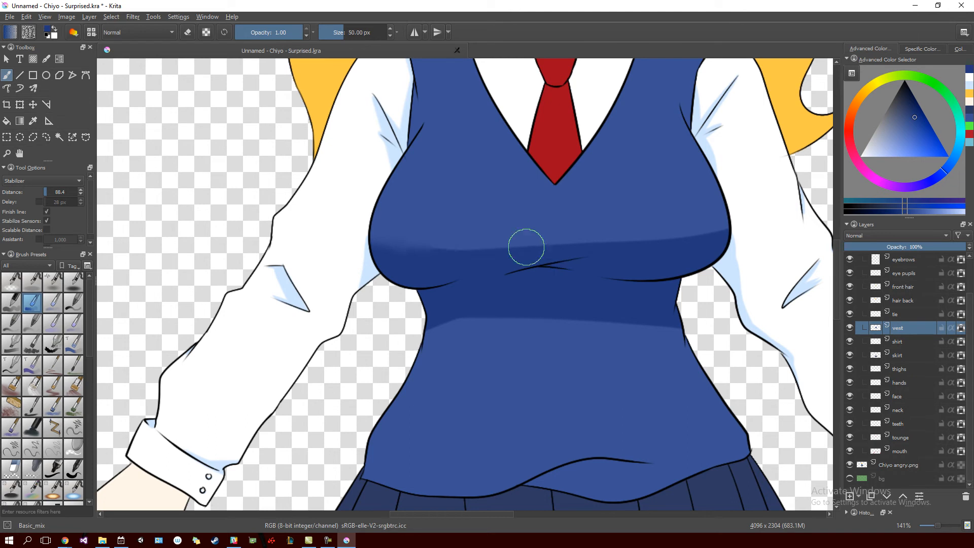
pyautogui.moveTo(490, 260)
pyautogui.mouseDown()
pyautogui.moveTo(419, 239)
pyautogui.moveTo(400, 276)
pyautogui.moveTo(431, 229)
pyautogui.moveTo(482, 247)
pyautogui.moveTo(555, 235)
pyautogui.moveTo(650, 245)
pyautogui.moveTo(690, 234)
pyautogui.mouseUp()
pyautogui.moveTo(660, 323)
pyautogui.mouseDown()
pyautogui.moveTo(546, 330)
pyautogui.moveTo(514, 314)
pyautogui.moveTo(463, 337)
pyautogui.moveTo(463, 322)
pyautogui.moveTo(450, 321)
pyautogui.moveTo(656, 335)
pyautogui.moveTo(548, 333)
pyautogui.mouseUp()
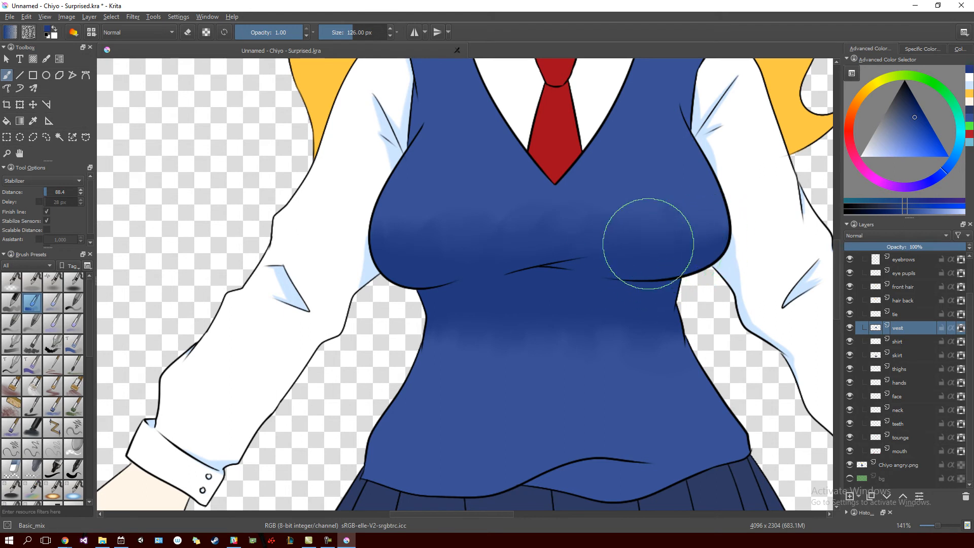
# Sample the vest's base blue, switch to the Airbrush_pressure brush at 84 px and soften the dark band's edges.
pyautogui.moveTo(496, 385)
pyautogui.mouseDown()
pyautogui.moveTo(484, 385)
pyautogui.moveTo(493, 388)
pyautogui.moveTo(482, 403)
pyautogui.mouseUp()
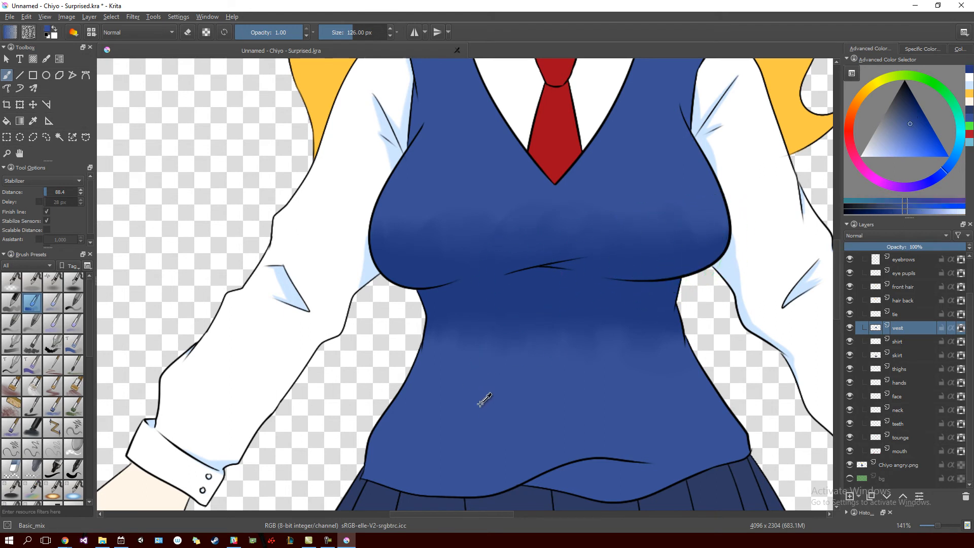
pyautogui.click(76, 283)
pyautogui.press('[')
pyautogui.press('[')
pyautogui.press('[')
pyautogui.press('[')
pyautogui.press('[')
pyautogui.press('[')
pyautogui.press('[')
pyautogui.press('[')
pyautogui.press('[')
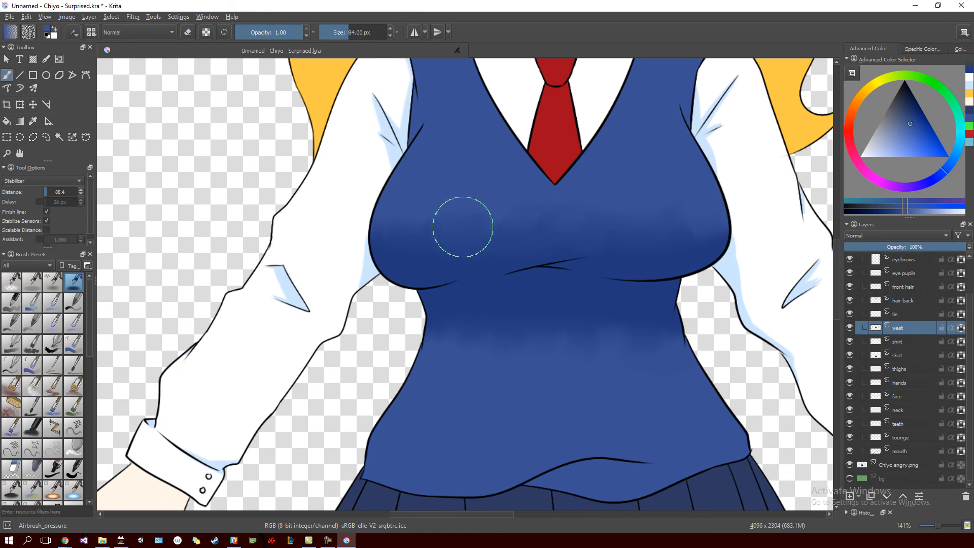
pyautogui.moveTo(435, 348); pyautogui.dragTo(473, 327)
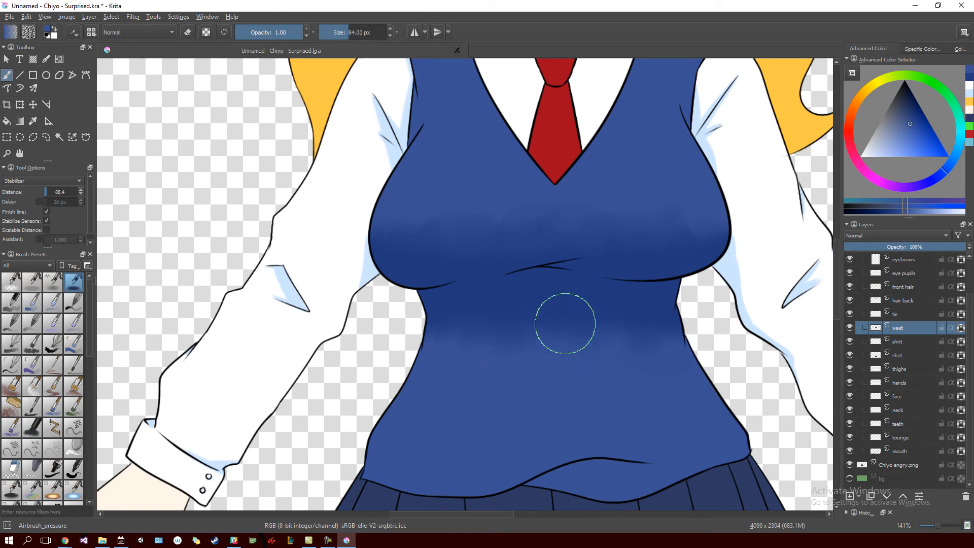
# Enlarge the airbrush to 135 px, smooth the shadow band's edges on the vest and lower the brush opacity to 0.48.
pyautogui.press(']')
pyautogui.press(']')
pyautogui.press(']')
pyautogui.press('[')
pyautogui.click(548, 314)
pyautogui.click(269, 33)
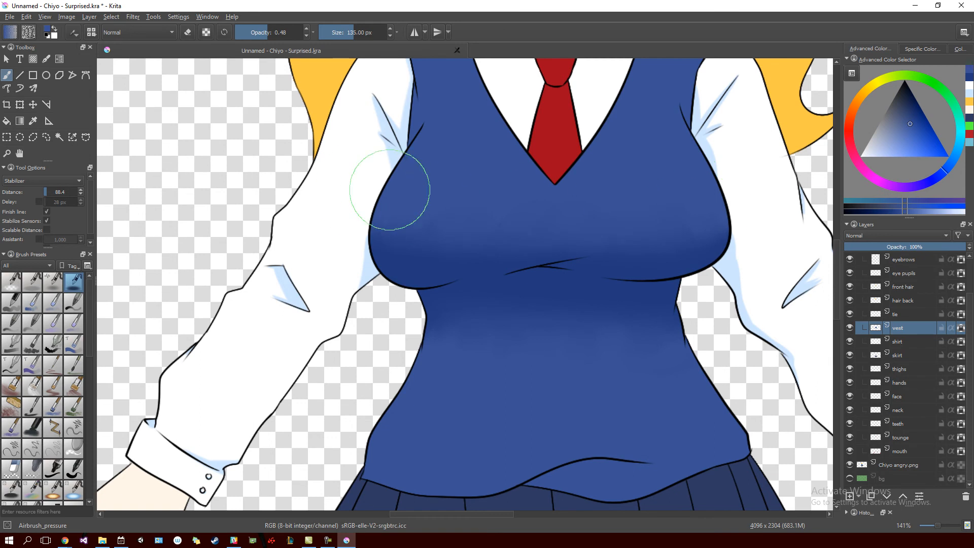
# Sample the vest's dark shadow blue and airbrush it across the lower bust from side to side.
pyautogui.keyDown('ctrl'); pyautogui.click(651, 265); pyautogui.keyUp('ctrl')
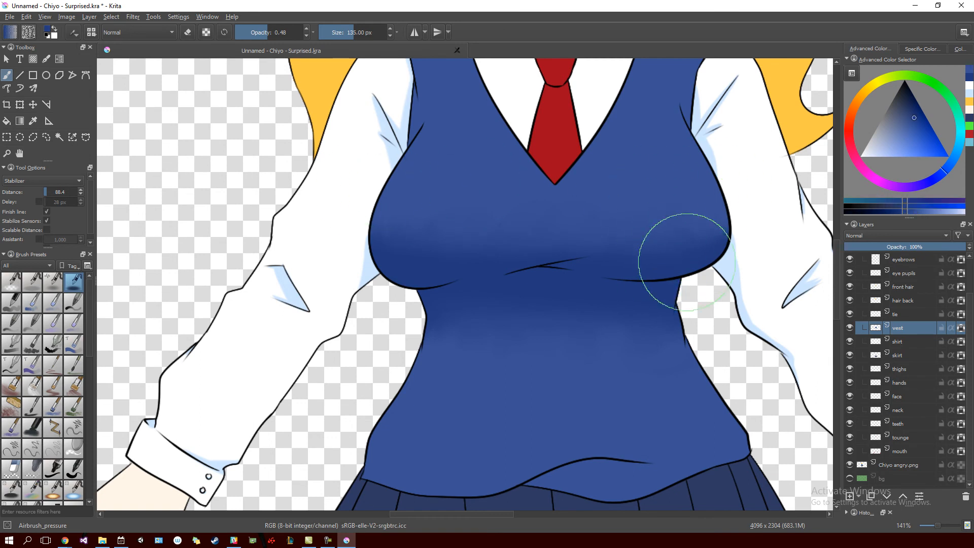
pyautogui.moveTo(436, 249); pyautogui.dragTo(717, 255)
pyautogui.moveTo(360, 246); pyautogui.dragTo(699, 269)
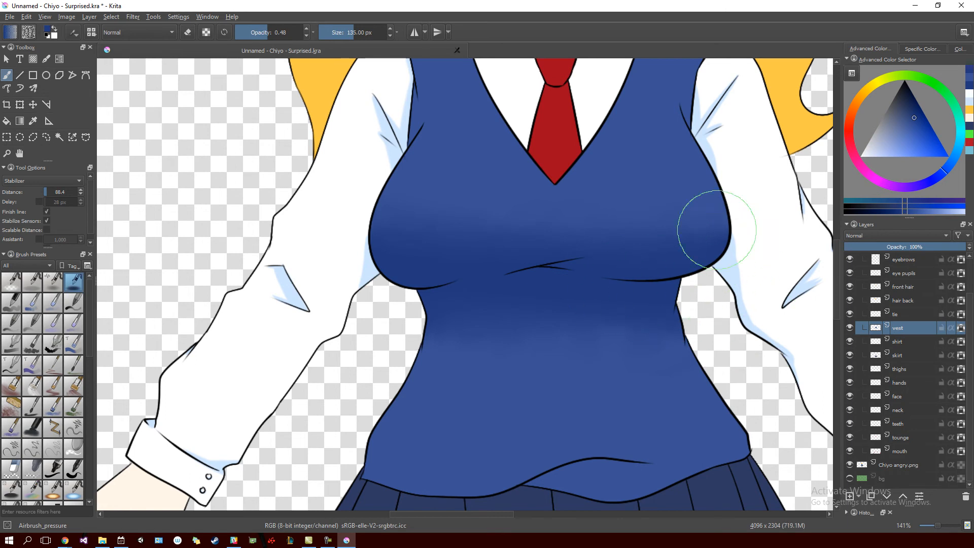
pyautogui.moveTo(542, 264)
pyautogui.mouseDown()
pyautogui.moveTo(446, 272)
pyautogui.moveTo(531, 298)
pyautogui.moveTo(592, 286)
pyautogui.moveTo(576, 292)
pyautogui.mouseUp()
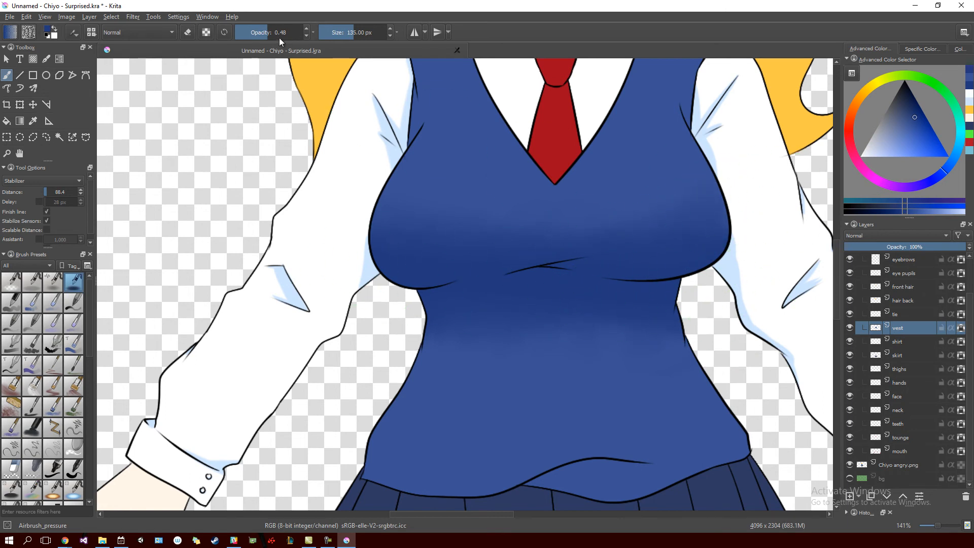
# Raise the brush opacity to 0.82, pick a deeper navy blue and airbrush a darker shadow under the bust and across the upper waist.
pyautogui.click(291, 32)
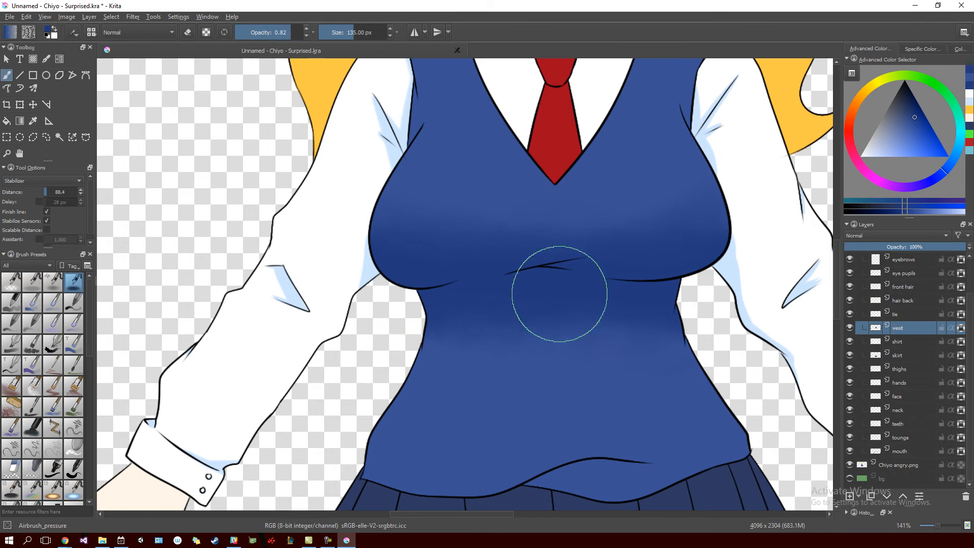
pyautogui.click(915, 109)
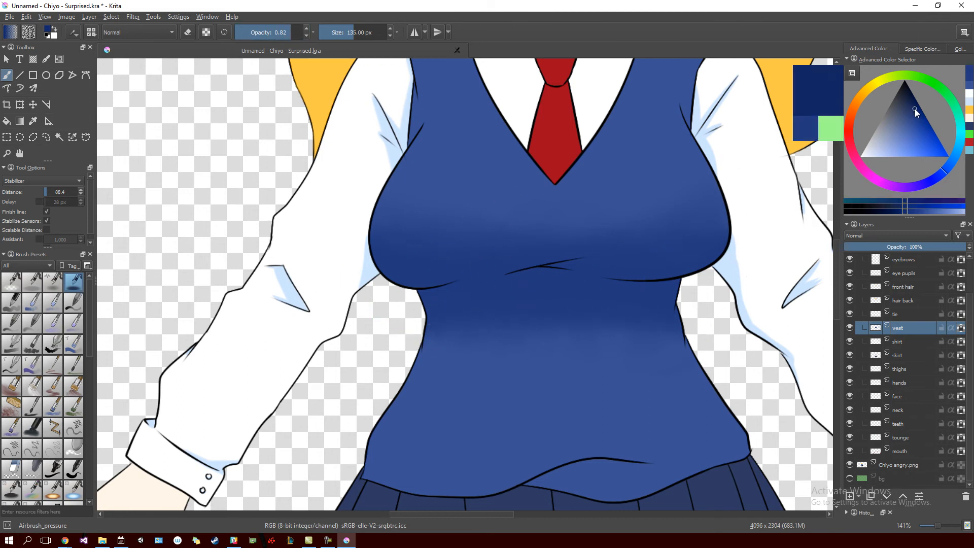
pyautogui.moveTo(480, 271)
pyautogui.mouseDown()
pyautogui.moveTo(434, 297)
pyautogui.moveTo(648, 300)
pyautogui.moveTo(570, 279)
pyautogui.moveTo(437, 290)
pyautogui.mouseUp()
pyautogui.keyDown('ctrl'); pyautogui.click(429, 314); pyautogui.keyUp('ctrl')
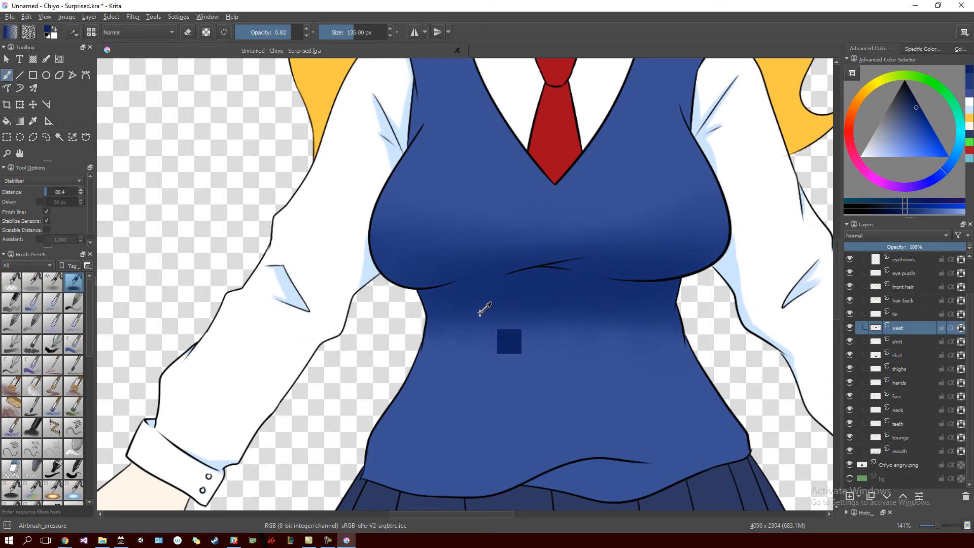
pyautogui.moveTo(337, 325); pyautogui.dragTo(726, 376)
pyautogui.moveTo(449, 330); pyautogui.dragTo(703, 334)
pyautogui.moveTo(518, 332); pyautogui.dragTo(508, 404)
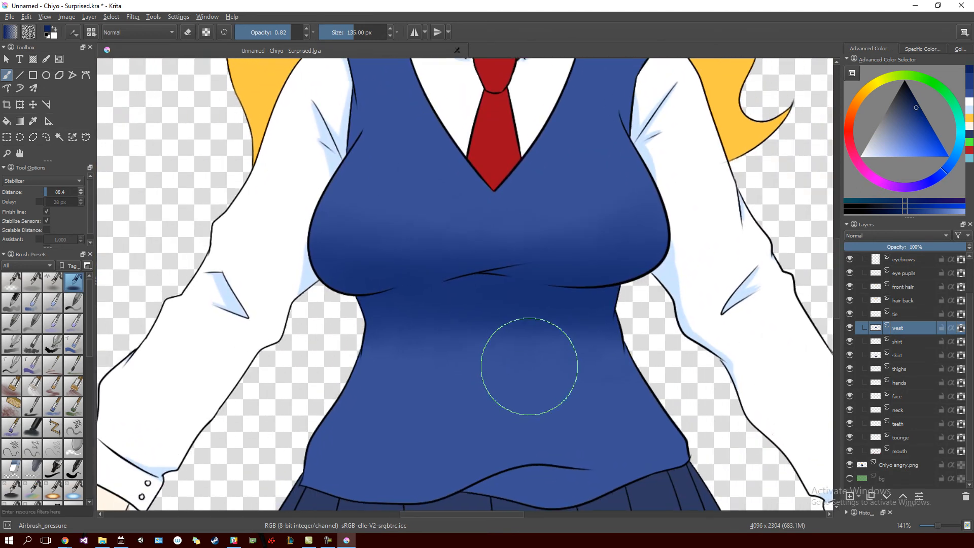
# With the Gradient tool, sample the vest's shadow blue and apply a linear gradient from the neck down to the bust.
pyautogui.press('-')
pyautogui.press('-')
pyautogui.press('+')
pyautogui.press('g')
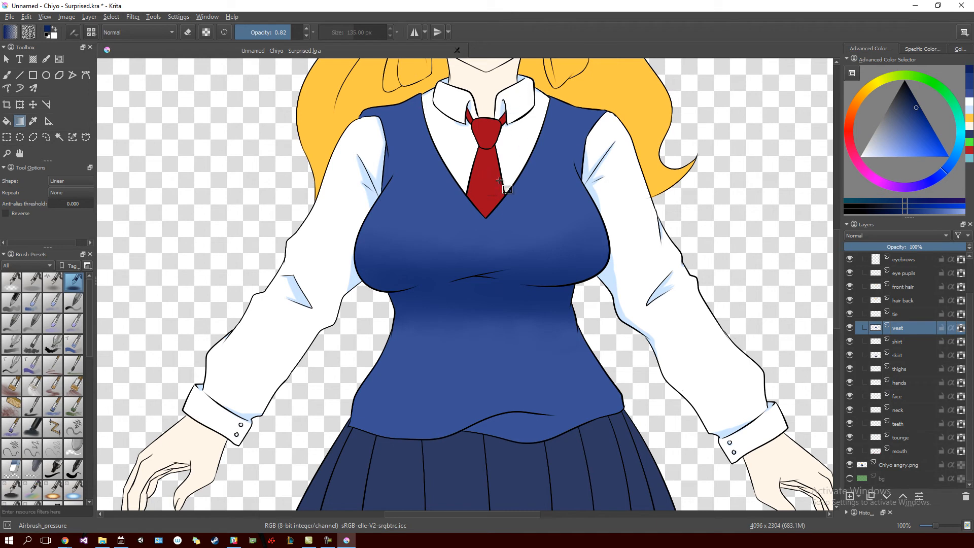
pyautogui.keyDown('ctrl'); pyautogui.click(469, 290); pyautogui.keyUp('ctrl')
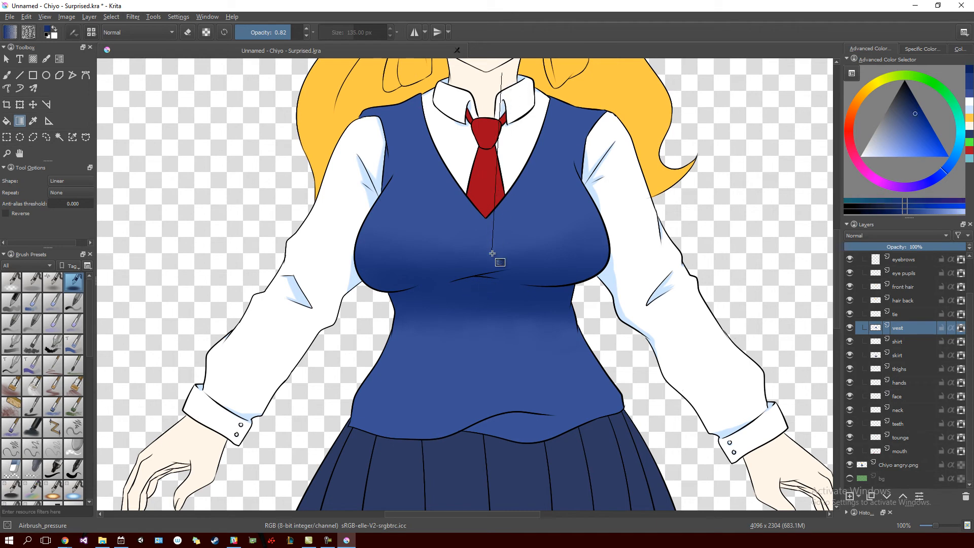
pyautogui.moveTo(490, 249); pyautogui.dragTo(492, 254)
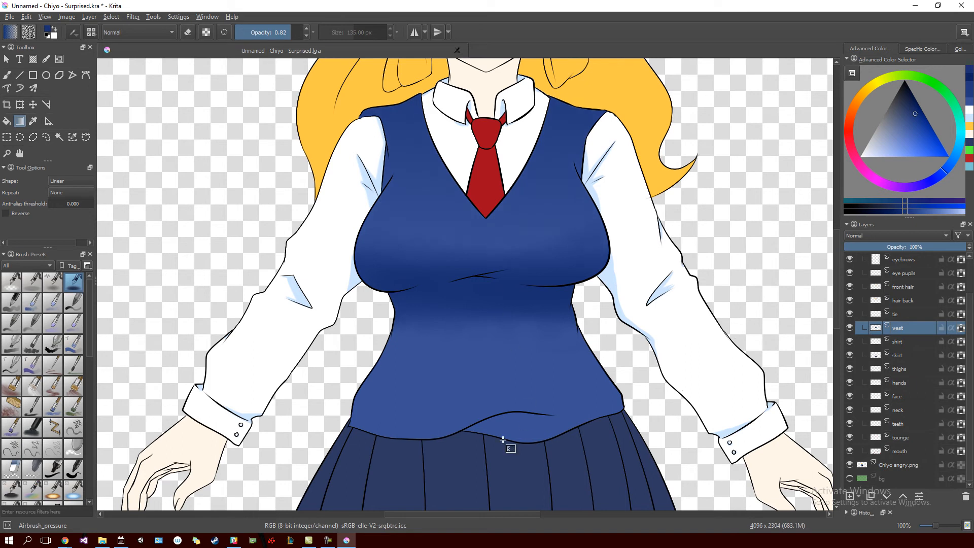
# Try a light-blue linear gradient rising from the vest's hem to the waist.
pyautogui.moveTo(494, 462); pyautogui.dragTo(497, 307)
pyautogui.moveTo(497, 421); pyautogui.dragTo(498, 419)
pyautogui.keyDown('ctrl'); pyautogui.click(490, 389); pyautogui.keyUp('ctrl')
pyautogui.moveTo(850, 158); pyautogui.dragTo(896, 156)
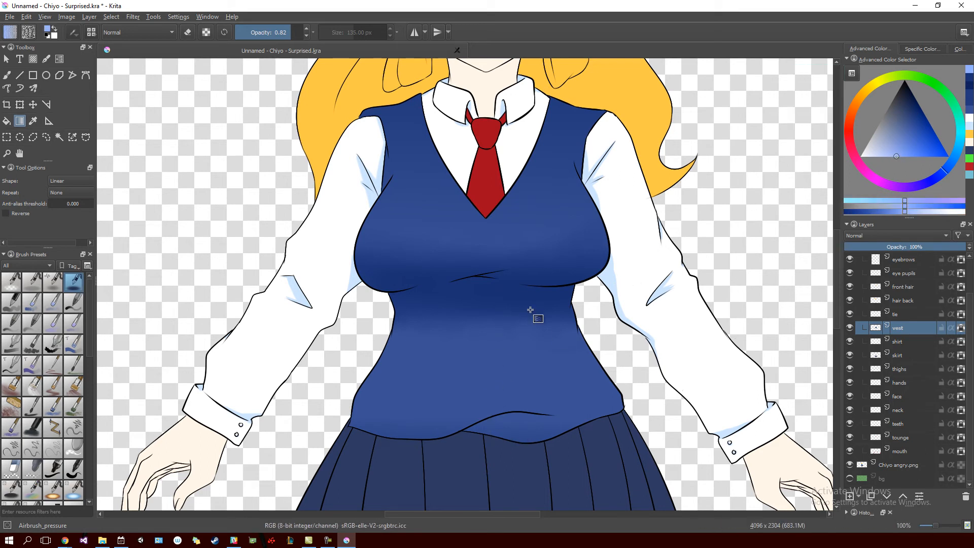
pyautogui.moveTo(527, 440); pyautogui.dragTo(529, 311)
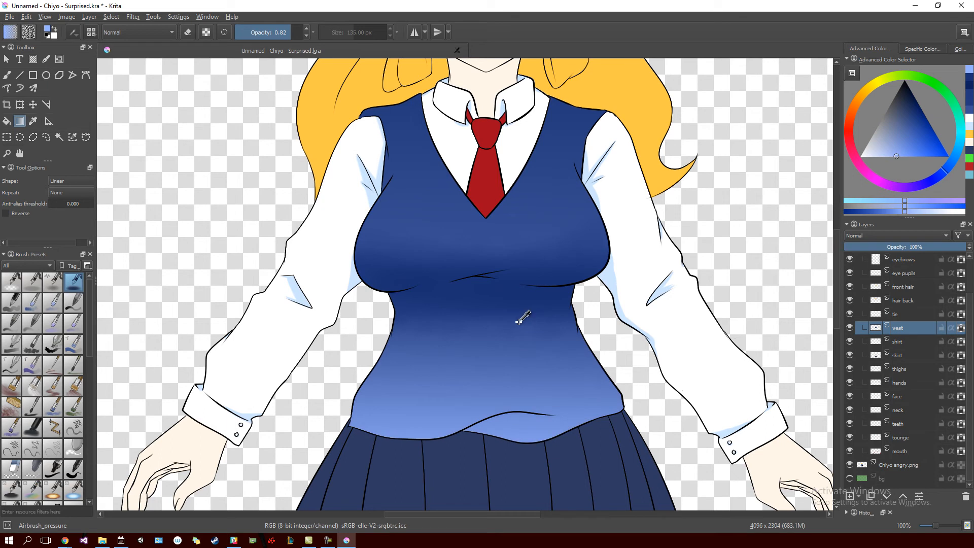
pyautogui.hotkey('ctrl', 'z')
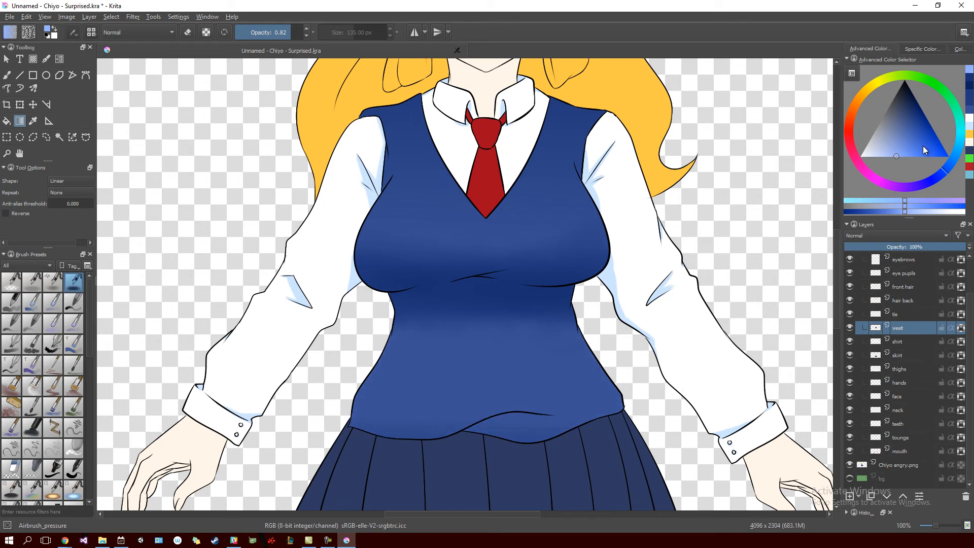
# Replace a trial bright-blue hem gradient with a short linear gradient in the reference's vest blue, rising from the hem.
pyautogui.click(911, 140)
pyautogui.moveTo(484, 430); pyautogui.dragTo(491, 347)
pyautogui.hscroll(-5, 507, 330)
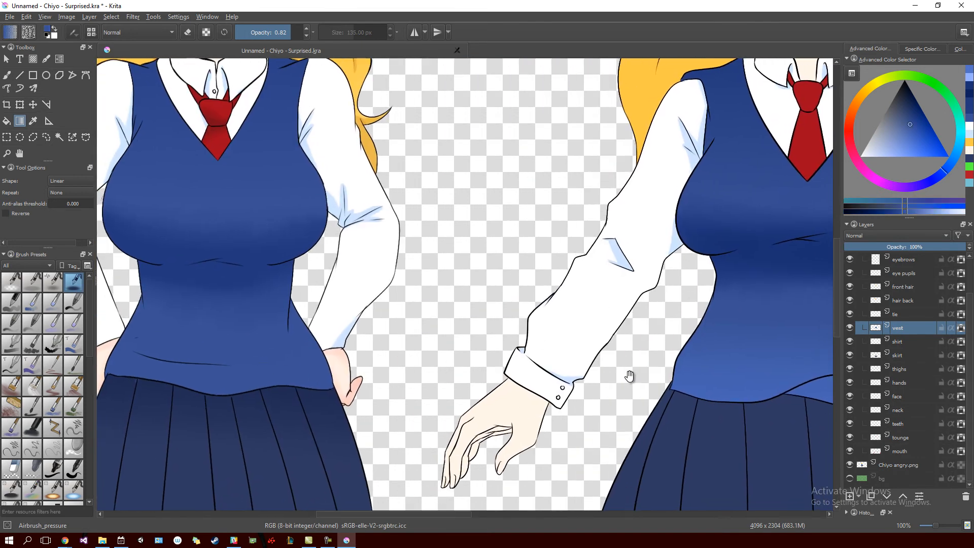
pyautogui.moveTo(629, 376); pyautogui.dragTo(457, 339)
pyautogui.hotkey('ctrl', 'z')
pyautogui.moveTo(542, 401); pyautogui.dragTo(555, 328)
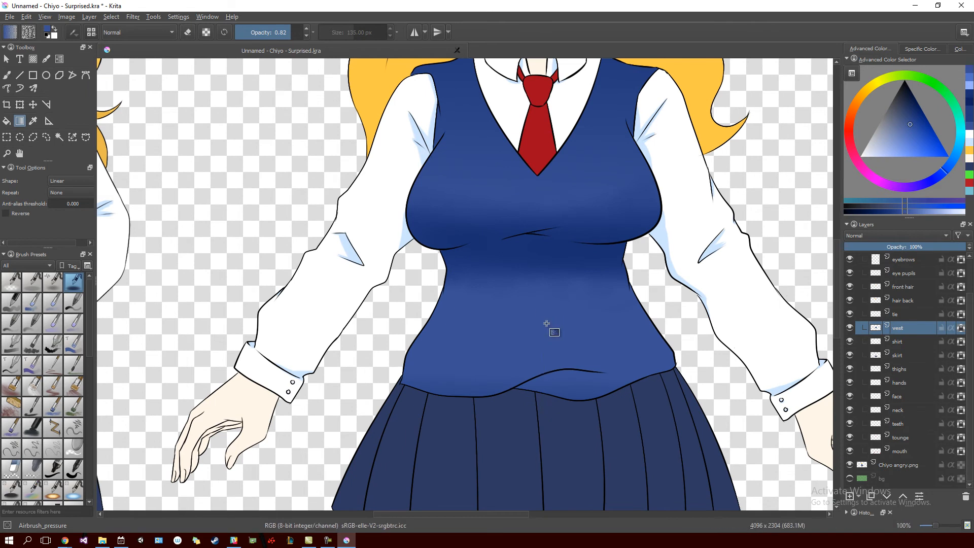
# Sample the dark navy from the reference's skirt and apply it as a downward linear gradient from the waistline on the skirt layer.
pyautogui.moveTo(612, 263); pyautogui.dragTo(535, 376)
pyautogui.moveTo(525, 295); pyautogui.dragTo(760, 424)
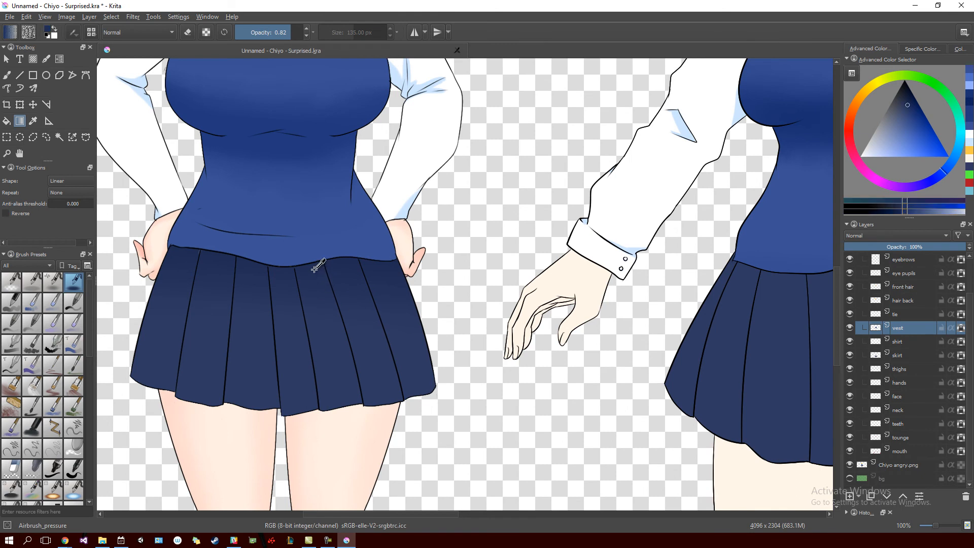
pyautogui.moveTo(684, 384); pyautogui.dragTo(657, 360)
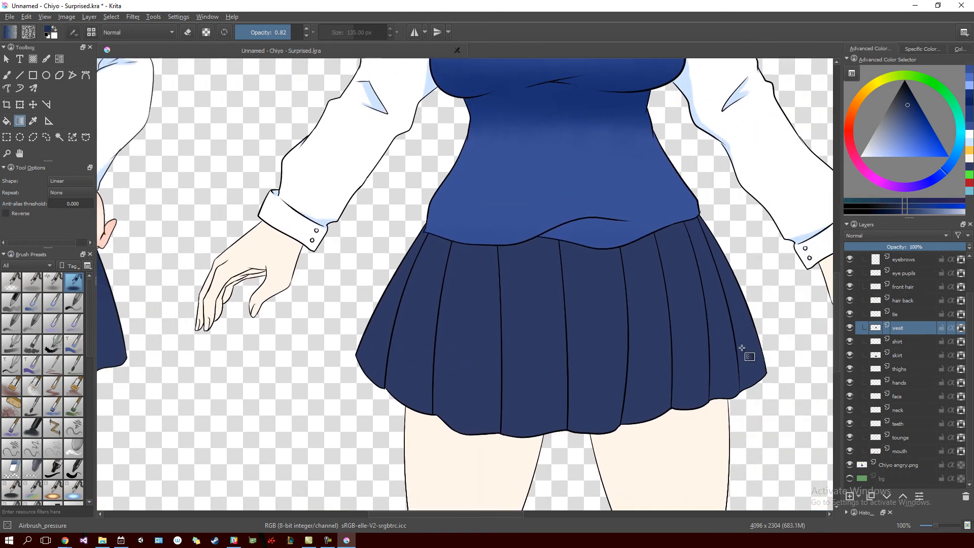
pyautogui.click(909, 356)
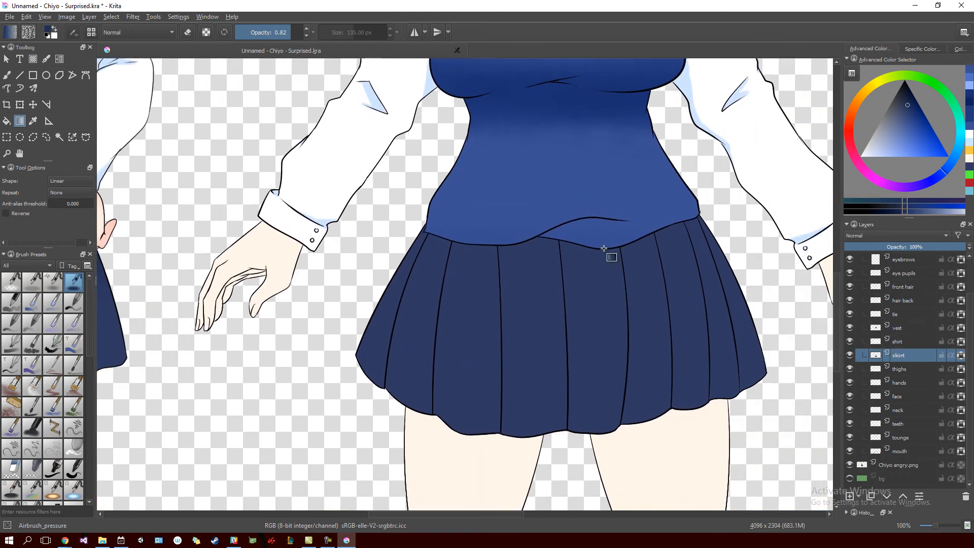
pyautogui.moveTo(580, 226); pyautogui.dragTo(587, 374)
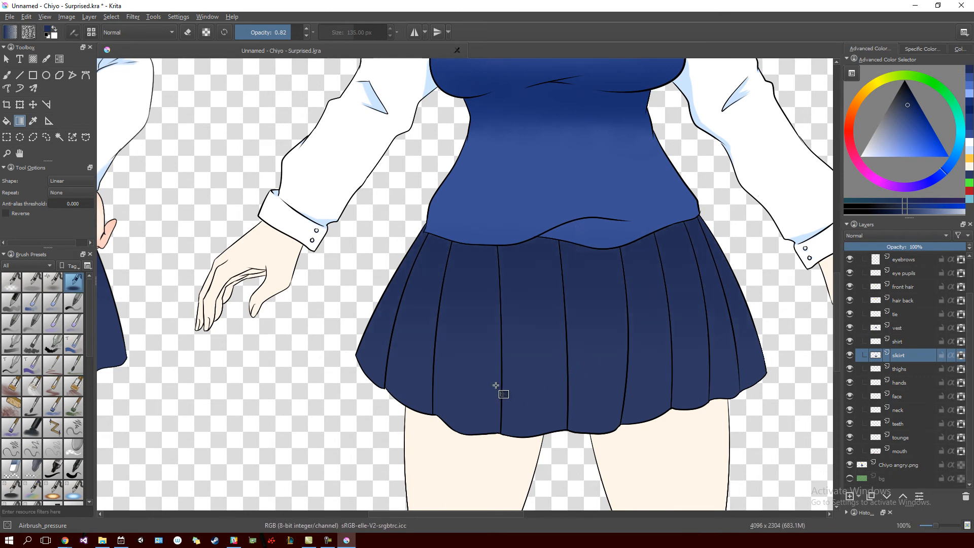
# Sample the reference skirt's blue, pick a lighter tone of it and try a linear gradient rising from the skirt's hem.
pyautogui.moveTo(478, 356); pyautogui.dragTo(455, 358)
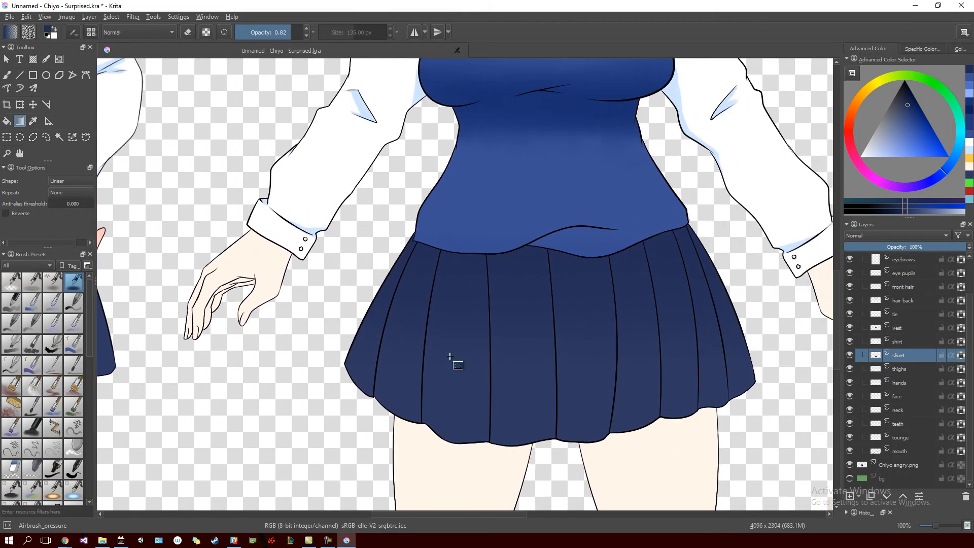
pyautogui.scroll(3, 445, 364)
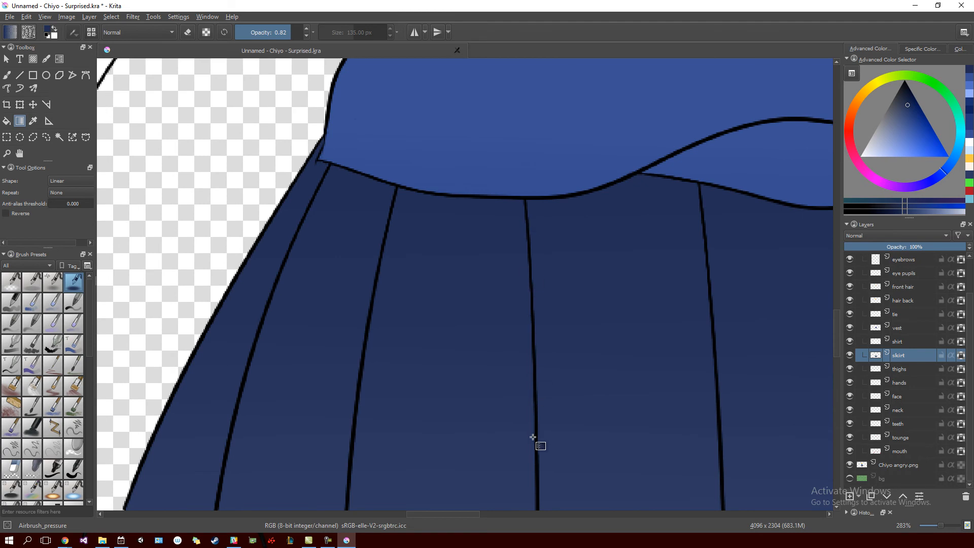
pyautogui.scroll(-3, 532, 431)
pyautogui.moveTo(613, 284); pyautogui.dragTo(561, 303)
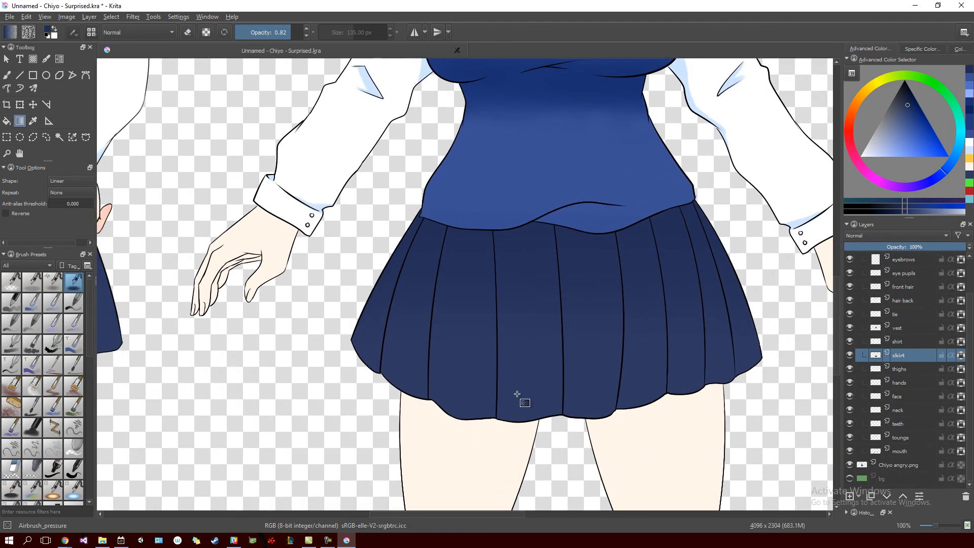
pyautogui.hscroll(-5, 523, 370)
pyautogui.keyDown('ctrl'); pyautogui.click(290, 324); pyautogui.keyUp('ctrl')
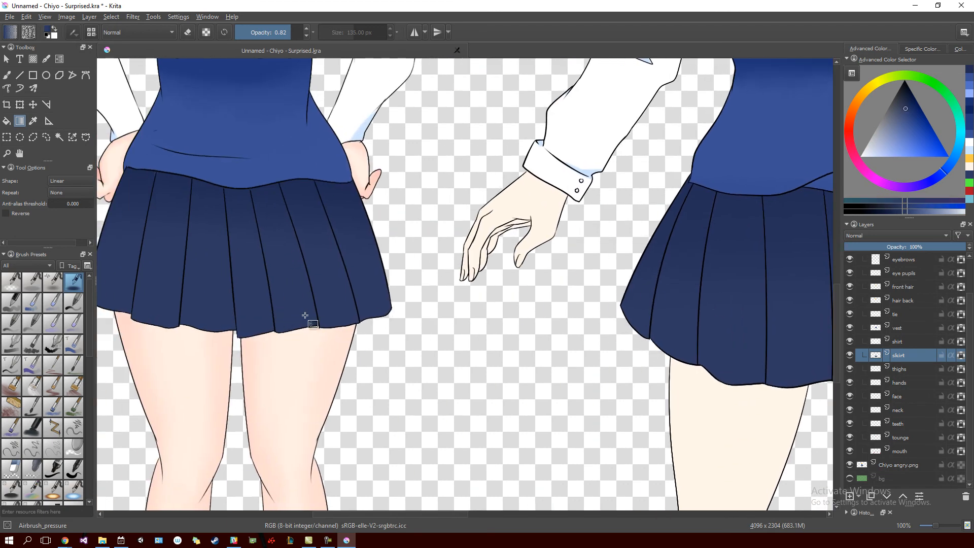
pyautogui.hscroll(3, 753, 318)
pyautogui.click(904, 124)
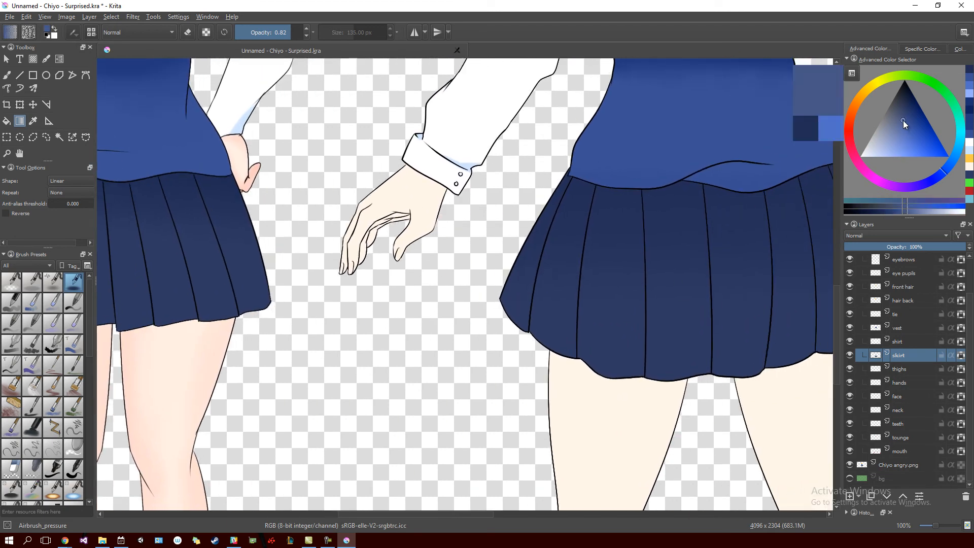
pyautogui.hscroll(2, 645, 351)
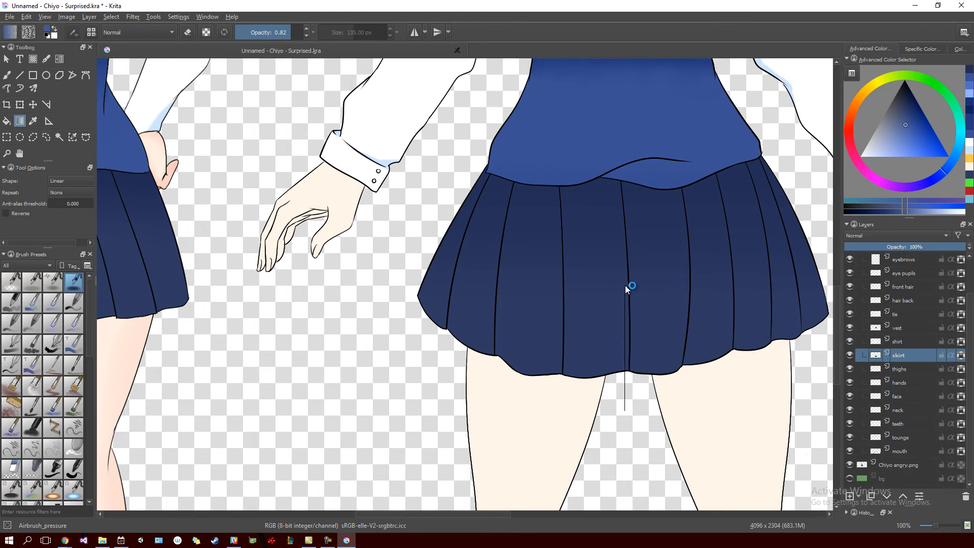
pyautogui.moveTo(625, 410); pyautogui.dragTo(624, 307)
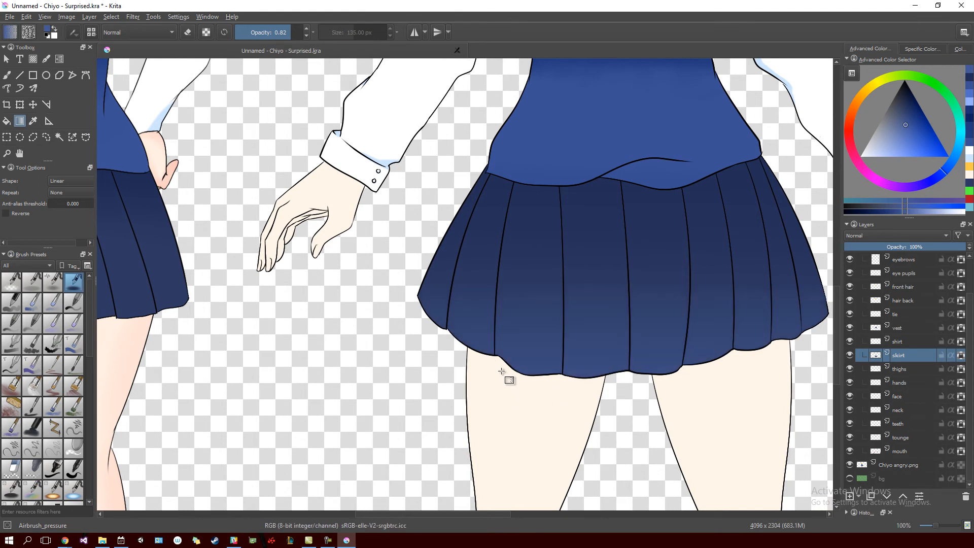
pyautogui.hotkey('ctrl', 'z')
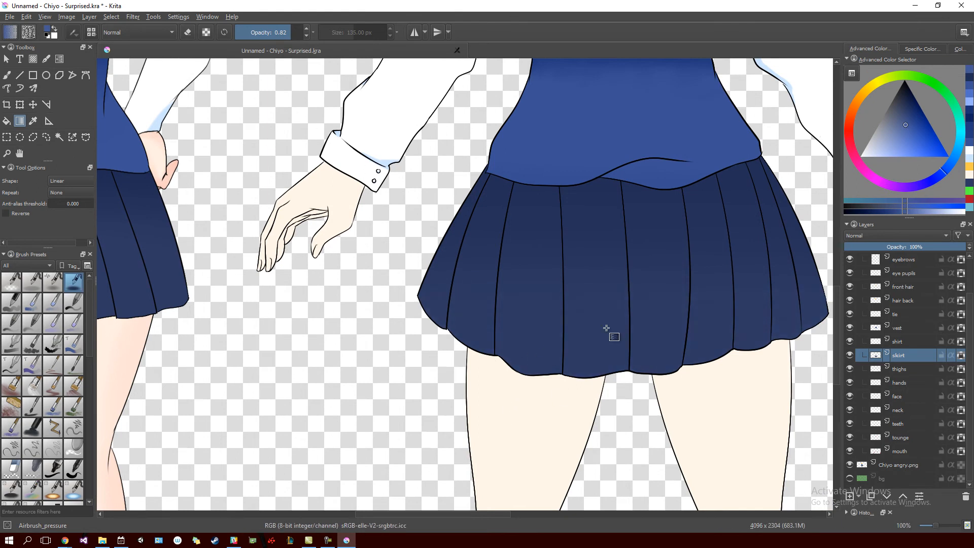
# Try the lighter-blue gradient again, extending it higher up the skirt.
pyautogui.moveTo(655, 274); pyautogui.dragTo(657, 192)
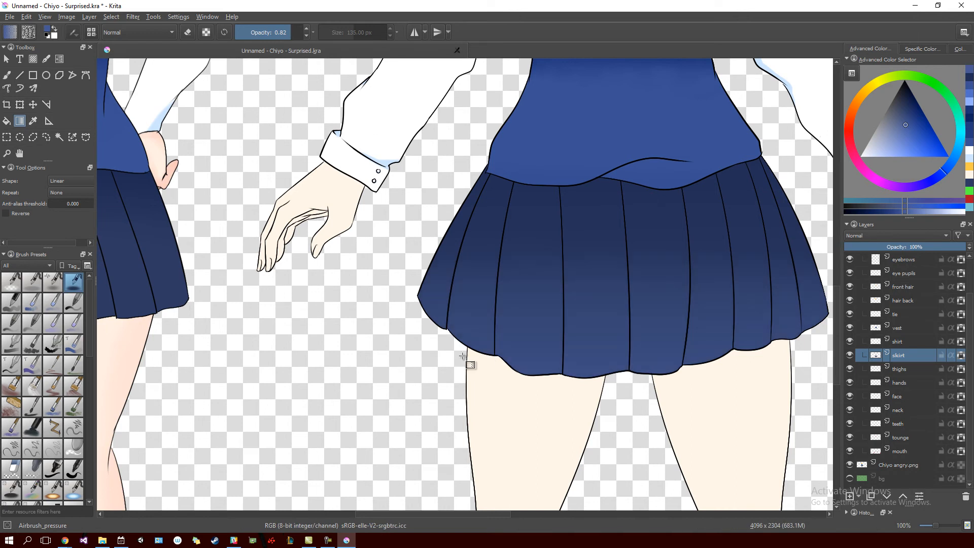
pyautogui.moveTo(361, 278); pyautogui.dragTo(506, 352)
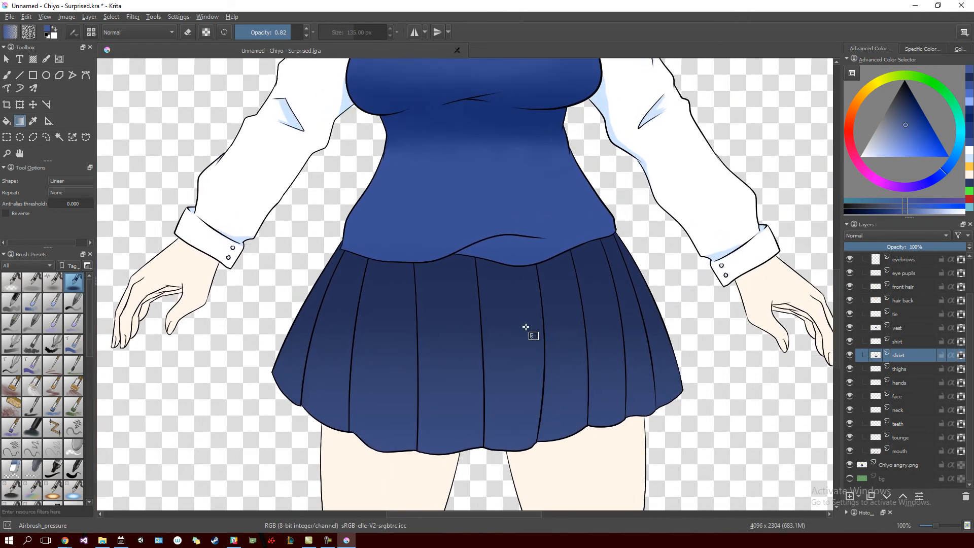
pyautogui.hotkey('ctrl', 'z')
# Compare the skirt's shading with the angry Chiyo reference and check the shaded upper body.
pyautogui.moveTo(585, 318); pyautogui.dragTo(770, 261)
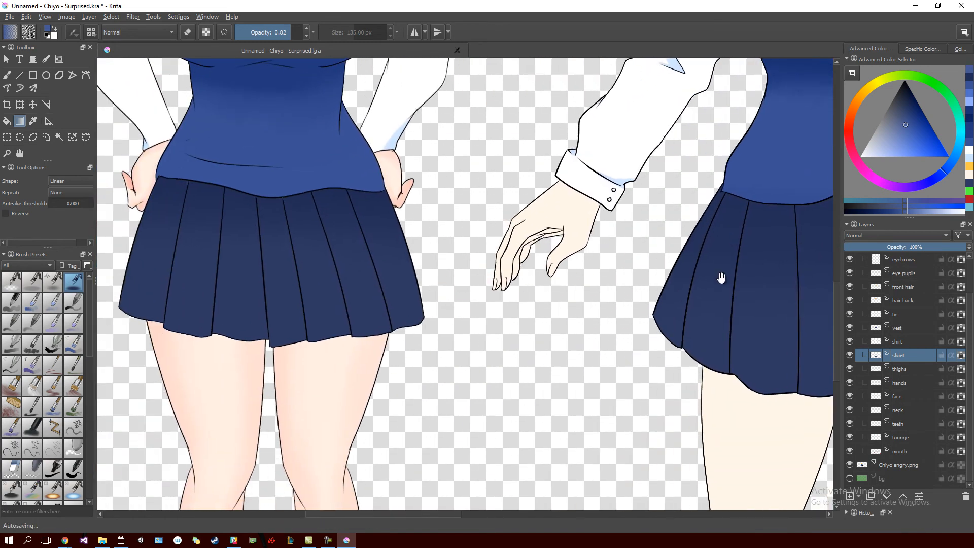
pyautogui.moveTo(693, 299); pyautogui.dragTo(612, 289)
pyautogui.moveTo(643, 258); pyautogui.dragTo(584, 384)
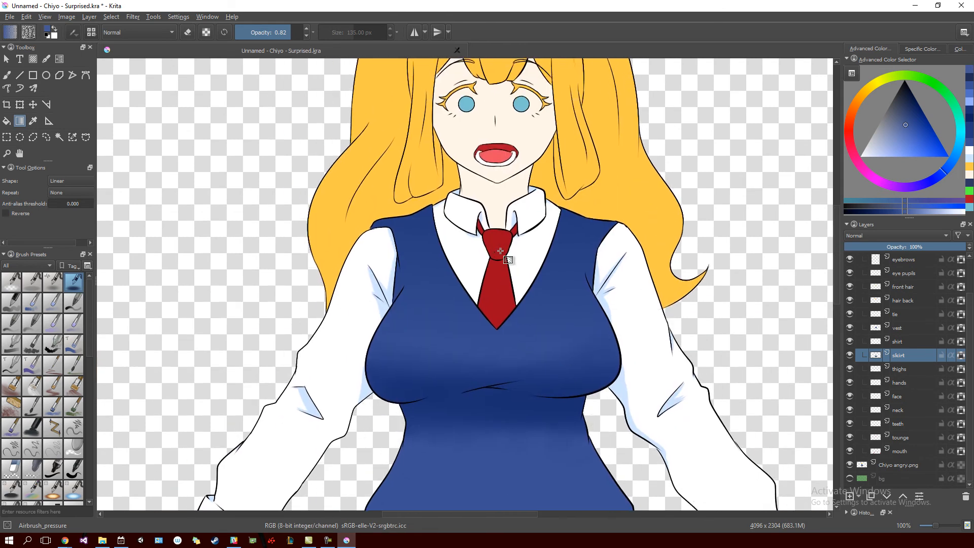
# Sample the dark red from the angry Chiyo reference's tie for shading the surprised drawing's tie.
pyautogui.moveTo(358, 297); pyautogui.dragTo(674, 326)
pyautogui.moveTo(357, 271); pyautogui.dragTo(480, 298)
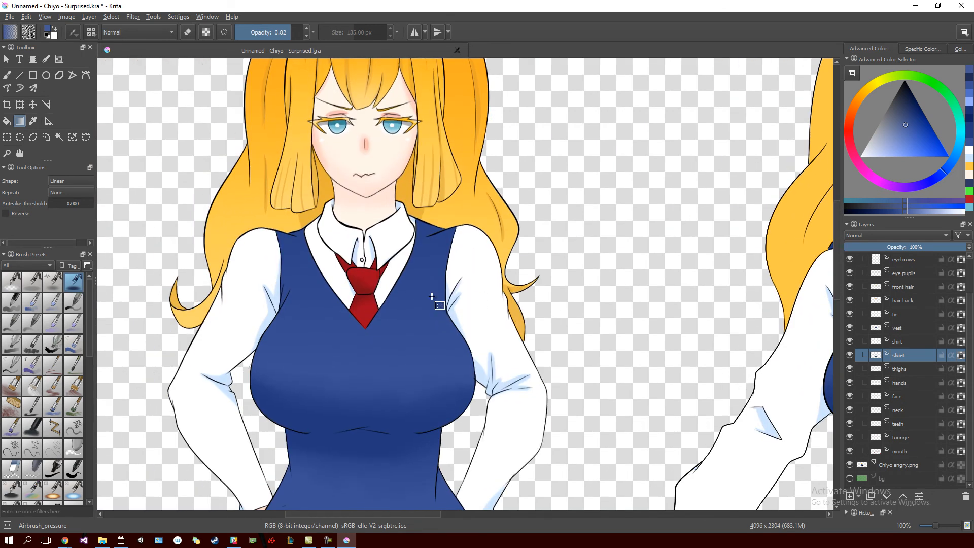
pyautogui.keyDown('ctrl'); pyautogui.click(361, 292); pyautogui.keyUp('ctrl')
pyautogui.moveTo(675, 335); pyautogui.dragTo(356, 360)
pyautogui.scroll(5, 541, 320)
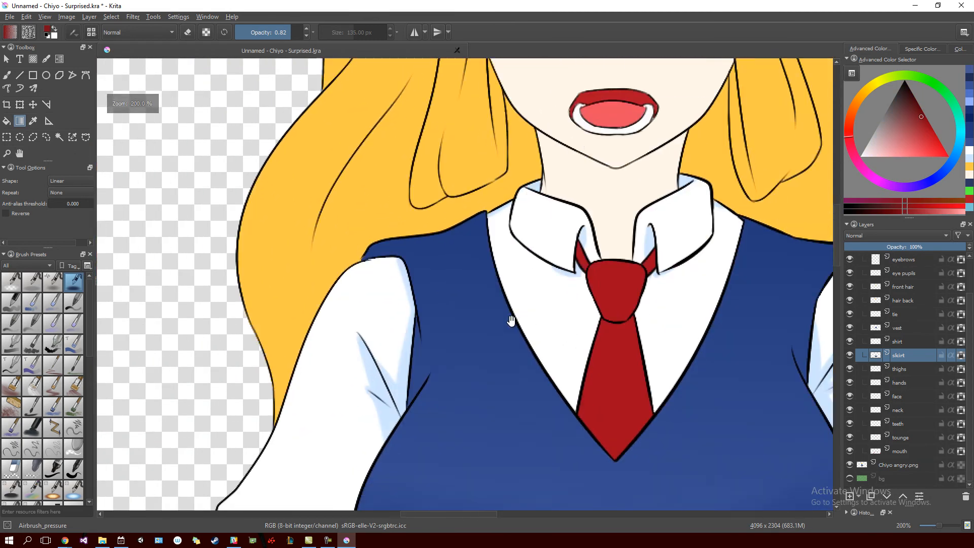
pyautogui.scroll(2, 575, 296)
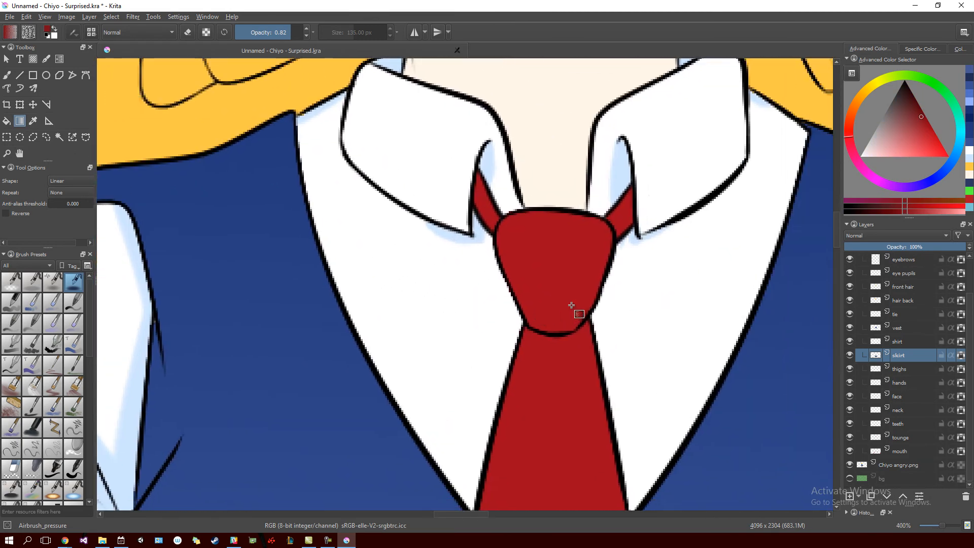
# Filter the brush presets to the basic tag and choose the Ink_gpen_25 brush.
pyautogui.press('b')
pyautogui.click(277, 32)
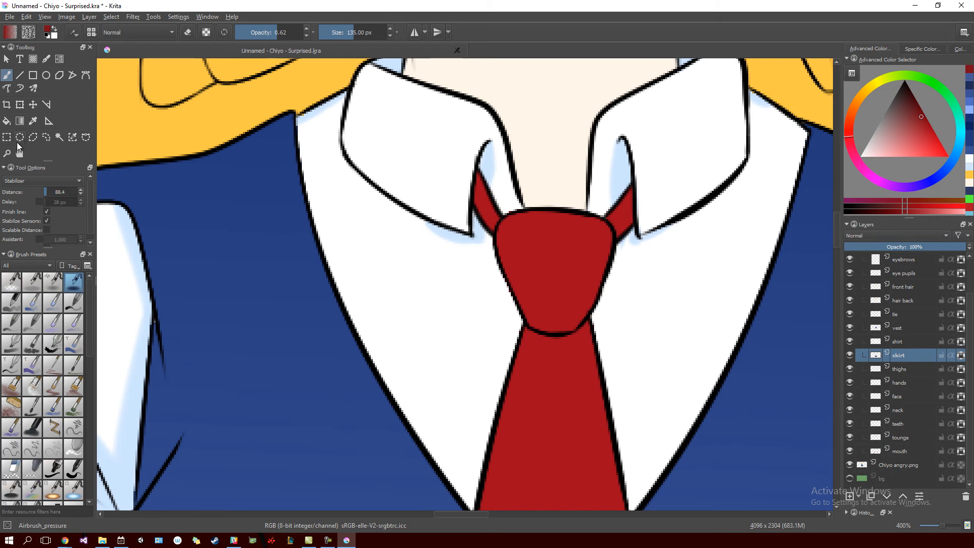
pyautogui.click(42, 265)
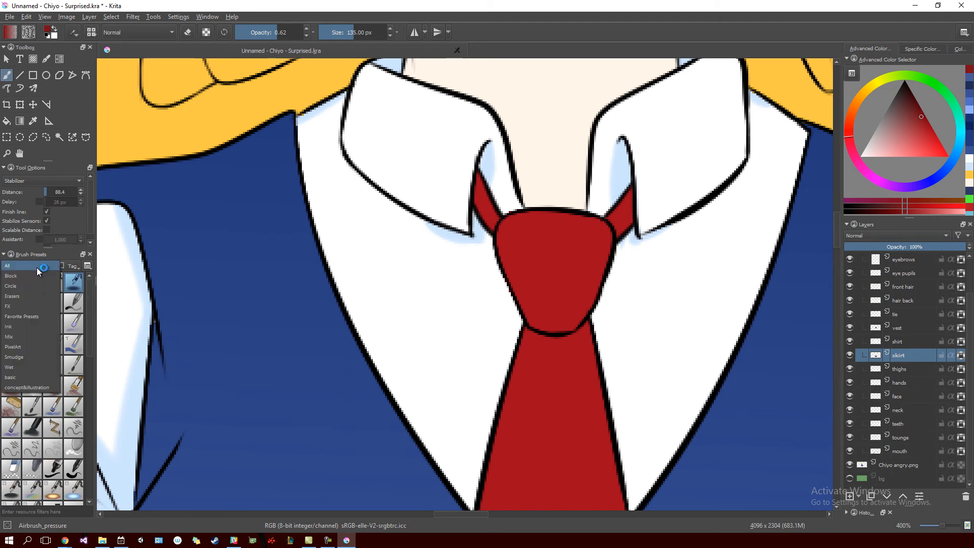
pyautogui.click(31, 376)
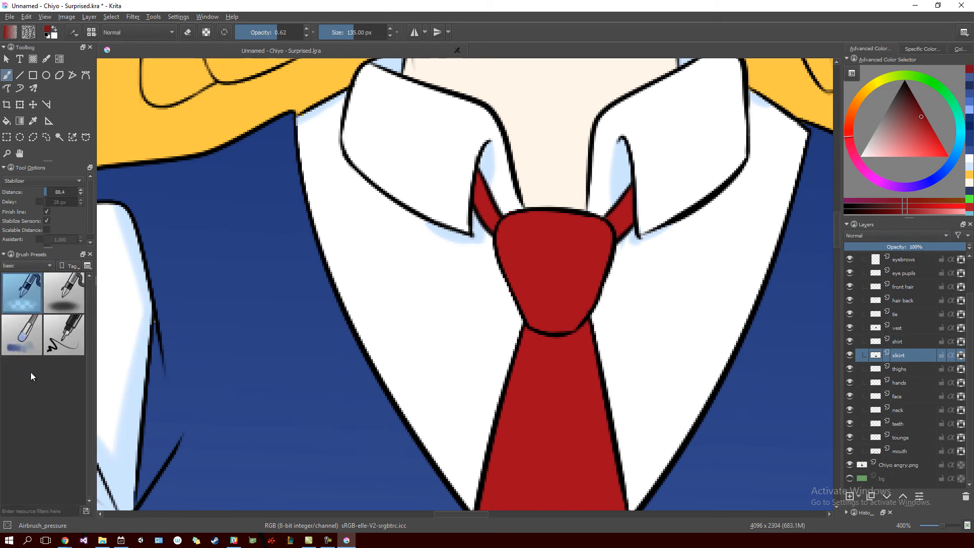
pyautogui.click(67, 343)
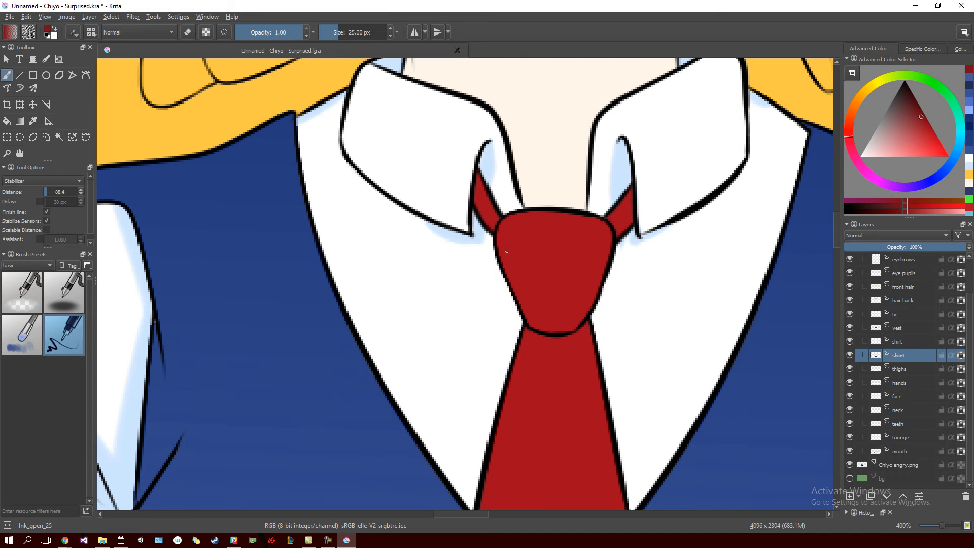
# Compare with the reference tie, pick a darker red and paint shadows across the knot's lower edge and beneath it on the tie layer.
pyautogui.moveTo(610, 260); pyautogui.dragTo(682, 302)
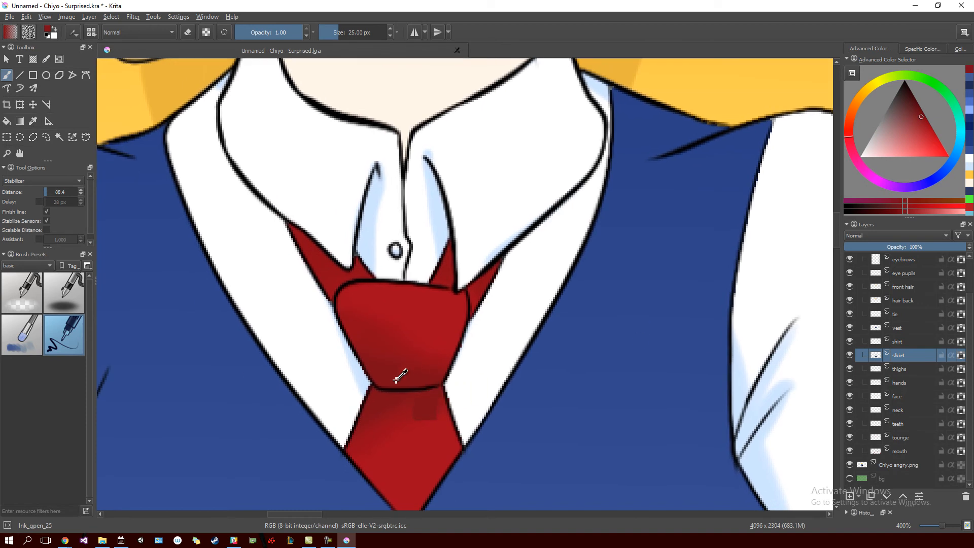
pyautogui.moveTo(583, 380); pyautogui.dragTo(513, 359)
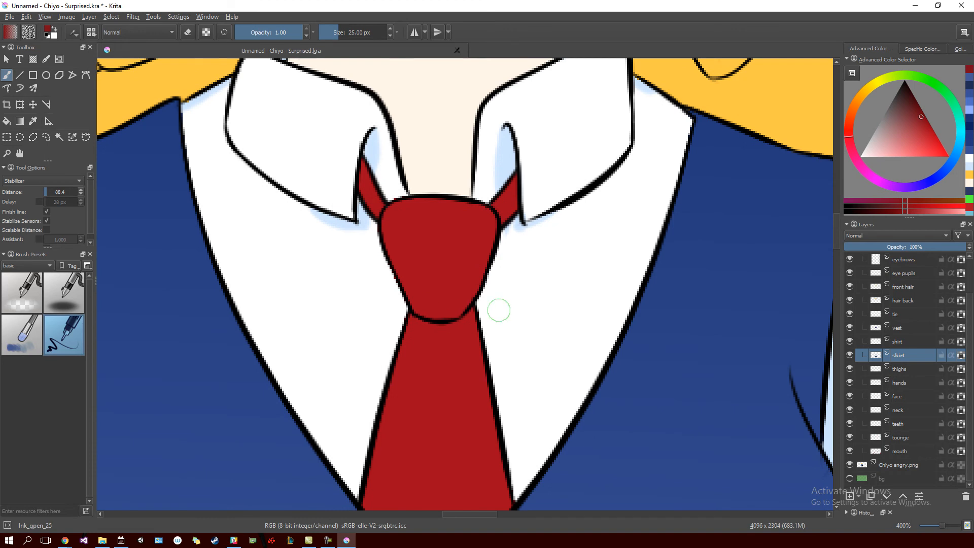
pyautogui.click(920, 115)
pyautogui.click(906, 314)
pyautogui.moveTo(404, 276)
pyautogui.mouseDown()
pyautogui.moveTo(500, 305)
pyautogui.moveTo(485, 300)
pyautogui.moveTo(444, 322)
pyautogui.moveTo(376, 333)
pyautogui.moveTo(409, 337)
pyautogui.mouseUp()
pyautogui.scroll(2, 501, 348)
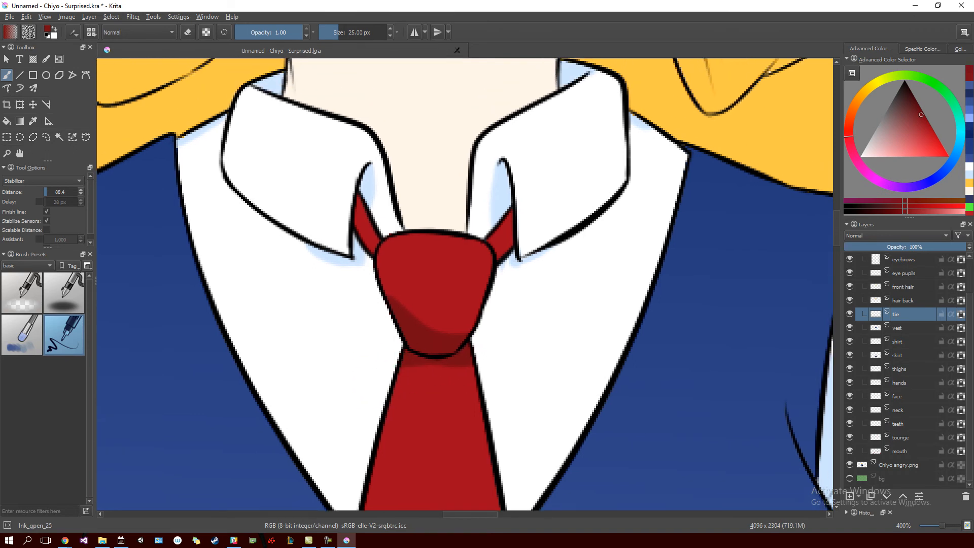
# Shade the tie's two side strips in dark red and add a narrow fold shadow below the knot.
pyautogui.moveTo(364, 245); pyautogui.dragTo(361, 224)
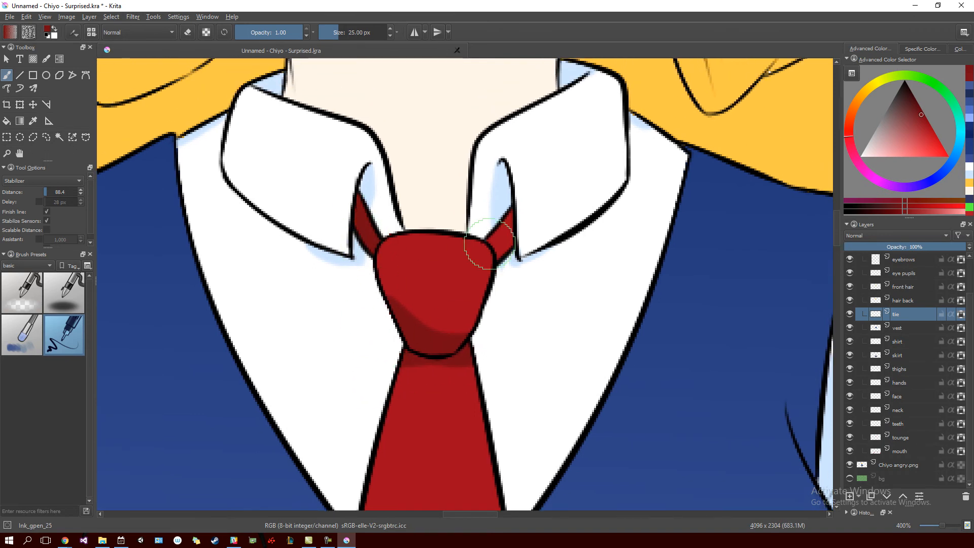
pyautogui.scroll(-5, 516, 221)
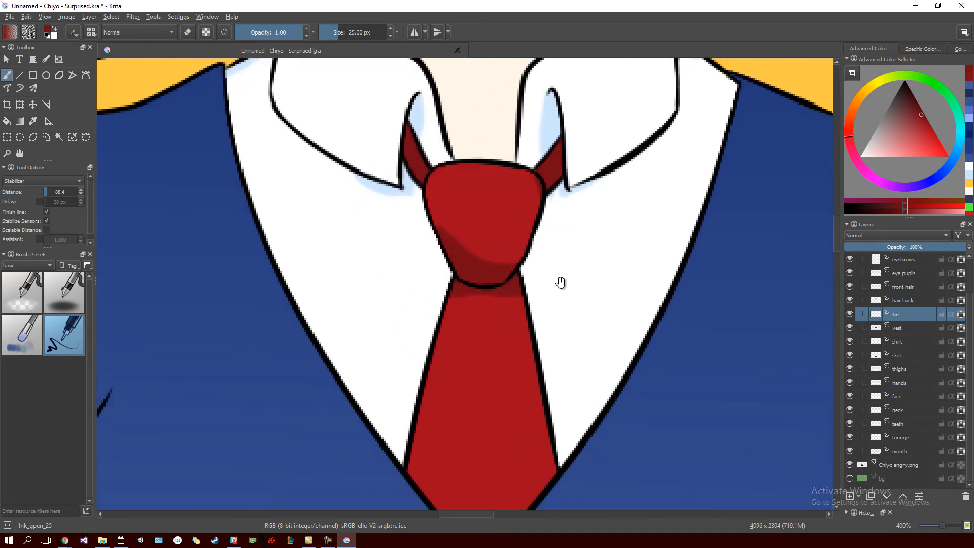
pyautogui.moveTo(500, 272)
pyautogui.mouseDown()
pyautogui.moveTo(499, 316)
pyautogui.moveTo(514, 353)
pyautogui.mouseUp()
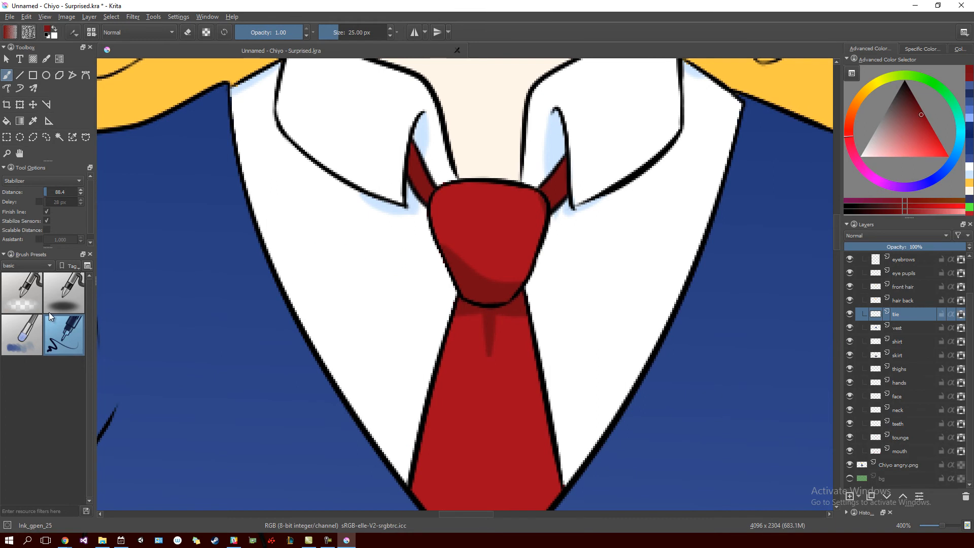
# Blend the shadows on the tie's knot and below it with the Basic_mix brush.
pyautogui.click(30, 333)
pyautogui.moveTo(470, 257)
pyautogui.mouseDown()
pyautogui.moveTo(461, 253)
pyautogui.moveTo(479, 279)
pyautogui.moveTo(515, 297)
pyautogui.moveTo(493, 338)
pyautogui.mouseUp()
pyautogui.moveTo(578, 321); pyautogui.dragTo(597, 303)
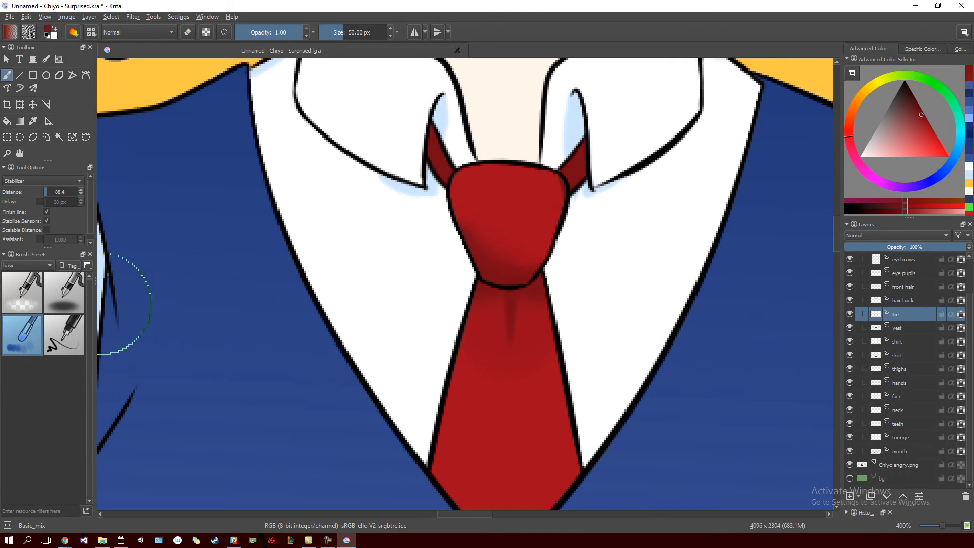
# Switch to the Airbrush_pressure brush at 18 px and deepen the soft shadow on the lower left of the knot.
pyautogui.click(64, 292)
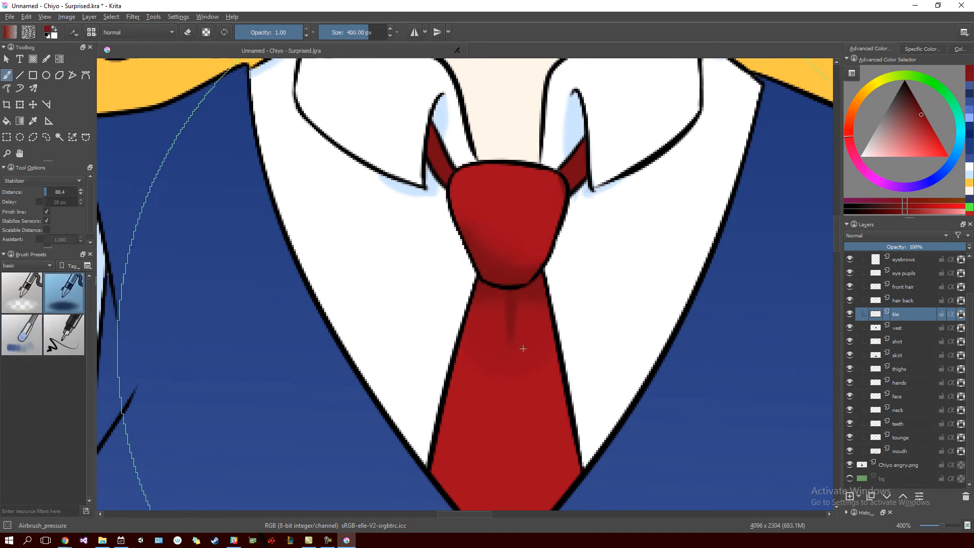
pyautogui.press('[')
pyautogui.press('[')
pyautogui.press('[')
pyautogui.press('[')
pyautogui.press('[')
pyautogui.press('[')
pyautogui.press('[')
pyautogui.press('[')
pyautogui.press('[')
pyautogui.press('[')
pyautogui.press('[')
pyautogui.press('[')
pyautogui.press('[')
pyautogui.press('[')
pyautogui.press('[')
pyautogui.press('[')
pyautogui.press('[')
pyautogui.press('[')
pyautogui.press('[')
pyautogui.press('[')
pyautogui.press('[')
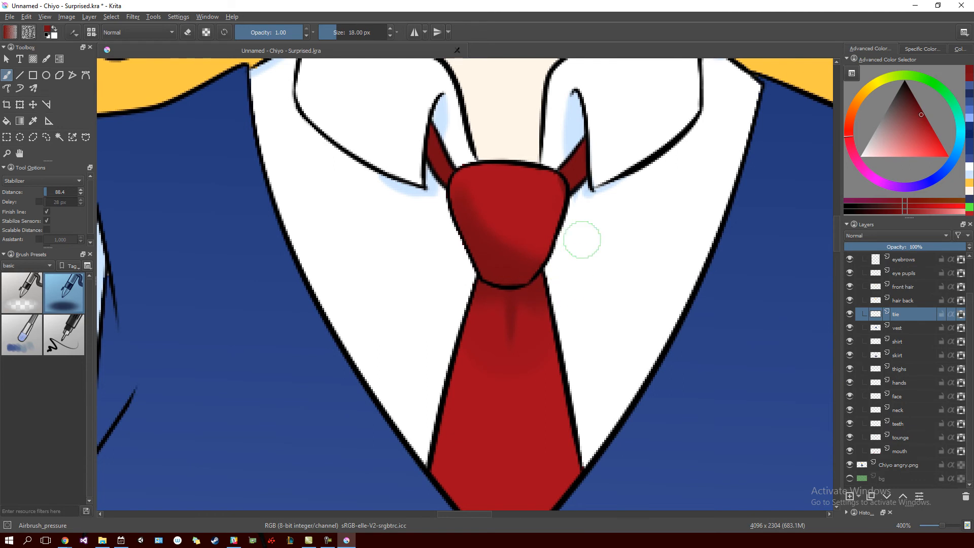
# Sample the tie's brighter red and soften the knot's shadow with the airbrush at 35 px and 0.78 opacity.
pyautogui.keyDown('ctrl'); pyautogui.click(565, 243); pyautogui.keyUp('ctrl')
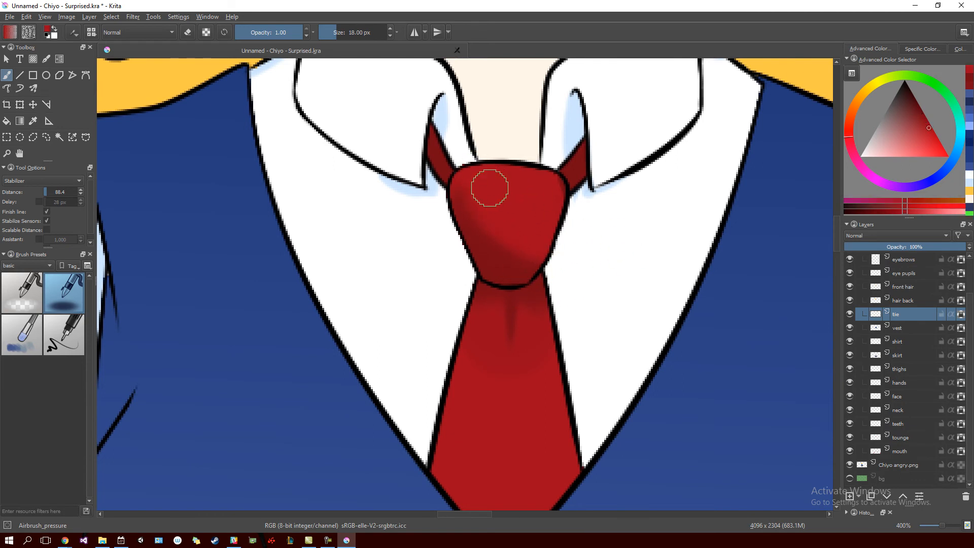
pyautogui.moveTo(603, 227)
pyautogui.mouseDown()
pyautogui.moveTo(550, 294)
pyautogui.moveTo(578, 244)
pyautogui.mouseUp()
pyautogui.keyDown('ctrl'); pyautogui.click(514, 257); pyautogui.keyUp('ctrl')
pyautogui.press(']')
pyautogui.press(']')
pyautogui.press(']')
pyautogui.moveTo(278, 36); pyautogui.dragTo(288, 36)
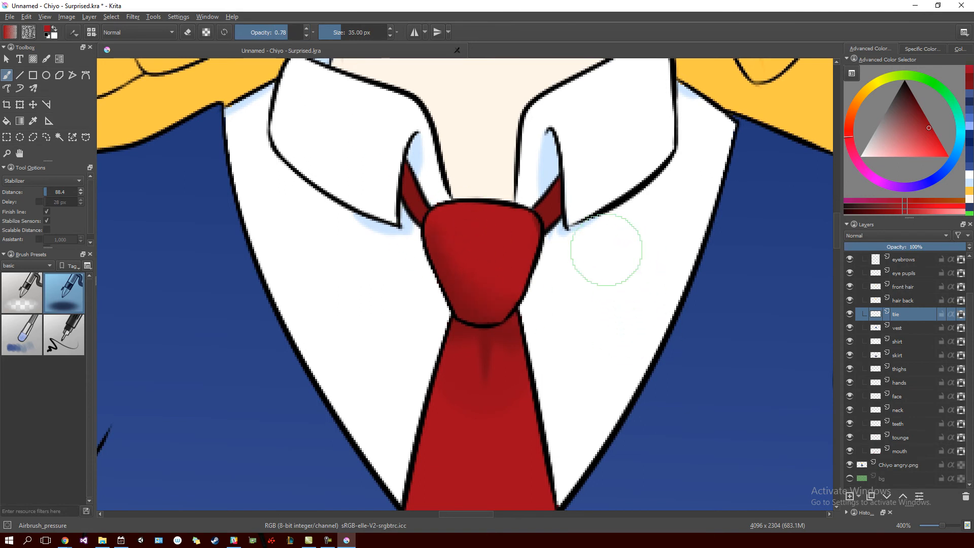
pyautogui.moveTo(646, 261); pyautogui.dragTo(639, 291)
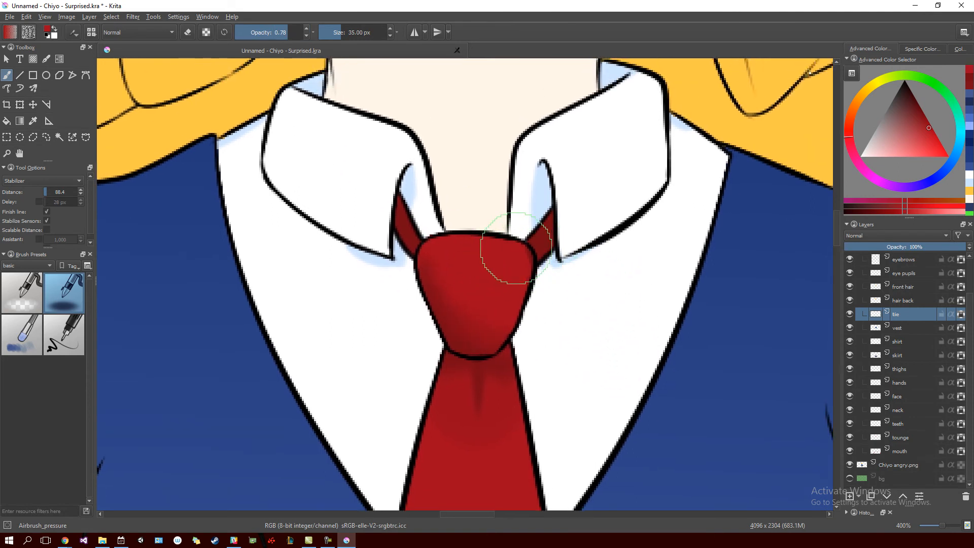
# Touch up the right edge of the tie's knot in the sampled red with the Ink_gpen_25 brush.
pyautogui.press('+')
pyautogui.press('+')
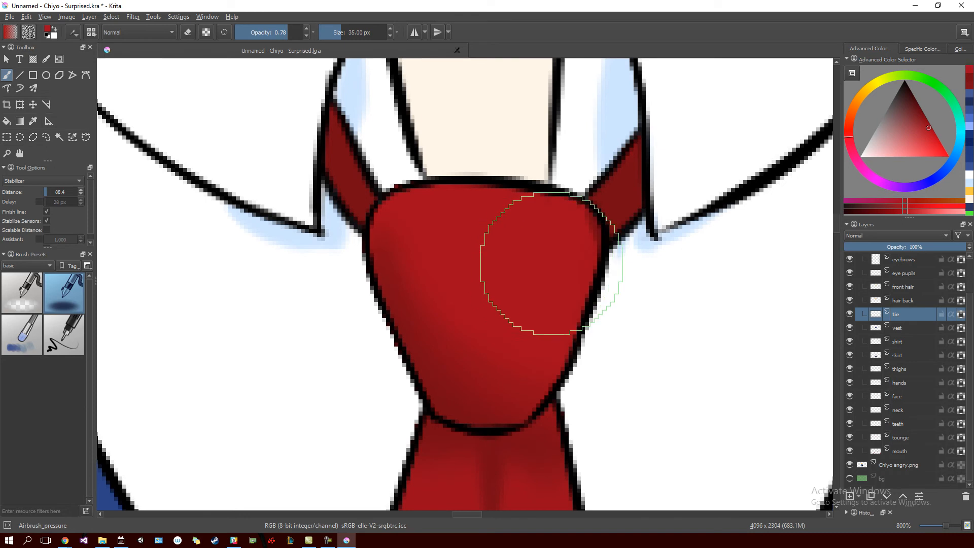
pyautogui.click(64, 334)
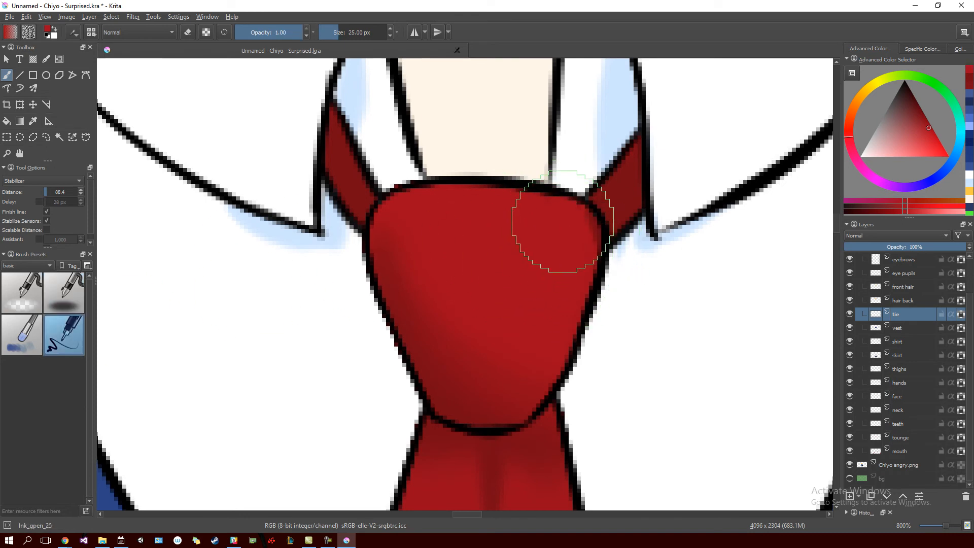
pyautogui.moveTo(573, 218)
pyautogui.mouseDown()
pyautogui.moveTo(526, 365)
pyautogui.moveTo(513, 374)
pyautogui.moveTo(559, 336)
pyautogui.moveTo(609, 232)
pyautogui.moveTo(604, 380)
pyautogui.moveTo(624, 223)
pyautogui.moveTo(582, 477)
pyautogui.mouseUp()
pyautogui.scroll(-10, 525, 300)
# Sample the orange from the reference's ponytail and make the front hair layer active.
pyautogui.moveTo(599, 252); pyautogui.dragTo(637, 448)
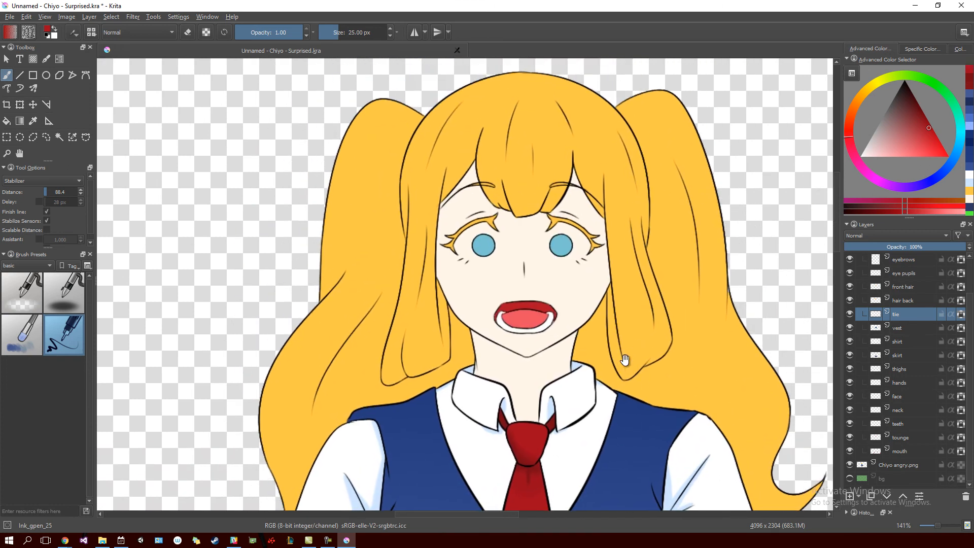
pyautogui.moveTo(569, 421); pyautogui.dragTo(568, 380)
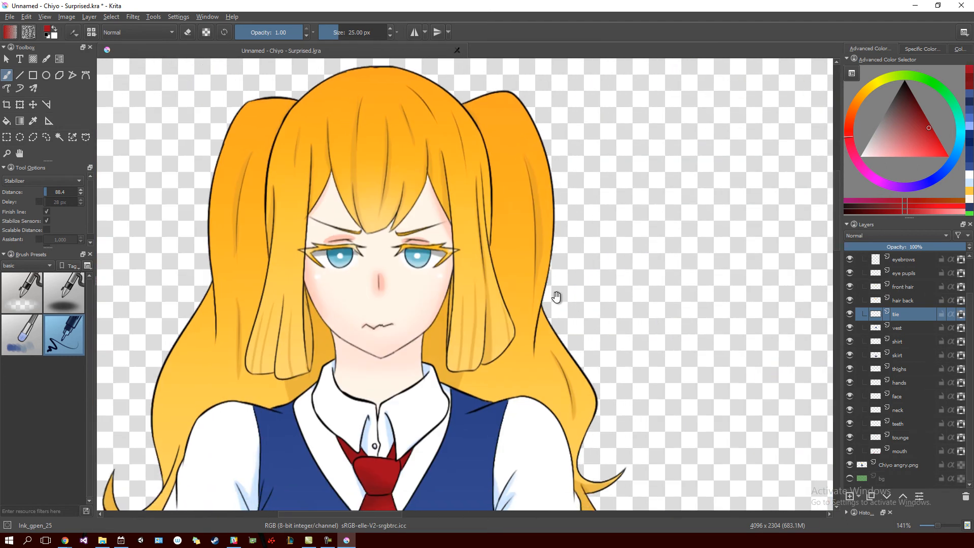
pyautogui.press('ctrl')
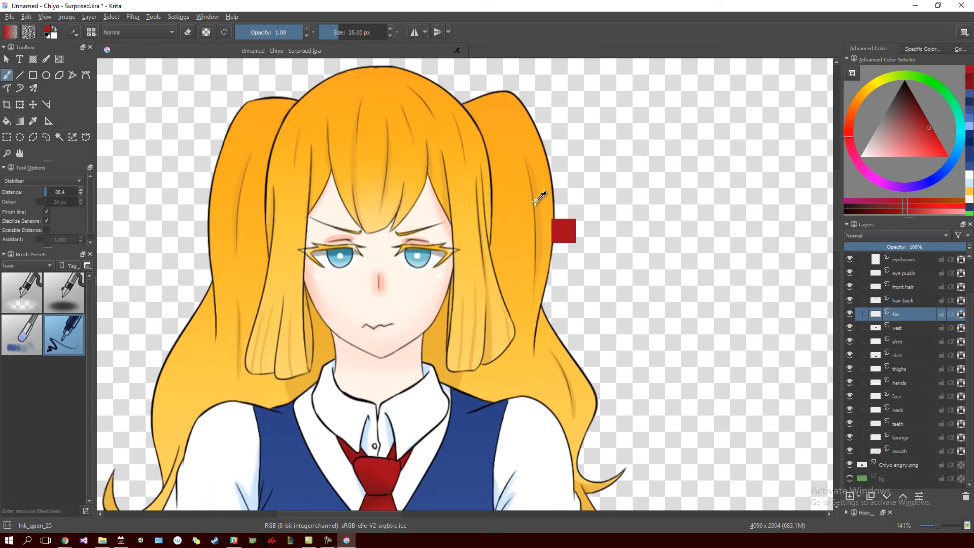
pyautogui.keyDown('ctrl'); pyautogui.click(539, 203); pyautogui.keyUp('ctrl')
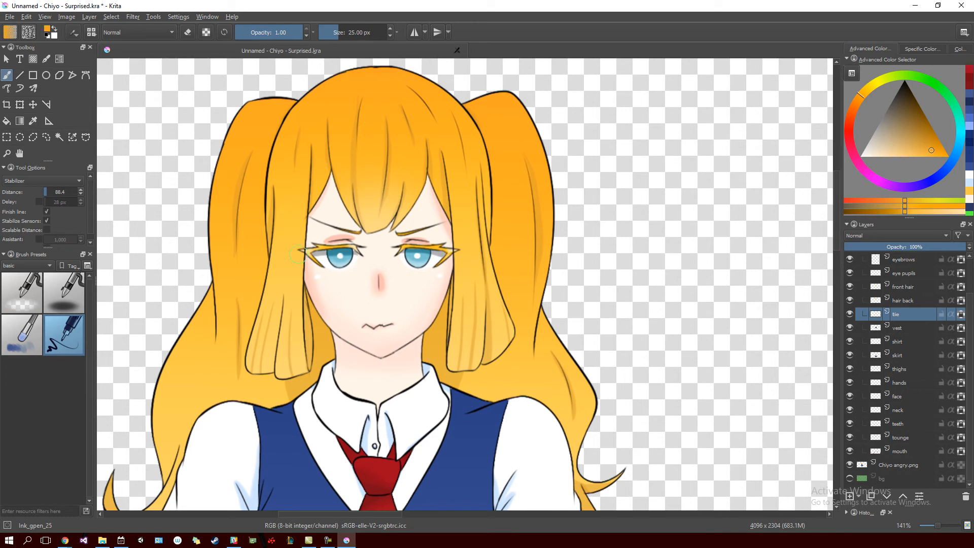
pyautogui.moveTo(674, 331)
pyautogui.mouseDown()
pyautogui.moveTo(570, 308)
pyautogui.moveTo(418, 329)
pyautogui.mouseUp()
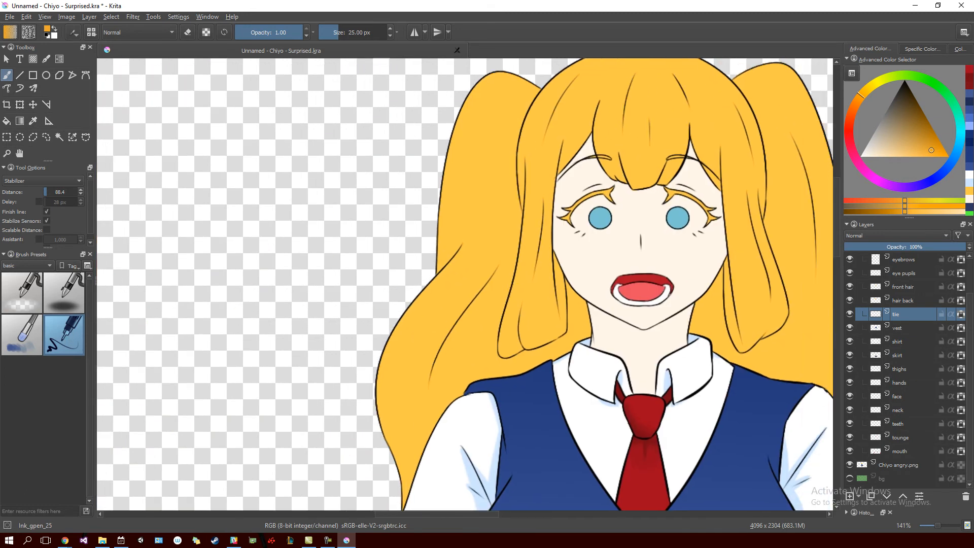
pyautogui.moveTo(677, 298); pyautogui.dragTo(614, 288)
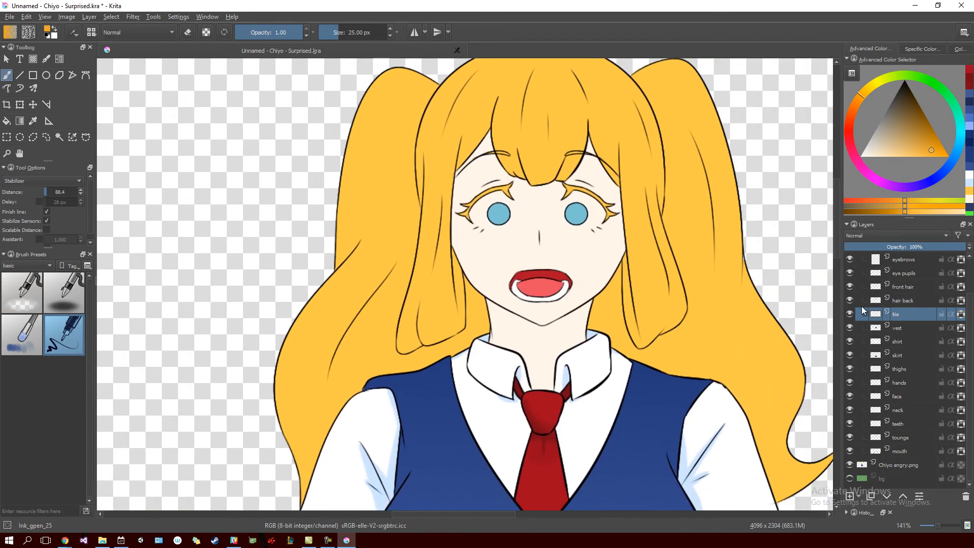
pyautogui.click(906, 300)
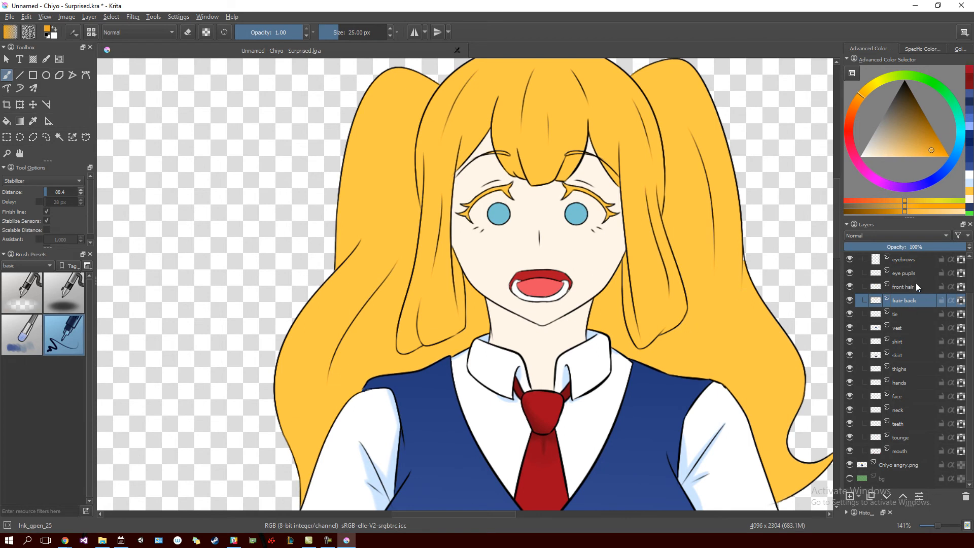
pyautogui.click(916, 287)
# Set the brush opacity to 0.68 and paint an orange shadow along the inner strand line of the left side lock.
pyautogui.press('+')
pyautogui.press('+')
pyautogui.press('+')
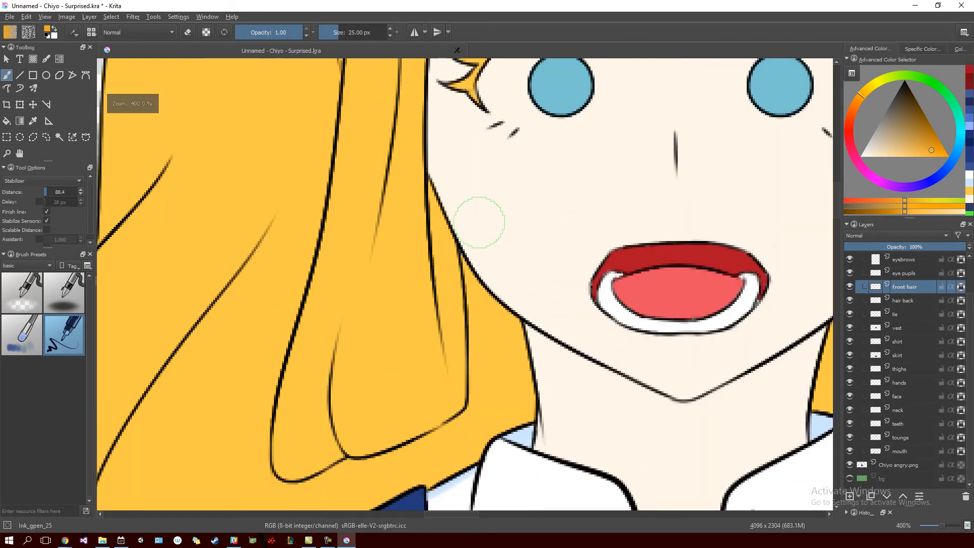
pyautogui.click(282, 33)
pyautogui.moveTo(441, 195)
pyautogui.mouseDown()
pyautogui.moveTo(459, 355)
pyautogui.moveTo(466, 263)
pyautogui.mouseUp()
pyautogui.press('ctrl')
pyautogui.hotkey('ctrl', 'z')
pyautogui.moveTo(441, 196); pyautogui.dragTo(461, 406)
pyautogui.hotkey('ctrl', 'z')
pyautogui.moveTo(436, 198); pyautogui.dragTo(465, 401)
# Paint orange shadows along the remaining strand lines in the lower part of the left side lock.
pyautogui.moveTo(340, 322); pyautogui.dragTo(370, 454)
pyautogui.hotkey('ctrl', 'z')
pyautogui.moveTo(346, 320); pyautogui.dragTo(385, 478)
pyautogui.moveTo(361, 269); pyautogui.dragTo(378, 391)
pyautogui.moveTo(396, 185); pyautogui.dragTo(360, 421)
pyautogui.moveTo(435, 353)
pyautogui.mouseDown()
pyautogui.moveTo(554, 147)
pyautogui.moveTo(498, 255)
pyautogui.moveTo(512, 291)
pyautogui.moveTo(507, 404)
pyautogui.mouseUp()
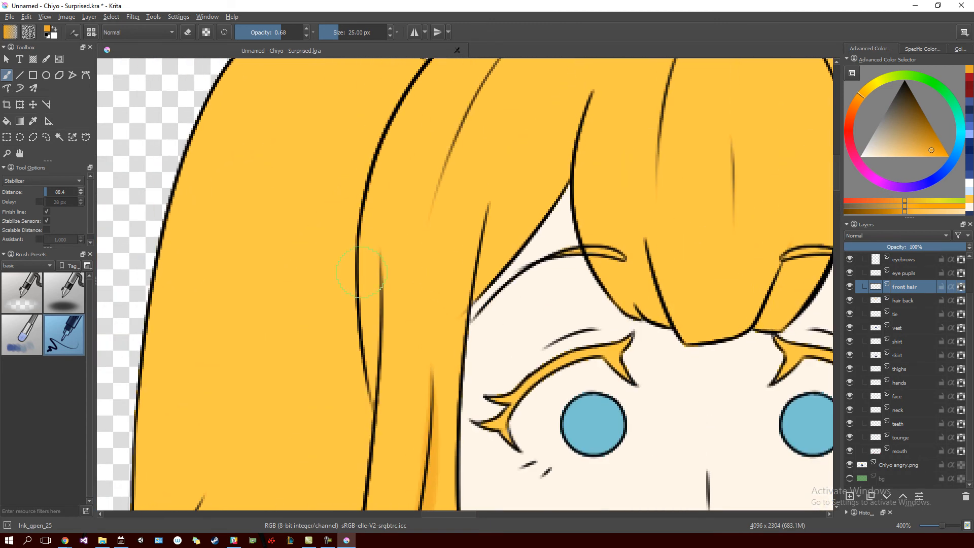
# Paint orange shadows on the left side lock's upper part, beside its outer strand line and the strand near the face.
pyautogui.moveTo(375, 282); pyautogui.dragTo(378, 434)
pyautogui.hotkey('ctrl', 'z')
pyautogui.moveTo(373, 298); pyautogui.dragTo(375, 406)
pyautogui.moveTo(448, 293)
pyautogui.mouseDown()
pyautogui.moveTo(398, 363)
pyautogui.moveTo(422, 381)
pyautogui.mouseUp()
pyautogui.hotkey('ctrl', 'z')
pyautogui.moveTo(437, 286); pyautogui.dragTo(424, 378)
# Paint an orange shadow along the upper left edge line of the fringe.
pyautogui.moveTo(526, 319); pyautogui.dragTo(477, 361)
pyautogui.moveTo(488, 228)
pyautogui.mouseDown()
pyautogui.moveTo(465, 329)
pyautogui.moveTo(468, 366)
pyautogui.mouseUp()
pyautogui.hotkey('ctrl', 'z')
pyautogui.moveTo(491, 227); pyautogui.dragTo(469, 307)
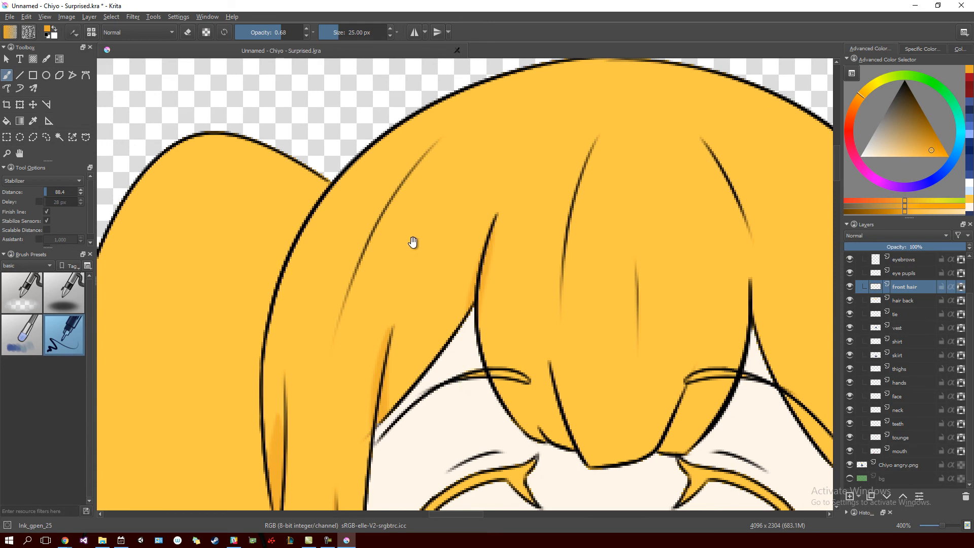
# Paint a long curved orange shadow along the strand line on the left side of the crown.
pyautogui.hotkey('ctrl', 'z')
pyautogui.moveTo(335, 310); pyautogui.dragTo(388, 205)
pyautogui.hotkey('ctrl', 'z')
pyautogui.moveTo(432, 146)
pyautogui.mouseDown()
pyautogui.moveTo(343, 302)
pyautogui.moveTo(333, 342)
pyautogui.mouseUp()
pyautogui.hotkey('ctrl', 'z')
pyautogui.moveTo(431, 143); pyautogui.dragTo(338, 324)
pyautogui.moveTo(566, 276); pyautogui.dragTo(450, 303)
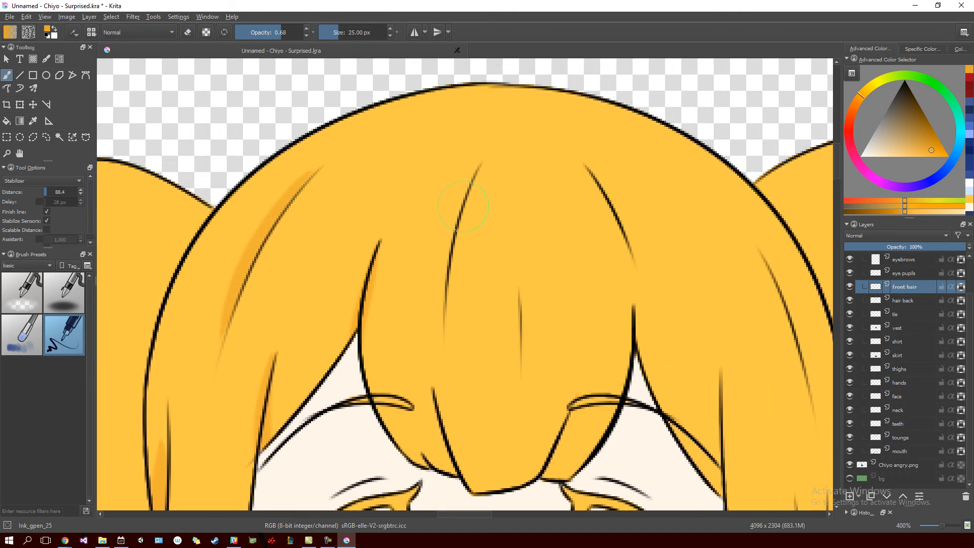
# Paint orange shadows beside the crown's central strand line and the fringe's lower left strand line.
pyautogui.moveTo(472, 181); pyautogui.dragTo(450, 358)
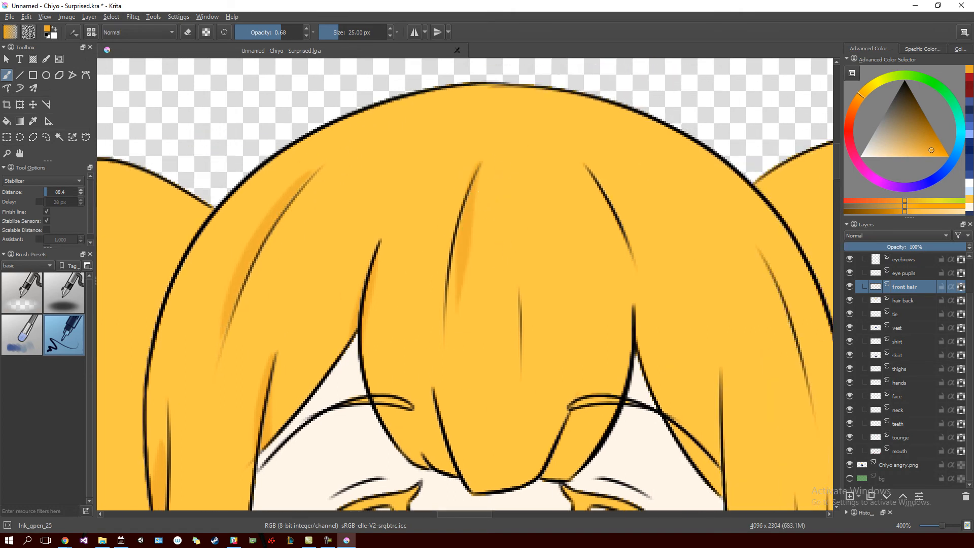
pyautogui.hotkey('ctrl', 'z')
pyautogui.moveTo(478, 168)
pyautogui.mouseDown()
pyautogui.moveTo(449, 271)
pyautogui.moveTo(440, 365)
pyautogui.moveTo(440, 237)
pyautogui.moveTo(477, 355)
pyautogui.mouseUp()
pyautogui.hotkey('ctrl', 'z')
pyautogui.moveTo(433, 242); pyautogui.dragTo(474, 345)
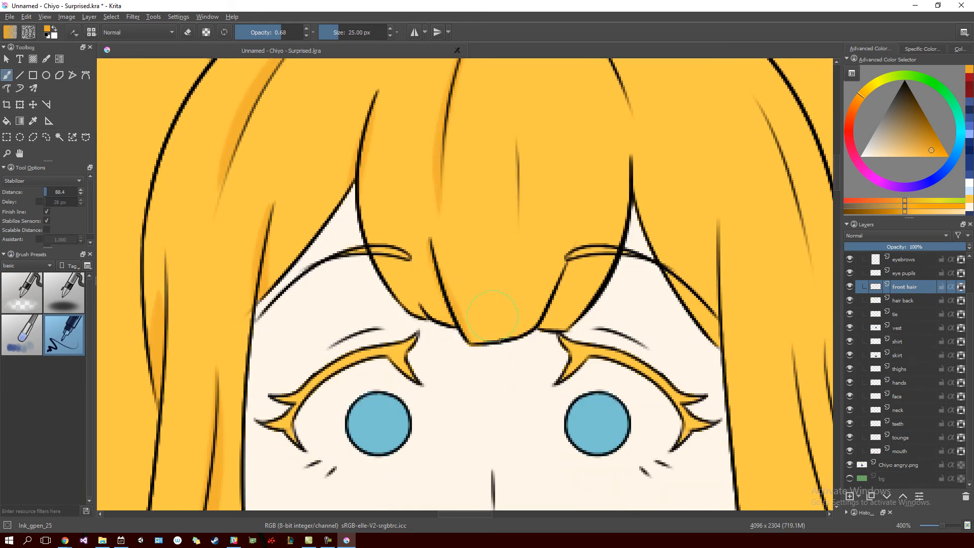
# Paint orange shadows around the fringe's short middle strand line and above its right tip.
pyautogui.moveTo(495, 243); pyautogui.dragTo(480, 300)
pyautogui.moveTo(507, 184); pyautogui.dragTo(503, 308)
pyautogui.hotkey('ctrl', 'z')
pyautogui.moveTo(507, 185); pyautogui.dragTo(503, 310)
pyautogui.moveTo(571, 249)
pyautogui.mouseDown()
pyautogui.moveTo(512, 240)
pyautogui.moveTo(471, 368)
pyautogui.mouseUp()
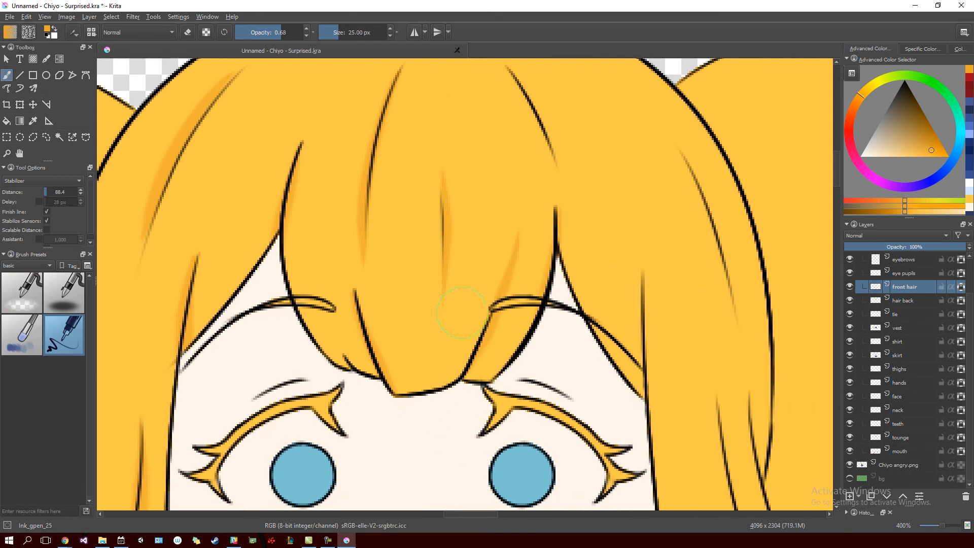
# Repaint the orange shadow that curves down to the fringe's lower right strand line.
pyautogui.moveTo(527, 195); pyautogui.dragTo(425, 413)
pyautogui.hotkey('ctrl', 'z')
pyautogui.hotkey('ctrl', 'z')
pyautogui.moveTo(507, 221)
pyautogui.mouseDown()
pyautogui.moveTo(487, 340)
pyautogui.moveTo(429, 446)
pyautogui.mouseUp()
# Paint a long curved orange shadow along the strand line on the right side of the crown.
pyautogui.moveTo(529, 110); pyautogui.dragTo(475, 221)
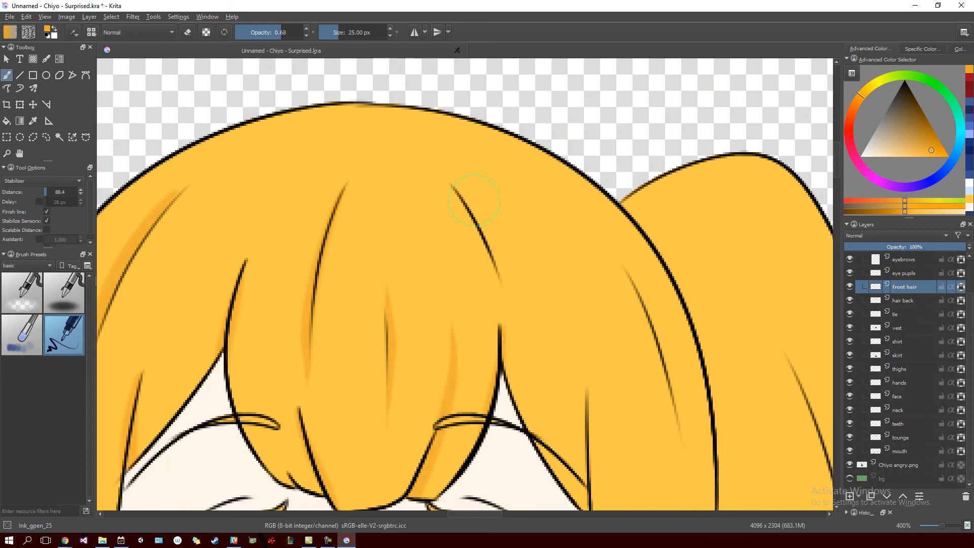
pyautogui.moveTo(454, 178); pyautogui.dragTo(510, 365)
pyautogui.hotkey('ctrl', 'z')
pyautogui.moveTo(459, 192); pyautogui.dragTo(512, 386)
# Paint a thin orange shadow along the outer strand line on the right side of the front hair, redoing the stroke until it follows the line.
pyautogui.moveTo(506, 301); pyautogui.dragTo(487, 208)
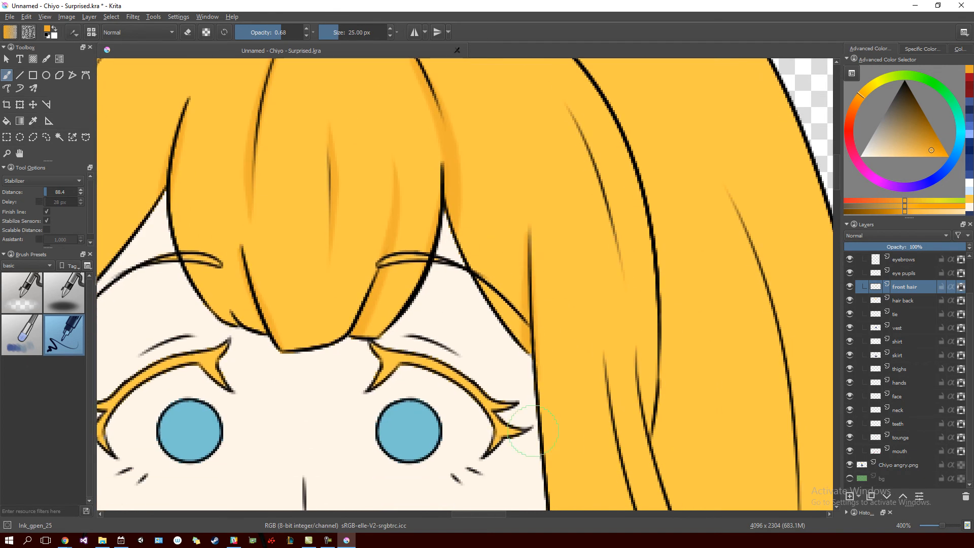
pyautogui.moveTo(557, 350); pyautogui.dragTo(510, 271)
pyautogui.moveTo(532, 151); pyautogui.dragTo(502, 273)
pyautogui.moveTo(483, 149); pyautogui.dragTo(539, 324)
pyautogui.hotkey('ctrl', 'z')
pyautogui.moveTo(490, 151); pyautogui.dragTo(551, 335)
pyautogui.hotkey('ctrl', 'z')
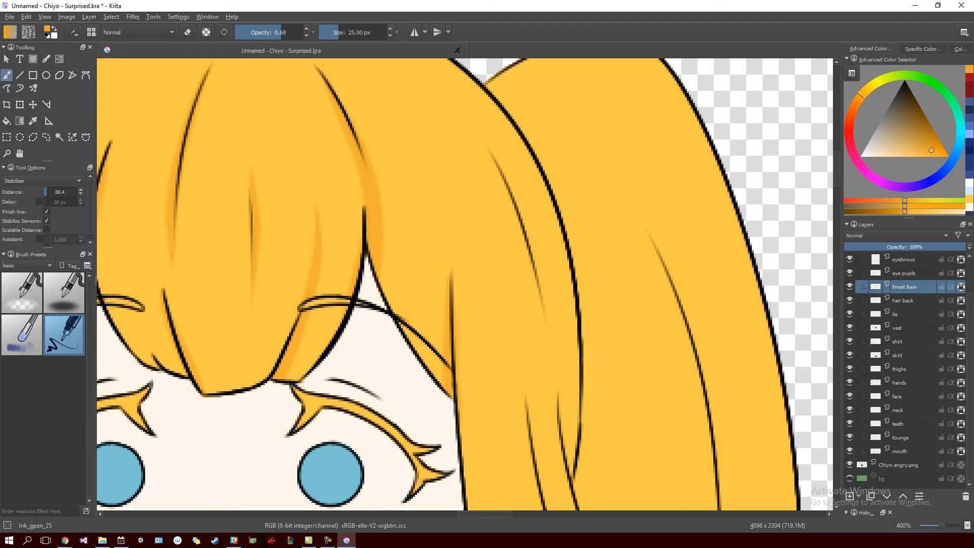
pyautogui.moveTo(490, 152); pyautogui.dragTo(552, 356)
pyautogui.hotkey('ctrl', 'z')
pyautogui.moveTo(490, 152); pyautogui.dragTo(542, 337)
pyautogui.hotkey('ctrl', 'z')
pyautogui.moveTo(490, 152); pyautogui.dragTo(541, 304)
pyautogui.moveTo(532, 390); pyautogui.dragTo(527, 204)
pyautogui.moveTo(536, 162); pyautogui.dragTo(554, 345)
pyautogui.moveTo(503, 140); pyautogui.dragTo(547, 287)
pyautogui.hotkey('ctrl', 'z')
pyautogui.moveTo(507, 132); pyautogui.dragTo(555, 320)
pyautogui.hotkey('ctrl', 'z')
pyautogui.moveTo(505, 135); pyautogui.dragTo(555, 320)
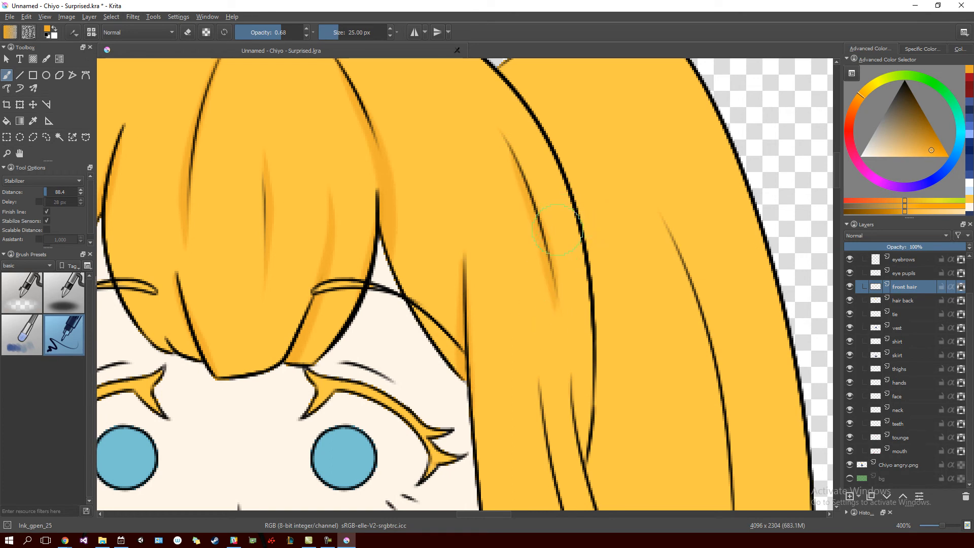
# Shade the narrow inner fold of the right side lock beside the jaw with orange down to its tip.
pyautogui.moveTo(525, 308)
pyautogui.mouseDown()
pyautogui.moveTo(516, 235)
pyautogui.moveTo(519, 259)
pyautogui.moveTo(524, 222)
pyautogui.mouseUp()
pyautogui.moveTo(463, 251); pyautogui.dragTo(503, 437)
pyautogui.moveTo(463, 296); pyautogui.dragTo(492, 479)
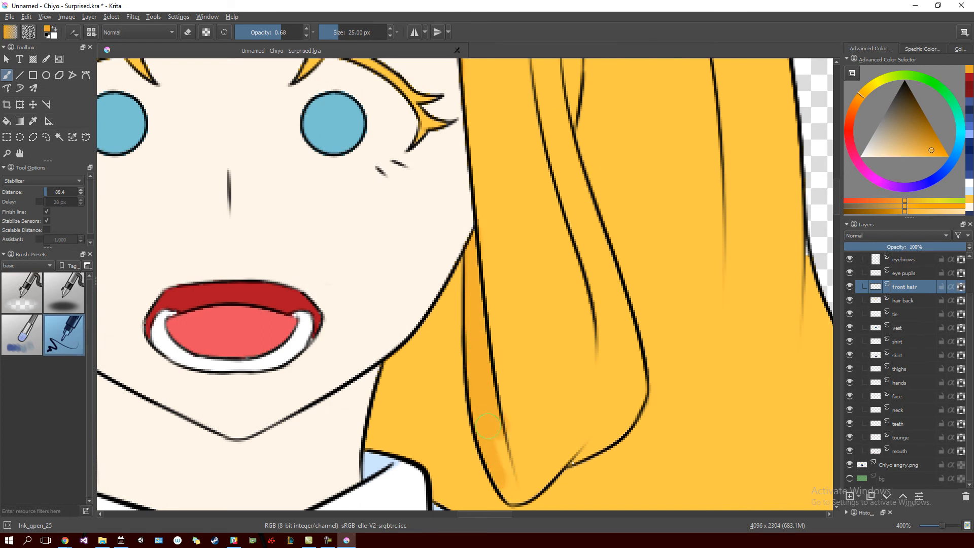
pyautogui.moveTo(480, 380); pyautogui.dragTo(511, 283)
pyautogui.moveTo(507, 395); pyautogui.dragTo(508, 396)
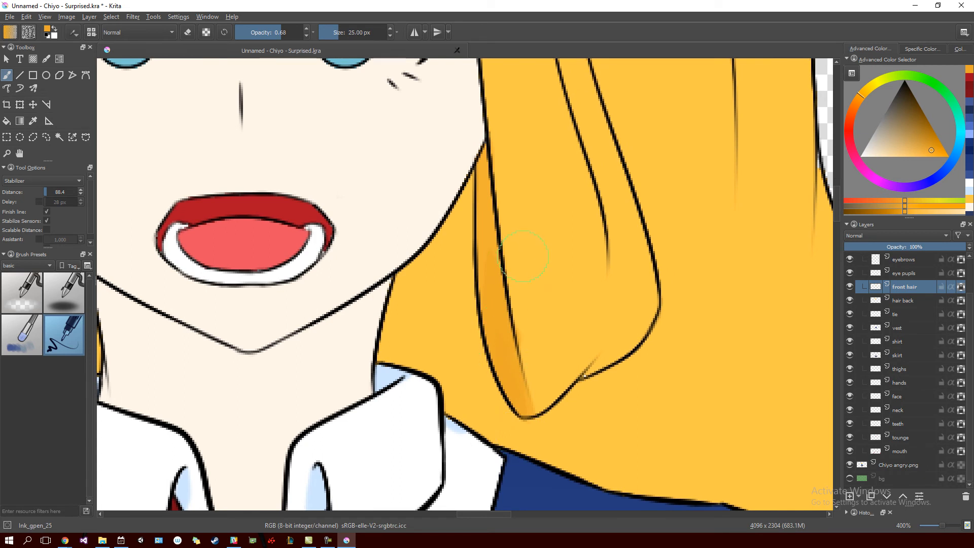
# Paint a long orange shadow along the curved strand line inside the right side lock, redoing the stroke until it follows the line.
pyautogui.scroll(4, 522, 256)
pyautogui.moveTo(526, 179); pyautogui.dragTo(590, 426)
pyautogui.hotkey('ctrl', 'z')
pyautogui.moveTo(533, 183); pyautogui.dragTo(586, 452)
pyautogui.hotkey('ctrl', 'z')
pyautogui.moveTo(525, 177); pyautogui.dragTo(589, 487)
pyautogui.hotkey('ctrl', 'z')
pyautogui.moveTo(526, 174); pyautogui.dragTo(583, 487)
pyautogui.hotkey('ctrl', 'z')
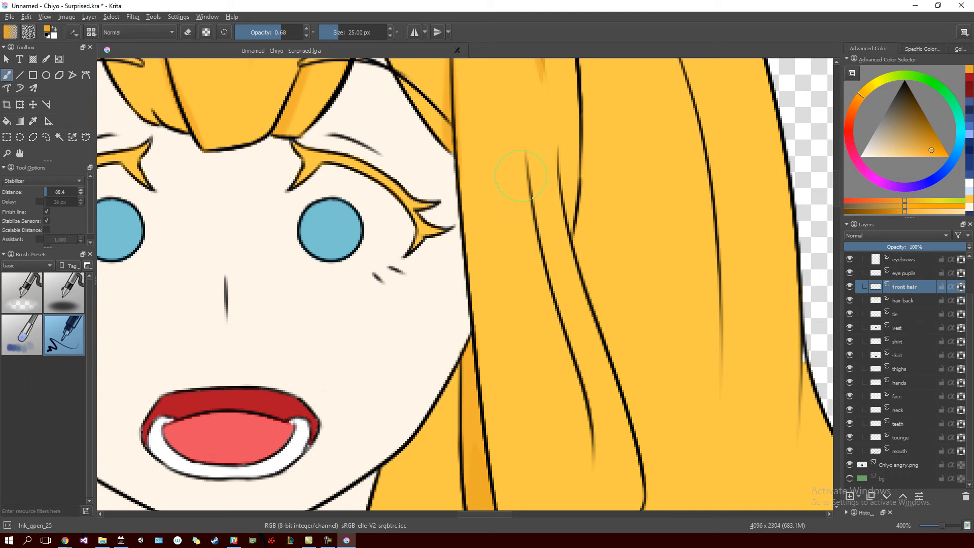
pyautogui.moveTo(528, 172); pyautogui.dragTo(592, 450)
# Sample the base hair yellow and cover the light gap where the outlines meet at the right side lock's lower end.
pyautogui.moveTo(604, 407); pyautogui.dragTo(601, 246)
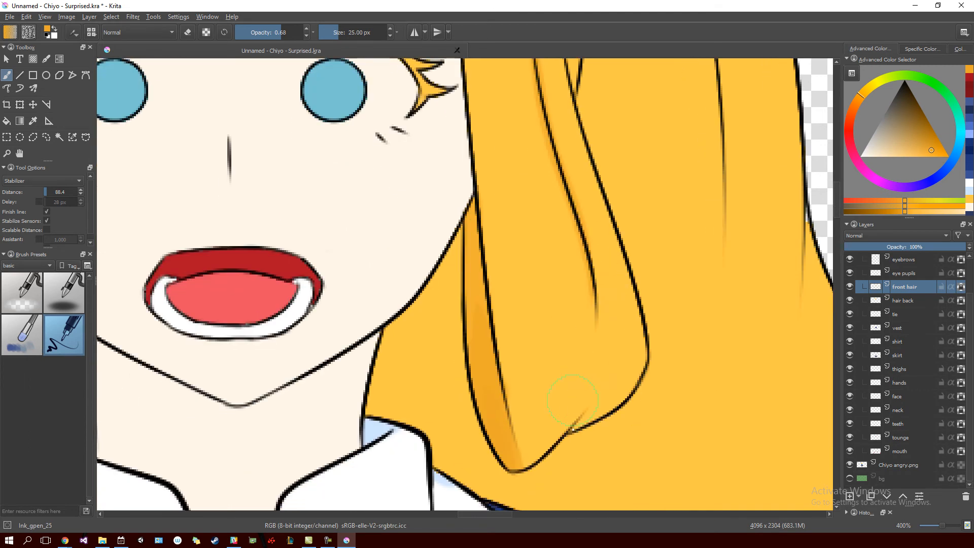
pyautogui.scroll(3, 572, 430)
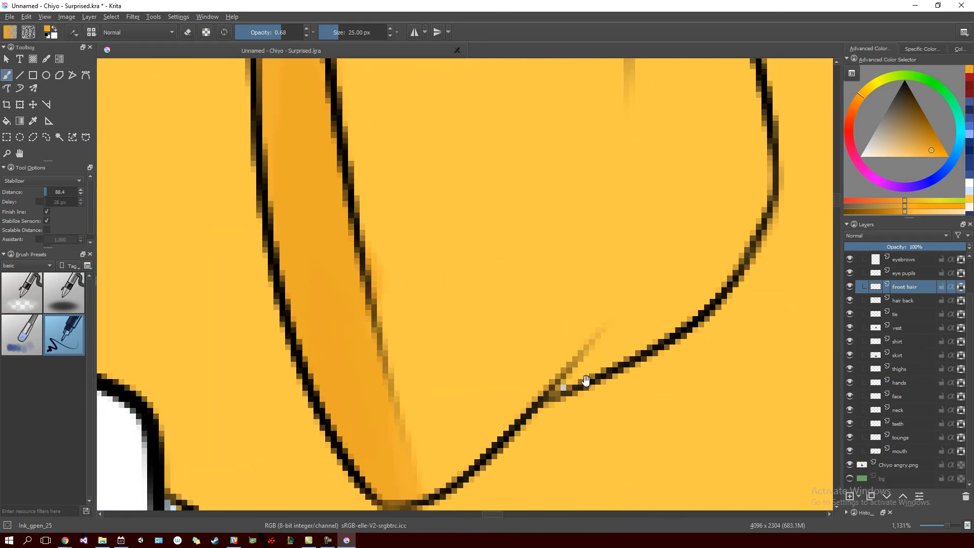
pyautogui.keyDown('ctrl'); pyautogui.click(624, 257); pyautogui.keyUp('ctrl')
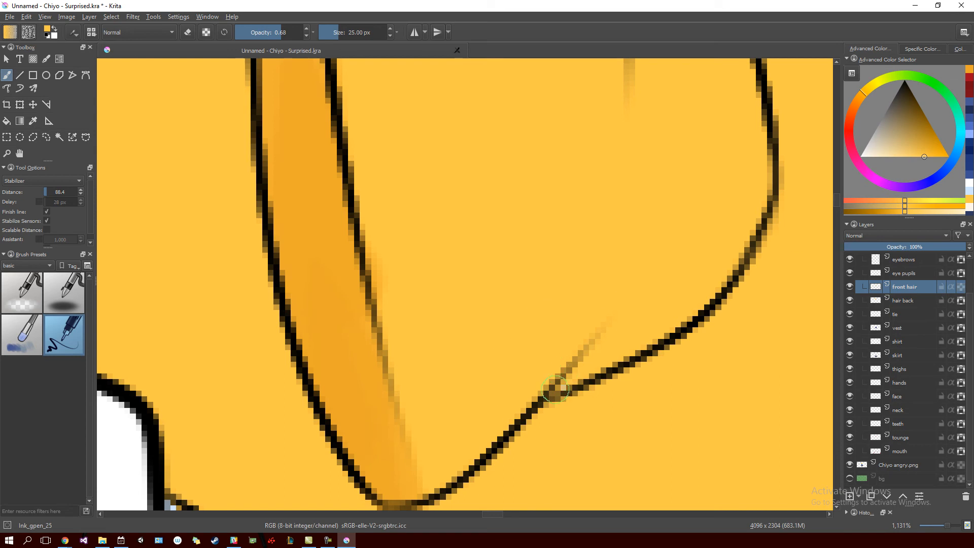
pyautogui.moveTo(561, 387); pyautogui.dragTo(564, 381)
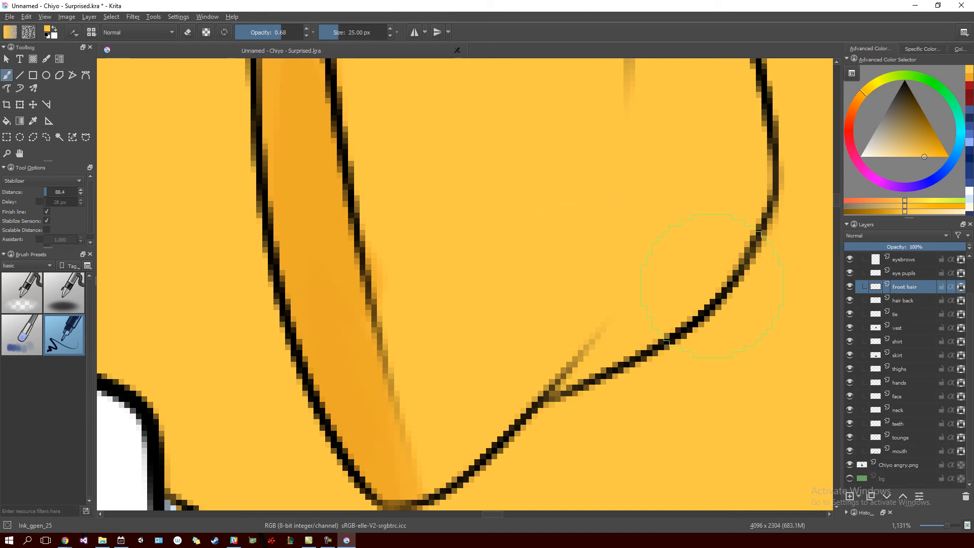
# Sample the orange shadow colour and paint a small shadow between the right side lock's short strand line and the outer front hair outline.
pyautogui.scroll(-5, 539, 269)
pyautogui.moveTo(528, 234); pyautogui.dragTo(548, 336)
pyautogui.keyDown('ctrl'); pyautogui.click(424, 336); pyautogui.keyUp('ctrl')
pyautogui.moveTo(486, 285); pyautogui.dragTo(483, 339)
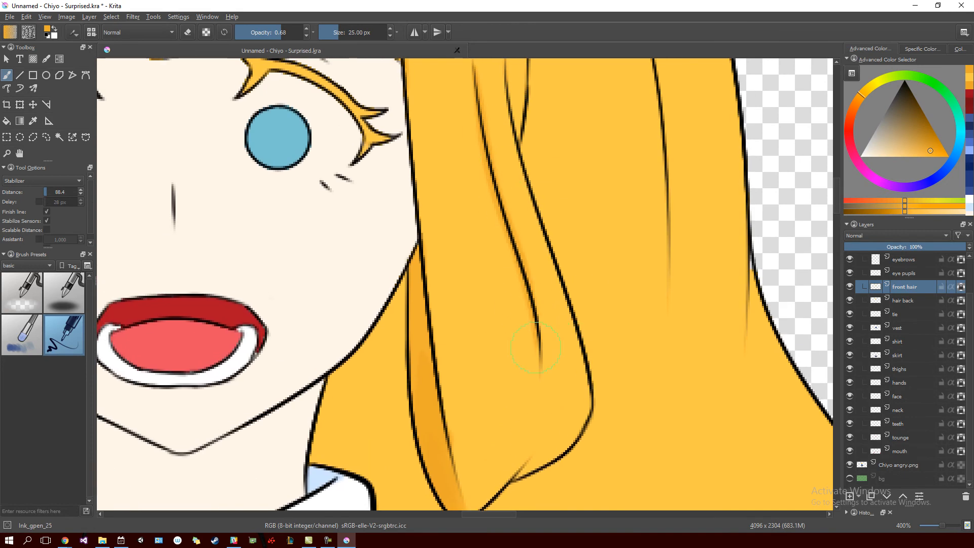
pyautogui.moveTo(581, 247); pyautogui.dragTo(578, 397)
pyautogui.moveTo(539, 329); pyautogui.dragTo(535, 367)
pyautogui.hotkey('ctrl', 'z')
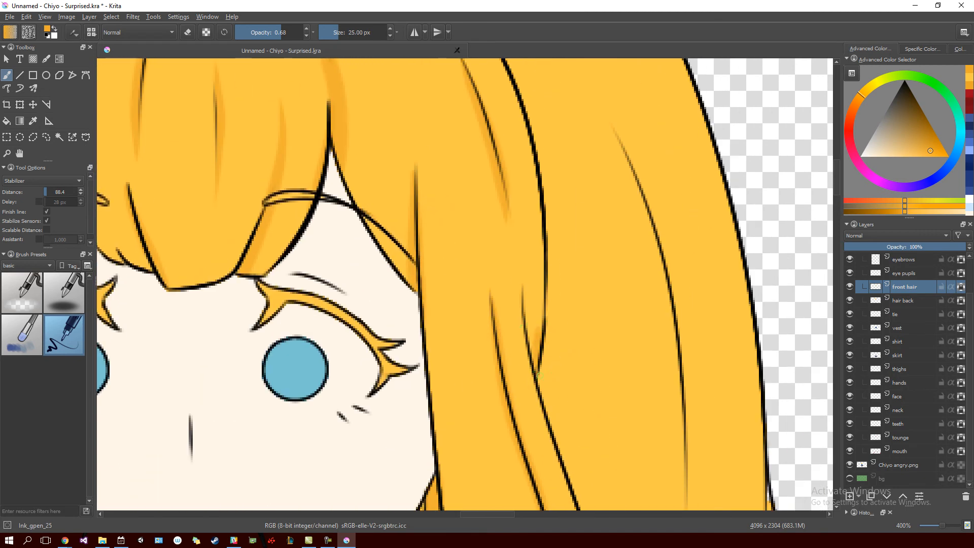
pyautogui.moveTo(534, 366); pyautogui.dragTo(548, 283)
pyautogui.moveTo(530, 317); pyautogui.dragTo(537, 361)
# Select the hair back layer and paint small orange shadows where both ponytails meet the head.
pyautogui.moveTo(579, 246)
pyautogui.mouseDown()
pyautogui.moveTo(564, 342)
pyautogui.moveTo(580, 283)
pyautogui.moveTo(599, 284)
pyautogui.moveTo(596, 223)
pyautogui.moveTo(524, 225)
pyautogui.moveTo(565, 312)
pyautogui.mouseUp()
pyautogui.click(901, 302)
pyautogui.hotkey('ctrl', 'z')
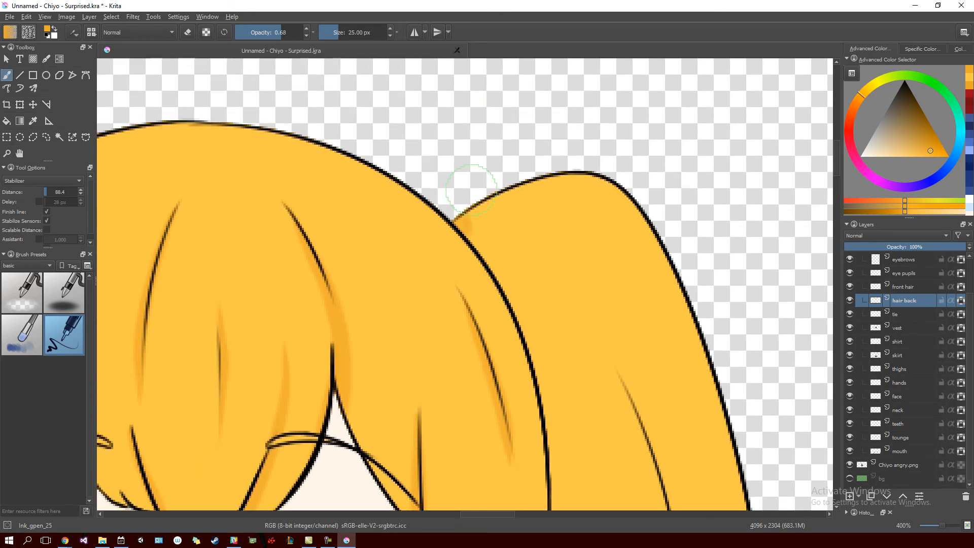
pyautogui.moveTo(504, 264); pyautogui.dragTo(569, 247)
pyautogui.press('m')
pyautogui.moveTo(392, 217); pyautogui.dragTo(399, 209)
pyautogui.hotkey('ctrl', 'z')
pyautogui.scroll(-10, 445, 135)
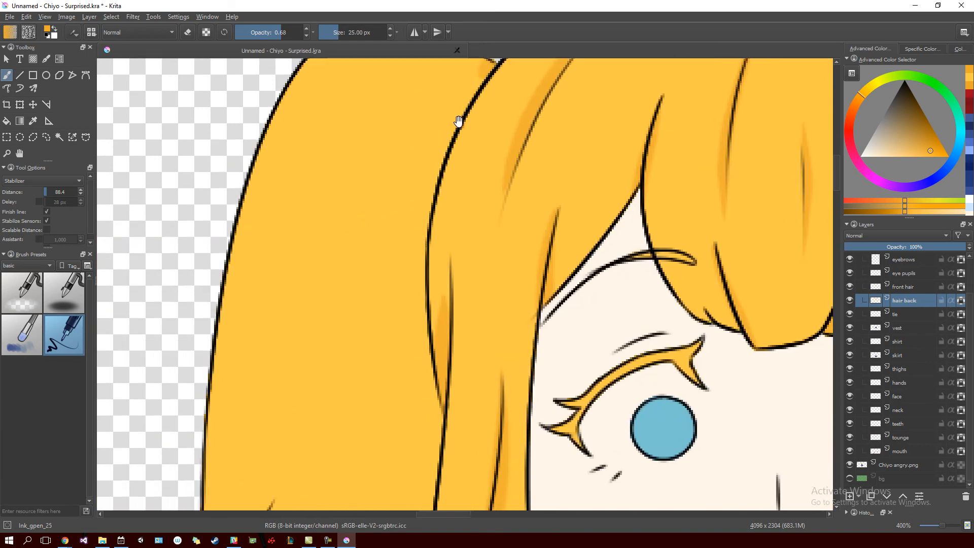
# Paint an orange shadow along the line that curves inward from the left ponytail's outer edge.
pyautogui.moveTo(485, 250); pyautogui.dragTo(427, 323)
pyautogui.hotkey('ctrl', 'z')
pyautogui.moveTo(483, 266); pyautogui.dragTo(425, 325)
pyautogui.hotkey('ctrl', 'z')
pyautogui.moveTo(484, 259); pyautogui.dragTo(425, 325)
# Shade the back hair on both sides of the neck with orange, between the side locks and the collar.
pyautogui.moveTo(566, 346)
pyautogui.mouseDown()
pyautogui.moveTo(591, 232)
pyautogui.moveTo(460, 274)
pyautogui.moveTo(576, 300)
pyautogui.moveTo(497, 335)
pyautogui.moveTo(442, 340)
pyautogui.mouseUp()
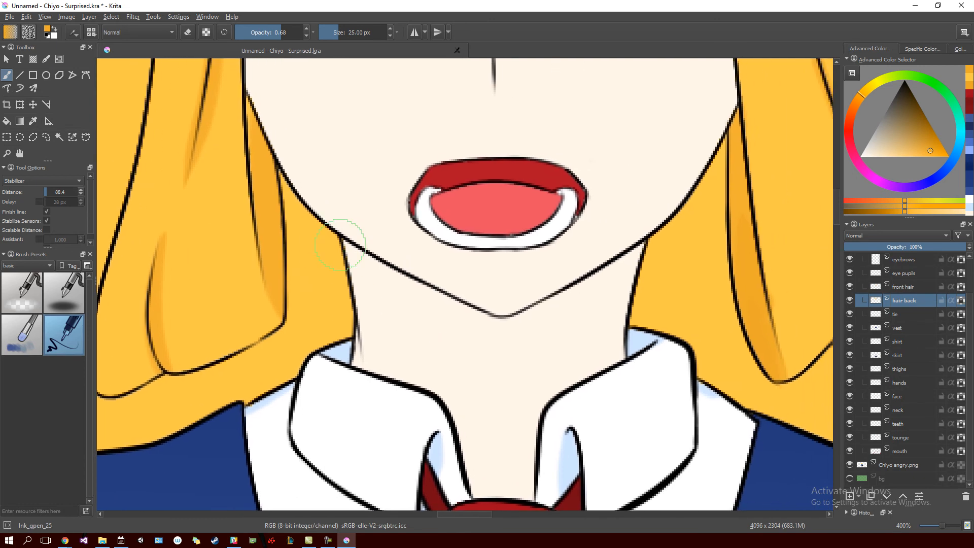
pyautogui.moveTo(313, 192); pyautogui.dragTo(305, 398)
pyautogui.moveTo(307, 355); pyautogui.dragTo(298, 148)
pyautogui.moveTo(315, 218)
pyautogui.mouseDown()
pyautogui.moveTo(335, 350)
pyautogui.moveTo(330, 305)
pyautogui.moveTo(349, 354)
pyautogui.mouseUp()
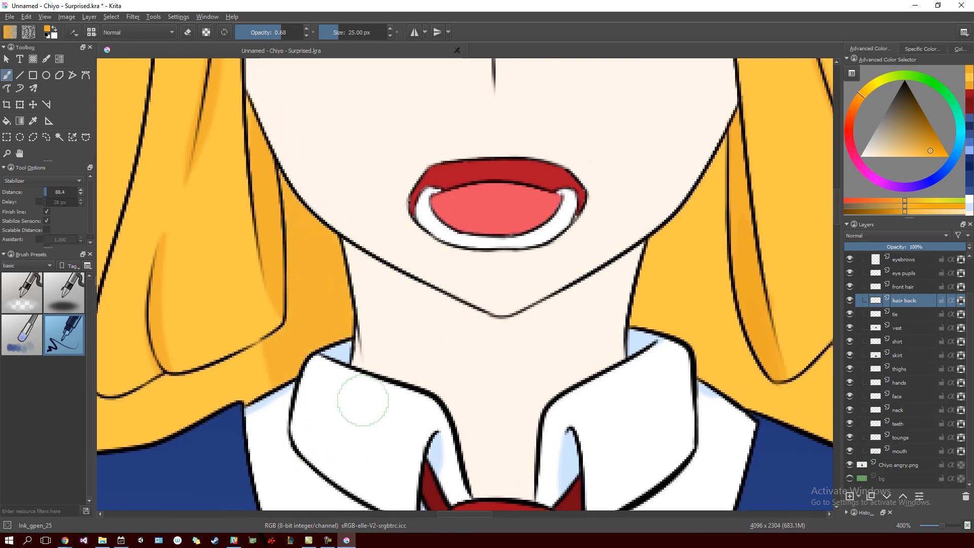
pyautogui.moveTo(667, 219)
pyautogui.mouseDown()
pyautogui.moveTo(602, 398)
pyautogui.moveTo(739, 116)
pyautogui.moveTo(654, 390)
pyautogui.moveTo(690, 375)
pyautogui.moveTo(669, 435)
pyautogui.moveTo(617, 487)
pyautogui.mouseUp()
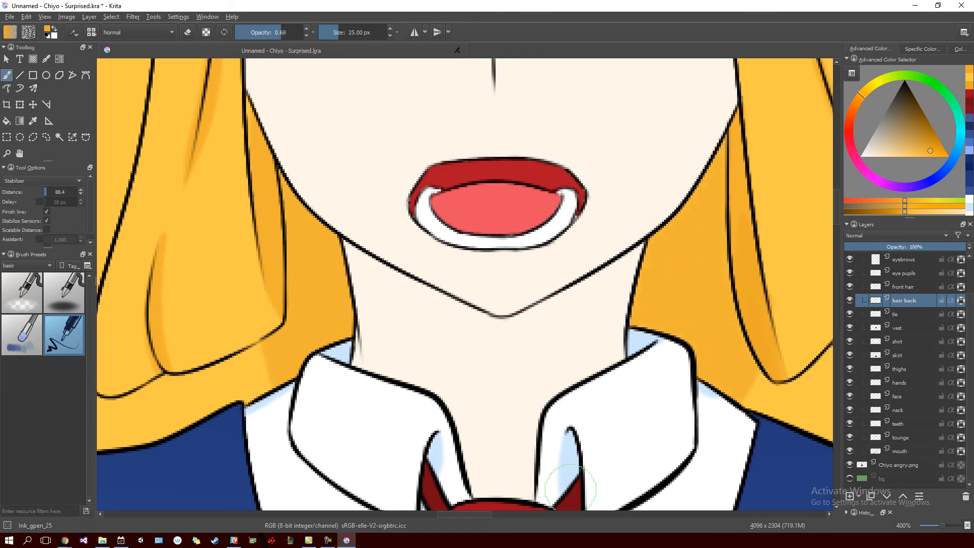
pyautogui.moveTo(532, 363); pyautogui.dragTo(587, 276)
pyautogui.scroll(-4, 582, 294)
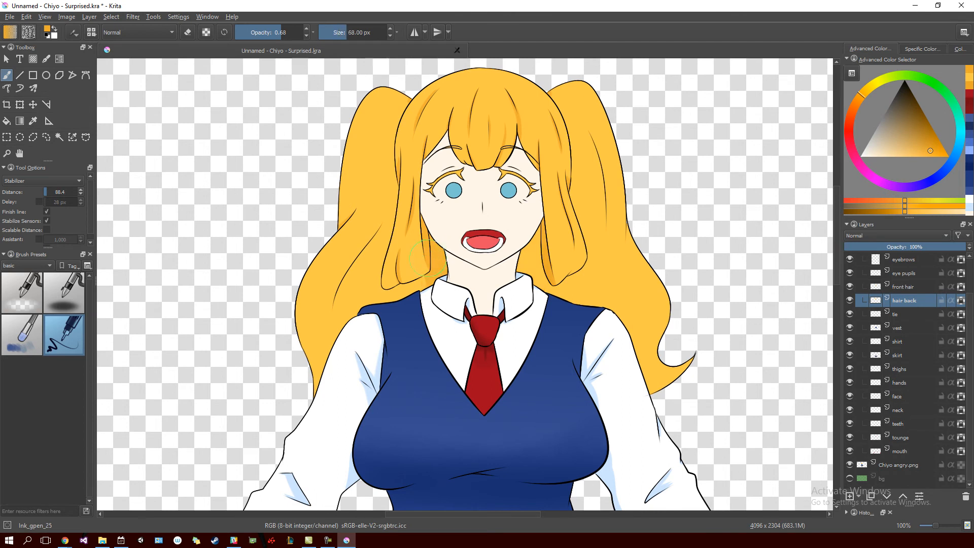
pyautogui.hotkey('ctrl', 'z')
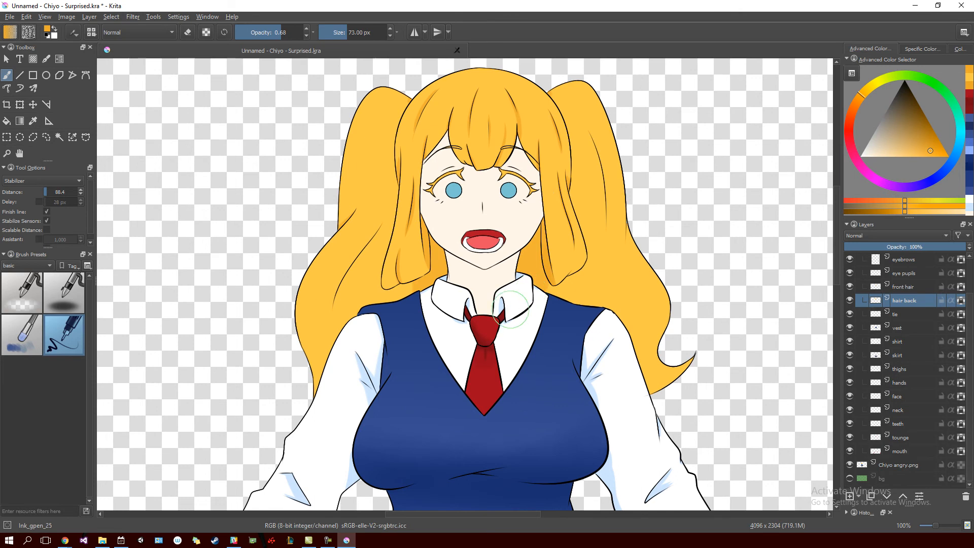
# Reduce the brush size to 30 px and paint an orange shadow along the long strand line in the left ponytail's lower half.
pyautogui.hotkey('ctrl', '+')
pyautogui.hotkey('ctrl', '+')
pyautogui.hotkey('ctrl', '+')
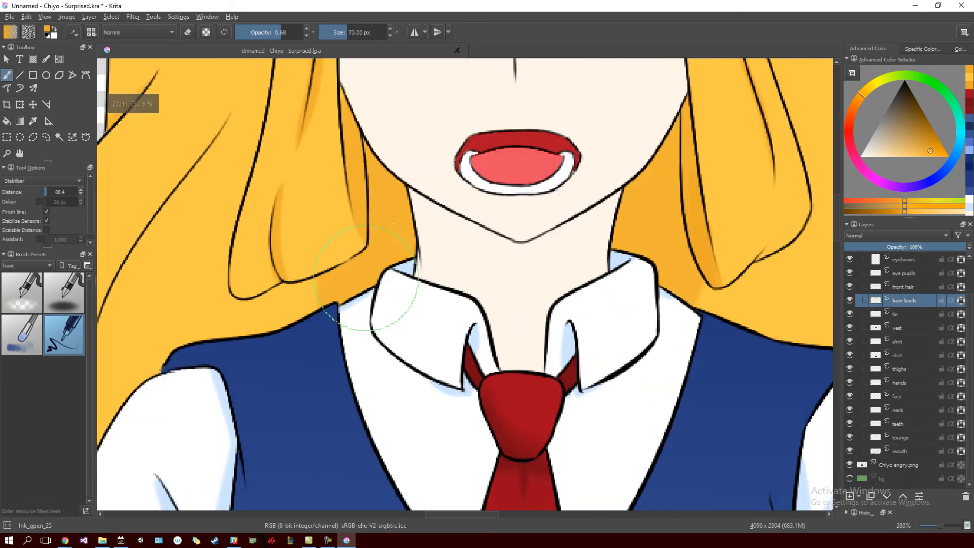
pyautogui.moveTo(355, 296); pyautogui.dragTo(643, 229)
pyautogui.press('[')
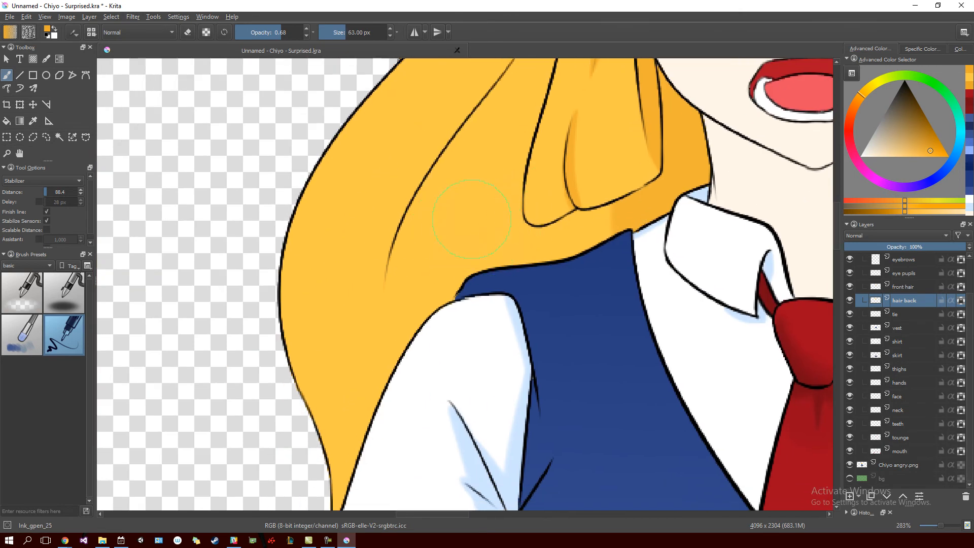
pyautogui.moveTo(446, 142); pyautogui.dragTo(513, 221)
pyautogui.moveTo(587, 129)
pyautogui.mouseDown()
pyautogui.moveTo(536, 185)
pyautogui.moveTo(451, 357)
pyautogui.moveTo(597, 143)
pyautogui.moveTo(519, 229)
pyautogui.moveTo(453, 350)
pyautogui.mouseUp()
pyautogui.hotkey('ctrl', 'z')
pyautogui.hotkey('ctrl', 'z')
pyautogui.hotkey('ctrl', 'z')
pyautogui.moveTo(587, 128)
pyautogui.mouseDown()
pyautogui.moveTo(522, 216)
pyautogui.moveTo(459, 347)
pyautogui.moveTo(537, 192)
pyautogui.moveTo(587, 126)
pyautogui.mouseUp()
pyautogui.hotkey('ctrl', 'z')
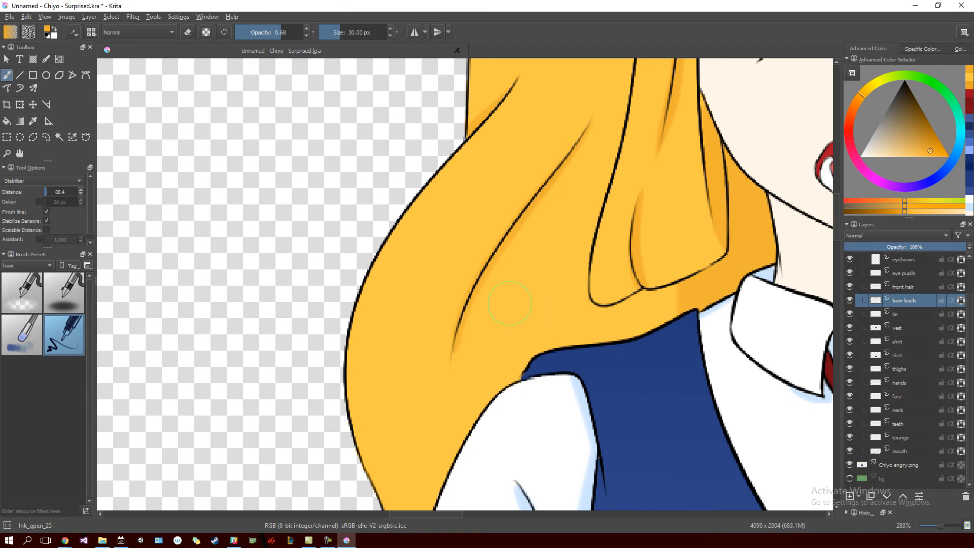
pyautogui.moveTo(477, 347)
pyautogui.mouseDown()
pyautogui.moveTo(463, 315)
pyautogui.moveTo(522, 224)
pyautogui.moveTo(417, 391)
pyautogui.moveTo(410, 350)
pyautogui.moveTo(420, 321)
pyautogui.moveTo(473, 284)
pyautogui.moveTo(496, 448)
pyautogui.moveTo(446, 348)
pyautogui.moveTo(497, 456)
pyautogui.moveTo(475, 370)
pyautogui.moveTo(459, 373)
pyautogui.mouseUp()
# Sample the base hair yellow, set the brush opacity to 1.00 and touch up the right ponytail's outer edge where the short line branches off.
pyautogui.scroll(2, 548, 224)
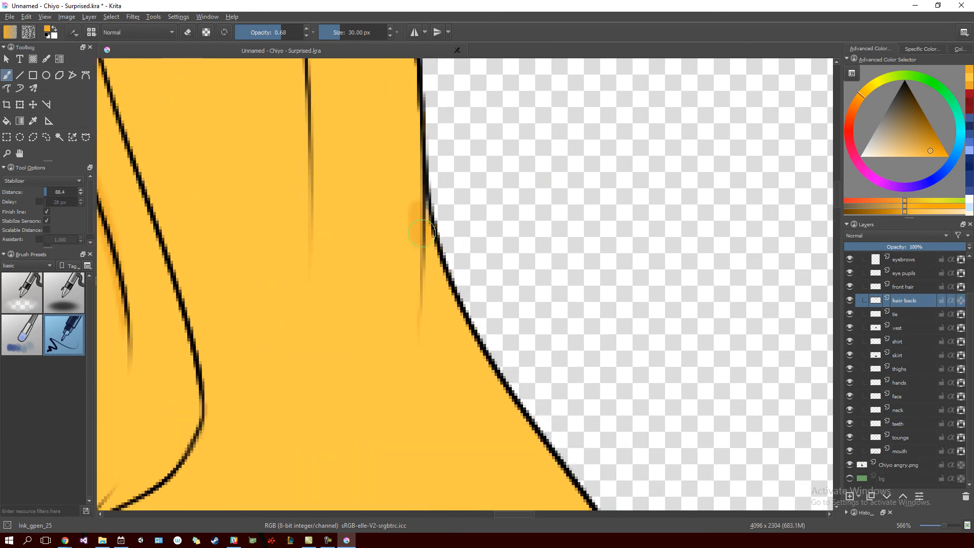
pyautogui.keyDown('ctrl'); pyautogui.click(381, 194); pyautogui.keyUp('ctrl')
pyautogui.moveTo(283, 30); pyautogui.dragTo(305, 33)
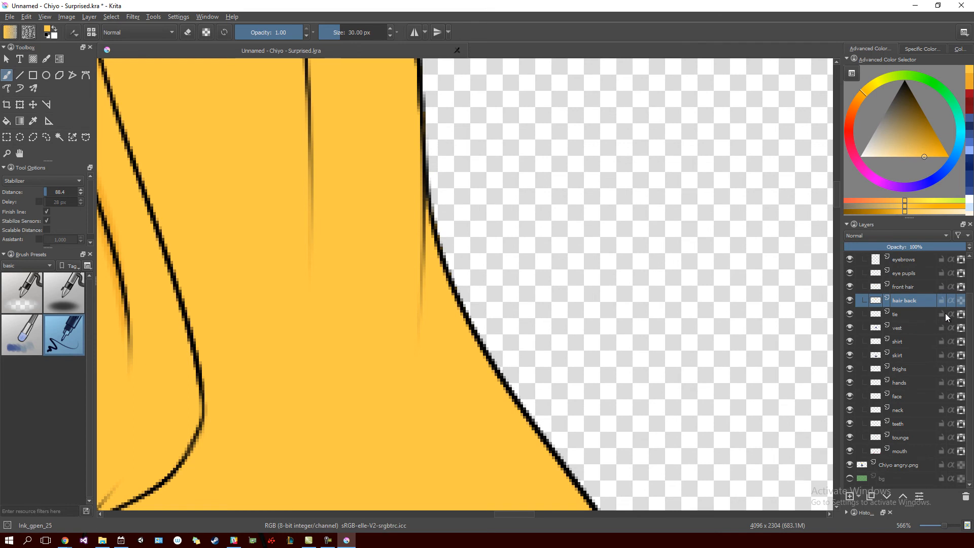
# Paint an orange shadow beside the short line branching off the right ponytail's outer edge, using a 13 px brush.
pyautogui.moveTo(314, 249); pyautogui.dragTo(683, 152)
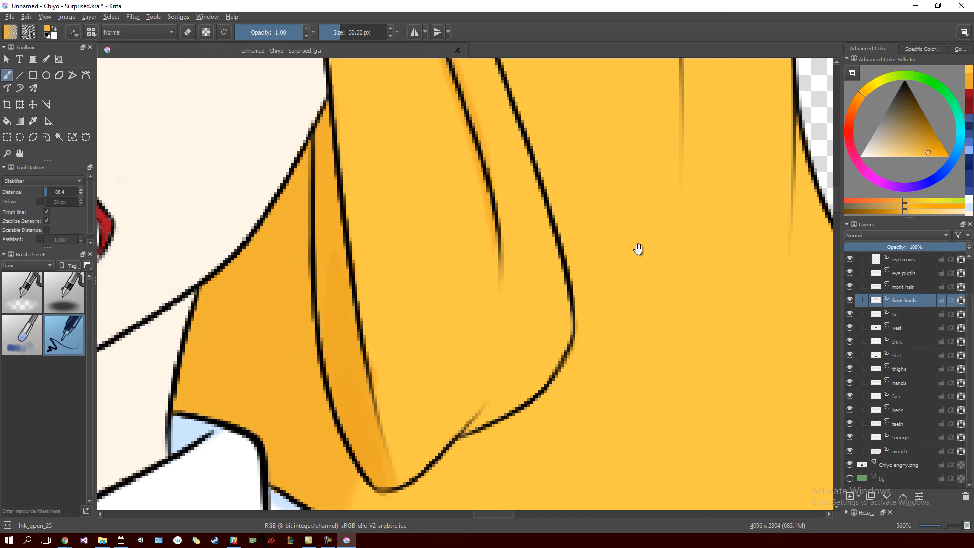
pyautogui.hscroll(5, 596, 246)
pyautogui.moveTo(588, 198); pyautogui.dragTo(575, 365)
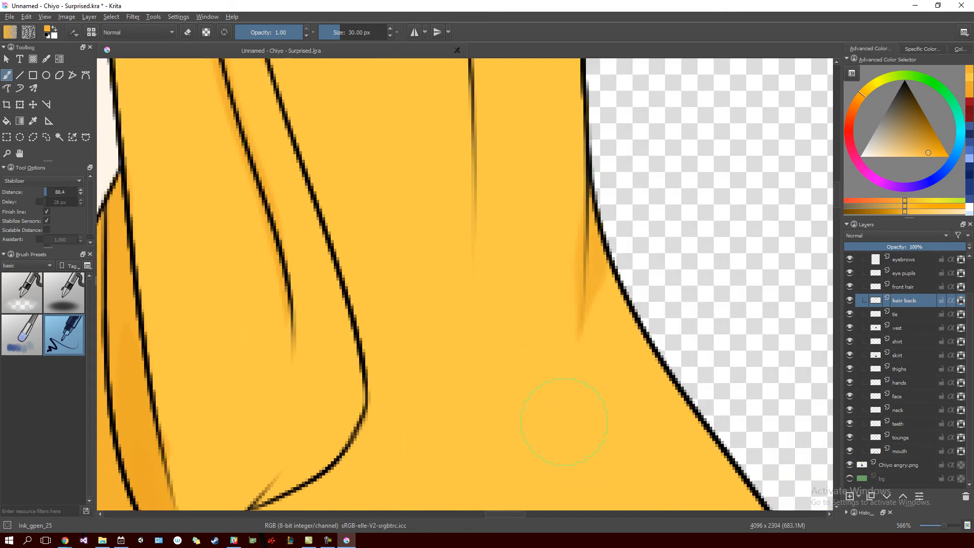
pyautogui.hotkey('ctrl', 'z')
pyautogui.moveTo(601, 253); pyautogui.dragTo(575, 392)
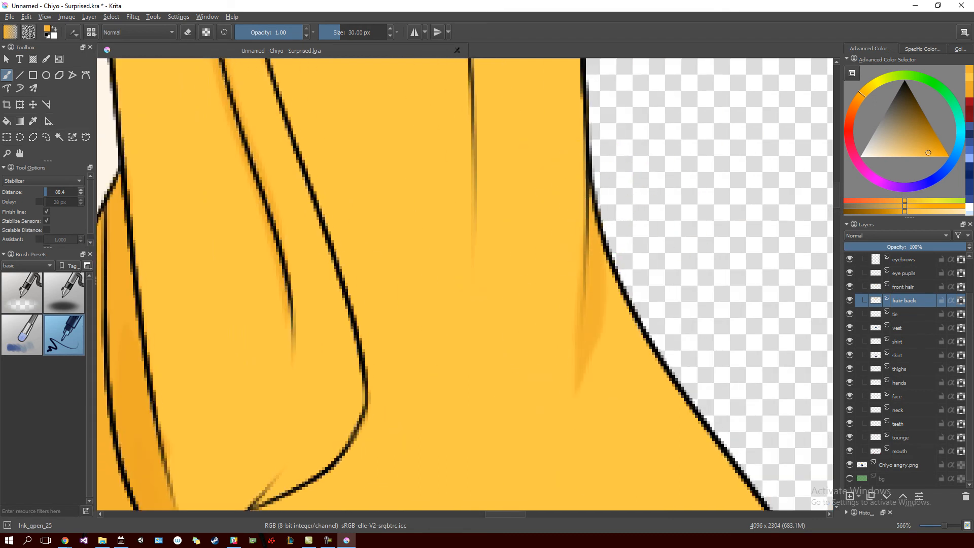
pyautogui.hotkey('ctrl', 'z')
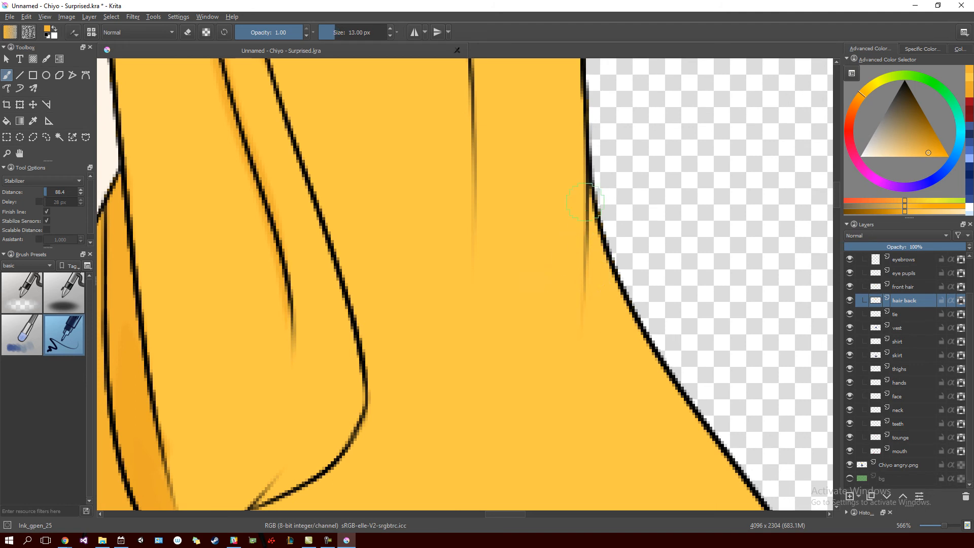
pyautogui.moveTo(599, 204)
pyautogui.mouseDown()
pyautogui.moveTo(581, 373)
pyautogui.moveTo(565, 315)
pyautogui.moveTo(598, 413)
pyautogui.moveTo(575, 277)
pyautogui.mouseUp()
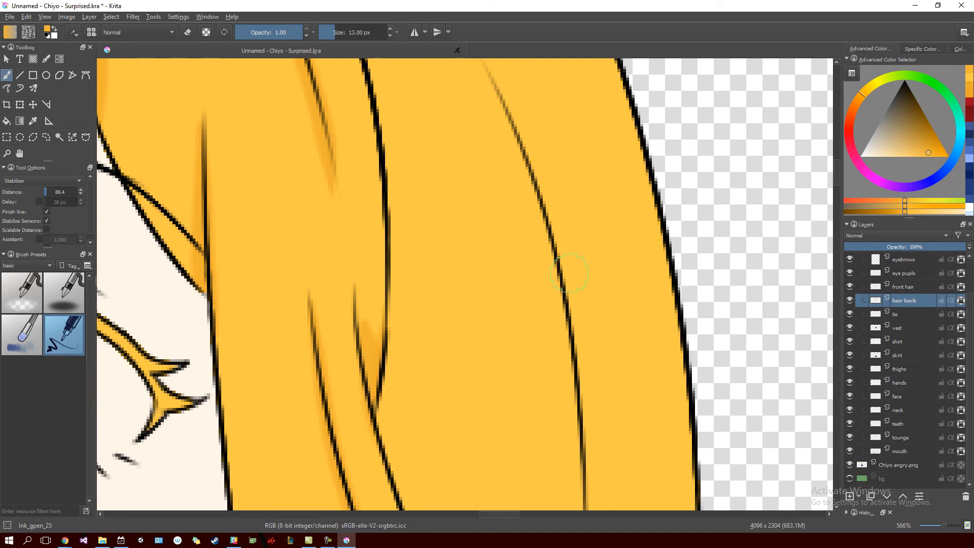
# Paint a thin orange shadow along the long strand line inside the right ponytail.
pyautogui.press('-')
pyautogui.press('-')
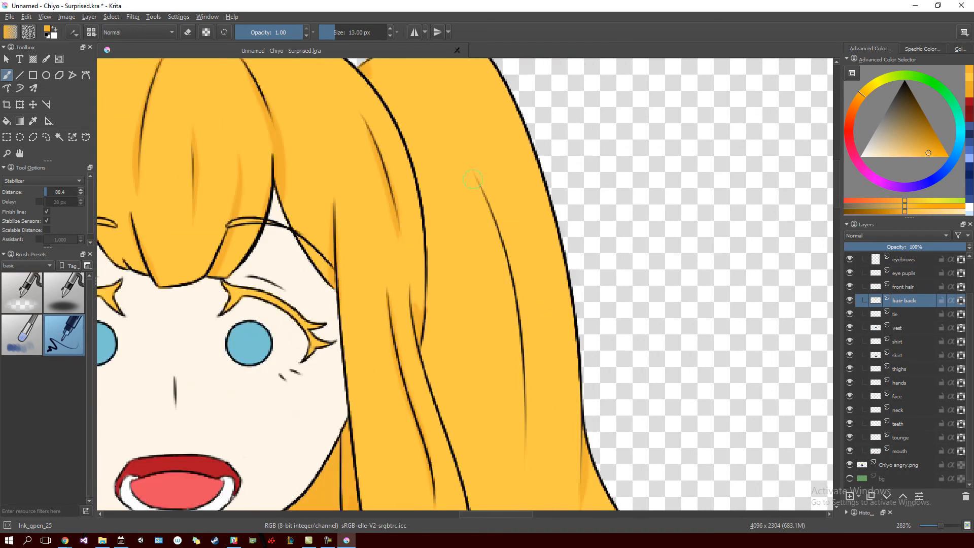
pyautogui.moveTo(488, 206); pyautogui.dragTo(528, 505)
pyautogui.moveTo(499, 231); pyautogui.dragTo(691, 168)
pyautogui.moveTo(655, 270); pyautogui.dragTo(481, 221)
# Sample the deeper orange from the top of the angry Chiyo reference's hair and return to the surprised drawing.
pyautogui.scroll(-5, 475, 233)
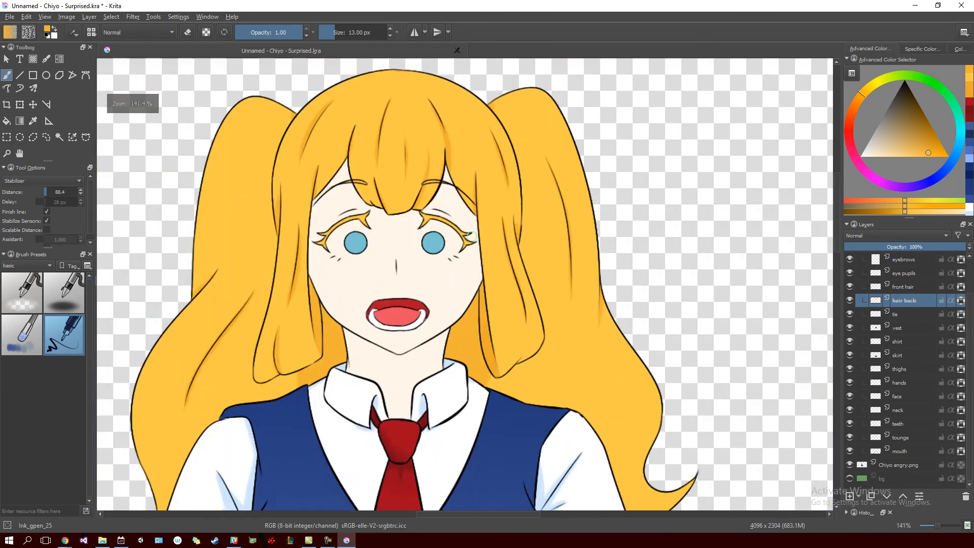
pyautogui.moveTo(456, 241); pyautogui.dragTo(703, 223)
pyautogui.keyDown('ctrl'); pyautogui.click(354, 121); pyautogui.keyUp('ctrl')
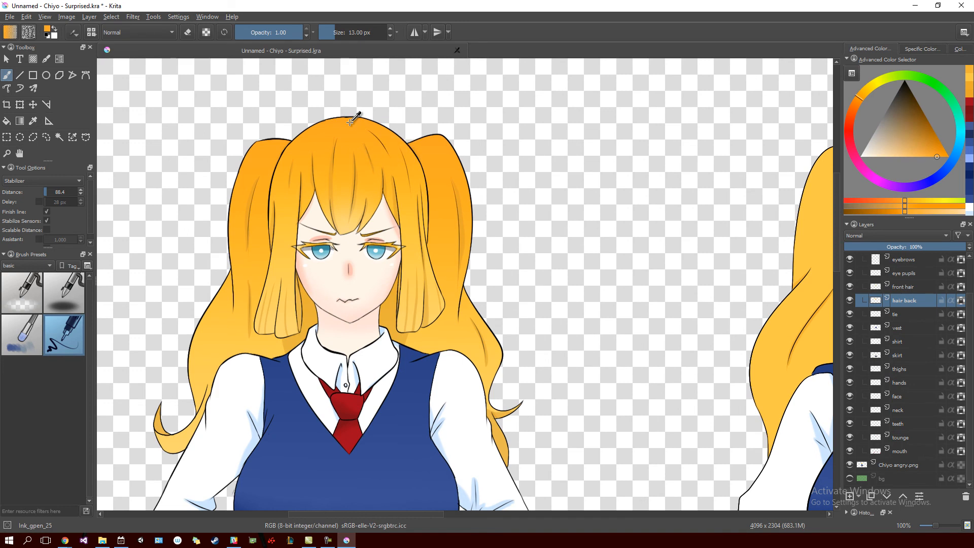
pyautogui.hscroll(5, 490, 162)
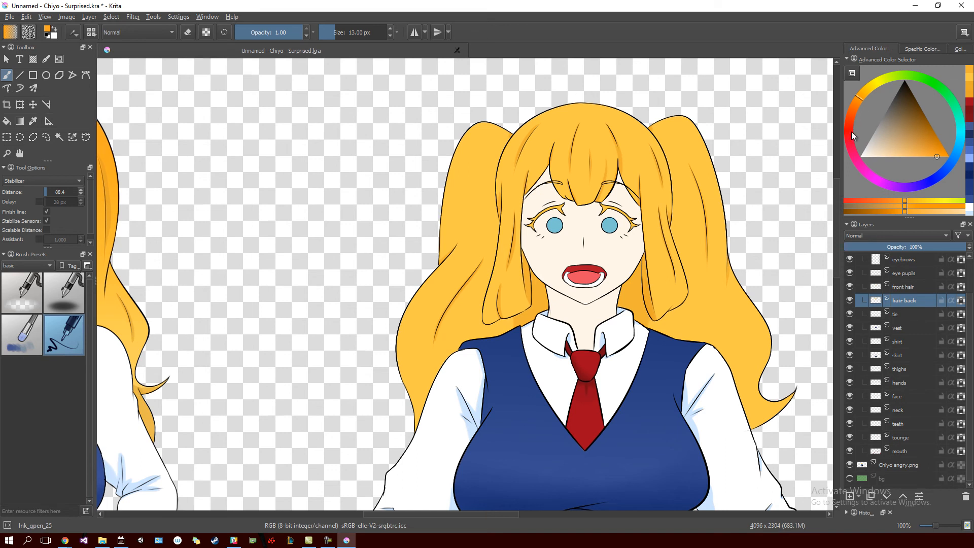
pyautogui.moveTo(416, 206); pyautogui.dragTo(528, 235)
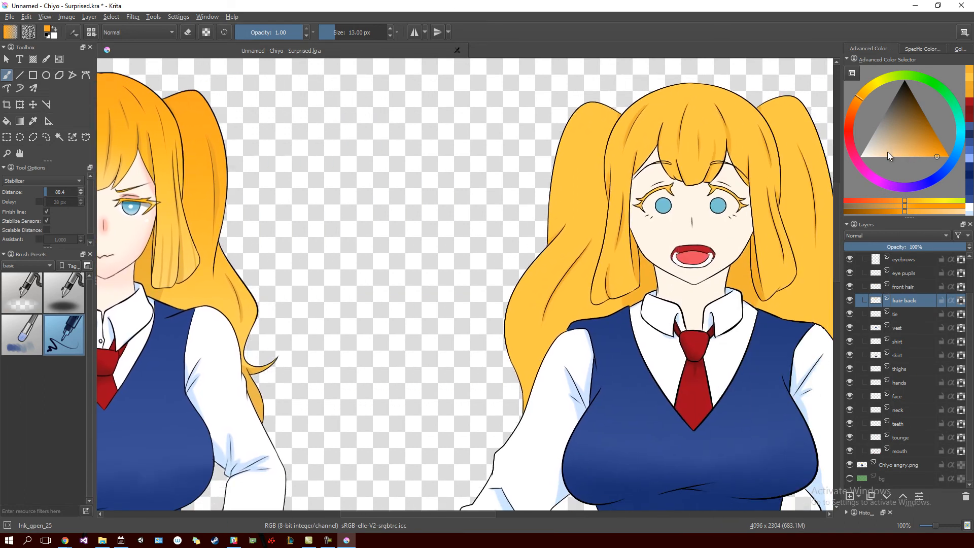
# Shade the surprised drawing's front hair layer with deeper orange linear gradients fading downward from the crown through the bangs.
pyautogui.moveTo(682, 270); pyautogui.dragTo(543, 262)
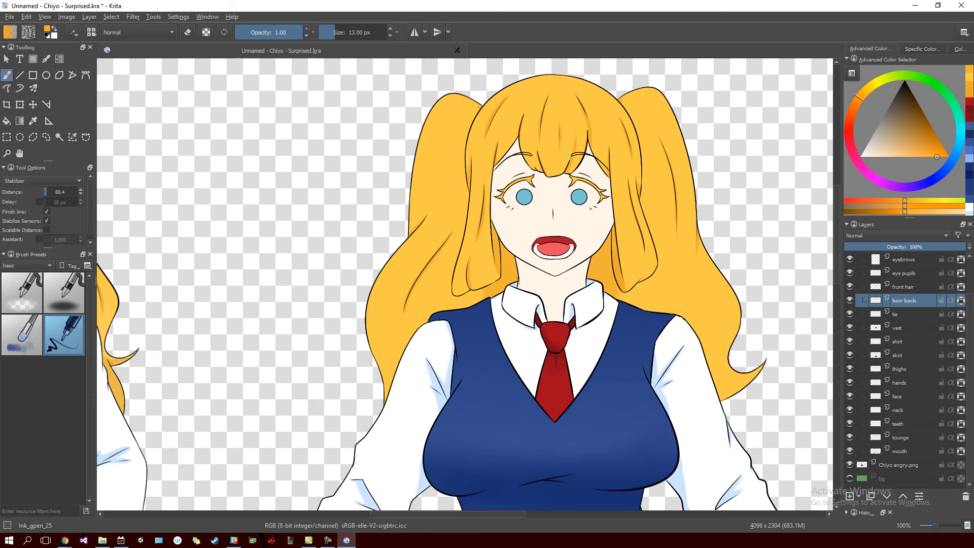
pyautogui.moveTo(440, 217); pyautogui.dragTo(703, 267)
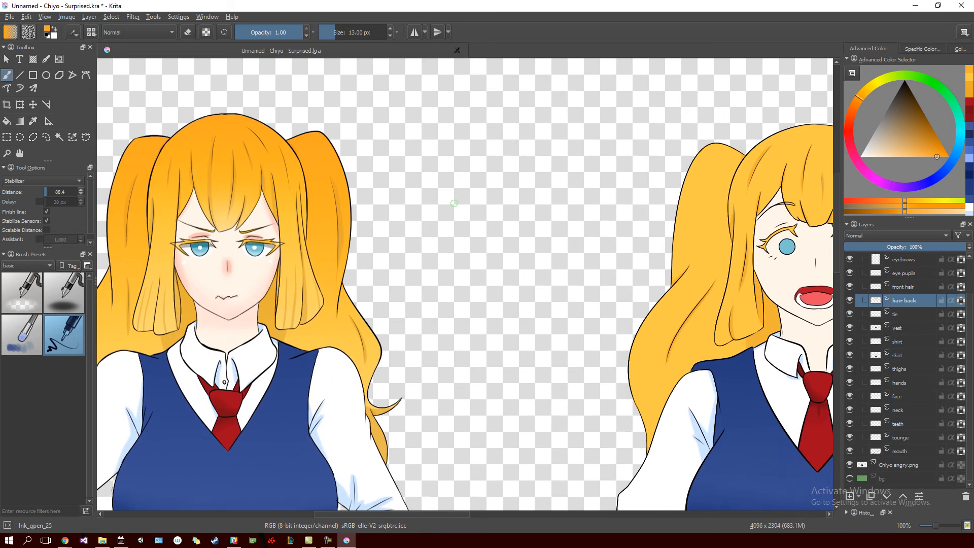
pyautogui.moveTo(391, 159); pyautogui.dragTo(448, 228)
pyautogui.press('g')
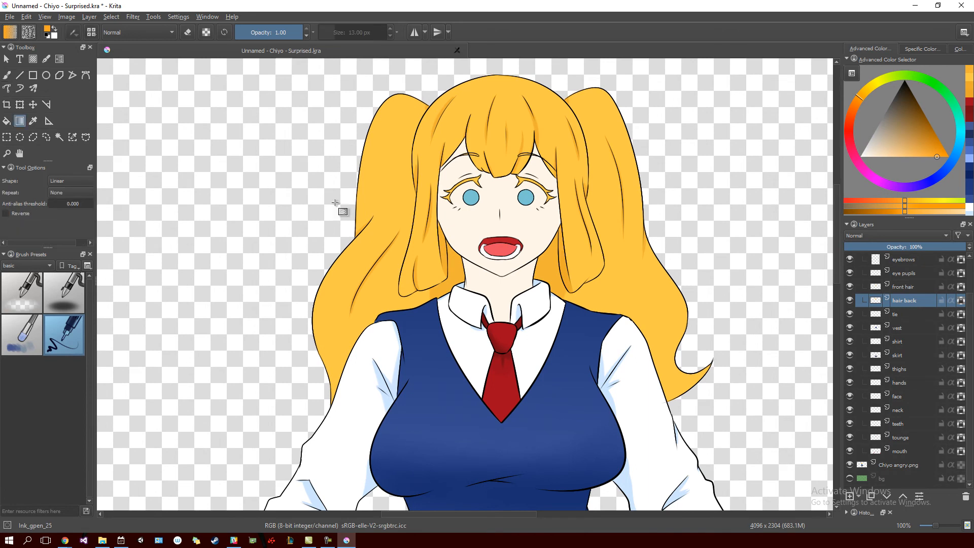
pyautogui.moveTo(457, 142); pyautogui.dragTo(482, 126)
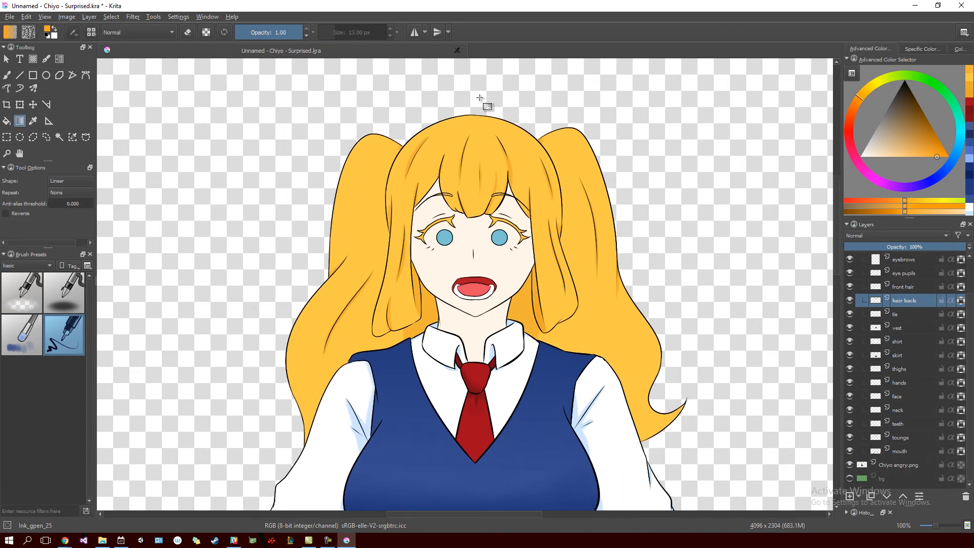
pyautogui.moveTo(553, 134); pyautogui.dragTo(569, 145)
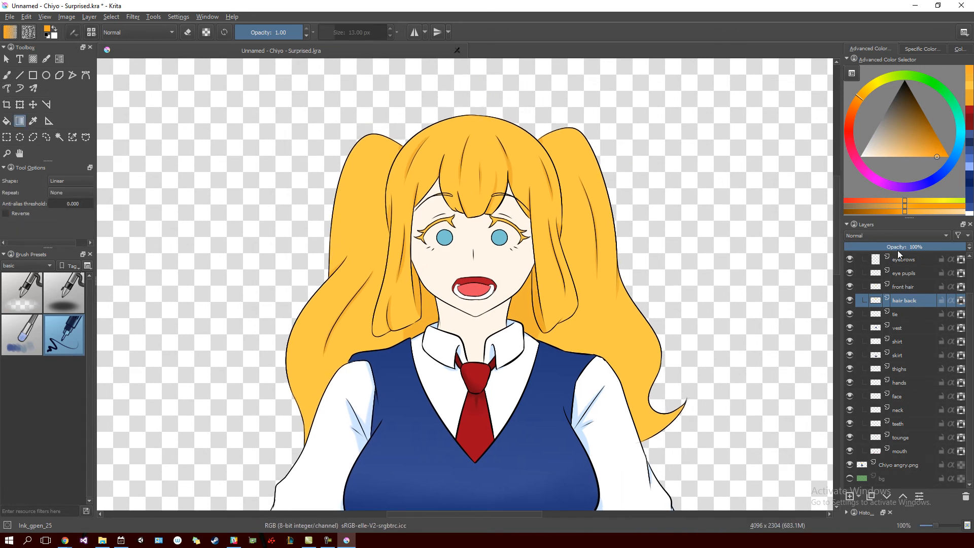
pyautogui.hotkey('ctrl', 'z')
pyautogui.click(907, 288)
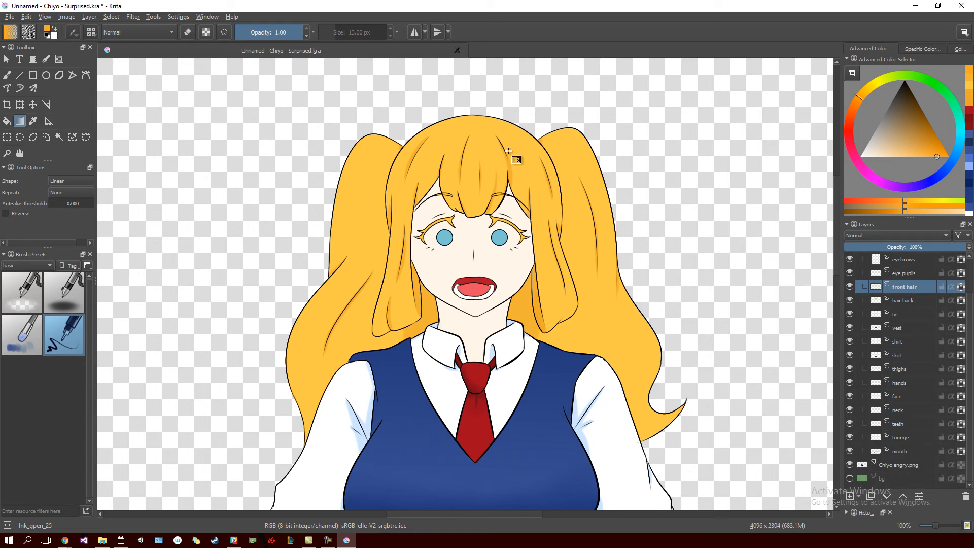
pyautogui.moveTo(475, 104); pyautogui.dragTo(473, 232)
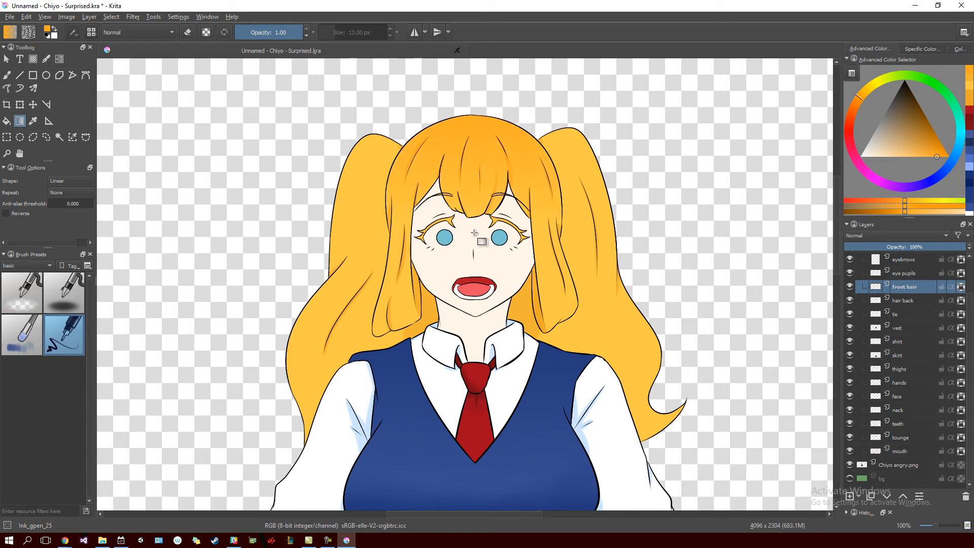
pyautogui.moveTo(487, 99); pyautogui.dragTo(487, 196)
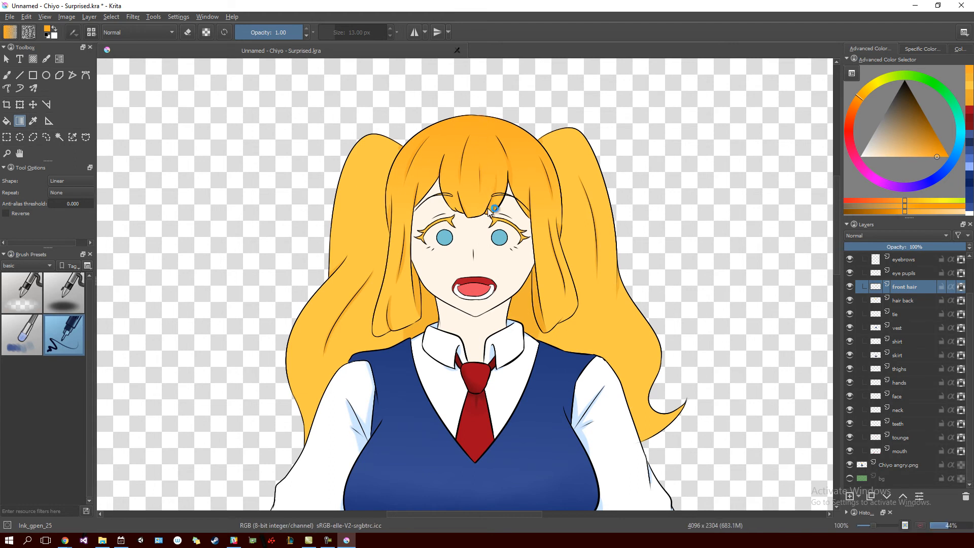
# Try a pale beige-yellow linear gradient fading upward from the tips of the front side locks.
pyautogui.keyDown('ctrl'); pyautogui.click(407, 309); pyautogui.keyUp('ctrl')
pyautogui.moveTo(894, 149); pyautogui.dragTo(893, 149)
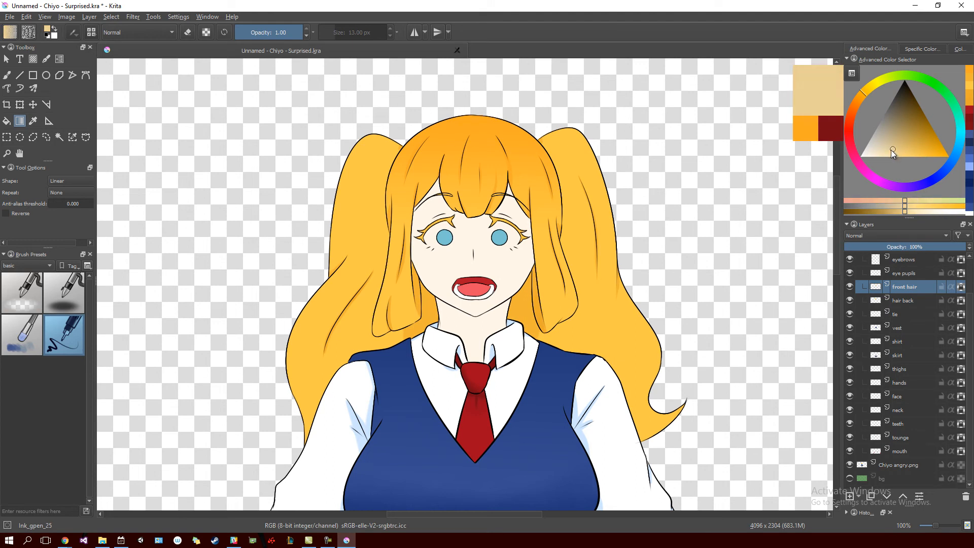
pyautogui.moveTo(472, 335); pyautogui.dragTo(485, 246)
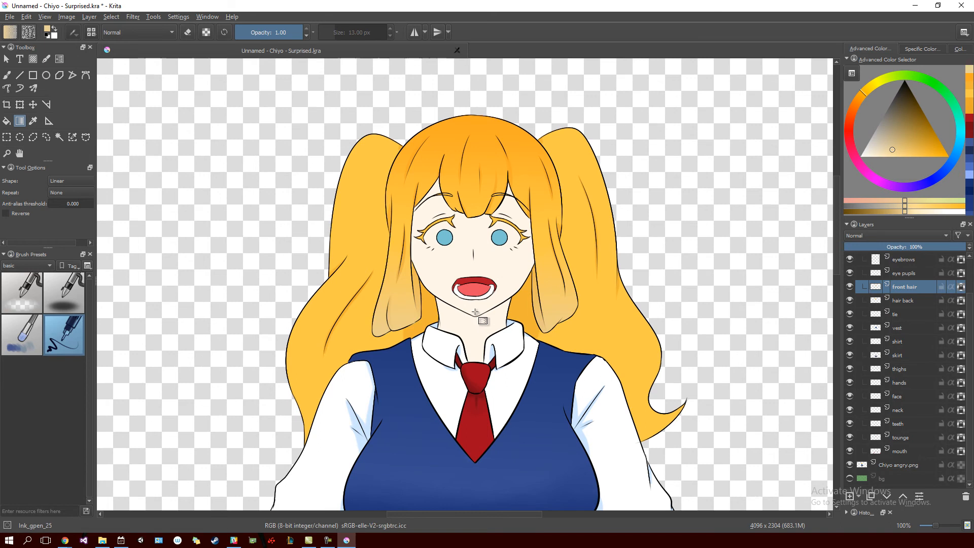
pyautogui.hotkey('ctrl', 'z')
# Sample the light yellow from the lower tip of the angry Chiyo reference's front side lock.
pyautogui.moveTo(405, 292); pyautogui.dragTo(572, 277)
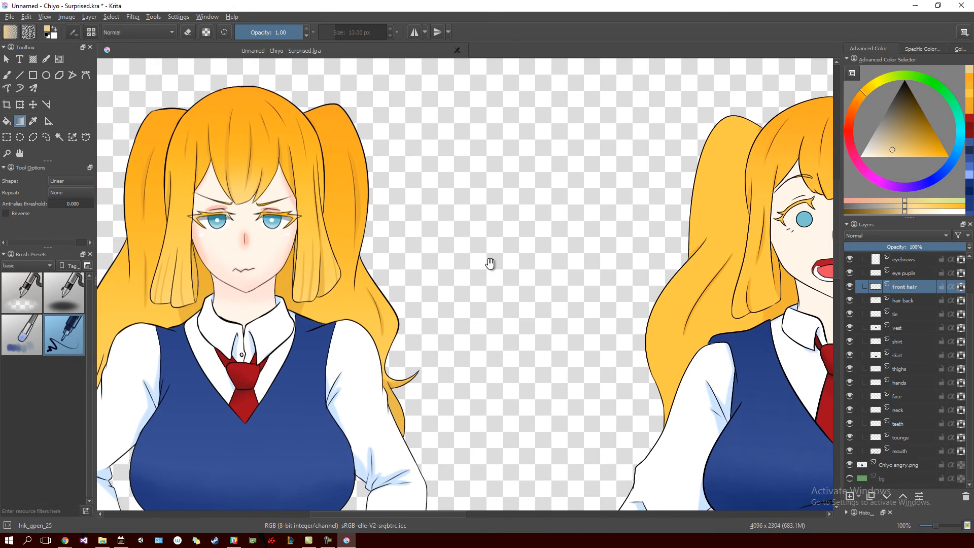
pyautogui.keyDown('ctrl'); pyautogui.click(191, 298); pyautogui.keyUp('ctrl')
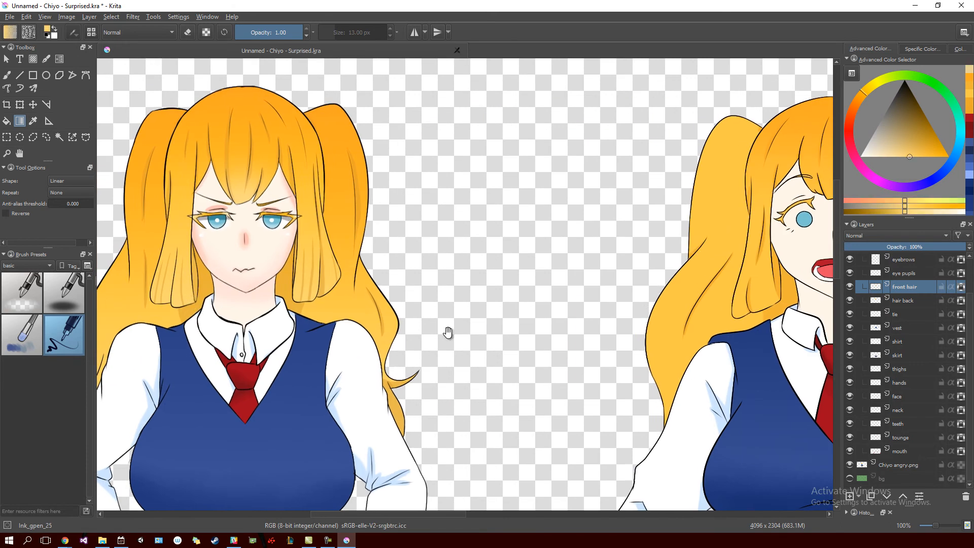
# Sample deep orange from the surprised character's front hair and apply it as a downward gradient on the hair back layer.
pyautogui.moveTo(311, 301); pyautogui.dragTo(41, 305)
pyautogui.moveTo(548, 308); pyautogui.dragTo(558, 205)
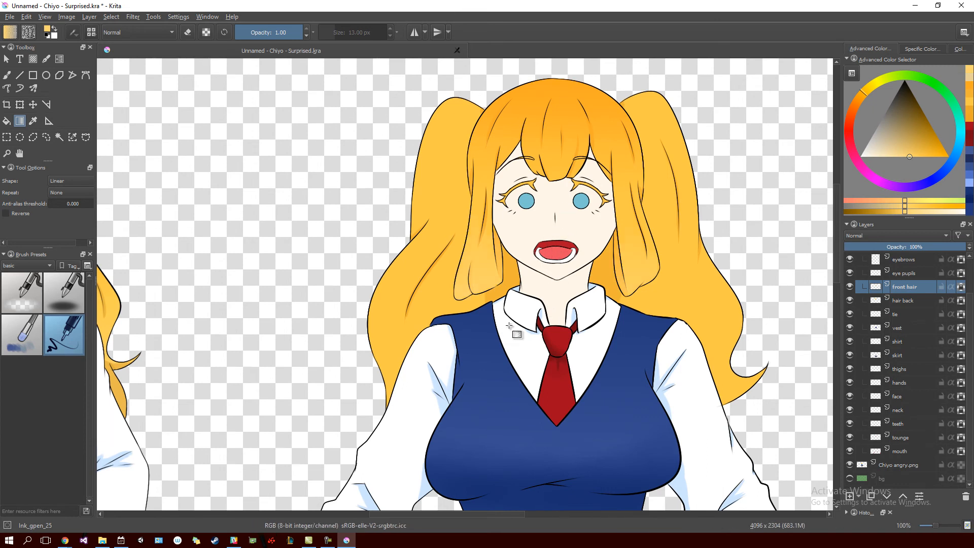
pyautogui.moveTo(474, 310); pyautogui.dragTo(456, 334)
pyautogui.keyDown('ctrl'); pyautogui.click(428, 149); pyautogui.keyUp('ctrl')
pyautogui.keyDown('ctrl'); pyautogui.click(524, 112); pyautogui.keyUp('ctrl')
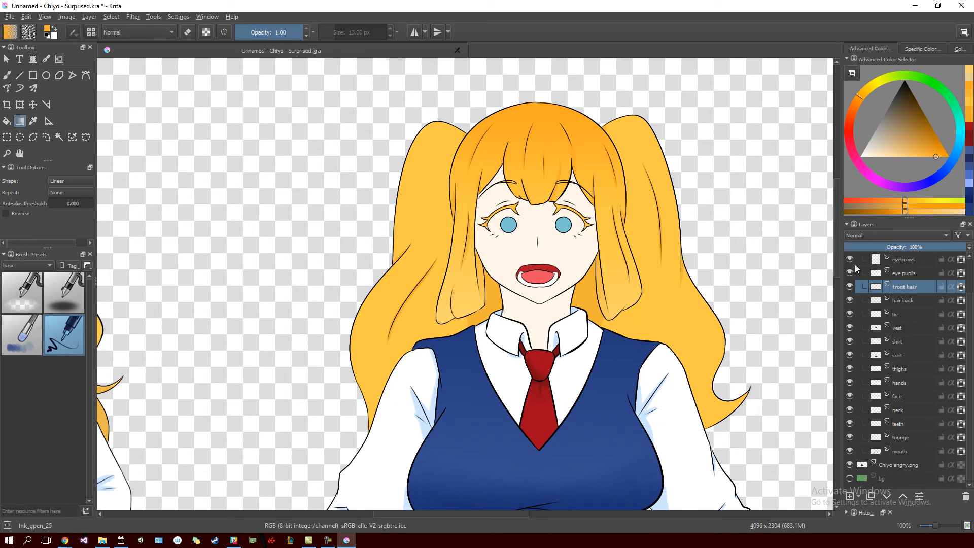
pyautogui.click(912, 300)
pyautogui.moveTo(549, 86); pyautogui.dragTo(531, 264)
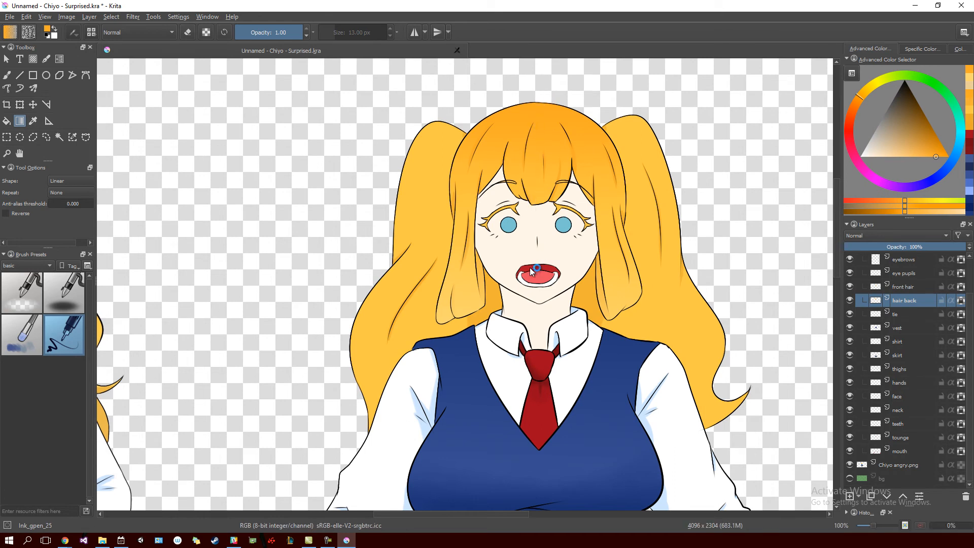
pyautogui.moveTo(542, 90); pyautogui.dragTo(551, 148)
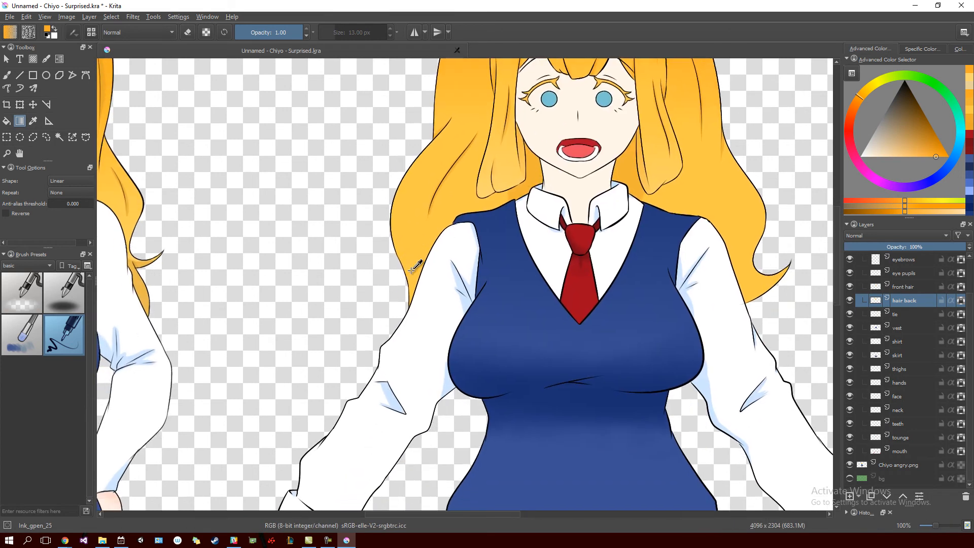
# Choose a paler yellow based on the hair colour and apply an upward gradient to the lower ends of the back hair.
pyautogui.keyDown('ctrl'); pyautogui.click(417, 255); pyautogui.keyUp('ctrl')
pyautogui.keyDown('ctrl'); pyautogui.click(508, 186); pyautogui.keyUp('ctrl')
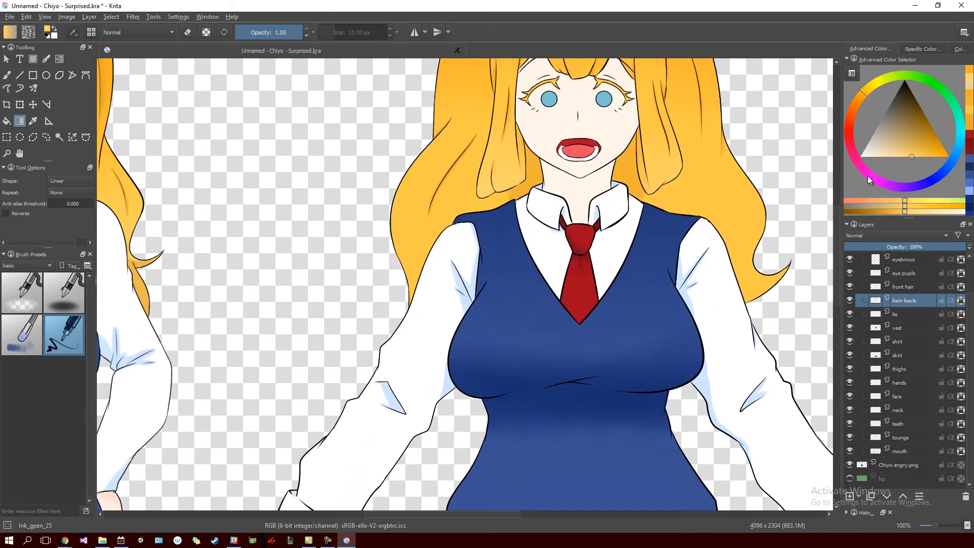
pyautogui.click(896, 154)
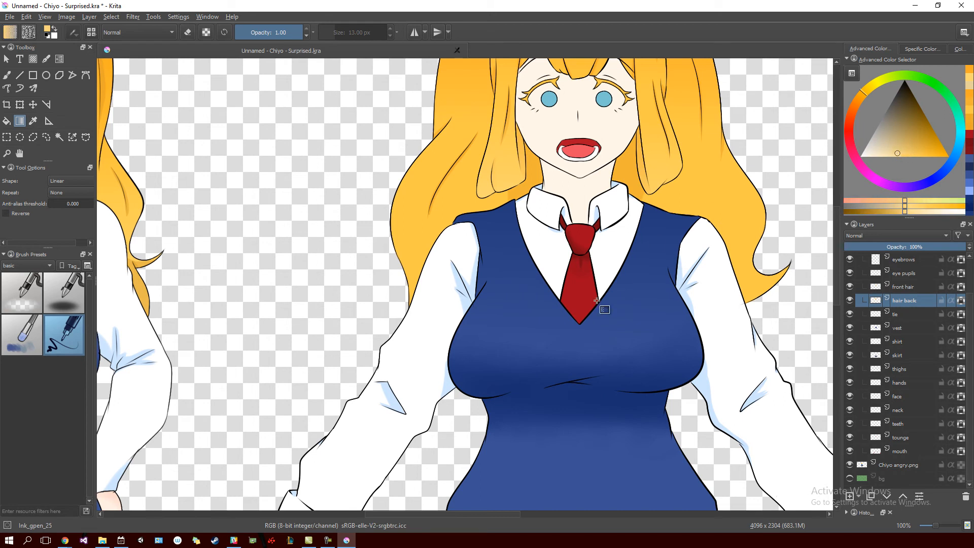
pyautogui.moveTo(578, 241); pyautogui.dragTo(595, 165)
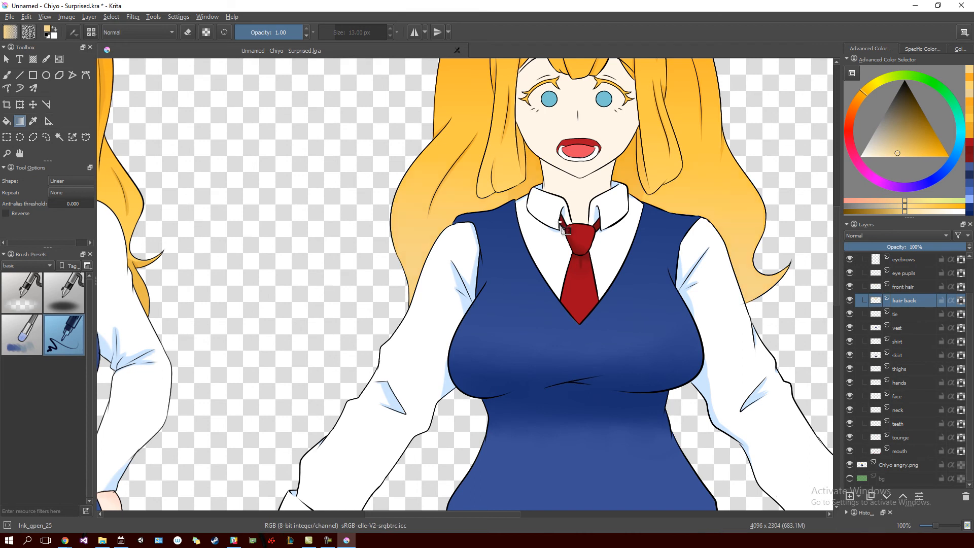
pyautogui.moveTo(595, 182)
pyautogui.mouseDown()
pyautogui.moveTo(560, 329)
pyautogui.moveTo(547, 248)
pyautogui.moveTo(489, 249)
pyautogui.mouseUp()
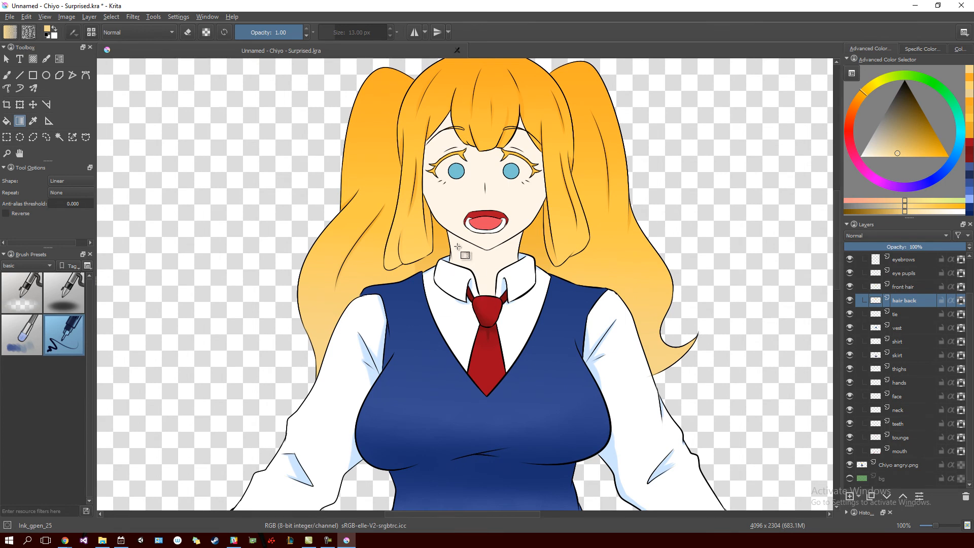
# Sample the pink blush colour from the angry character's nose.
pyautogui.moveTo(420, 293)
pyautogui.mouseDown()
pyautogui.moveTo(505, 152)
pyautogui.moveTo(466, 228)
pyautogui.moveTo(578, 213)
pyautogui.moveTo(559, 192)
pyautogui.moveTo(626, 193)
pyautogui.moveTo(648, 359)
pyautogui.moveTo(540, 370)
pyautogui.moveTo(439, 315)
pyautogui.moveTo(561, 311)
pyautogui.moveTo(564, 239)
pyautogui.moveTo(500, 293)
pyautogui.moveTo(536, 261)
pyautogui.moveTo(616, 240)
pyautogui.mouseUp()
pyautogui.hotkey('ctrl', '+')
pyautogui.hotkey('ctrl', '+')
pyautogui.hotkey('ctrl', '+')
pyautogui.hotkey('ctrl', '+')
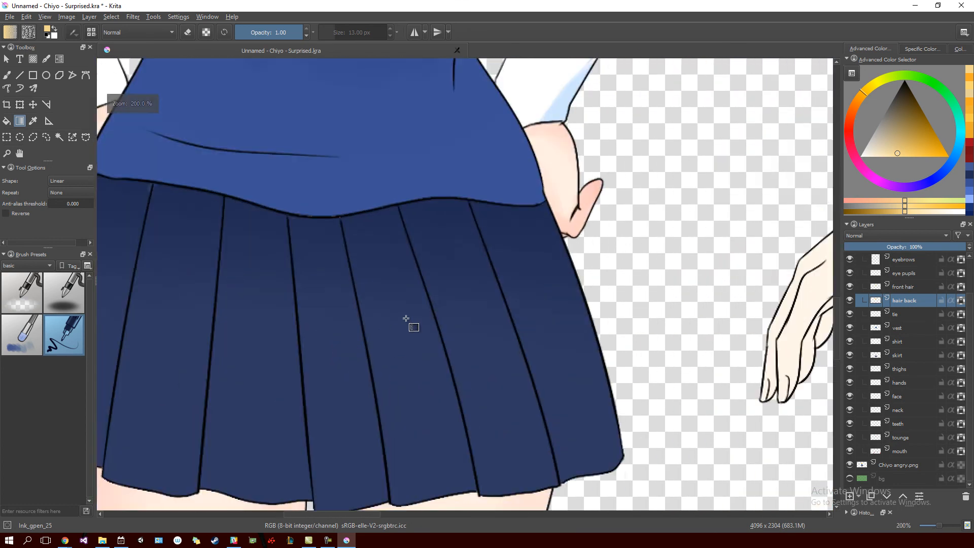
pyautogui.moveTo(572, 215); pyautogui.dragTo(511, 293)
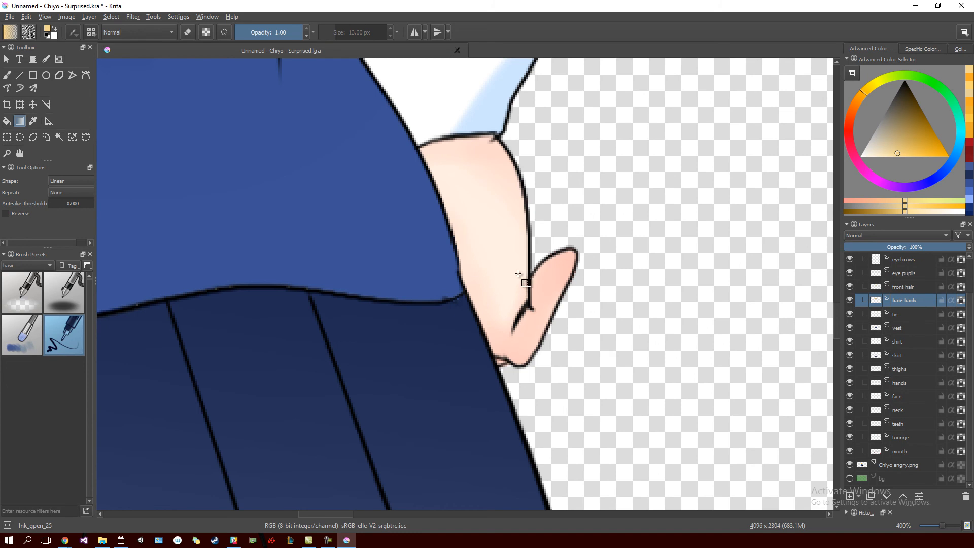
pyautogui.moveTo(477, 181); pyautogui.dragTo(487, 335)
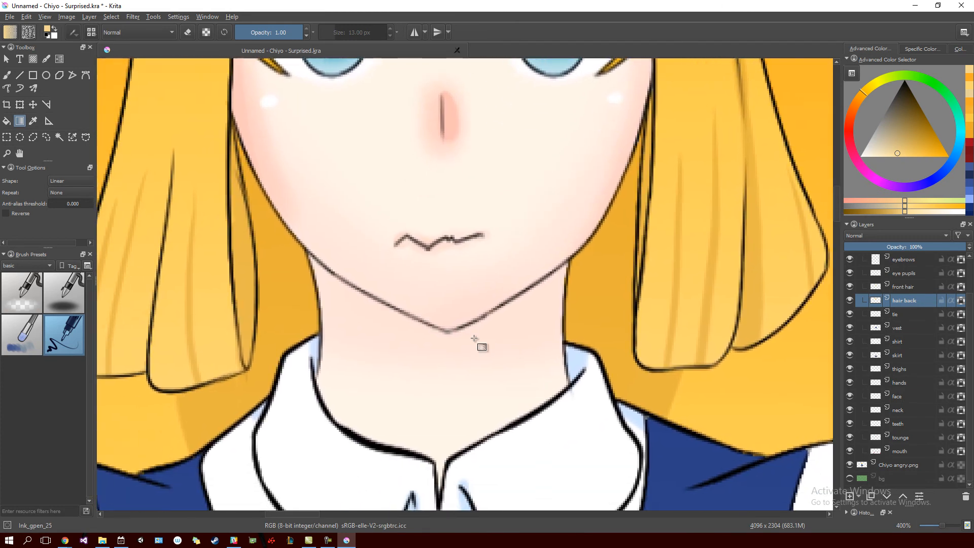
pyautogui.moveTo(430, 175)
pyautogui.mouseDown()
pyautogui.moveTo(420, 256)
pyautogui.moveTo(437, 406)
pyautogui.moveTo(490, 290)
pyautogui.moveTo(465, 315)
pyautogui.moveTo(420, 270)
pyautogui.moveTo(432, 257)
pyautogui.moveTo(477, 288)
pyautogui.mouseUp()
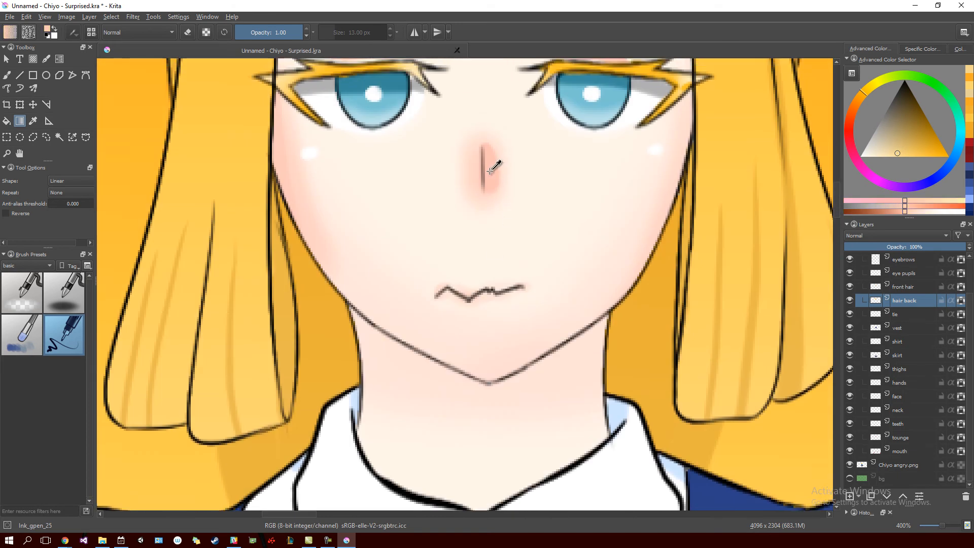
pyautogui.keyDown('ctrl'); pyautogui.click(490, 169); pyautogui.keyUp('ctrl')
# Shade the surprised character's neck under the chin in pink on the neck layer, using Airbrush_pressure at 78 px.
pyautogui.moveTo(591, 265); pyautogui.dragTo(453, 265)
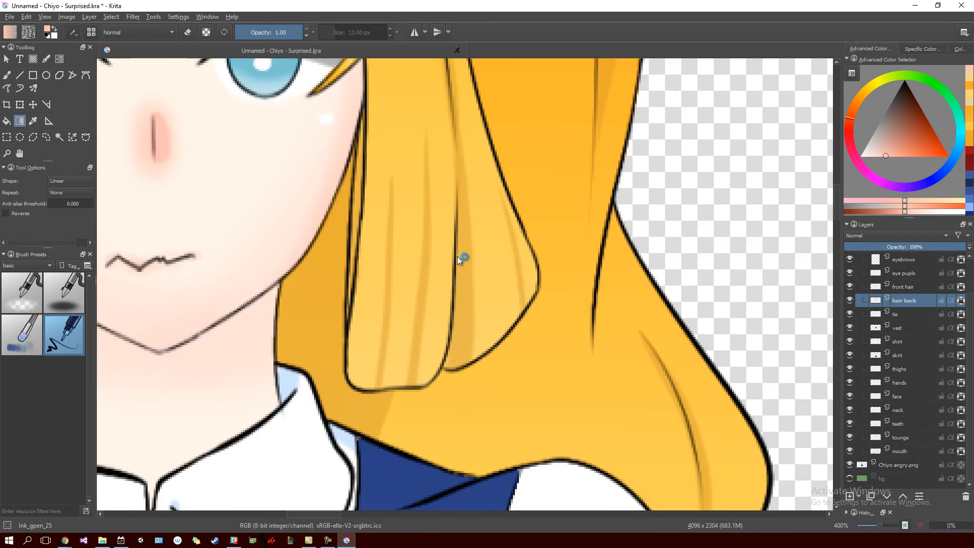
pyautogui.scroll(-5, 467, 260)
pyautogui.moveTo(550, 257); pyautogui.dragTo(445, 290)
pyautogui.scroll(4, 447, 274)
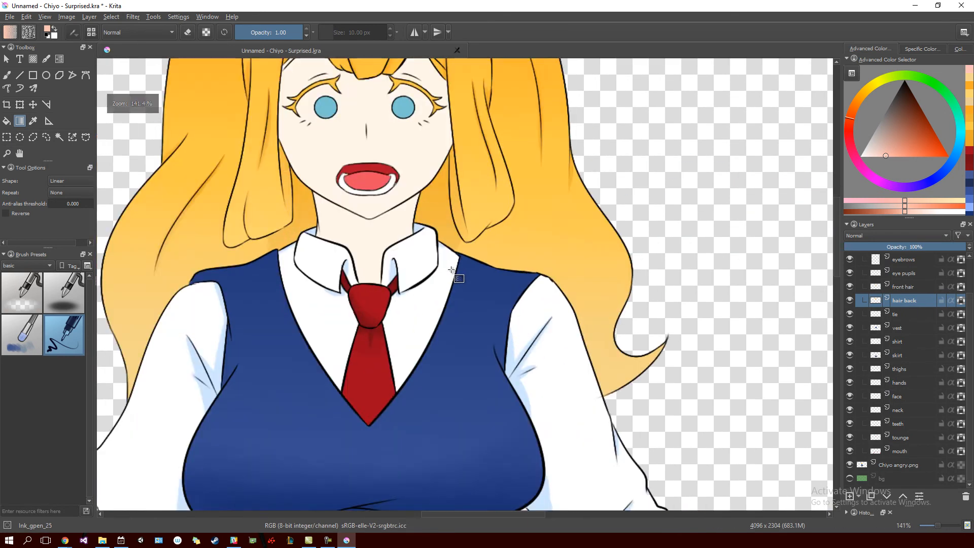
pyautogui.scroll(-1, 452, 281)
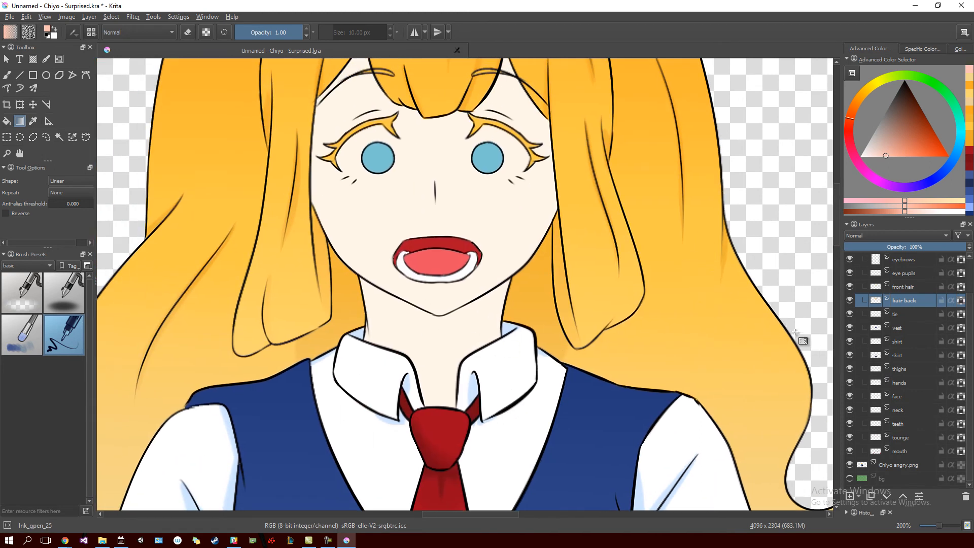
pyautogui.click(64, 293)
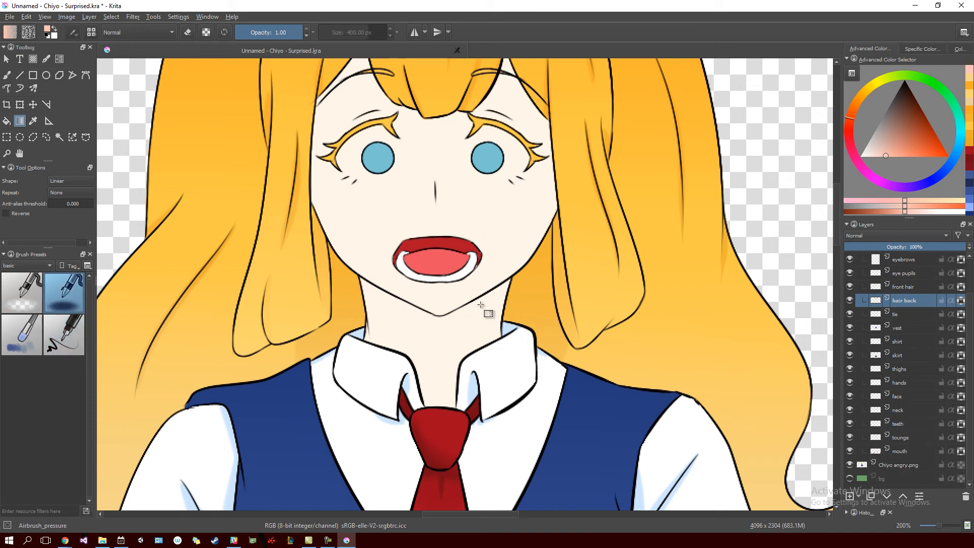
pyautogui.press('b')
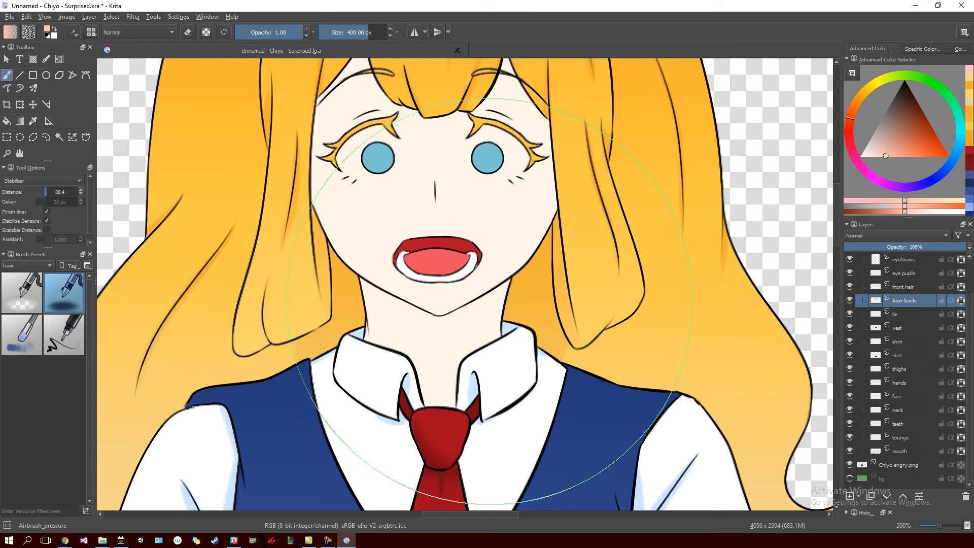
pyautogui.click(900, 411)
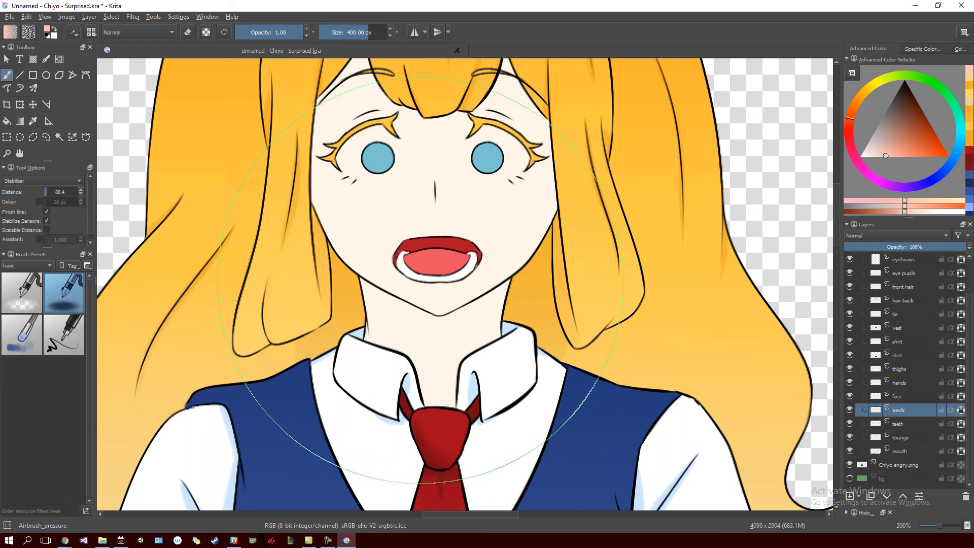
pyautogui.moveTo(422, 277)
pyautogui.mouseDown()
pyautogui.moveTo(365, 277)
pyautogui.moveTo(388, 279)
pyautogui.moveTo(360, 256)
pyautogui.moveTo(367, 278)
pyautogui.mouseUp()
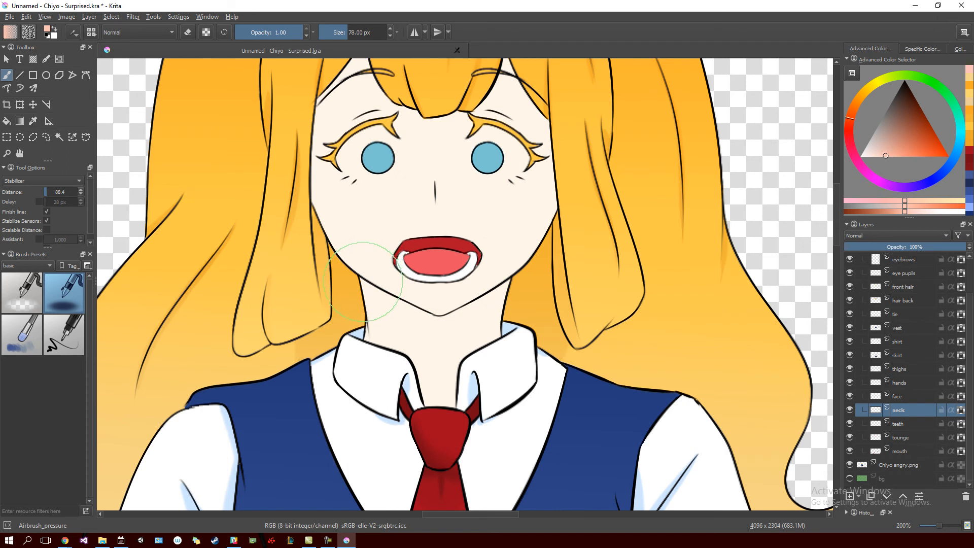
pyautogui.moveTo(360, 283)
pyautogui.mouseDown()
pyautogui.moveTo(406, 301)
pyautogui.moveTo(414, 288)
pyautogui.moveTo(489, 278)
pyautogui.mouseUp()
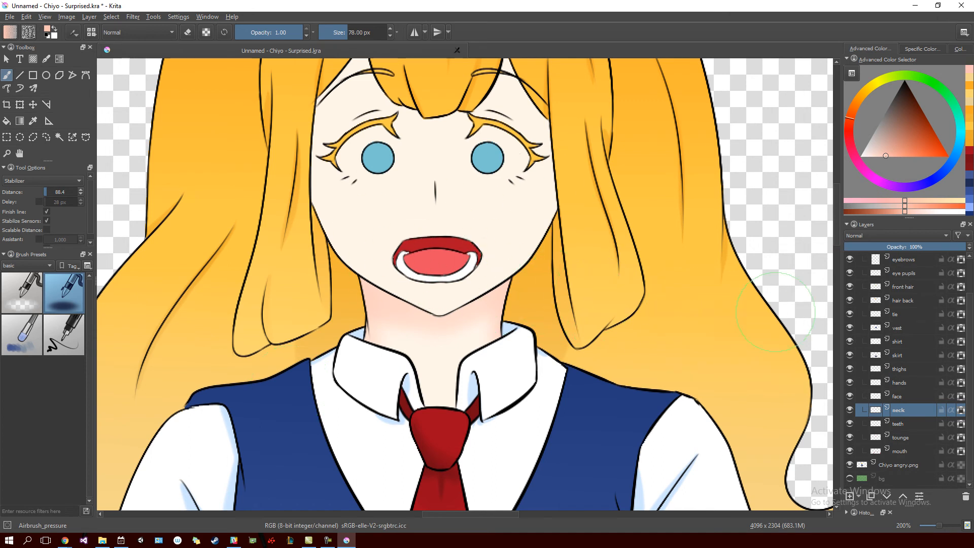
# Airbrush pink shading along both cheeks and the jawline on the face layer.
pyautogui.click(896, 397)
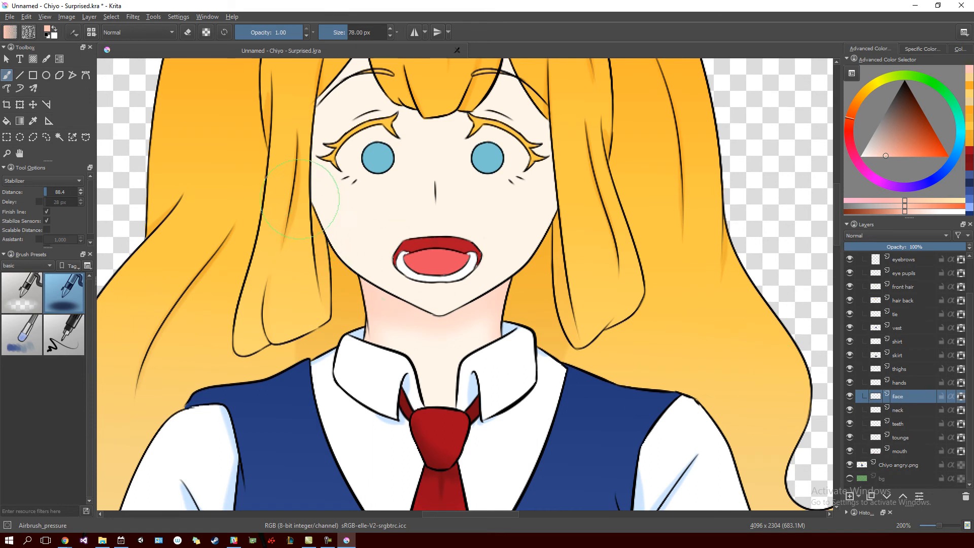
pyautogui.moveTo(306, 211); pyautogui.dragTo(413, 307)
pyautogui.moveTo(544, 170); pyautogui.dragTo(543, 244)
pyautogui.moveTo(563, 107); pyautogui.dragTo(538, 264)
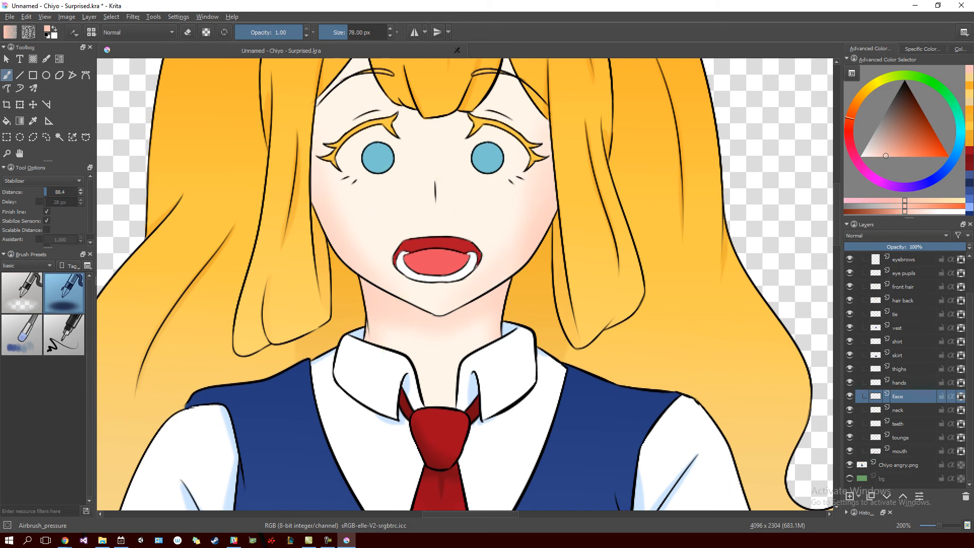
# Sample a lighter pink from the neck shading and airbrush a soft blush around the nose and above the eyes.
pyautogui.keyDown('ctrl'); pyautogui.click(391, 193); pyautogui.keyUp('ctrl')
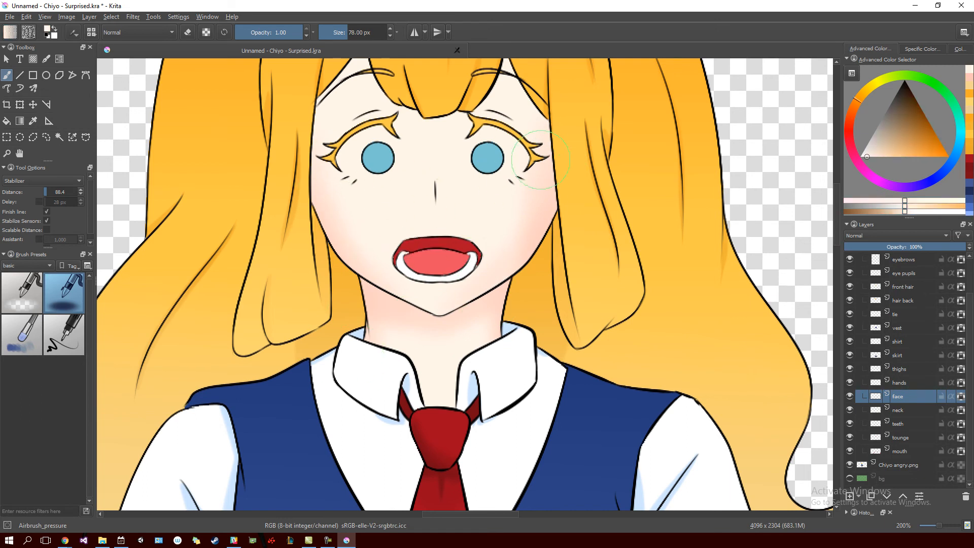
pyautogui.keyDown('ctrl'); pyautogui.click(505, 292); pyautogui.keyUp('ctrl')
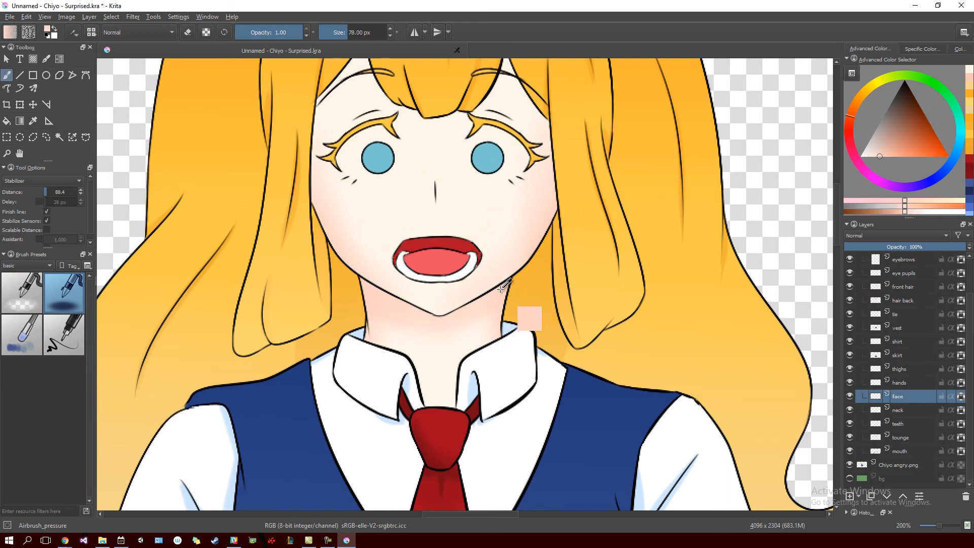
pyautogui.moveTo(430, 188); pyautogui.dragTo(454, 265)
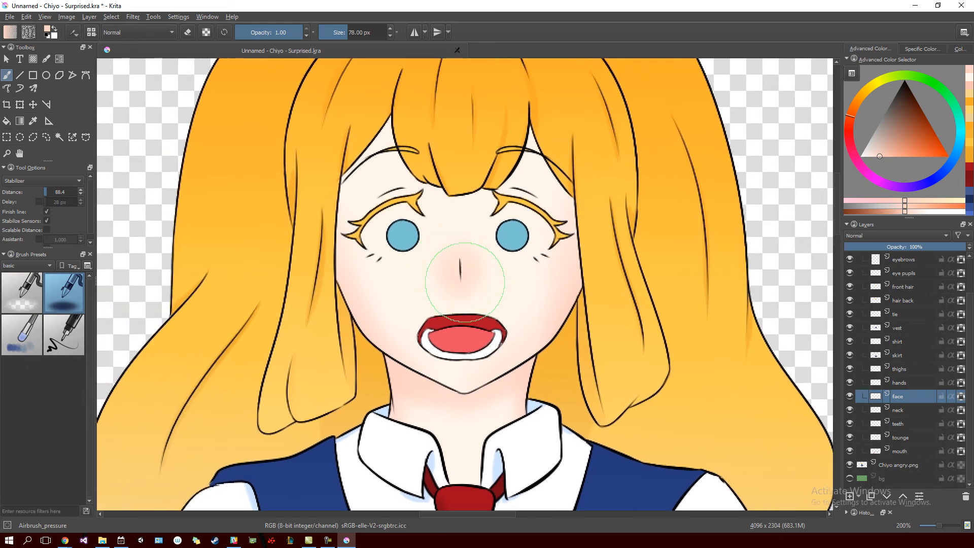
pyautogui.moveTo(469, 221); pyautogui.dragTo(485, 248)
pyautogui.moveTo(420, 212)
pyautogui.mouseDown()
pyautogui.moveTo(375, 250)
pyautogui.moveTo(410, 216)
pyautogui.moveTo(360, 225)
pyautogui.mouseUp()
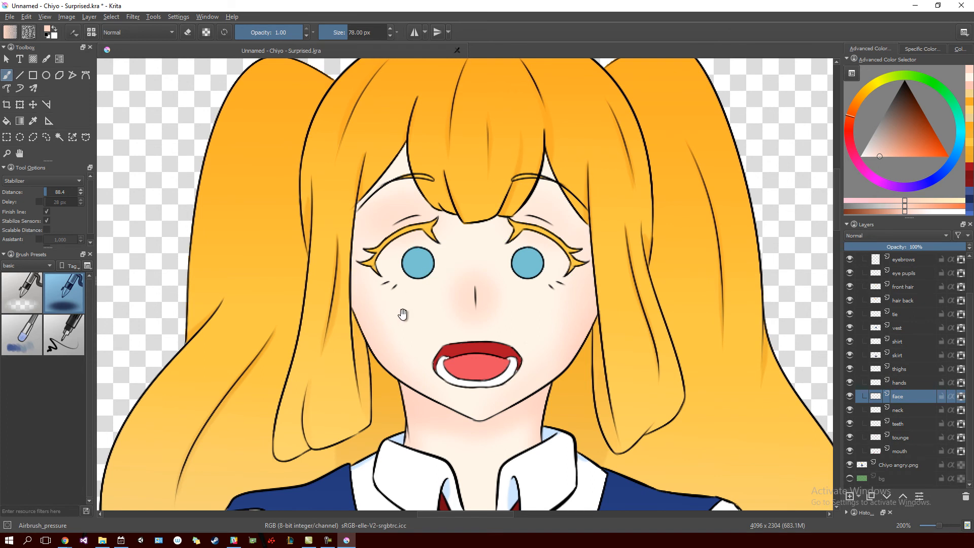
# Compare the face with the angry character and sample the stronger pink from that reference face.
pyautogui.moveTo(218, 310); pyautogui.dragTo(609, 269)
pyautogui.moveTo(384, 304); pyautogui.dragTo(548, 291)
pyautogui.moveTo(151, 299); pyautogui.dragTo(646, 285)
pyautogui.moveTo(487, 281); pyautogui.dragTo(475, 270)
pyautogui.keyDown('ctrl'); pyautogui.click(346, 256); pyautogui.keyUp('ctrl')
pyautogui.moveTo(558, 295); pyautogui.dragTo(380, 272)
pyautogui.moveTo(535, 307); pyautogui.dragTo(387, 324)
pyautogui.moveTo(659, 314); pyautogui.dragTo(309, 321)
pyautogui.moveTo(462, 319); pyautogui.dragTo(286, 322)
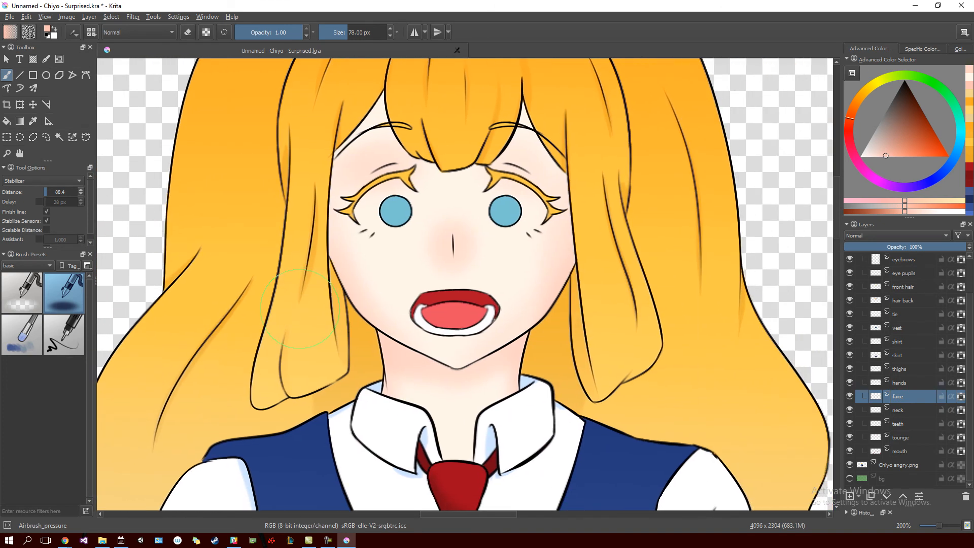
# Paint crisp pink accents beside the nose line and along both eyelid creases with Ink_gpen_25 at 25 px.
pyautogui.click(56, 339)
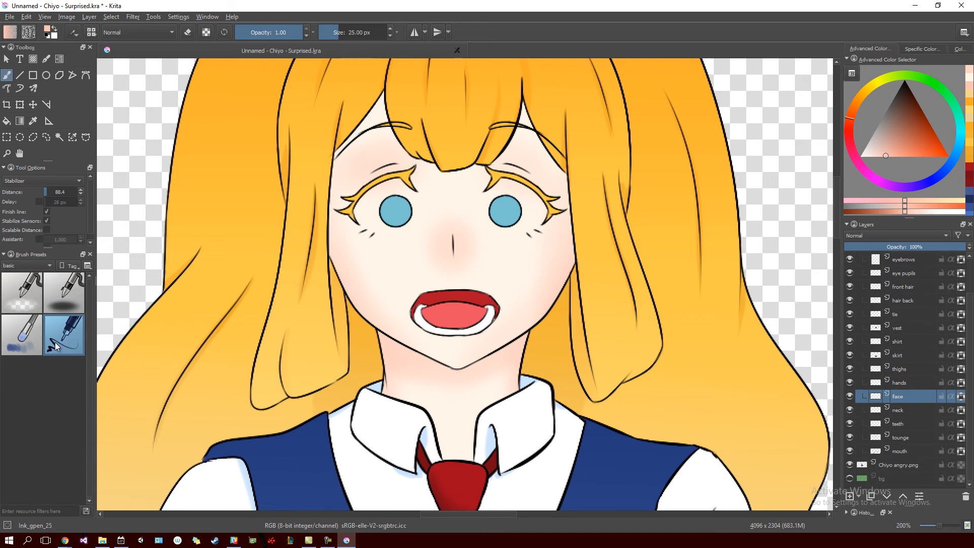
pyautogui.scroll(3, 368, 264)
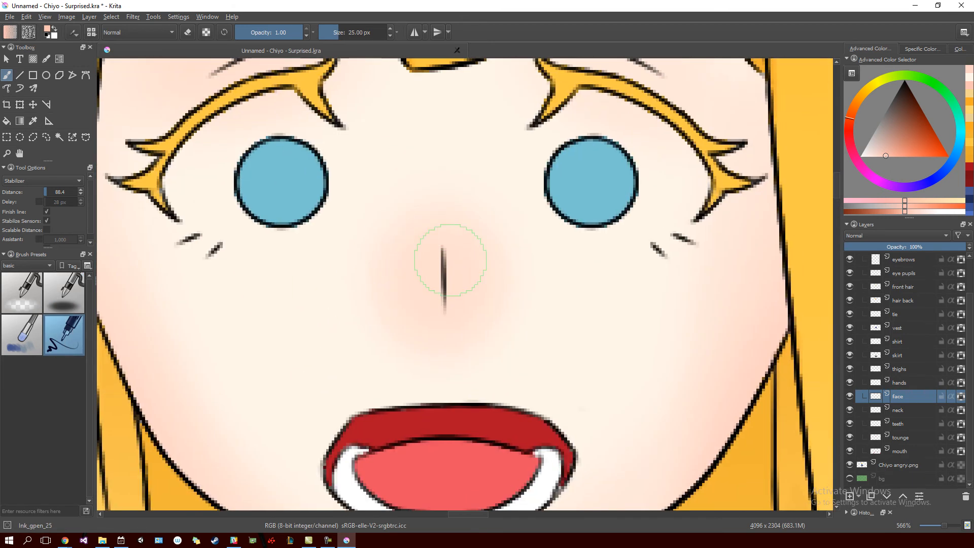
pyautogui.moveTo(468, 272)
pyautogui.mouseDown()
pyautogui.moveTo(461, 332)
pyautogui.moveTo(474, 337)
pyautogui.mouseUp()
pyautogui.moveTo(484, 175); pyautogui.dragTo(367, 218)
pyautogui.hotkey('ctrl', 'z')
pyautogui.moveTo(485, 175); pyautogui.dragTo(398, 208)
pyautogui.hotkey('ctrl', 'z')
pyautogui.moveTo(484, 175); pyautogui.dragTo(388, 213)
pyautogui.moveTo(572, 234)
pyautogui.mouseDown()
pyautogui.moveTo(496, 278)
pyautogui.moveTo(284, 263)
pyautogui.mouseUp()
pyautogui.hotkey('ctrl', 'z')
pyautogui.moveTo(493, 204); pyautogui.dragTo(583, 243)
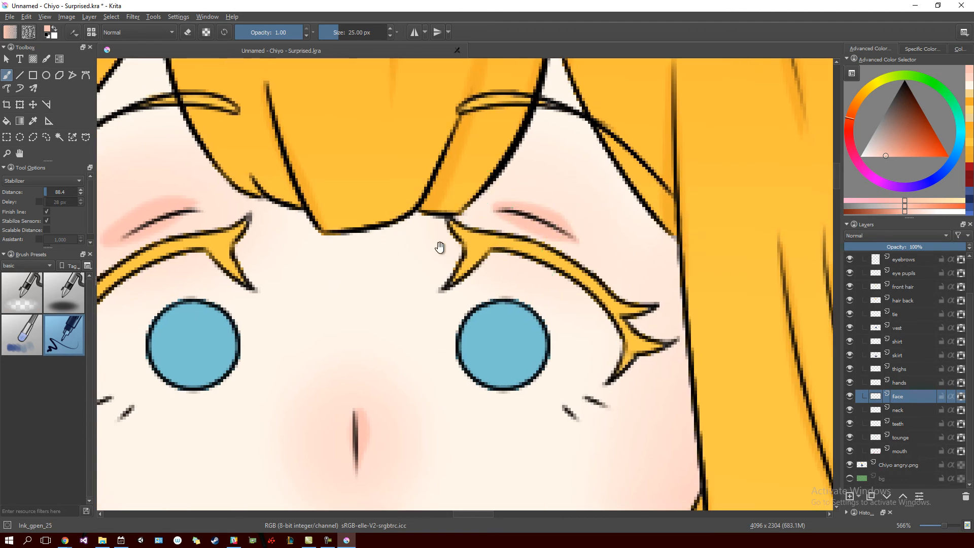
# Soften the pink accent above the eye on the image's right side with Airbrush_pressure at 31.49 px.
pyautogui.moveTo(476, 246); pyautogui.dragTo(548, 216)
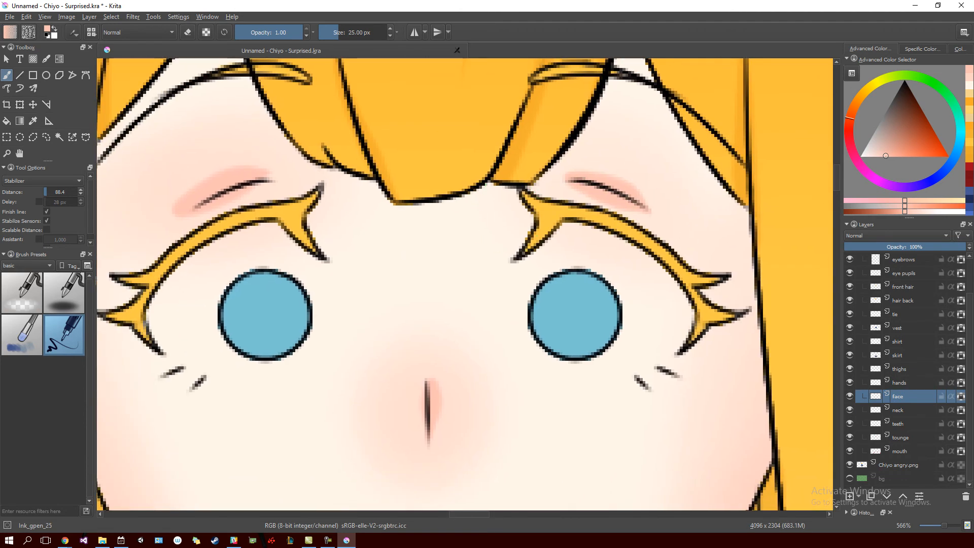
pyautogui.click(53, 286)
pyautogui.moveTo(487, 158)
pyautogui.mouseDown()
pyautogui.moveTo(598, 167)
pyautogui.moveTo(619, 249)
pyautogui.mouseUp()
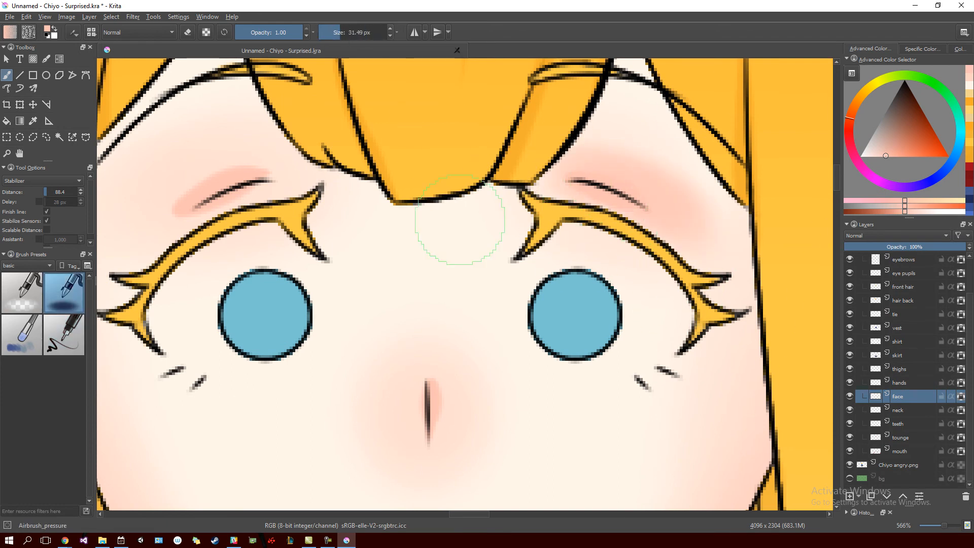
# Paint a small white highlight on each cheek with Ink_gpen_25 at 25 px.
pyautogui.moveTo(393, 283); pyautogui.dragTo(384, 139)
pyautogui.keyDown('ctrl'); pyautogui.click(311, 276); pyautogui.keyUp('ctrl')
pyautogui.moveTo(277, 263)
pyautogui.mouseDown()
pyautogui.moveTo(428, 254)
pyautogui.moveTo(376, 308)
pyautogui.moveTo(544, 191)
pyautogui.mouseUp()
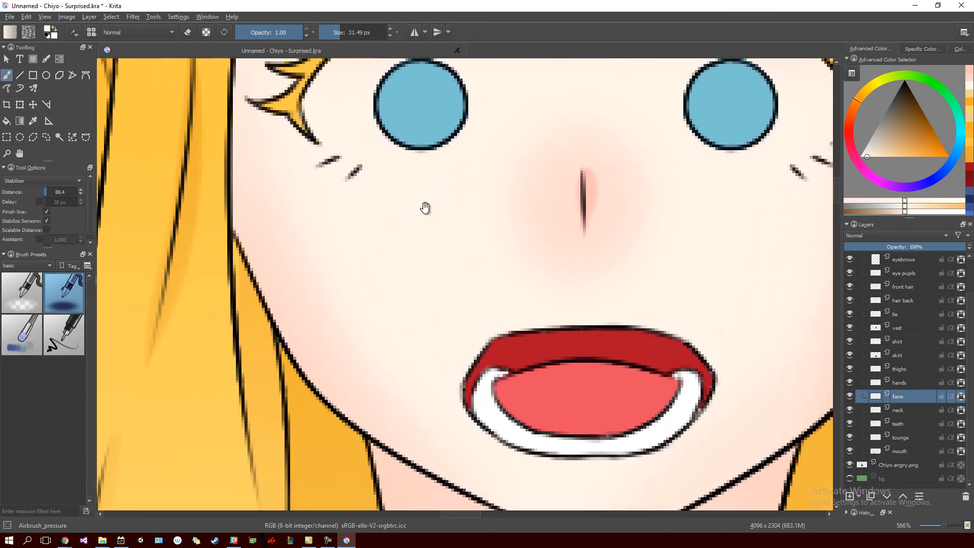
pyautogui.click(73, 346)
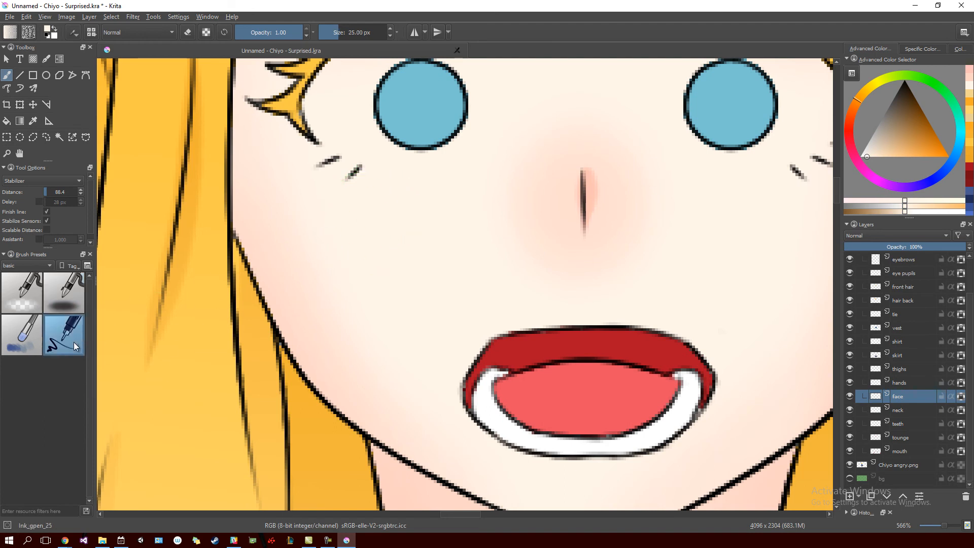
pyautogui.click(861, 156)
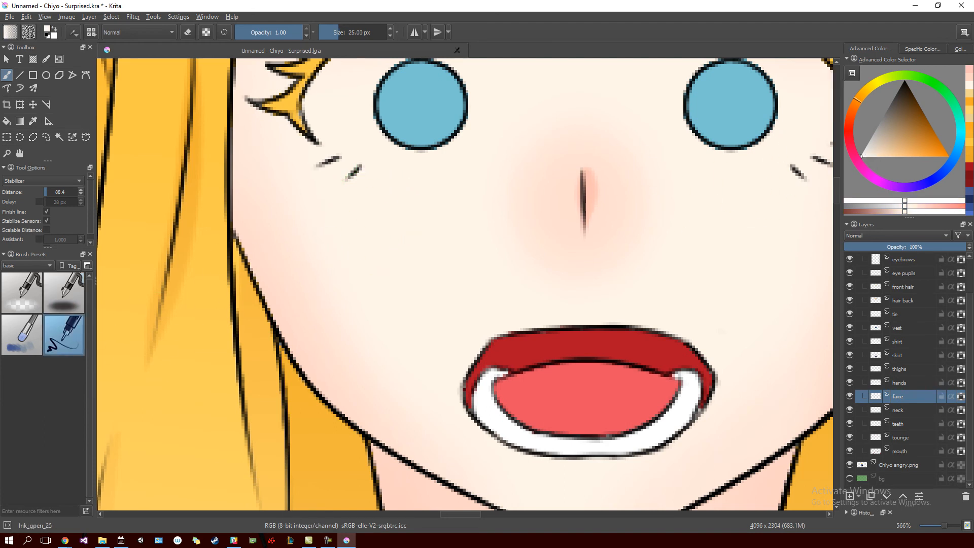
pyautogui.moveTo(282, 216); pyautogui.dragTo(296, 217)
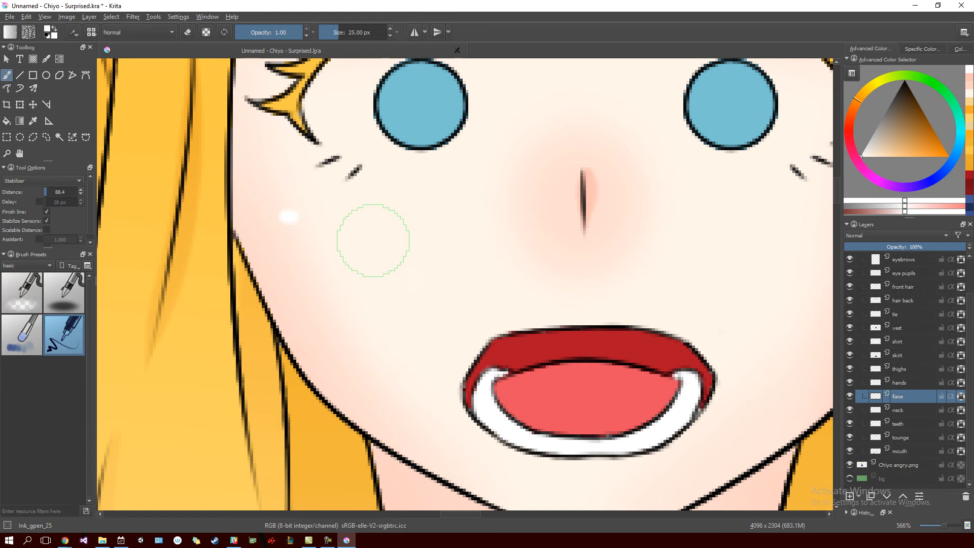
pyautogui.hotkey('ctrl', 'z')
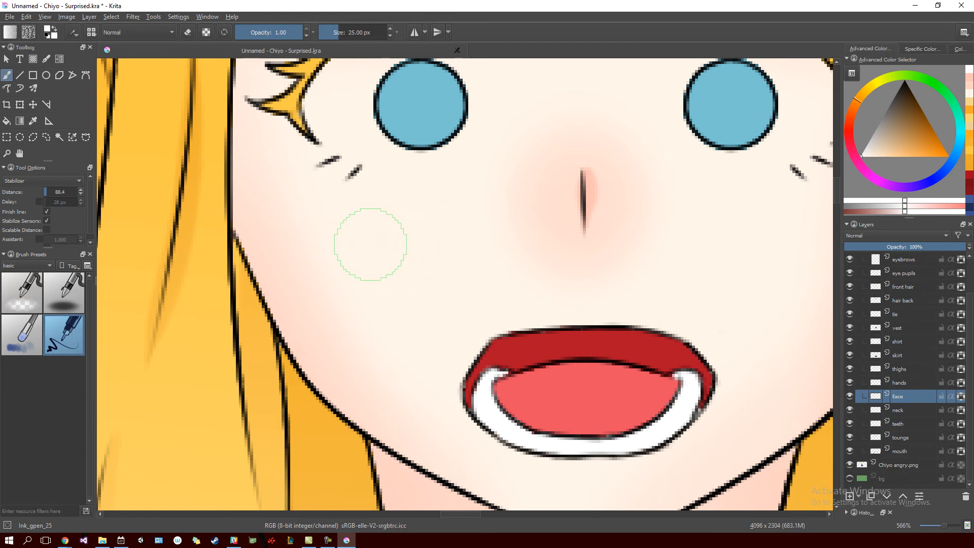
pyautogui.scroll(-3, 371, 245)
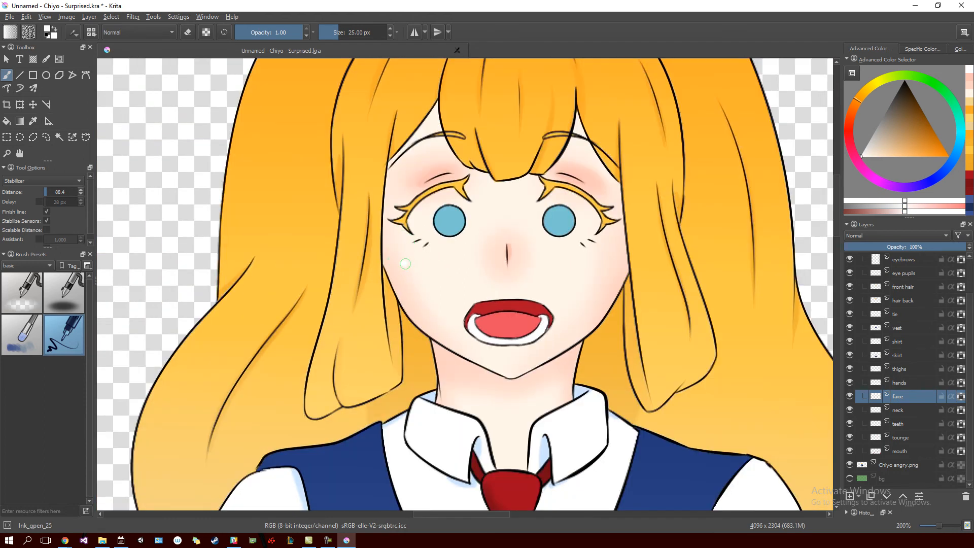
pyautogui.hotkey('ctrl', 'z')
pyautogui.moveTo(545, 266)
pyautogui.mouseDown()
pyautogui.moveTo(436, 268)
pyautogui.moveTo(451, 269)
pyautogui.moveTo(449, 322)
pyautogui.moveTo(492, 322)
pyautogui.mouseUp()
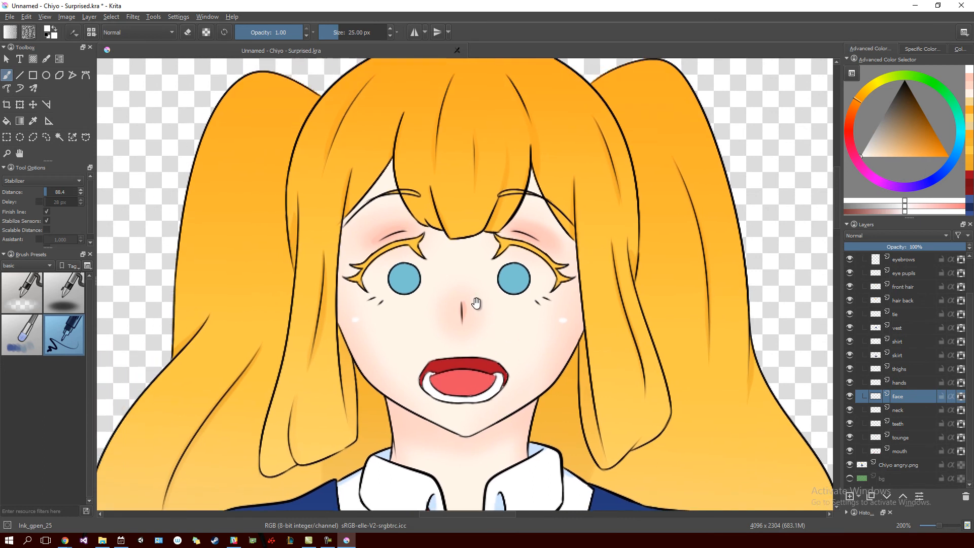
# Sample the eyelid pink, set brush opacity to 0.57 and paint hair shadows on the forehead on the image's left side.
pyautogui.keyDown('ctrl'); pyautogui.click(388, 231); pyautogui.keyUp('ctrl')
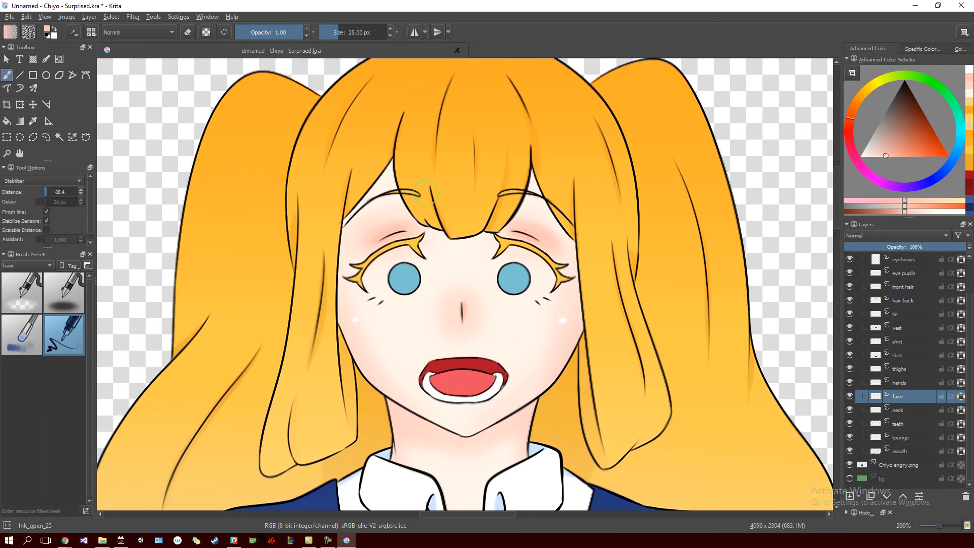
pyautogui.scroll(3, 413, 214)
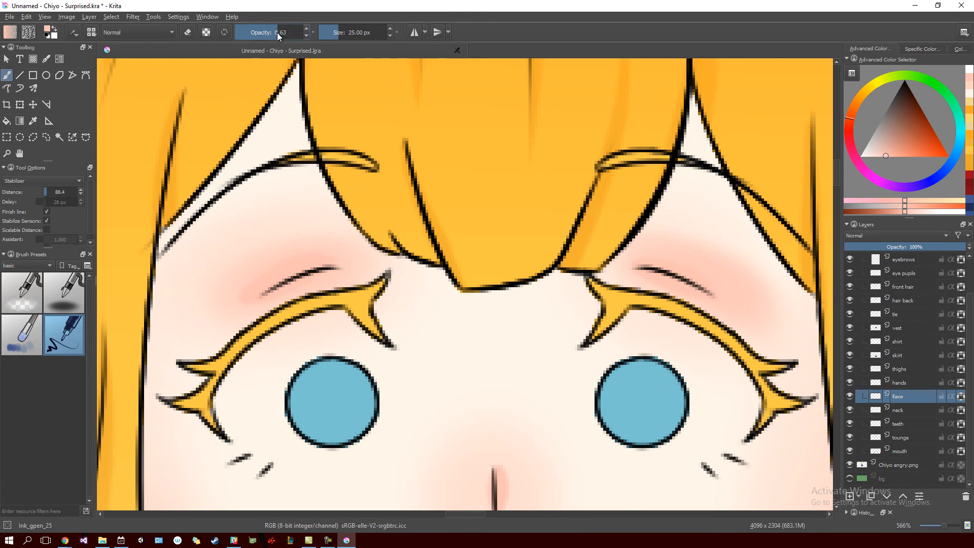
pyautogui.click(273, 32)
pyautogui.moveTo(317, 181); pyautogui.dragTo(332, 228)
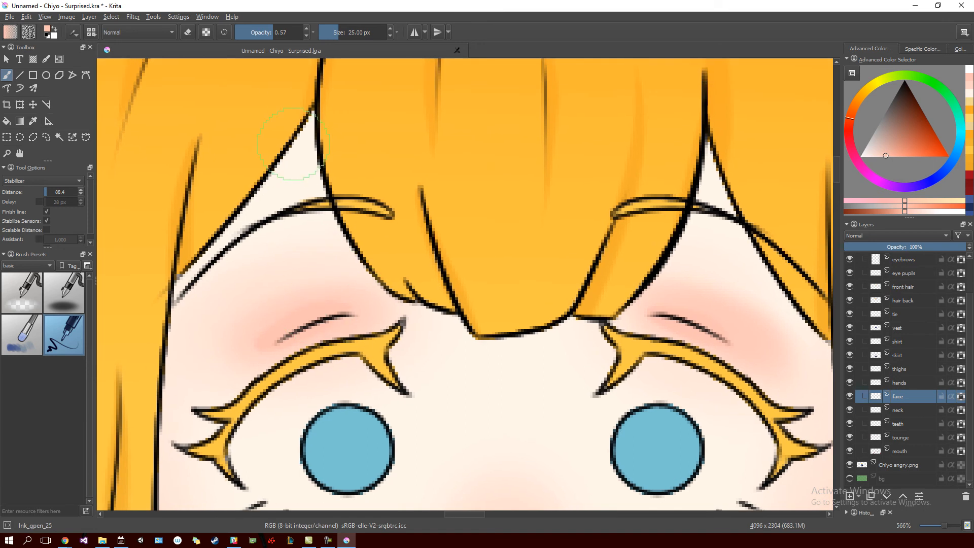
pyautogui.moveTo(313, 107); pyautogui.dragTo(319, 184)
pyautogui.moveTo(324, 106); pyautogui.dragTo(219, 238)
pyautogui.hotkey('ctrl', 'z')
pyautogui.moveTo(314, 113); pyautogui.dragTo(173, 288)
pyautogui.moveTo(342, 241); pyautogui.dragTo(405, 113)
pyautogui.moveTo(327, 202); pyautogui.dragTo(250, 265)
# Paint matching pink hair shadows on the forehead skin between the fringe and side lock on the image's right side.
pyautogui.moveTo(445, 162); pyautogui.dragTo(339, 294)
pyautogui.hotkey('ctrl', 'z')
pyautogui.moveTo(448, 101); pyautogui.dragTo(564, 307)
pyautogui.hotkey('ctrl', 'z')
pyautogui.moveTo(463, 127); pyautogui.dragTo(563, 315)
pyautogui.hotkey('ctrl', 'z')
pyautogui.moveTo(451, 112); pyautogui.dragTo(563, 315)
pyautogui.hotkey('ctrl', 'z')
pyautogui.moveTo(446, 114); pyautogui.dragTo(563, 317)
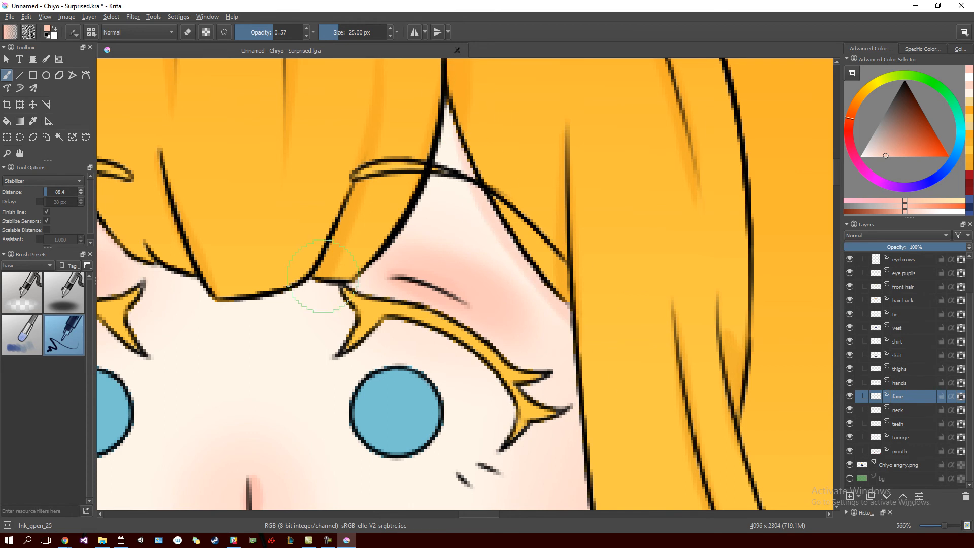
pyautogui.moveTo(451, 102); pyautogui.dragTo(421, 238)
pyautogui.hotkey('ctrl', 'z')
pyautogui.moveTo(448, 122); pyautogui.dragTo(425, 171)
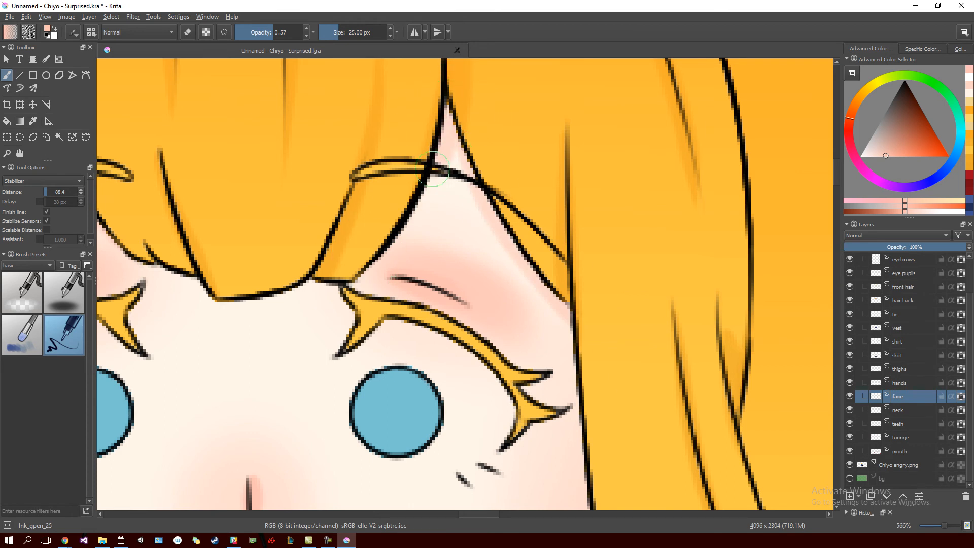
# Shade the outer edge of the face beside the long hair locks with the same translucent pink.
pyautogui.moveTo(398, 306); pyautogui.dragTo(404, 165)
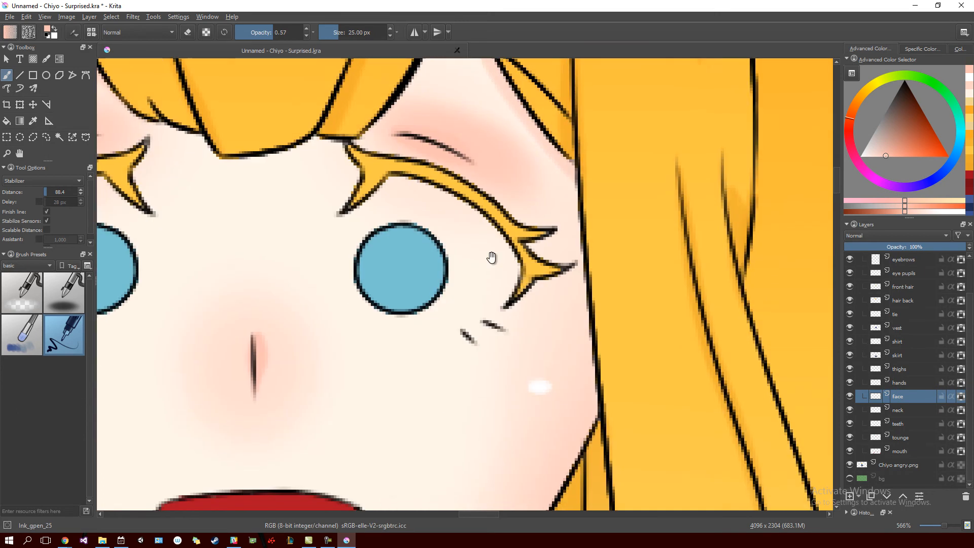
pyautogui.moveTo(527, 320); pyautogui.dragTo(449, 257)
pyautogui.moveTo(517, 238); pyautogui.dragTo(525, 303)
pyautogui.moveTo(519, 155); pyautogui.dragTo(515, 419)
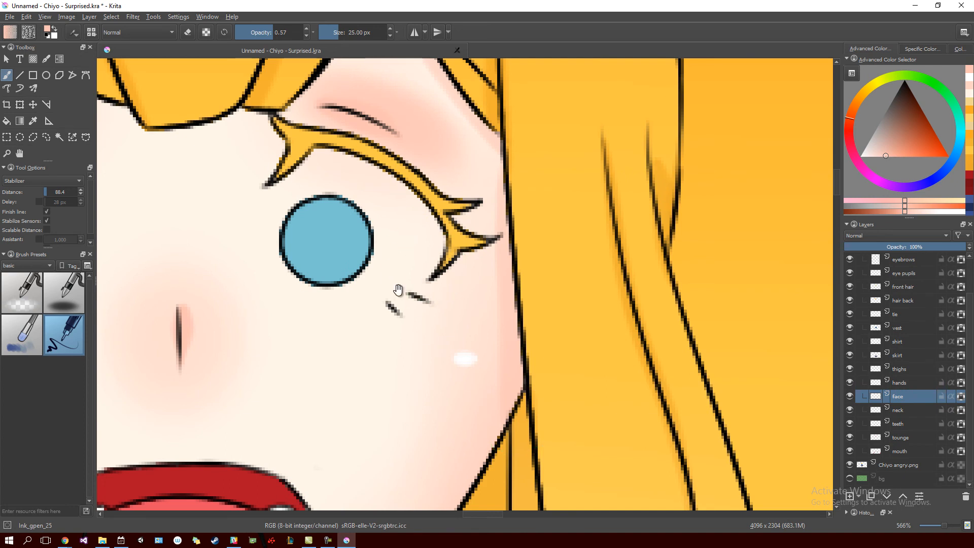
pyautogui.moveTo(413, 276); pyautogui.dragTo(593, 305)
pyautogui.moveTo(427, 234); pyautogui.dragTo(510, 408)
pyautogui.scroll(-5, 511, 408)
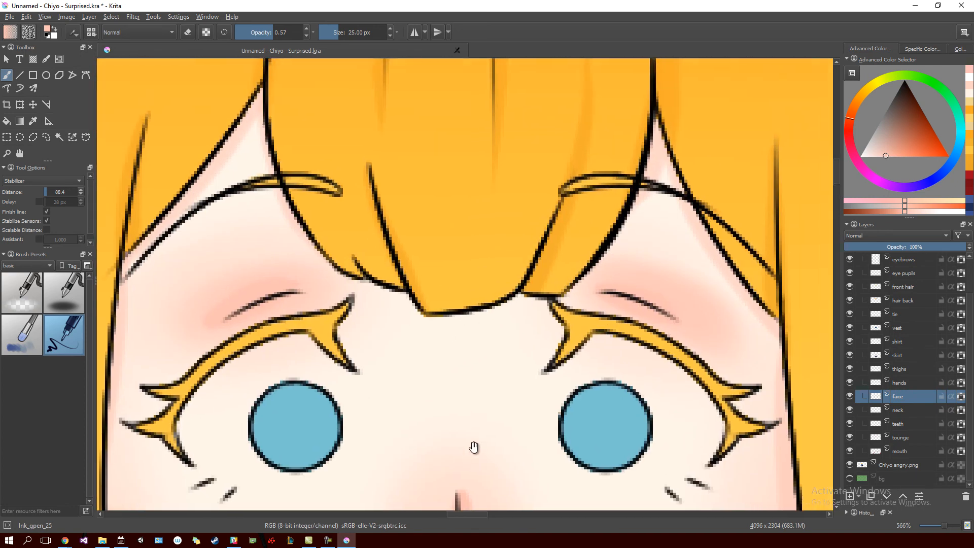
pyautogui.scroll(-5, 421, 330)
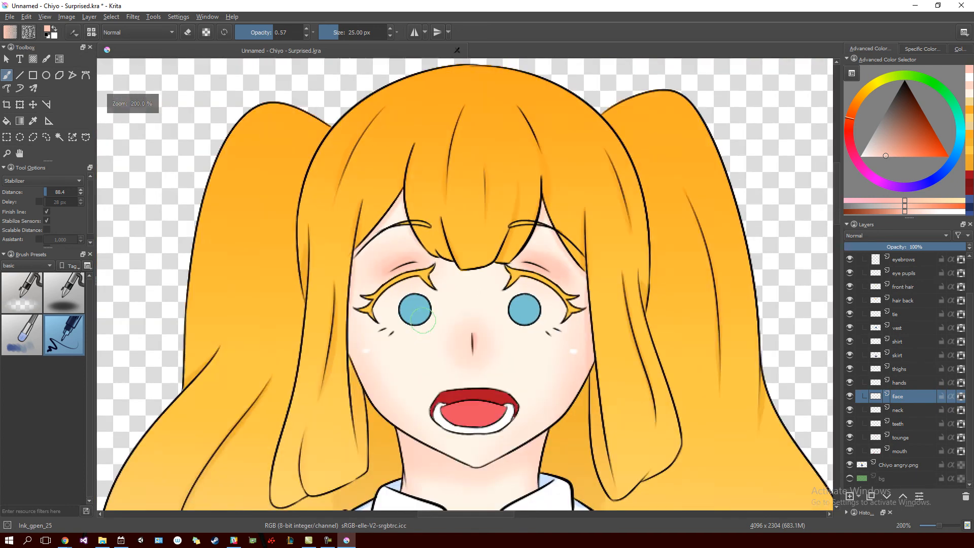
pyautogui.moveTo(511, 330); pyautogui.dragTo(517, 234)
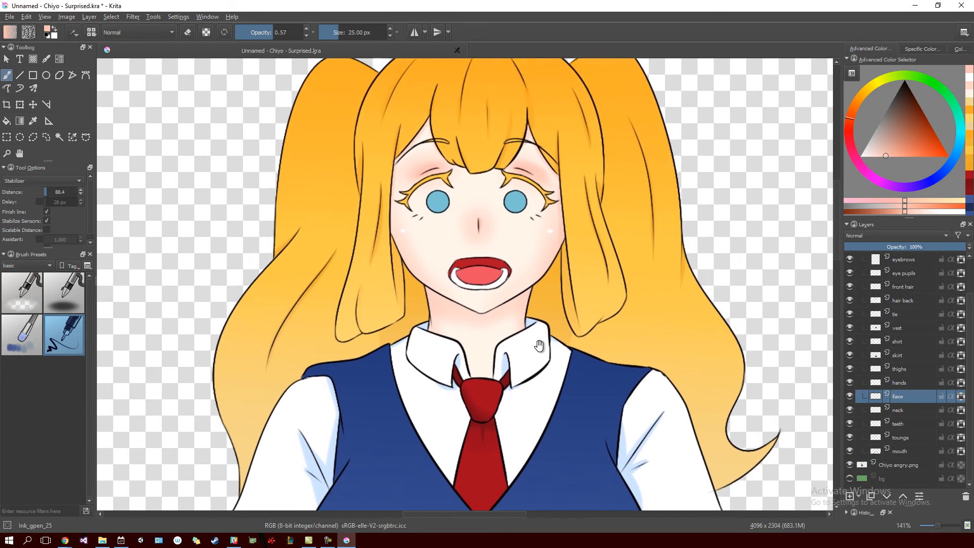
pyautogui.moveTo(546, 341); pyautogui.dragTo(536, 322)
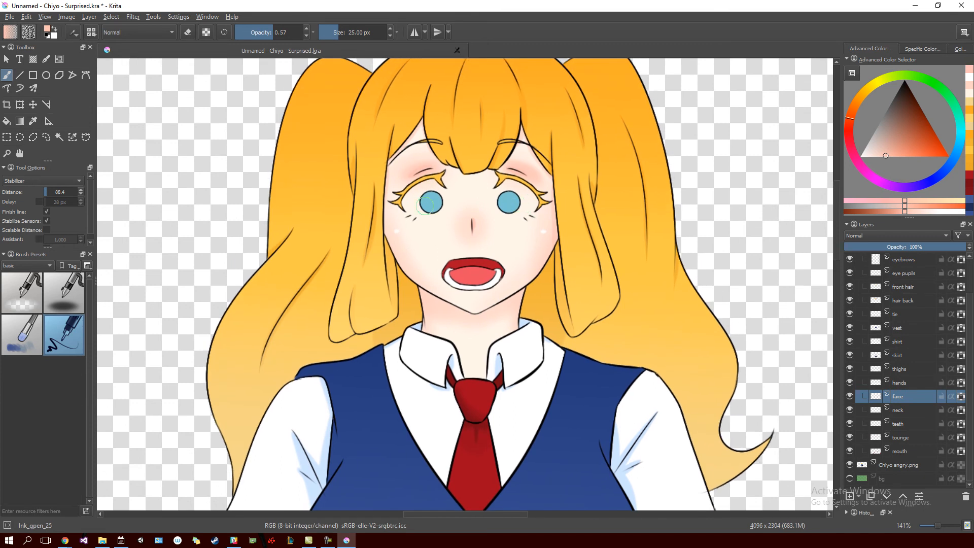
# Sample the light skin shading from the angry character's hand and paint the surprised character's rear fingers on the hands layer.
pyautogui.moveTo(490, 353)
pyautogui.mouseDown()
pyautogui.moveTo(508, 294)
pyautogui.moveTo(579, 218)
pyautogui.moveTo(564, 220)
pyautogui.moveTo(696, 213)
pyautogui.moveTo(716, 203)
pyautogui.mouseUp()
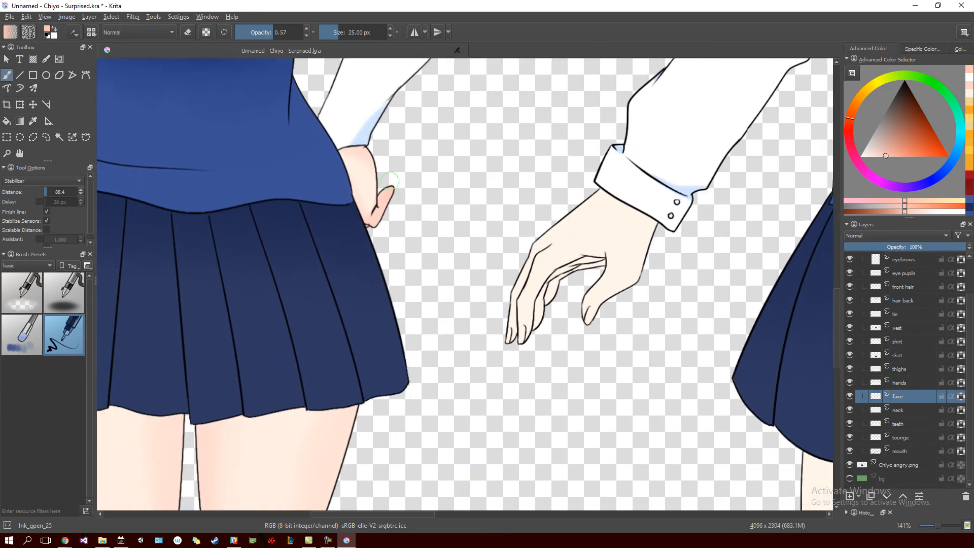
pyautogui.keyDown('ctrl'); pyautogui.click(360, 149); pyautogui.keyUp('ctrl')
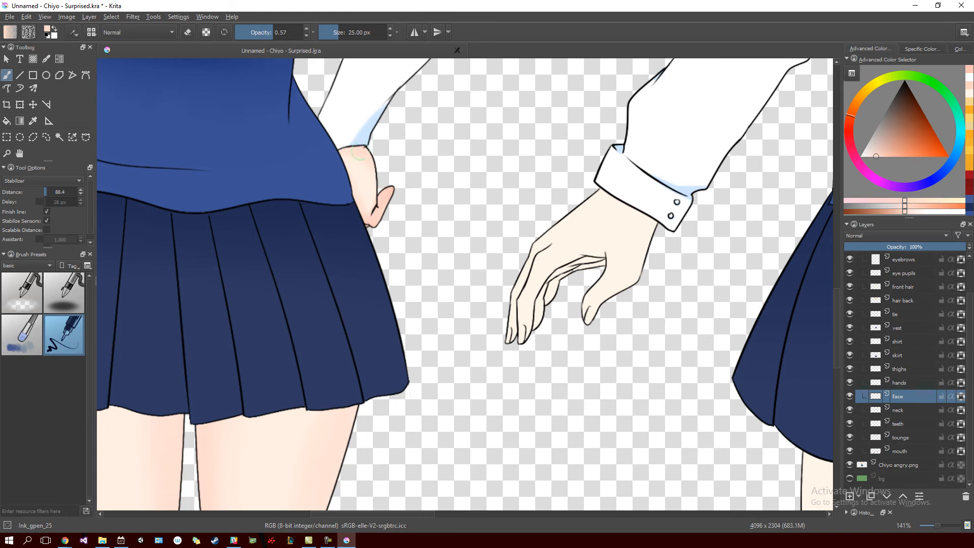
pyautogui.press('+')
pyautogui.press('+')
pyautogui.press('+')
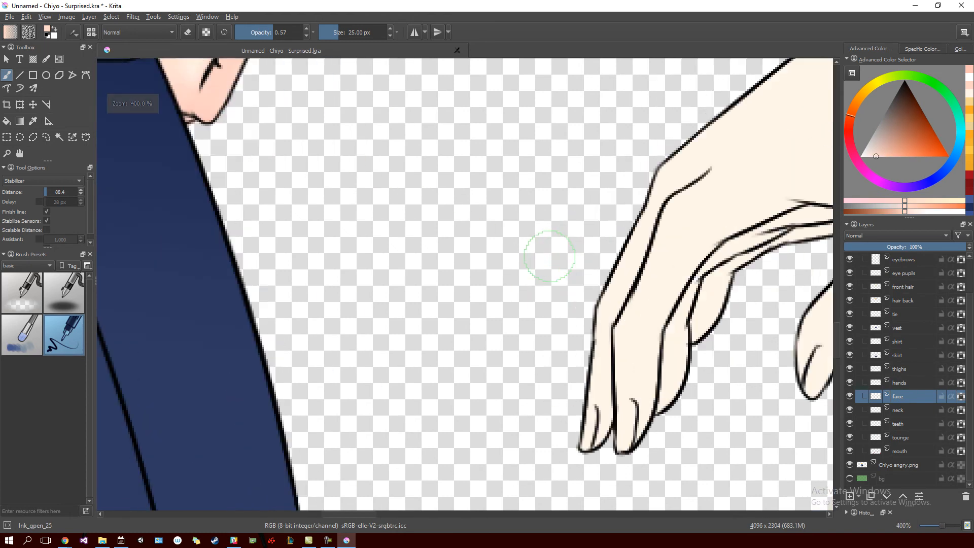
pyautogui.moveTo(622, 273)
pyautogui.mouseDown()
pyautogui.moveTo(508, 248)
pyautogui.moveTo(479, 225)
pyautogui.mouseUp()
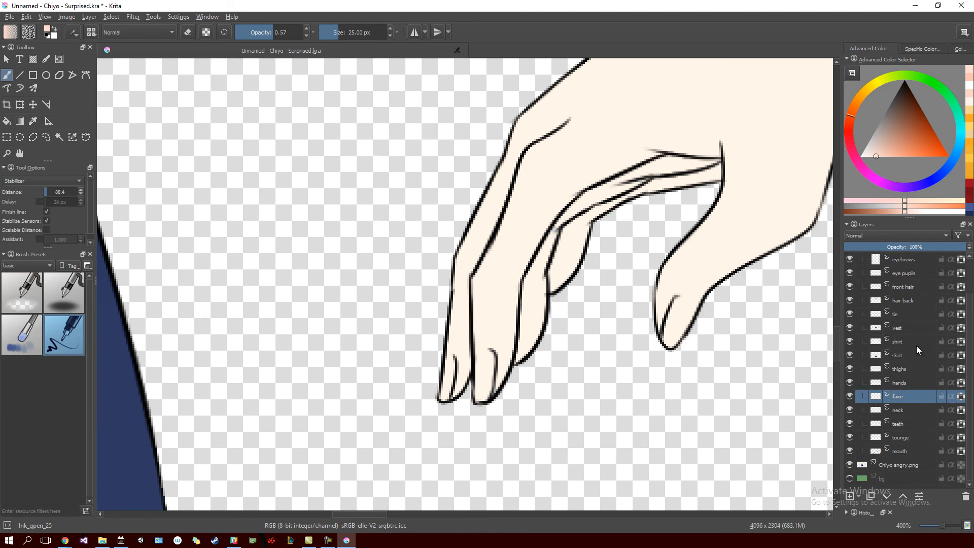
pyautogui.scroll(1, 969, 332)
pyautogui.scroll(-1, 924, 400)
pyautogui.click(903, 382)
pyautogui.moveTo(599, 217); pyautogui.dragTo(548, 313)
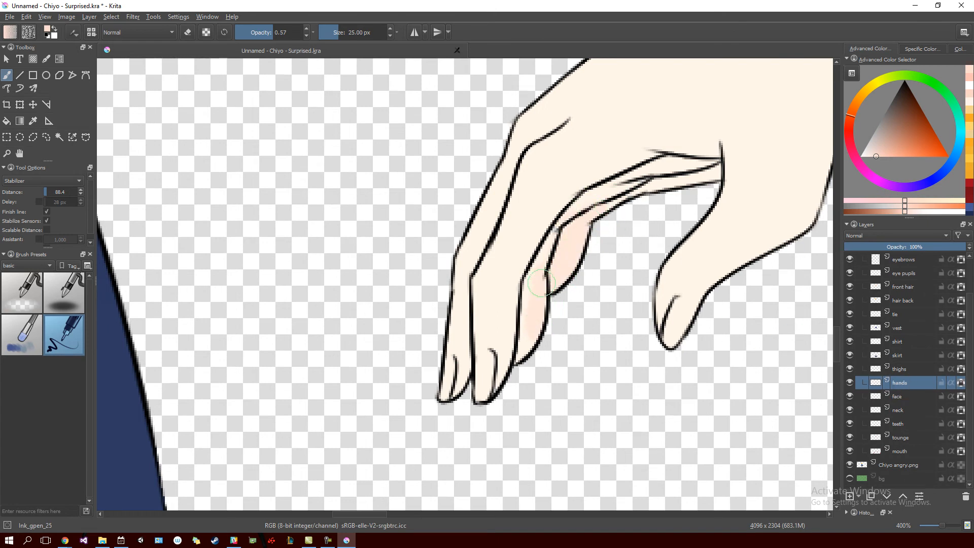
pyautogui.moveTo(618, 189); pyautogui.dragTo(630, 184)
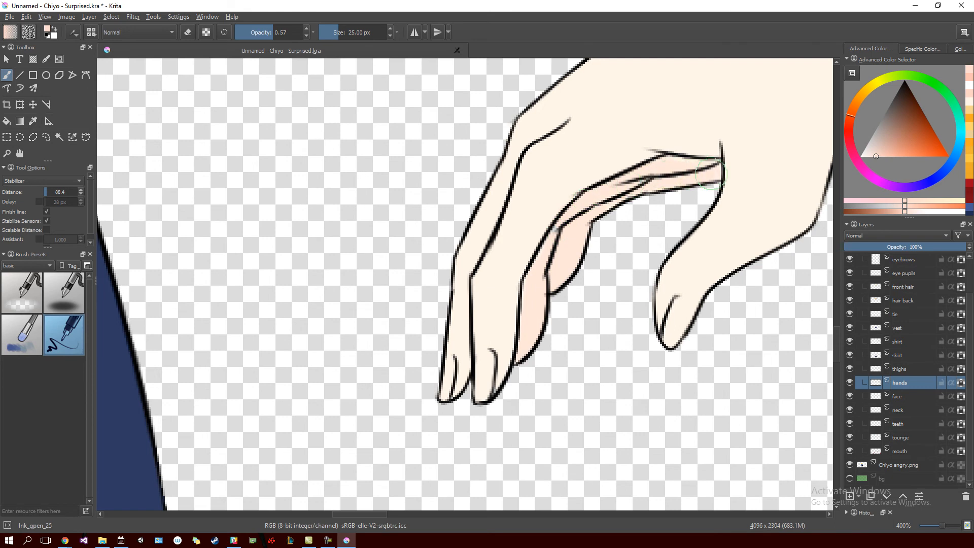
# Paint a light pink cast shadow across the wrist below the shirt cuff.
pyautogui.moveTo(598, 316)
pyautogui.mouseDown()
pyautogui.moveTo(541, 330)
pyautogui.moveTo(456, 444)
pyautogui.mouseUp()
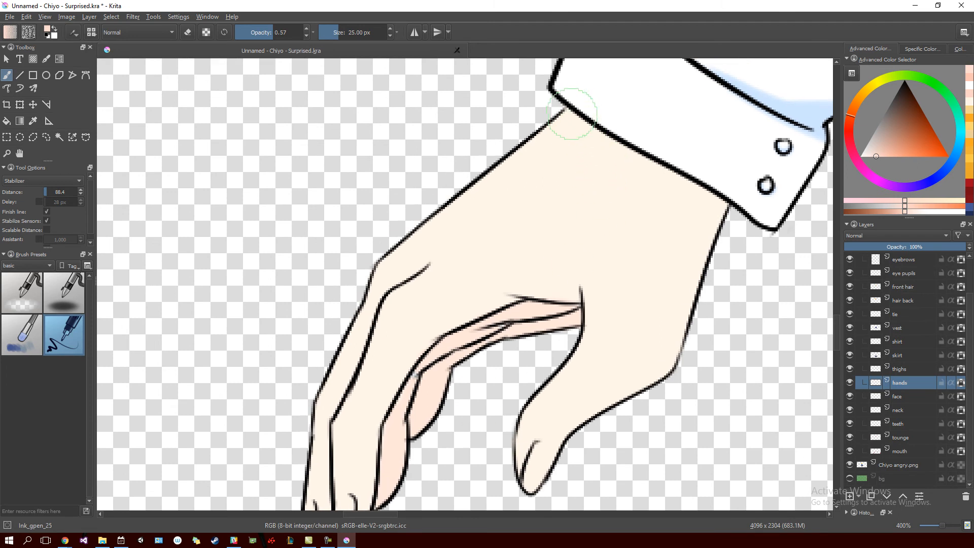
pyautogui.moveTo(590, 126); pyautogui.dragTo(715, 223)
pyautogui.hotkey('ctrl', 'z')
pyautogui.moveTo(589, 124); pyautogui.dragTo(718, 231)
pyautogui.hotkey('ctrl', 'z')
pyautogui.moveTo(587, 114); pyautogui.dragTo(717, 251)
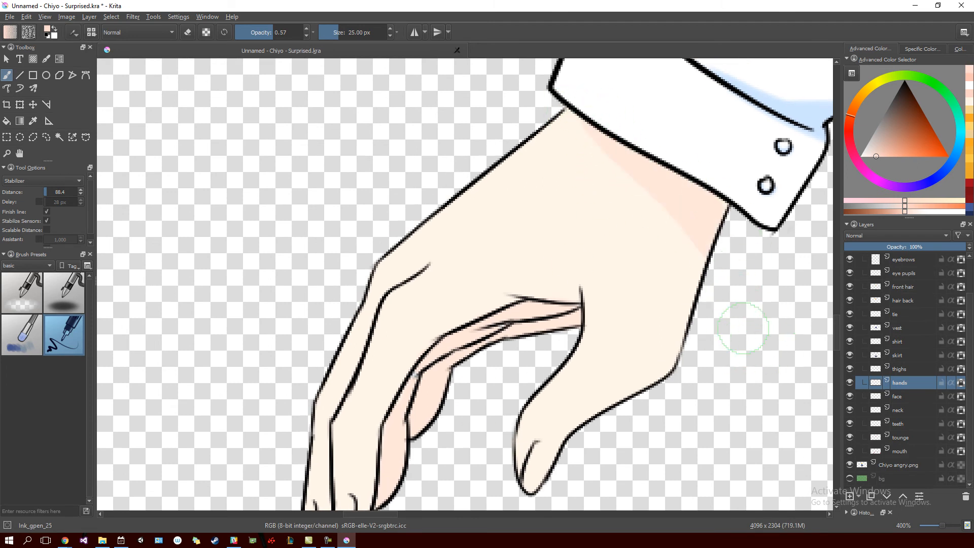
# Shade along the knuckle crease, the front finger lines and the inner edge of the thumb with light pink.
pyautogui.moveTo(675, 223)
pyautogui.mouseDown()
pyautogui.moveTo(728, 200)
pyautogui.moveTo(742, 127)
pyautogui.mouseUp()
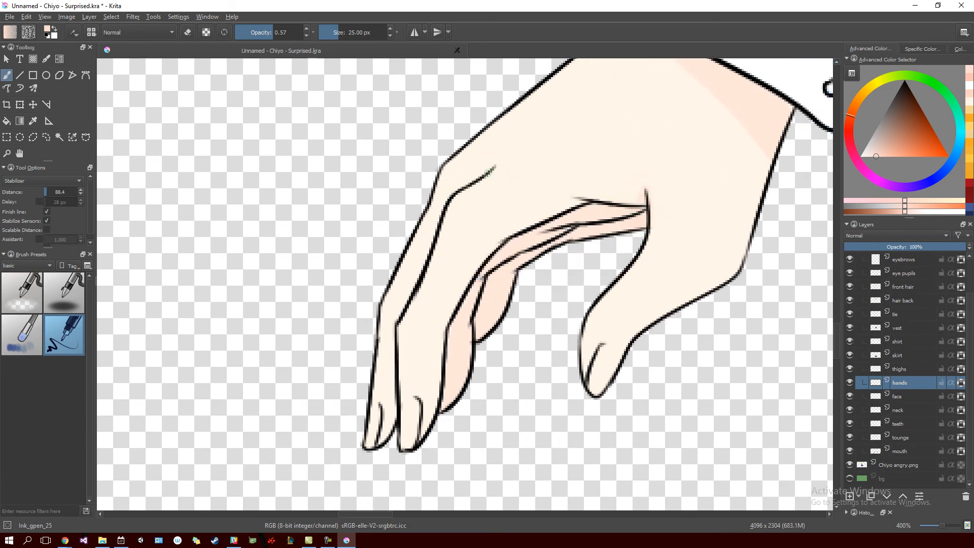
pyautogui.hotkey('ctrl', 'z')
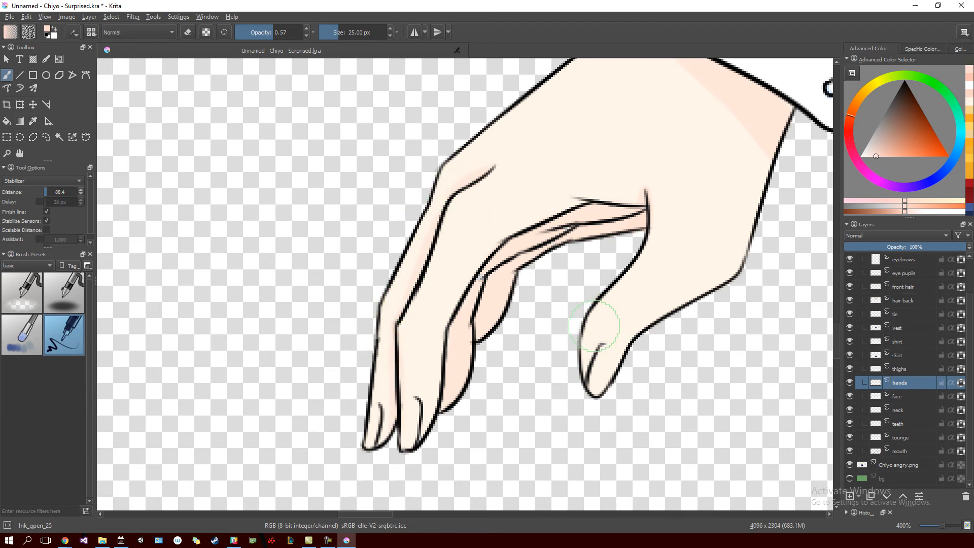
pyautogui.hscroll(3, 624, 281)
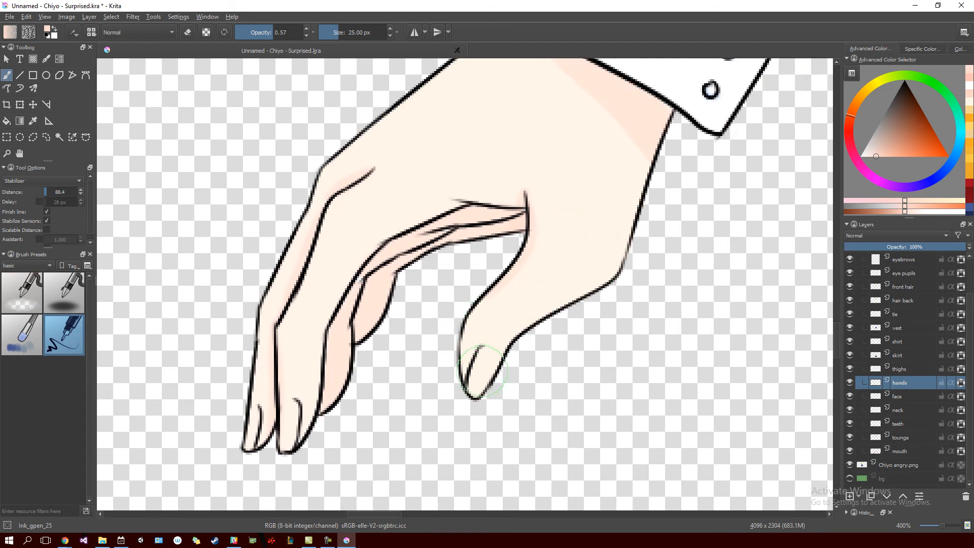
pyautogui.moveTo(407, 325)
pyautogui.mouseDown()
pyautogui.moveTo(561, 261)
pyautogui.moveTo(600, 224)
pyautogui.moveTo(630, 268)
pyautogui.moveTo(567, 232)
pyautogui.mouseUp()
pyautogui.click(869, 169)
pyautogui.moveTo(855, 172)
pyautogui.mouseDown()
pyautogui.moveTo(611, 352)
pyautogui.moveTo(513, 325)
pyautogui.moveTo(479, 272)
pyautogui.moveTo(539, 275)
pyautogui.mouseUp()
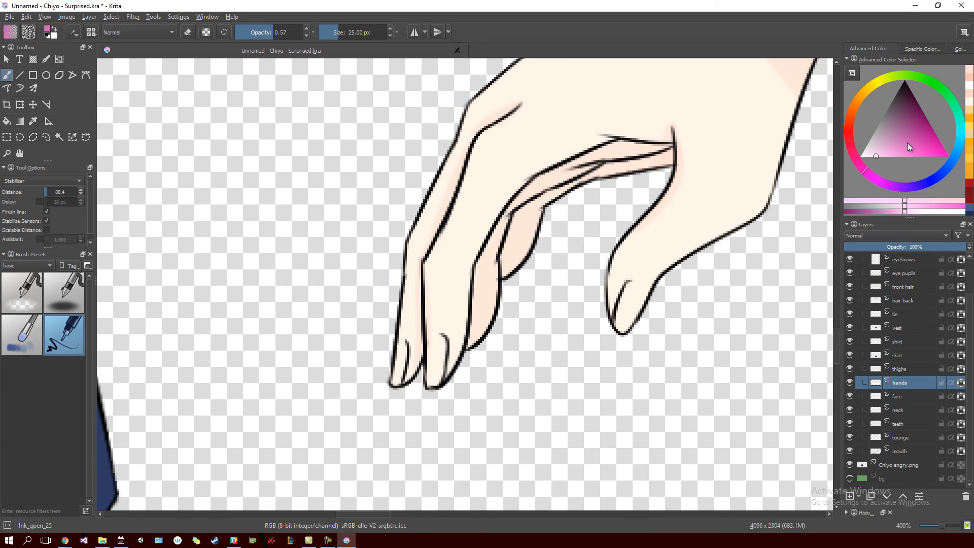
pyautogui.click(904, 80)
pyautogui.click(643, 292)
pyautogui.hotkey('ctrl', 'z')
pyautogui.click(646, 297)
pyautogui.hotkey('ctrl', 'z')
pyautogui.moveTo(647, 298); pyautogui.dragTo(632, 295)
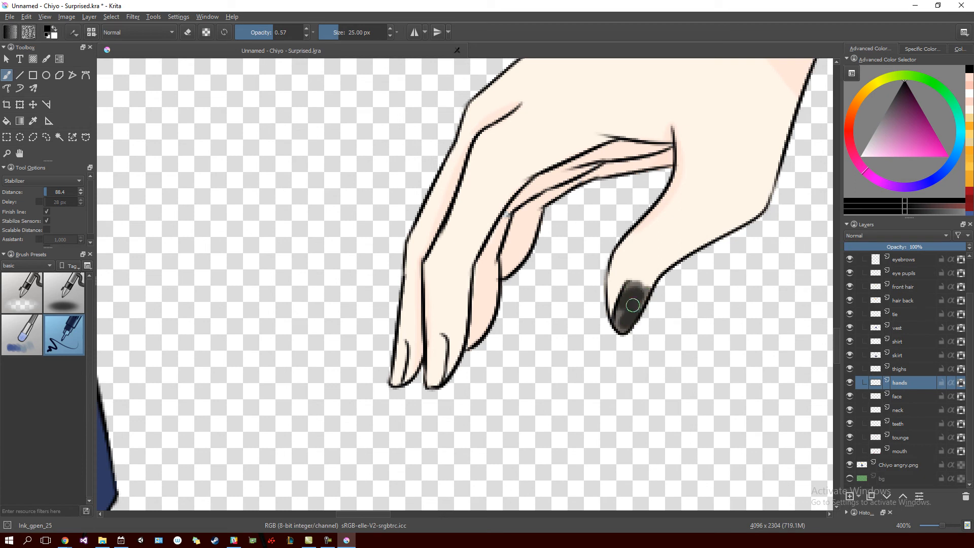
pyautogui.hotkey('ctrl', 'z')
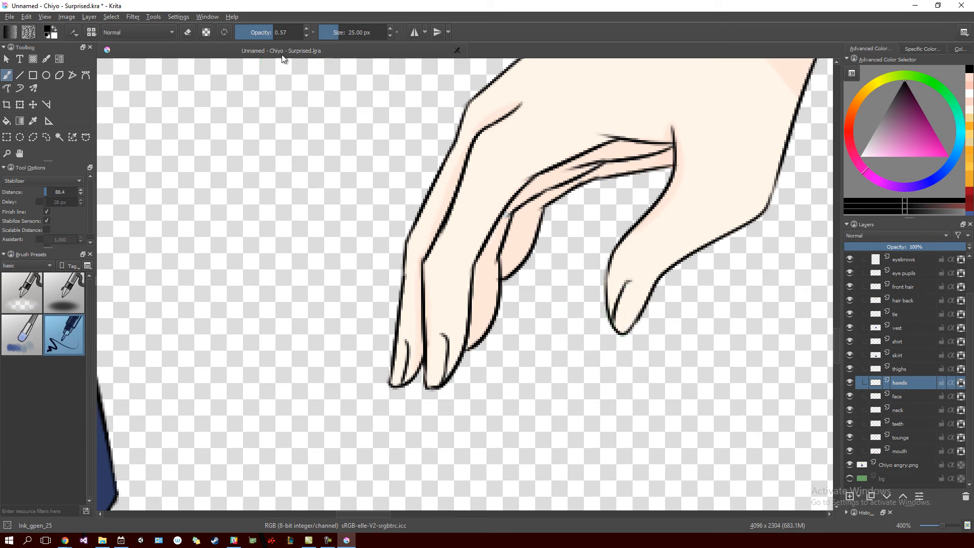
# Sample a stronger pink from the reference character and repaint the rear fingers with it at opacity 1.00.
pyautogui.moveTo(381, 204); pyautogui.dragTo(459, 304)
pyautogui.keyDown('ctrl'); pyautogui.click(336, 130); pyautogui.keyUp('ctrl')
pyautogui.moveTo(487, 211)
pyautogui.mouseDown()
pyautogui.moveTo(328, 160)
pyautogui.moveTo(269, 81)
pyautogui.mouseUp()
pyautogui.moveTo(558, 234)
pyautogui.mouseDown()
pyautogui.moveTo(518, 313)
pyautogui.moveTo(531, 234)
pyautogui.moveTo(511, 358)
pyautogui.moveTo(509, 307)
pyautogui.mouseUp()
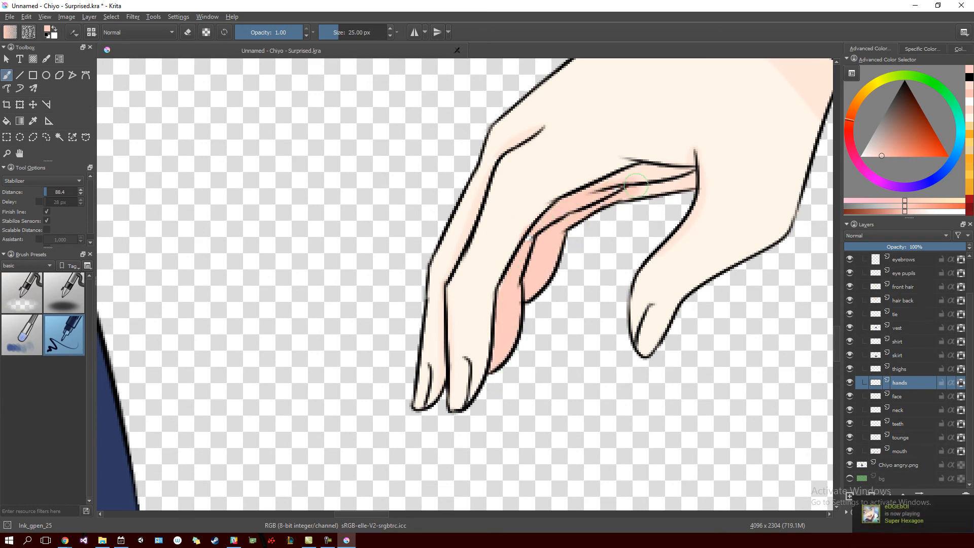
pyautogui.moveTo(615, 189); pyautogui.dragTo(649, 173)
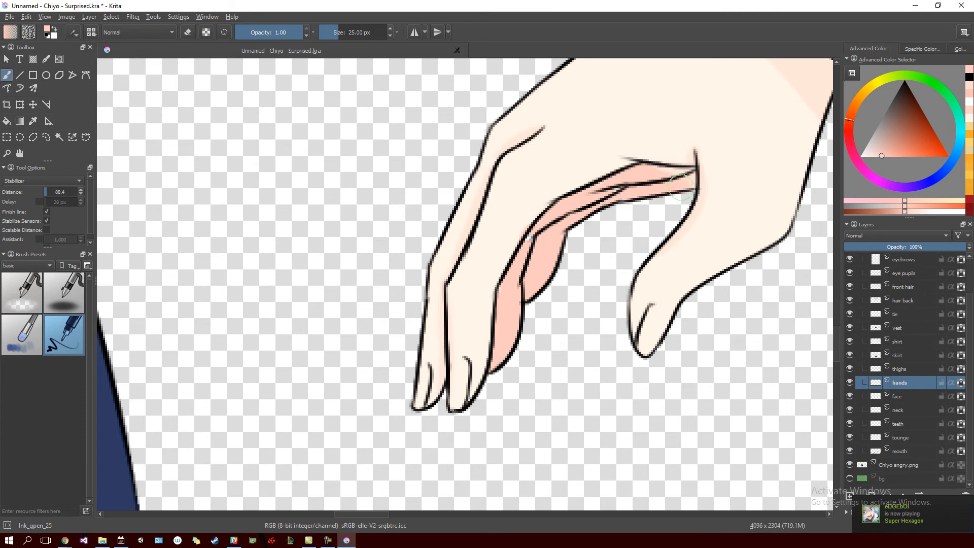
pyautogui.moveTo(692, 166); pyautogui.dragTo(684, 196)
# Shade along the knuckle crease and down the front finger lines with the stronger pink at brush opacity 0.71.
pyautogui.moveTo(515, 141); pyautogui.dragTo(539, 133)
pyautogui.moveTo(495, 167)
pyautogui.mouseDown()
pyautogui.moveTo(536, 131)
pyautogui.moveTo(503, 149)
pyautogui.moveTo(478, 191)
pyautogui.moveTo(542, 129)
pyautogui.mouseUp()
pyautogui.click(283, 33)
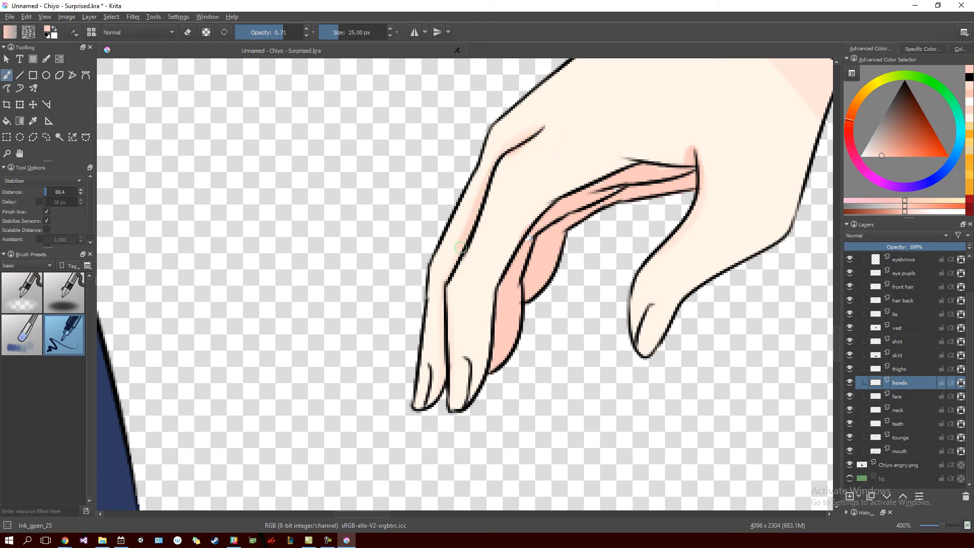
pyautogui.moveTo(441, 286)
pyautogui.mouseDown()
pyautogui.moveTo(457, 267)
pyautogui.moveTo(444, 299)
pyautogui.moveTo(453, 362)
pyautogui.moveTo(442, 409)
pyautogui.moveTo(443, 284)
pyautogui.moveTo(436, 409)
pyautogui.mouseUp()
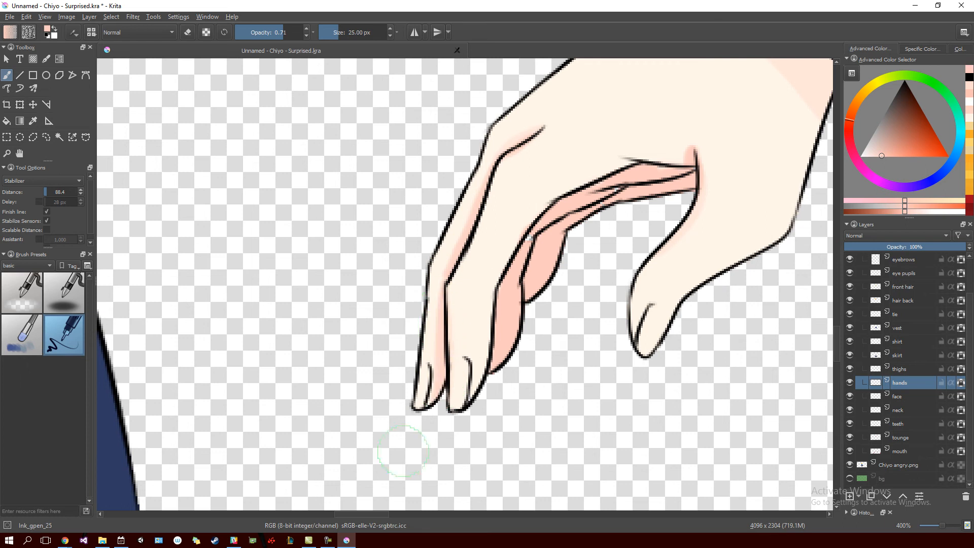
pyautogui.moveTo(614, 258)
pyautogui.mouseDown()
pyautogui.moveTo(576, 290)
pyautogui.moveTo(421, 337)
pyautogui.mouseUp()
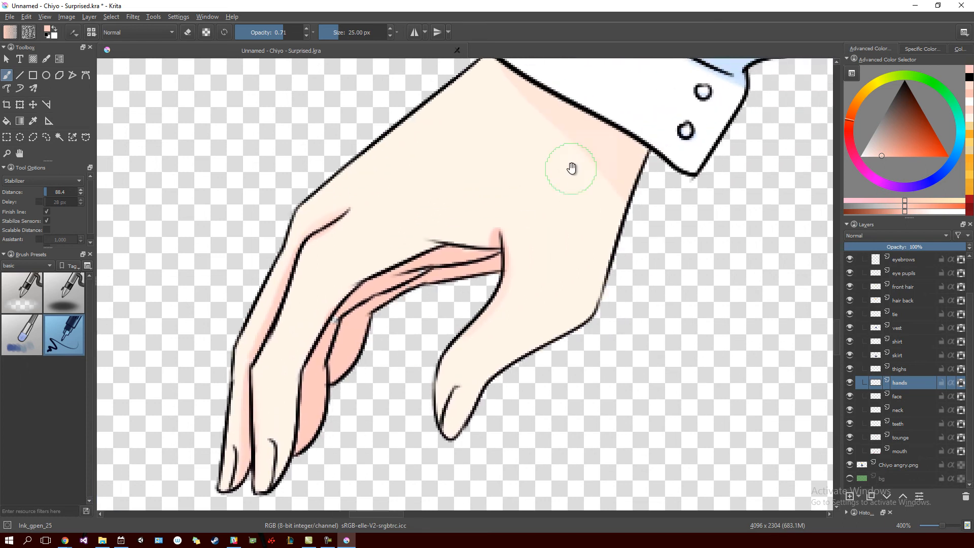
pyautogui.moveTo(563, 119); pyautogui.dragTo(540, 180)
pyautogui.moveTo(485, 122); pyautogui.dragTo(595, 269)
pyautogui.hotkey('ctrl', 'z')
pyautogui.moveTo(513, 138)
pyautogui.mouseDown()
pyautogui.moveTo(526, 146)
pyautogui.moveTo(566, 307)
pyautogui.mouseUp()
pyautogui.hotkey('ctrl', 'z')
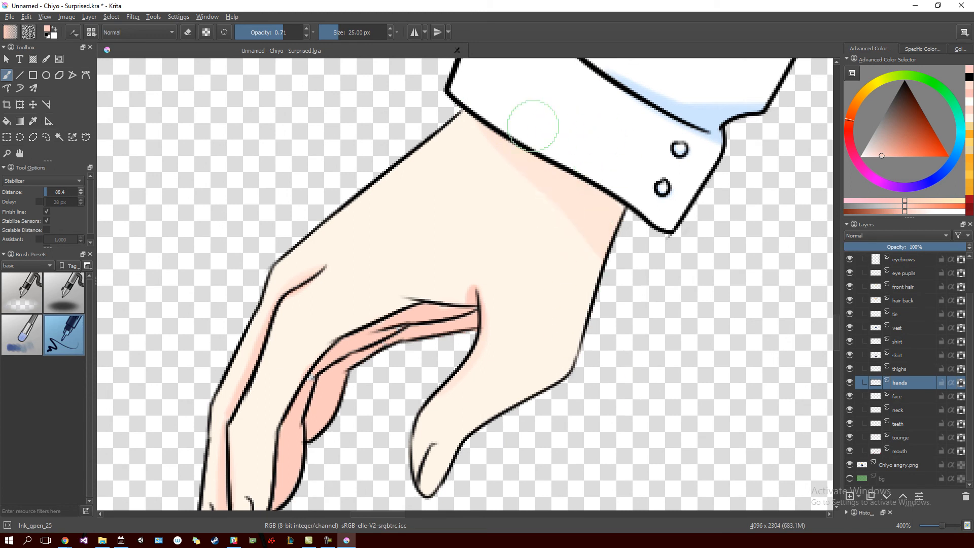
pyautogui.moveTo(472, 110)
pyautogui.mouseDown()
pyautogui.moveTo(606, 271)
pyautogui.moveTo(614, 246)
pyautogui.mouseUp()
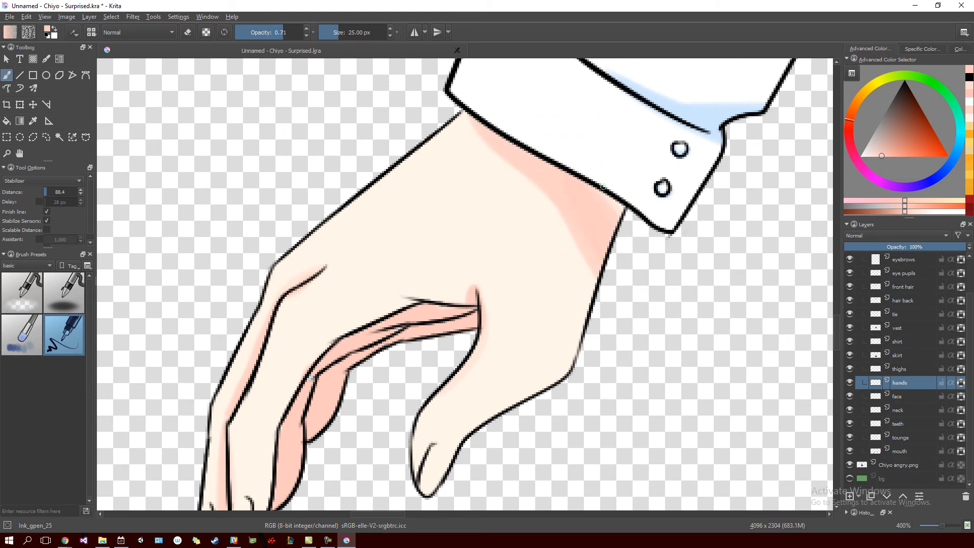
pyautogui.hotkey('ctrl', 'z')
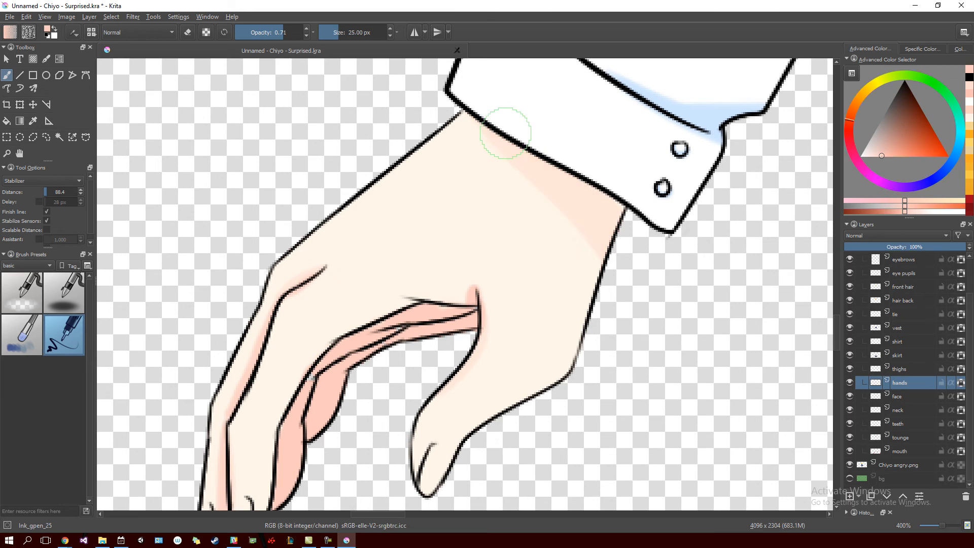
# Repaint the cast shadow across the wrist below the shirt cuff with the stronger pink.
pyautogui.moveTo(469, 105); pyautogui.dragTo(619, 313)
pyautogui.moveTo(572, 168); pyautogui.dragTo(605, 224)
pyautogui.moveTo(594, 277)
pyautogui.mouseDown()
pyautogui.moveTo(654, 211)
pyautogui.moveTo(631, 261)
pyautogui.moveTo(652, 249)
pyautogui.mouseUp()
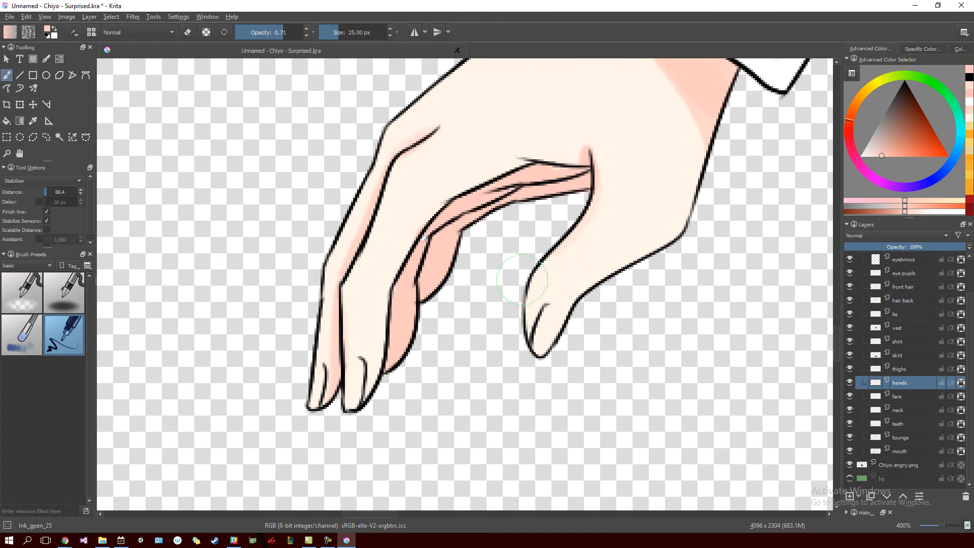
# Raise the brush opacity to 1.00 and try a saturated magenta pink on the front finger's nail.
pyautogui.moveTo(533, 220)
pyautogui.mouseDown()
pyautogui.moveTo(495, 293)
pyautogui.moveTo(576, 257)
pyautogui.mouseUp()
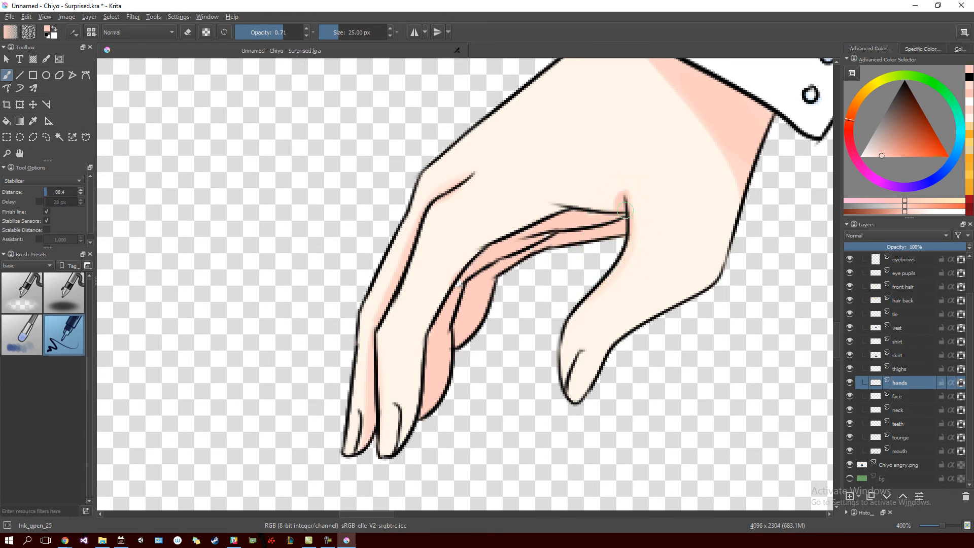
pyautogui.moveTo(546, 295)
pyautogui.mouseDown()
pyautogui.moveTo(587, 218)
pyautogui.moveTo(594, 272)
pyautogui.moveTo(659, 178)
pyautogui.mouseUp()
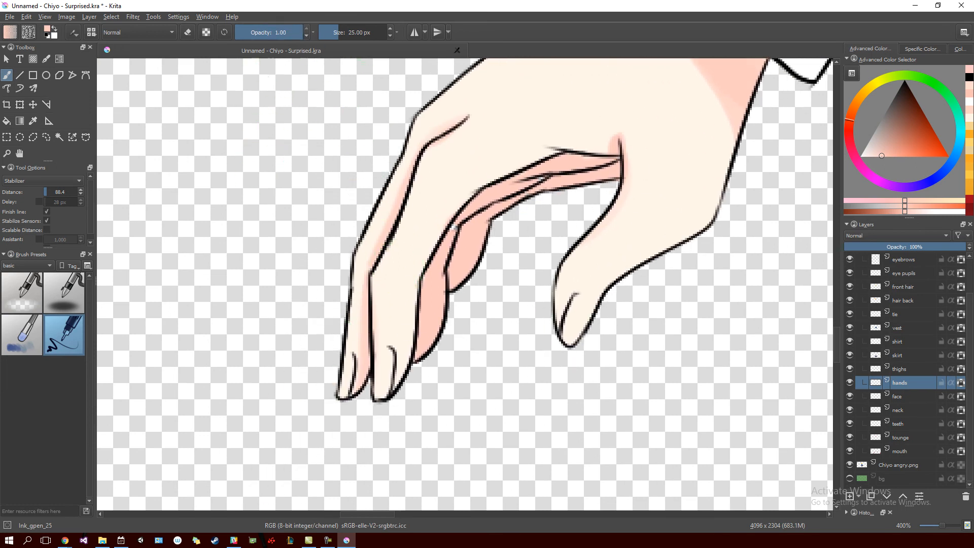
pyautogui.moveTo(267, 244)
pyautogui.mouseDown()
pyautogui.moveTo(541, 223)
pyautogui.moveTo(348, 317)
pyautogui.moveTo(324, 302)
pyautogui.mouseUp()
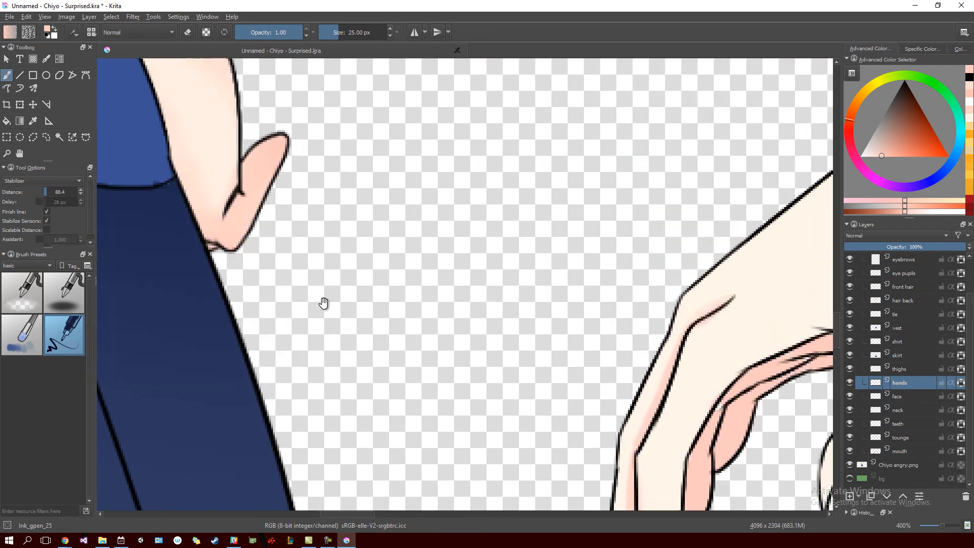
pyautogui.moveTo(477, 308); pyautogui.dragTo(289, 160)
pyautogui.click(867, 171)
pyautogui.moveTo(883, 155); pyautogui.dragTo(906, 146)
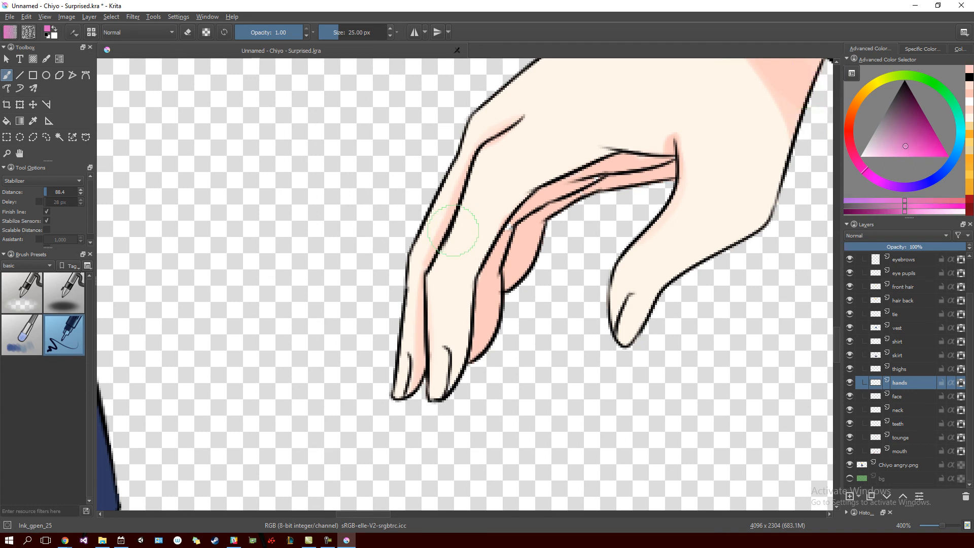
pyautogui.scroll(-3, 436, 240)
pyautogui.scroll(-3, 435, 240)
pyautogui.scroll(5, 441, 228)
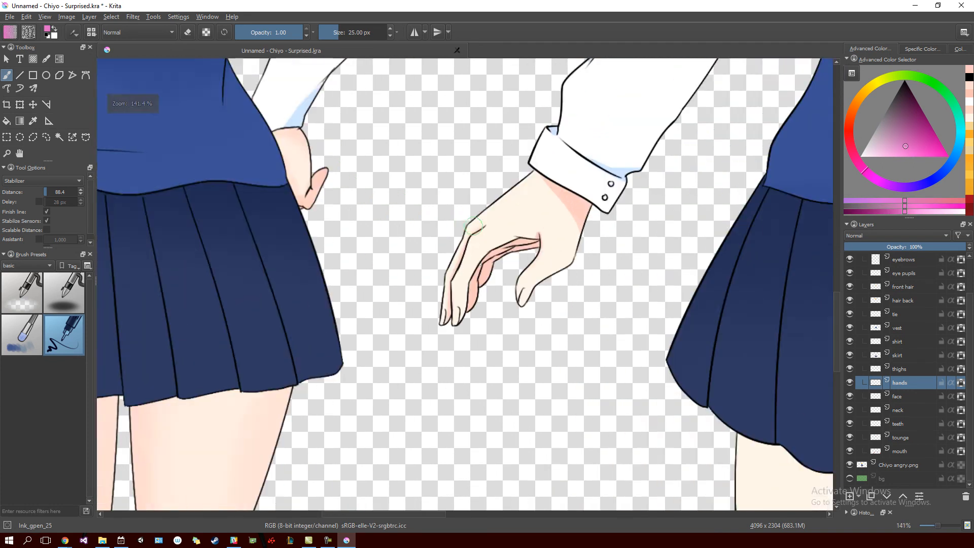
pyautogui.moveTo(482, 317)
pyautogui.mouseDown()
pyautogui.moveTo(501, 246)
pyautogui.moveTo(460, 294)
pyautogui.mouseUp()
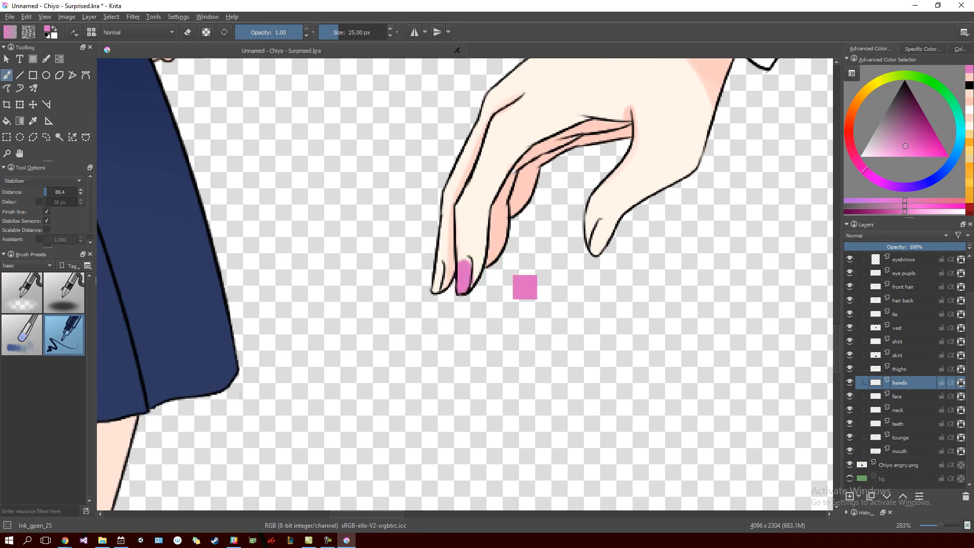
pyautogui.hotkey('ctrl', 'z')
# Pick a very pale lilac pink and paint the nails of the two front fingers and the thumb.
pyautogui.moveTo(866, 141)
pyautogui.mouseDown()
pyautogui.moveTo(911, 147)
pyautogui.moveTo(894, 158)
pyautogui.mouseUp()
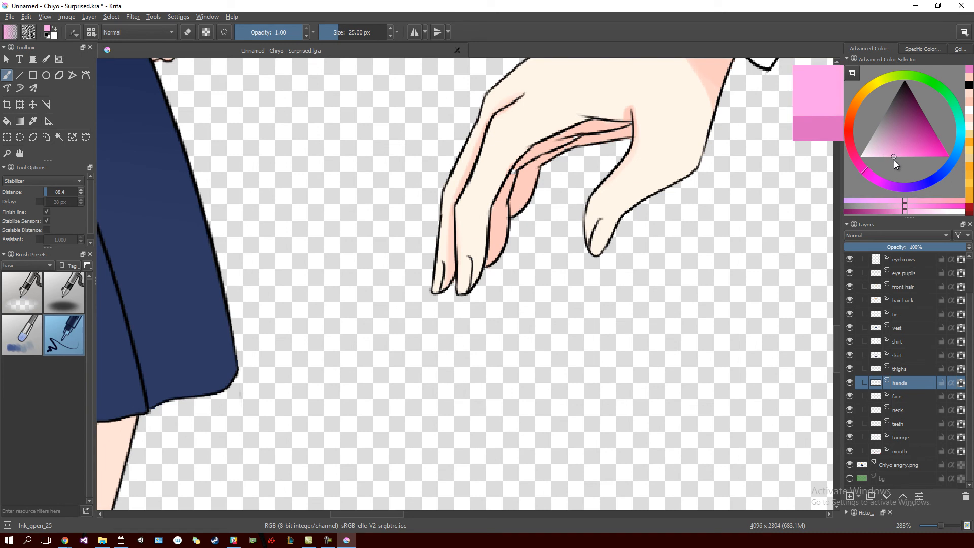
pyautogui.click(870, 178)
pyautogui.moveTo(905, 152)
pyautogui.mouseDown()
pyautogui.moveTo(884, 145)
pyautogui.moveTo(879, 158)
pyautogui.mouseUp()
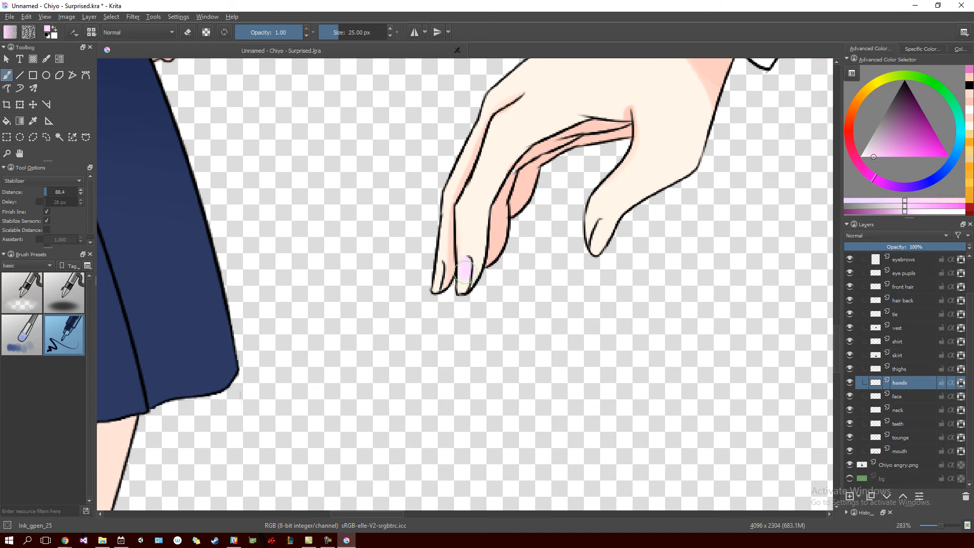
pyautogui.moveTo(466, 259); pyautogui.dragTo(469, 299)
pyautogui.scroll(3, 503, 280)
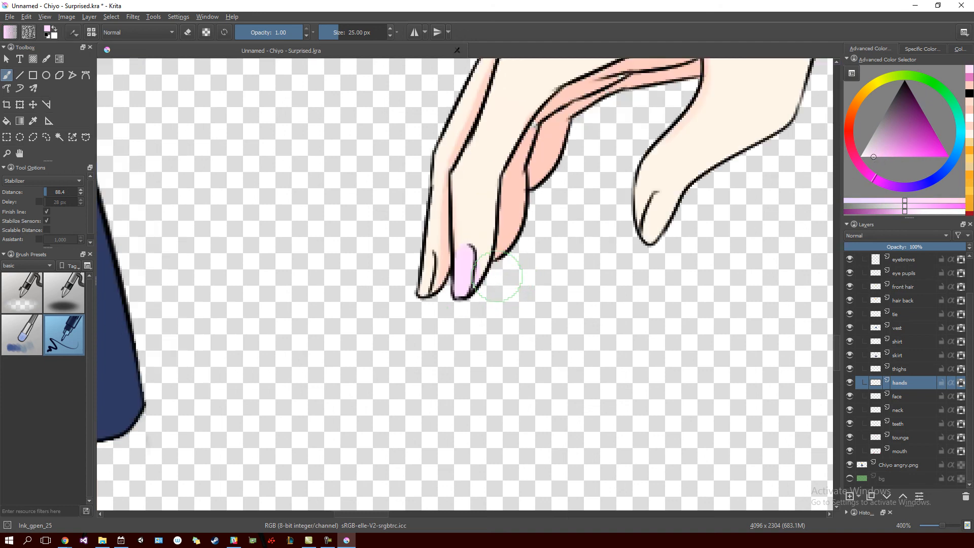
pyautogui.moveTo(488, 218); pyautogui.dragTo(477, 290)
pyautogui.moveTo(632, 293)
pyautogui.mouseDown()
pyautogui.moveTo(452, 387)
pyautogui.moveTo(378, 443)
pyautogui.mouseUp()
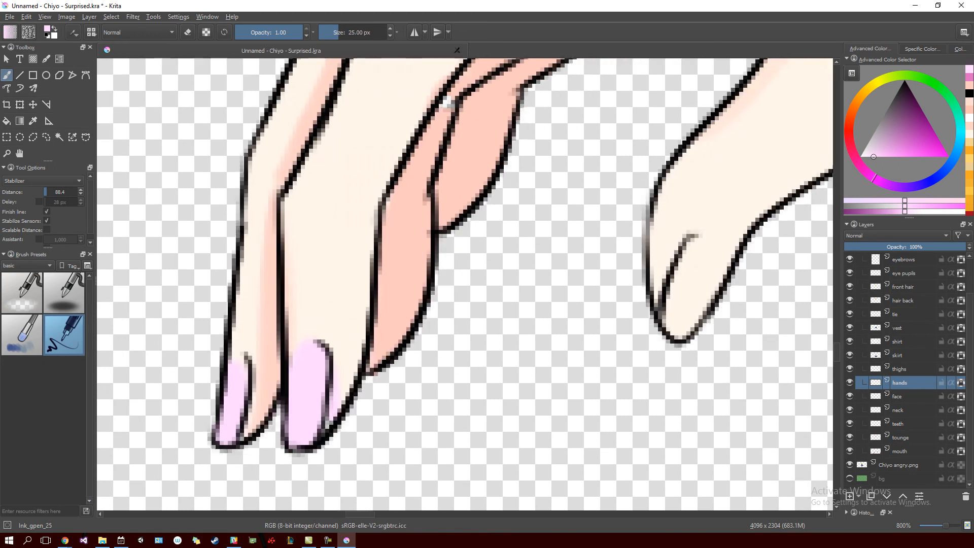
pyautogui.moveTo(713, 251); pyautogui.dragTo(660, 327)
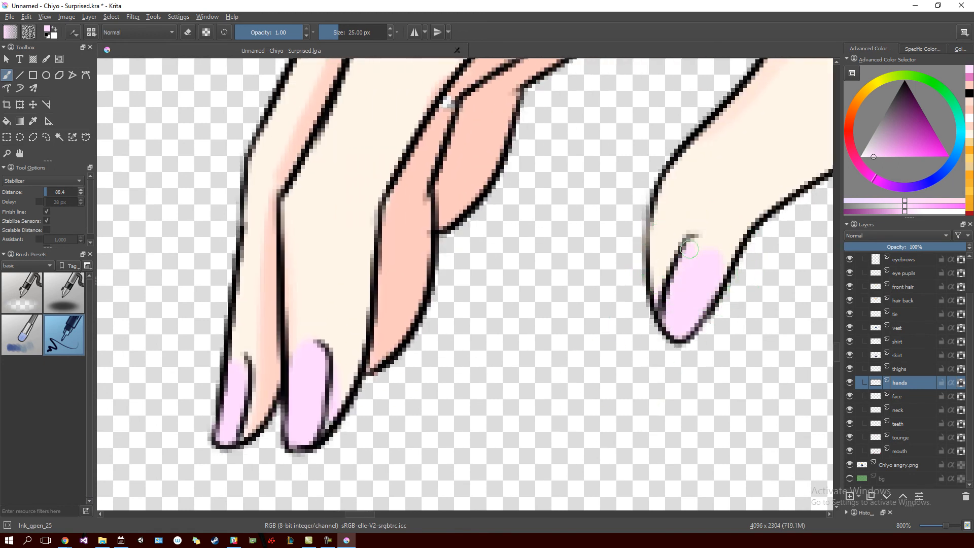
pyautogui.moveTo(728, 261)
pyautogui.mouseDown()
pyautogui.moveTo(727, 250)
pyautogui.moveTo(599, 305)
pyautogui.moveTo(724, 254)
pyautogui.moveTo(706, 294)
pyautogui.moveTo(674, 314)
pyautogui.moveTo(696, 314)
pyautogui.moveTo(778, 218)
pyautogui.mouseUp()
# Add small white highlights to the painted nails of the two front fingers and the thumb.
pyautogui.click(861, 156)
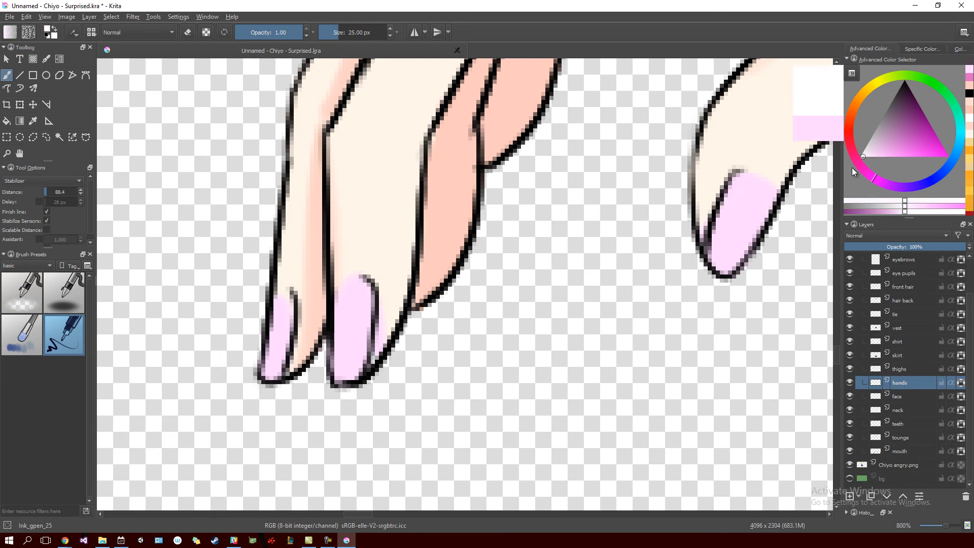
pyautogui.moveTo(353, 298); pyautogui.dragTo(354, 319)
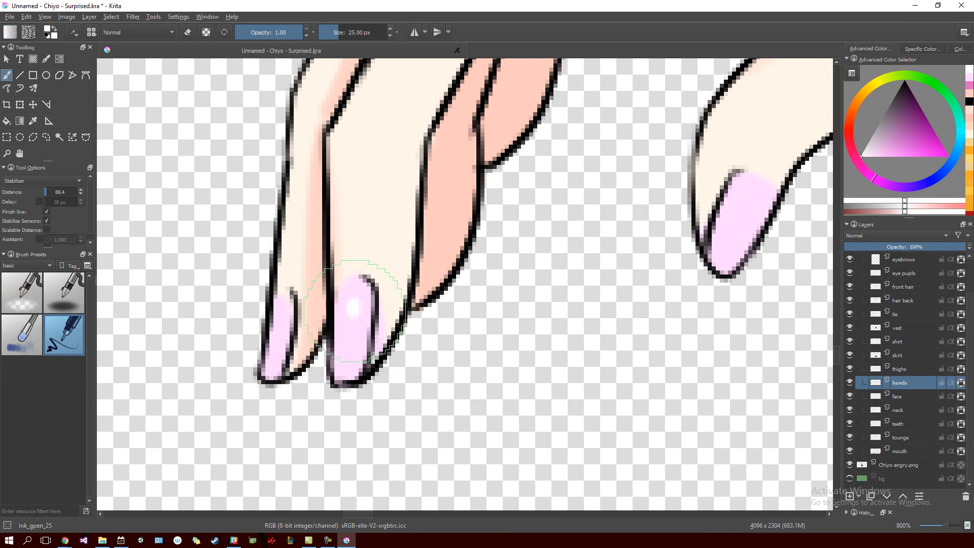
pyautogui.moveTo(740, 200); pyautogui.dragTo(760, 216)
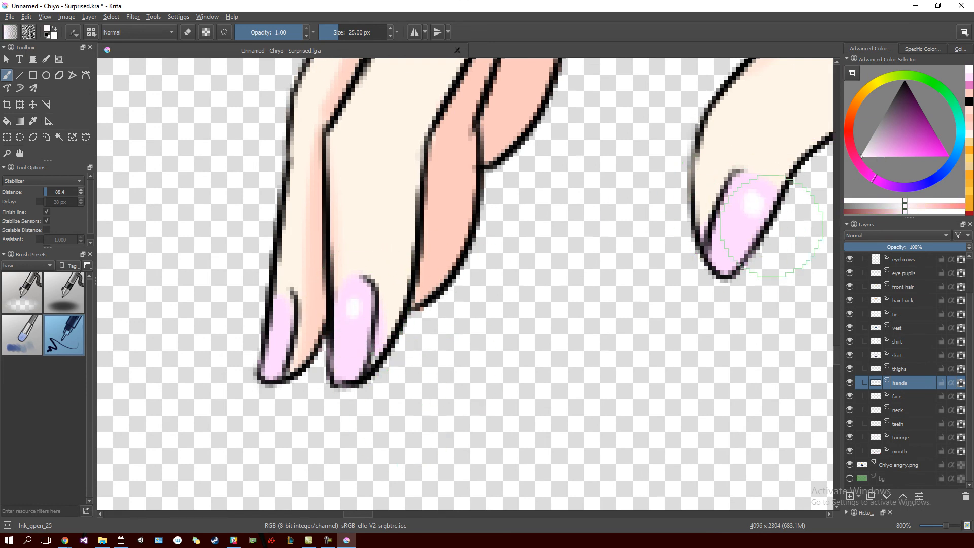
pyautogui.hotkey('ctrl', 'z')
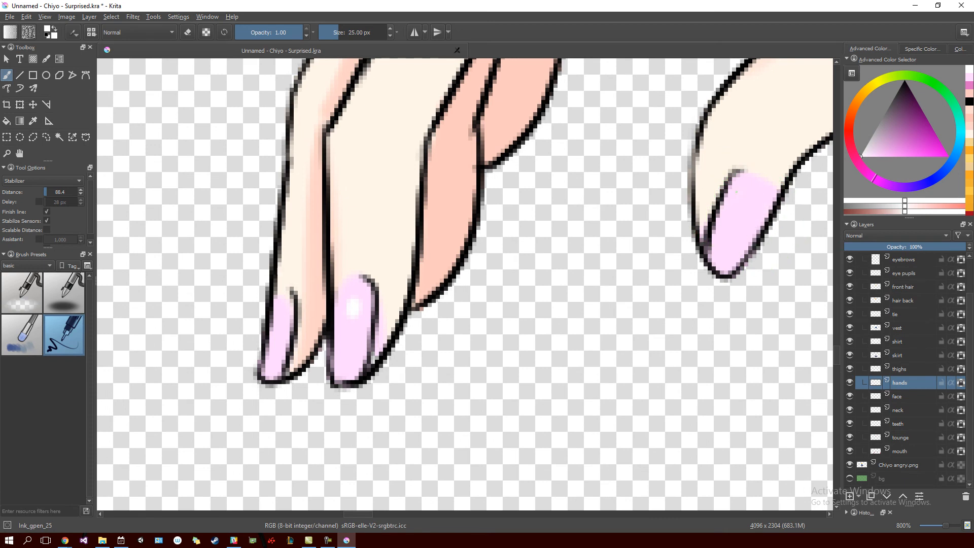
pyautogui.moveTo(740, 202); pyautogui.dragTo(725, 230)
pyautogui.hotkey('ctrl', 'z')
pyautogui.moveTo(549, 323)
pyautogui.mouseDown()
pyautogui.moveTo(647, 321)
pyautogui.moveTo(664, 307)
pyautogui.mouseUp()
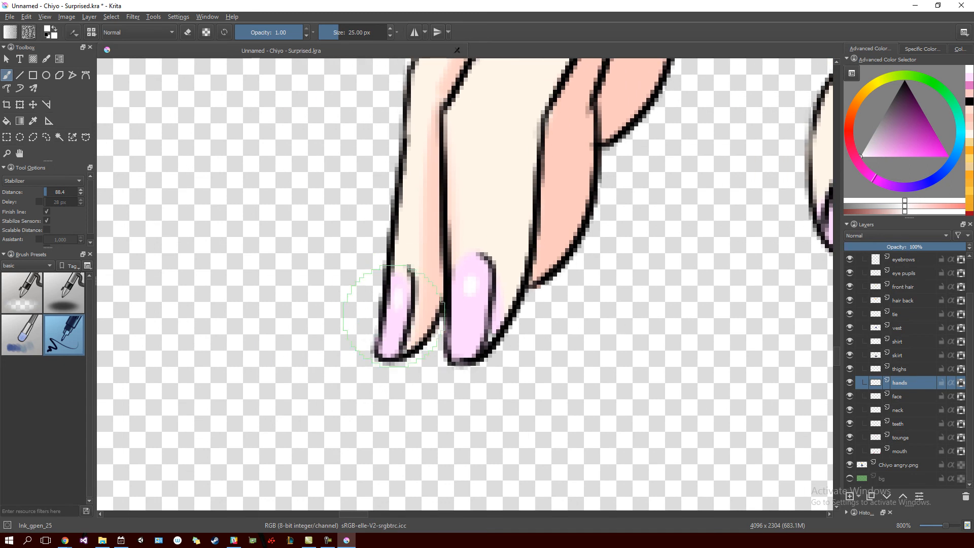
pyautogui.moveTo(397, 316)
pyautogui.mouseDown()
pyautogui.moveTo(461, 326)
pyautogui.moveTo(459, 354)
pyautogui.moveTo(450, 341)
pyautogui.moveTo(557, 327)
pyautogui.moveTo(665, 292)
pyautogui.mouseUp()
pyautogui.moveTo(561, 256)
pyautogui.mouseDown()
pyautogui.moveTo(535, 301)
pyautogui.moveTo(595, 267)
pyautogui.mouseUp()
pyautogui.moveTo(523, 328)
pyautogui.mouseDown()
pyautogui.moveTo(587, 284)
pyautogui.moveTo(578, 283)
pyautogui.moveTo(546, 331)
pyautogui.moveTo(576, 294)
pyautogui.mouseUp()
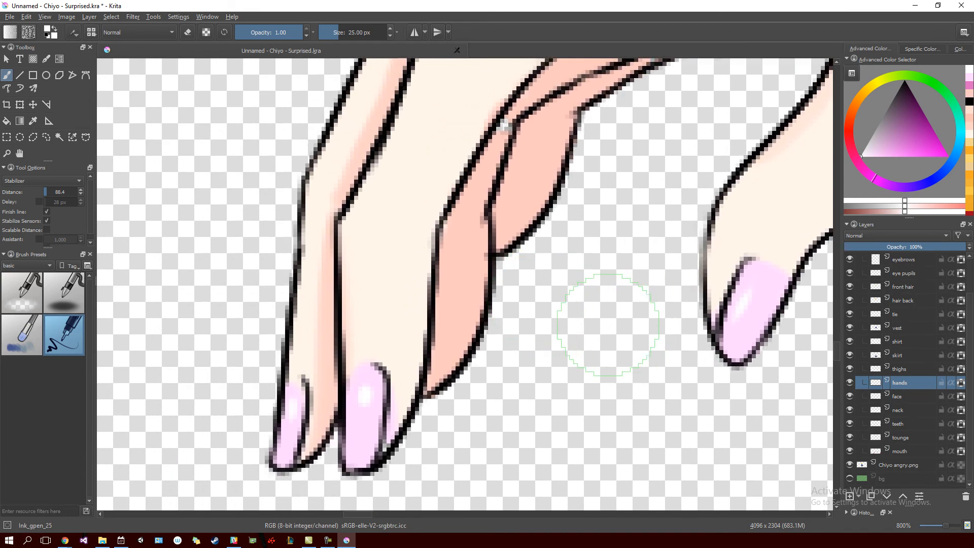
# Sample the pink from the finished hand's wrist shadow and paint the rear fingers of the character's other hand with it.
pyautogui.scroll(-5, 570, 316)
pyautogui.scroll(-3, 530, 335)
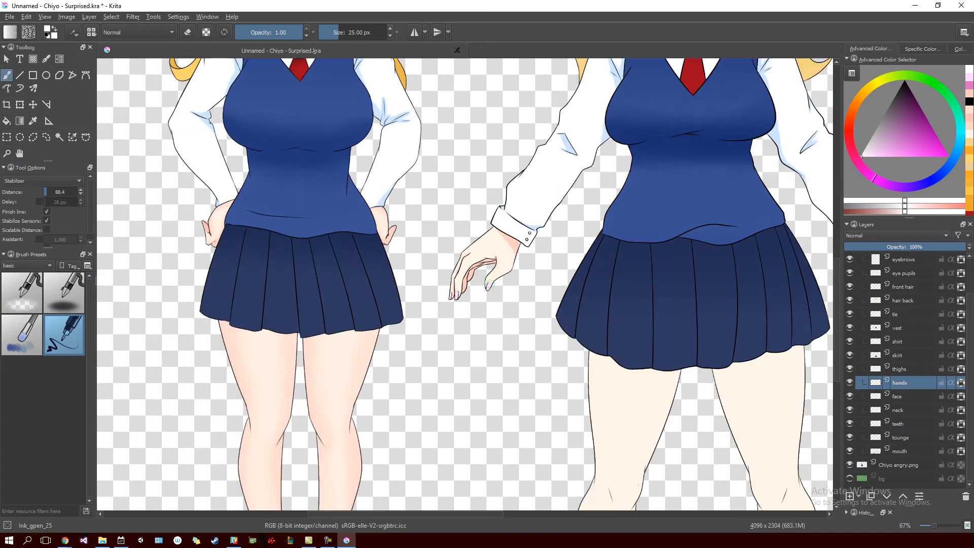
pyautogui.moveTo(676, 285); pyautogui.dragTo(346, 308)
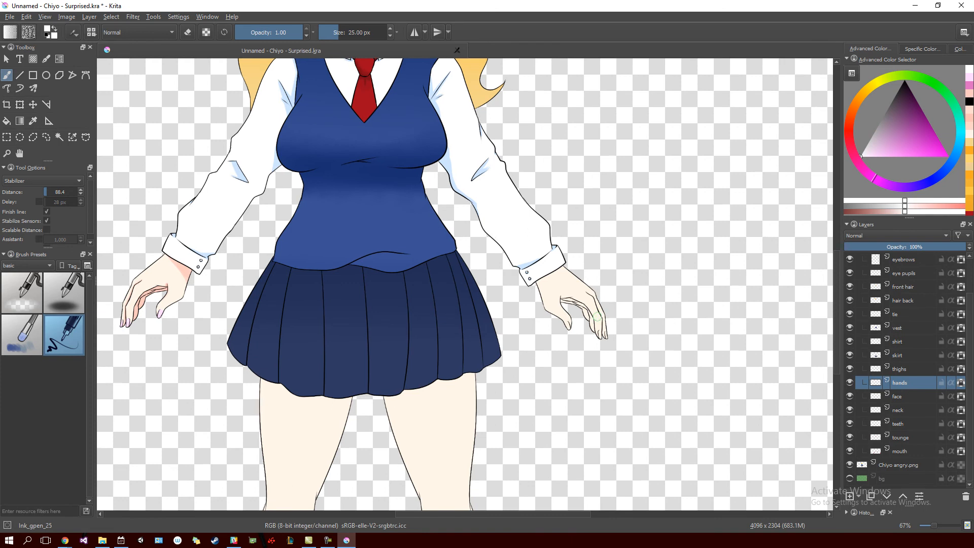
pyautogui.moveTo(412, 341); pyautogui.dragTo(624, 348)
pyautogui.moveTo(457, 323)
pyautogui.mouseDown()
pyautogui.moveTo(561, 330)
pyautogui.moveTo(539, 308)
pyautogui.mouseUp()
pyautogui.moveTo(650, 304); pyautogui.dragTo(523, 306)
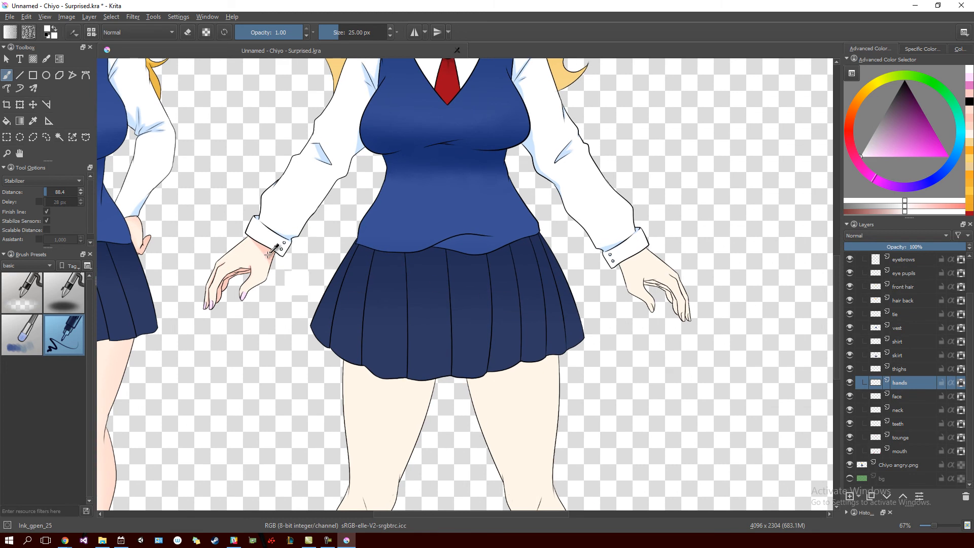
pyautogui.keyDown('ctrl'); pyautogui.click(269, 252); pyautogui.keyUp('ctrl')
pyautogui.moveTo(637, 269); pyautogui.dragTo(499, 246)
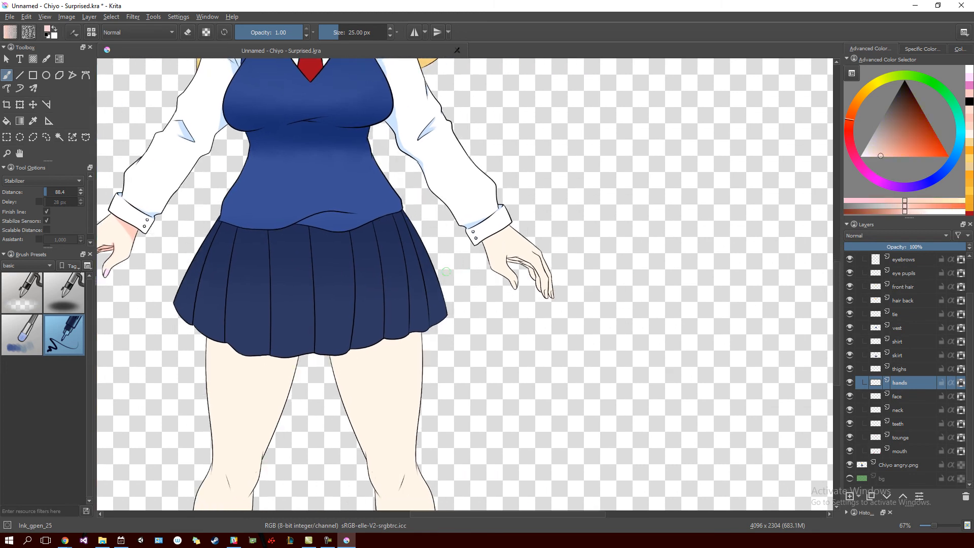
pyautogui.scroll(3, 463, 264)
pyautogui.moveTo(631, 256); pyautogui.dragTo(503, 258)
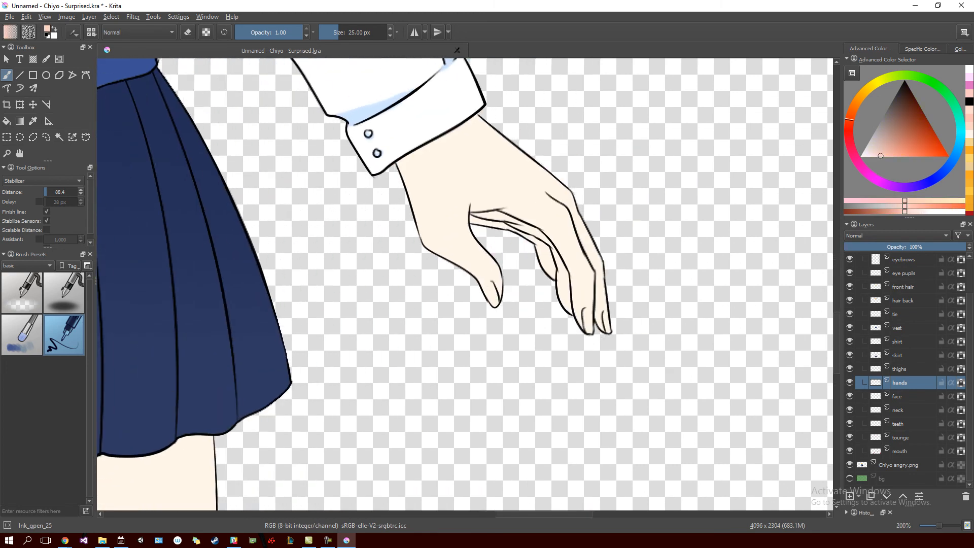
pyautogui.scroll(3, 504, 258)
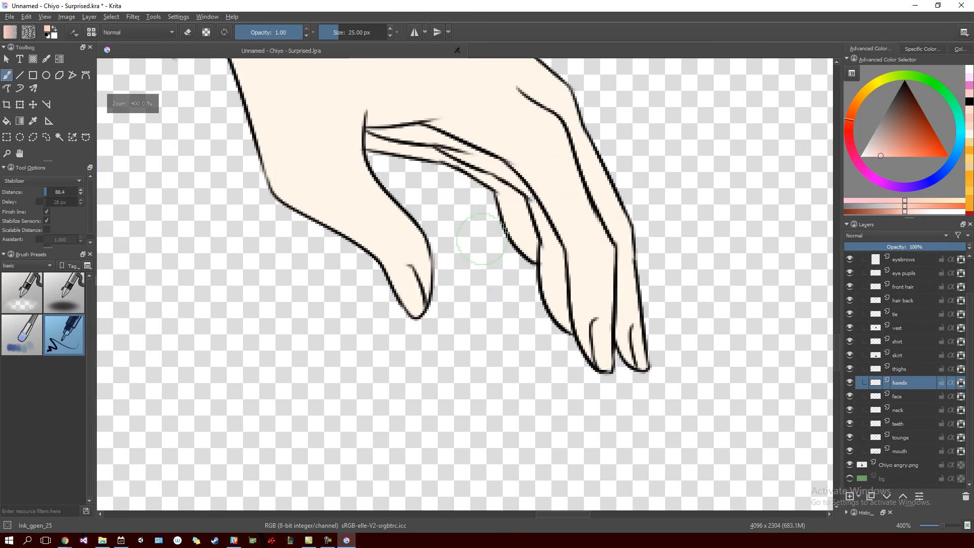
pyautogui.moveTo(378, 192)
pyautogui.mouseDown()
pyautogui.moveTo(370, 190)
pyautogui.moveTo(431, 208)
pyautogui.moveTo(437, 194)
pyautogui.moveTo(530, 289)
pyautogui.moveTo(525, 302)
pyautogui.moveTo(476, 244)
pyautogui.mouseUp()
pyautogui.moveTo(520, 284); pyautogui.dragTo(545, 381)
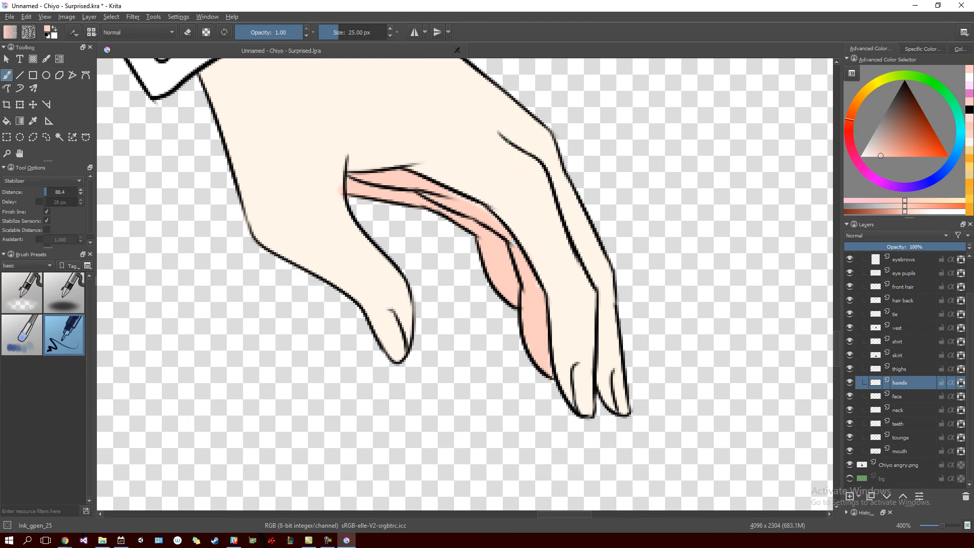
# Set the brush opacity to 0.75 and shade the second hand's knuckle crease and front finger lines with pink.
pyautogui.hotkey('ctrl', 'z')
pyautogui.click(286, 35)
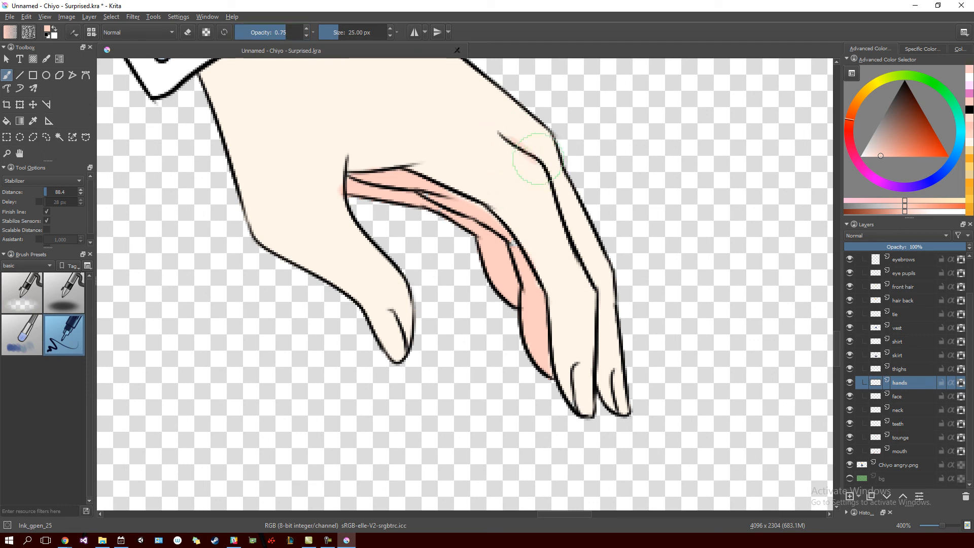
pyautogui.moveTo(548, 175); pyautogui.dragTo(581, 252)
pyautogui.hotkey('ctrl', 'z')
pyautogui.moveTo(552, 170); pyautogui.dragTo(588, 254)
pyautogui.hotkey('ctrl', 'z')
pyautogui.moveTo(551, 168); pyautogui.dragTo(591, 277)
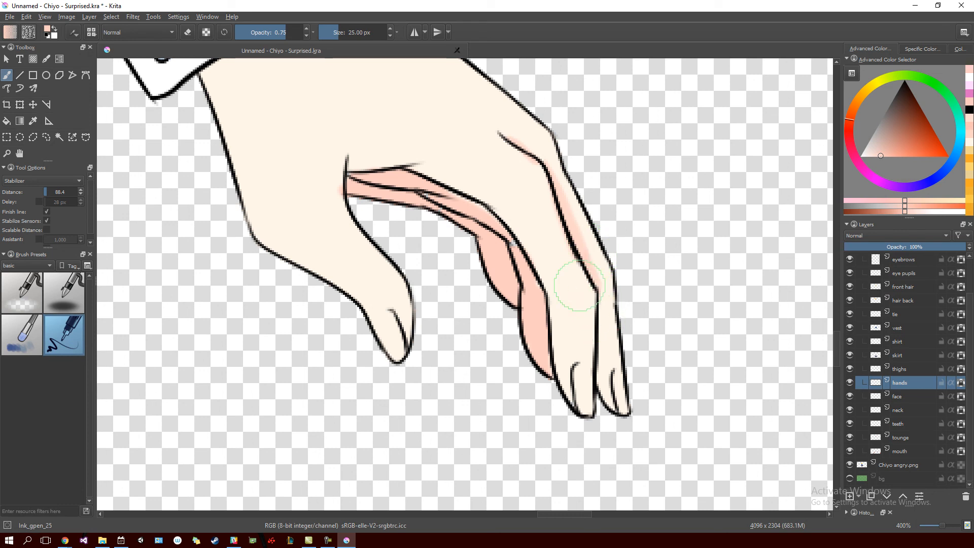
pyautogui.moveTo(595, 293); pyautogui.dragTo(591, 413)
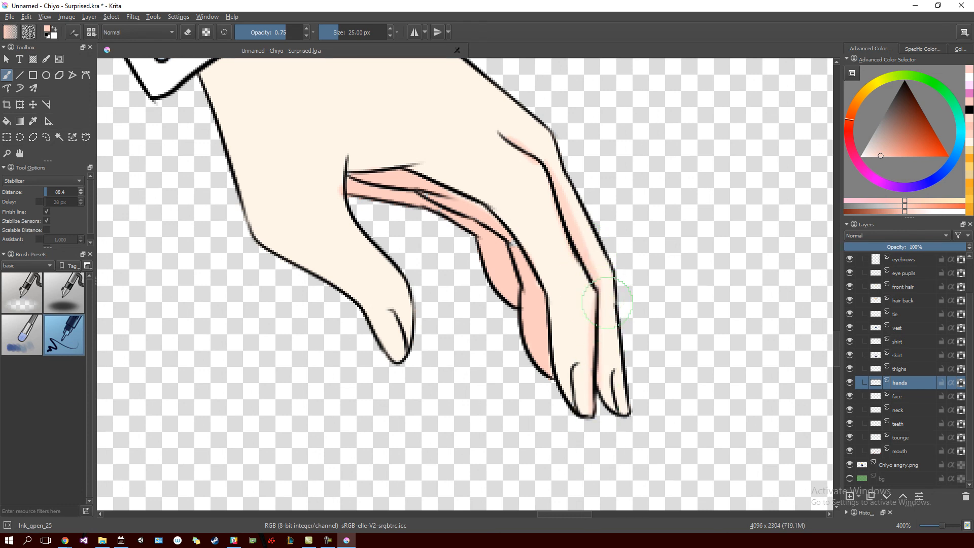
pyautogui.moveTo(507, 251); pyautogui.dragTo(539, 246)
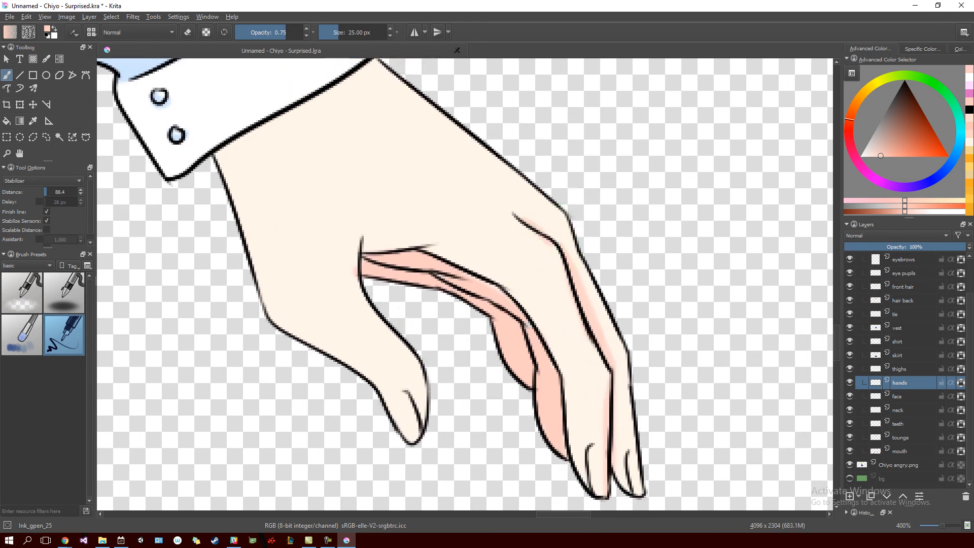
# Sample the skin tone and shadow pink to touch up the shading along the second hand's knuckle crease.
pyautogui.keyDown('ctrl'); pyautogui.click(548, 236); pyautogui.keyUp('ctrl')
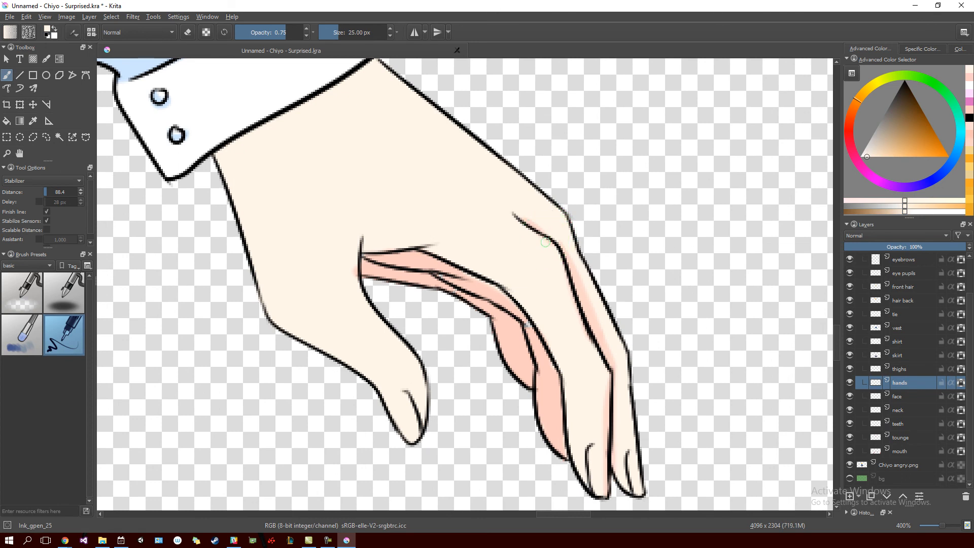
pyautogui.keyDown('ctrl'); pyautogui.click(432, 262); pyautogui.keyUp('ctrl')
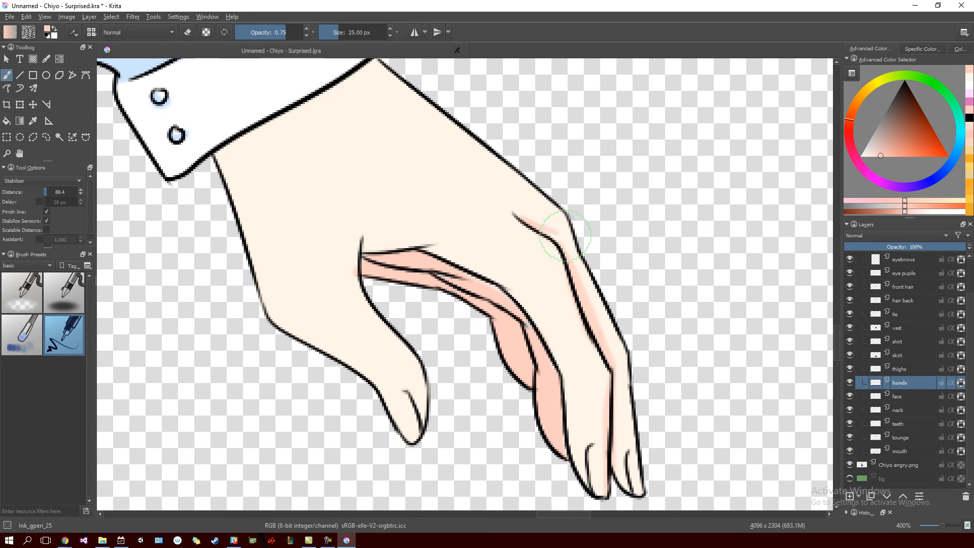
pyautogui.moveTo(528, 250); pyautogui.dragTo(594, 227)
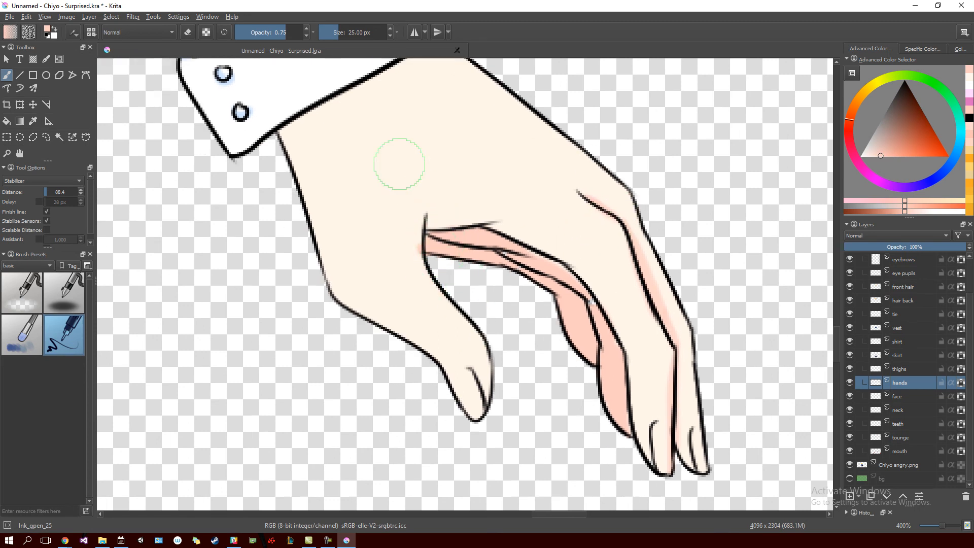
# Set the brush opacity to 1.00 and paint pink shadows at the second hand's thumb base and on the wrist below the cuff.
pyautogui.click(295, 29)
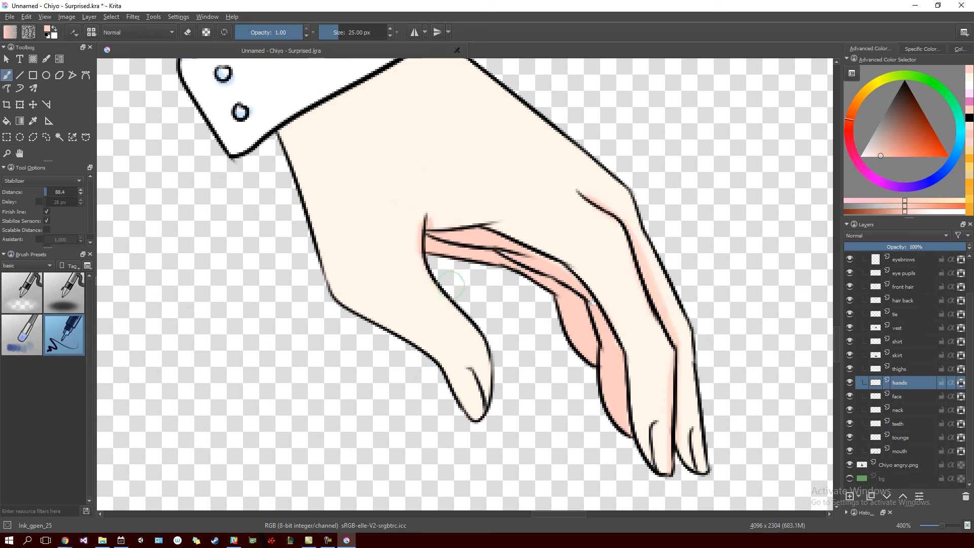
pyautogui.moveTo(426, 226)
pyautogui.mouseDown()
pyautogui.moveTo(430, 257)
pyautogui.moveTo(496, 330)
pyautogui.mouseUp()
pyautogui.moveTo(450, 154)
pyautogui.mouseDown()
pyautogui.moveTo(468, 152)
pyautogui.moveTo(288, 234)
pyautogui.mouseUp()
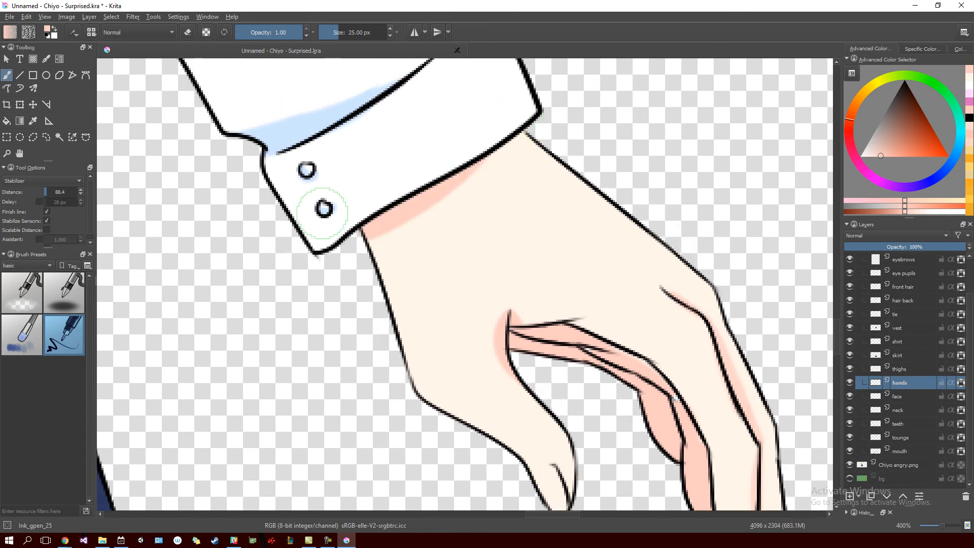
pyautogui.moveTo(507, 207)
pyautogui.mouseDown()
pyautogui.moveTo(504, 222)
pyautogui.moveTo(402, 254)
pyautogui.moveTo(448, 184)
pyautogui.moveTo(462, 235)
pyautogui.moveTo(452, 141)
pyautogui.mouseUp()
pyautogui.moveTo(398, 209)
pyautogui.mouseDown()
pyautogui.moveTo(422, 190)
pyautogui.moveTo(468, 191)
pyautogui.mouseUp()
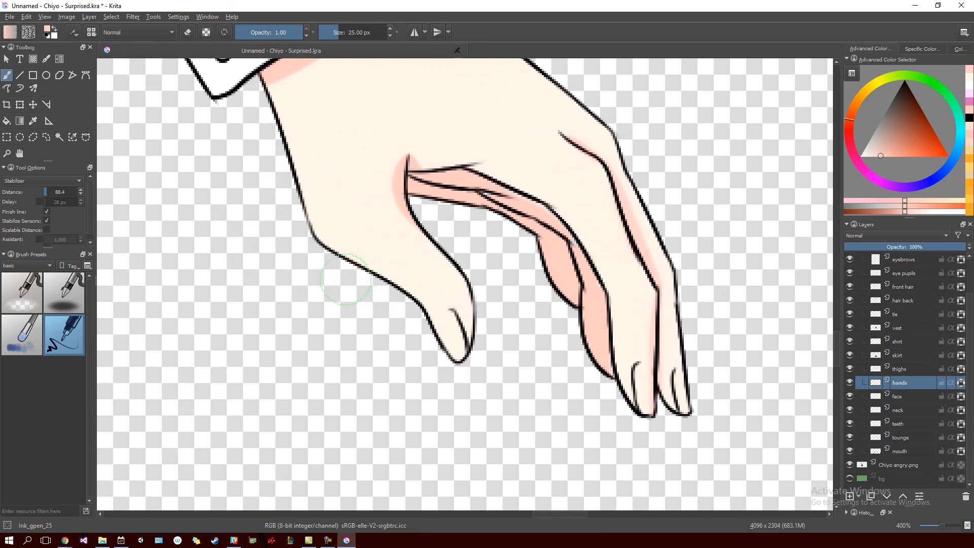
# With the Airbrush_pressure brush at 78 px and a slightly redder pink, softly tint the second hand's thumb and front fingers.
pyautogui.click(71, 288)
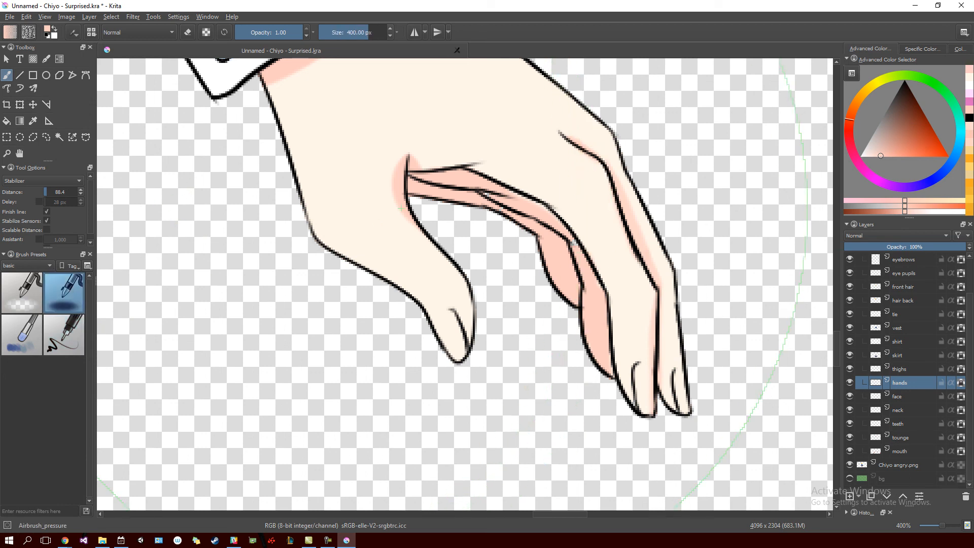
pyautogui.moveTo(440, 260); pyautogui.dragTo(335, 260)
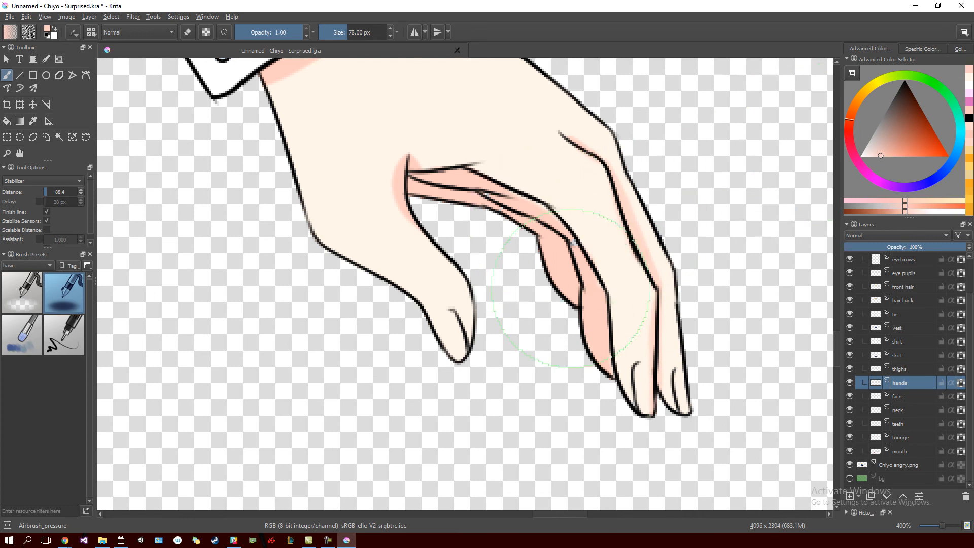
pyautogui.click(851, 127)
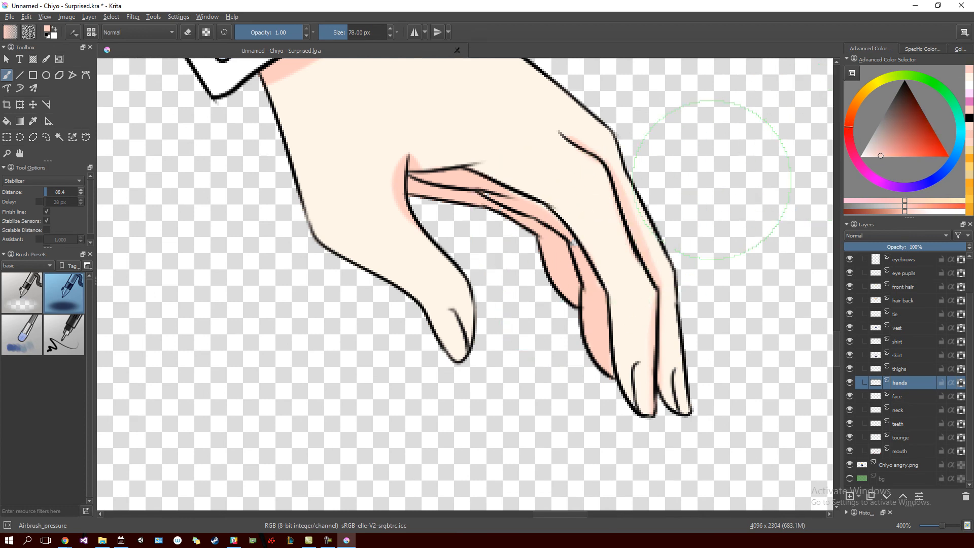
pyautogui.moveTo(424, 326); pyautogui.dragTo(381, 243)
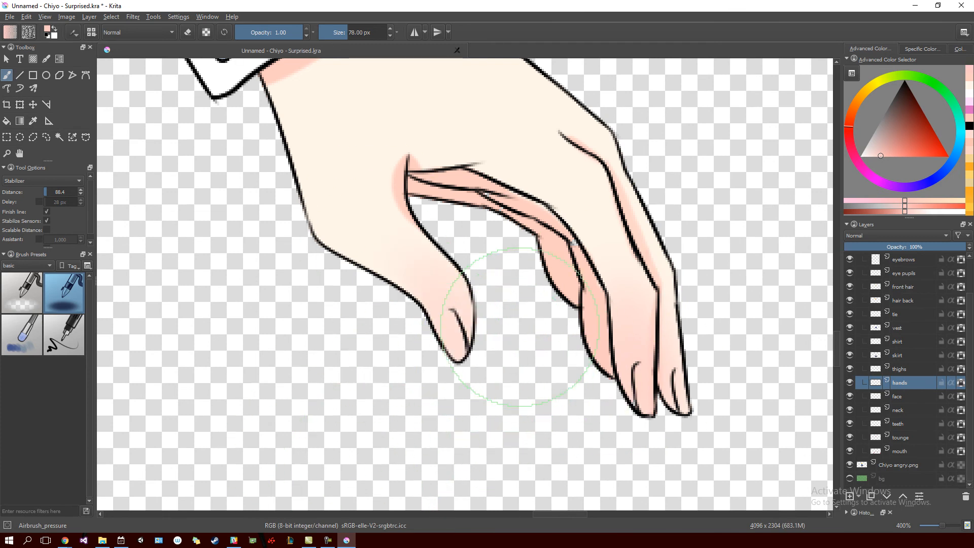
# Airbrush sampled skin colour over the first hand's painted nails and softly tint its fingertips and thumb with sampled pink.
pyautogui.moveTo(433, 276); pyautogui.dragTo(609, 224)
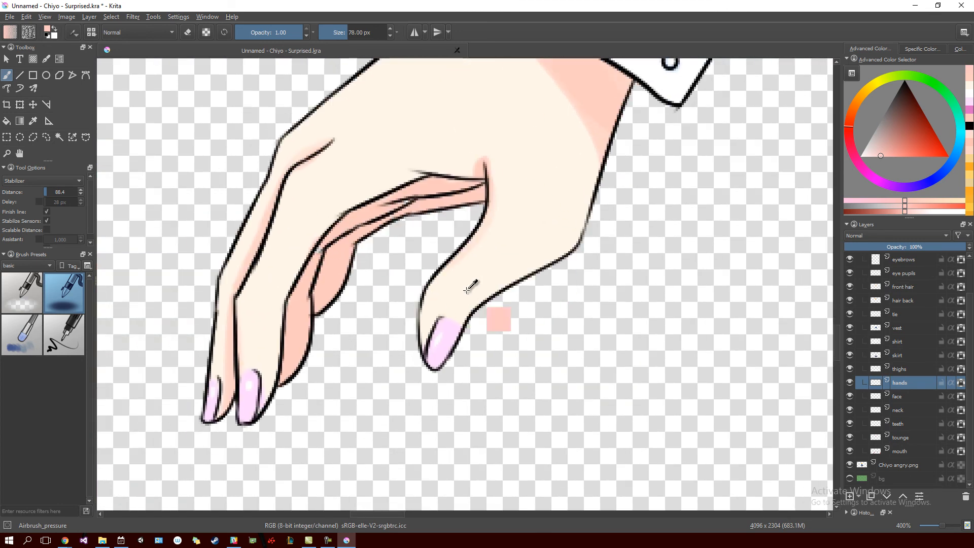
pyautogui.keyDown('ctrl'); pyautogui.click(489, 319); pyautogui.keyUp('ctrl')
pyautogui.moveTo(454, 318); pyautogui.dragTo(550, 261)
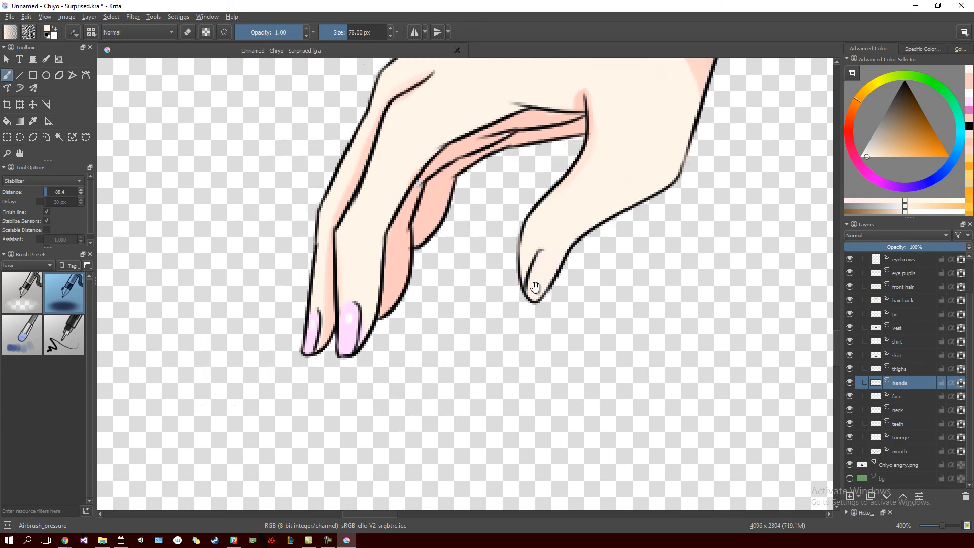
pyautogui.moveTo(317, 338); pyautogui.dragTo(348, 302)
pyautogui.keyDown('ctrl'); pyautogui.click(346, 299); pyautogui.keyUp('ctrl')
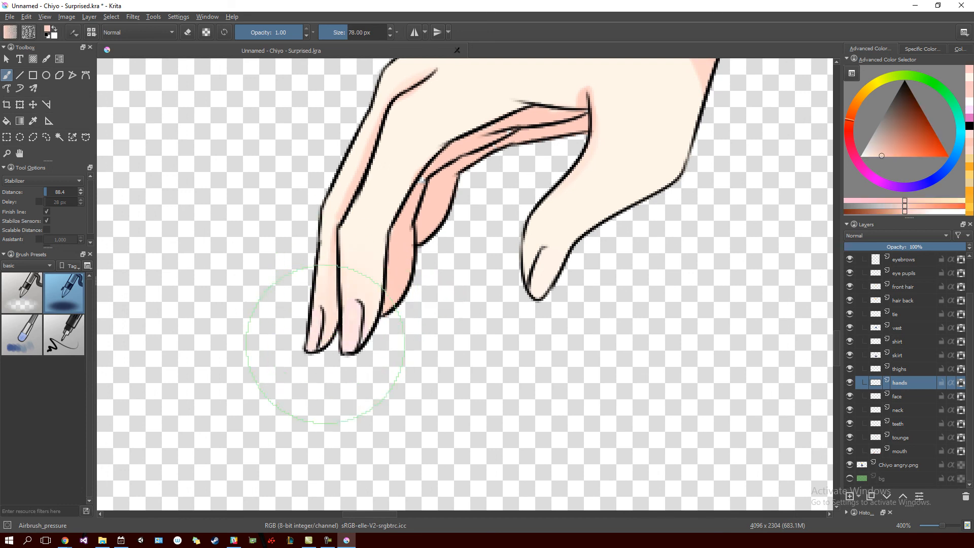
pyautogui.moveTo(466, 338); pyautogui.dragTo(541, 292)
# Pick a light magenta pink and repaint the nails of the first hand's two front fingers with the Ink_gpen_25 brush.
pyautogui.click(869, 175)
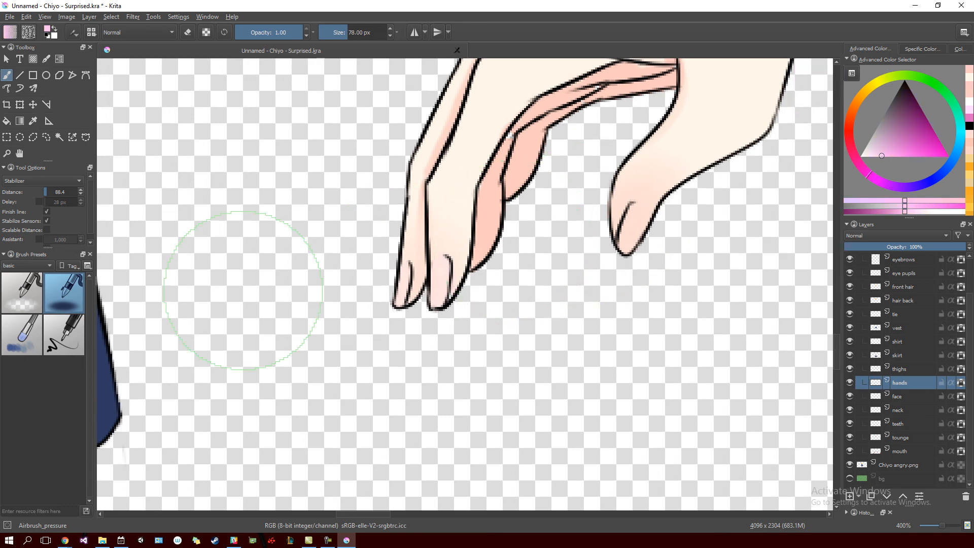
pyautogui.click(64, 335)
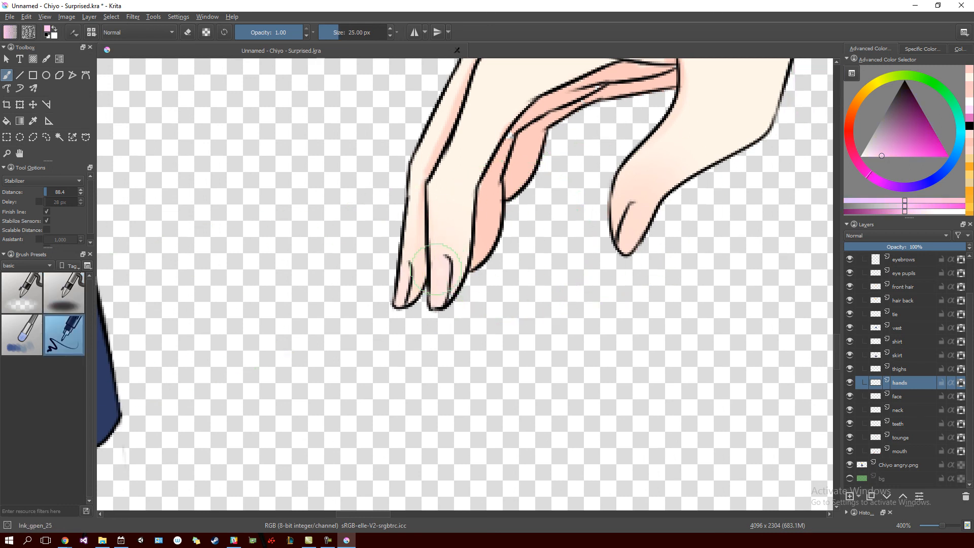
pyautogui.scroll(5, 437, 268)
pyautogui.moveTo(380, 217); pyautogui.dragTo(390, 335)
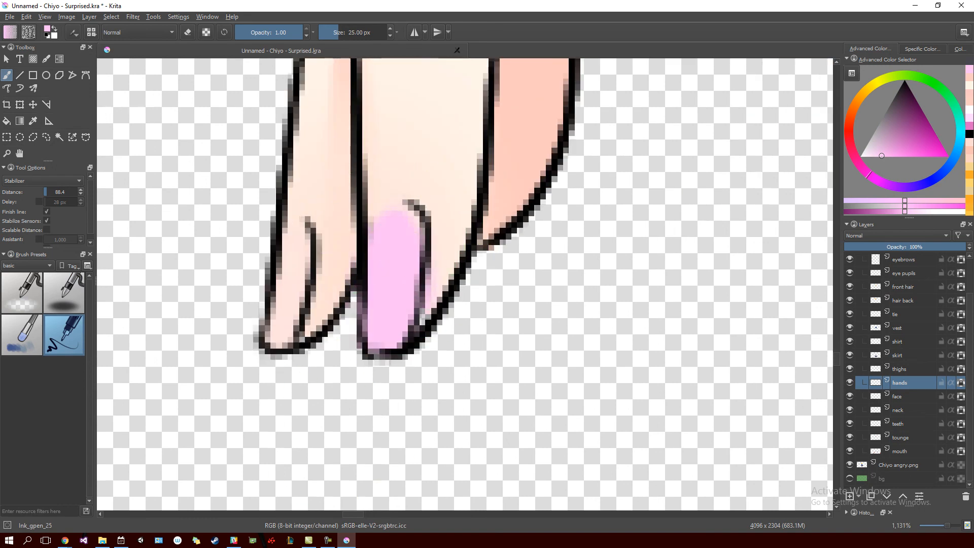
pyautogui.hotkey('ctrl', 'z')
pyautogui.moveTo(398, 215); pyautogui.dragTo(386, 344)
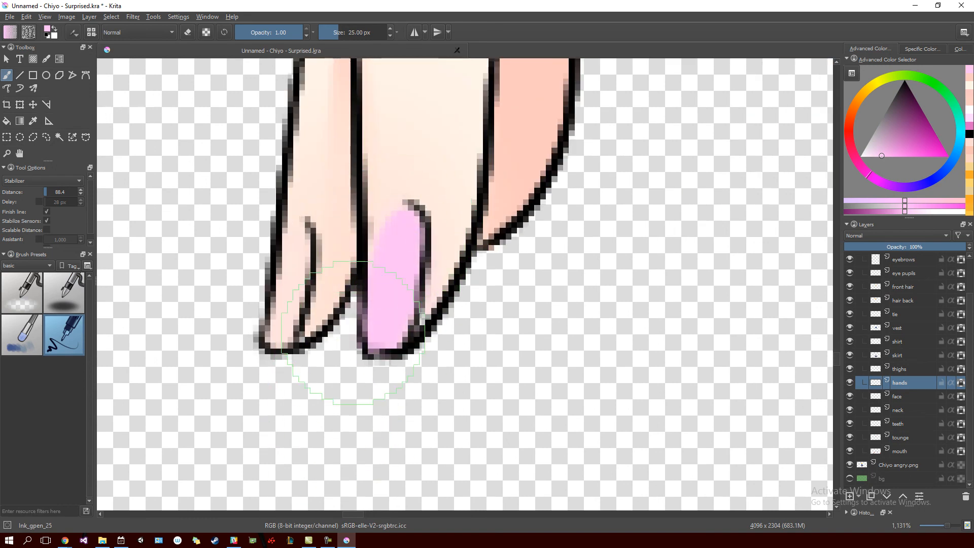
pyautogui.moveTo(292, 226); pyautogui.dragTo(213, 411)
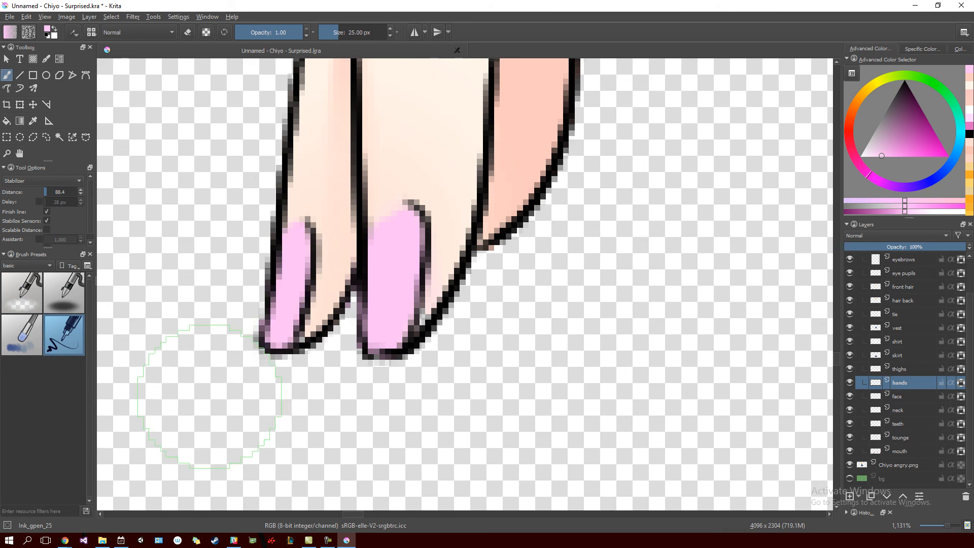
pyautogui.moveTo(500, 271); pyautogui.dragTo(512, 257)
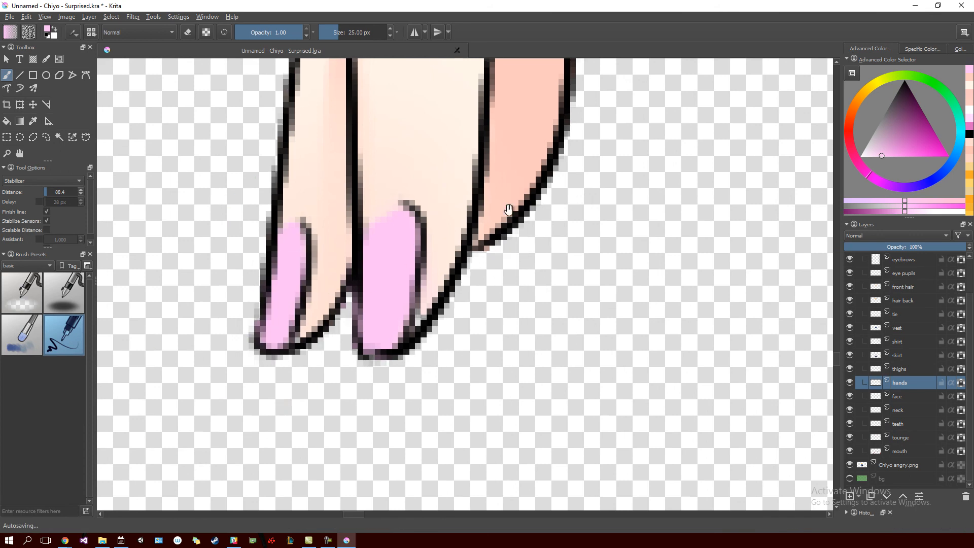
# Save the drawing and paint the first hand's thumbnail with the same light magenta pink.
pyautogui.scroll(3, 405, 244)
pyautogui.moveTo(568, 212); pyautogui.dragTo(467, 330)
pyautogui.hotkey('ctrl', 'z')
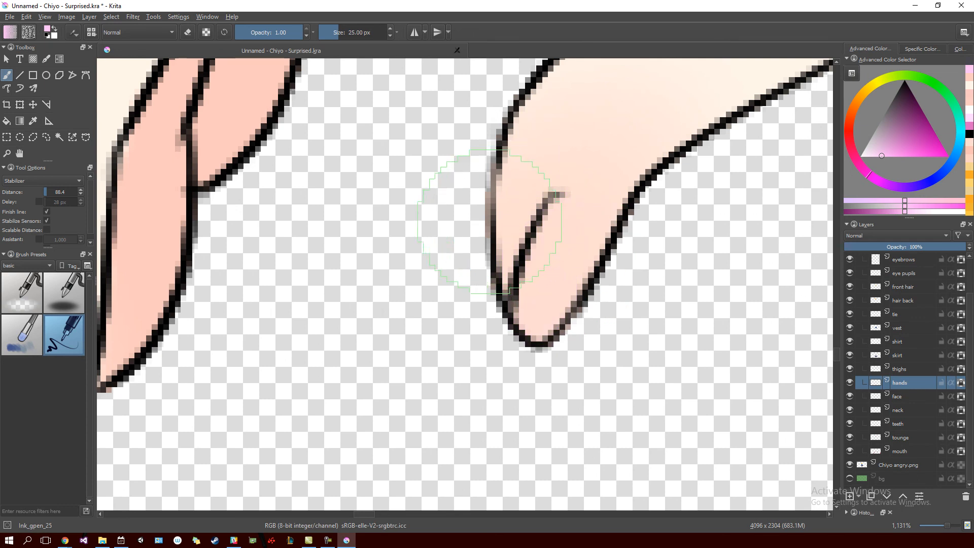
pyautogui.click(10, 17)
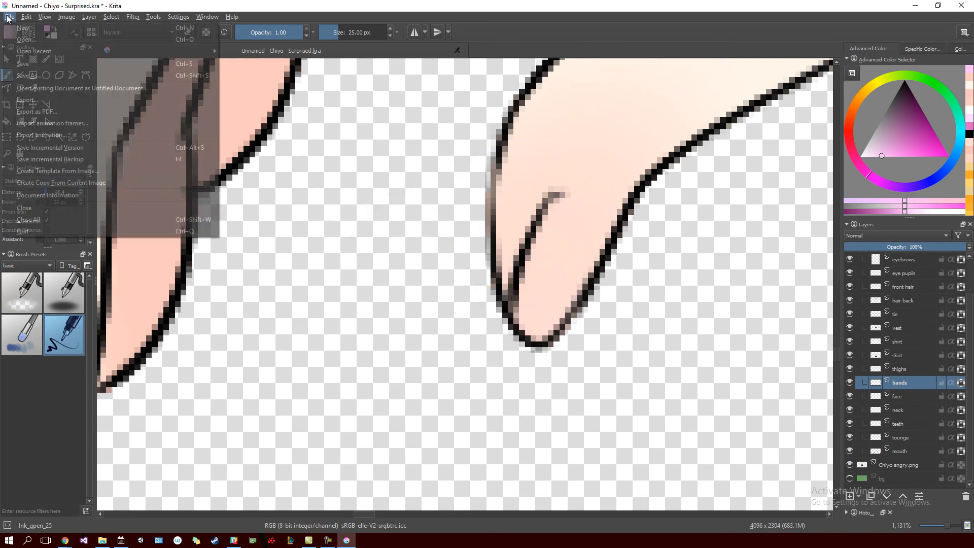
pyautogui.click(48, 65)
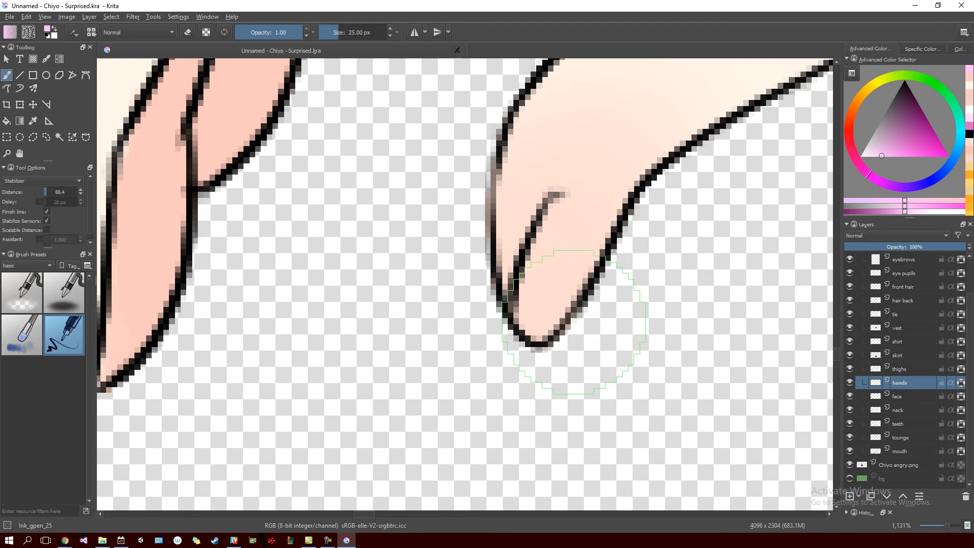
pyautogui.moveTo(571, 223); pyautogui.dragTo(533, 276)
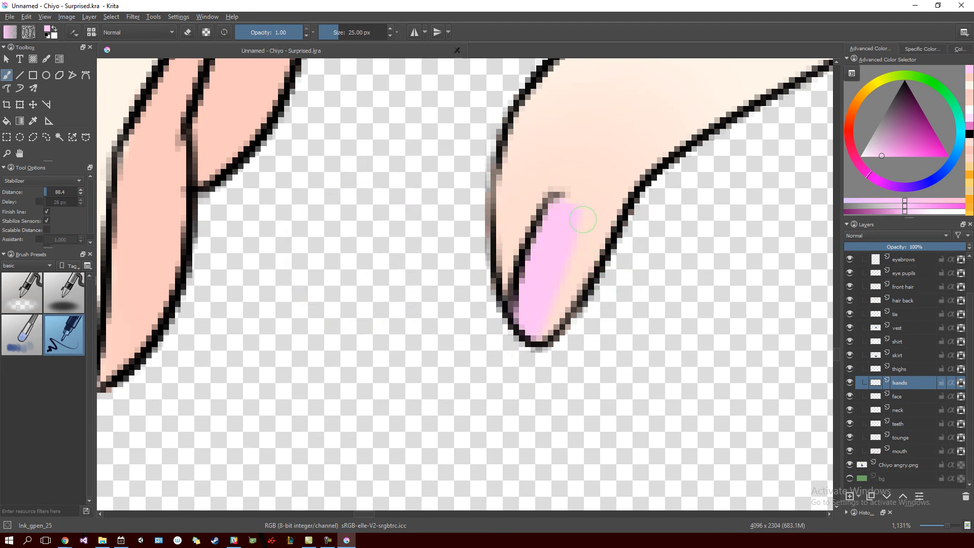
pyautogui.moveTo(618, 244); pyautogui.dragTo(562, 284)
pyautogui.scroll(-5, 551, 300)
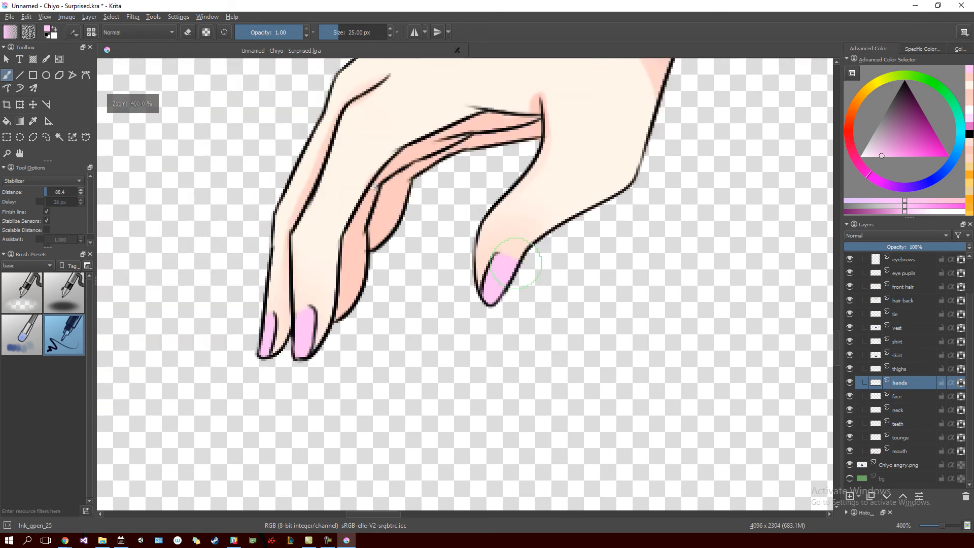
# Paint the second hand's thumbnail light magenta pink, undoing and redoing strokes to fit the nail outline.
pyautogui.scroll(-3, 515, 264)
pyautogui.moveTo(568, 305); pyautogui.dragTo(459, 304)
pyautogui.scroll(2, 457, 302)
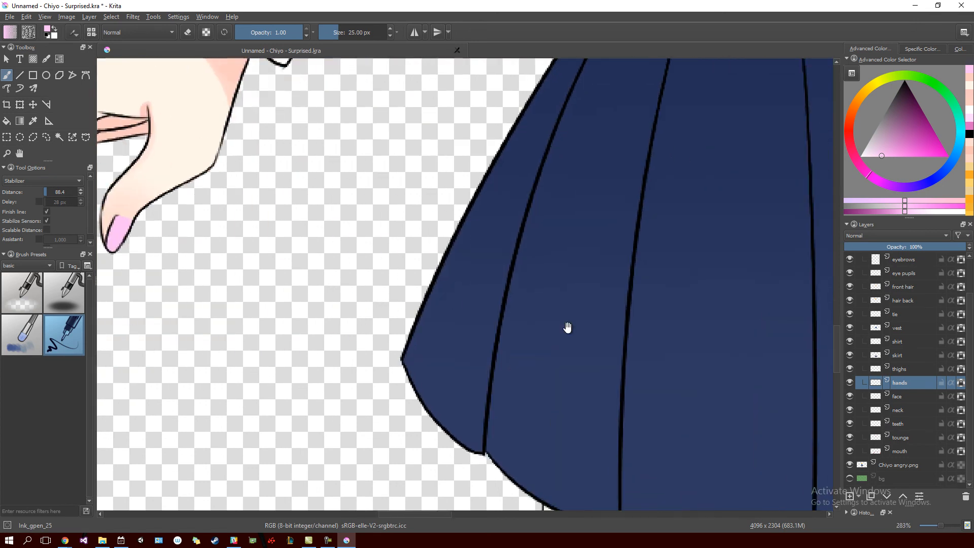
pyautogui.hscroll(15, 454, 300)
pyautogui.hscroll(3, 456, 336)
pyautogui.scroll(3, 488, 301)
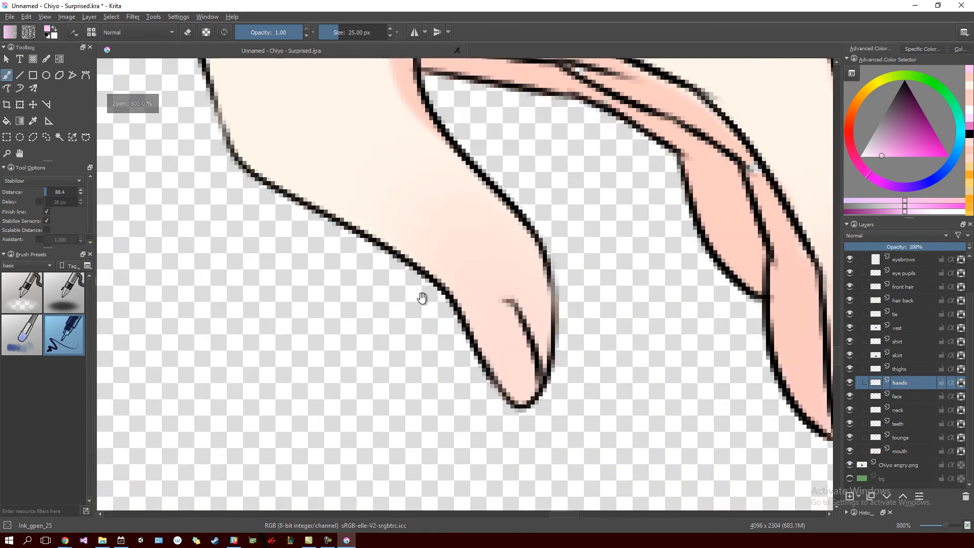
pyautogui.moveTo(507, 350); pyautogui.dragTo(491, 291)
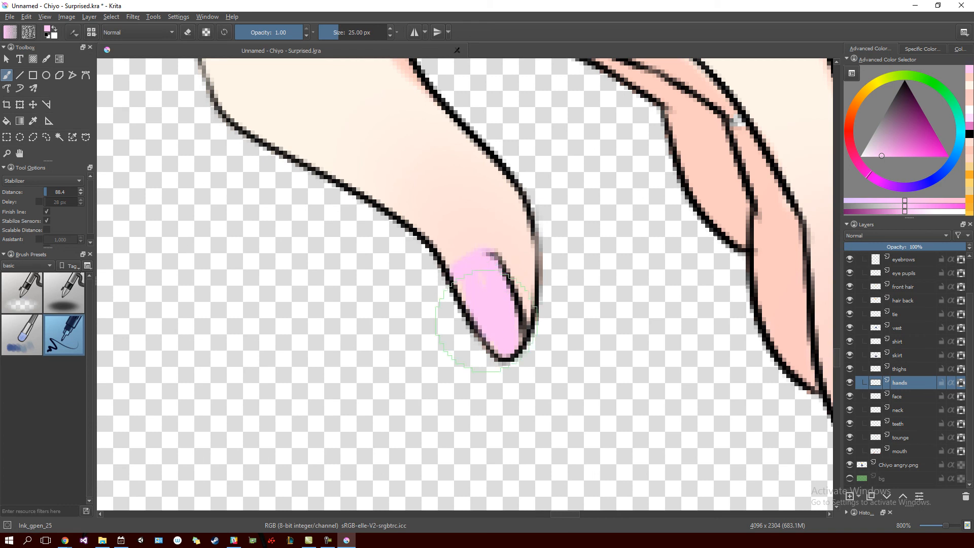
pyautogui.hotkey('ctrl', 'z')
pyautogui.moveTo(480, 274); pyautogui.dragTo(491, 319)
pyautogui.moveTo(490, 277); pyautogui.dragTo(515, 355)
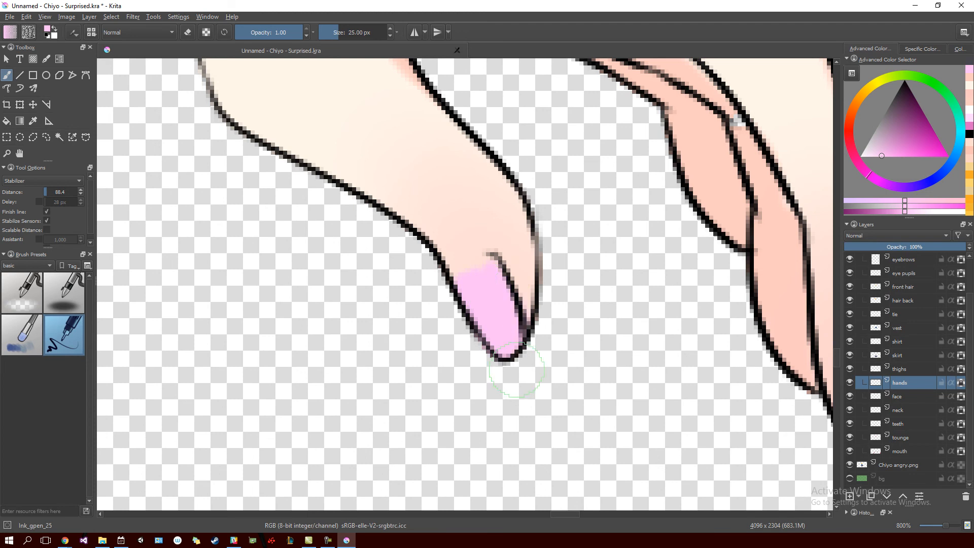
pyautogui.moveTo(472, 324); pyautogui.dragTo(415, 317)
pyautogui.hotkey('ctrl', 'z')
pyautogui.hotkey('ctrl', 'z')
pyautogui.moveTo(408, 274)
pyautogui.mouseDown()
pyautogui.moveTo(434, 289)
pyautogui.moveTo(427, 267)
pyautogui.moveTo(457, 330)
pyautogui.moveTo(427, 337)
pyautogui.mouseUp()
pyautogui.hotkey('ctrl', 'z')
# Paint the nails of the second hand's two front fingers light magenta pink.
pyautogui.moveTo(562, 350); pyautogui.dragTo(369, 276)
pyautogui.moveTo(576, 280); pyautogui.dragTo(591, 386)
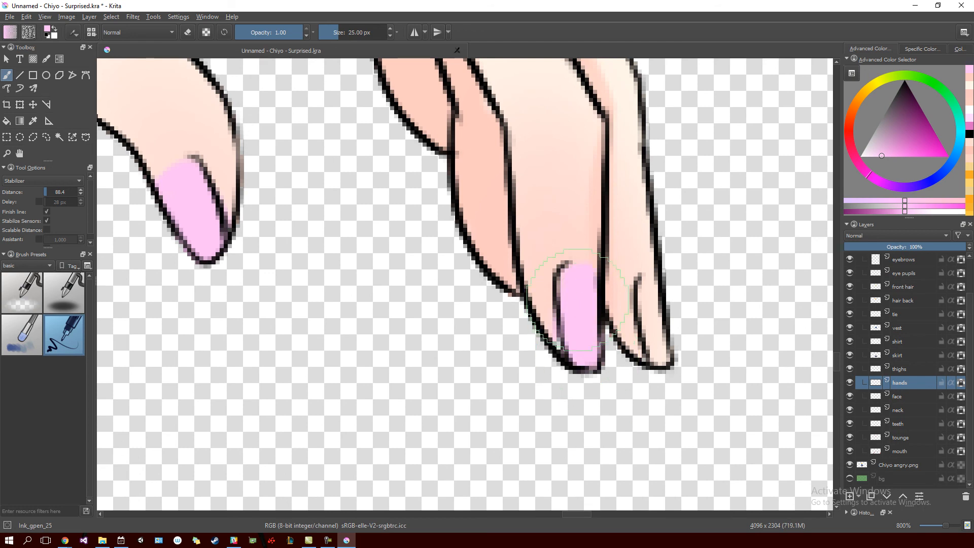
pyautogui.moveTo(625, 340); pyautogui.dragTo(515, 312)
pyautogui.moveTo(543, 263); pyautogui.dragTo(571, 367)
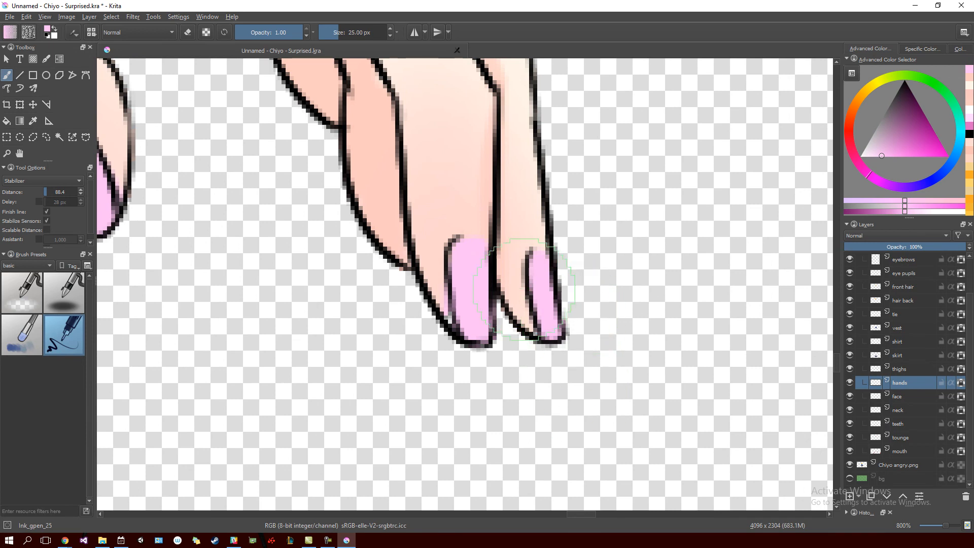
# Pick white and paint small shine highlights on the first hand's painted nails.
pyautogui.press('-')
pyautogui.press('1')
pyautogui.moveTo(499, 289); pyautogui.dragTo(528, 332)
pyautogui.scroll(4, 373, 341)
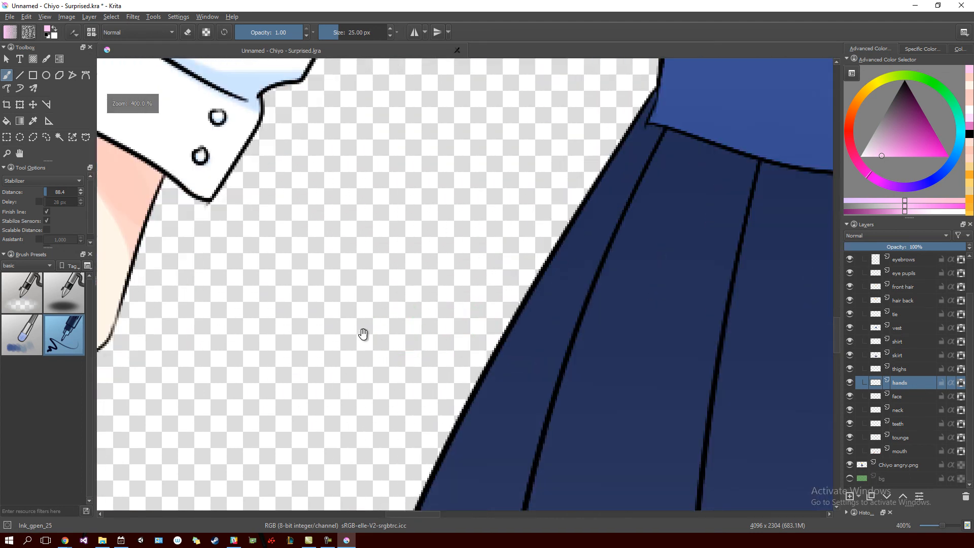
pyautogui.click(875, 156)
pyautogui.moveTo(863, 166); pyautogui.dragTo(861, 157)
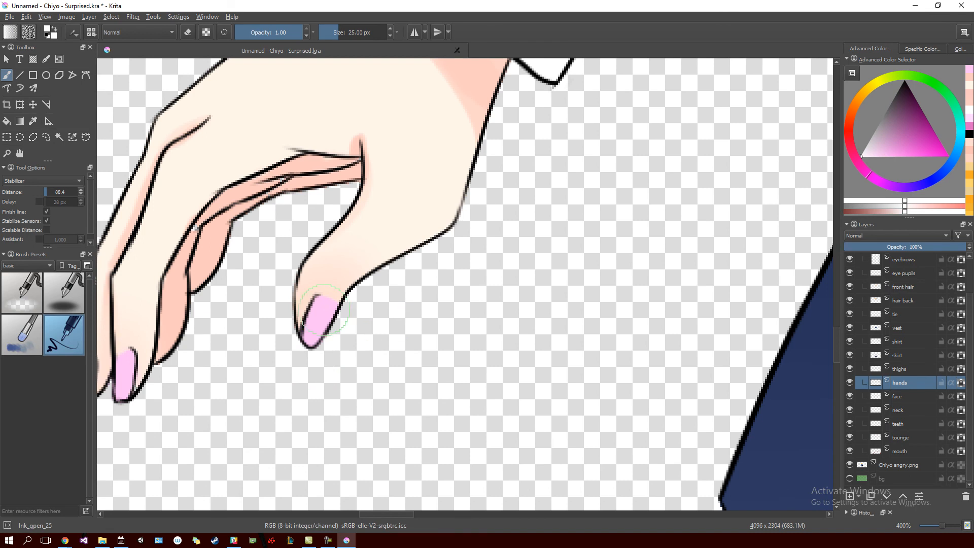
pyautogui.moveTo(314, 297); pyautogui.dragTo(306, 336)
pyautogui.moveTo(327, 378); pyautogui.dragTo(488, 353)
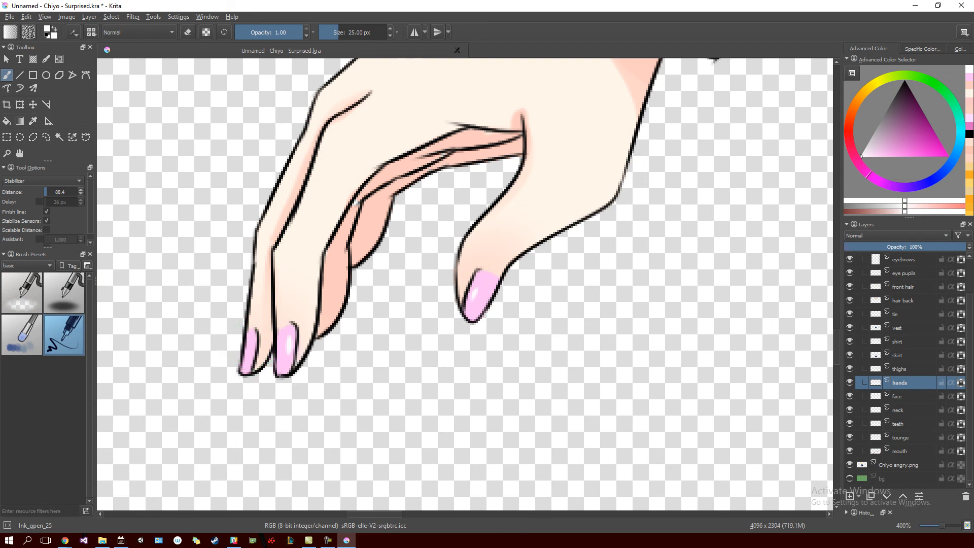
# Add small white shine highlights to the second hand's thumbnail and two front fingernails.
pyautogui.moveTo(274, 365)
pyautogui.mouseDown()
pyautogui.moveTo(382, 368)
pyautogui.moveTo(340, 318)
pyautogui.moveTo(518, 305)
pyautogui.moveTo(407, 298)
pyautogui.moveTo(370, 320)
pyautogui.moveTo(394, 270)
pyautogui.mouseUp()
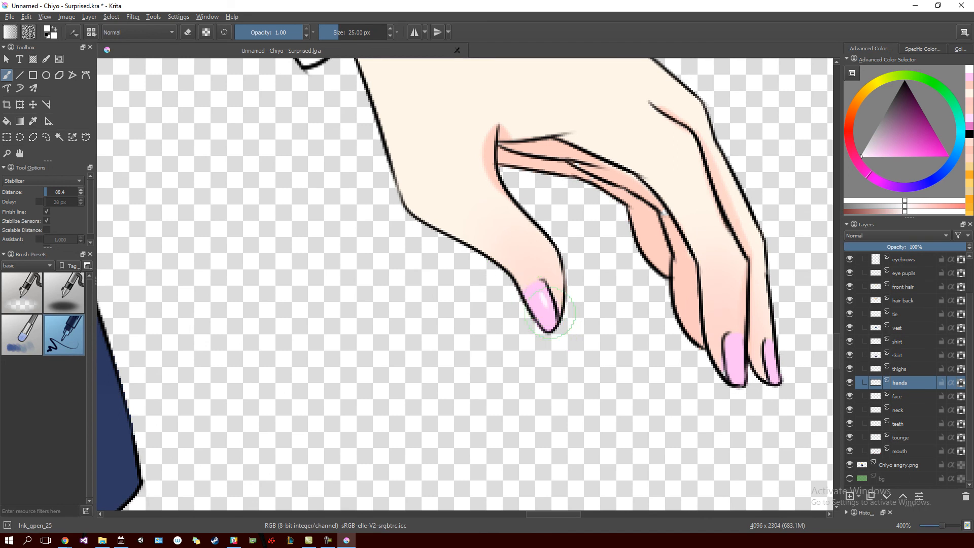
pyautogui.moveTo(598, 333); pyautogui.dragTo(567, 310)
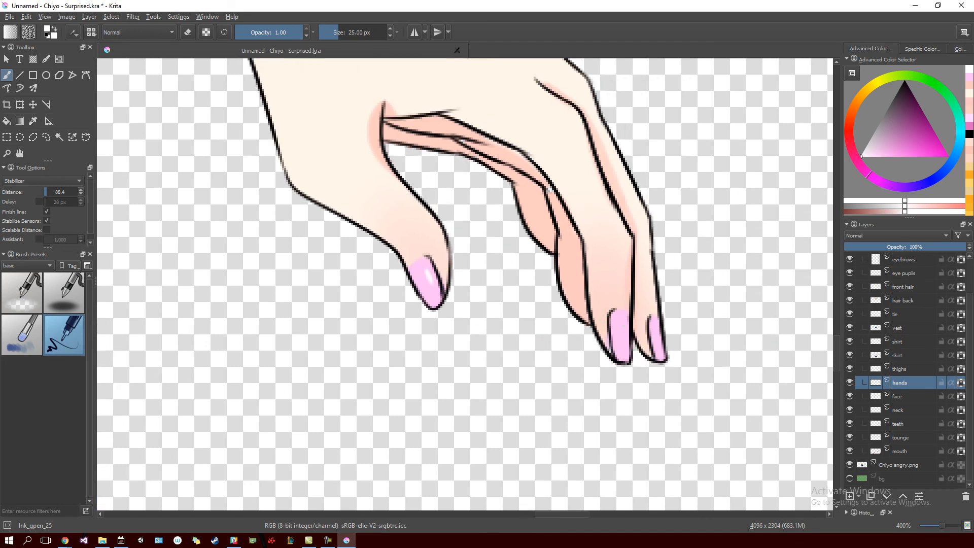
pyautogui.moveTo(623, 330)
pyautogui.mouseDown()
pyautogui.moveTo(626, 370)
pyautogui.moveTo(625, 327)
pyautogui.mouseUp()
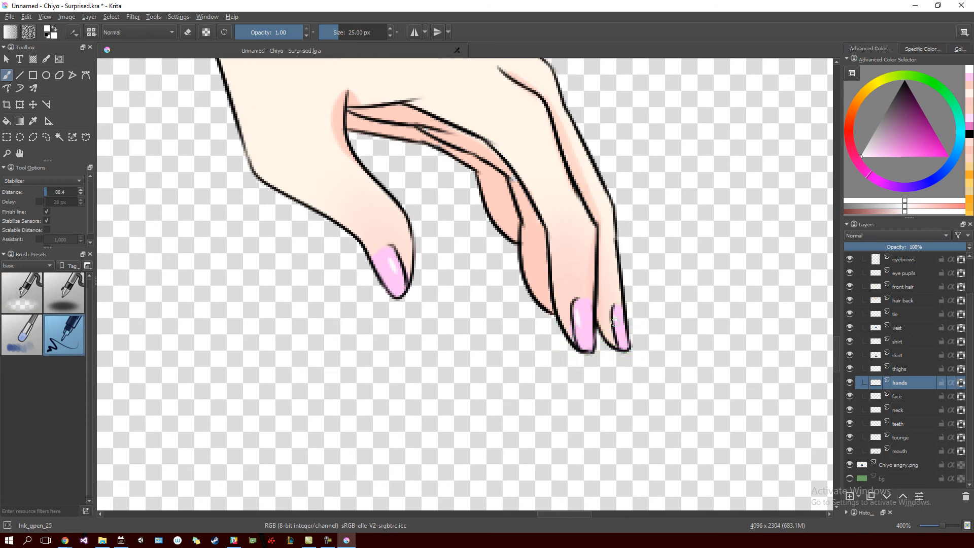
pyautogui.moveTo(623, 331)
pyautogui.mouseDown()
pyautogui.moveTo(510, 328)
pyautogui.moveTo(487, 354)
pyautogui.moveTo(540, 344)
pyautogui.moveTo(561, 266)
pyautogui.mouseUp()
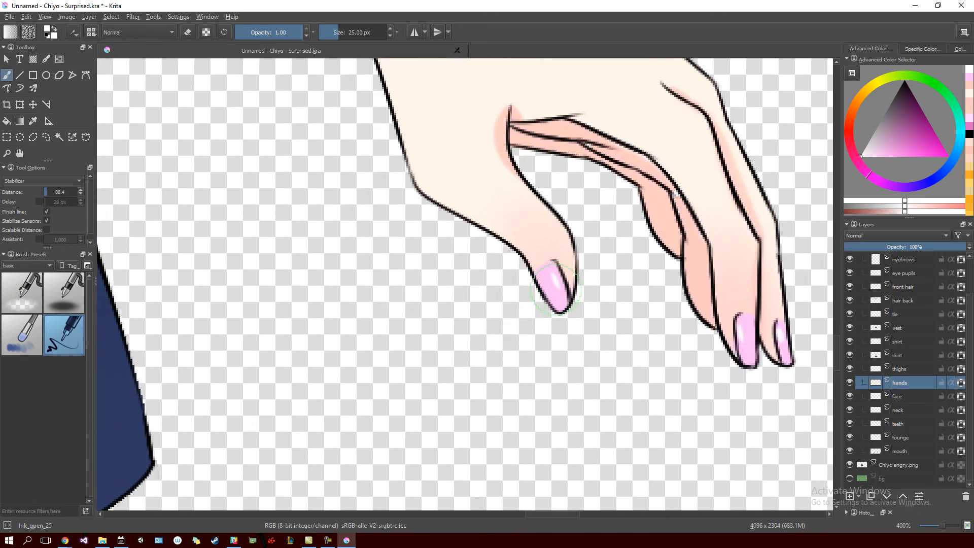
# Sample the light pink skin shadow colour from the angry version's thighs.
pyautogui.scroll(-10, 550, 294)
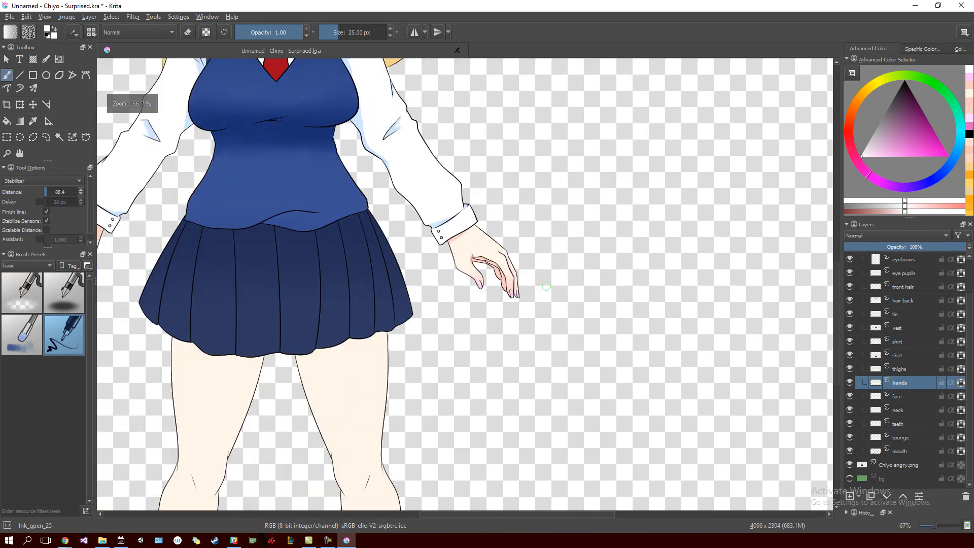
pyautogui.moveTo(459, 279); pyautogui.dragTo(608, 267)
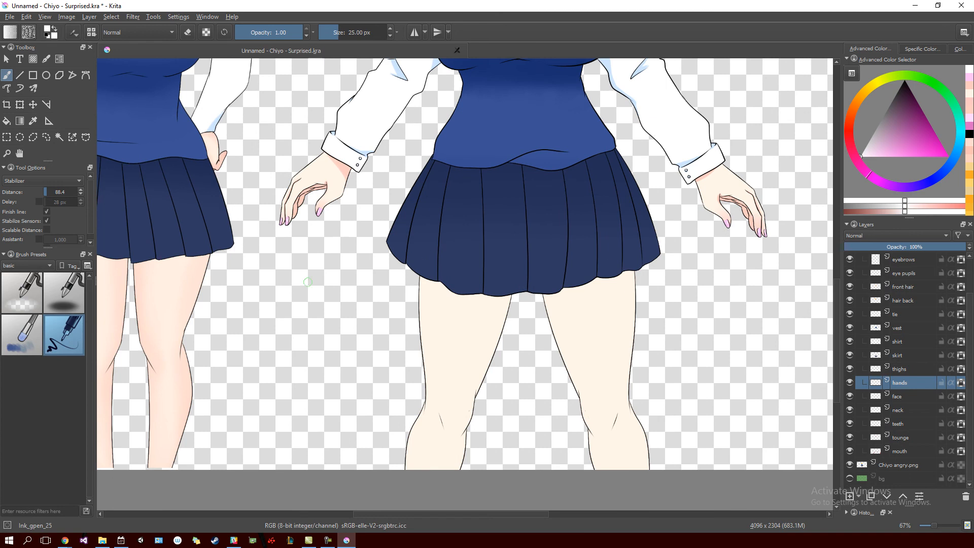
pyautogui.moveTo(455, 331); pyautogui.dragTo(704, 247)
pyautogui.keyDown('ctrl'); pyautogui.click(404, 224); pyautogui.keyUp('ctrl')
pyautogui.keyDown('ctrl'); pyautogui.click(404, 219); pyautogui.keyUp('ctrl')
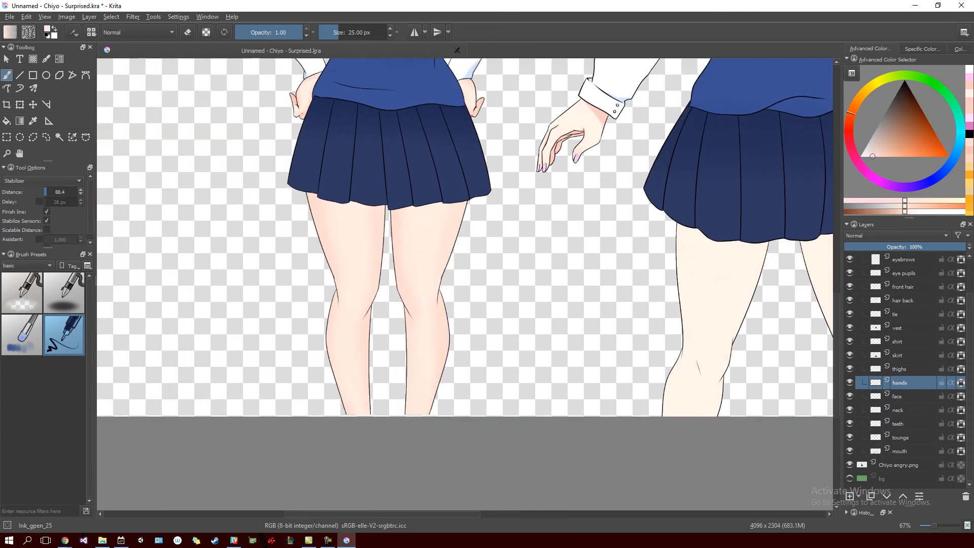
pyautogui.keyDown('ctrl'); pyautogui.click(405, 219); pyautogui.keyUp('ctrl')
pyautogui.hscroll(5, 550, 265)
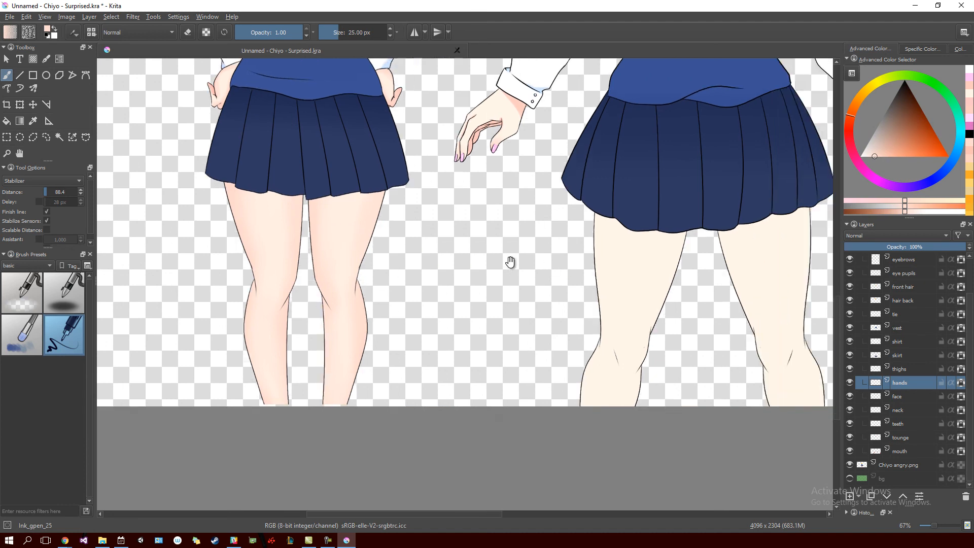
# Try mixing a leg shadow colour from the surprised character's base skin tone by shifting its hue towards red and lowering its red value.
pyautogui.keyDown('ctrl'); pyautogui.click(594, 246); pyautogui.keyUp('ctrl')
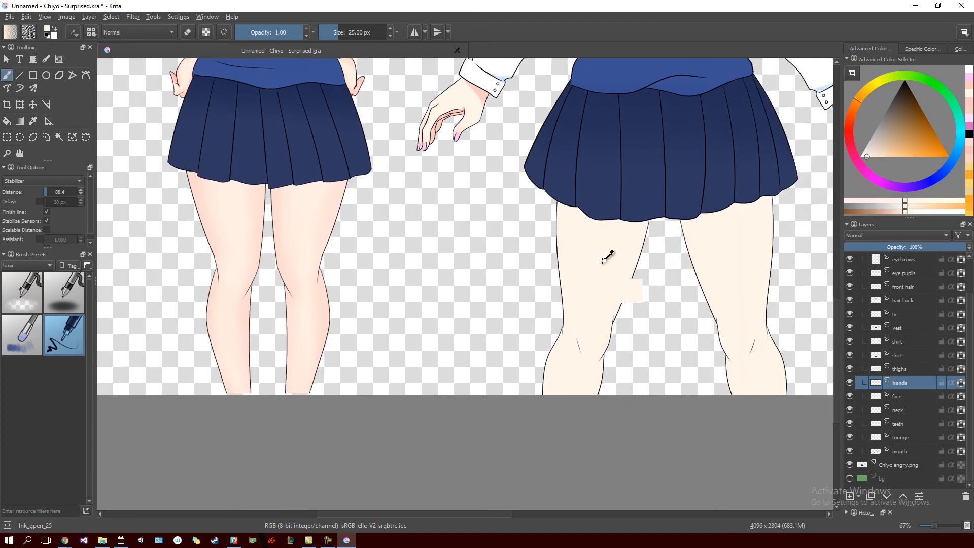
pyautogui.moveTo(858, 106); pyautogui.dragTo(848, 128)
pyautogui.click(878, 155)
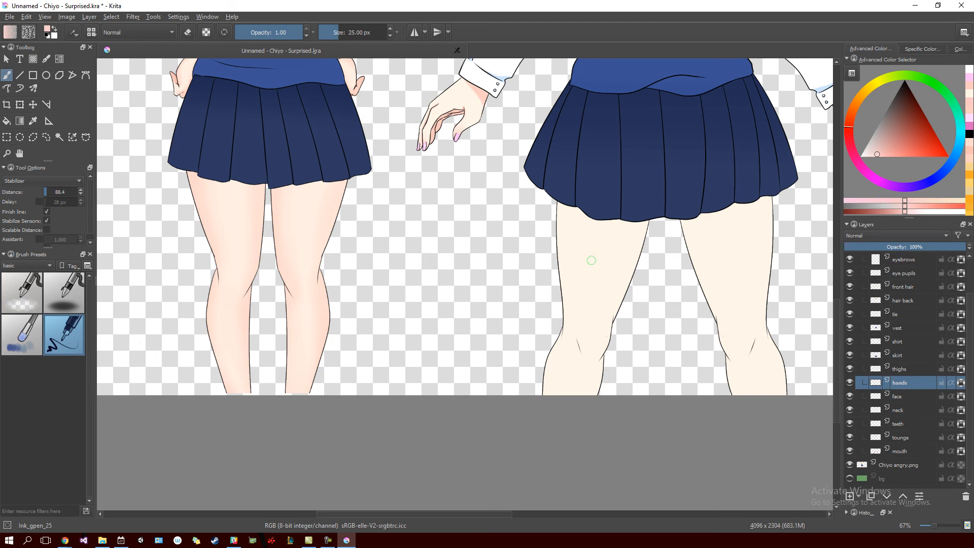
pyautogui.moveTo(648, 262)
pyautogui.mouseDown()
pyautogui.moveTo(582, 276)
pyautogui.moveTo(528, 252)
pyautogui.mouseUp()
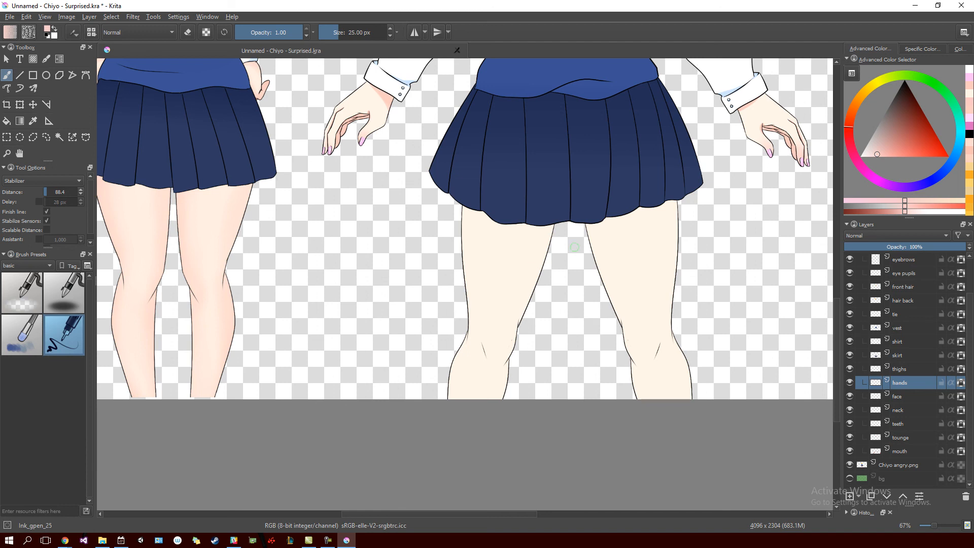
pyautogui.click(922, 49)
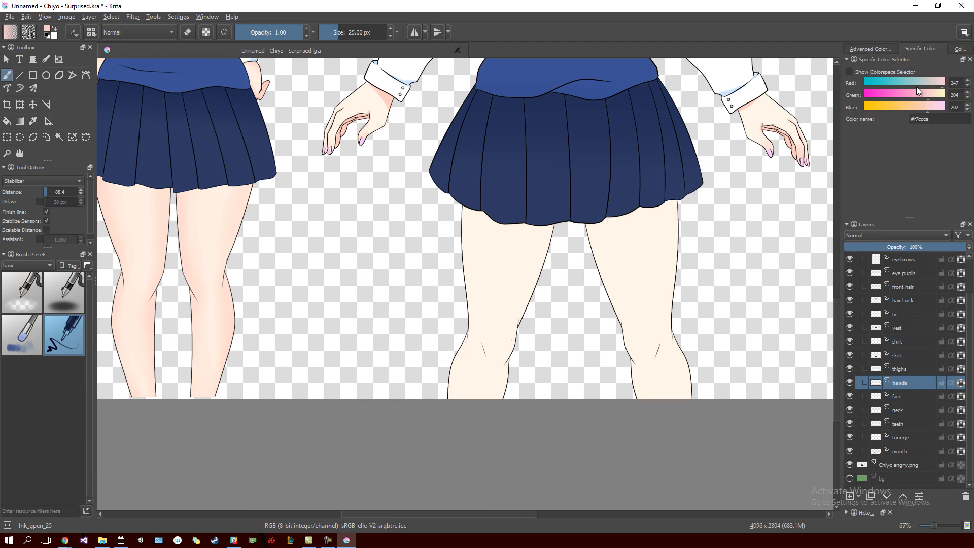
pyautogui.moveTo(920, 83); pyautogui.dragTo(916, 83)
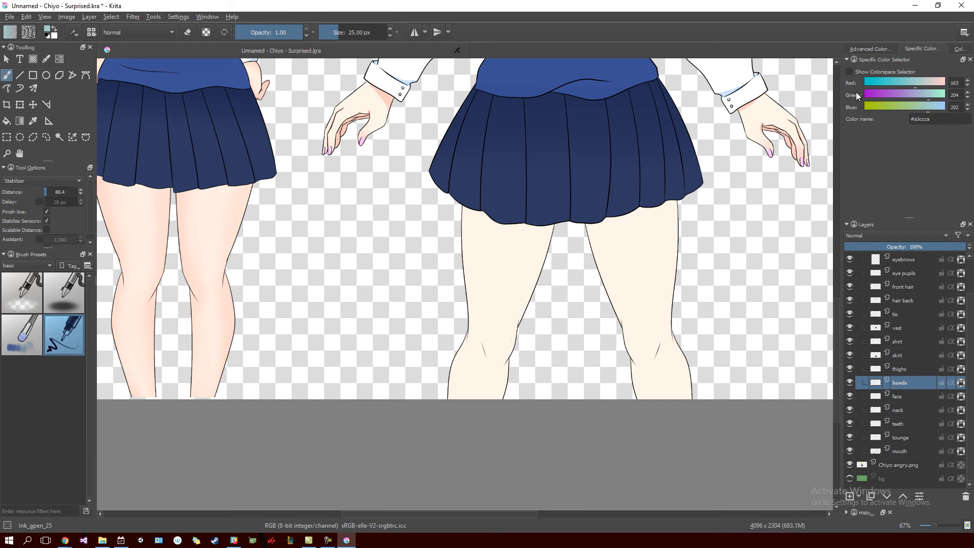
pyautogui.click(885, 51)
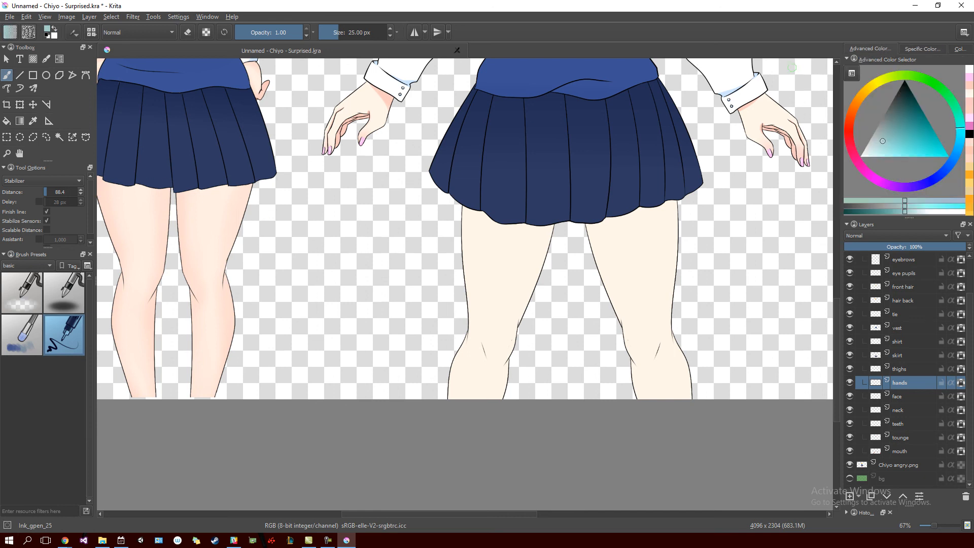
# Sample the angry version's thigh shadow pink and shade the inner thighs on the thighs layer with the 400 px Airbrush_pressure brush.
pyautogui.keyDown('ctrl'); pyautogui.click(193, 195); pyautogui.keyUp('ctrl')
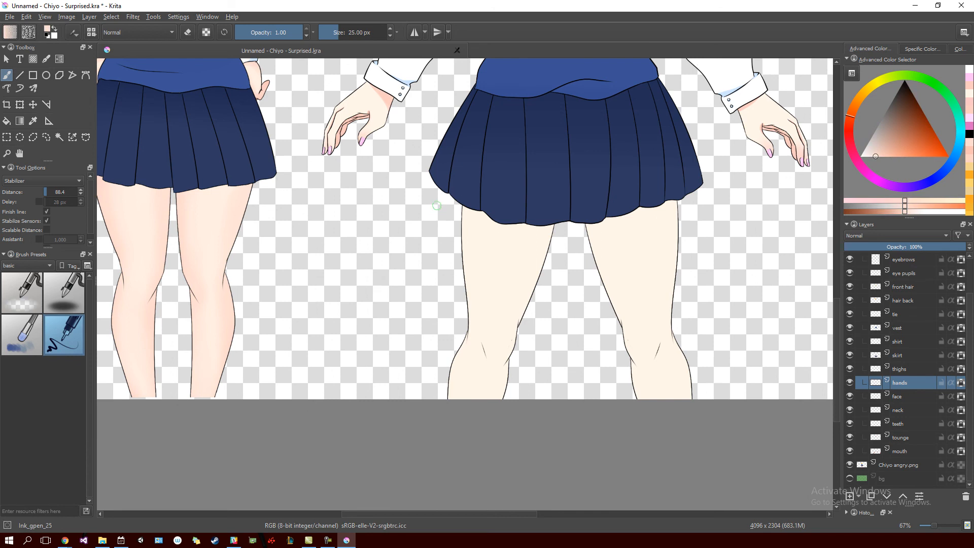
pyautogui.click(82, 293)
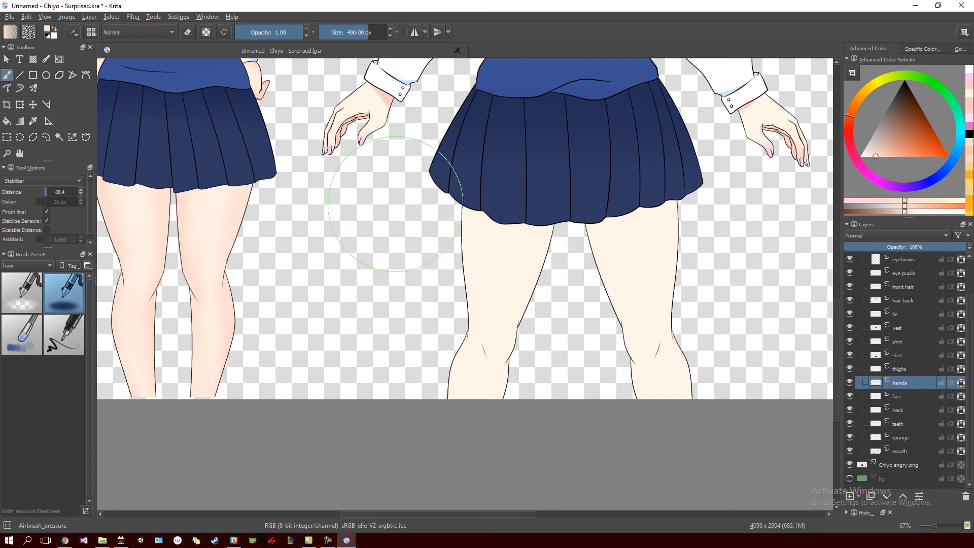
pyautogui.moveTo(415, 391); pyautogui.dragTo(459, 294)
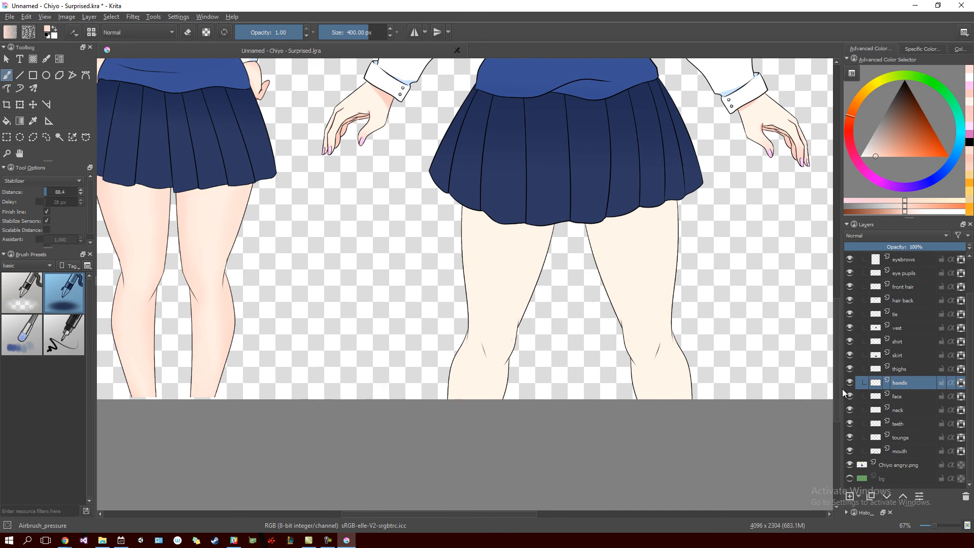
pyautogui.click(906, 373)
pyautogui.moveTo(568, 219)
pyautogui.mouseDown()
pyautogui.moveTo(566, 135)
pyautogui.moveTo(568, 195)
pyautogui.moveTo(533, 445)
pyautogui.moveTo(561, 257)
pyautogui.moveTo(566, 275)
pyautogui.moveTo(522, 402)
pyautogui.moveTo(576, 184)
pyautogui.moveTo(533, 424)
pyautogui.moveTo(543, 351)
pyautogui.moveTo(510, 363)
pyautogui.moveTo(508, 345)
pyautogui.moveTo(528, 339)
pyautogui.mouseUp()
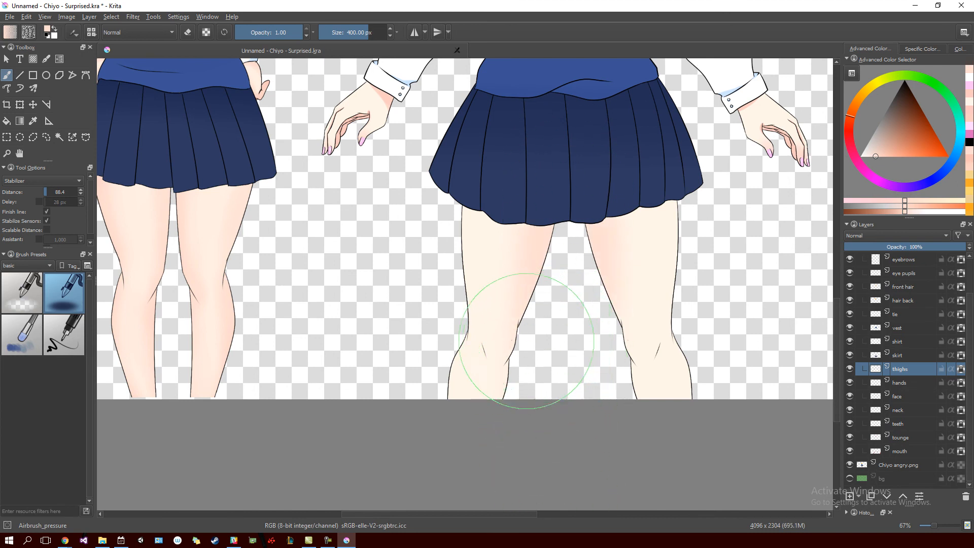
# Reduce the airbrush to 154 px and shade the first leg's outer thigh, knee and lower leg with the light pink.
pyautogui.scroll(5, 507, 325)
pyautogui.moveTo(519, 300); pyautogui.dragTo(573, 301)
pyautogui.keyDown('shift'); pyautogui.moveTo(521, 297); pyautogui.dragTo(406, 293); pyautogui.keyUp('shift')
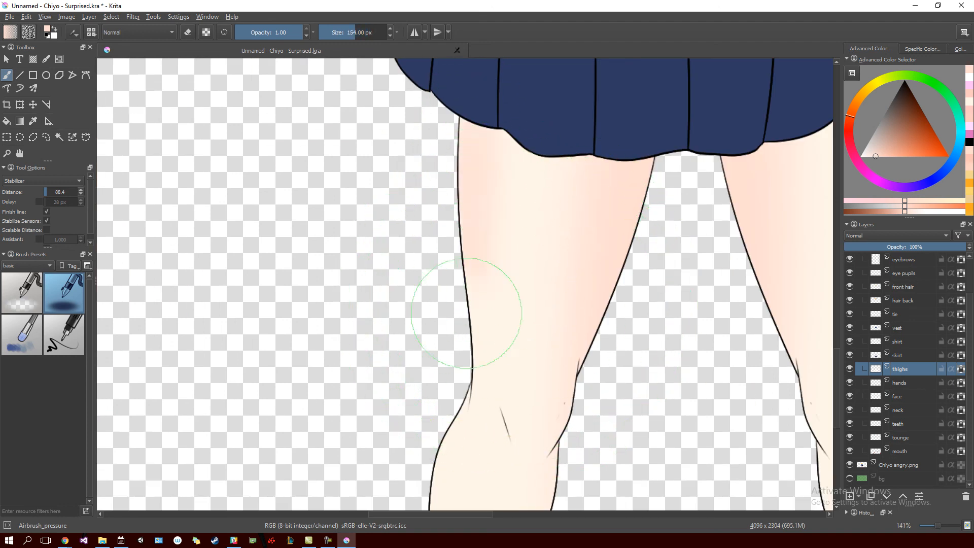
pyautogui.moveTo(513, 308); pyautogui.dragTo(563, 174)
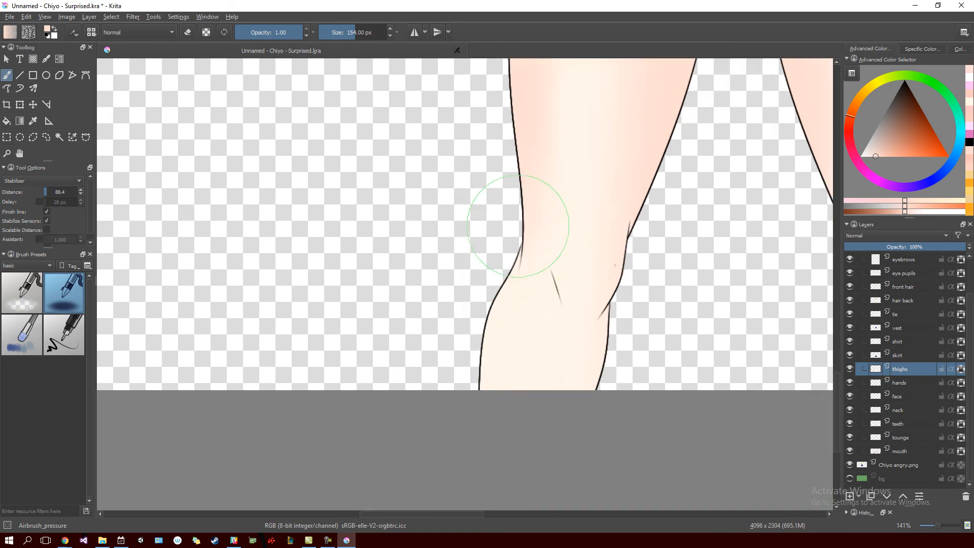
pyautogui.moveTo(659, 273); pyautogui.dragTo(562, 282)
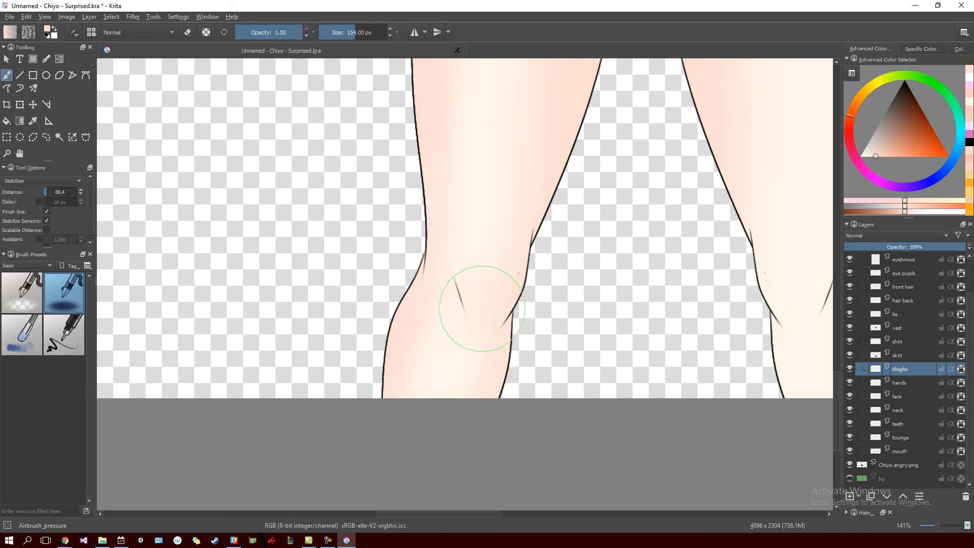
# Shade the second leg's knee, thigh edges and lower leg with the same light pink airbrush.
pyautogui.moveTo(587, 292)
pyautogui.mouseDown()
pyautogui.moveTo(539, 309)
pyautogui.moveTo(431, 311)
pyautogui.mouseUp()
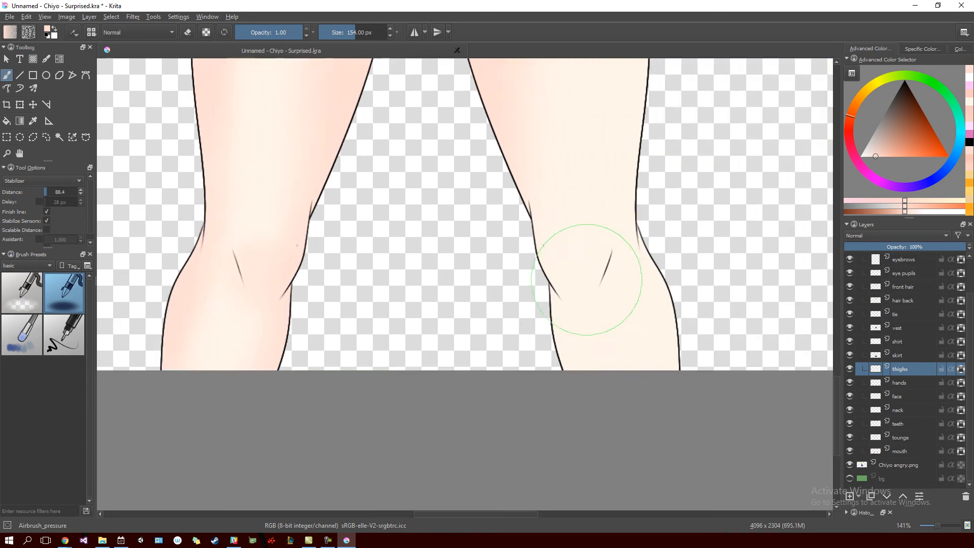
pyautogui.moveTo(576, 294); pyautogui.dragTo(497, 337)
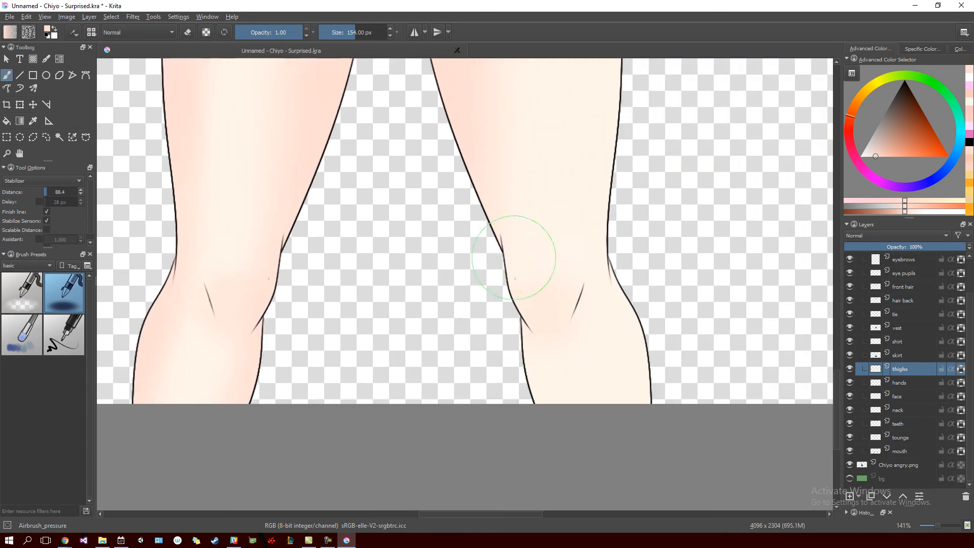
pyautogui.moveTo(517, 264); pyautogui.dragTo(518, 386)
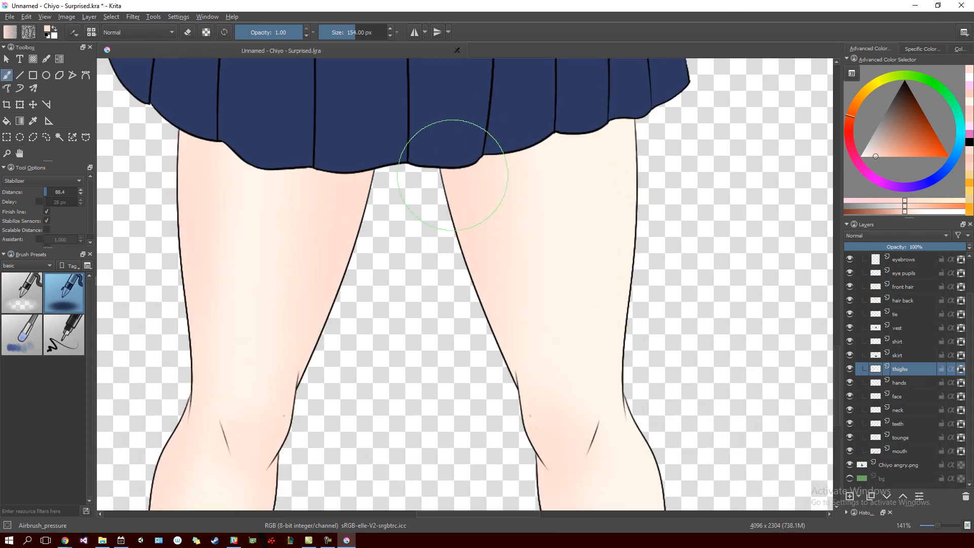
pyautogui.moveTo(655, 138)
pyautogui.mouseDown()
pyautogui.moveTo(638, 118)
pyautogui.moveTo(609, 218)
pyautogui.mouseUp()
pyautogui.moveTo(653, 363); pyautogui.dragTo(666, 167)
pyautogui.moveTo(576, 474); pyautogui.dragTo(738, 254)
pyautogui.moveTo(552, 341)
pyautogui.mouseDown()
pyautogui.moveTo(563, 222)
pyautogui.moveTo(620, 303)
pyautogui.moveTo(550, 304)
pyautogui.moveTo(549, 326)
pyautogui.mouseUp()
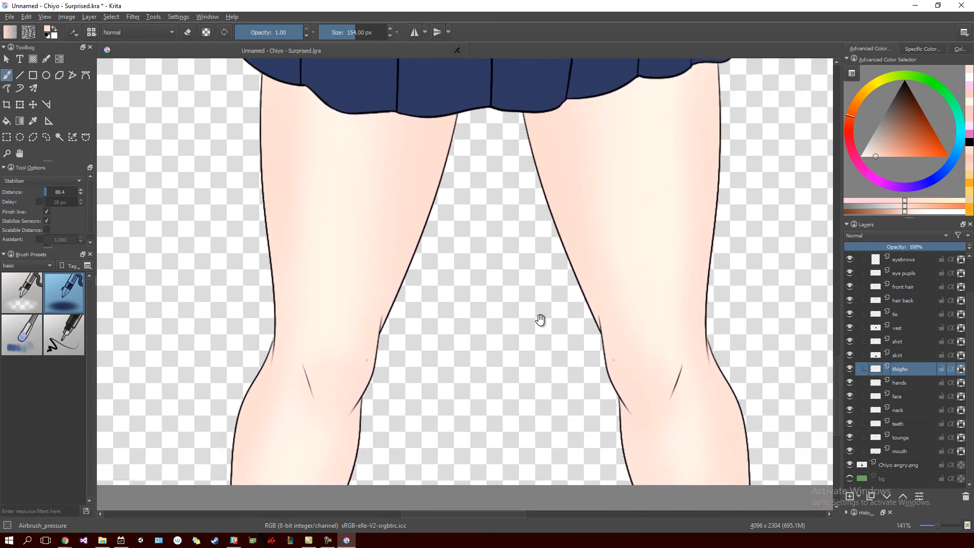
pyautogui.moveTo(495, 312); pyautogui.dragTo(518, 361)
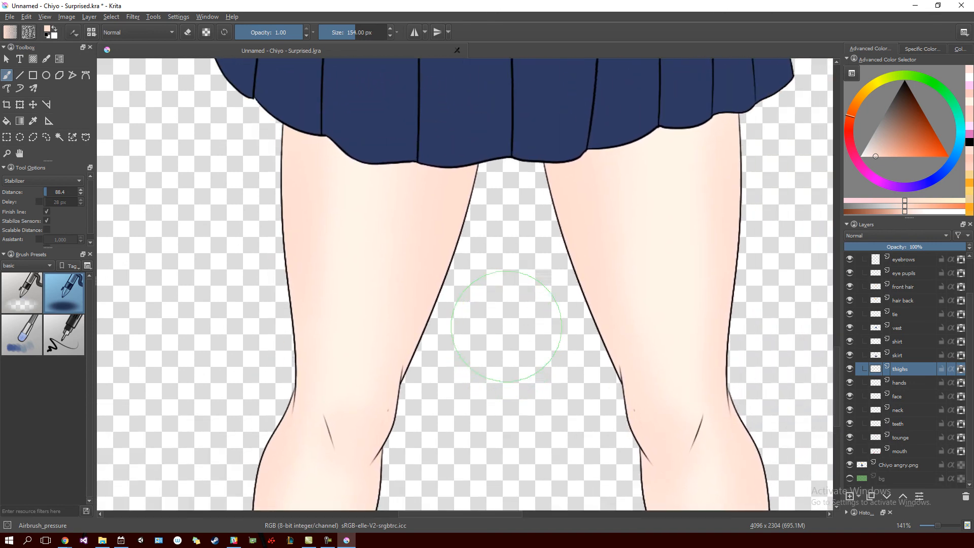
# Sample the cream skin tone from the first thigh and blend soft light areas down the middle of both legs.
pyautogui.keyDown('ctrl'); pyautogui.click(356, 264); pyautogui.keyUp('ctrl')
pyautogui.moveTo(356, 263); pyautogui.dragTo(325, 168)
pyautogui.moveTo(332, 387); pyautogui.dragTo(424, 226)
pyautogui.moveTo(374, 436)
pyautogui.mouseDown()
pyautogui.moveTo(391, 331)
pyautogui.moveTo(435, 278)
pyautogui.mouseUp()
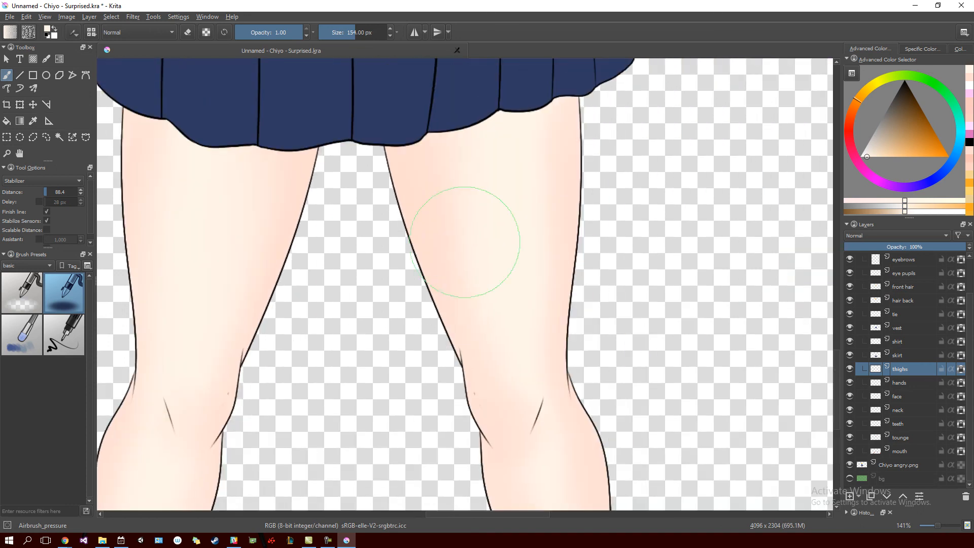
pyautogui.moveTo(459, 201)
pyautogui.mouseDown()
pyautogui.moveTo(482, 321)
pyautogui.moveTo(517, 158)
pyautogui.moveTo(509, 348)
pyautogui.moveTo(519, 337)
pyautogui.mouseUp()
pyautogui.scroll(-5, 520, 304)
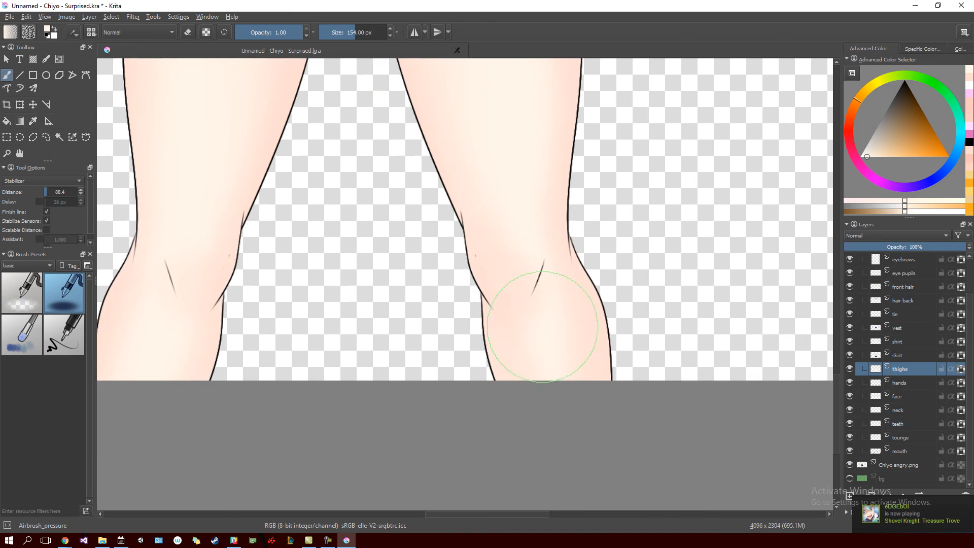
pyautogui.scroll(4, 527, 454)
pyautogui.scroll(3, 498, 293)
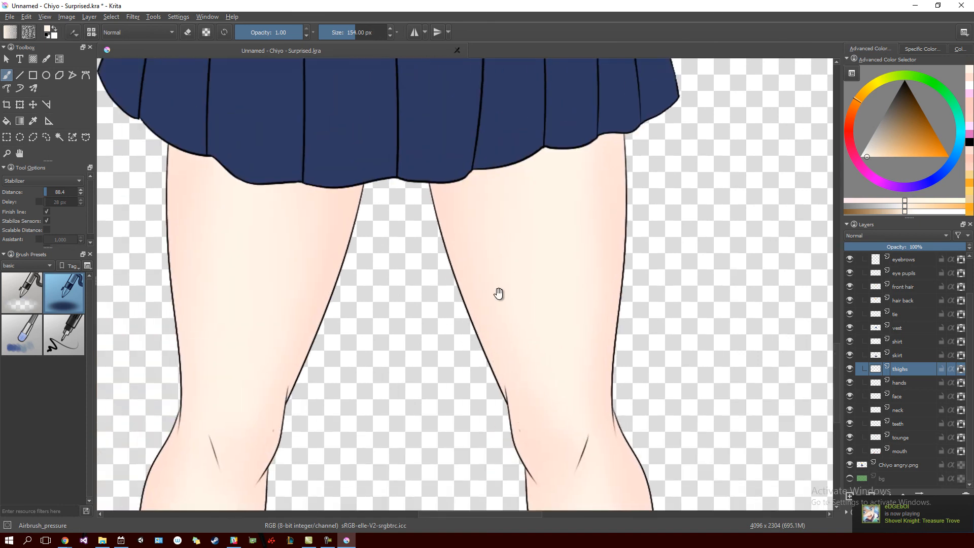
# Sample the light pink from the second thigh's edge and airbrush a soft shadow across both thighs below the skirt hem.
pyautogui.keyDown('ctrl'); pyautogui.click(456, 214); pyautogui.keyUp('ctrl')
pyautogui.scroll(3, 441, 198)
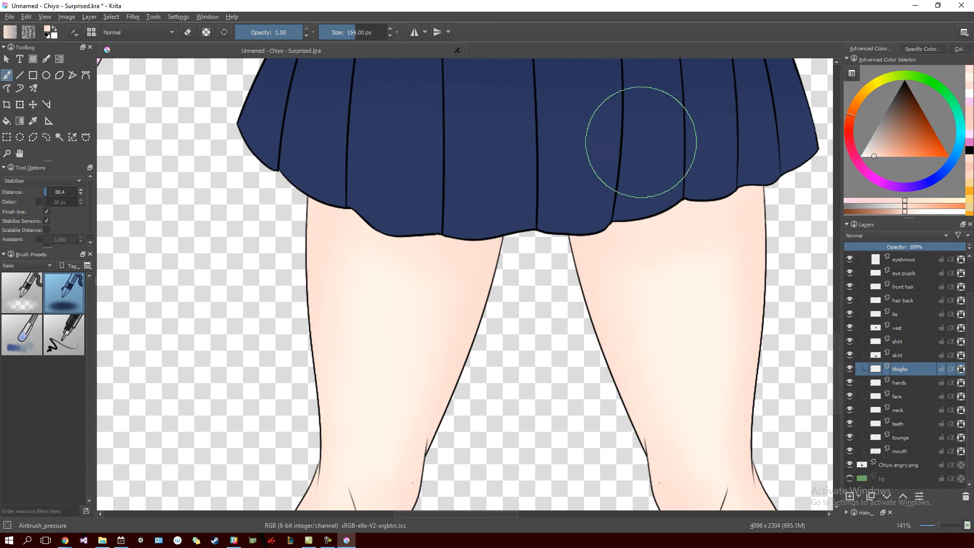
pyautogui.moveTo(591, 157); pyautogui.dragTo(447, 264)
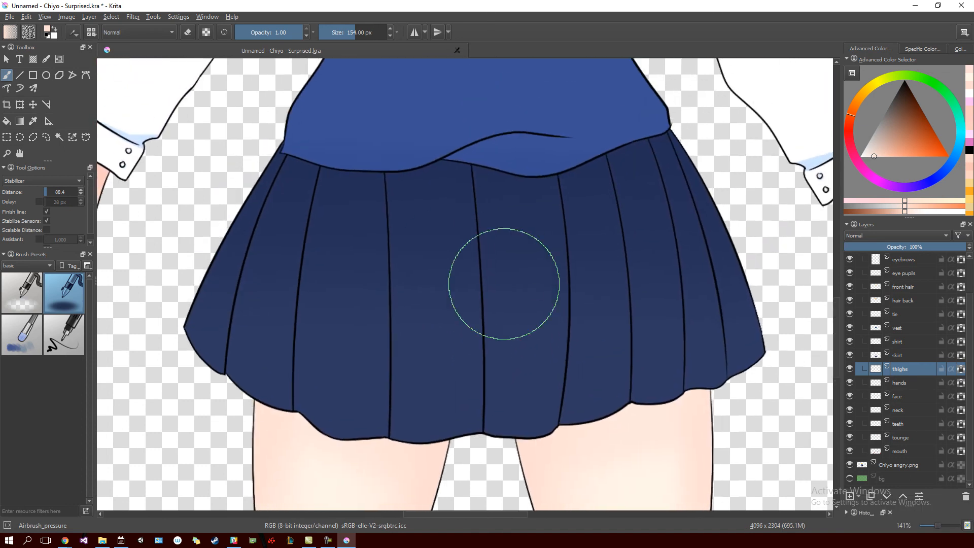
pyautogui.moveTo(567, 339); pyautogui.dragTo(598, 163)
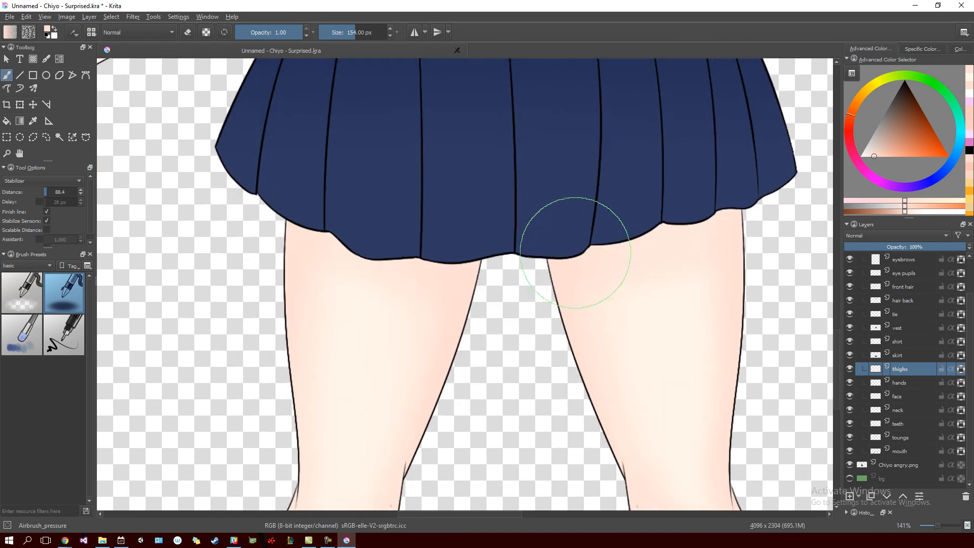
# Add a new layer directly beneath the eye pupils layer and name it scheleree.
pyautogui.scroll(-8, 583, 247)
pyautogui.moveTo(529, 266); pyautogui.dragTo(481, 284)
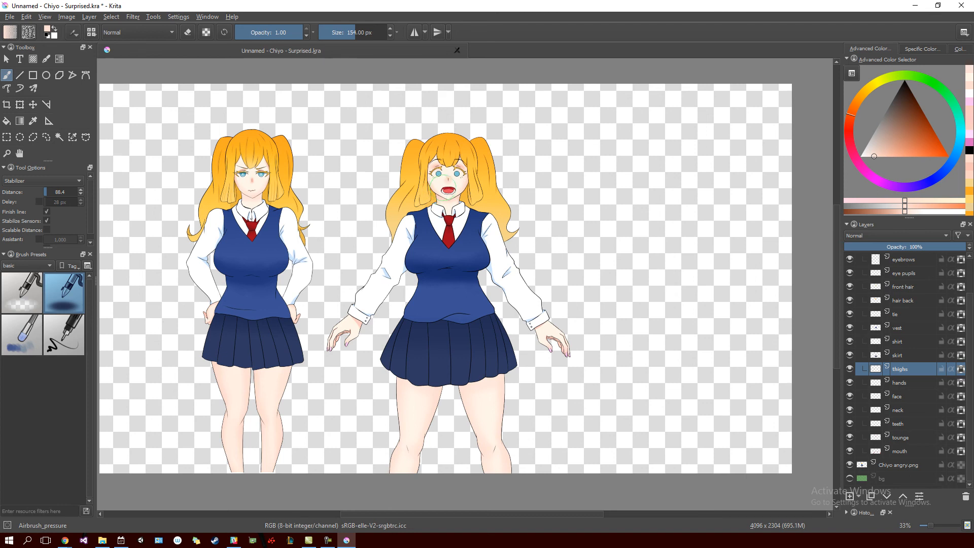
pyautogui.scroll(7, 457, 253)
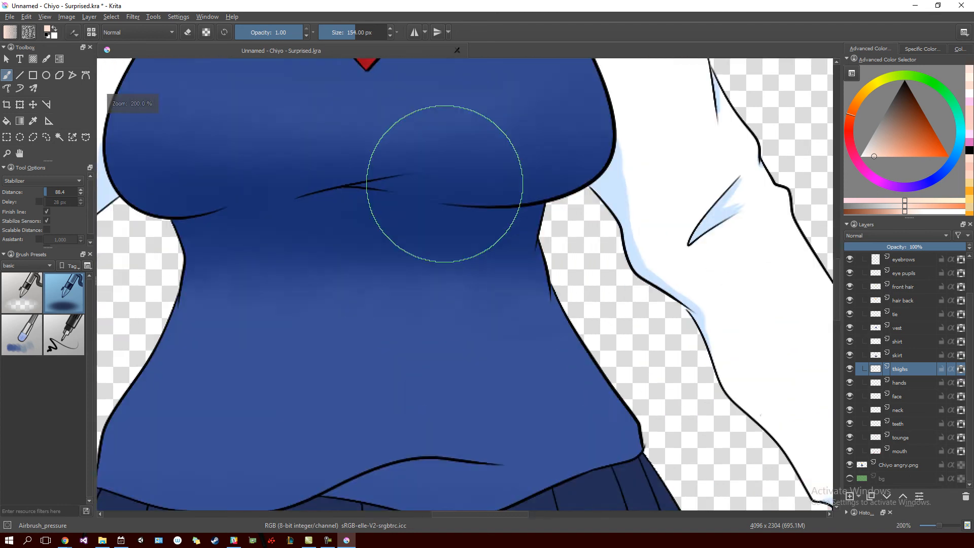
pyautogui.moveTo(459, 264)
pyautogui.mouseDown()
pyautogui.moveTo(463, 345)
pyautogui.moveTo(442, 413)
pyautogui.moveTo(403, 272)
pyautogui.moveTo(383, 299)
pyautogui.moveTo(461, 329)
pyautogui.mouseUp()
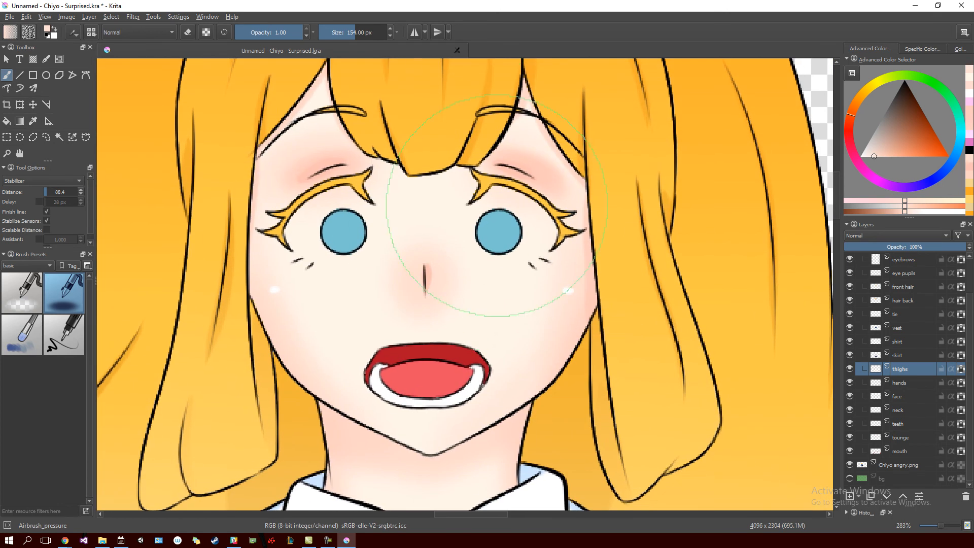
pyautogui.click(910, 273)
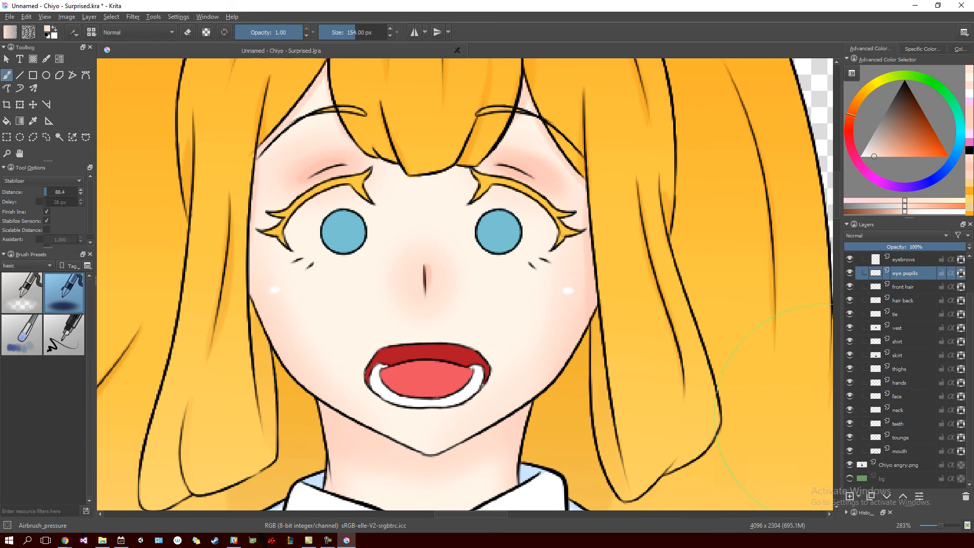
pyautogui.click(847, 495)
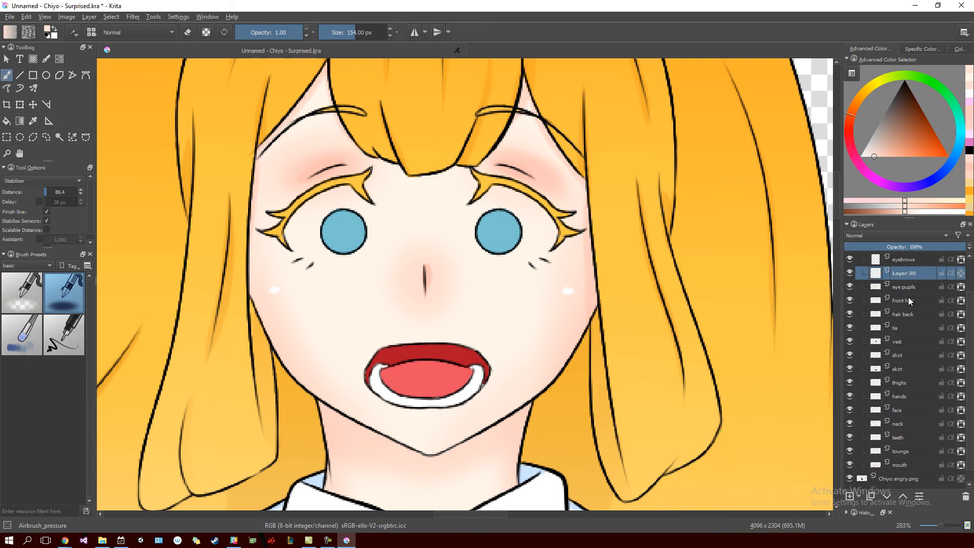
pyautogui.moveTo(911, 275); pyautogui.dragTo(911, 292)
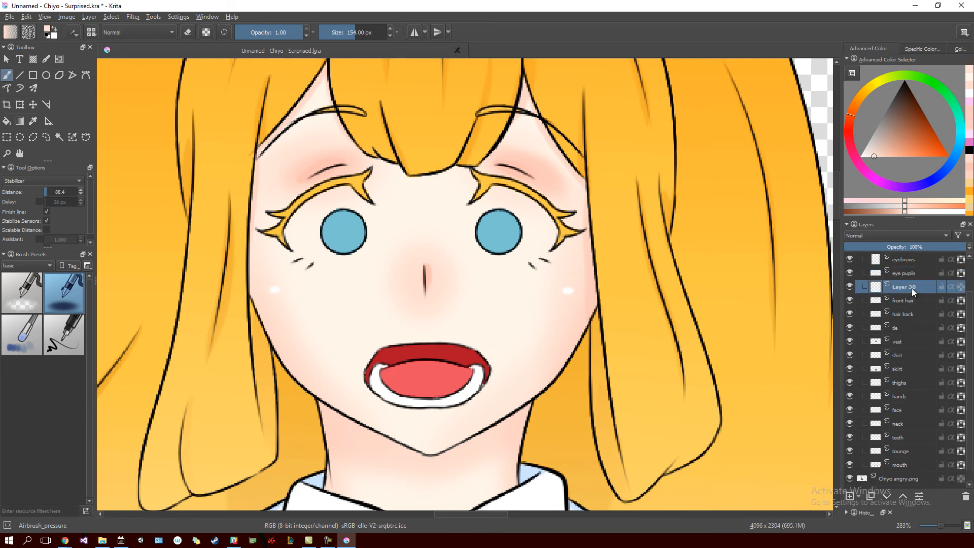
pyautogui.doubleClick(912, 287)
pyautogui.write('scheleree')
pyautogui.press('Return')
# Pick white and paint the whites of both of the surprised character's eyes with the 25 px ink pen.
pyautogui.moveTo(880, 152); pyautogui.dragTo(848, 166)
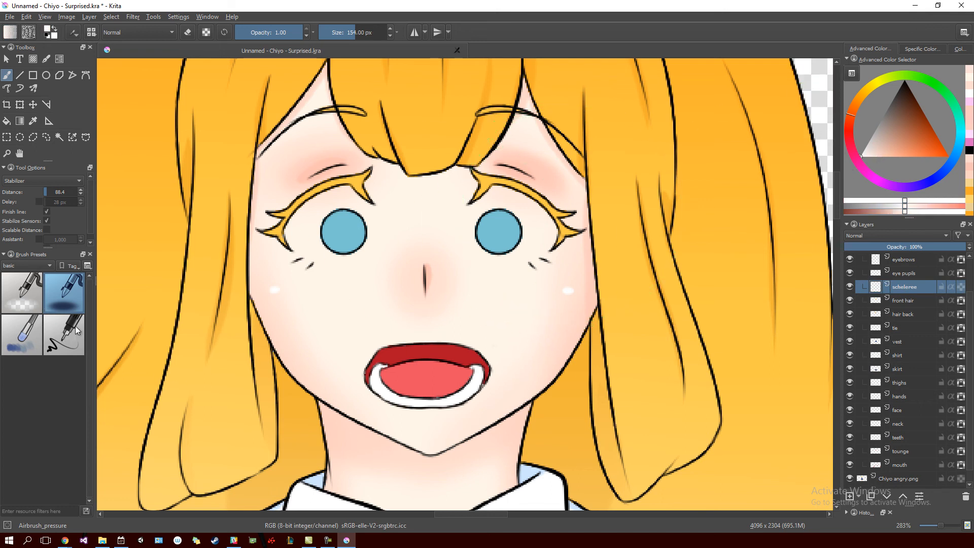
pyautogui.click(63, 339)
pyautogui.moveTo(309, 212)
pyautogui.mouseDown()
pyautogui.moveTo(291, 226)
pyautogui.moveTo(311, 208)
pyautogui.mouseUp()
pyautogui.hotkey('ctrl', 'z')
pyautogui.hotkey('ctrl', 'z')
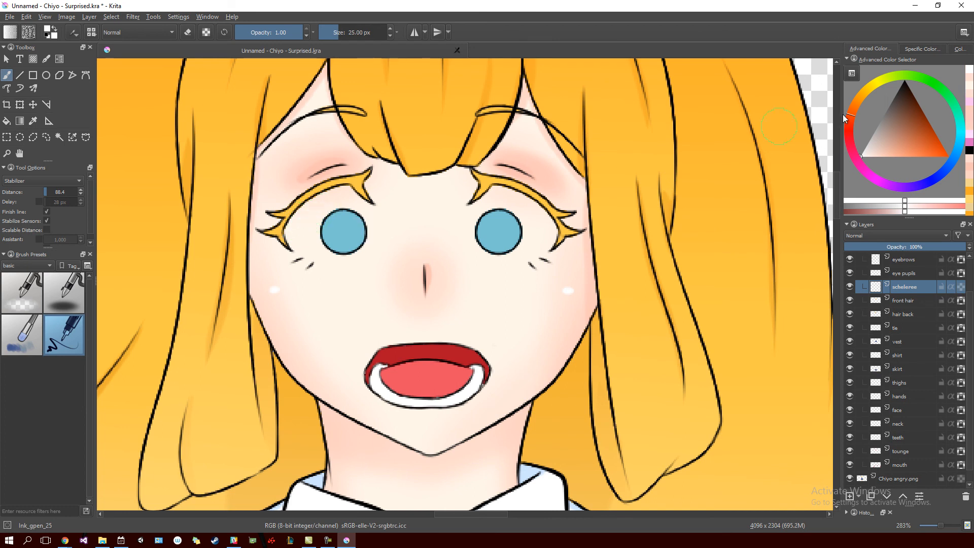
pyautogui.moveTo(290, 214); pyautogui.dragTo(322, 203)
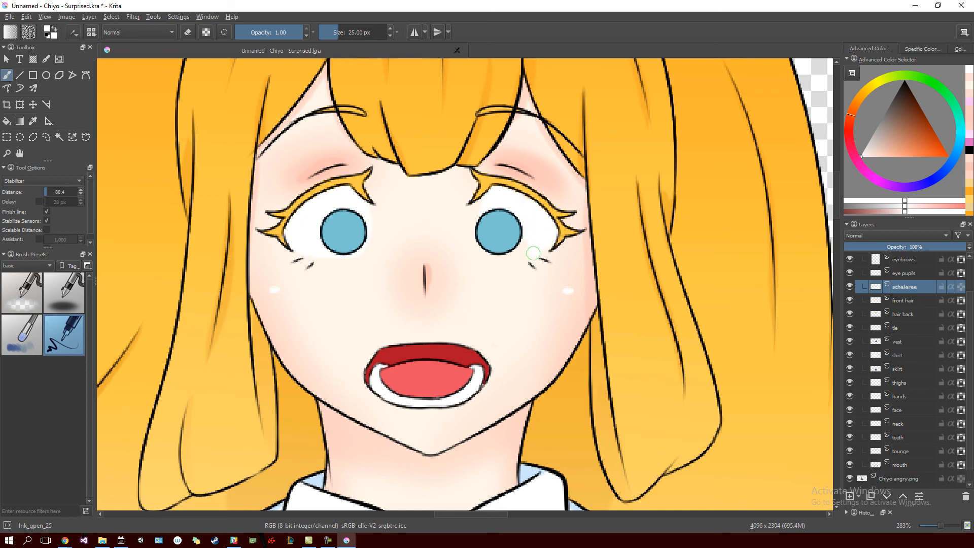
pyautogui.moveTo(500, 258); pyautogui.dragTo(535, 247)
pyautogui.moveTo(535, 226)
pyautogui.mouseDown()
pyautogui.moveTo(488, 226)
pyautogui.moveTo(497, 190)
pyautogui.mouseUp()
# Sample the white and extend the first eye's white along its inner and lower edges with the 25 px ink pen.
pyautogui.scroll(3, 343, 229)
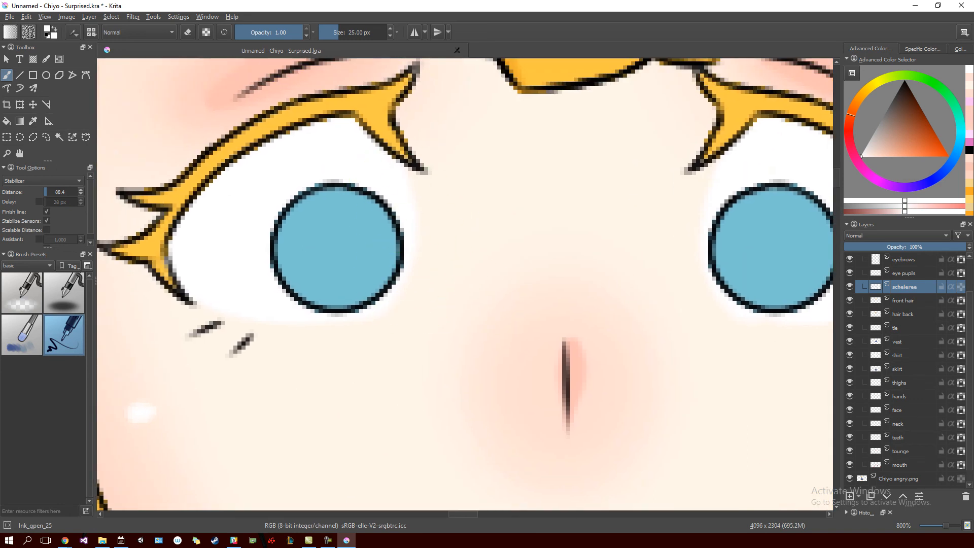
pyautogui.keyDown('ctrl'); pyautogui.click(409, 280); pyautogui.keyUp('ctrl')
pyautogui.press('e')
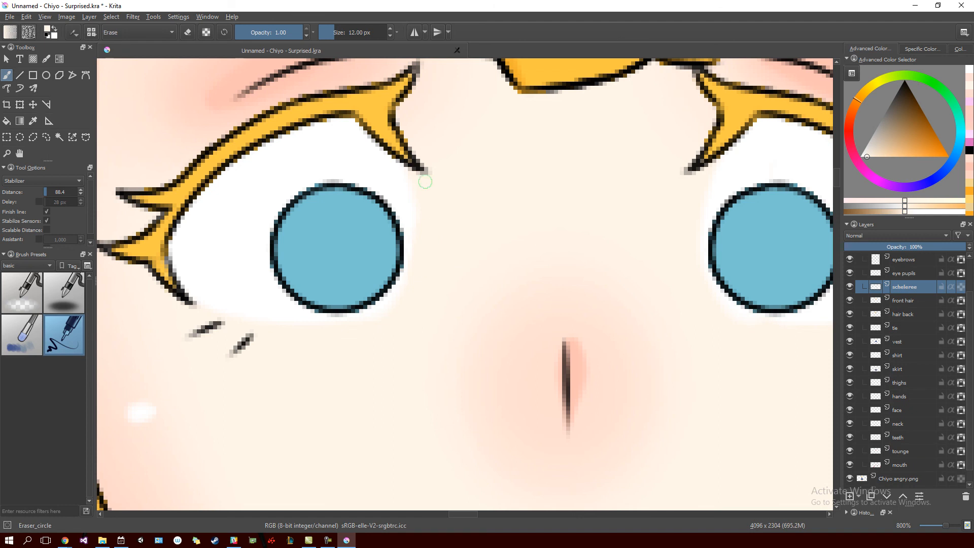
pyautogui.press('e')
pyautogui.keyDown('ctrl'); pyautogui.click(401, 155); pyautogui.keyUp('ctrl')
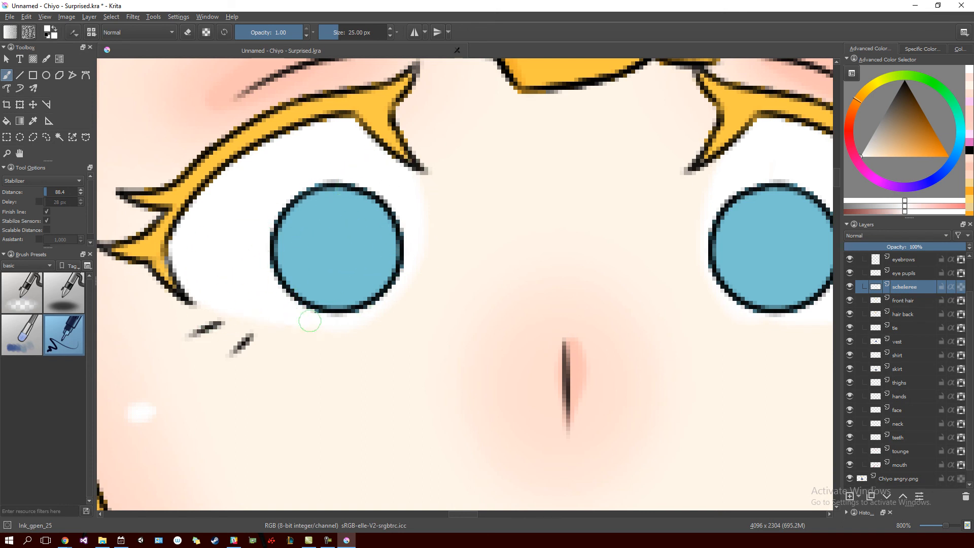
pyautogui.moveTo(489, 330)
pyautogui.mouseDown()
pyautogui.moveTo(330, 308)
pyautogui.moveTo(413, 365)
pyautogui.moveTo(482, 385)
pyautogui.moveTo(619, 313)
pyautogui.moveTo(623, 305)
pyautogui.moveTo(518, 226)
pyautogui.moveTo(504, 311)
pyautogui.moveTo(535, 242)
pyautogui.moveTo(506, 241)
pyautogui.mouseUp()
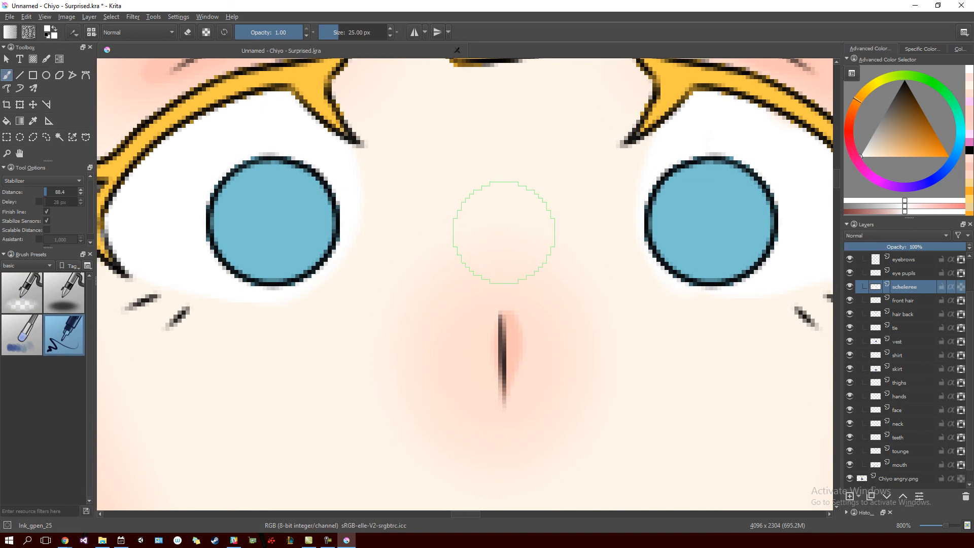
# Sample the dark teal from the angry version's iris and return to the surprised face.
pyautogui.press('-')
pyautogui.press('-')
pyautogui.press('-')
pyautogui.press('-')
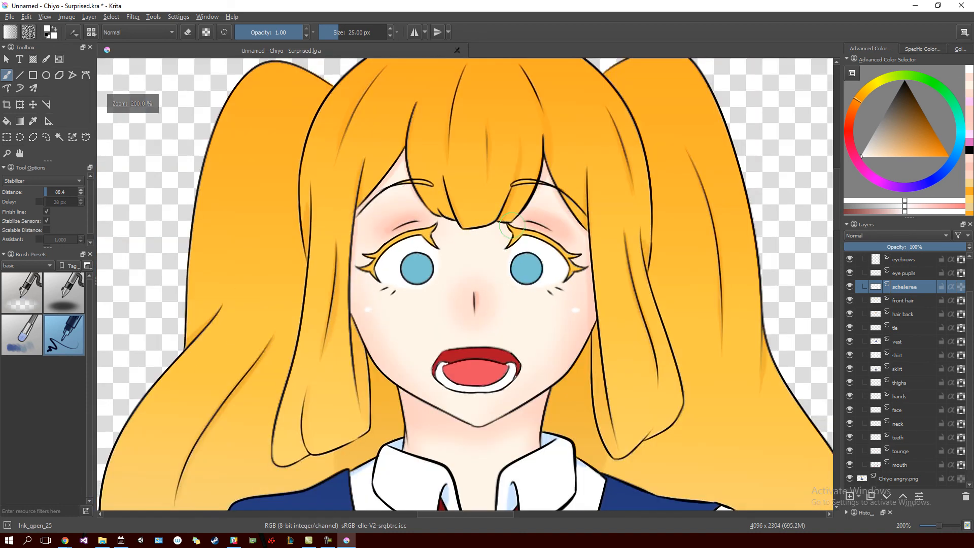
pyautogui.press('-')
pyautogui.moveTo(485, 266)
pyautogui.mouseDown()
pyautogui.moveTo(760, 257)
pyautogui.moveTo(693, 273)
pyautogui.mouseUp()
pyautogui.moveTo(437, 240); pyautogui.dragTo(507, 288)
pyautogui.scroll(3, 463, 262)
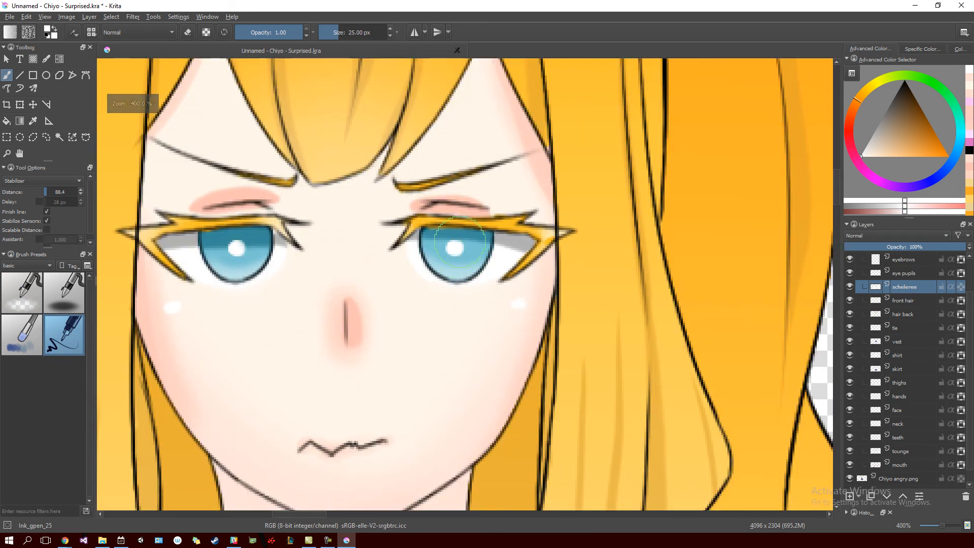
pyautogui.keyDown('ctrl'); pyautogui.click(471, 234); pyautogui.keyUp('ctrl')
pyautogui.moveTo(608, 283); pyautogui.dragTo(371, 277)
pyautogui.moveTo(609, 295)
pyautogui.mouseDown()
pyautogui.moveTo(318, 311)
pyautogui.moveTo(372, 346)
pyautogui.moveTo(421, 355)
pyautogui.mouseUp()
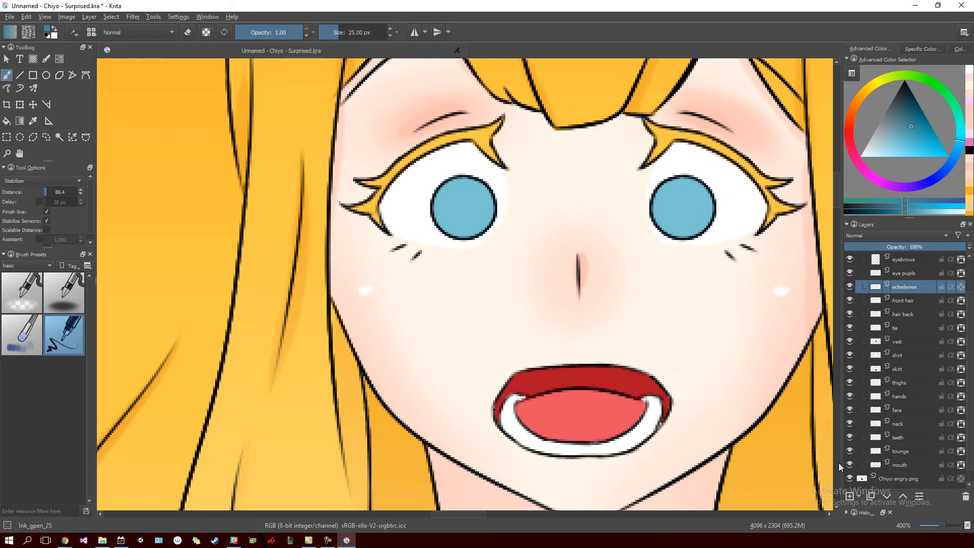
pyautogui.moveTo(663, 243); pyautogui.dragTo(619, 272)
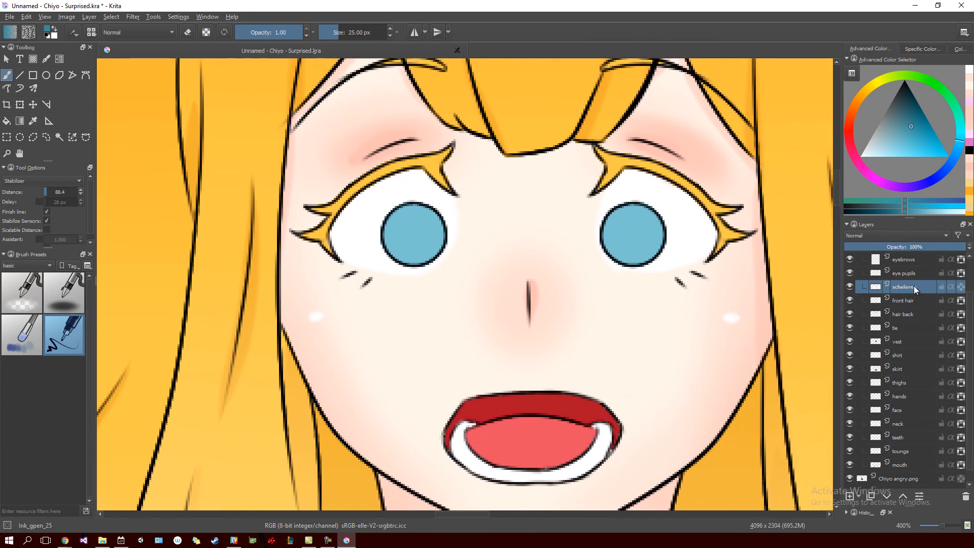
# Duplicate the scheleree layer and sample the grey shadow colour from the angry version's eye white.
pyautogui.click(870, 495)
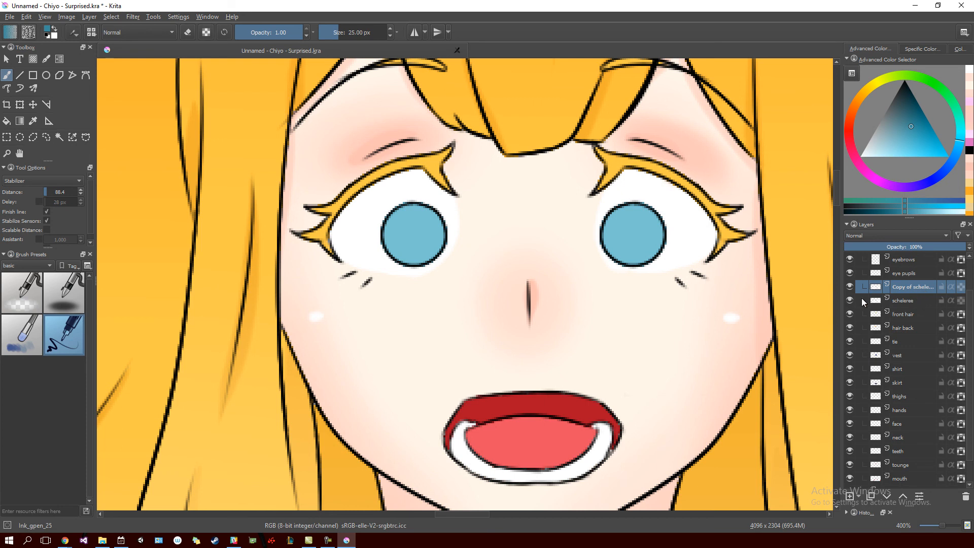
pyautogui.click(851, 285)
pyautogui.click(888, 117)
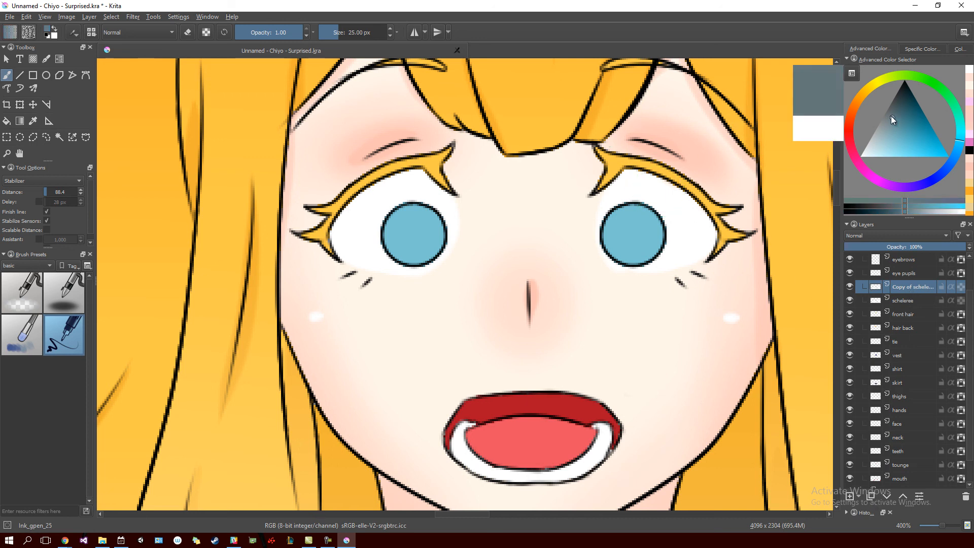
pyautogui.moveTo(556, 246)
pyautogui.mouseDown()
pyautogui.moveTo(504, 261)
pyautogui.moveTo(703, 276)
pyautogui.moveTo(614, 269)
pyautogui.moveTo(669, 284)
pyautogui.moveTo(525, 271)
pyautogui.mouseUp()
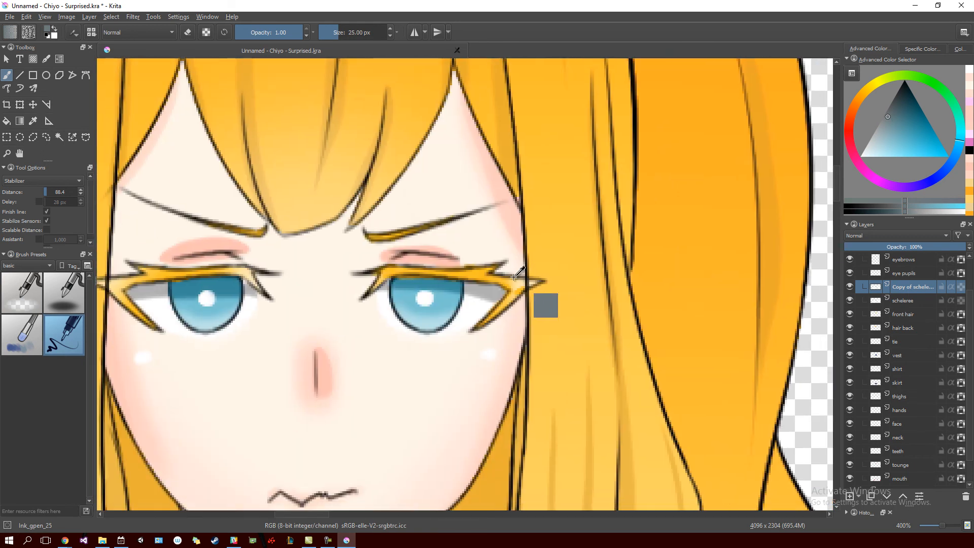
pyautogui.keyDown('ctrl'); pyautogui.click(499, 289); pyautogui.keyUp('ctrl')
pyautogui.moveTo(659, 343)
pyautogui.mouseDown()
pyautogui.moveTo(408, 302)
pyautogui.moveTo(539, 306)
pyautogui.moveTo(482, 303)
pyautogui.moveTo(402, 315)
pyautogui.moveTo(152, 314)
pyautogui.mouseUp()
pyautogui.moveTo(636, 316); pyautogui.dragTo(491, 382)
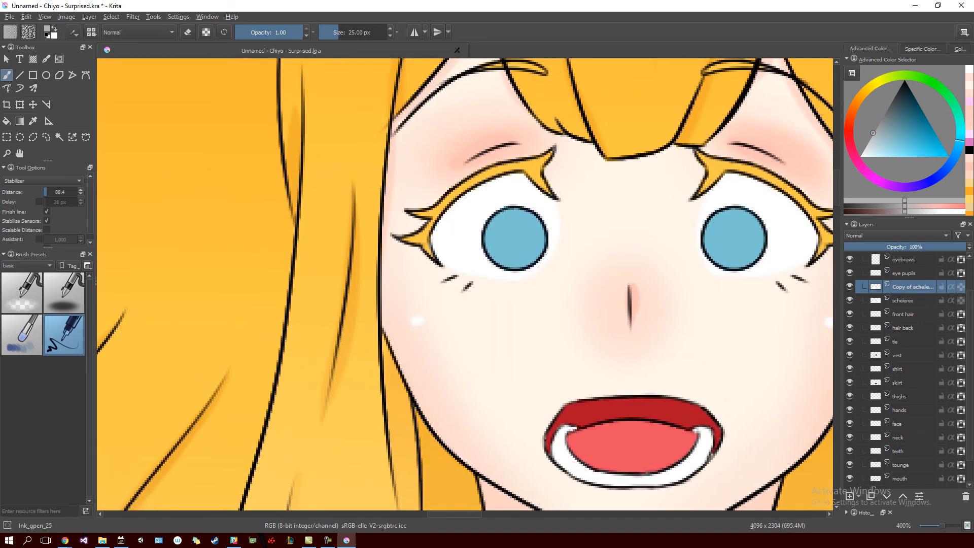
# Lock the copied layer's transparency and paint a grey shadow under the first eye's upper lashes at 0.51 brush opacity.
pyautogui.moveTo(437, 226); pyautogui.dragTo(576, 163)
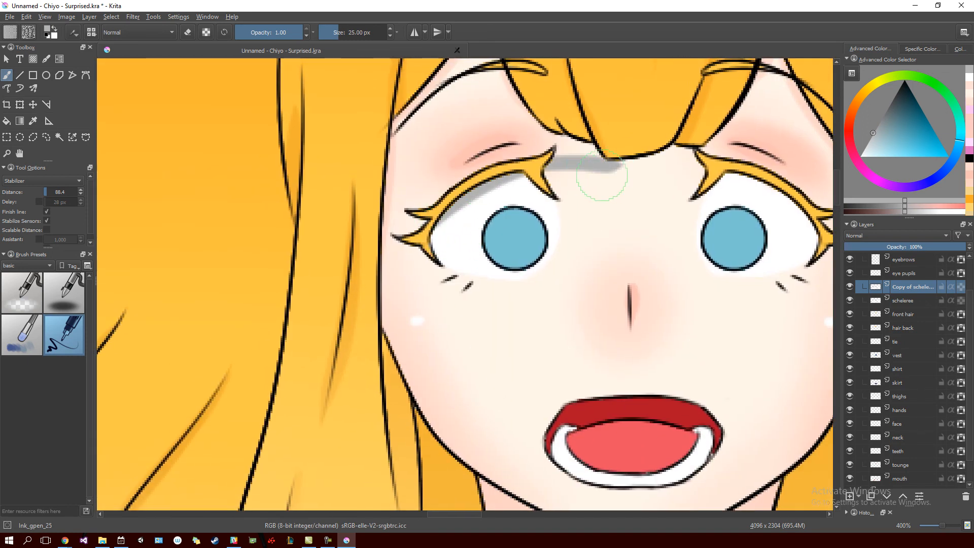
pyautogui.hotkey('ctrl', 'z')
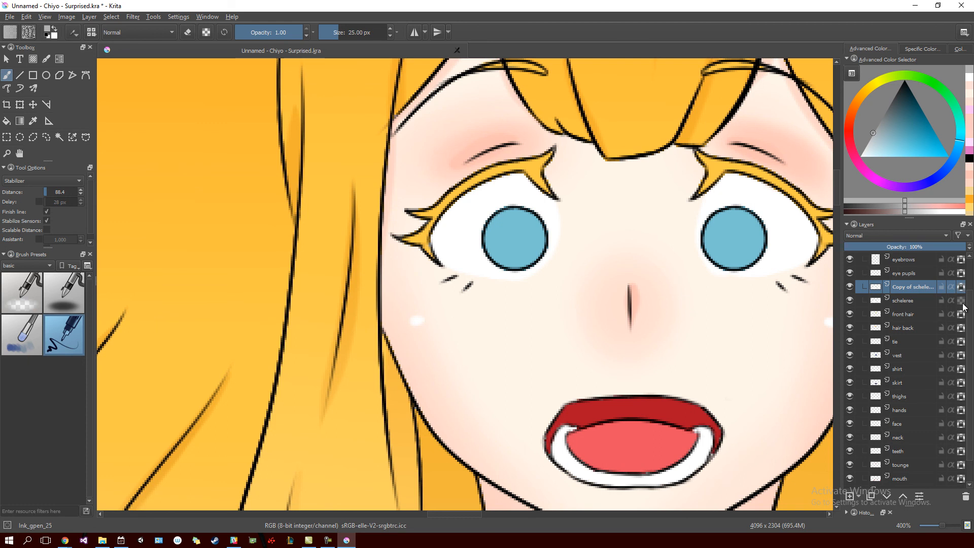
pyautogui.moveTo(426, 228)
pyautogui.mouseDown()
pyautogui.moveTo(566, 184)
pyautogui.moveTo(581, 197)
pyautogui.mouseUp()
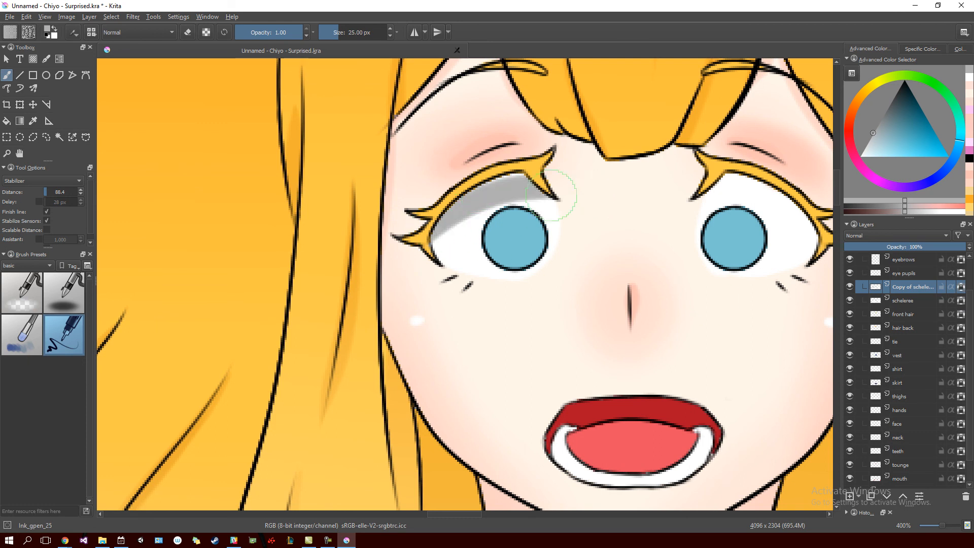
pyautogui.hotkey('ctrl', 'z')
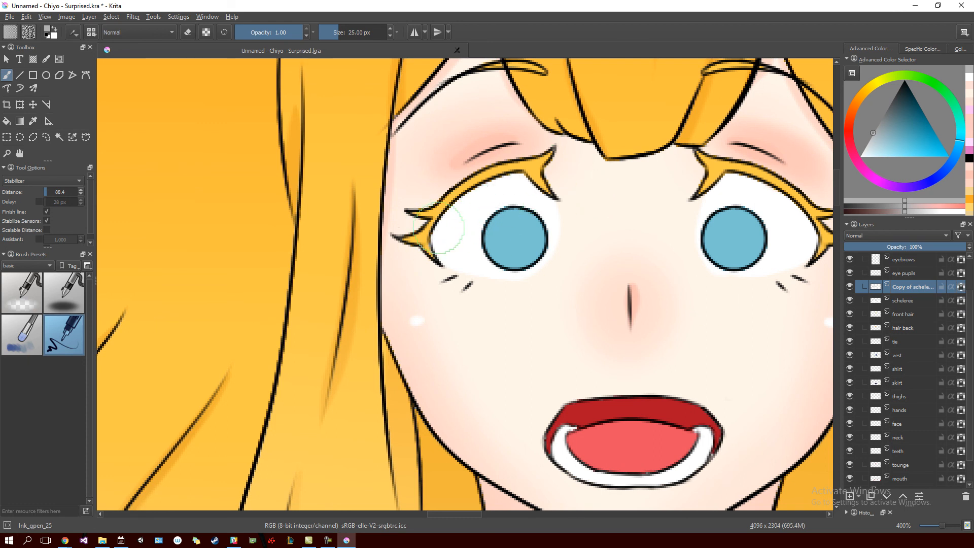
pyautogui.moveTo(273, 39); pyautogui.dragTo(269, 36)
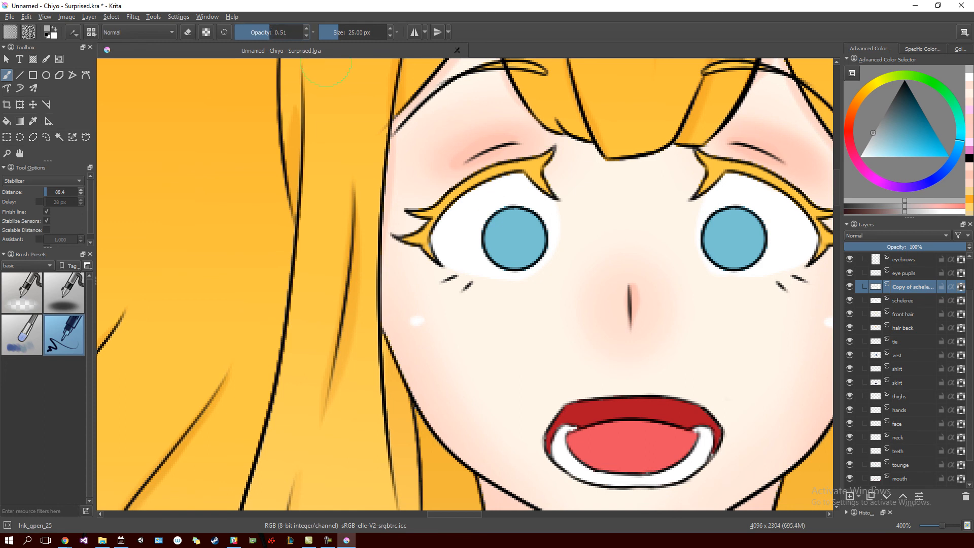
pyautogui.moveTo(435, 240)
pyautogui.mouseDown()
pyautogui.moveTo(477, 200)
pyautogui.moveTo(559, 210)
pyautogui.mouseUp()
pyautogui.moveTo(636, 257); pyautogui.dragTo(513, 260)
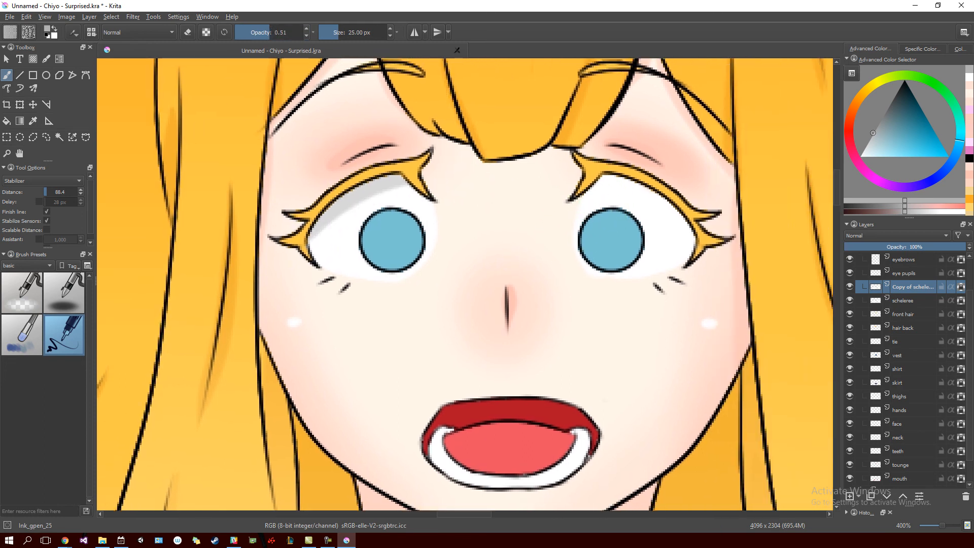
pyautogui.moveTo(578, 181); pyautogui.dragTo(712, 284)
pyautogui.hotkey('ctrl', 'z')
pyautogui.moveTo(581, 182); pyautogui.dragTo(721, 286)
pyautogui.hotkey('ctrl', 'z')
pyautogui.moveTo(578, 181); pyautogui.dragTo(713, 287)
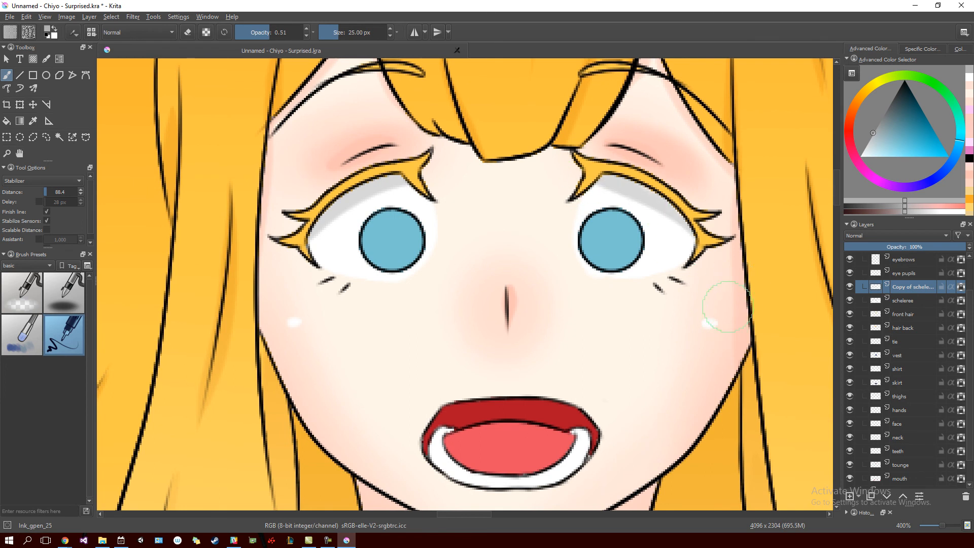
pyautogui.hotkey('ctrl', 'z')
pyautogui.moveTo(579, 181); pyautogui.dragTo(675, 192)
pyautogui.moveTo(736, 314); pyautogui.dragTo(736, 315)
pyautogui.hotkey('ctrl', 'z')
pyautogui.moveTo(579, 181); pyautogui.dragTo(690, 198)
pyautogui.hotkey('ctrl', 'z')
pyautogui.moveTo(578, 181); pyautogui.dragTo(680, 200)
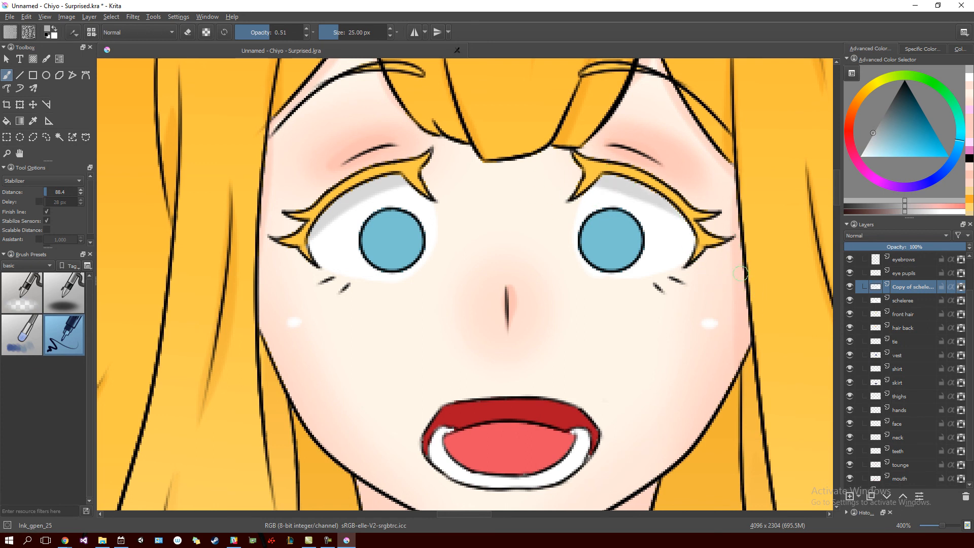
pyautogui.hotkey('ctrl', 'z')
pyautogui.moveTo(578, 181); pyautogui.dragTo(674, 198)
pyautogui.hotkey('ctrl', 'z')
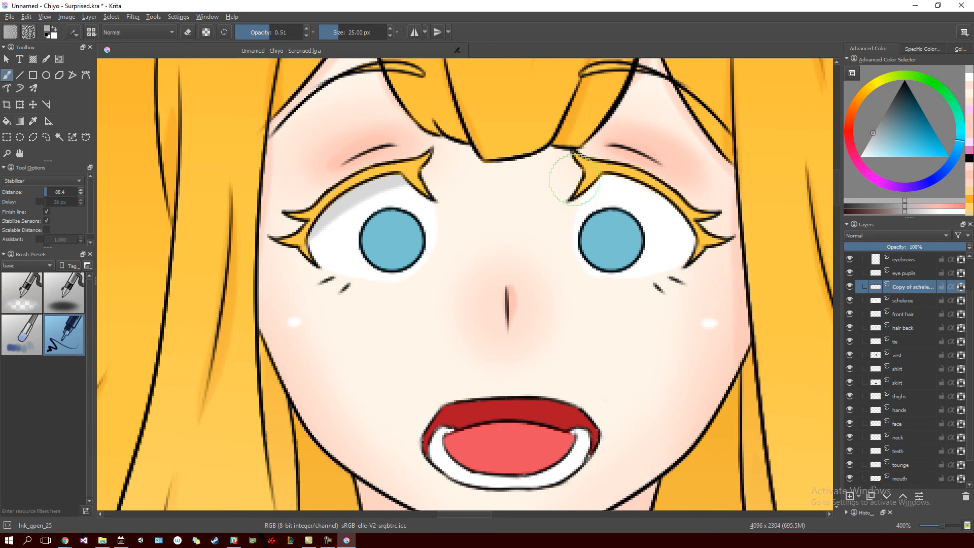
# Paint the matching grey shadow under the second eye's upper lashes and restore the brush opacity to 1.00.
pyautogui.moveTo(579, 182); pyautogui.dragTo(690, 200)
pyautogui.moveTo(604, 181); pyautogui.dragTo(680, 211)
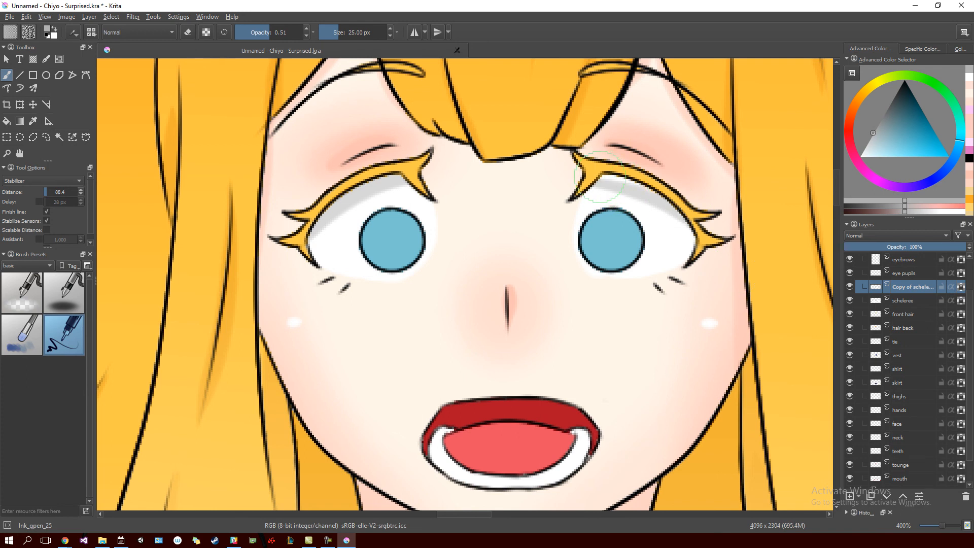
pyautogui.keyDown('ctrl'); pyautogui.click(627, 170); pyautogui.keyUp('ctrl')
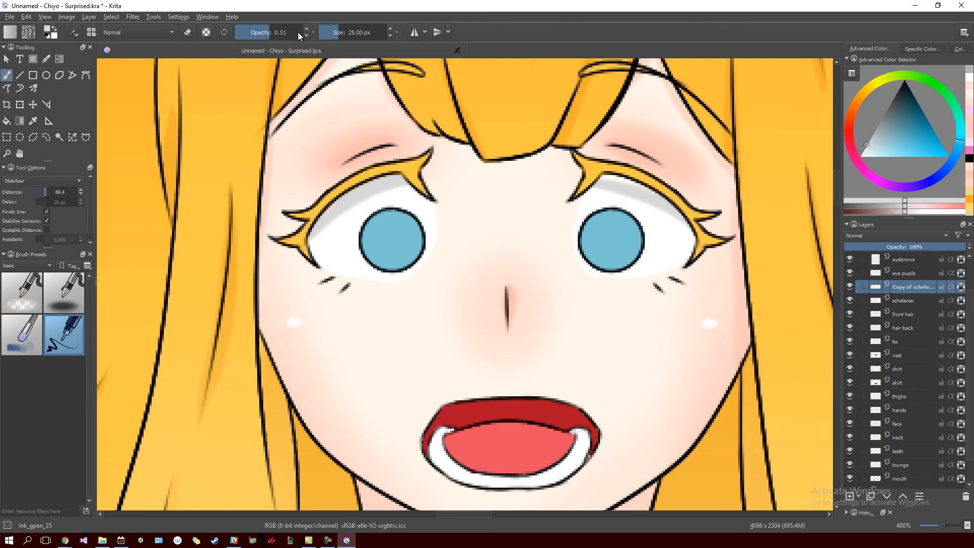
pyautogui.moveTo(299, 35); pyautogui.dragTo(307, 34)
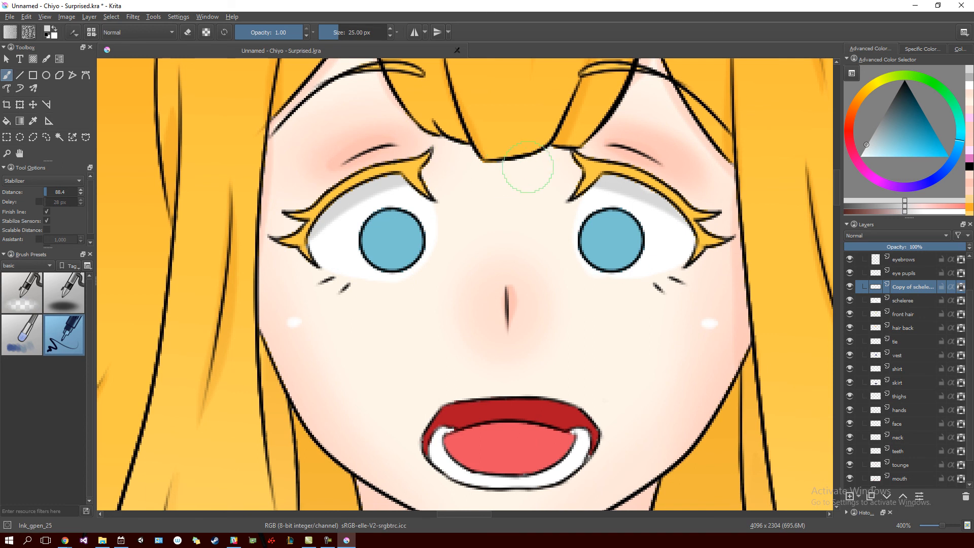
# Duplicate the eye pupils layer.
pyautogui.moveTo(475, 269); pyautogui.dragTo(558, 207)
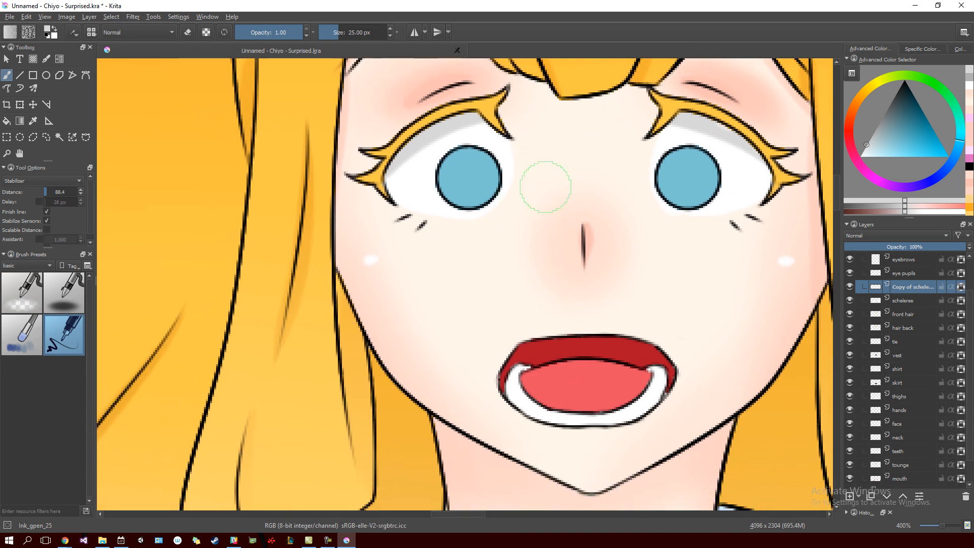
pyautogui.click(912, 273)
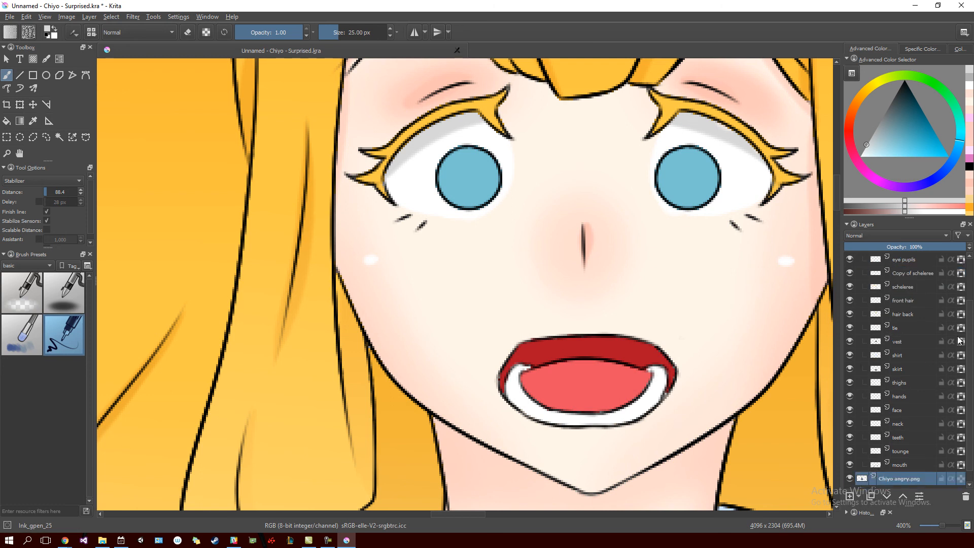
pyautogui.scroll(2, 968, 331)
pyautogui.click(915, 315)
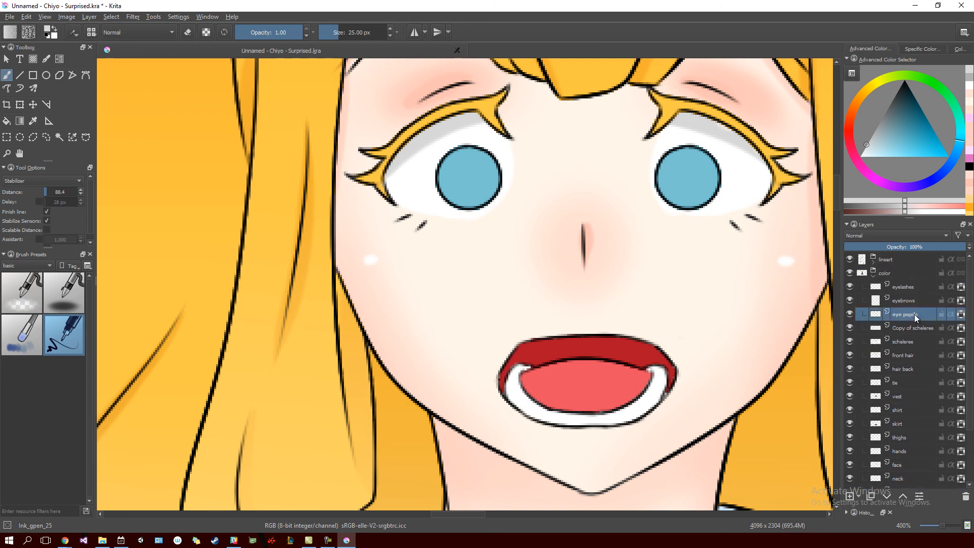
pyautogui.click(870, 497)
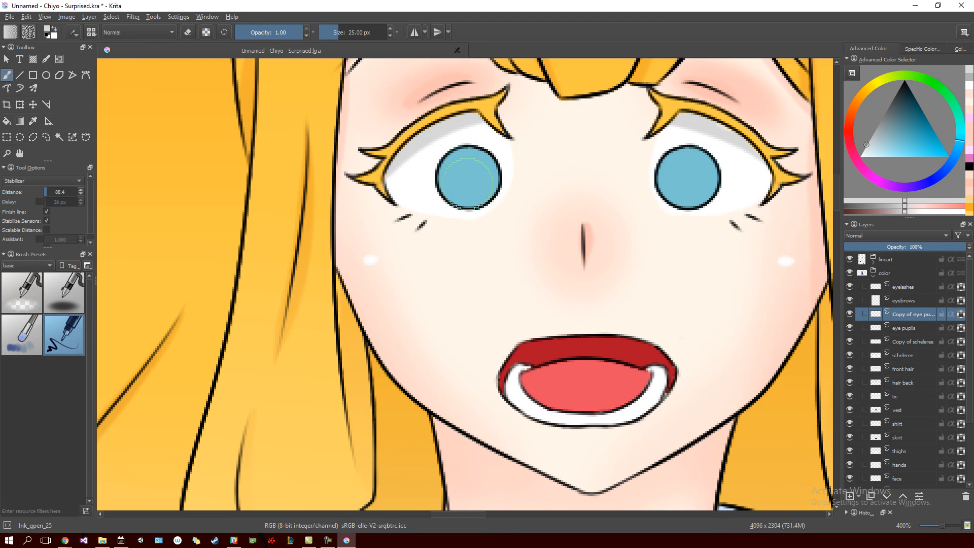
# Sample the dark teal and the pale blue from the angry version's iris and return to the surprised face.
pyautogui.moveTo(471, 206)
pyautogui.mouseDown()
pyautogui.moveTo(506, 233)
pyautogui.moveTo(501, 196)
pyautogui.moveTo(577, 271)
pyautogui.moveTo(515, 218)
pyautogui.moveTo(341, 215)
pyautogui.moveTo(507, 244)
pyautogui.moveTo(413, 274)
pyautogui.moveTo(365, 263)
pyautogui.moveTo(393, 256)
pyautogui.mouseUp()
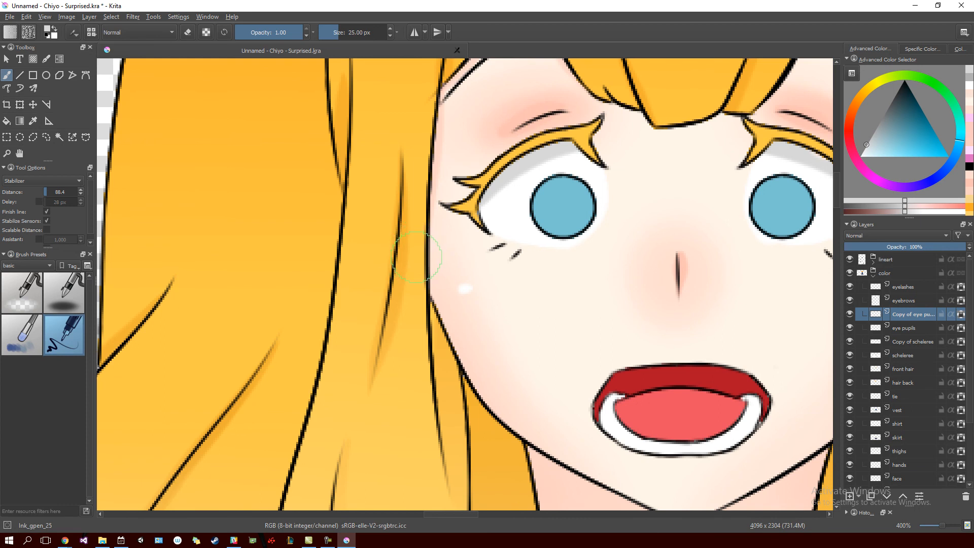
pyautogui.moveTo(355, 256); pyautogui.dragTo(654, 266)
pyautogui.moveTo(581, 280)
pyautogui.mouseDown()
pyautogui.moveTo(537, 284)
pyautogui.moveTo(614, 289)
pyautogui.moveTo(545, 280)
pyautogui.mouseUp()
pyautogui.keyDown('ctrl'); pyautogui.click(522, 260); pyautogui.keyUp('ctrl')
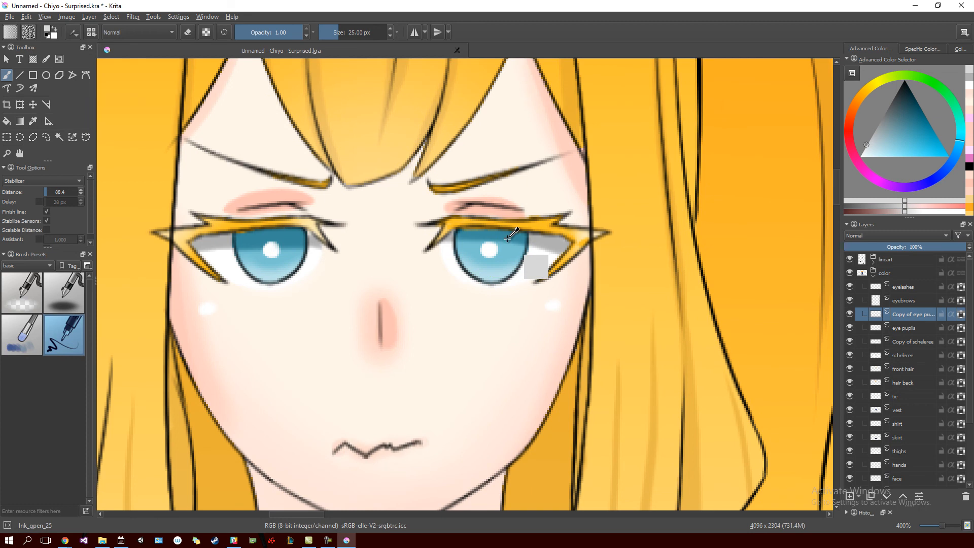
pyautogui.moveTo(638, 317)
pyautogui.mouseDown()
pyautogui.moveTo(459, 296)
pyautogui.moveTo(762, 295)
pyautogui.mouseUp()
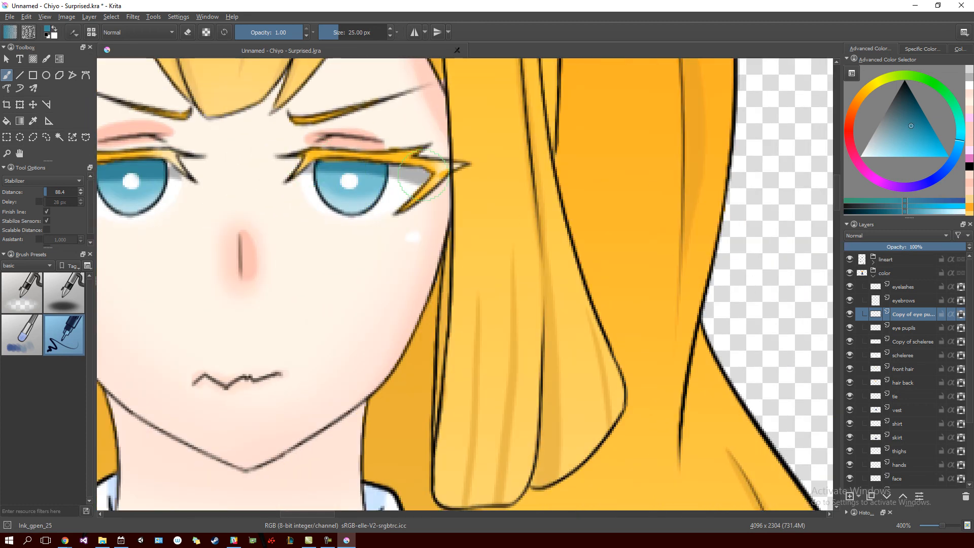
pyautogui.moveTo(418, 185)
pyautogui.mouseDown()
pyautogui.moveTo(474, 265)
pyautogui.moveTo(576, 279)
pyautogui.moveTo(609, 223)
pyautogui.mouseUp()
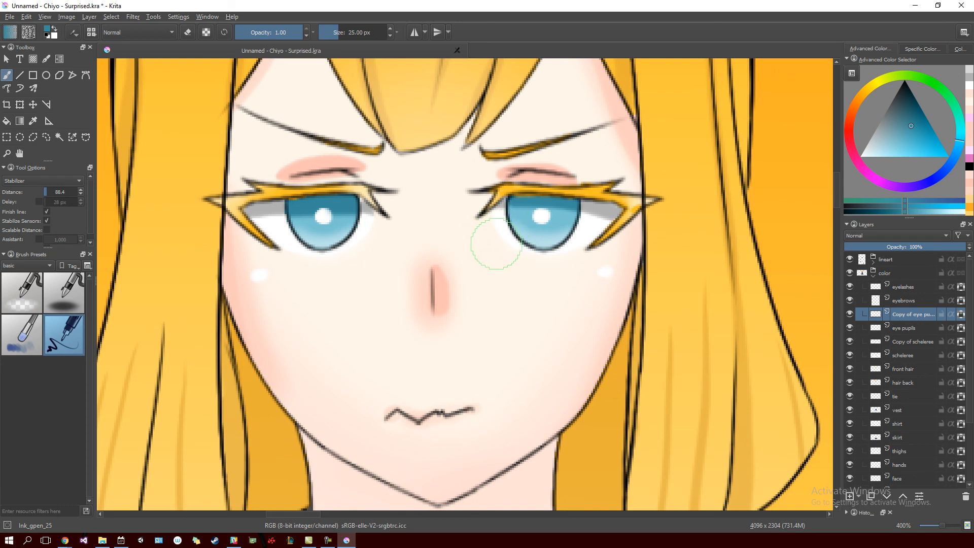
pyautogui.keyDown('ctrl'); pyautogui.click(547, 234); pyautogui.keyUp('ctrl')
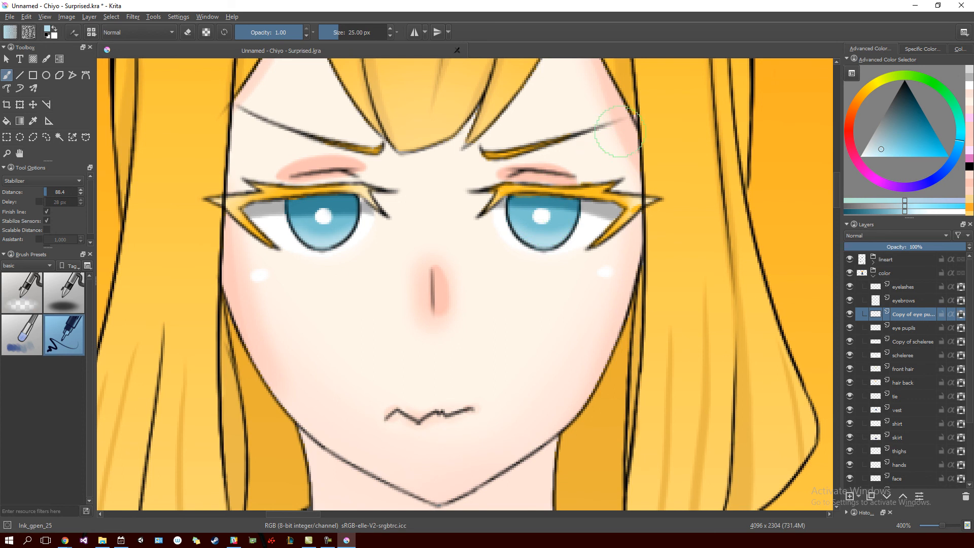
pyautogui.moveTo(553, 199); pyautogui.dragTo(382, 284)
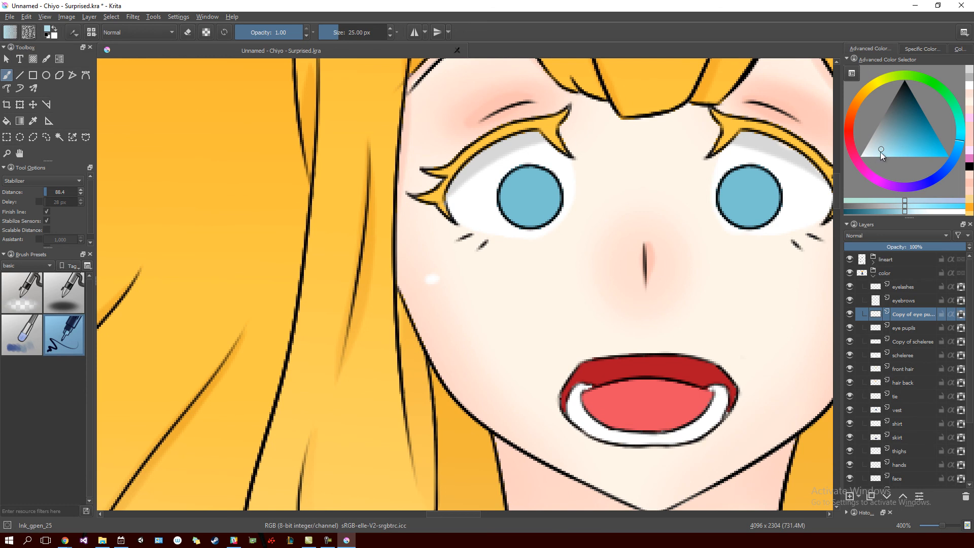
# Sample the dark teal from the upper part of the angry version's iris and return to the surprised face.
pyautogui.moveTo(372, 246); pyautogui.dragTo(692, 249)
pyautogui.moveTo(258, 263); pyautogui.dragTo(738, 245)
pyautogui.moveTo(269, 243); pyautogui.dragTo(734, 235)
pyautogui.keyDown('ctrl'); pyautogui.click(533, 223); pyautogui.keyUp('ctrl')
pyautogui.moveTo(832, 277)
pyautogui.mouseDown()
pyautogui.moveTo(589, 266)
pyautogui.moveTo(390, 284)
pyautogui.mouseUp()
pyautogui.moveTo(832, 238); pyautogui.dragTo(622, 256)
pyautogui.moveTo(832, 264)
pyautogui.mouseDown()
pyautogui.moveTo(518, 260)
pyautogui.moveTo(424, 330)
pyautogui.moveTo(413, 355)
pyautogui.moveTo(400, 269)
pyautogui.mouseUp()
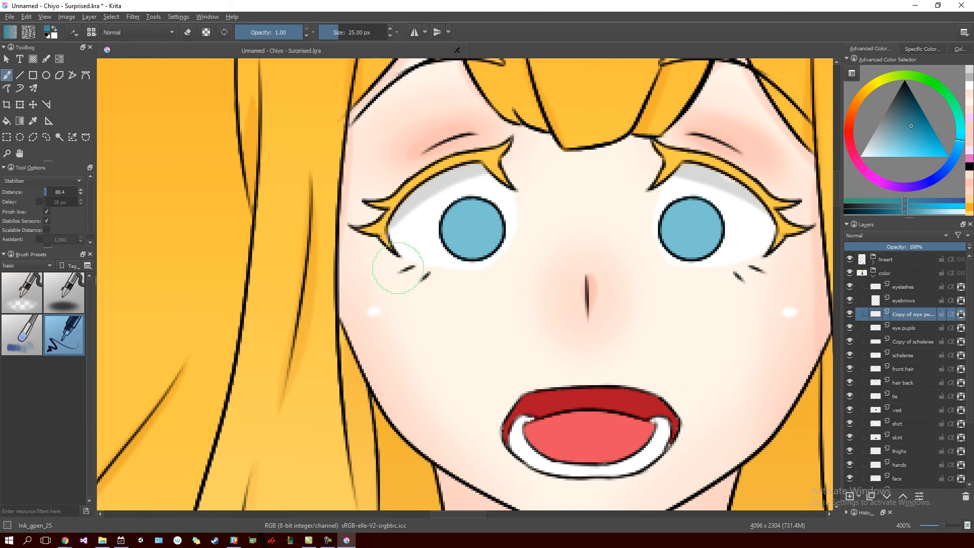
# Shade the upper part of both irises dark teal with the Airbrush_pressure brush at 27.20 px.
pyautogui.click(63, 292)
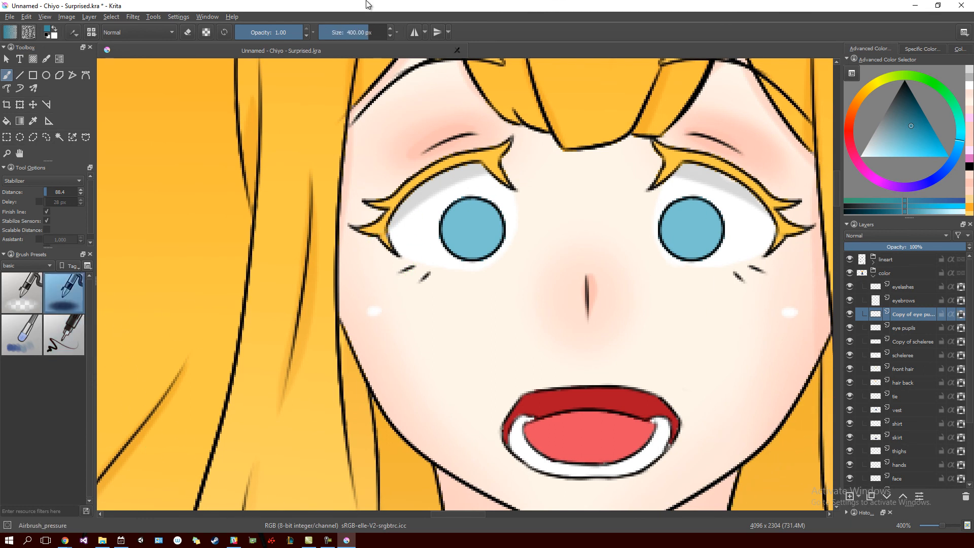
pyautogui.moveTo(342, 35)
pyautogui.mouseDown()
pyautogui.moveTo(333, 32)
pyautogui.moveTo(343, 38)
pyautogui.mouseUp()
pyautogui.moveTo(440, 218); pyautogui.dragTo(508, 213)
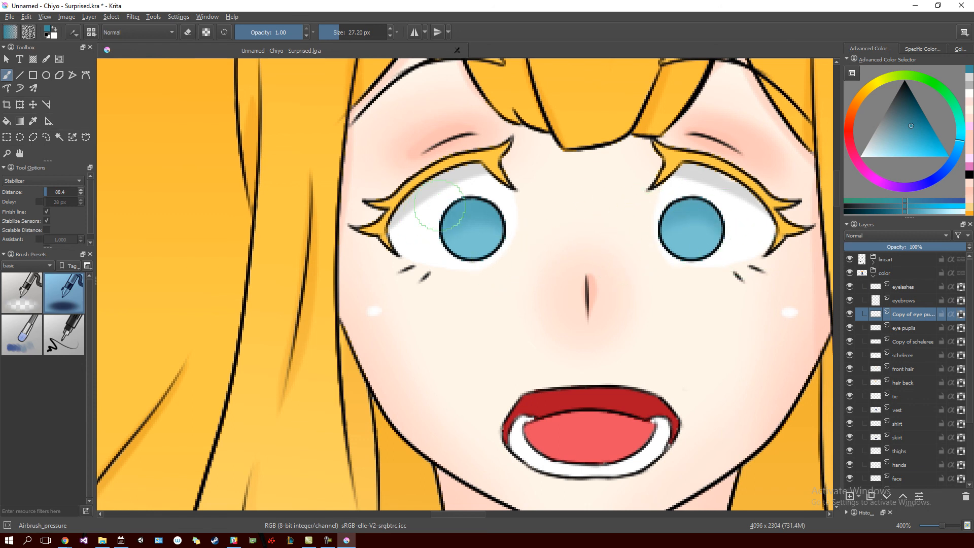
pyautogui.moveTo(445, 229); pyautogui.dragTo(449, 219)
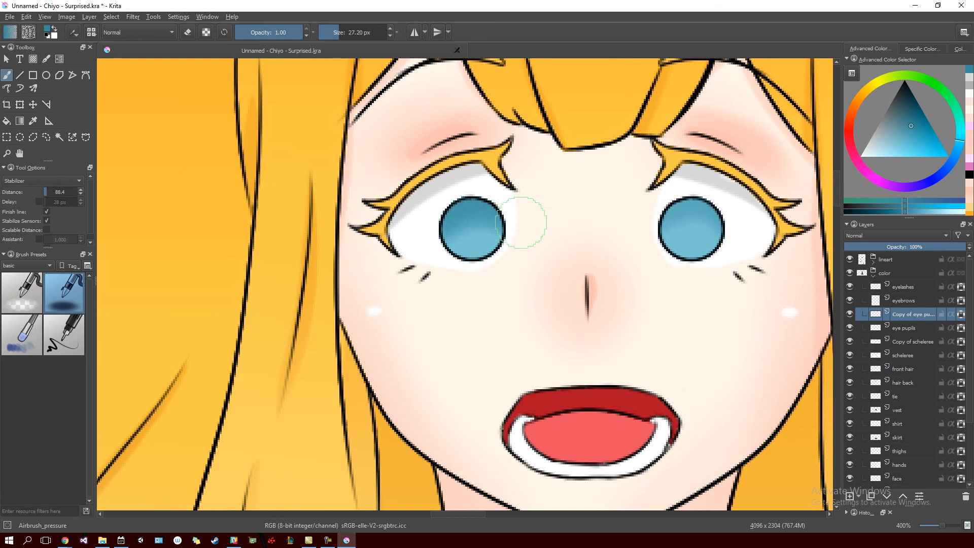
pyautogui.moveTo(624, 224); pyautogui.dragTo(726, 294)
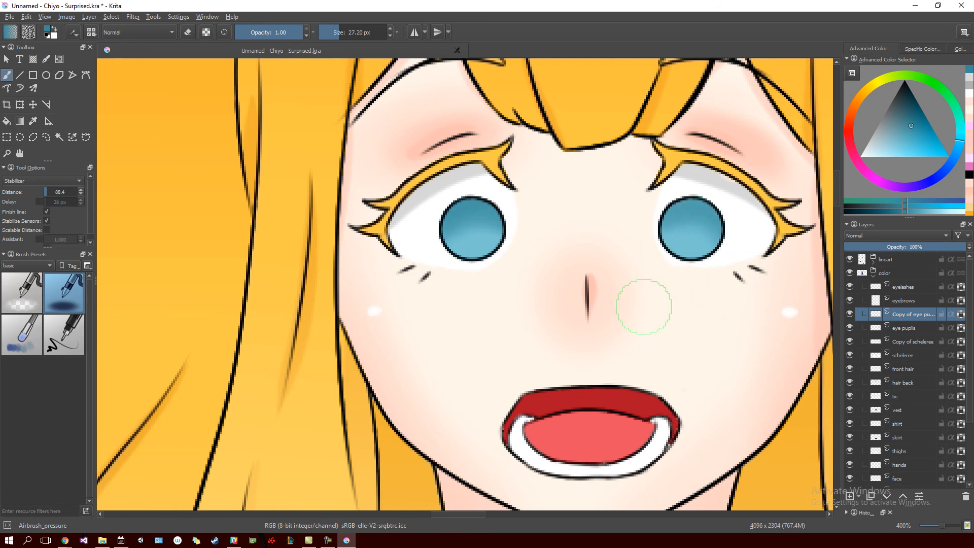
# Sample the pale blue from the lower part of the angry version's iris and airbrush it along the bottom of the surprised irises.
pyautogui.moveTo(414, 304)
pyautogui.mouseDown()
pyautogui.moveTo(532, 269)
pyautogui.moveTo(570, 211)
pyautogui.moveTo(471, 260)
pyautogui.moveTo(700, 254)
pyautogui.moveTo(872, 287)
pyautogui.mouseUp()
pyautogui.keyDown('ctrl'); pyautogui.click(387, 278); pyautogui.keyUp('ctrl')
pyautogui.moveTo(395, 284)
pyautogui.mouseDown()
pyautogui.moveTo(382, 322)
pyautogui.moveTo(631, 328)
pyautogui.moveTo(446, 278)
pyautogui.moveTo(652, 306)
pyautogui.moveTo(381, 293)
pyautogui.moveTo(433, 324)
pyautogui.moveTo(410, 198)
pyautogui.moveTo(502, 215)
pyautogui.mouseUp()
pyautogui.moveTo(419, 213); pyautogui.dragTo(502, 218)
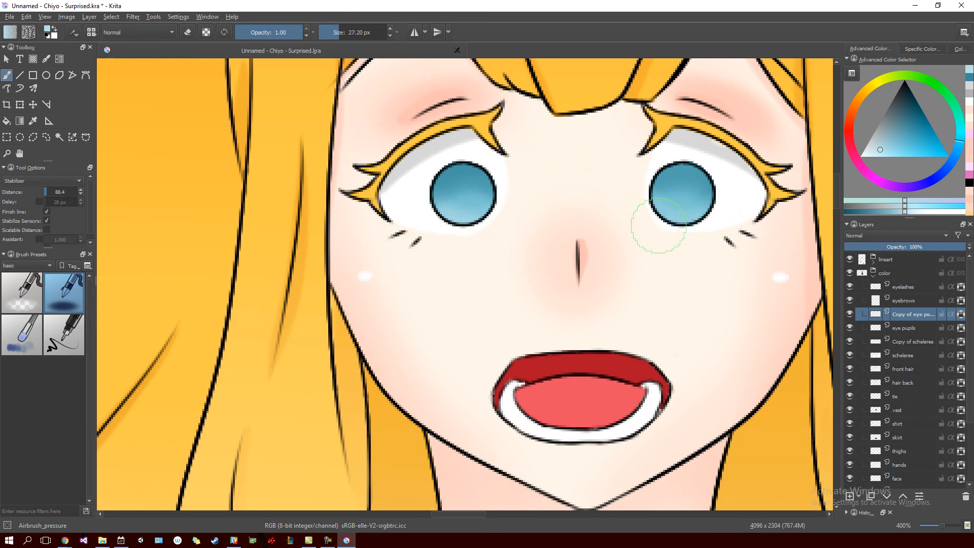
# Set the colour to white and dot a round highlight in the centre of both irises with the Ink_gpen_25 brush.
pyautogui.moveTo(880, 149); pyautogui.dragTo(861, 155)
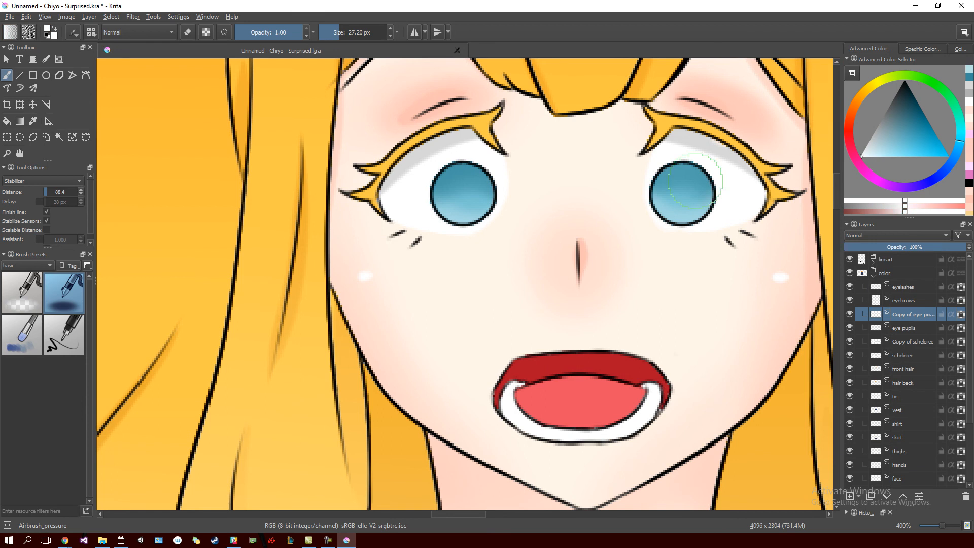
pyautogui.click(64, 339)
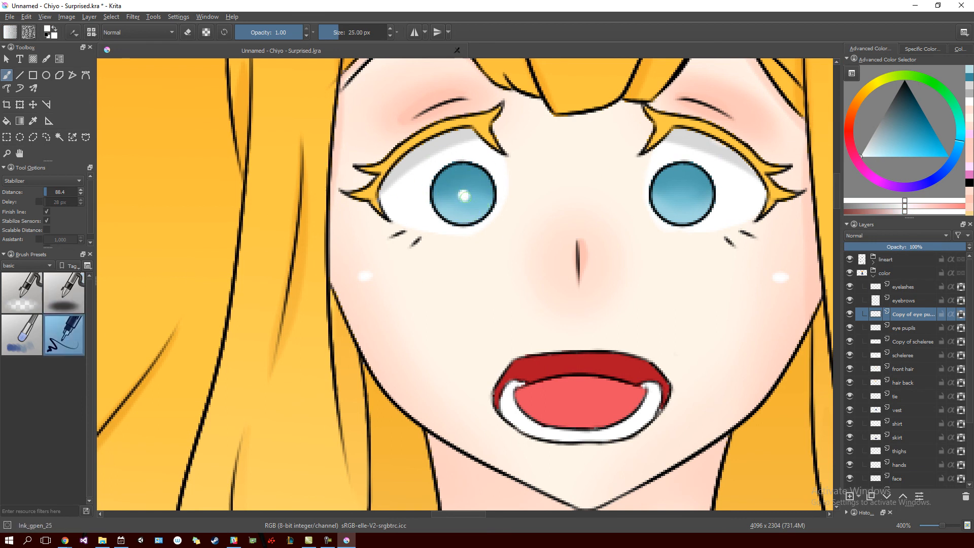
pyautogui.click(463, 194)
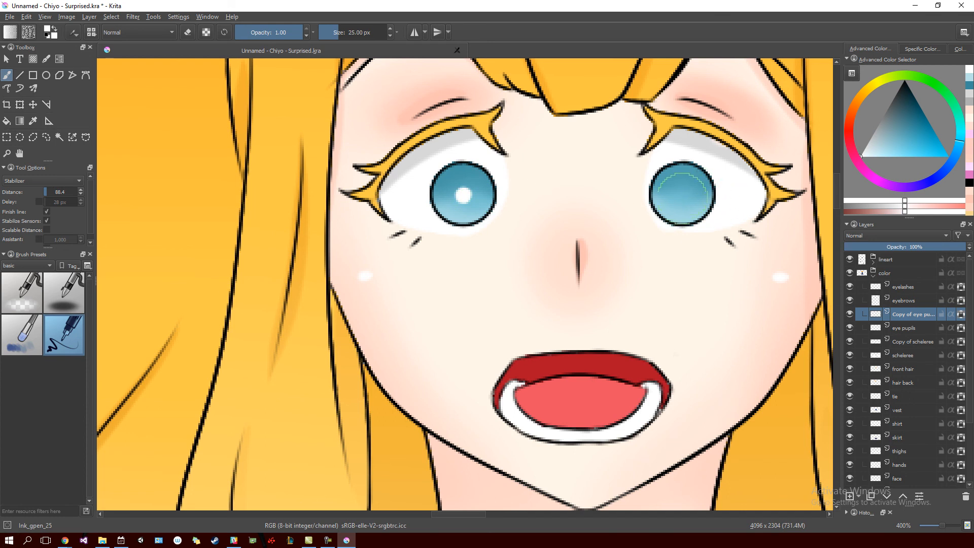
pyautogui.click(684, 194)
pyautogui.moveTo(655, 263); pyautogui.dragTo(524, 300)
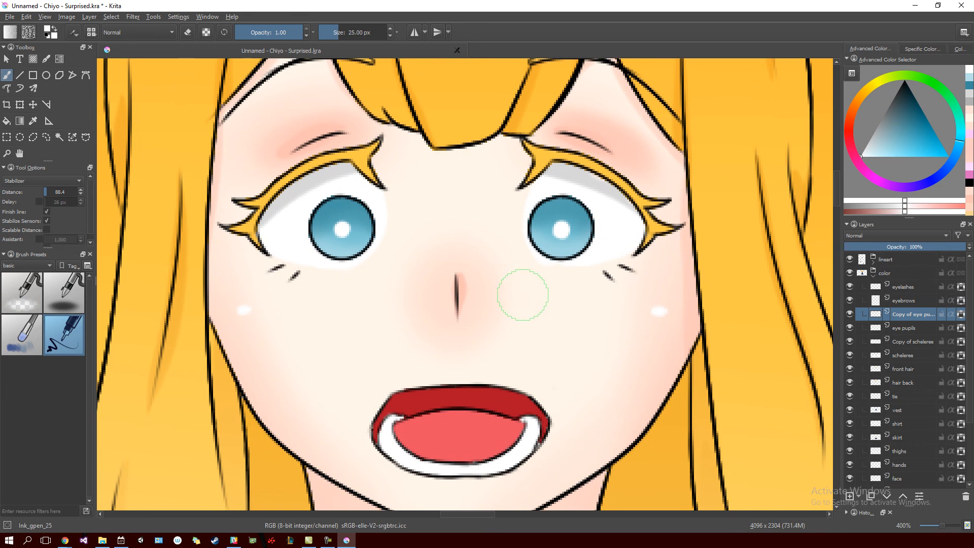
# Try extending both central eye highlights with a short diagonal white stroke toward the upper right of the iris, and undo it.
pyautogui.scroll(-3, 524, 294)
pyautogui.scroll(1, 517, 293)
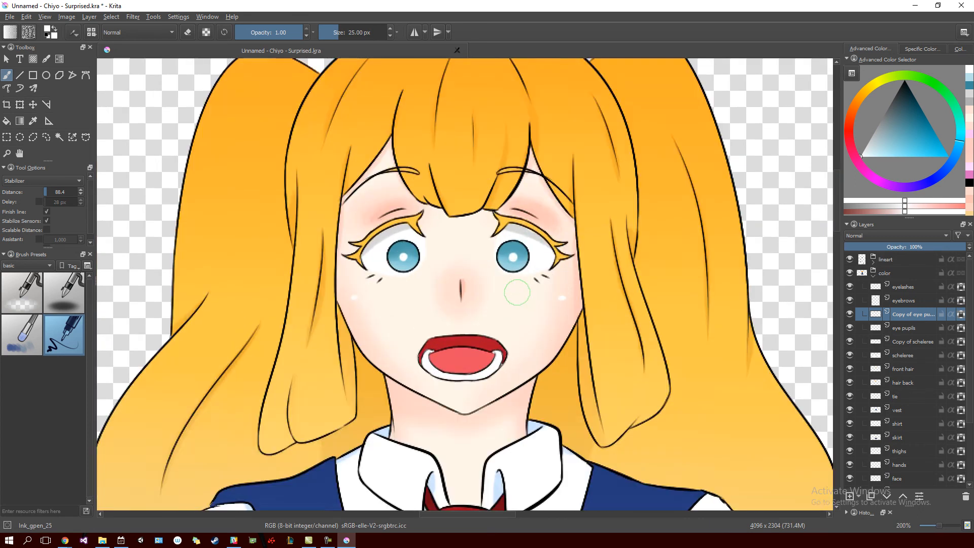
pyautogui.scroll(3, 516, 292)
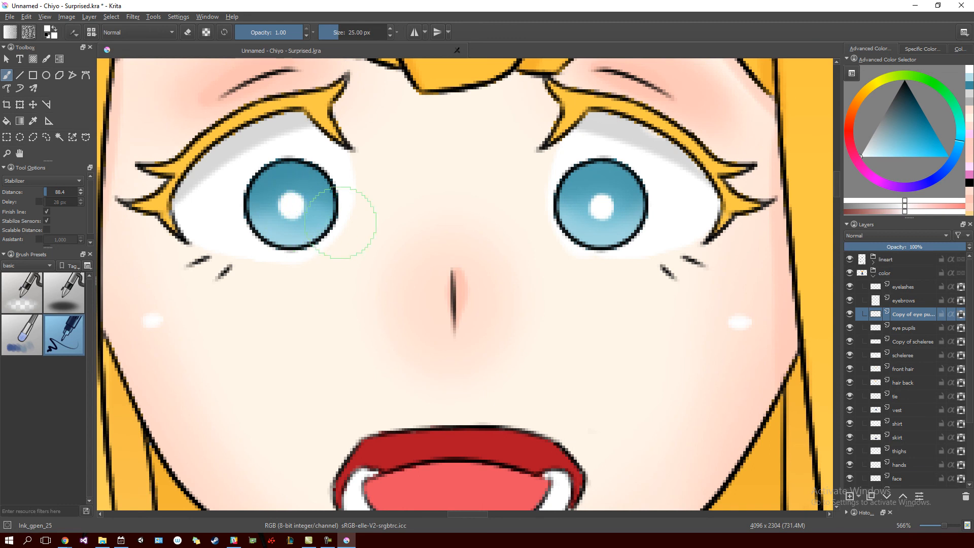
pyautogui.moveTo(446, 220); pyautogui.dragTo(568, 218)
pyautogui.moveTo(410, 210); pyautogui.dragTo(430, 197)
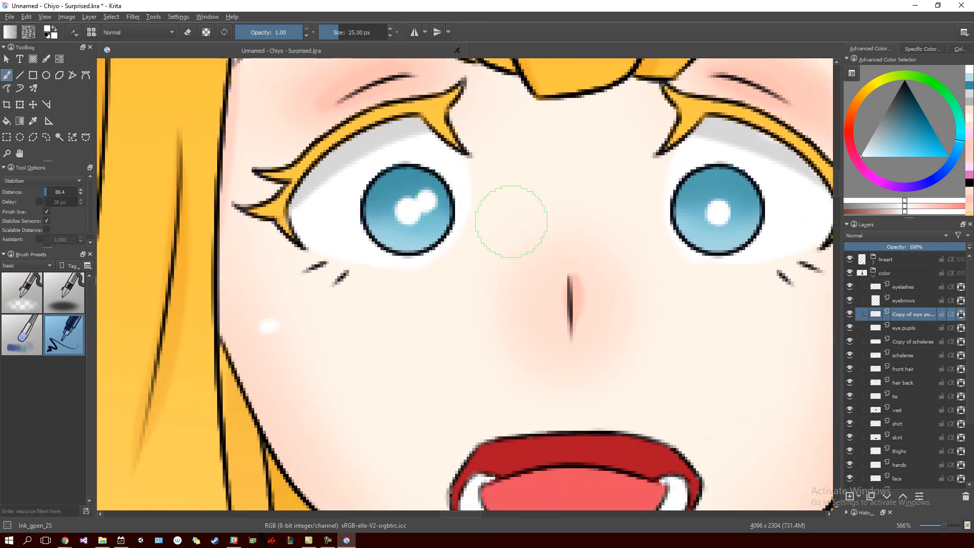
pyautogui.moveTo(719, 213); pyautogui.dragTo(738, 197)
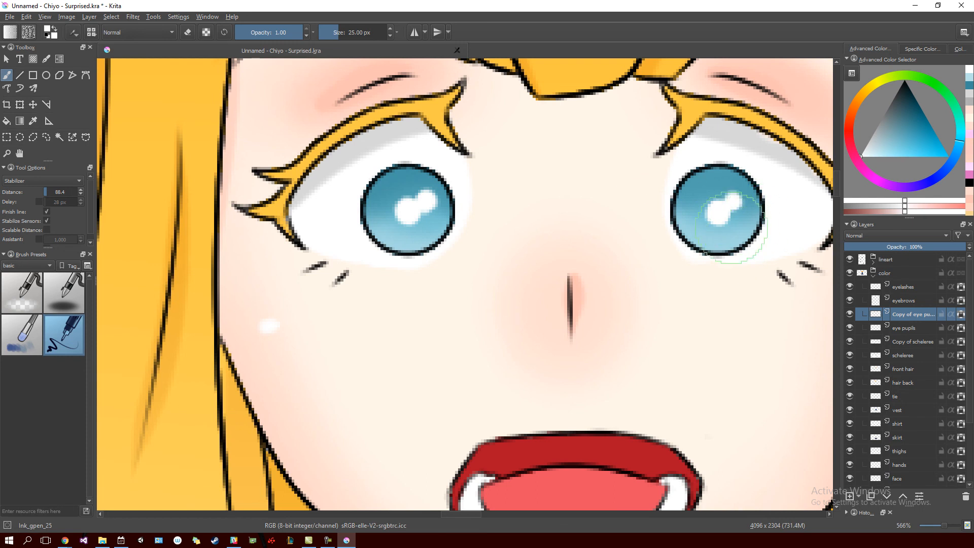
pyautogui.scroll(-5, 675, 243)
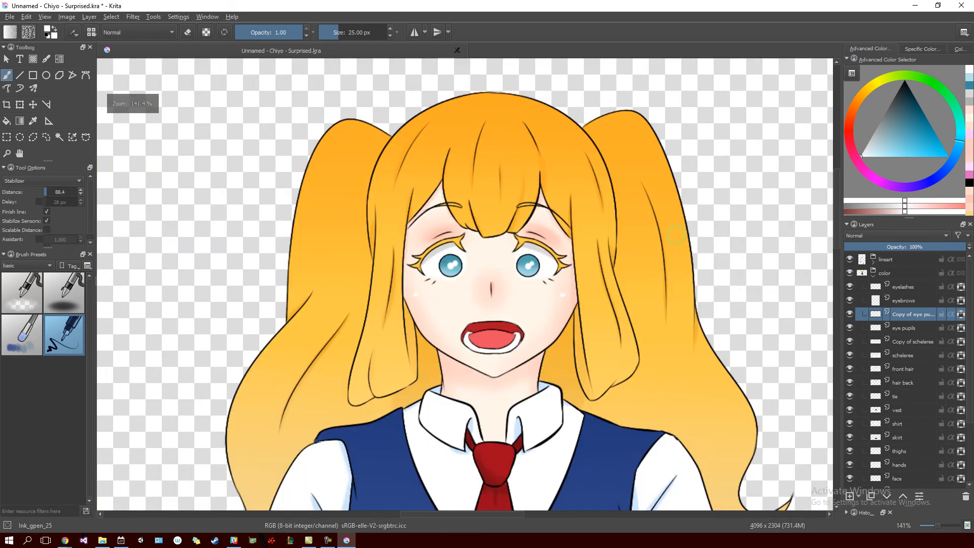
pyautogui.scroll(4, 676, 232)
pyautogui.scroll(2, 676, 232)
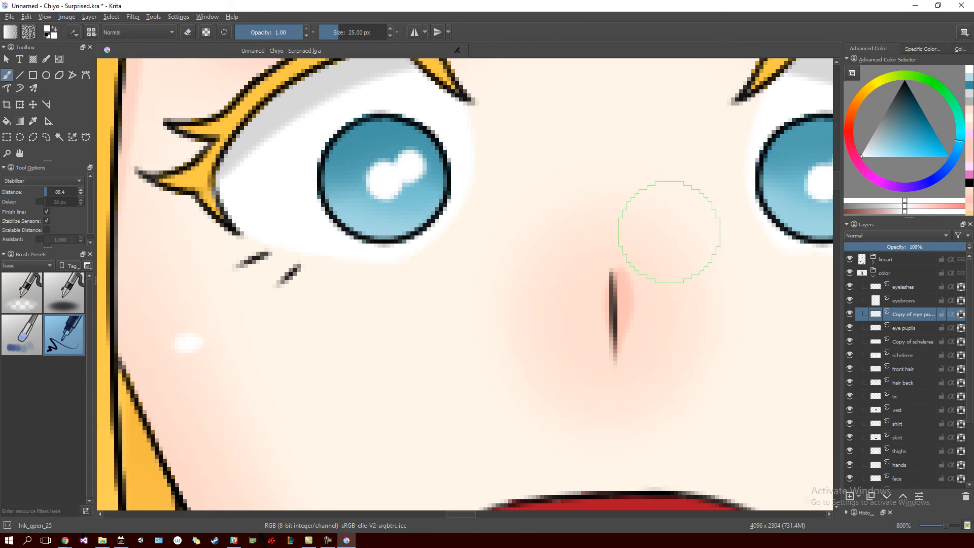
pyautogui.scroll(-1, 666, 232)
pyautogui.scroll(-1, 665, 232)
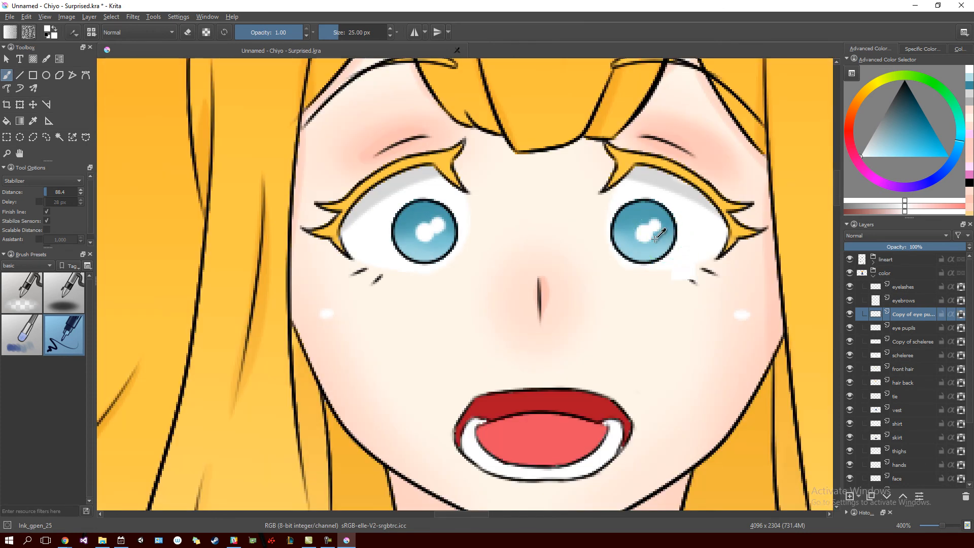
pyautogui.hotkey('ctrl', 'z')
# Try a horizontal white streak across the second iris and a short white stroke in the first, and undo both.
pyautogui.moveTo(630, 239); pyautogui.dragTo(655, 236)
pyautogui.hotkey('ctrl', 'z')
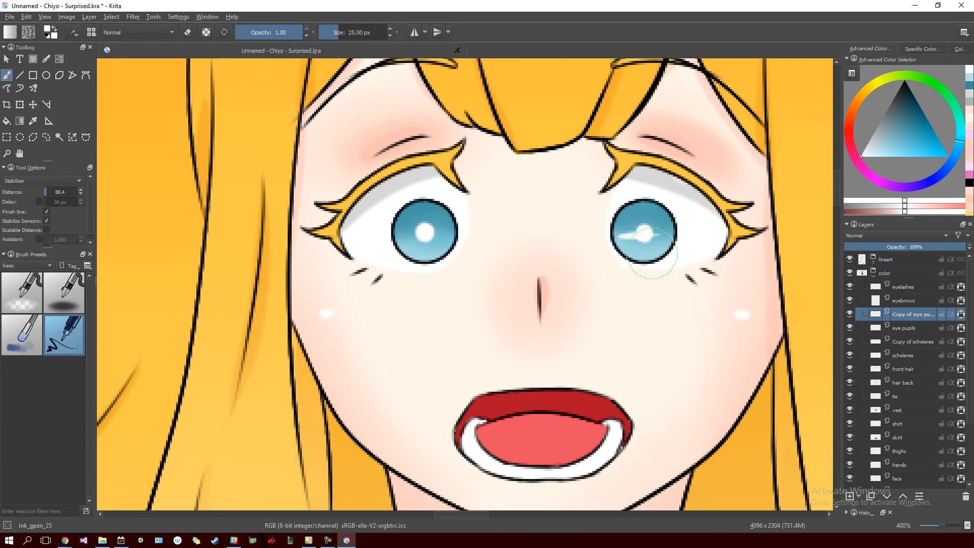
pyautogui.hotkey('ctrl', 'z')
pyautogui.moveTo(419, 224); pyautogui.dragTo(421, 209)
pyautogui.hotkey('ctrl', 'z')
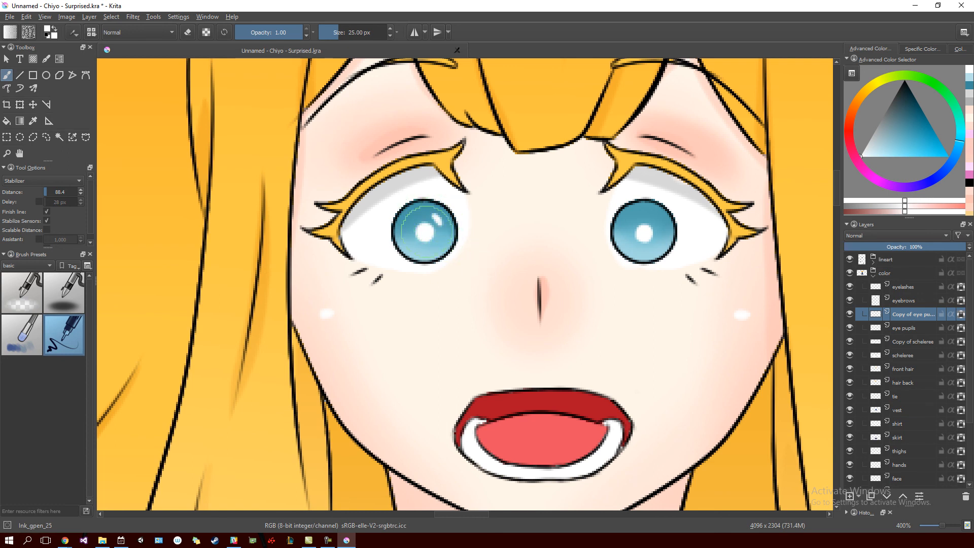
# Try a small white dot above and to the right of each central highlight, and undo both dots.
pyautogui.click(437, 216)
pyautogui.click(657, 216)
pyautogui.press('1')
pyautogui.scroll(6, 567, 267)
pyautogui.scroll(-2, 560, 264)
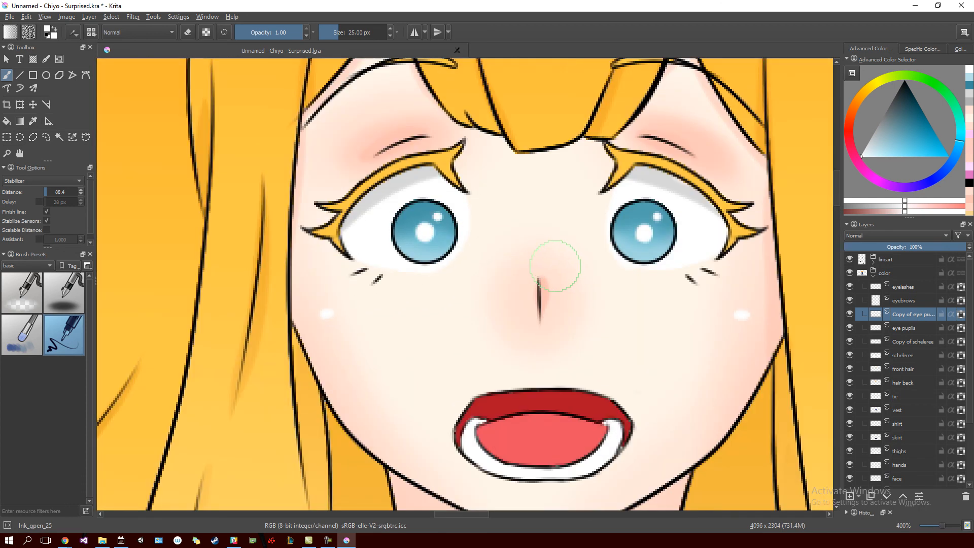
pyautogui.hotkey('ctrl', 'z')
pyautogui.hotkey('ctrl', 'z')
pyautogui.moveTo(641, 281); pyautogui.dragTo(611, 208)
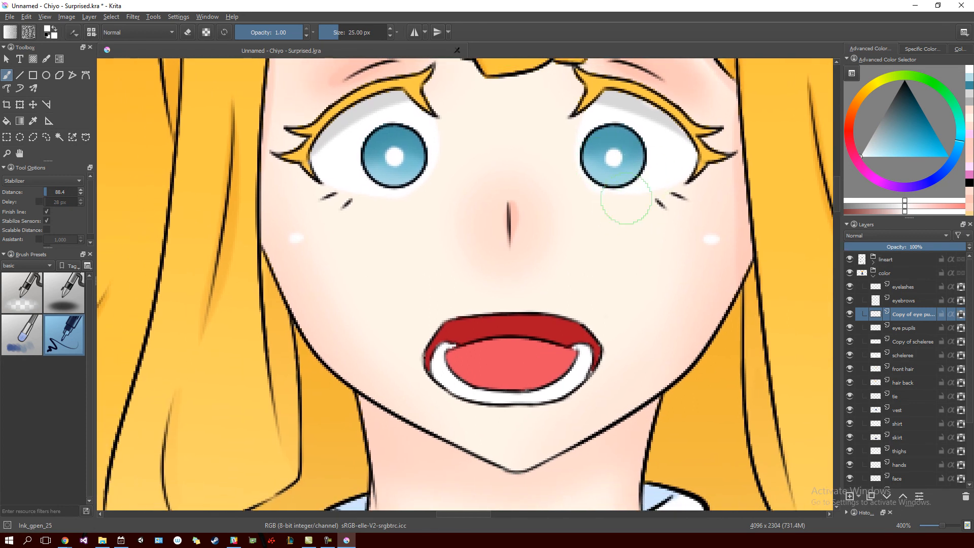
pyautogui.scroll(-2, 611, 209)
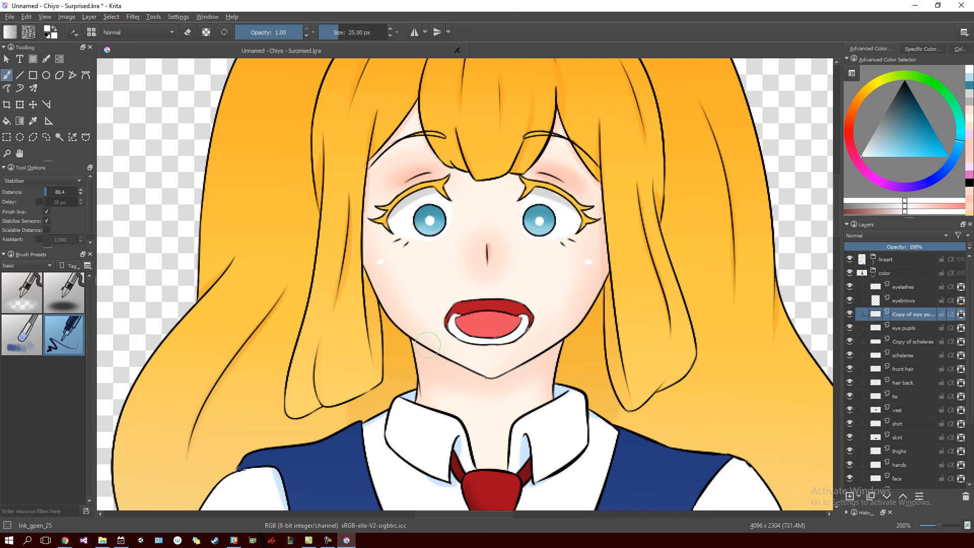
pyautogui.scroll(-10, 595, 287)
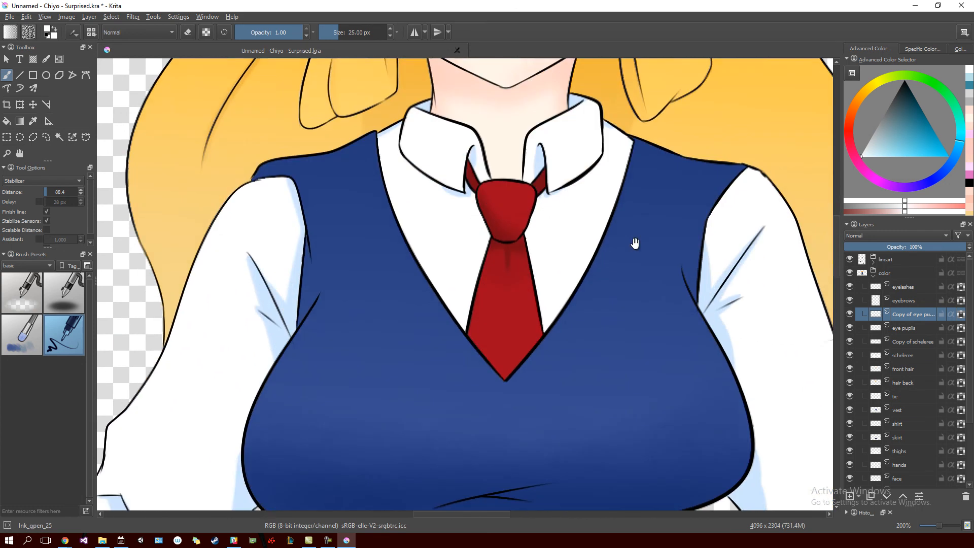
pyautogui.scroll(8, 618, 289)
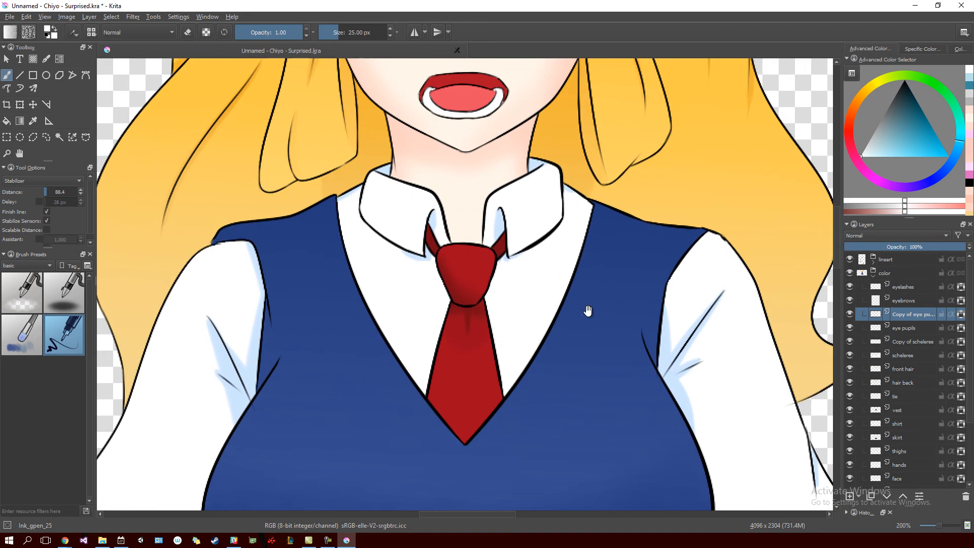
pyautogui.scroll(-4, 575, 276)
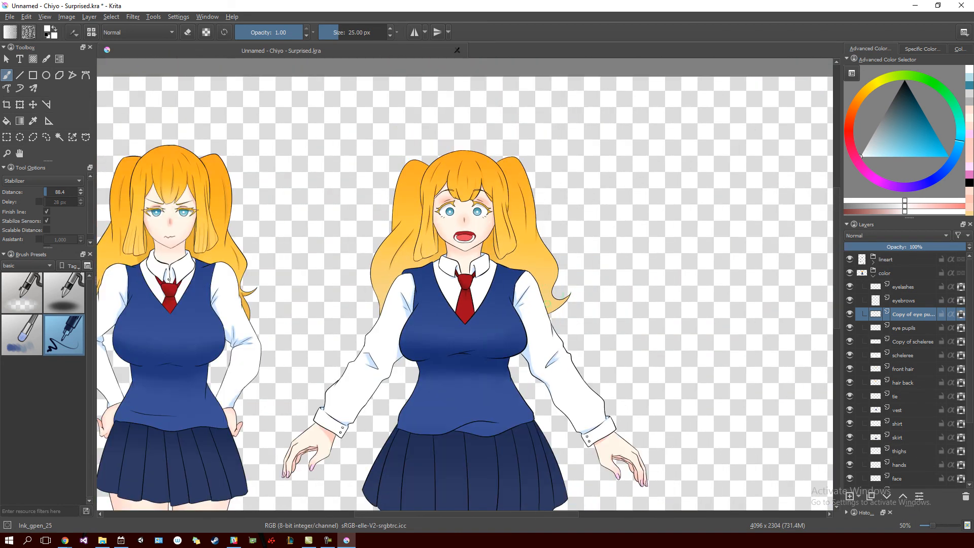
# Collapse the color layer group and remove the Chiyo angry.png reference layer.
pyautogui.moveTo(571, 232); pyautogui.dragTo(611, 235)
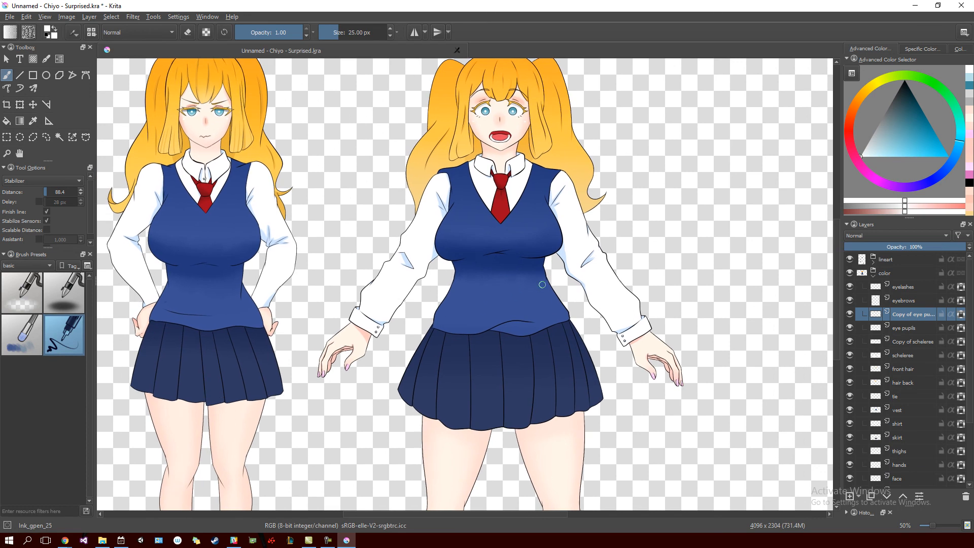
pyautogui.moveTo(553, 271); pyautogui.dragTo(607, 265)
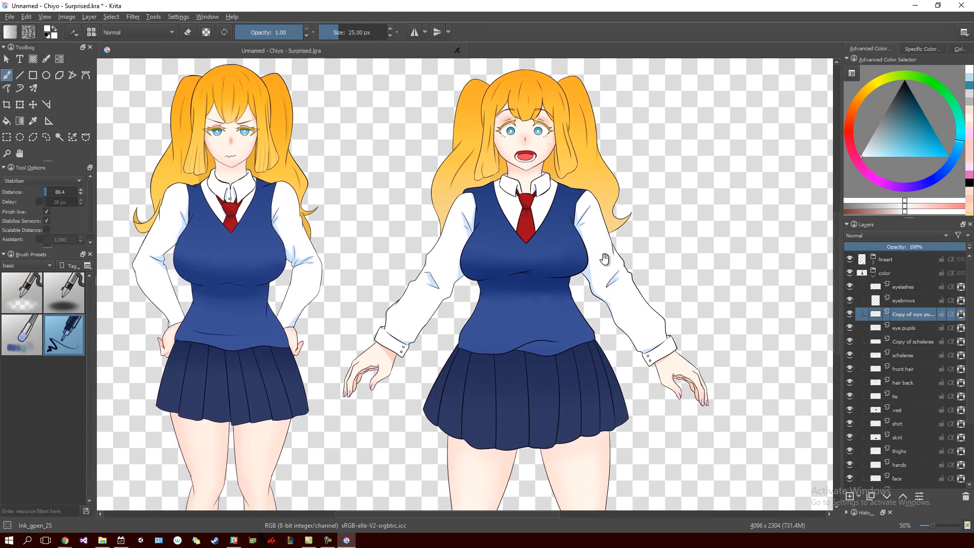
pyautogui.moveTo(633, 358)
pyautogui.mouseDown()
pyautogui.moveTo(627, 347)
pyautogui.moveTo(678, 261)
pyautogui.moveTo(677, 223)
pyautogui.moveTo(609, 321)
pyautogui.moveTo(602, 365)
pyautogui.moveTo(622, 388)
pyautogui.mouseUp()
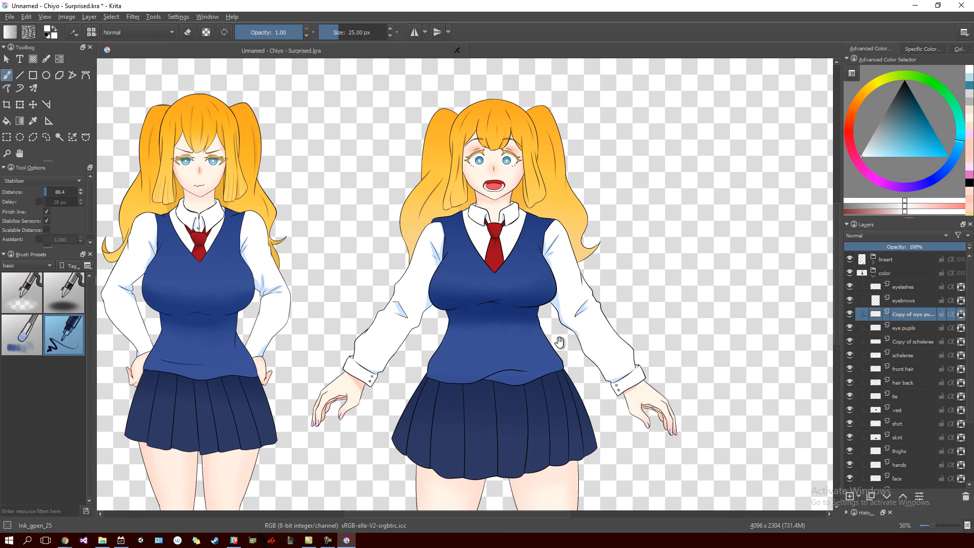
pyautogui.scroll(2, 564, 332)
pyautogui.moveTo(564, 332); pyautogui.dragTo(564, 285)
pyautogui.click(873, 278)
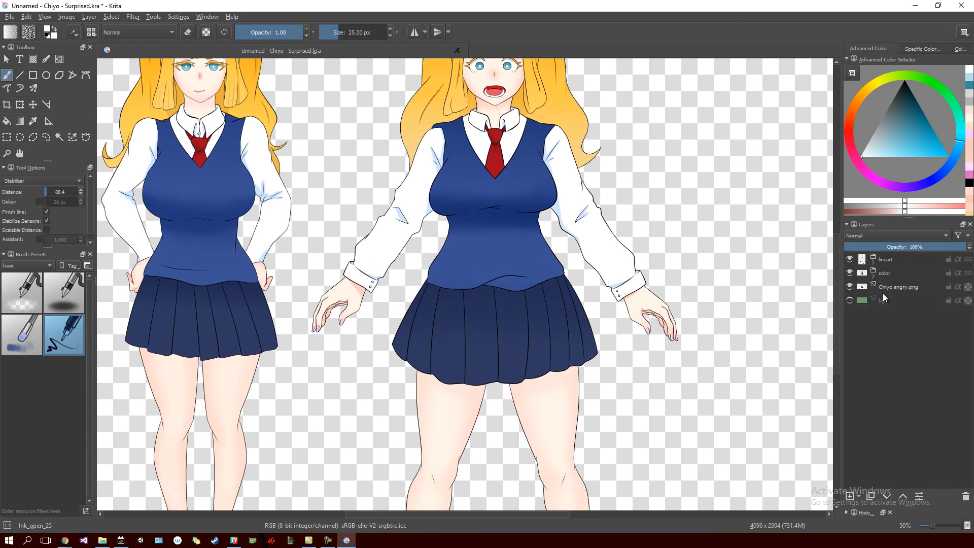
pyautogui.click(905, 289)
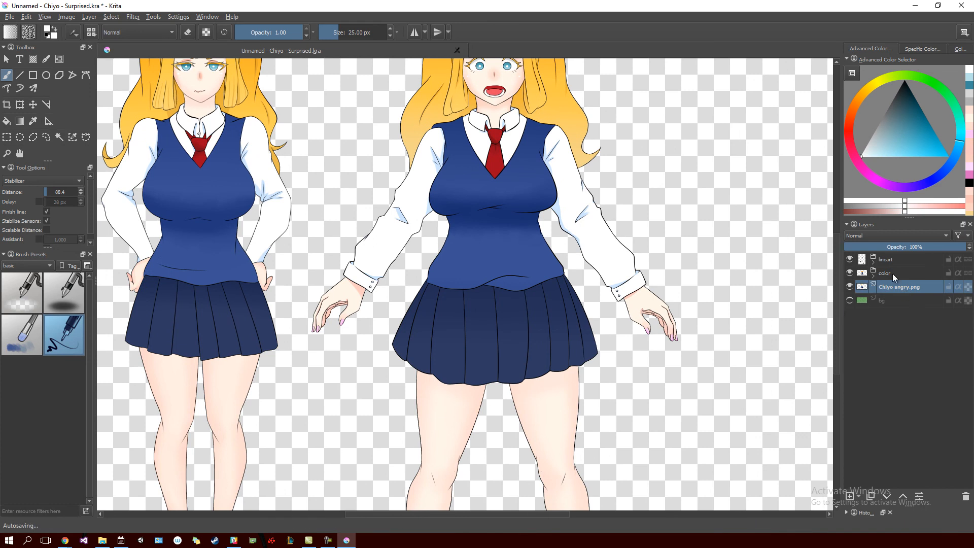
pyautogui.rightClick(897, 290)
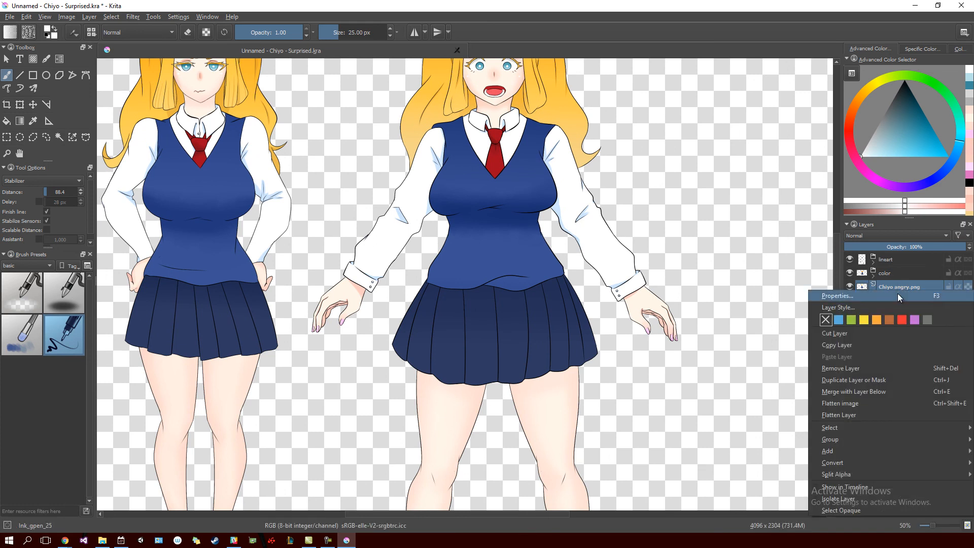
pyautogui.click(877, 368)
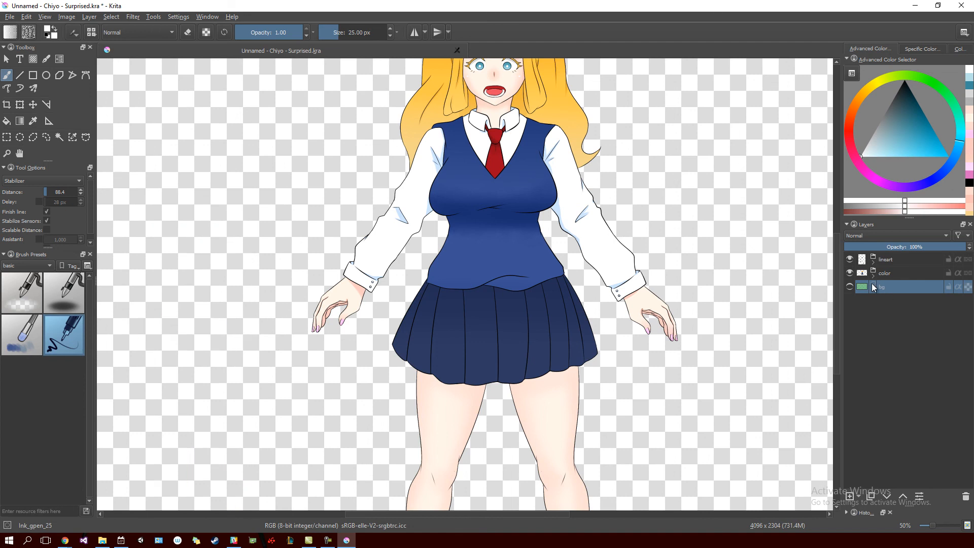
# Show the green bg layer to check the character against it, hide it again and remove that layer.
pyautogui.click(850, 286)
pyautogui.scroll(-3, 626, 239)
pyautogui.scroll(3, 615, 235)
pyautogui.scroll(-1, 600, 234)
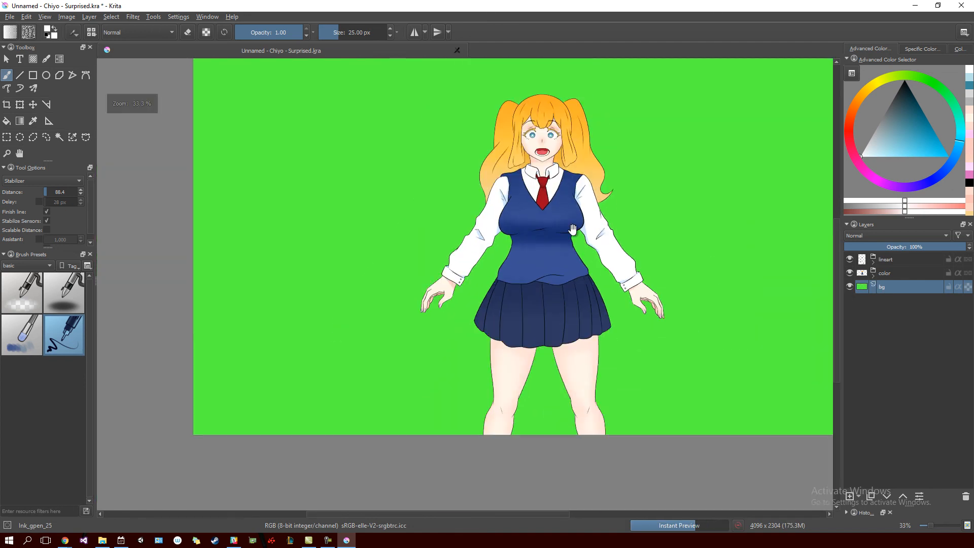
pyautogui.moveTo(527, 217); pyautogui.dragTo(498, 241)
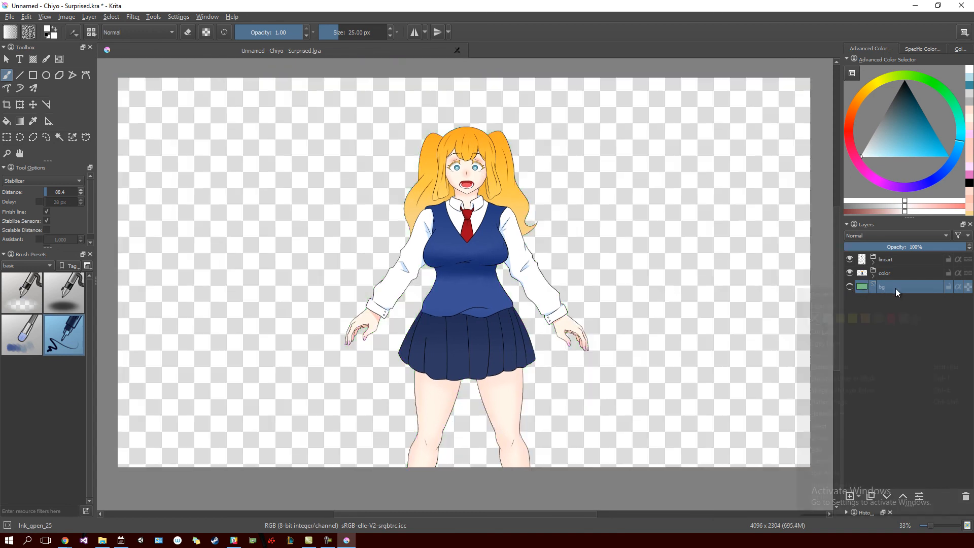
pyautogui.rightClick(896, 289)
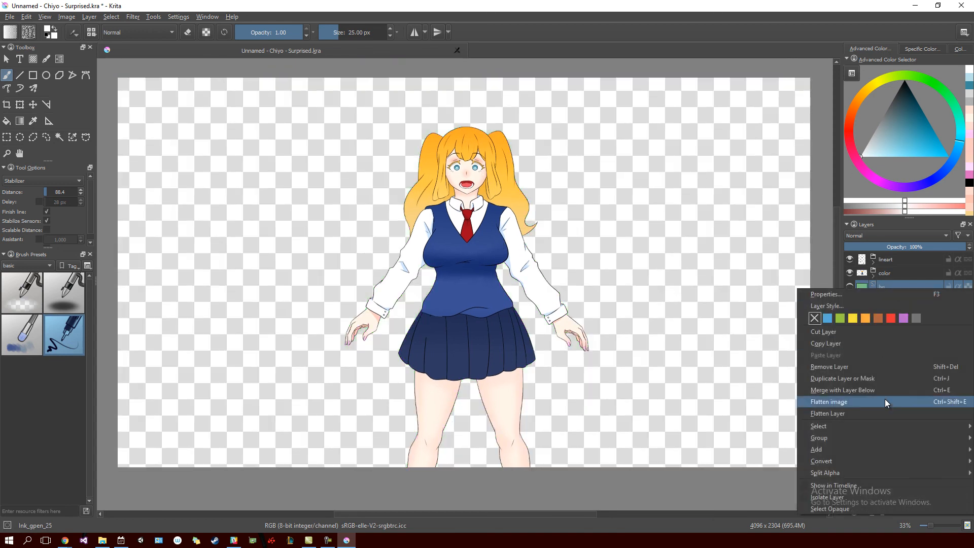
pyautogui.click(840, 366)
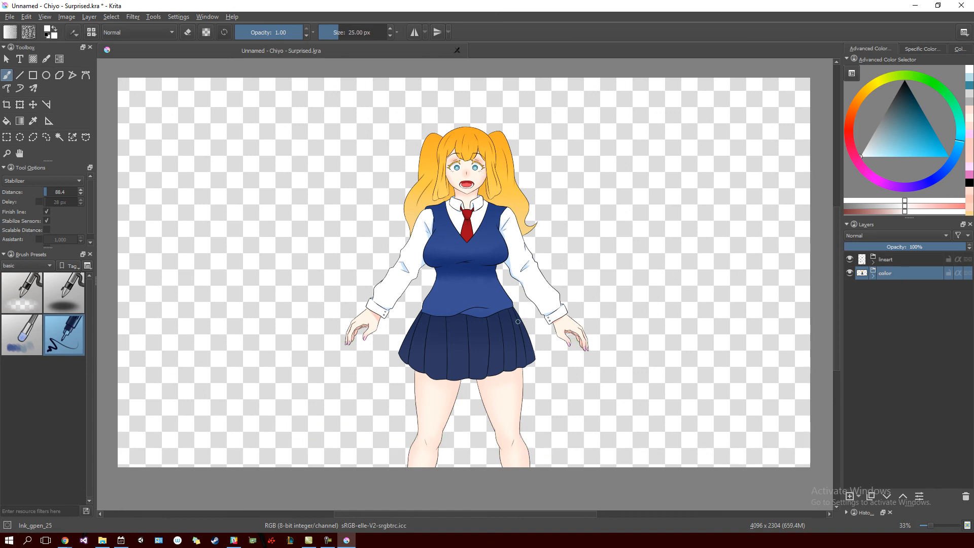
# Save the drawing as the Krita document Chiyo - Surprised in the workspace folder, replacing the existing file.
pyautogui.click(7, 17)
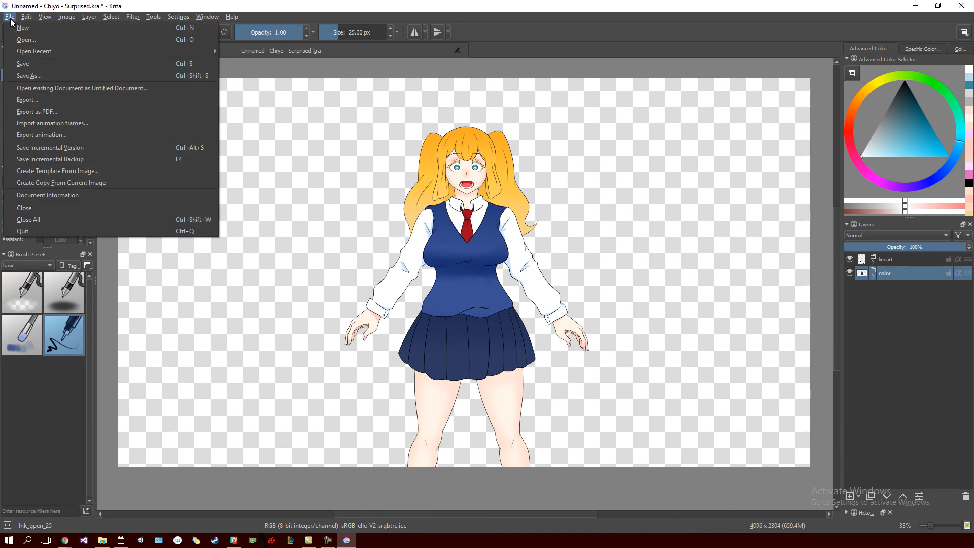
pyautogui.click(40, 74)
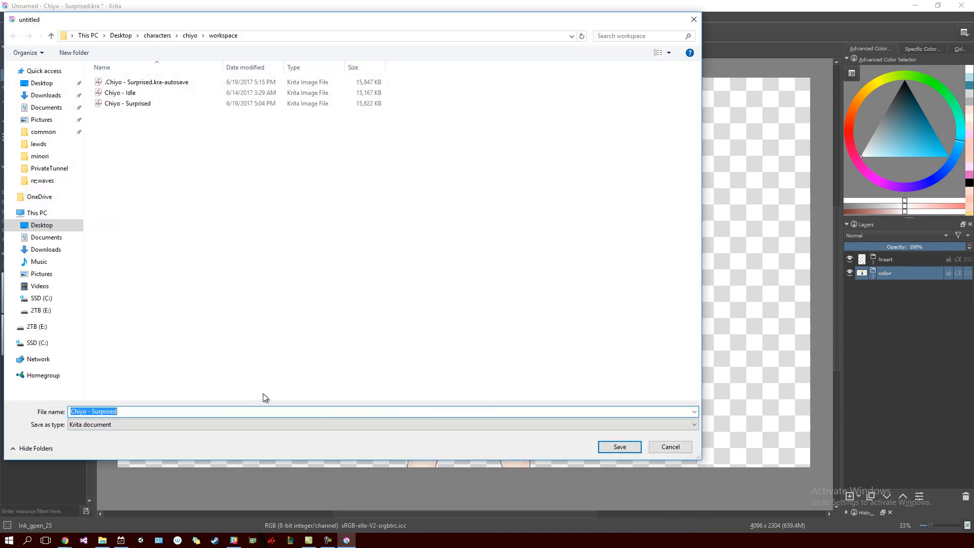
pyautogui.click(618, 448)
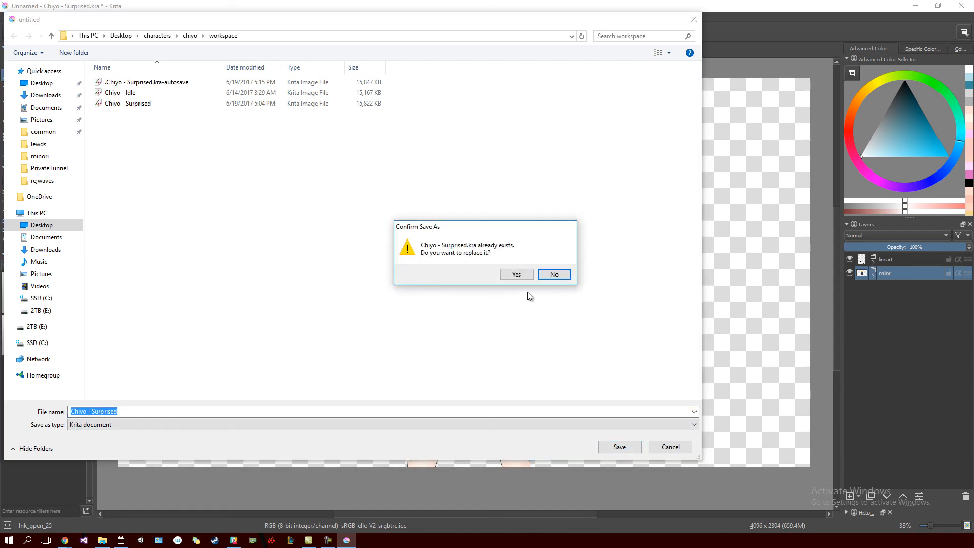
pyautogui.click(515, 273)
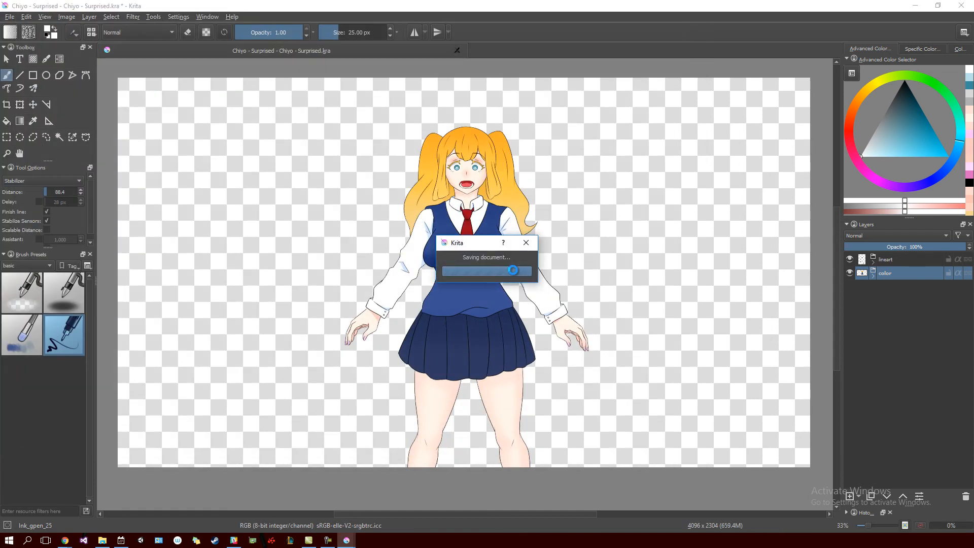
# Save the drawing as the PNG image Chiyo - Surprised in the chiyo 4k folder, with compression 1 and the alpha channel stored.
pyautogui.scroll(-1, 473, 275)
pyautogui.scroll(2, 469, 291)
pyautogui.scroll(-1, 424, 257)
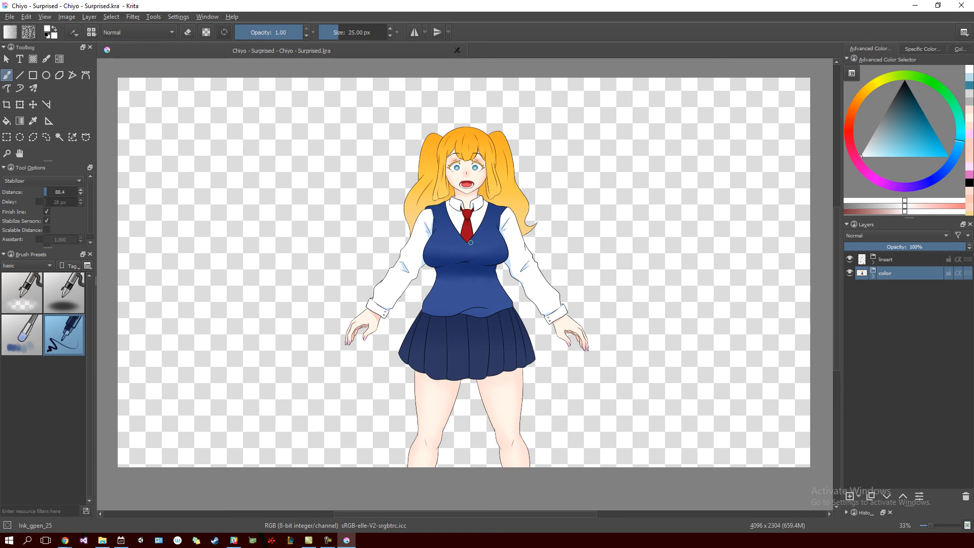
pyautogui.scroll(-1, 498, 226)
pyautogui.scroll(1, 533, 234)
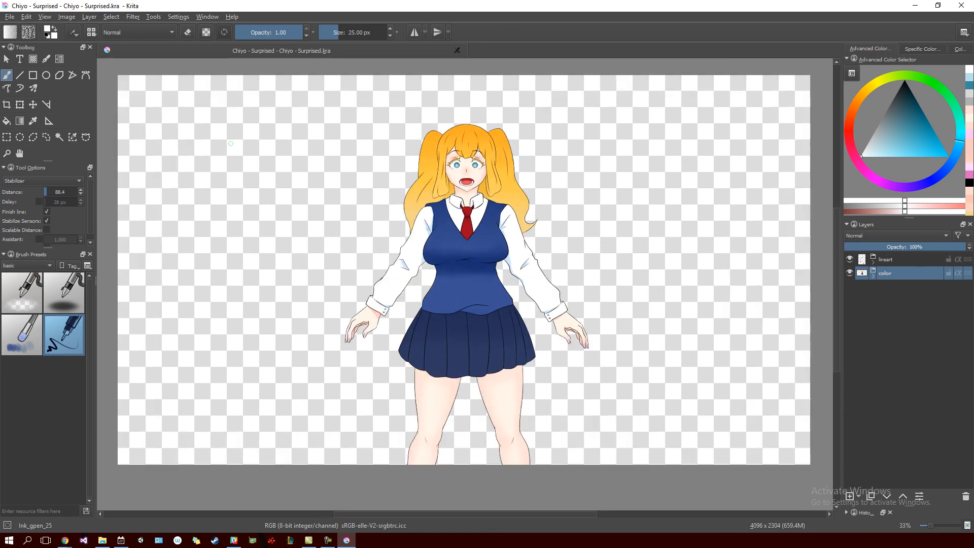
pyautogui.click(9, 17)
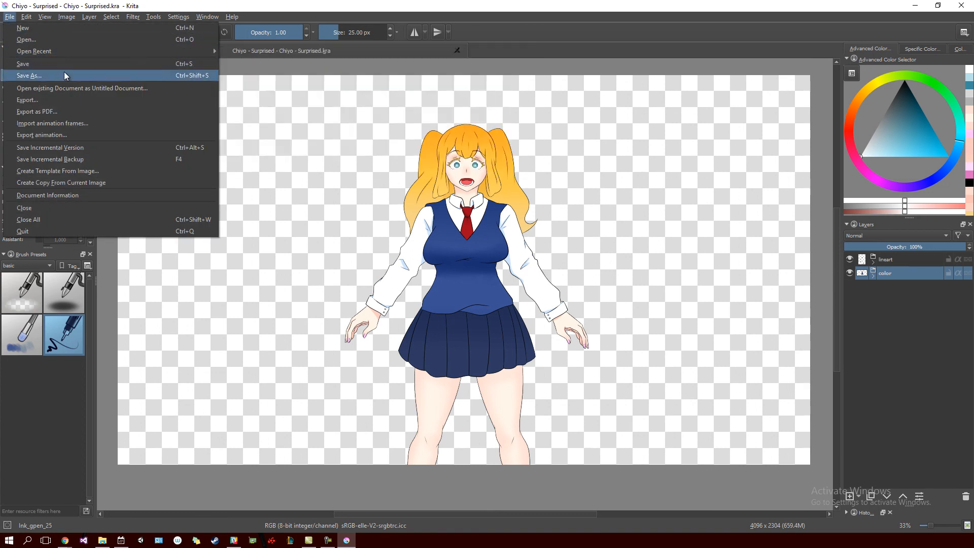
pyautogui.click(65, 74)
pyautogui.click(123, 427)
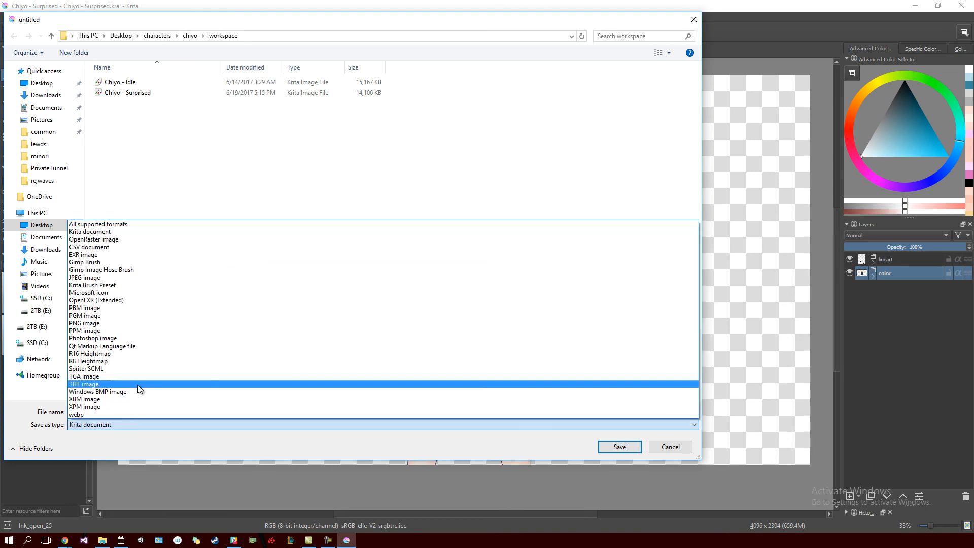
pyautogui.click(138, 326)
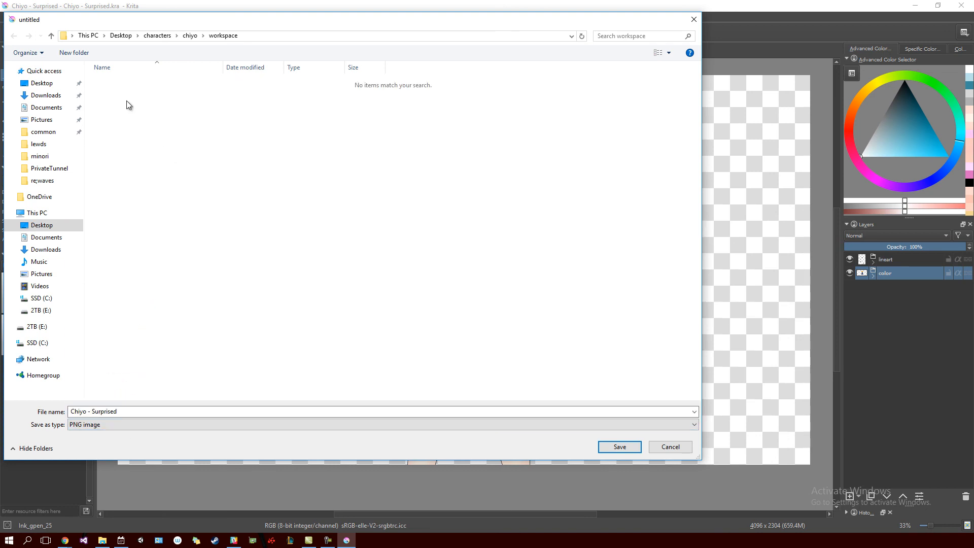
pyautogui.click(191, 35)
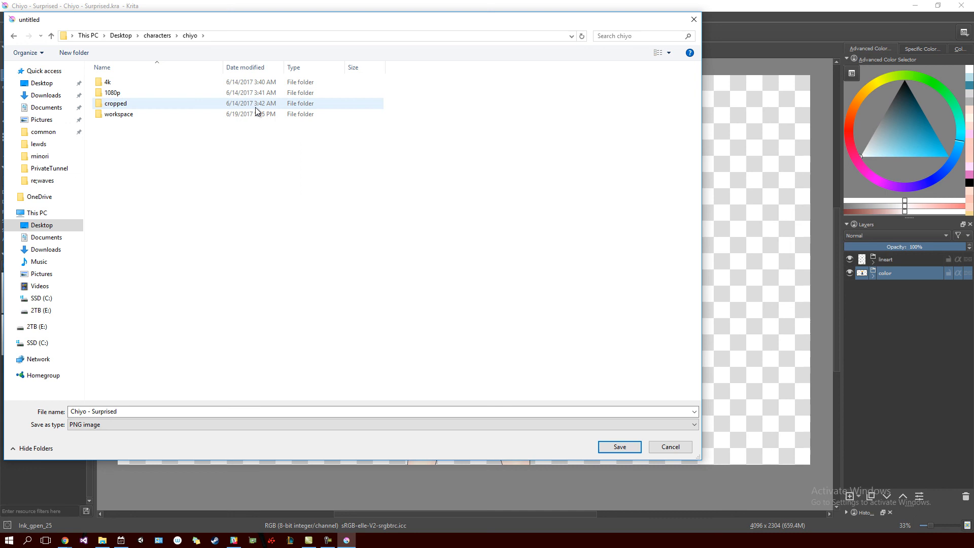
pyautogui.doubleClick(179, 83)
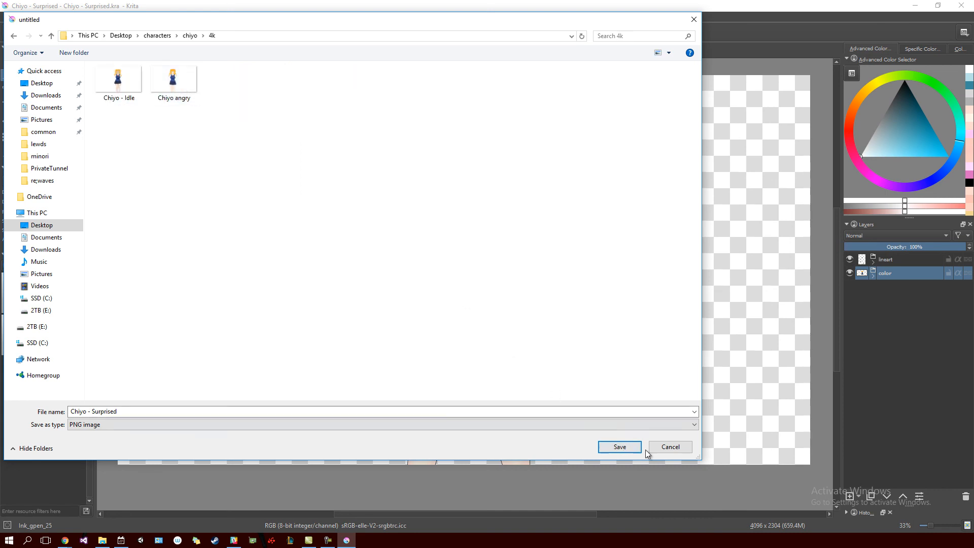
pyautogui.click(623, 447)
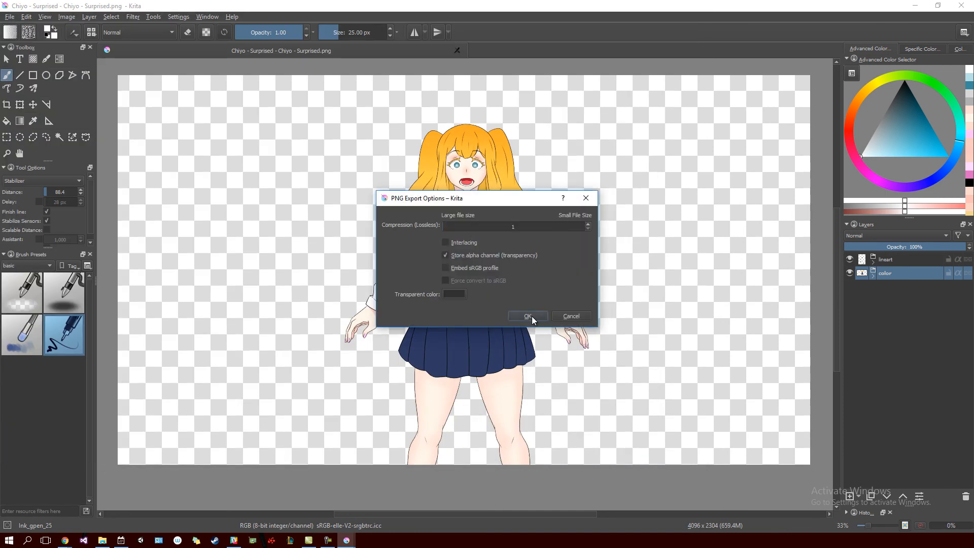
pyautogui.click(532, 315)
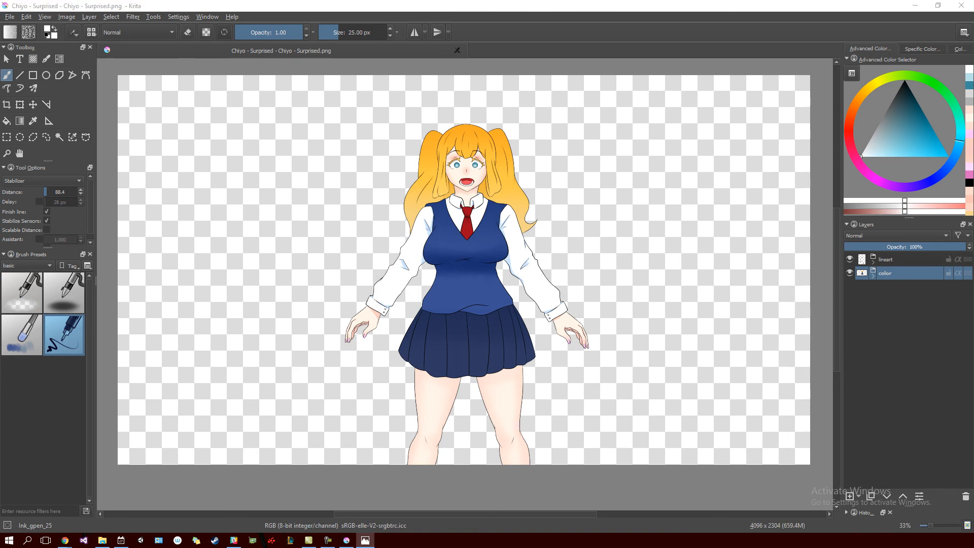
# View the saved Chiyo - Surprised.png in Photos, examine the face and upper body up close, and close the viewer.
pyautogui.moveTo(0, 203); pyautogui.dragTo(0, 206)
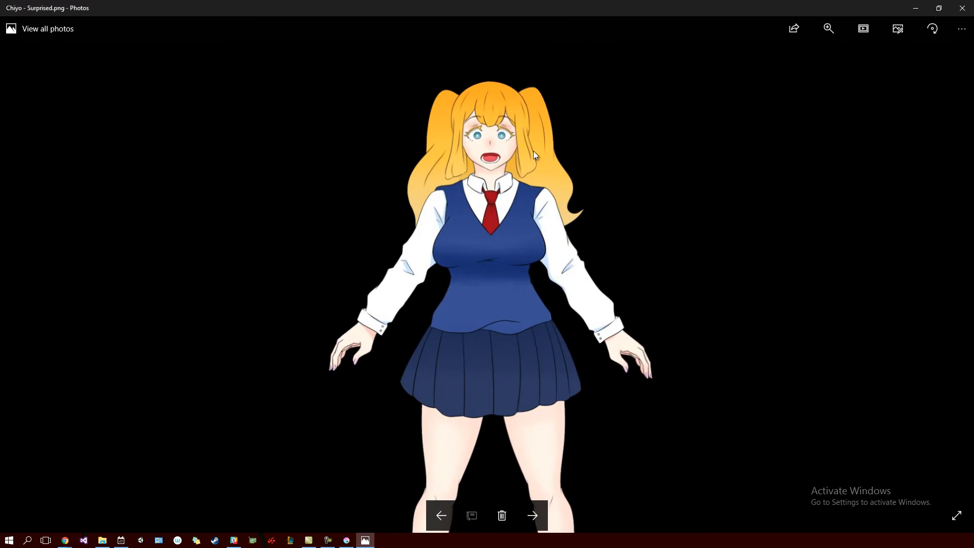
pyautogui.scroll(2, 497, 172)
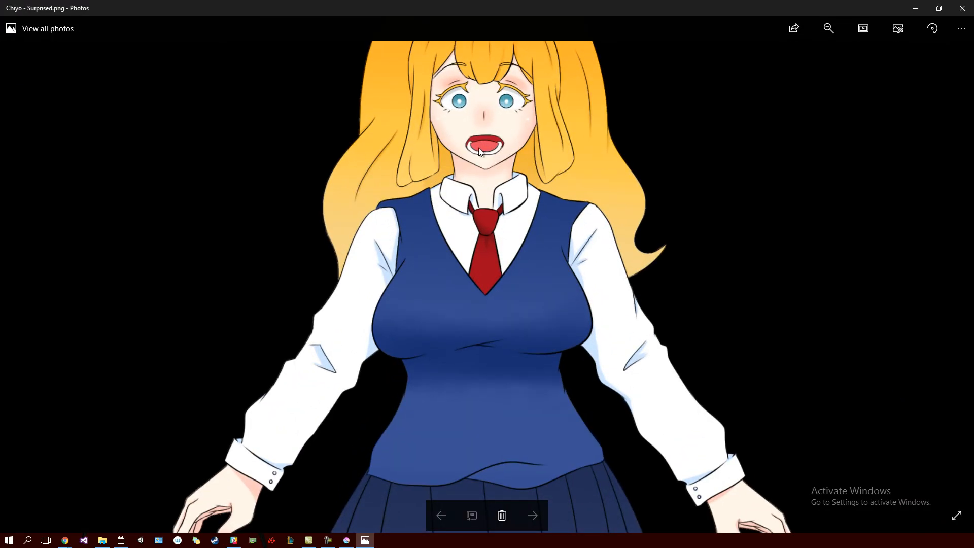
pyautogui.scroll(-3, 508, 330)
pyautogui.scroll(-1, 557, 313)
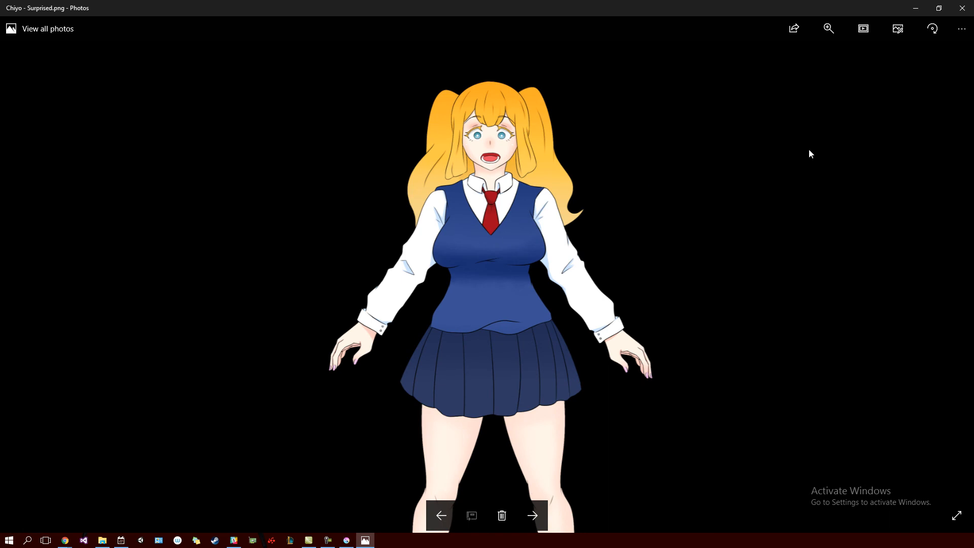
pyautogui.click(962, 9)
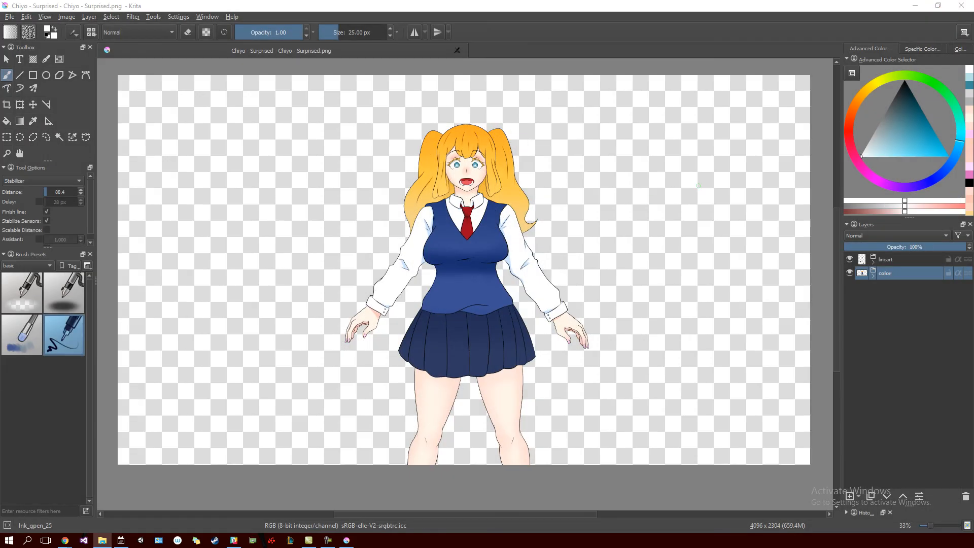
pyautogui.click(9, 17)
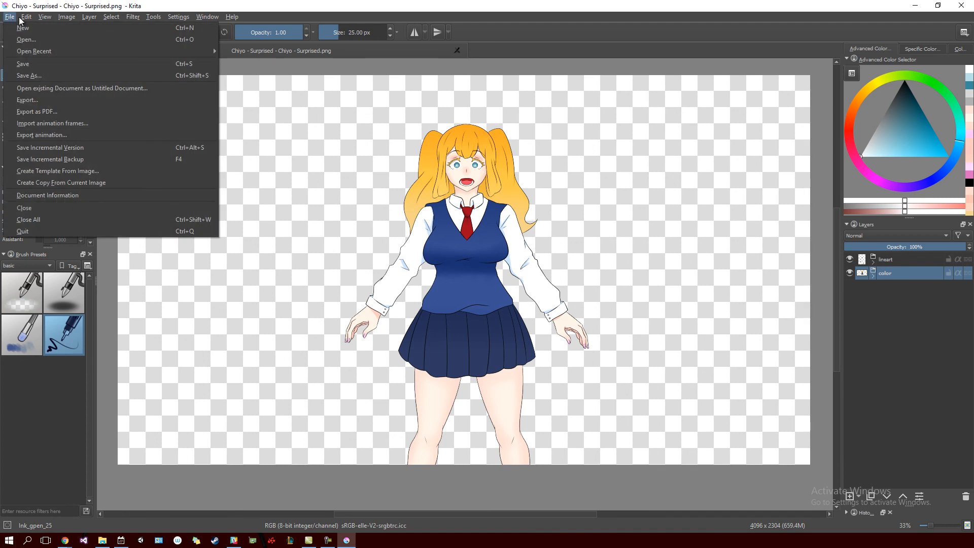
pyautogui.moveTo(66, 16)
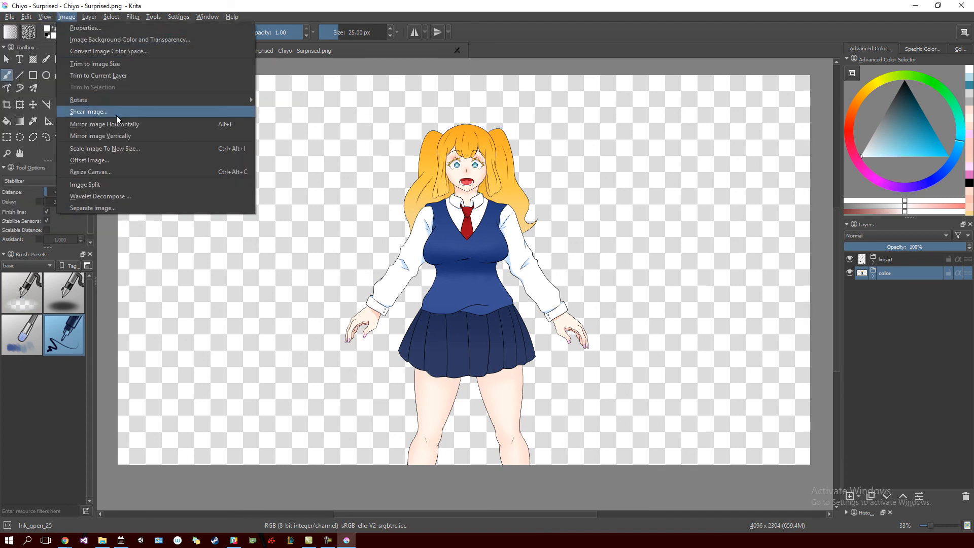
pyautogui.click(128, 172)
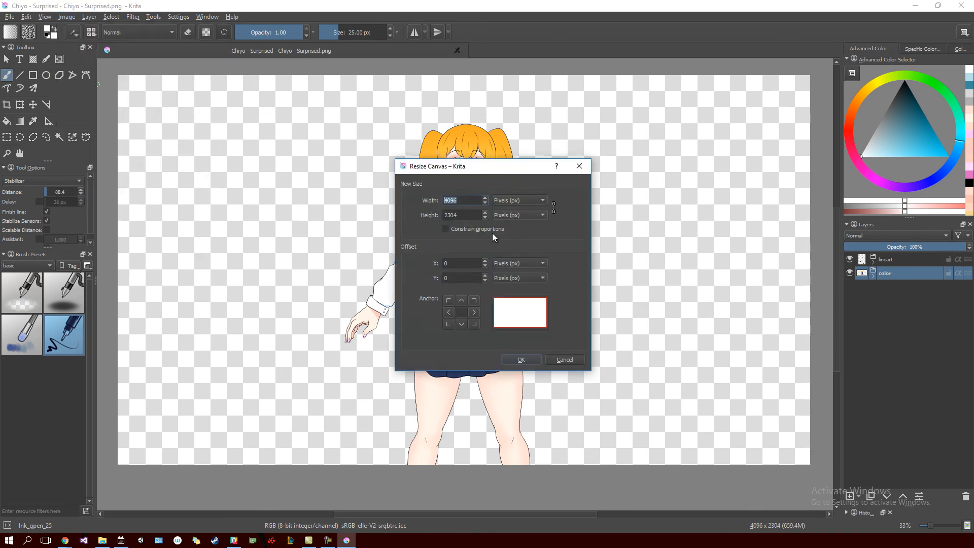
pyautogui.click(565, 360)
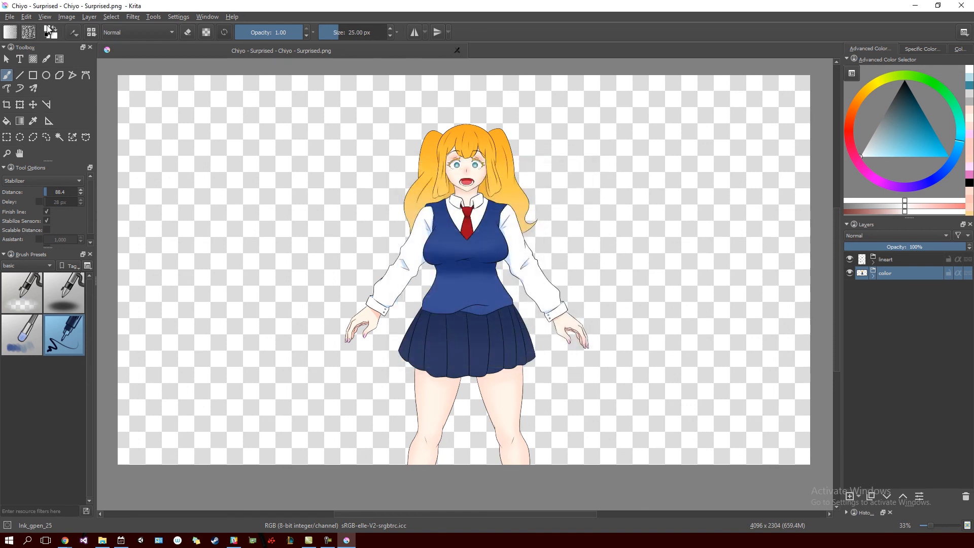
# Try resizing the canvas to 1080 px wide with proportions constrained, and undo the resize.
pyautogui.click(70, 17)
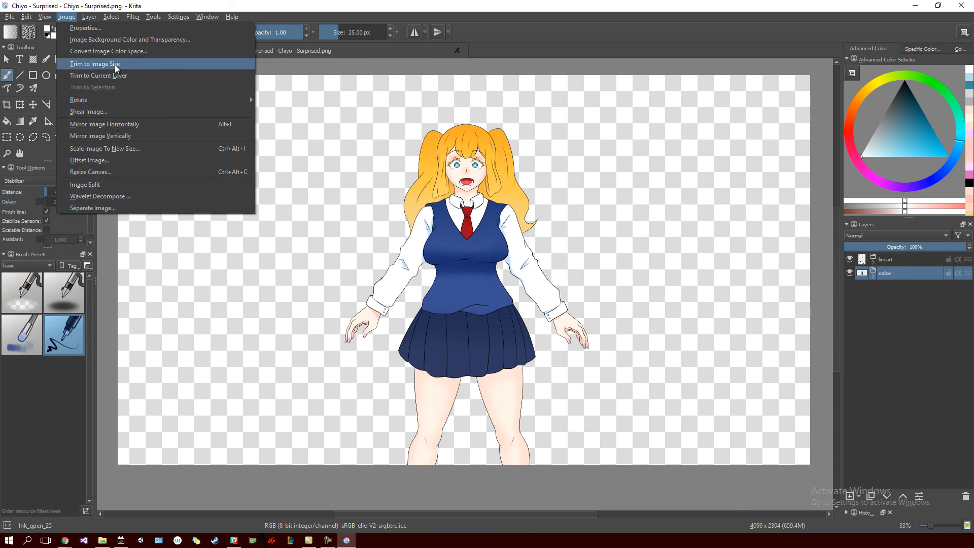
pyautogui.click(129, 174)
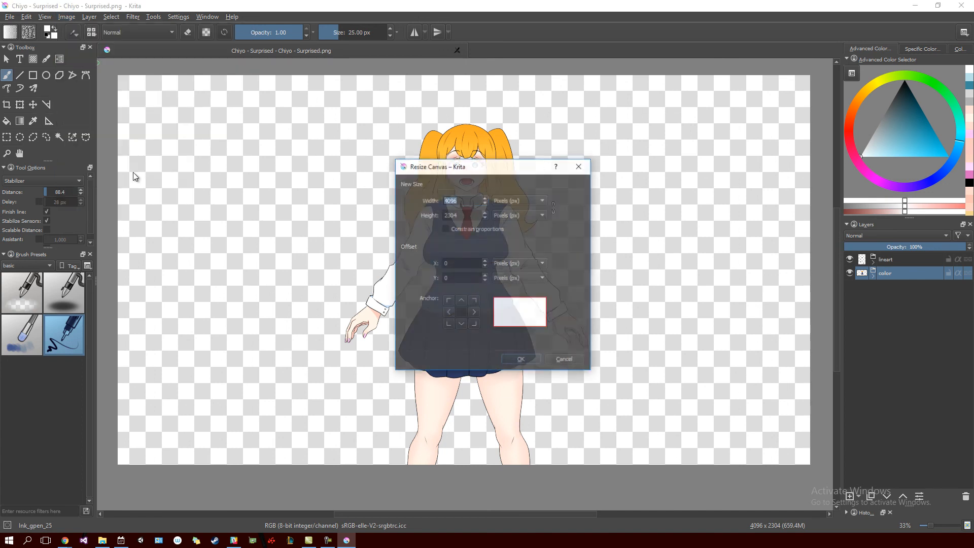
pyautogui.click(467, 228)
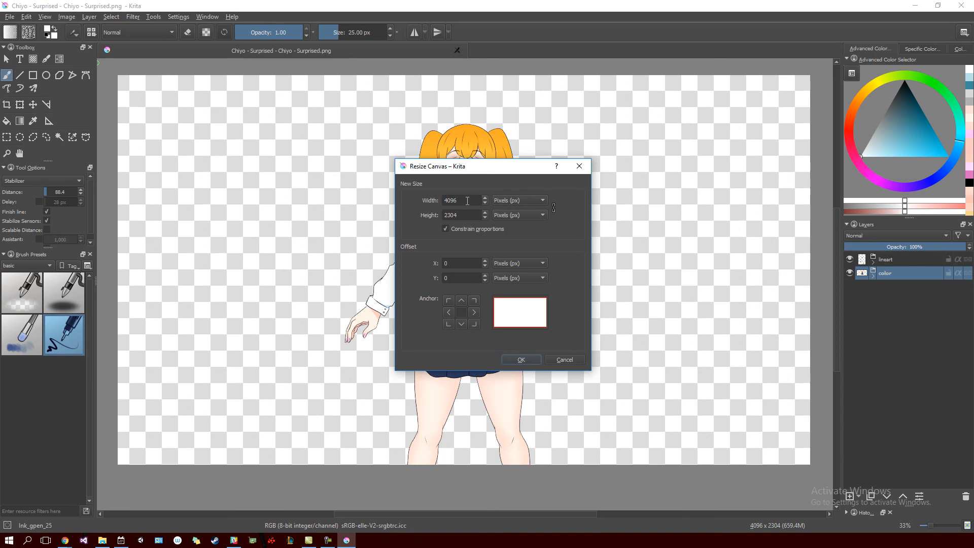
pyautogui.doubleClick(468, 204)
pyautogui.write('1080')
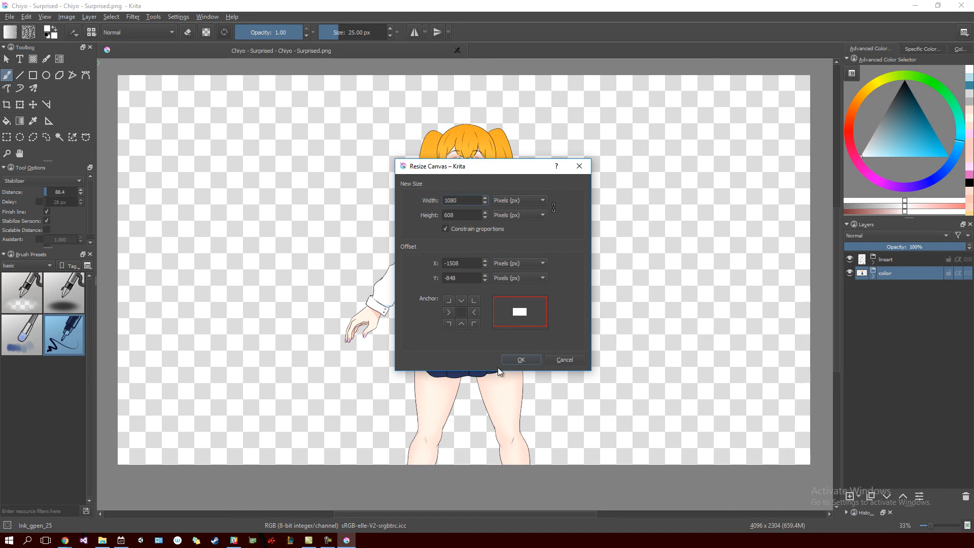
pyautogui.click(521, 359)
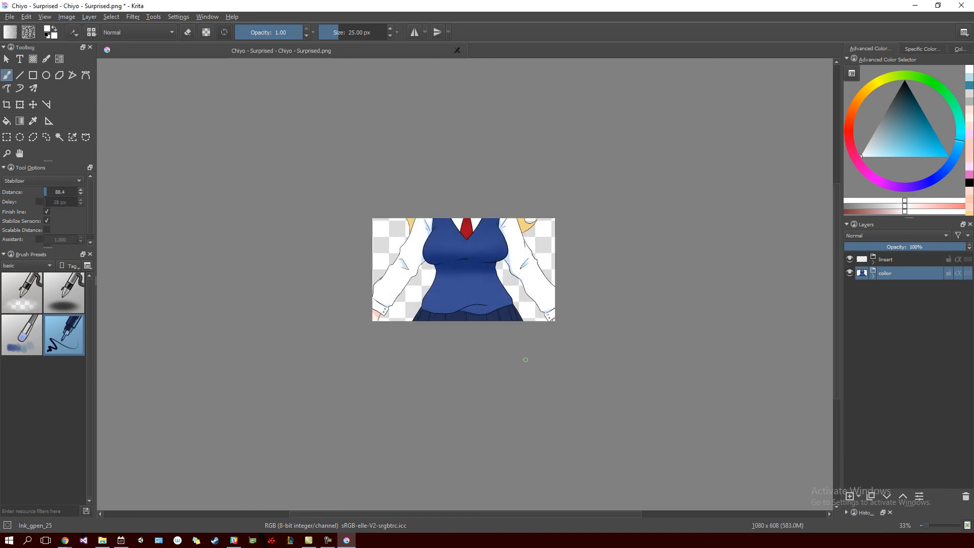
pyautogui.hotkey('ctrl', 'z')
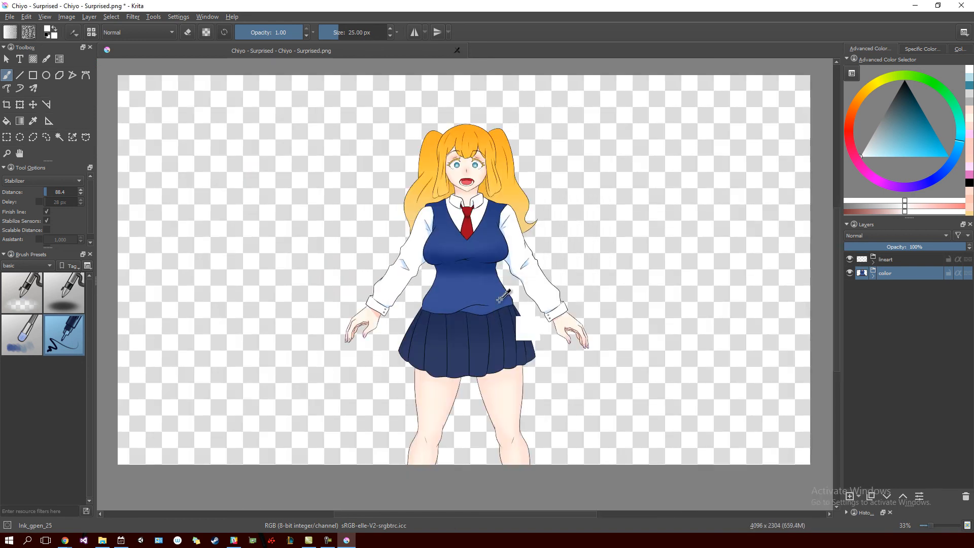
# Scale the whole image to 1920 px wide with proportions constrained and the Bicubic filter.
pyautogui.click(66, 17)
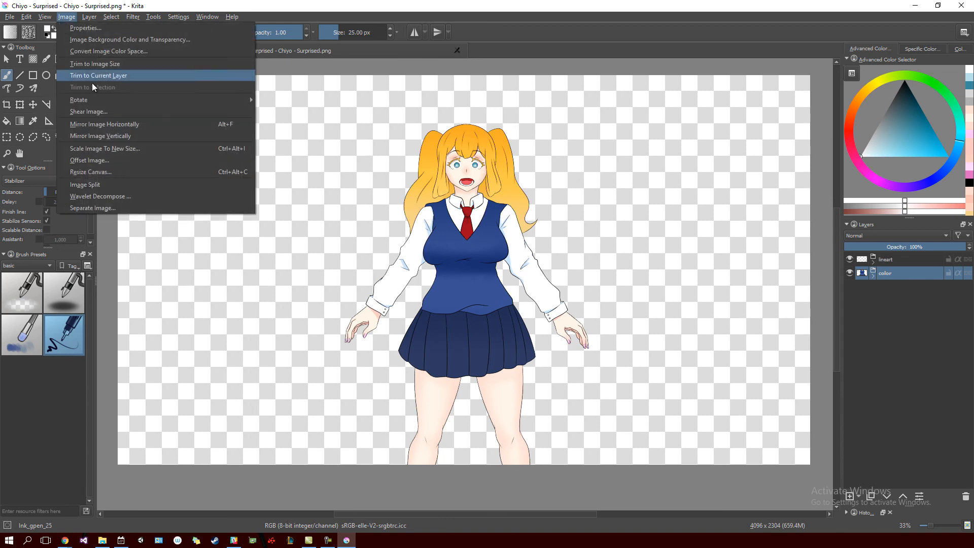
pyautogui.click(232, 148)
pyautogui.write('1080')
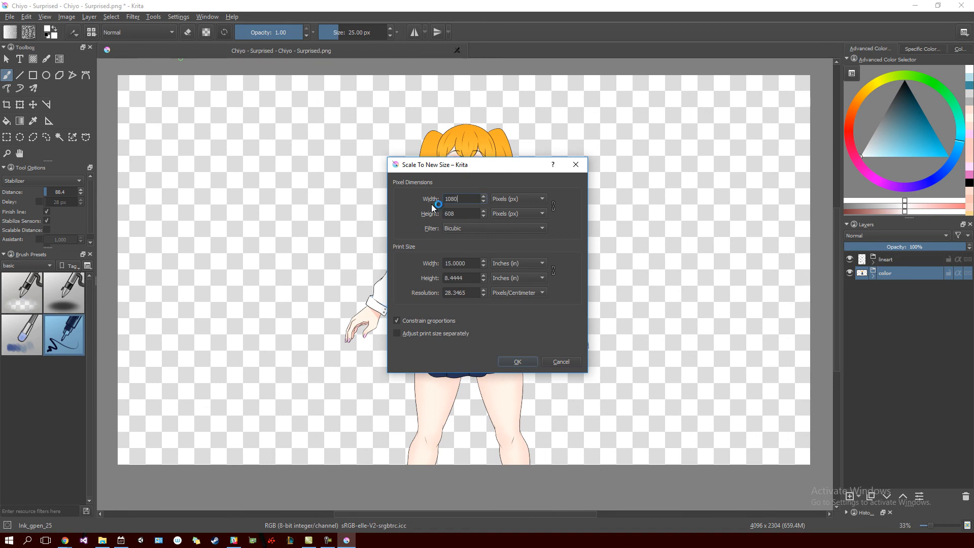
pyautogui.press('BackSpace')
pyautogui.press('BackSpace')
pyautogui.press('BackSpace')
pyautogui.write('1920')
pyautogui.click(525, 360)
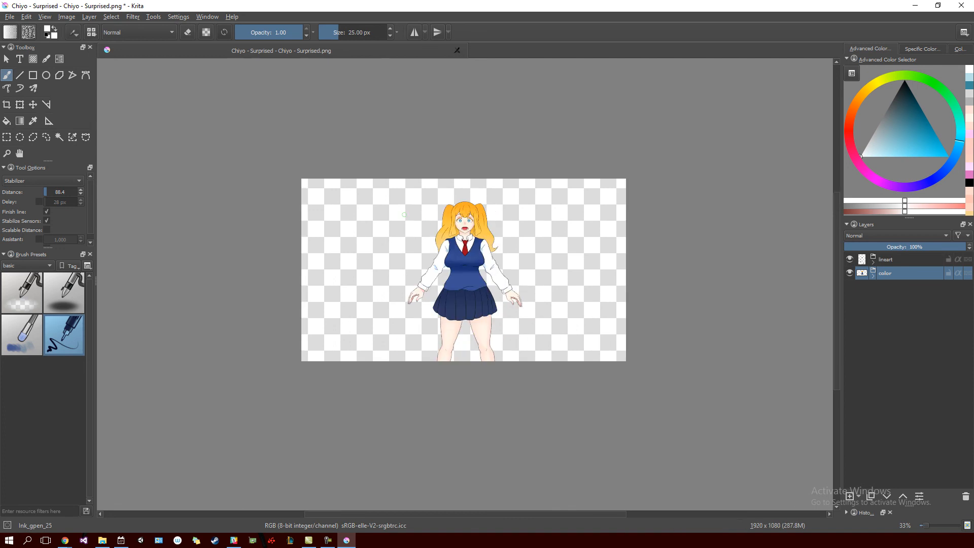
# Examine the scaled character up close, checking the collar, face, torso, sleeves, hands and skirt for line quality.
pyautogui.scroll(10, 481, 264)
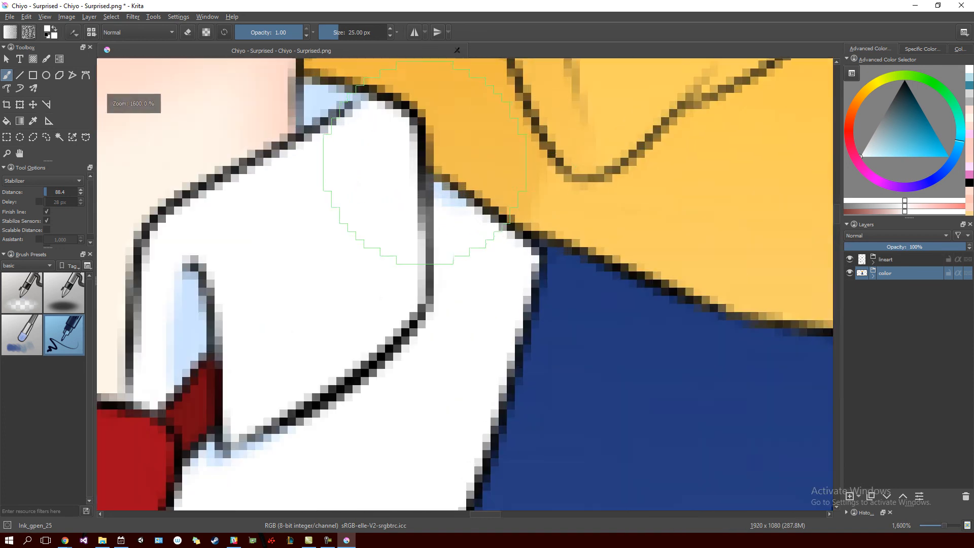
pyautogui.moveTo(359, 172); pyautogui.dragTo(497, 465)
pyautogui.scroll(-4, 497, 465)
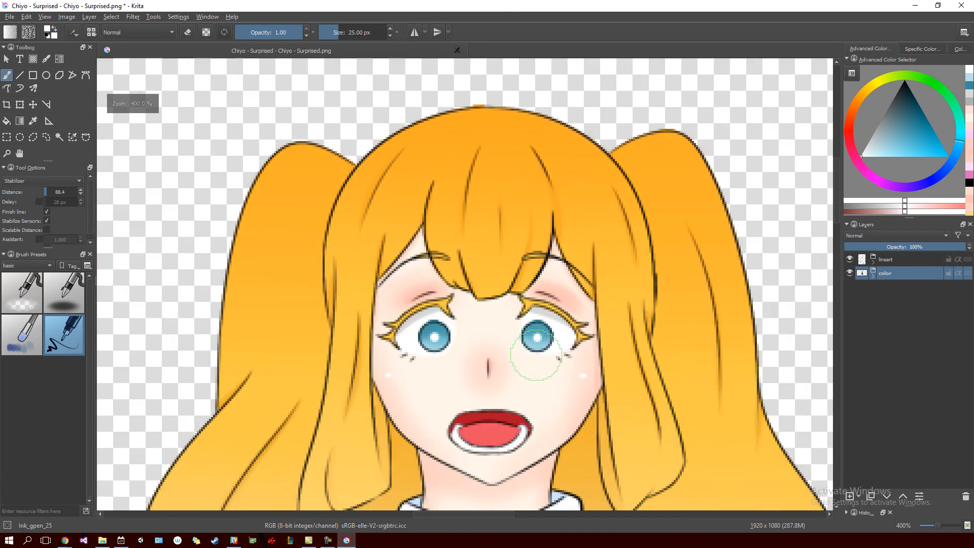
pyautogui.moveTo(535, 355); pyautogui.dragTo(543, 284)
pyautogui.scroll(-3, 547, 347)
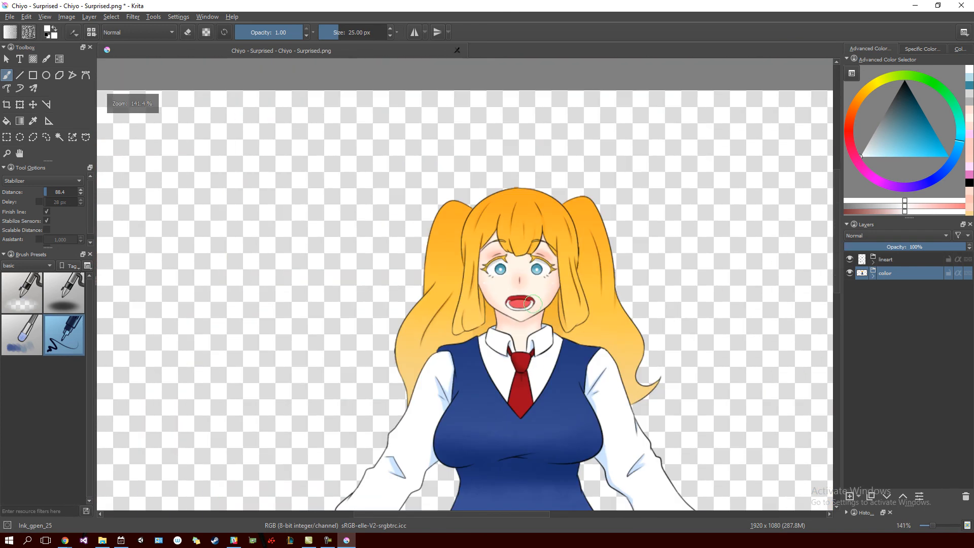
pyautogui.moveTo(548, 347); pyautogui.dragTo(533, 215)
pyautogui.scroll(-3, 533, 216)
pyautogui.moveTo(583, 292); pyautogui.dragTo(559, 278)
pyautogui.scroll(5, 543, 269)
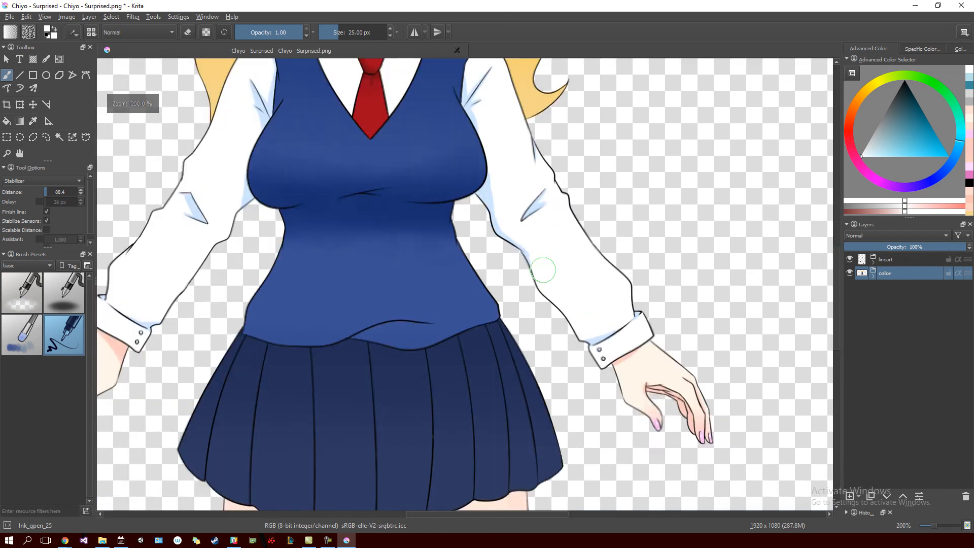
pyautogui.scroll(-1, 543, 270)
pyautogui.moveTo(457, 278); pyautogui.dragTo(545, 239)
pyautogui.press('1')
pyautogui.press('2')
pyautogui.press('1')
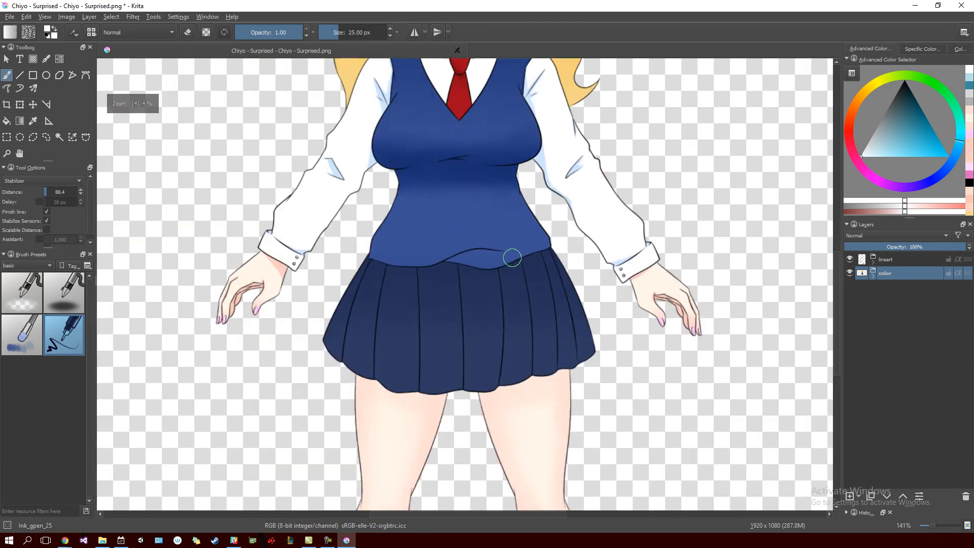
pyautogui.click(10, 16)
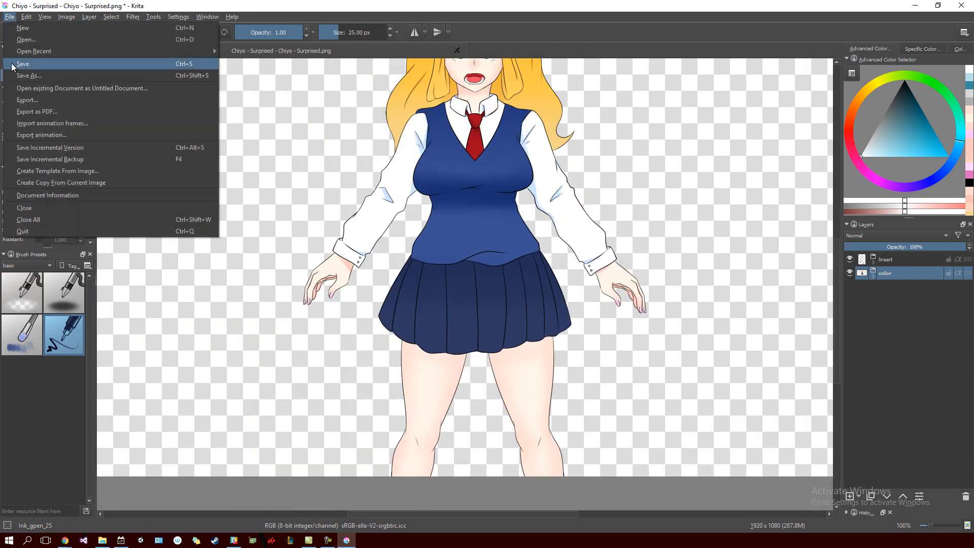
pyautogui.click(46, 64)
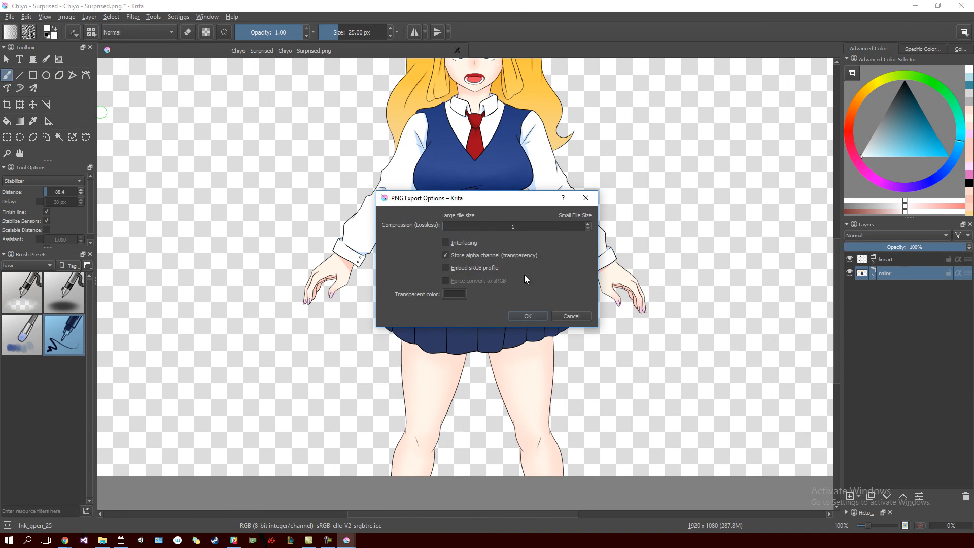
pyautogui.click(572, 316)
# Save the scaled drawing as the PNG image Chiyo - Surprised in the chiyo 1080p folder, with compression 1 and the alpha channel stored.
pyautogui.click(10, 16)
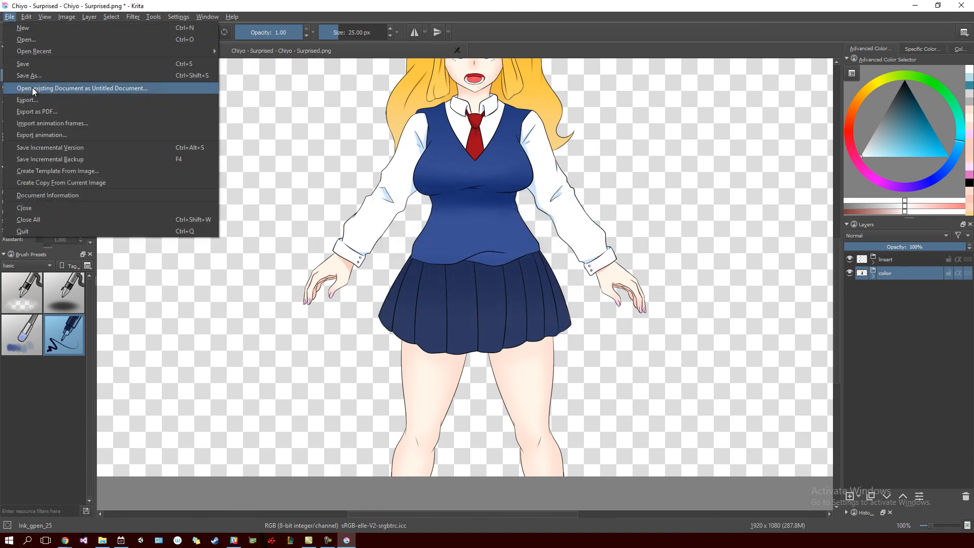
pyautogui.click(44, 75)
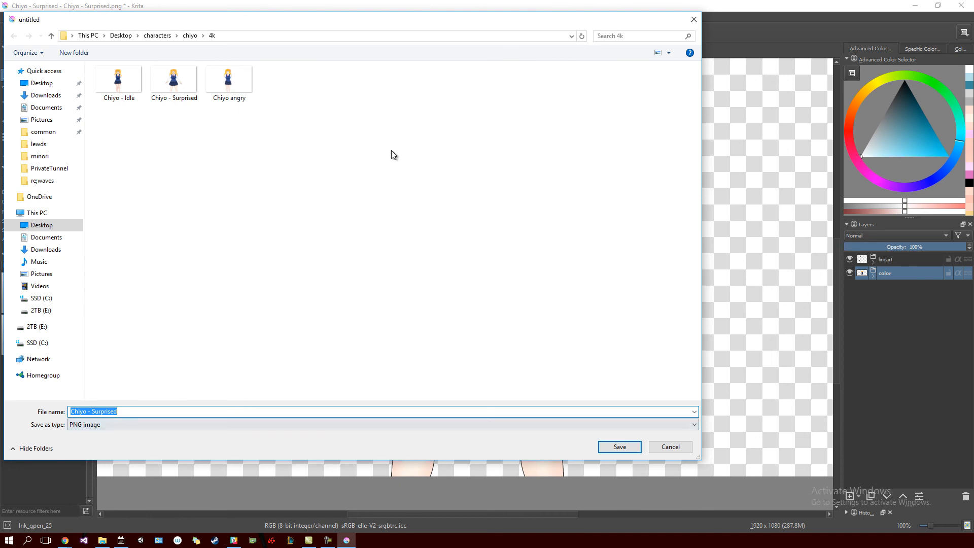
pyautogui.click(192, 35)
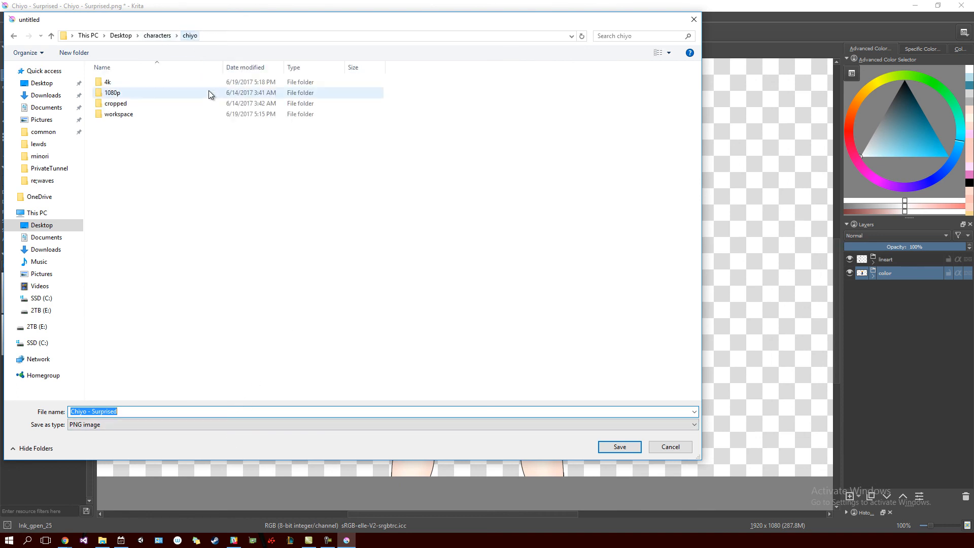
pyautogui.doubleClick(175, 95)
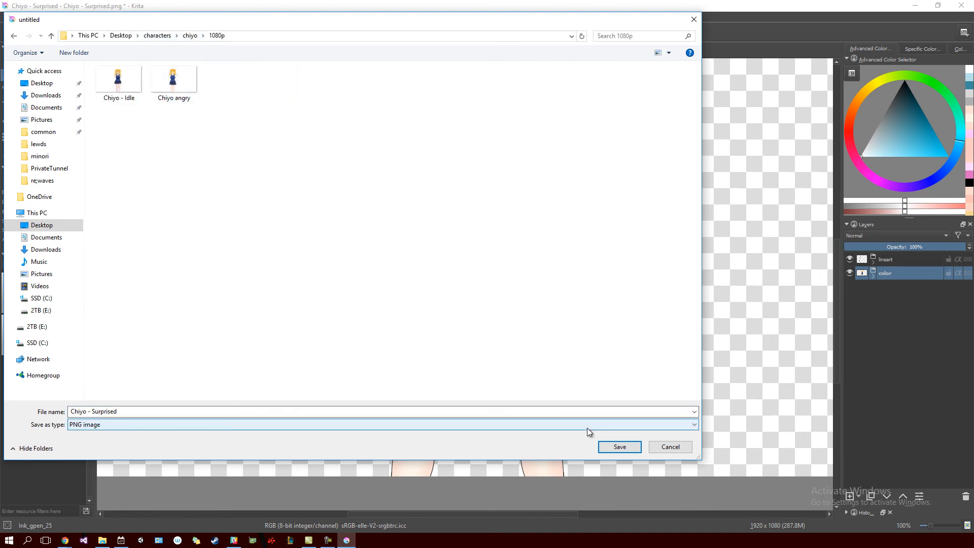
pyautogui.click(616, 448)
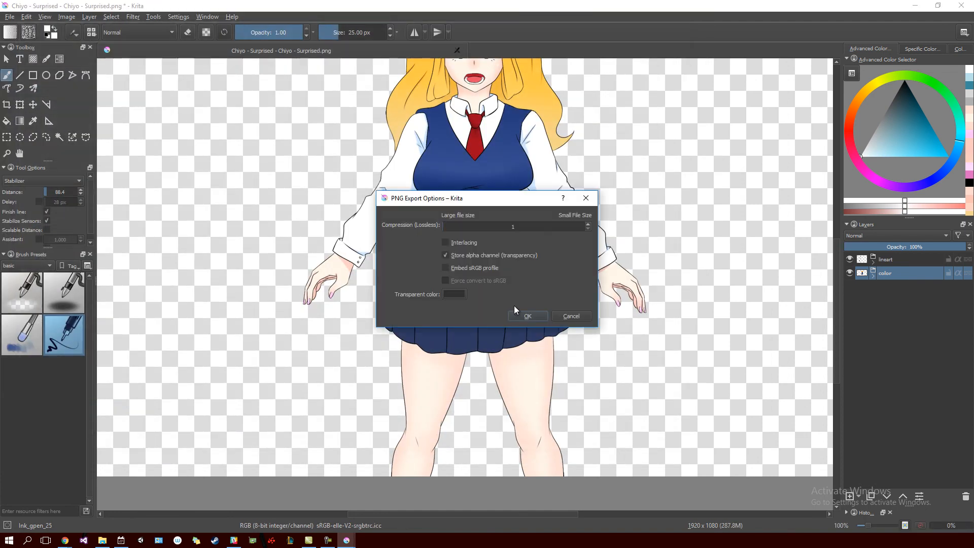
pyautogui.click(521, 314)
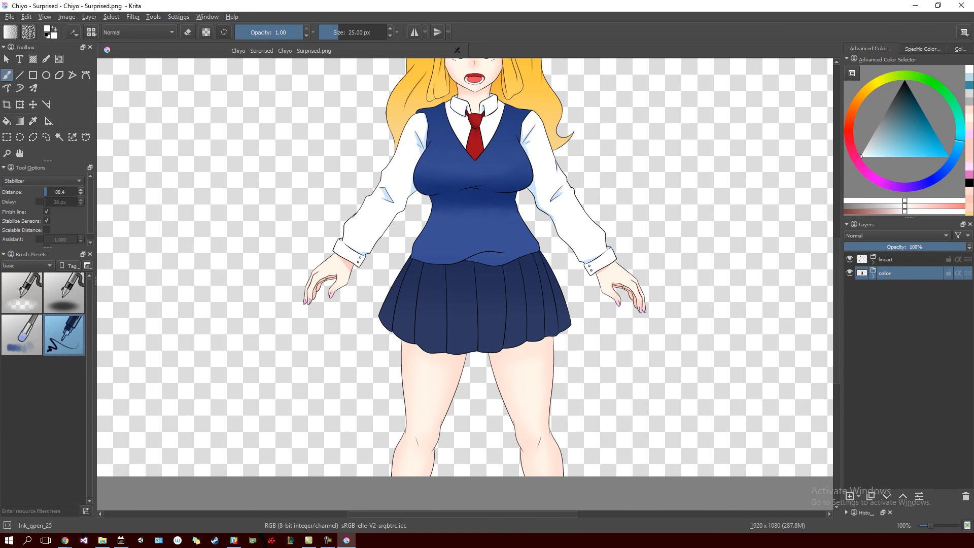
# View the saved 1080p Chiyo - Surprised.png in Photos, examine the face and upper body up close, and close the viewer.
pyautogui.hotkey('alt', 'Tab')
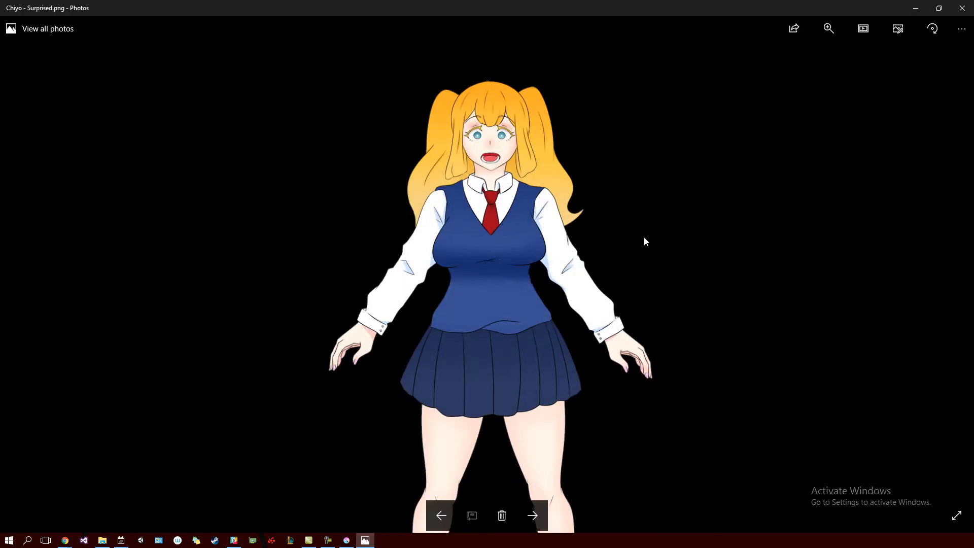
pyautogui.scroll(5, 494, 138)
pyautogui.scroll(1, 494, 138)
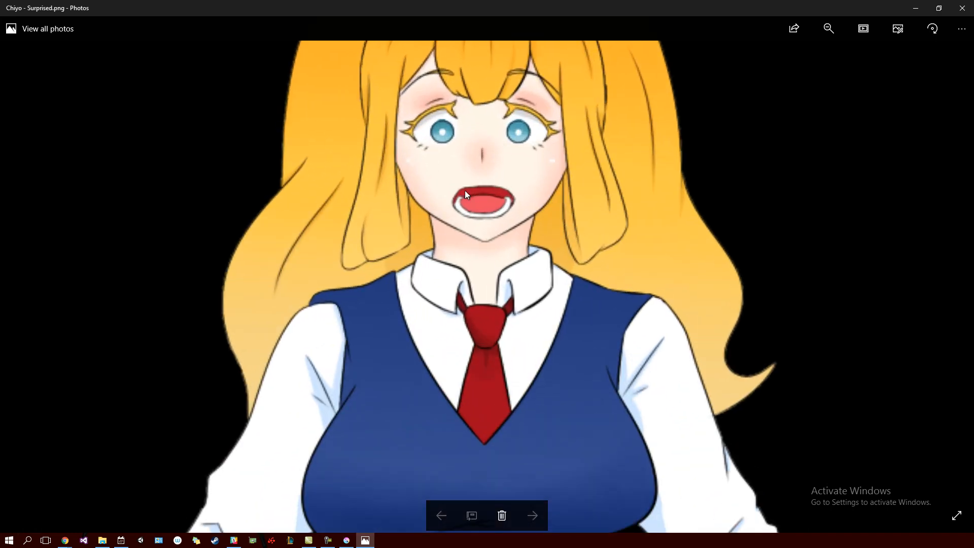
pyautogui.scroll(-6, 422, 177)
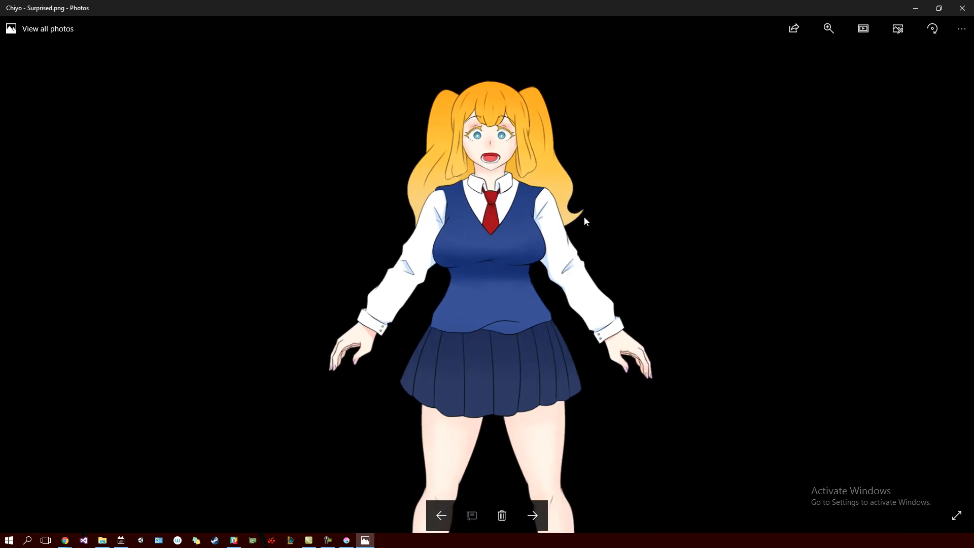
pyautogui.click(962, 8)
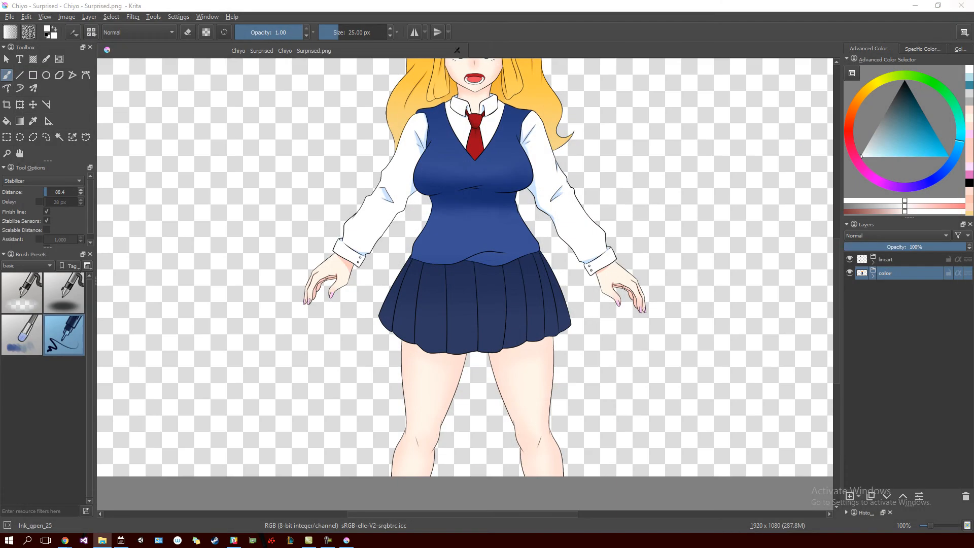
pyautogui.scroll(-3, 494, 223)
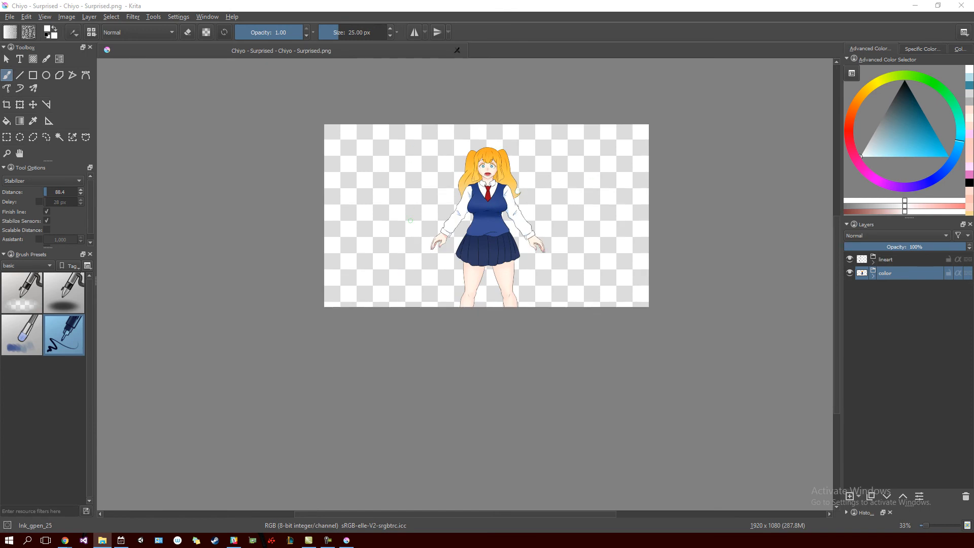
pyautogui.scroll(2, 415, 207)
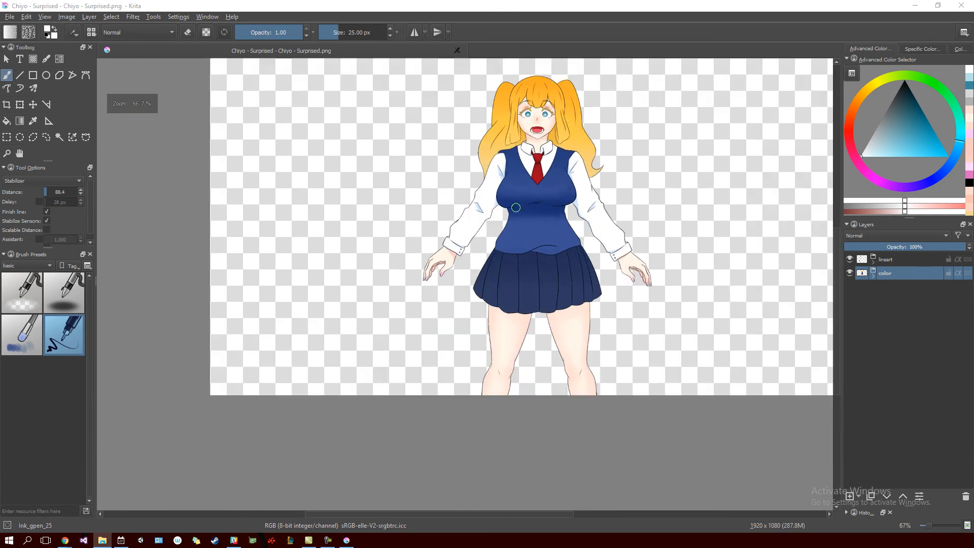
pyautogui.click(568, 12)
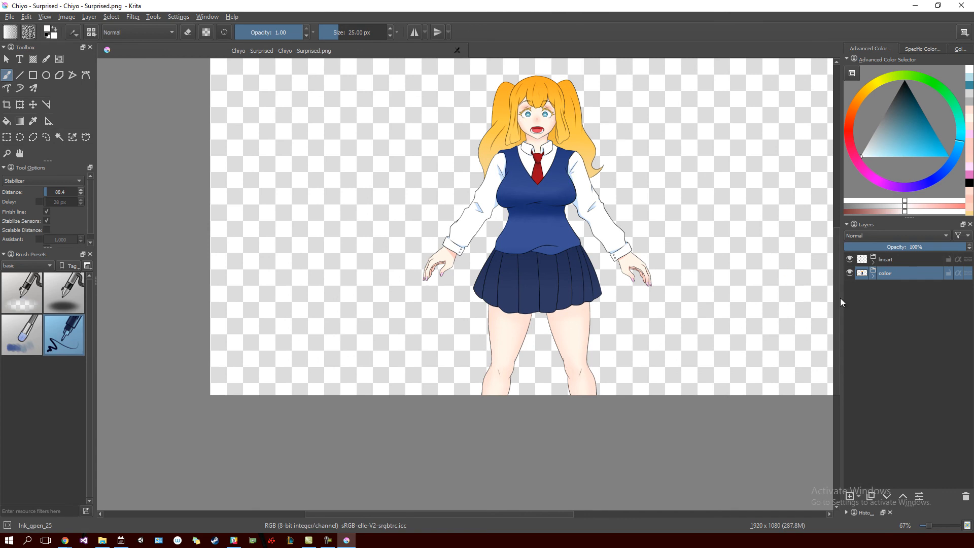
pyautogui.moveTo(646, 196); pyautogui.dragTo(574, 259)
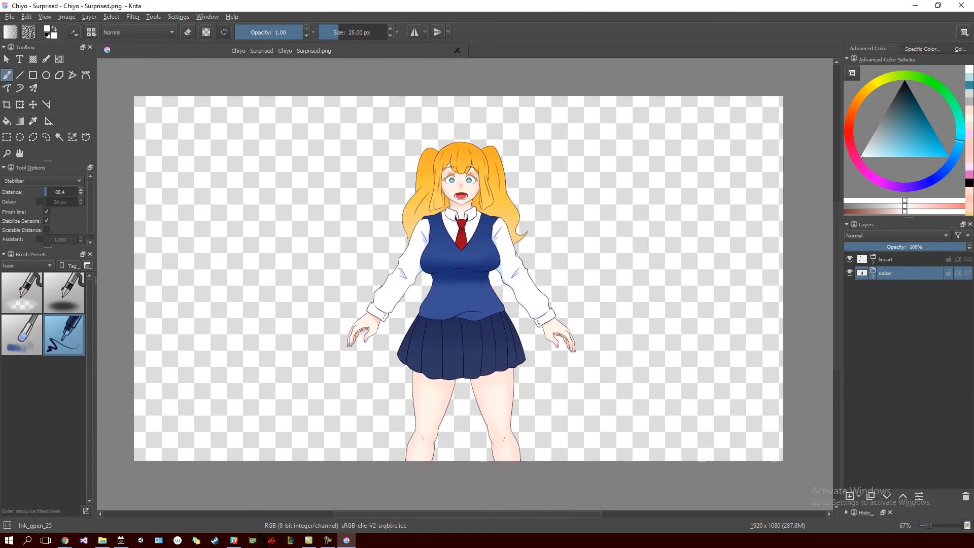
pyautogui.click(67, 16)
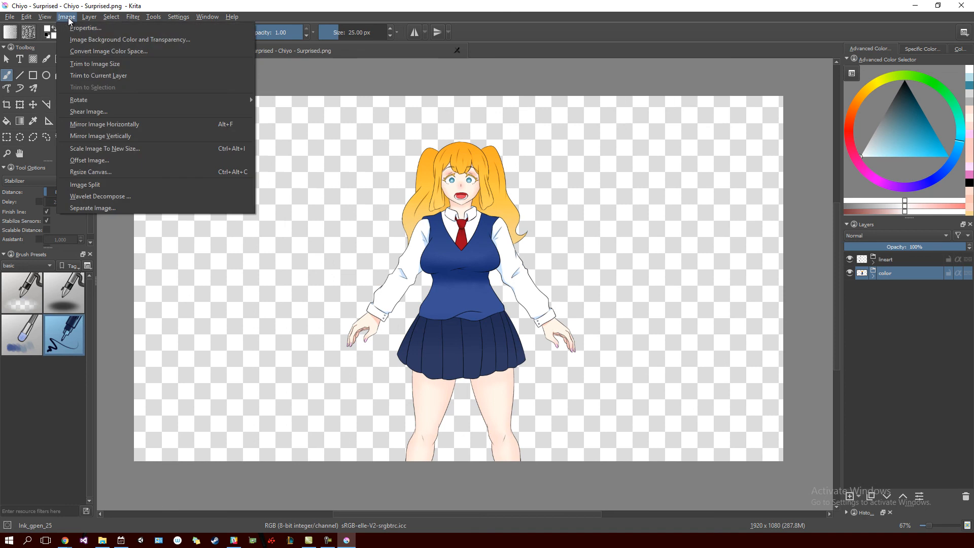
pyautogui.click(115, 170)
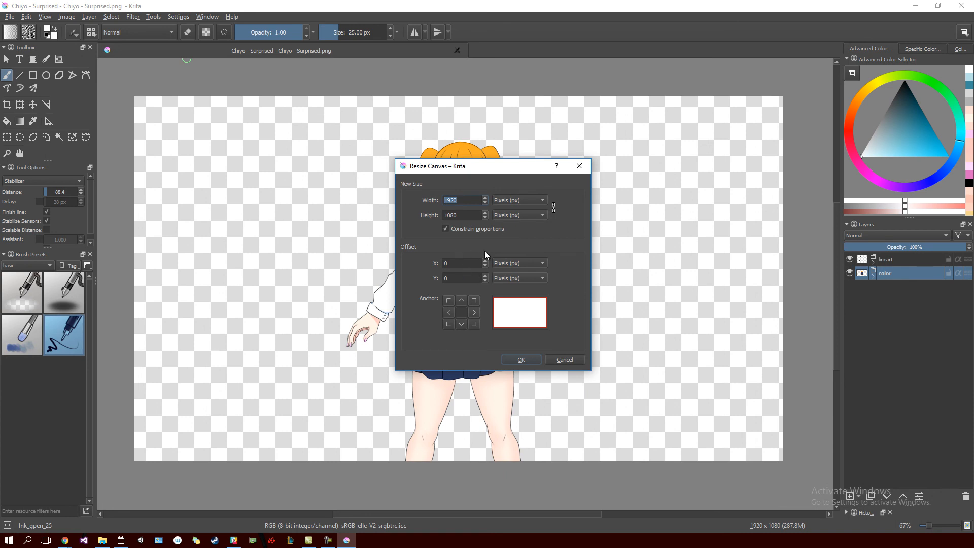
pyautogui.click(571, 360)
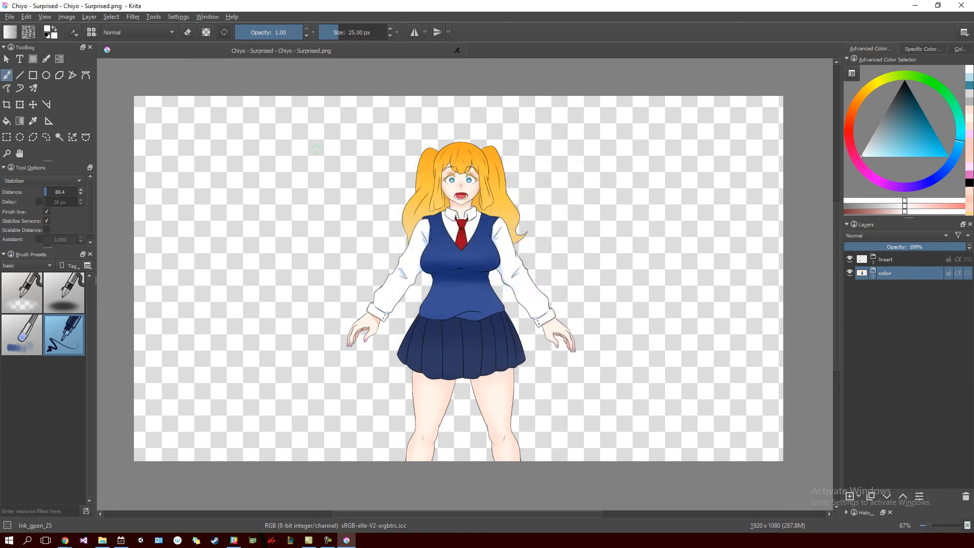
pyautogui.click(64, 19)
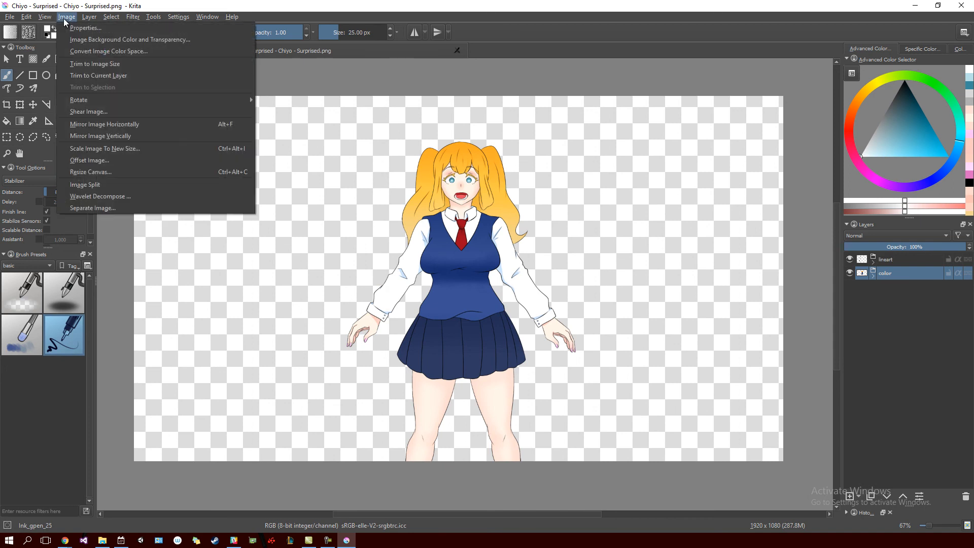
pyautogui.click(129, 171)
pyautogui.write('500')
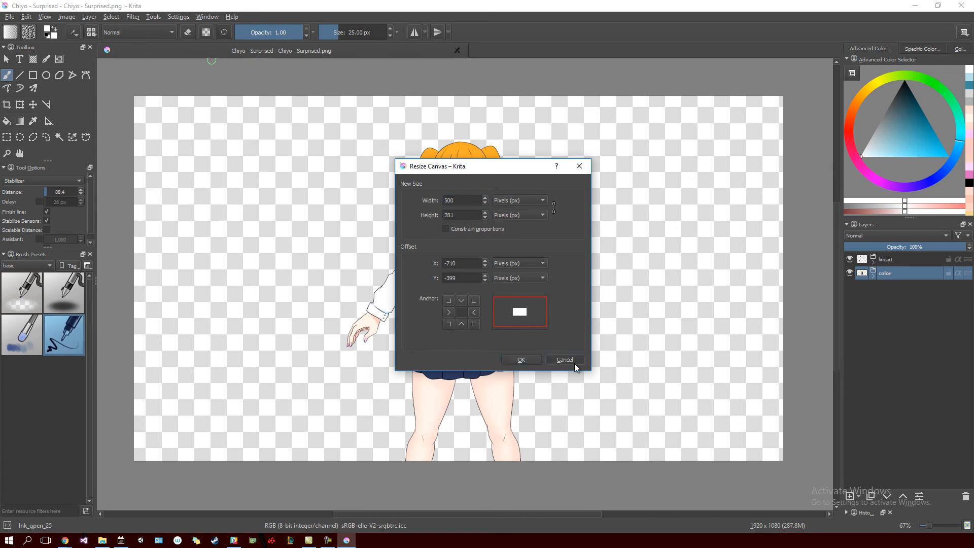
pyautogui.click(574, 361)
# Try to resize the canvas to 500 px wide and 1080 px high, centred on the image, and undo it.
pyautogui.click(69, 17)
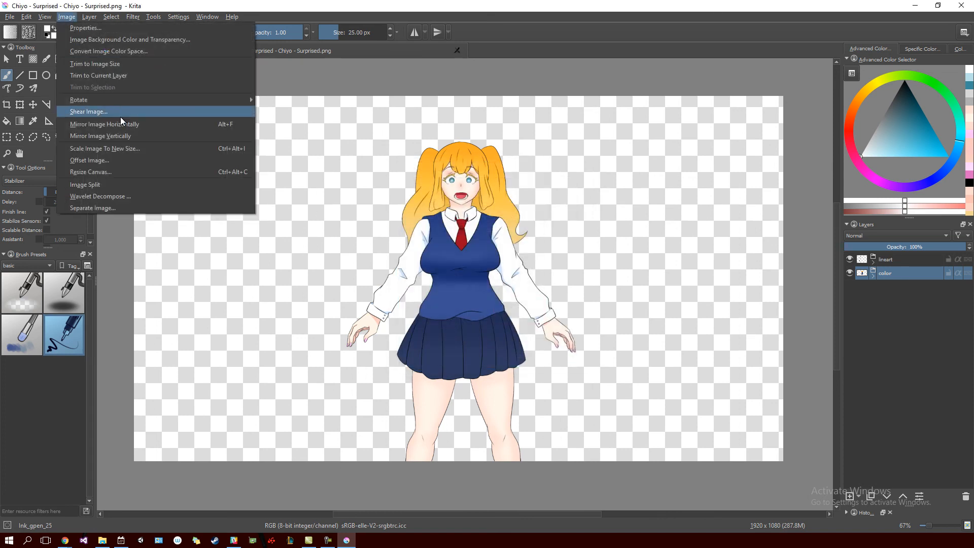
pyautogui.click(114, 160)
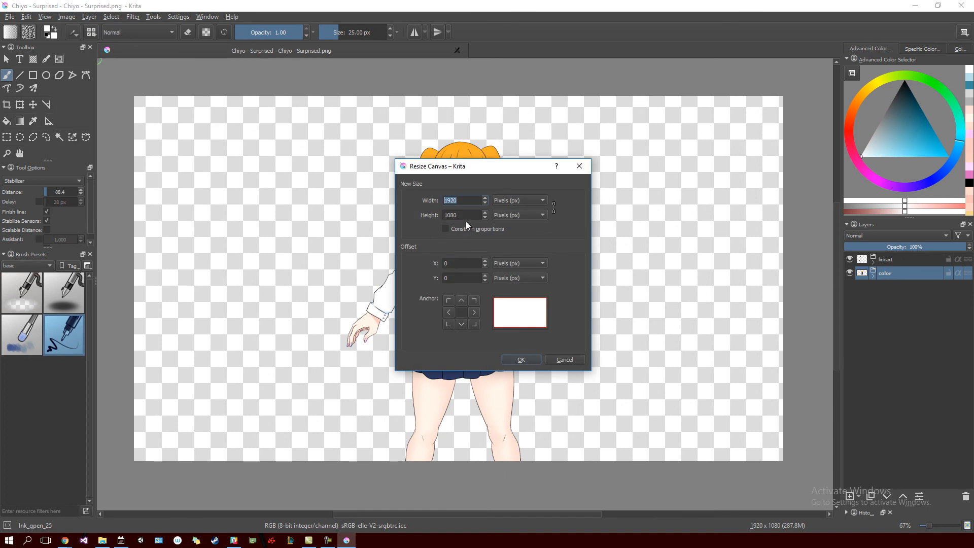
pyautogui.write('500')
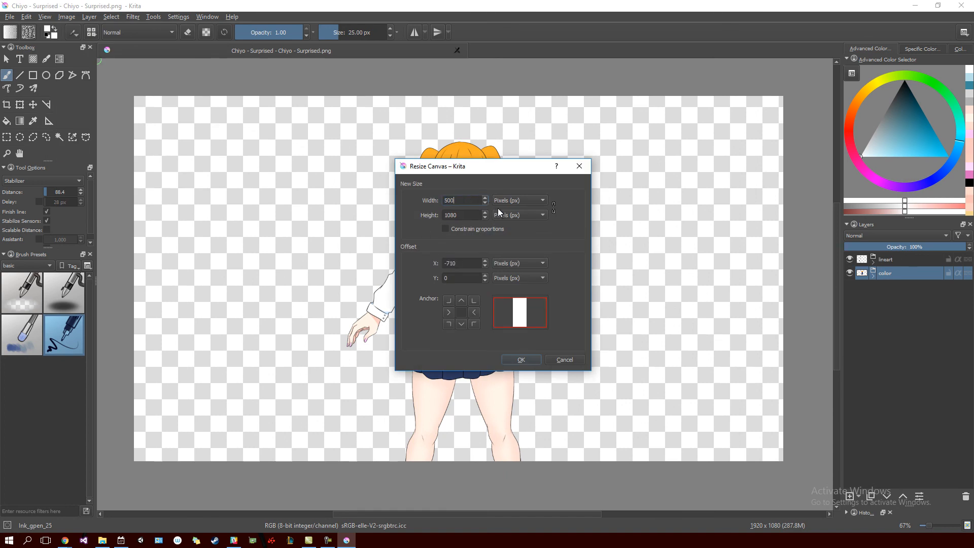
pyautogui.click(535, 361)
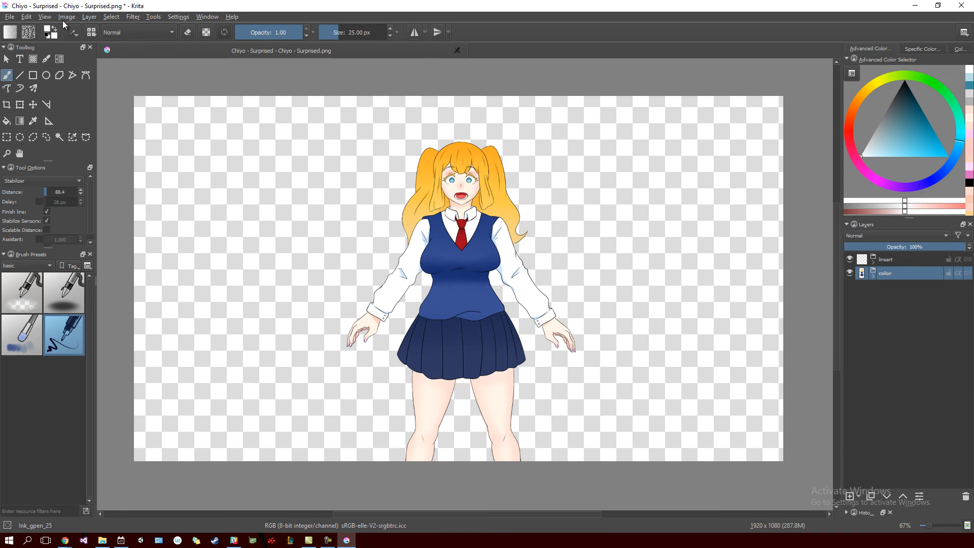
pyautogui.click(25, 17)
# Resize the canvas to 700 px wide and 1080 px high without constraining proportions, keeping the crop centred horizontally, and check the hand near the edge.
pyautogui.moveTo(67, 16)
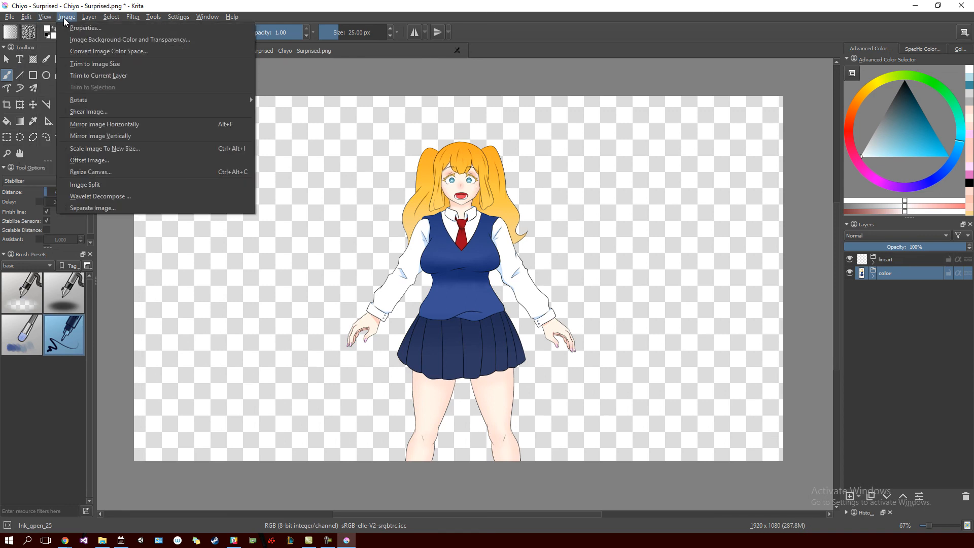
pyautogui.click(129, 168)
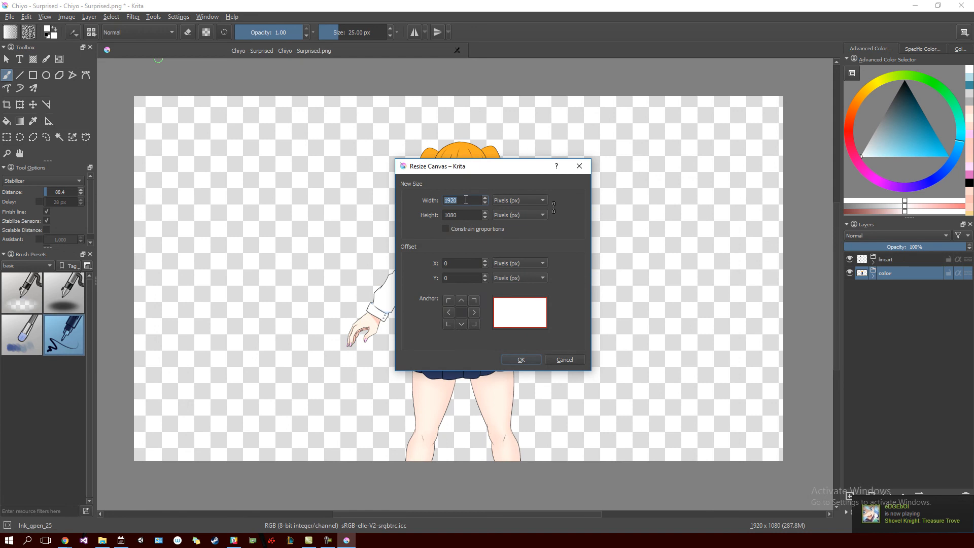
pyautogui.write('700')
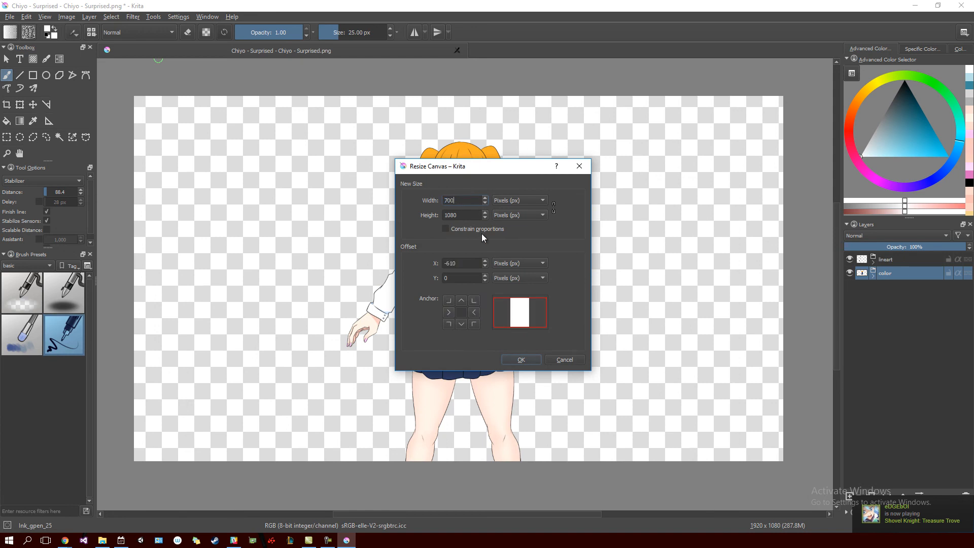
pyautogui.click(529, 361)
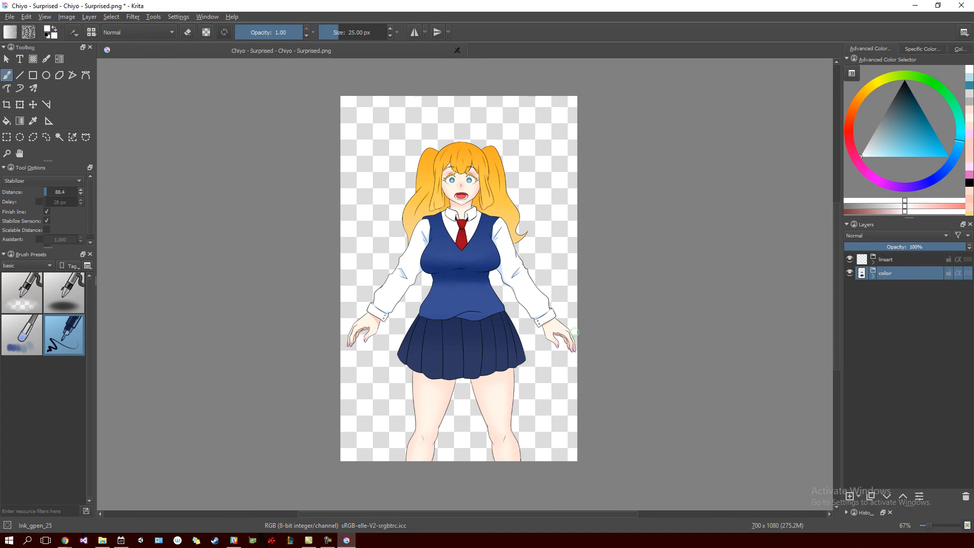
pyautogui.scroll(10, 567, 342)
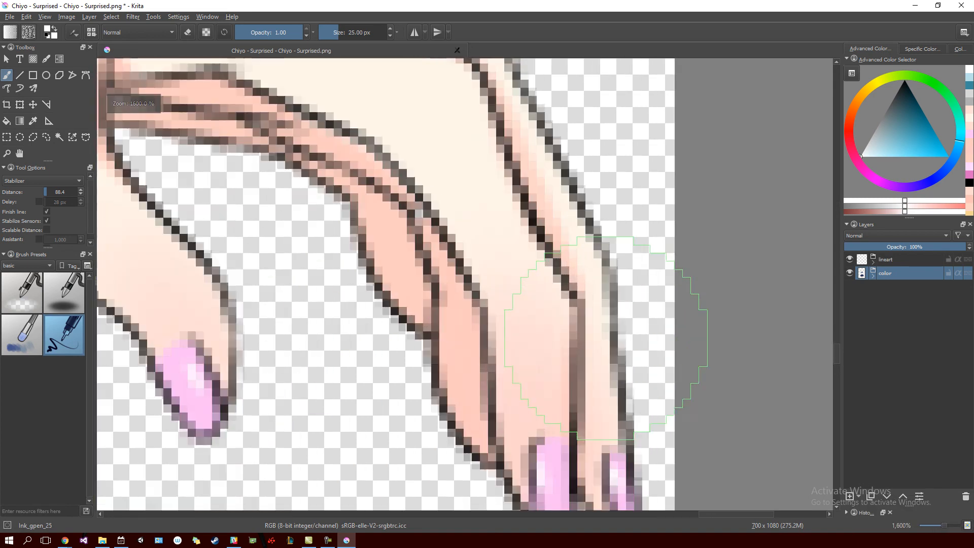
pyautogui.scroll(-7, 614, 372)
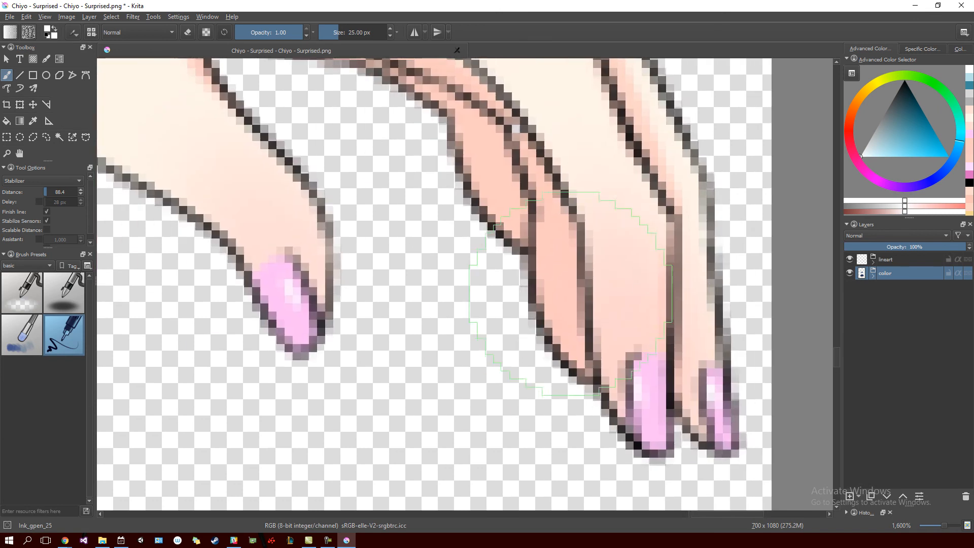
pyautogui.scroll(-4, 465, 278)
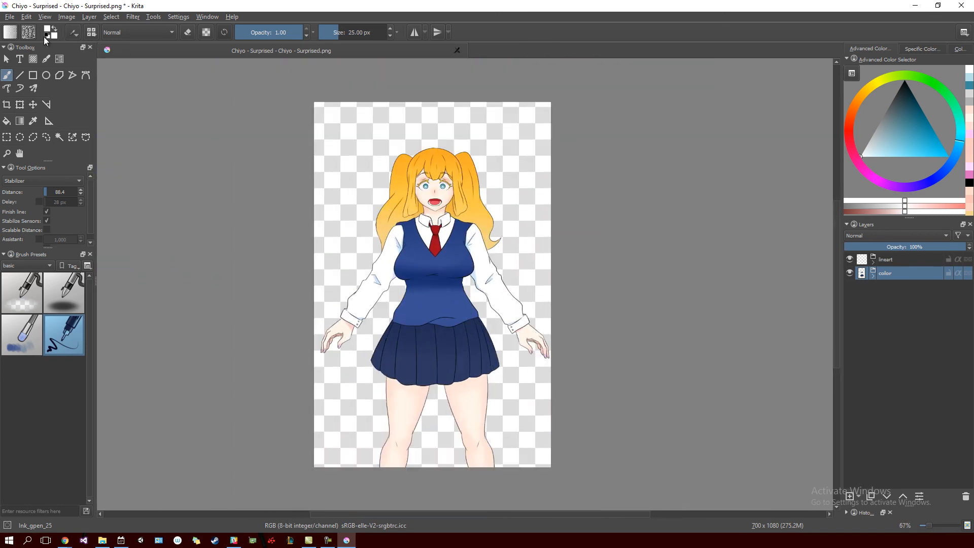
# Save the cropped drawing as the PNG image Chiyo - Surprised in the chiyo cropped folder, with compression 1 and the alpha channel stored.
pyautogui.click(10, 17)
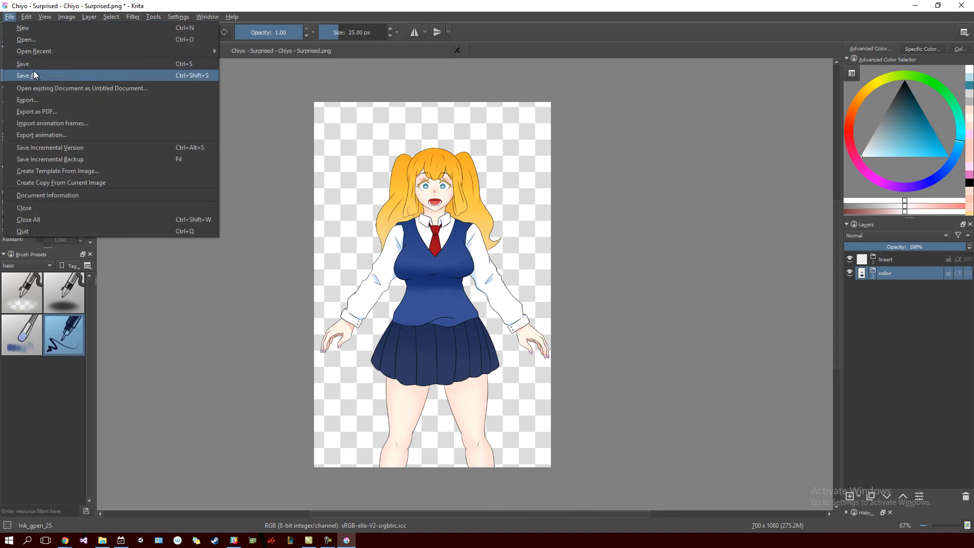
pyautogui.click(46, 63)
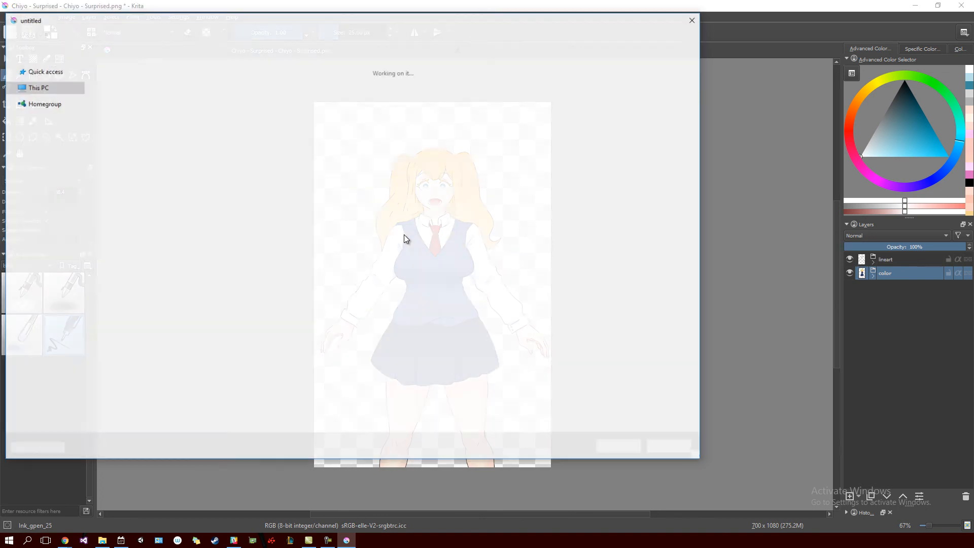
pyautogui.click(196, 34)
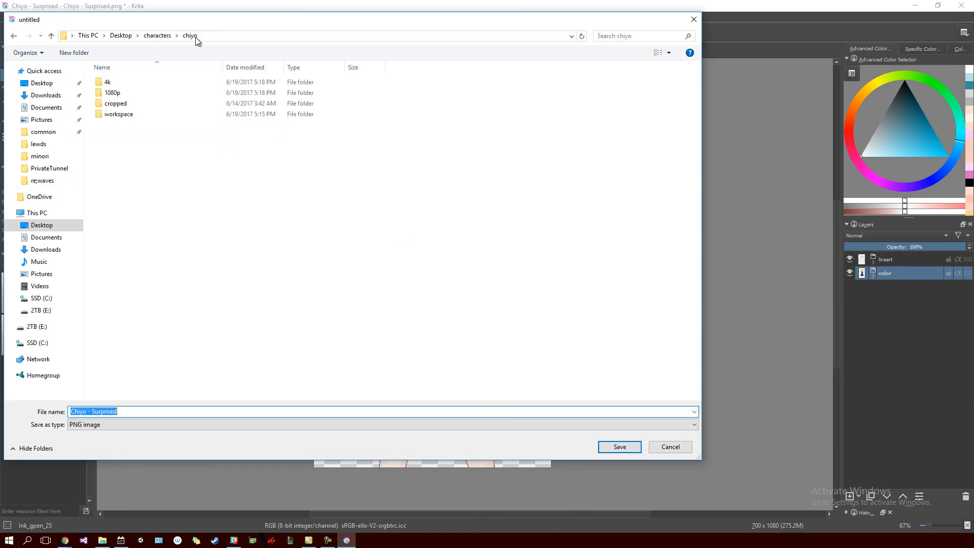
pyautogui.click(145, 108)
pyautogui.doubleClick(145, 107)
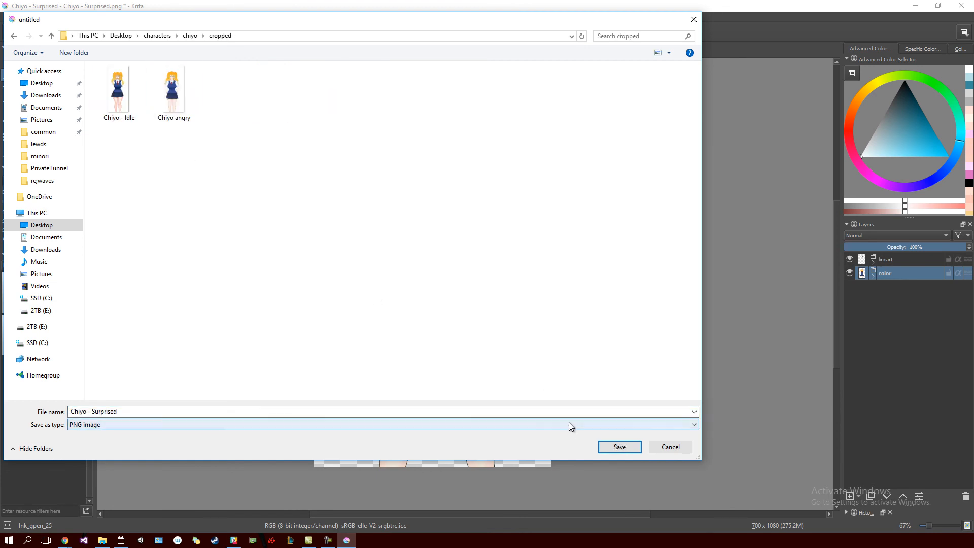
pyautogui.click(618, 447)
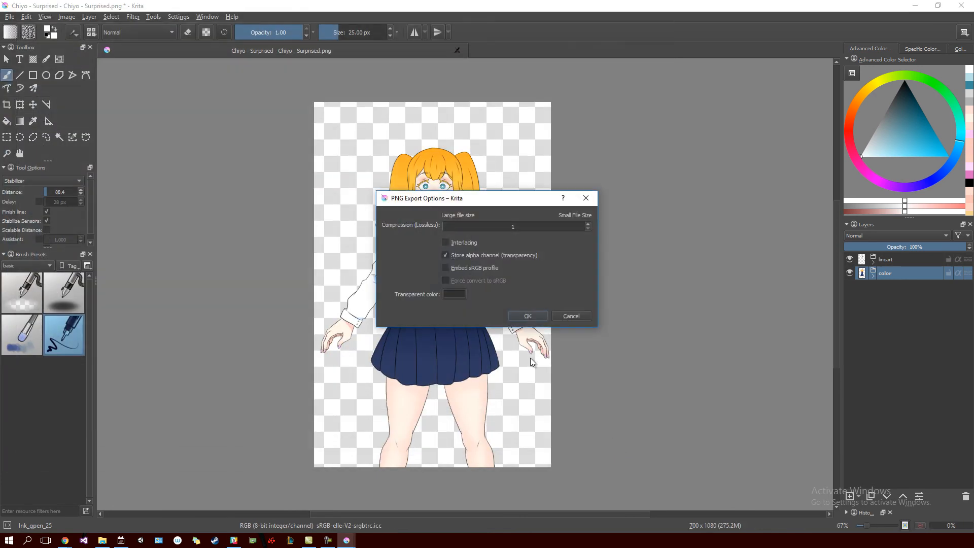
pyautogui.click(532, 318)
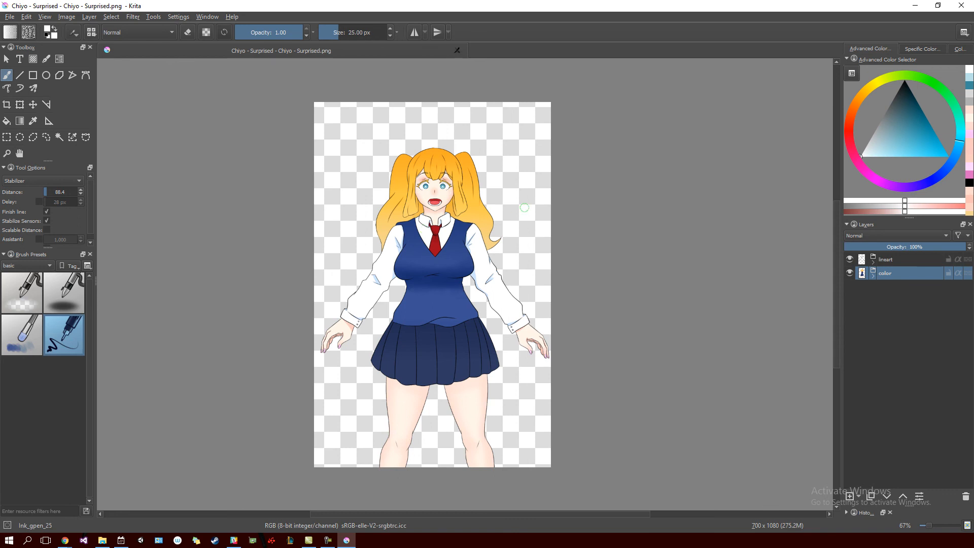
pyautogui.click(62, 293)
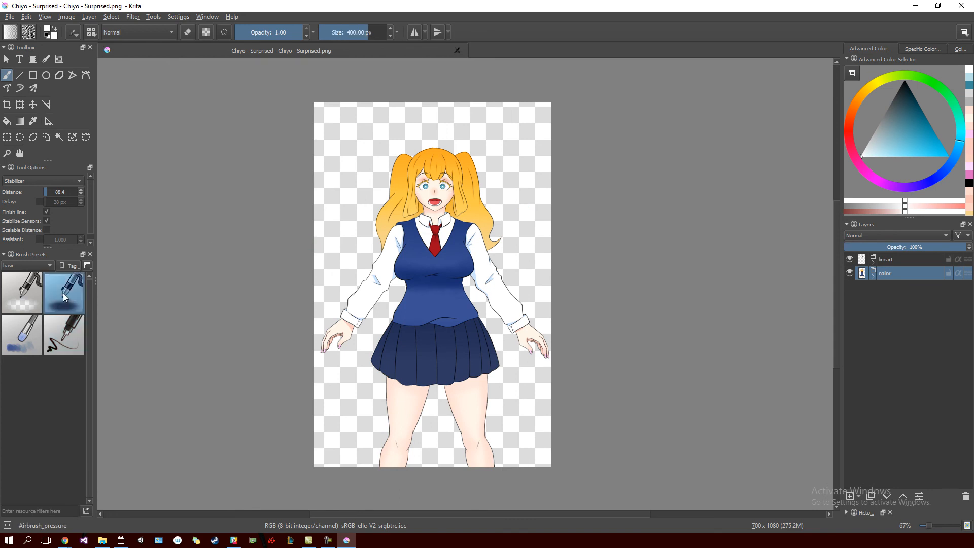
pyautogui.click(34, 300)
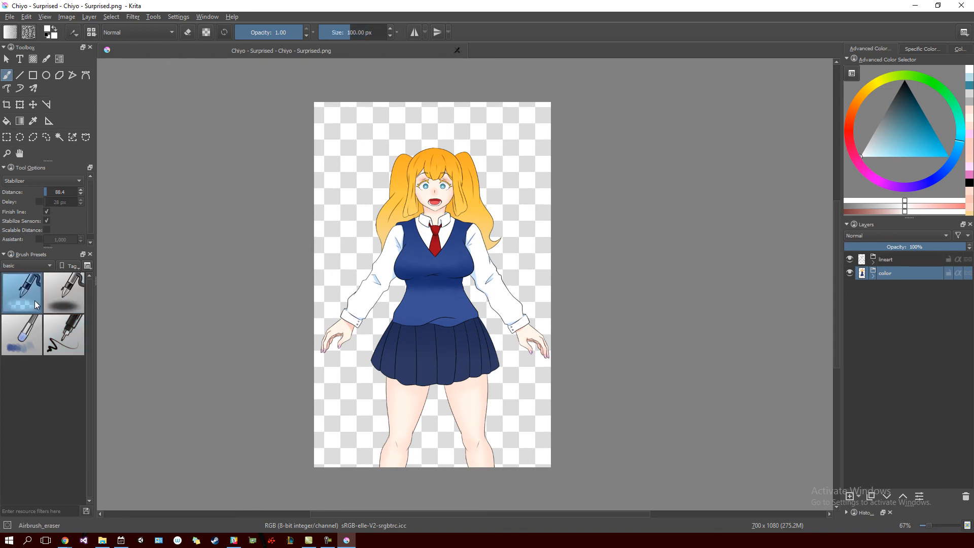
pyautogui.click(35, 344)
pyautogui.click(72, 338)
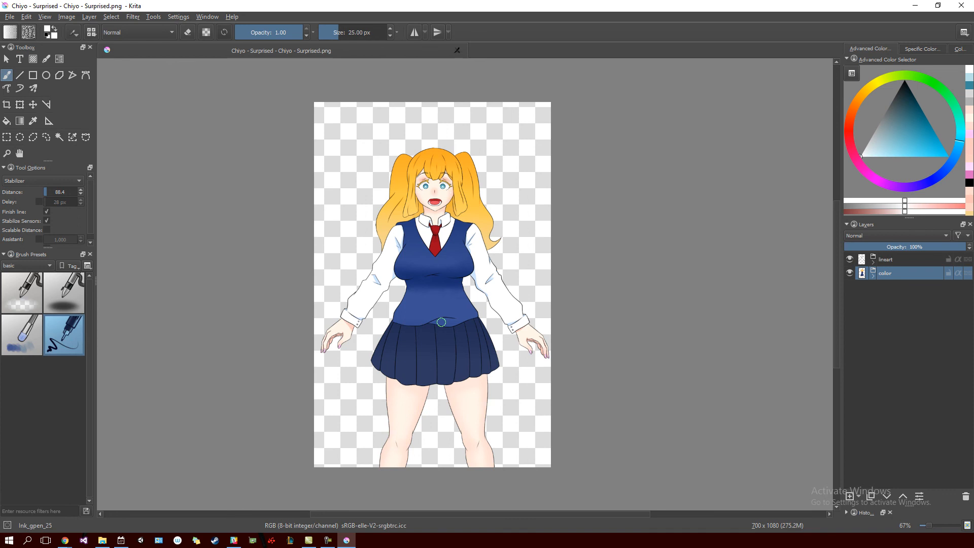
pyautogui.scroll(-1, 442, 322)
pyautogui.scroll(2, 439, 327)
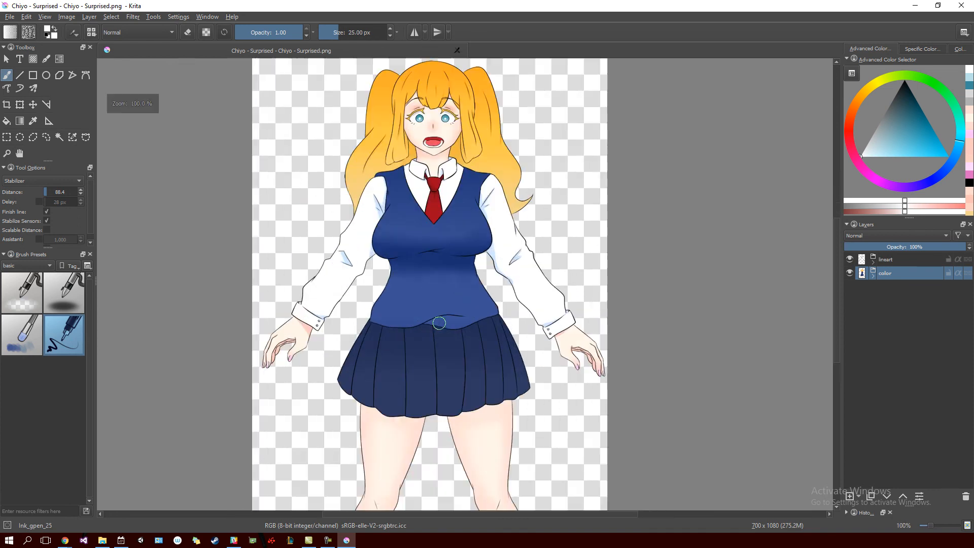
pyautogui.moveTo(433, 336); pyautogui.dragTo(482, 360)
pyautogui.scroll(-1, 487, 358)
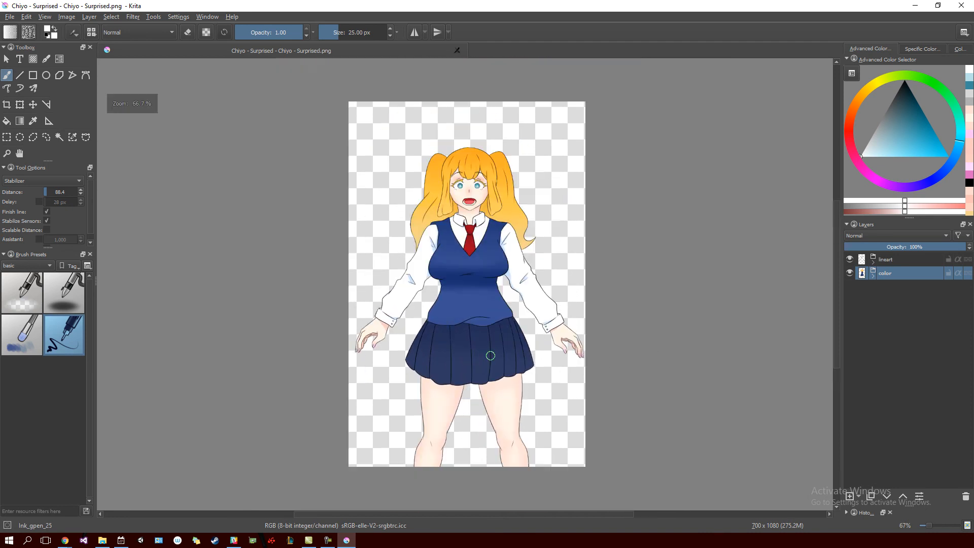